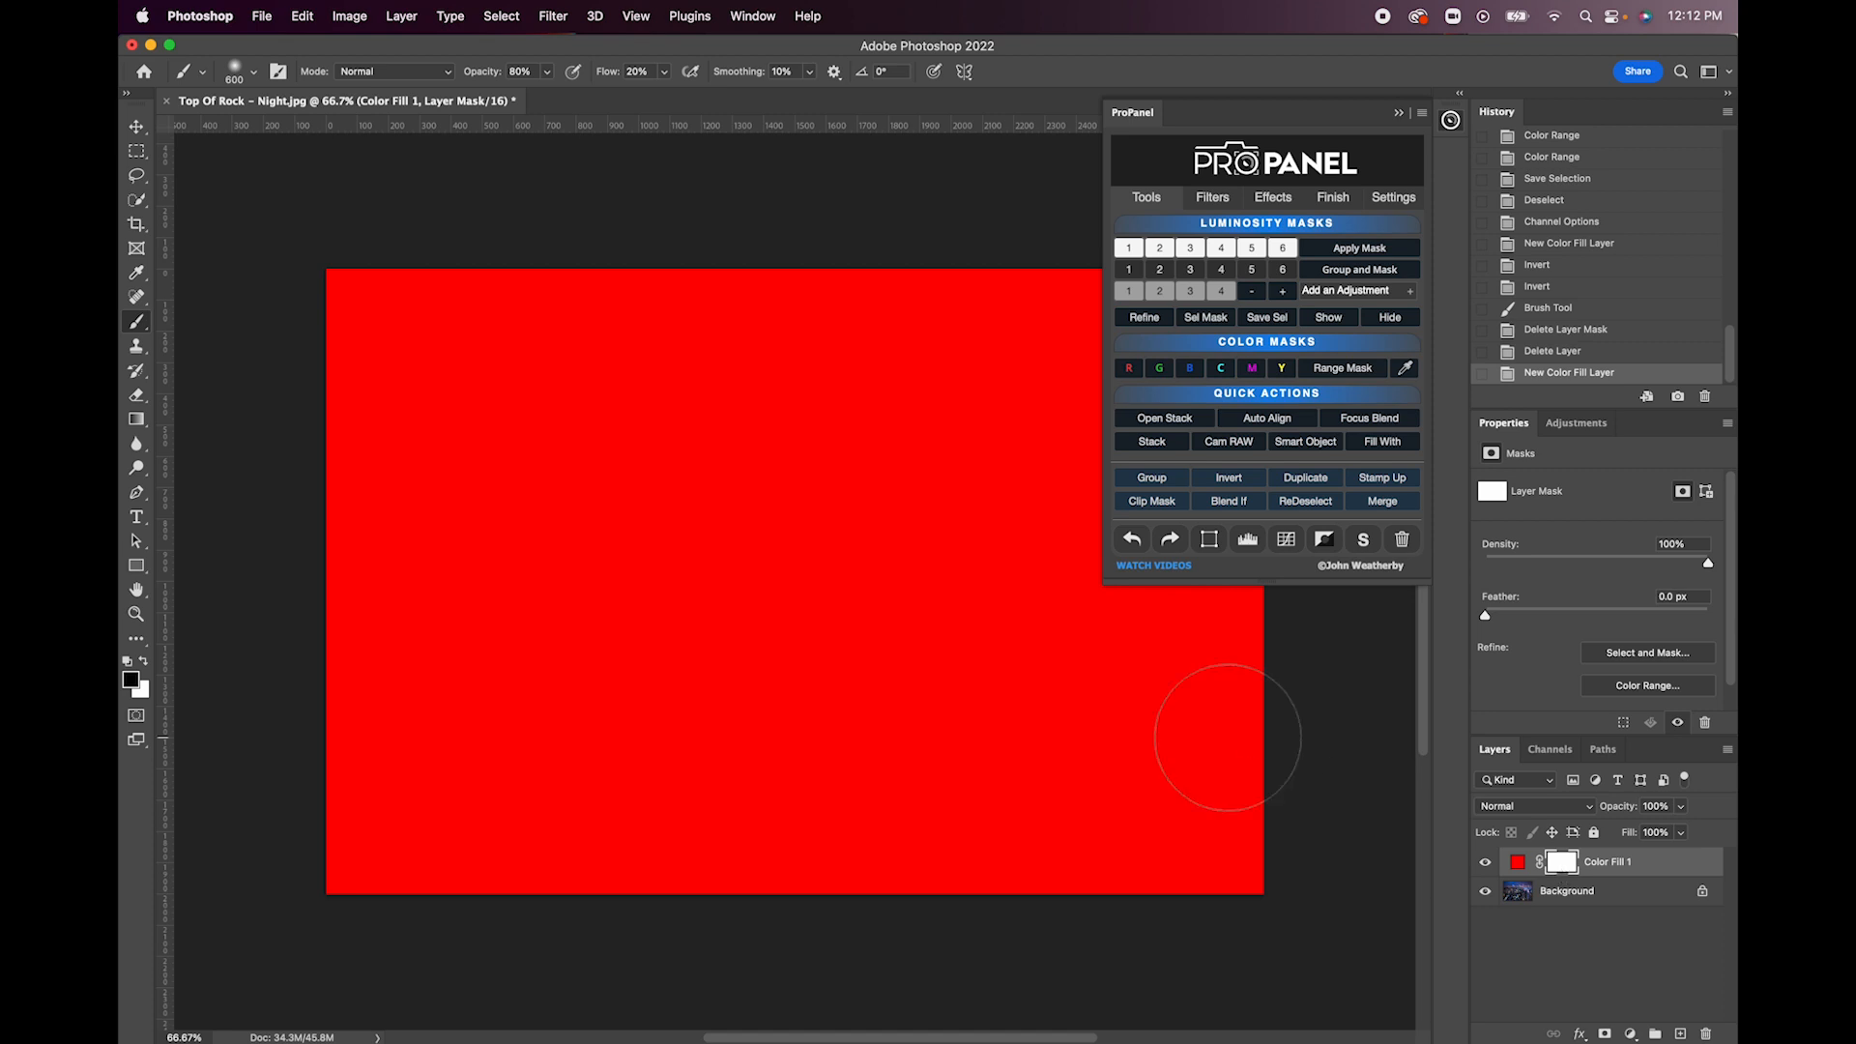
- Invert the Color Fill 1 layer mask to black and set up a white brush with 100% opacity and 100% flow
click(1228, 481)
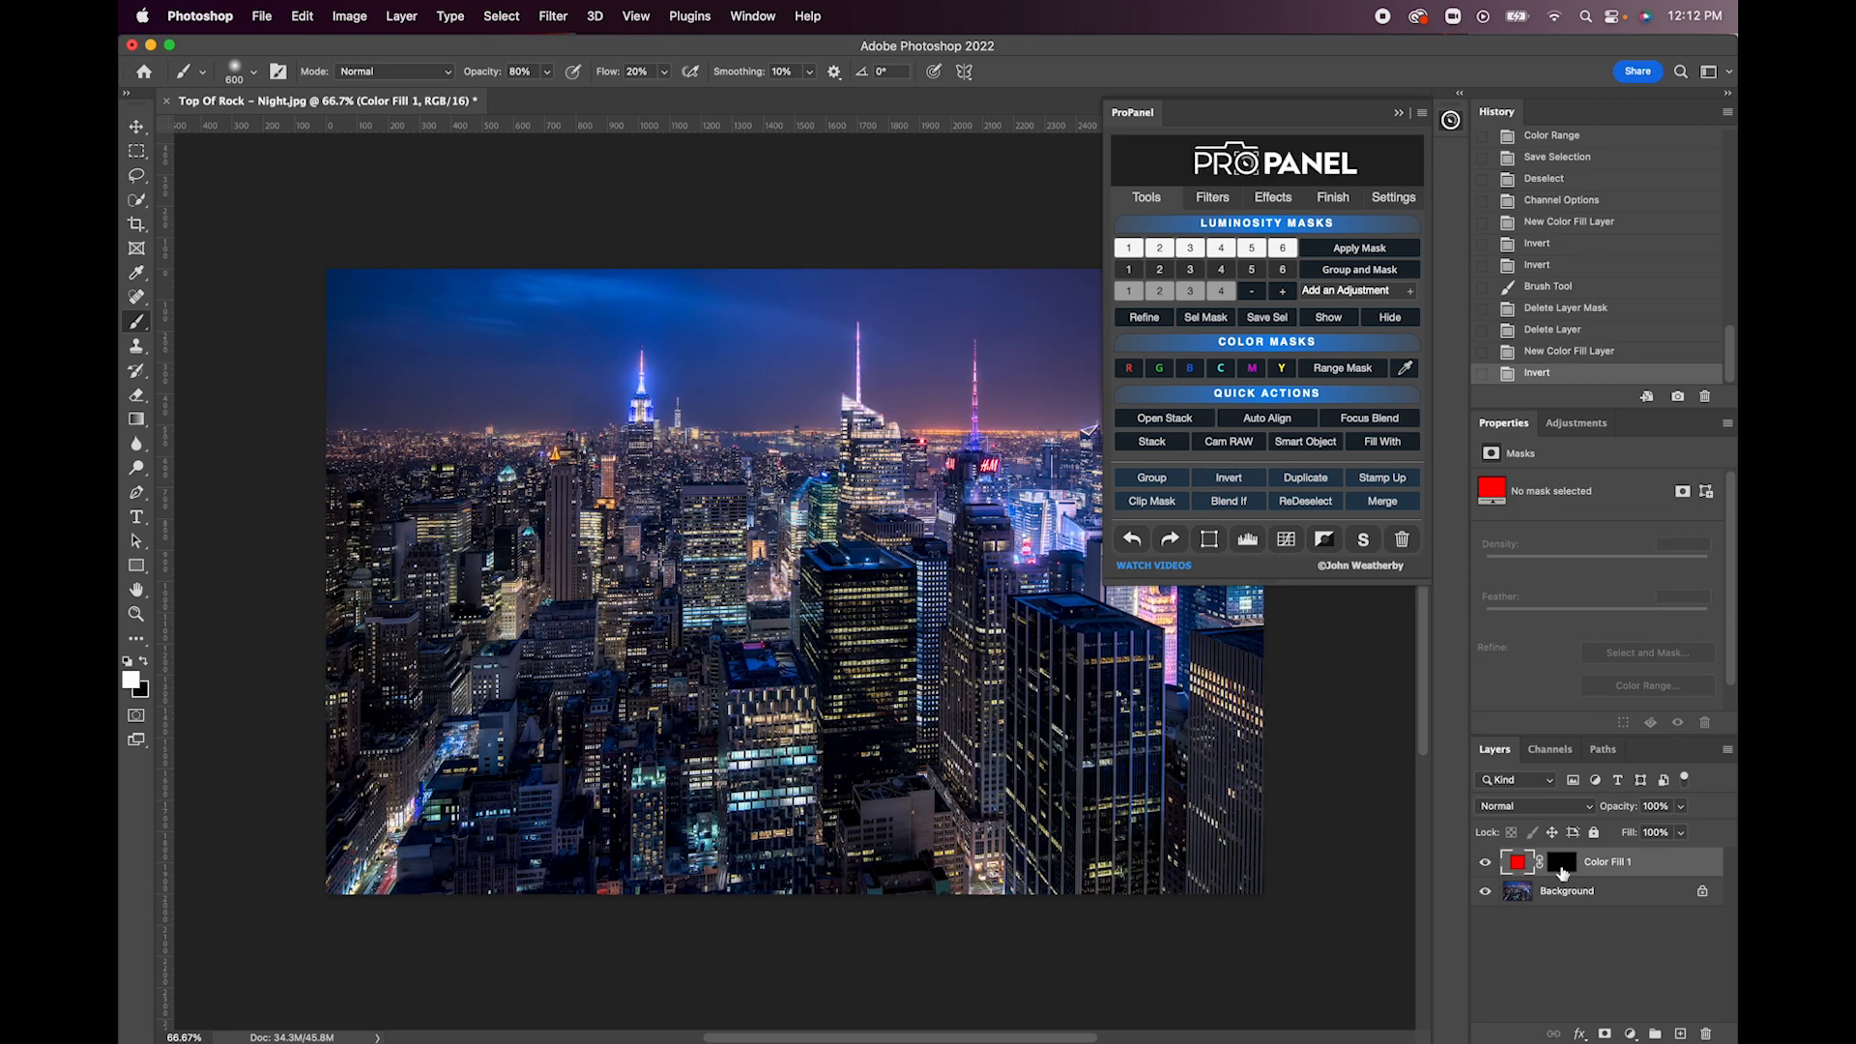
click(1562, 864)
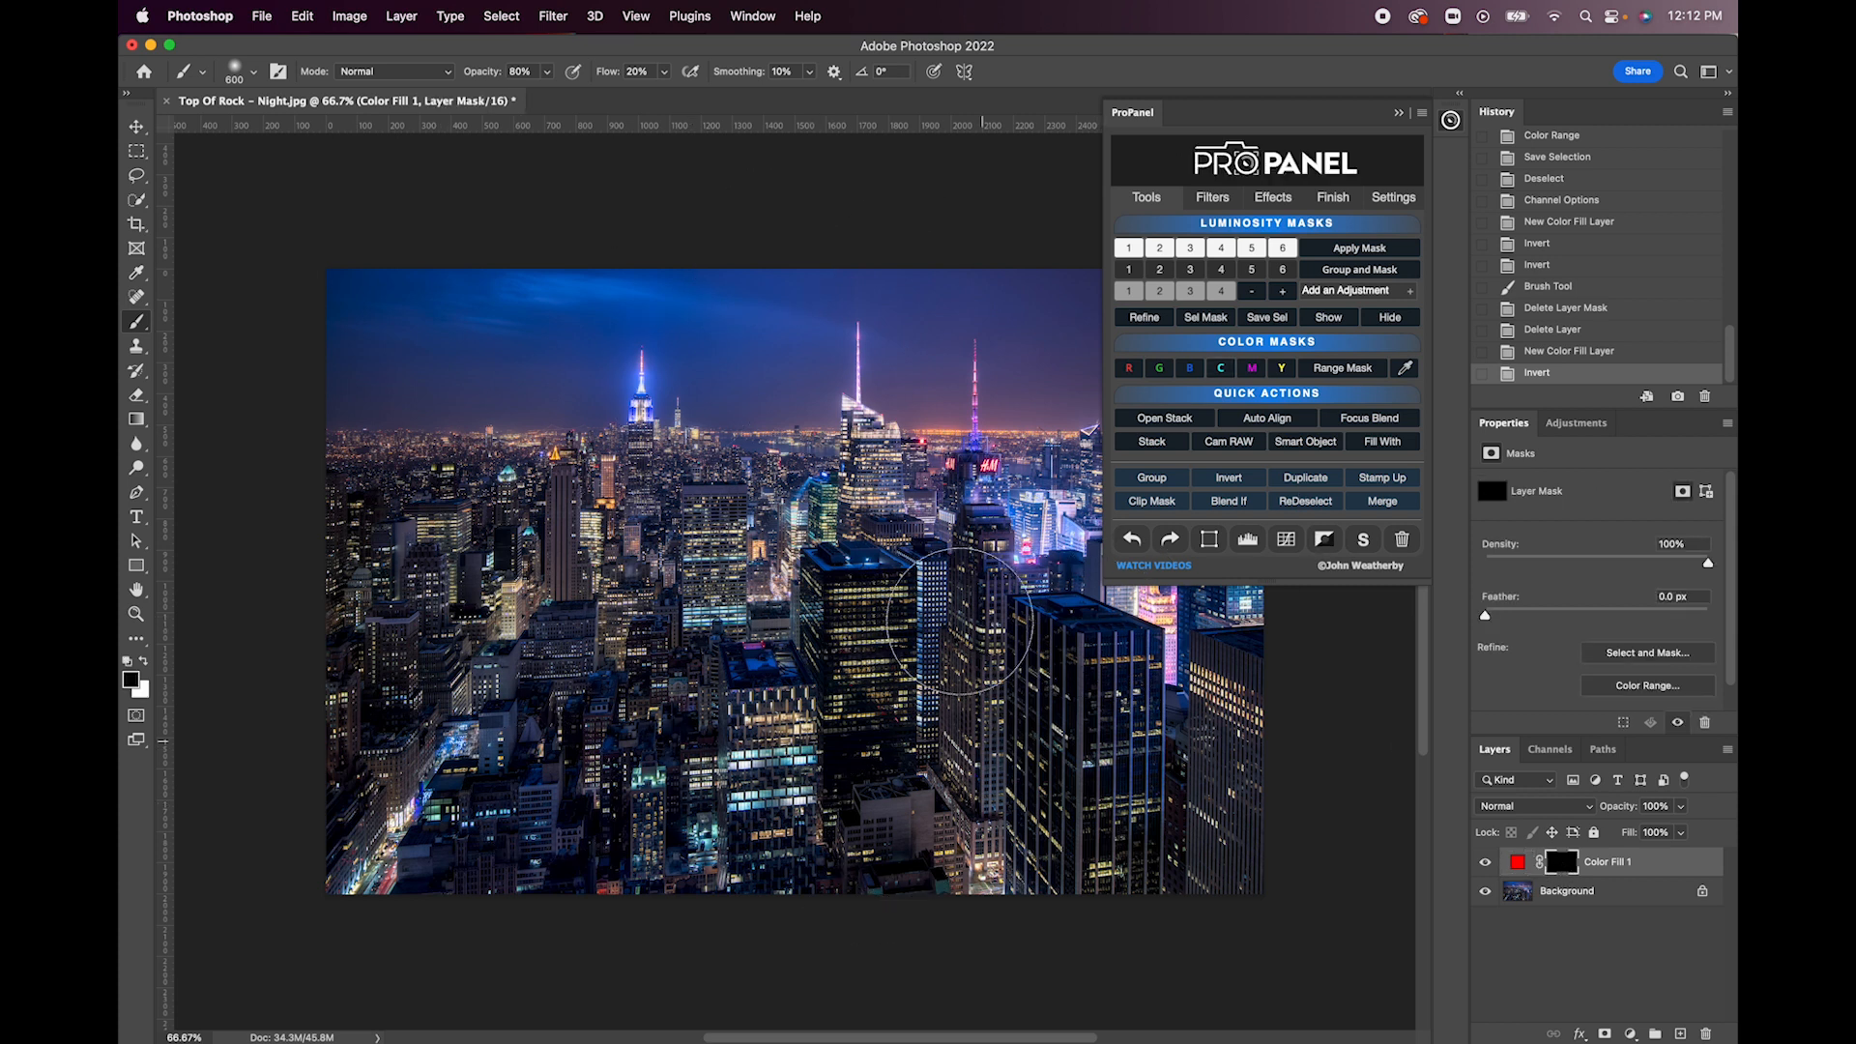
click(147, 662)
drag(481, 76, 964, 77)
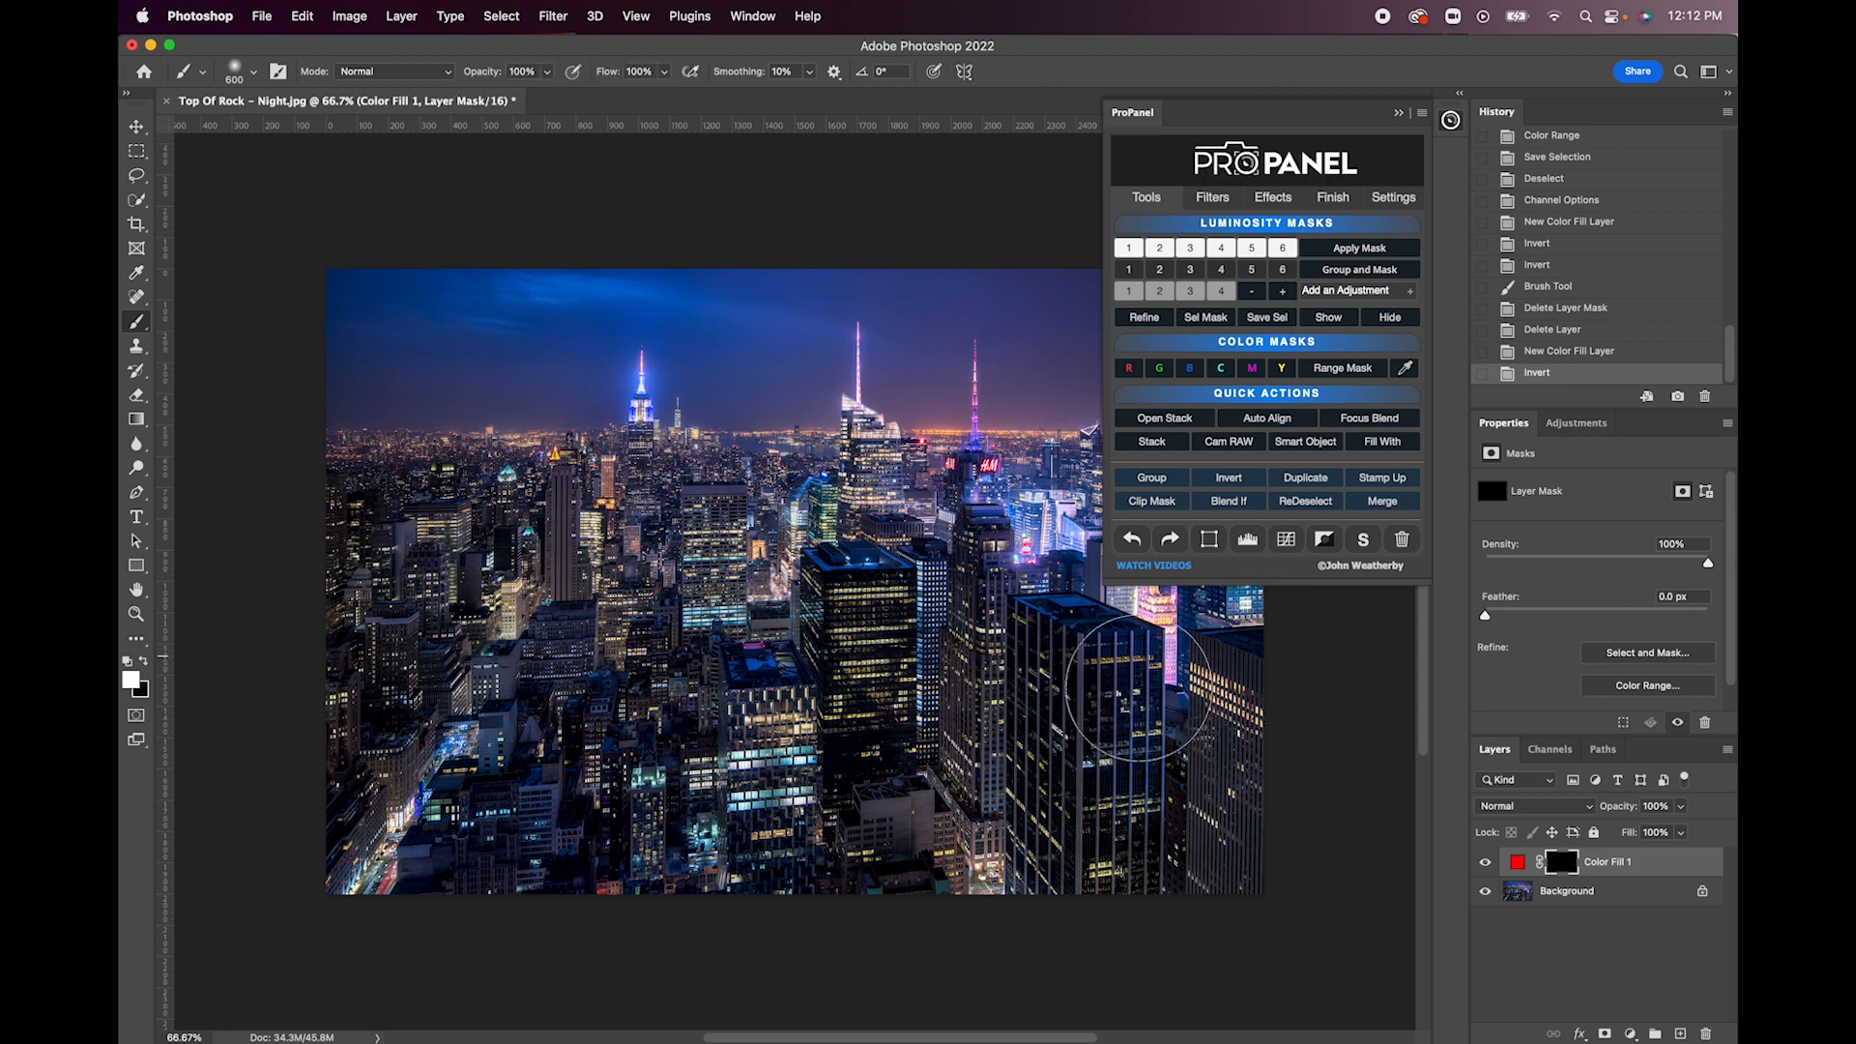
- Reduce the brush size to 175, paint white on the black mask over the central buildings, and undo the stroke
key(bracketleft)
key(bracketleft)
key(bracketleft)
key(bracketleft)
key(bracketleft)
key(bracketleft)
click(812, 571)
mouse_move(812, 571)
mouse_down()
mouse_move(688, 614)
mouse_move(834, 636)
mouse_move(855, 577)
mouse_move(697, 589)
mouse_move(715, 623)
mouse_move(851, 591)
mouse_move(687, 569)
mouse_move(803, 620)
mouse_move(773, 571)
mouse_move(739, 633)
mouse_move(818, 532)
mouse_move(735, 639)
mouse_move(862, 611)
mouse_move(696, 517)
mouse_move(732, 651)
mouse_move(858, 528)
mouse_move(668, 570)
mouse_move(910, 644)
mouse_move(667, 513)
mouse_move(761, 647)
mouse_move(875, 627)
mouse_move(712, 573)
mouse_move(790, 631)
mouse_move(866, 598)
mouse_move(869, 554)
mouse_move(885, 605)
mouse_up()
click(1132, 538)
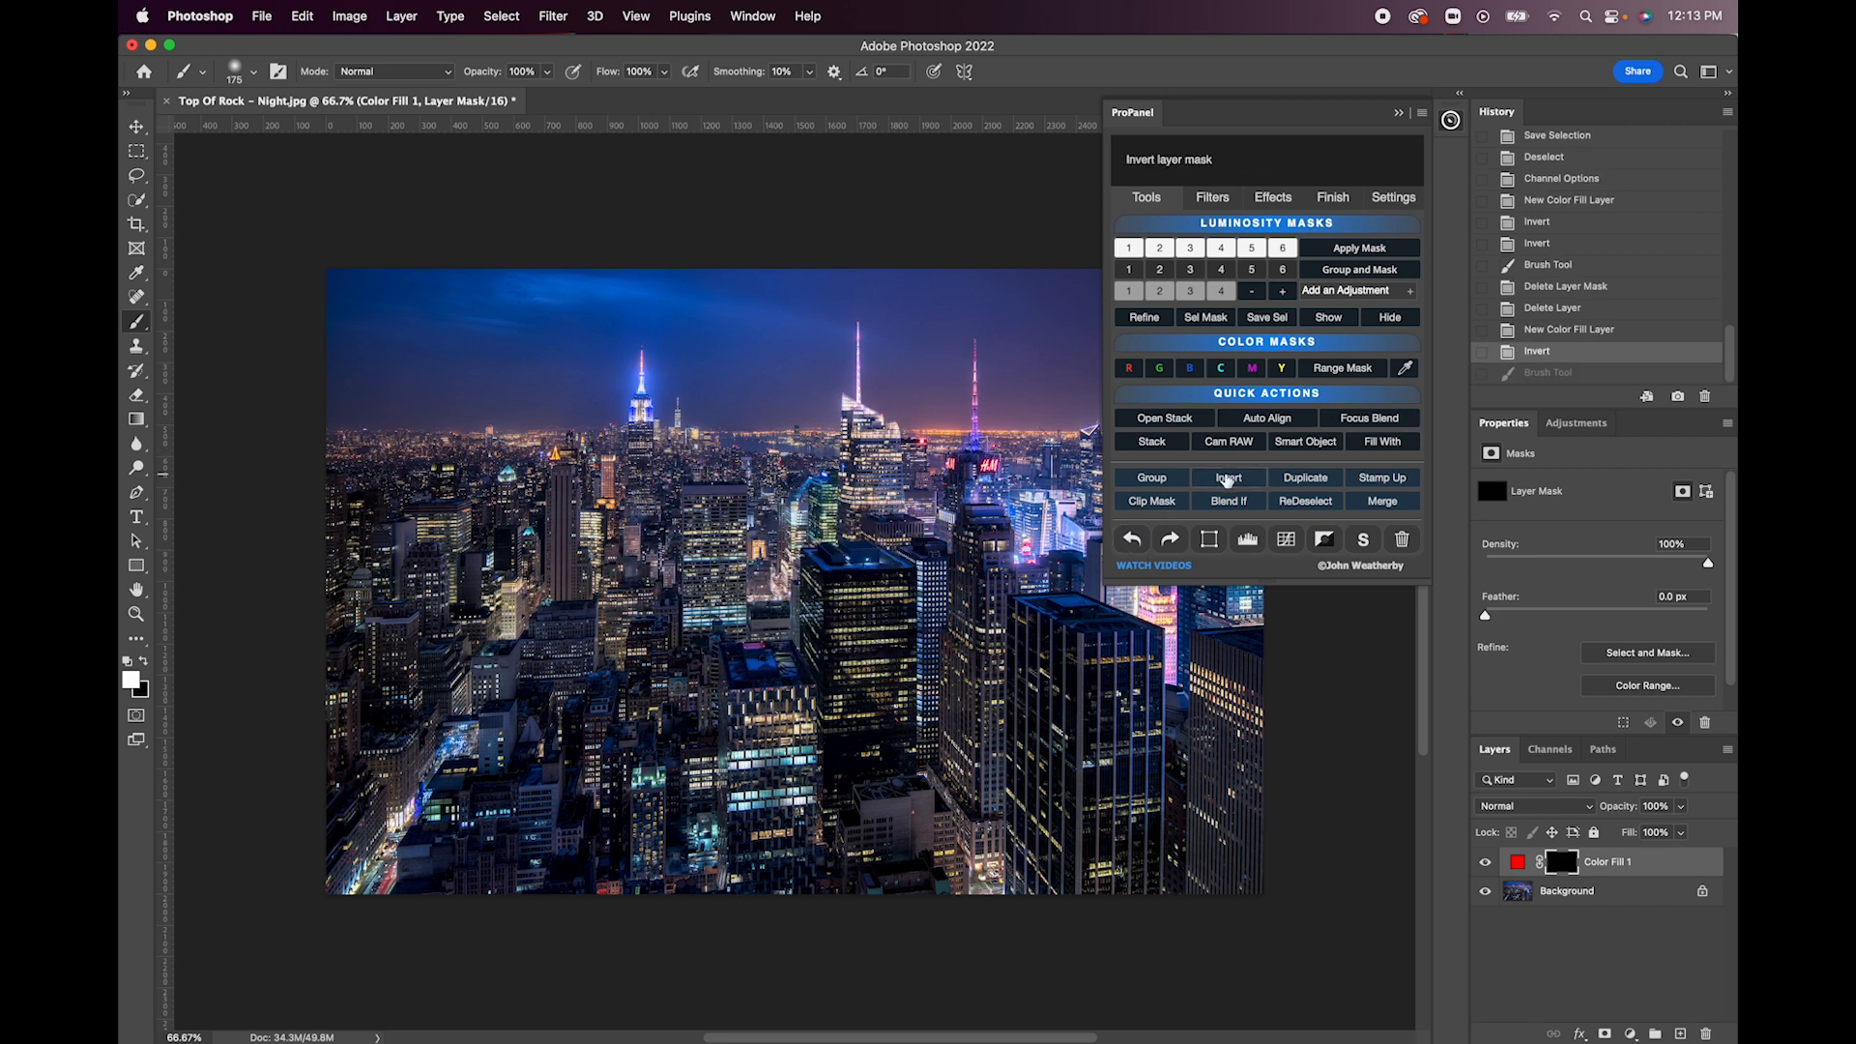
- Invert the Color Fill 1 mask to white, try a white brush stroke on it, and undo the stroke
click(1228, 478)
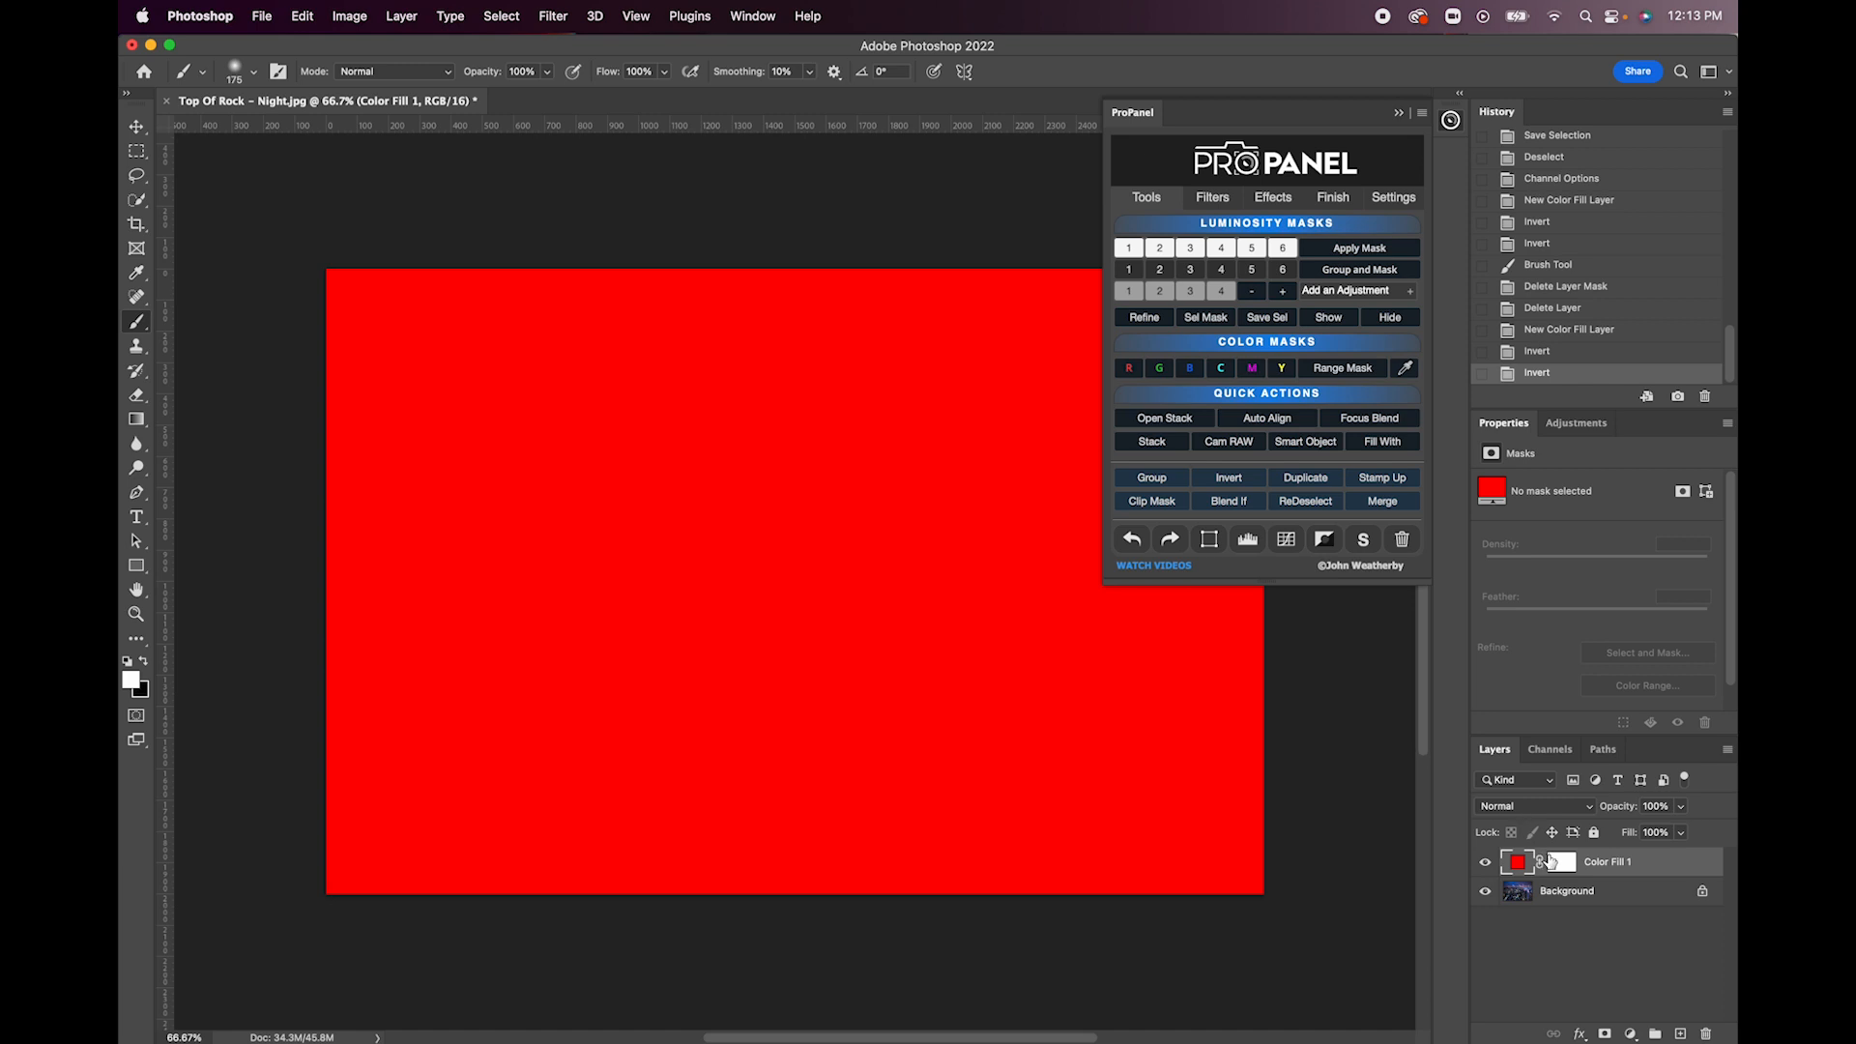
click(1560, 862)
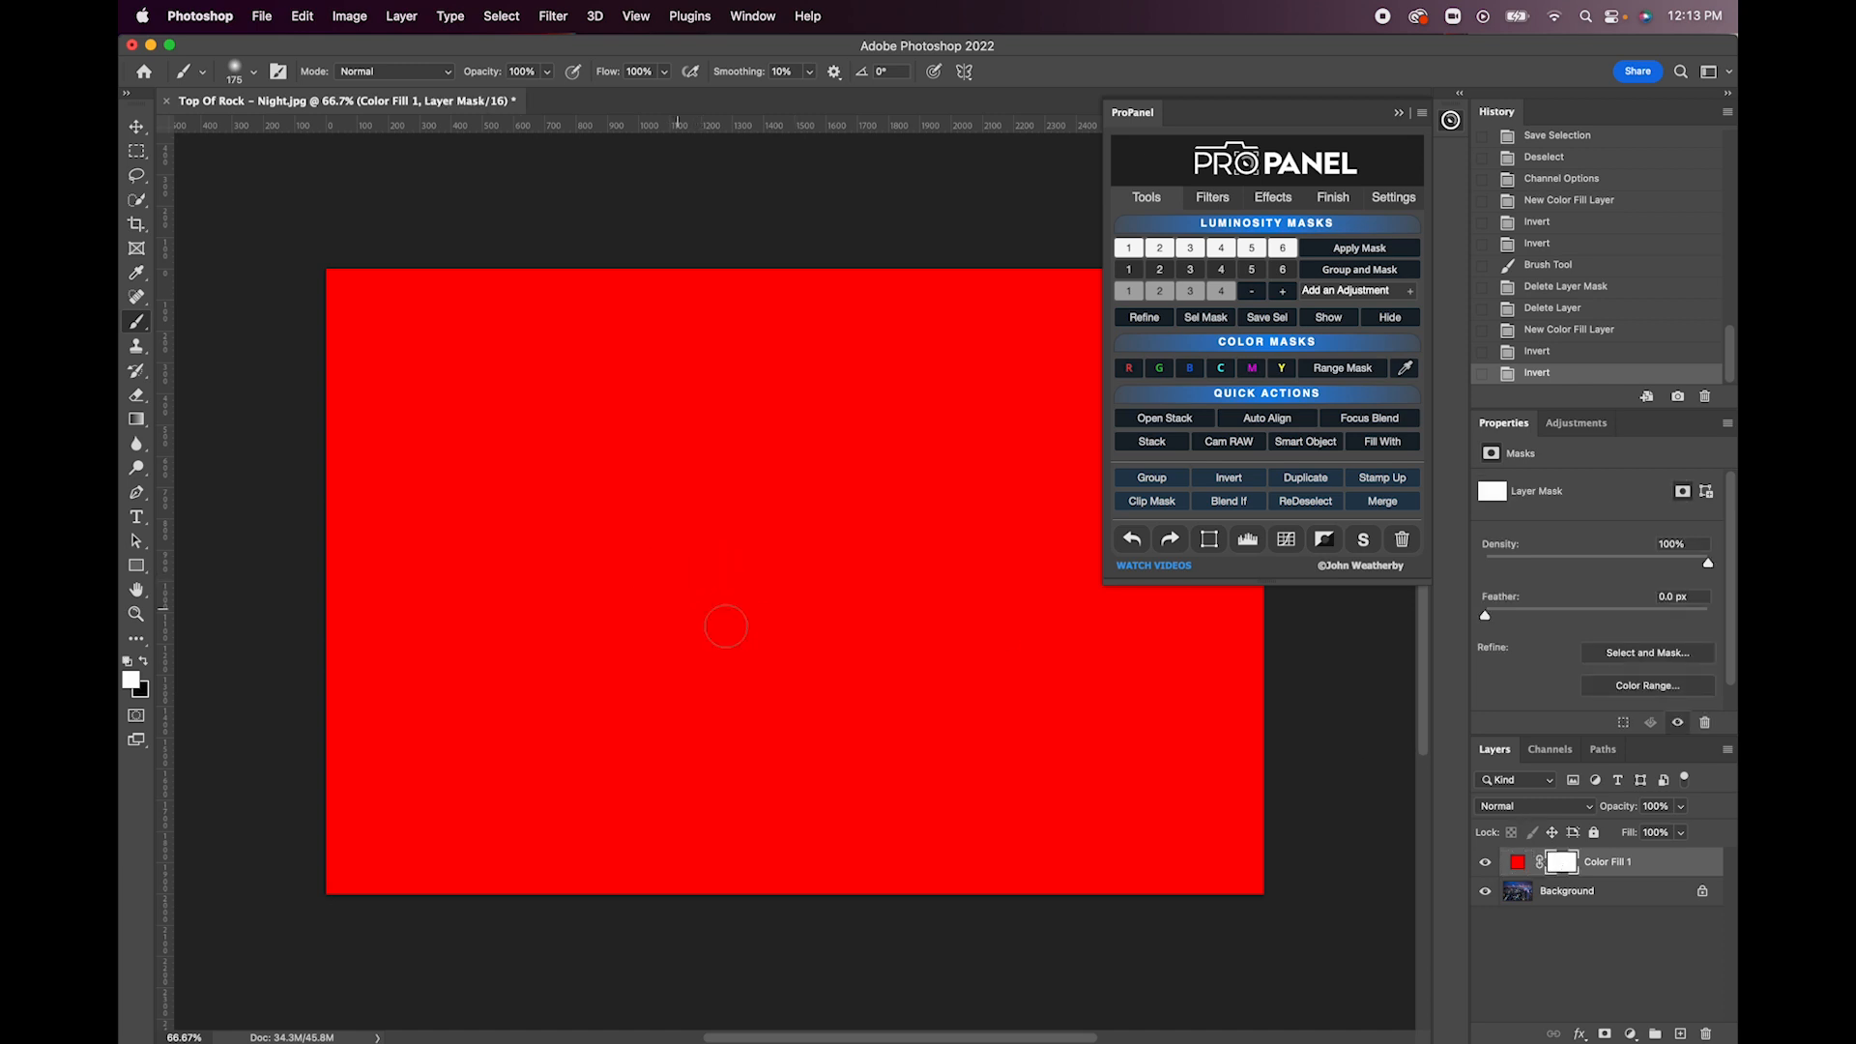
drag(716, 645, 677, 608)
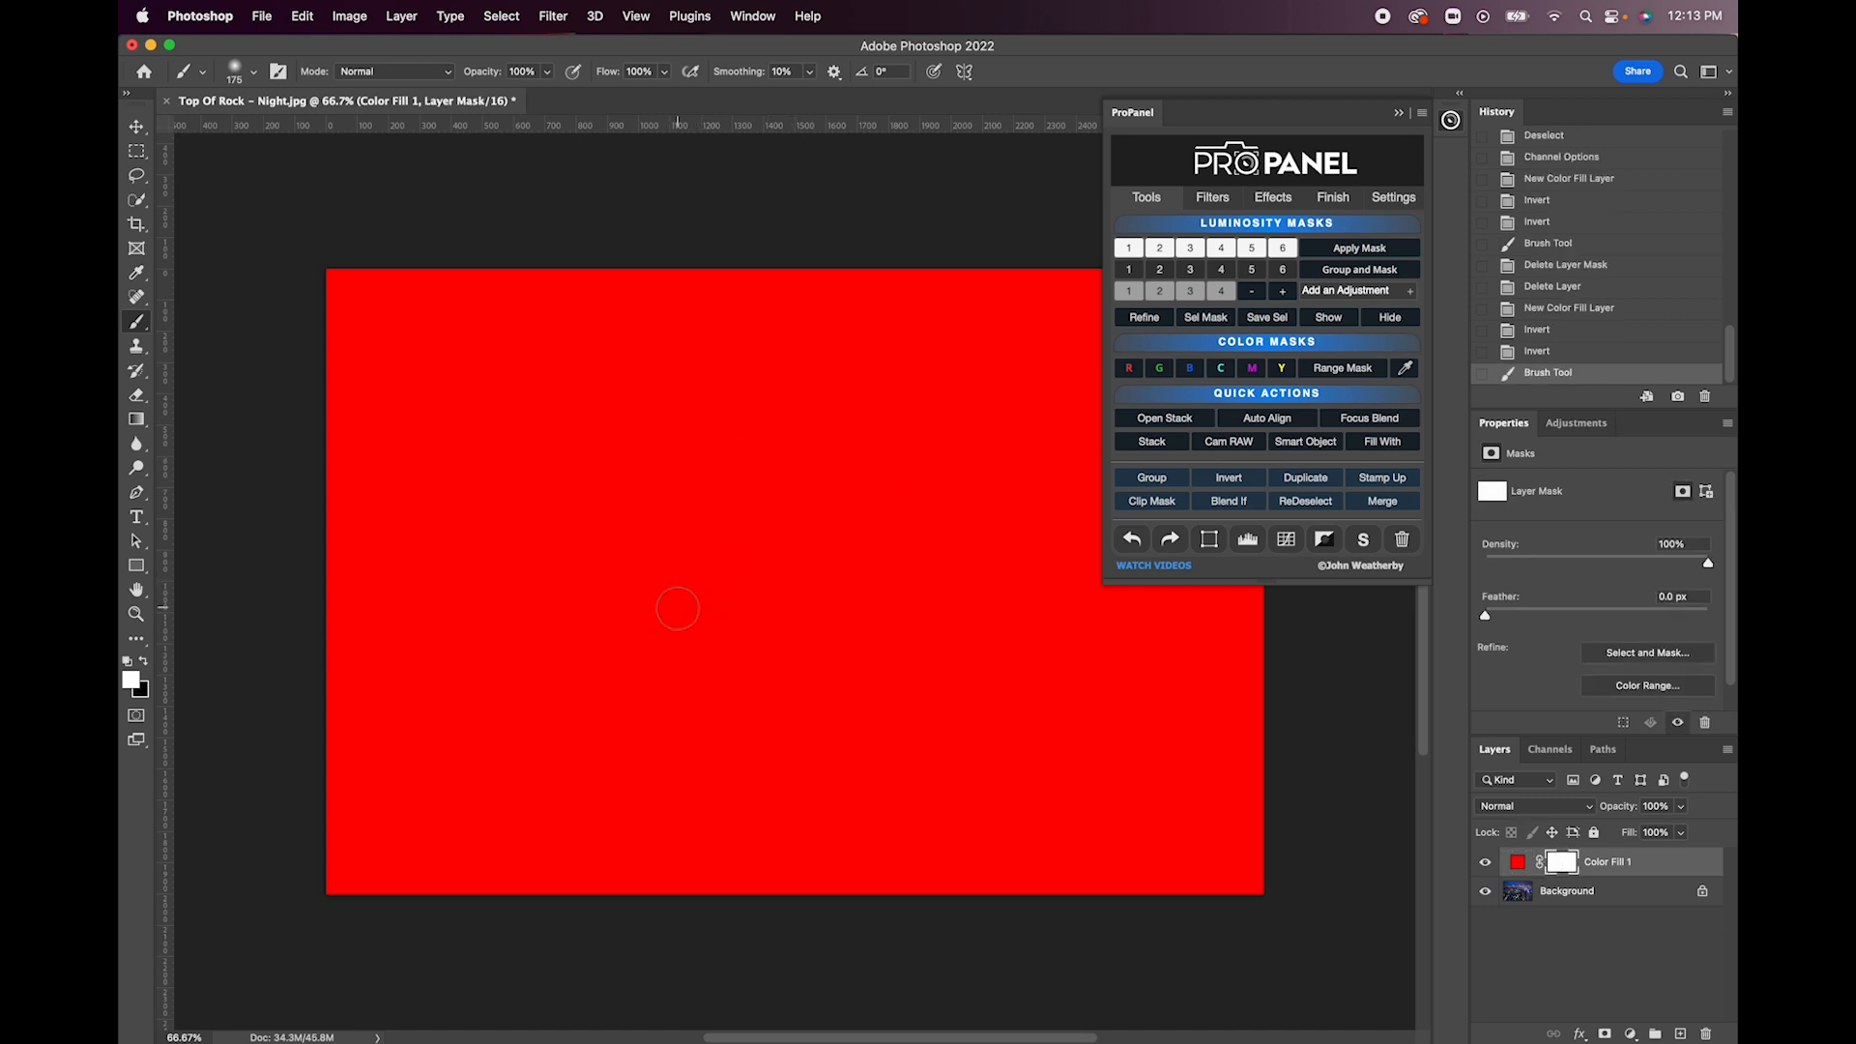
key(super+z)
- Paint black across the middle of the white mask to reveal the city, and undo the stroke
click(144, 663)
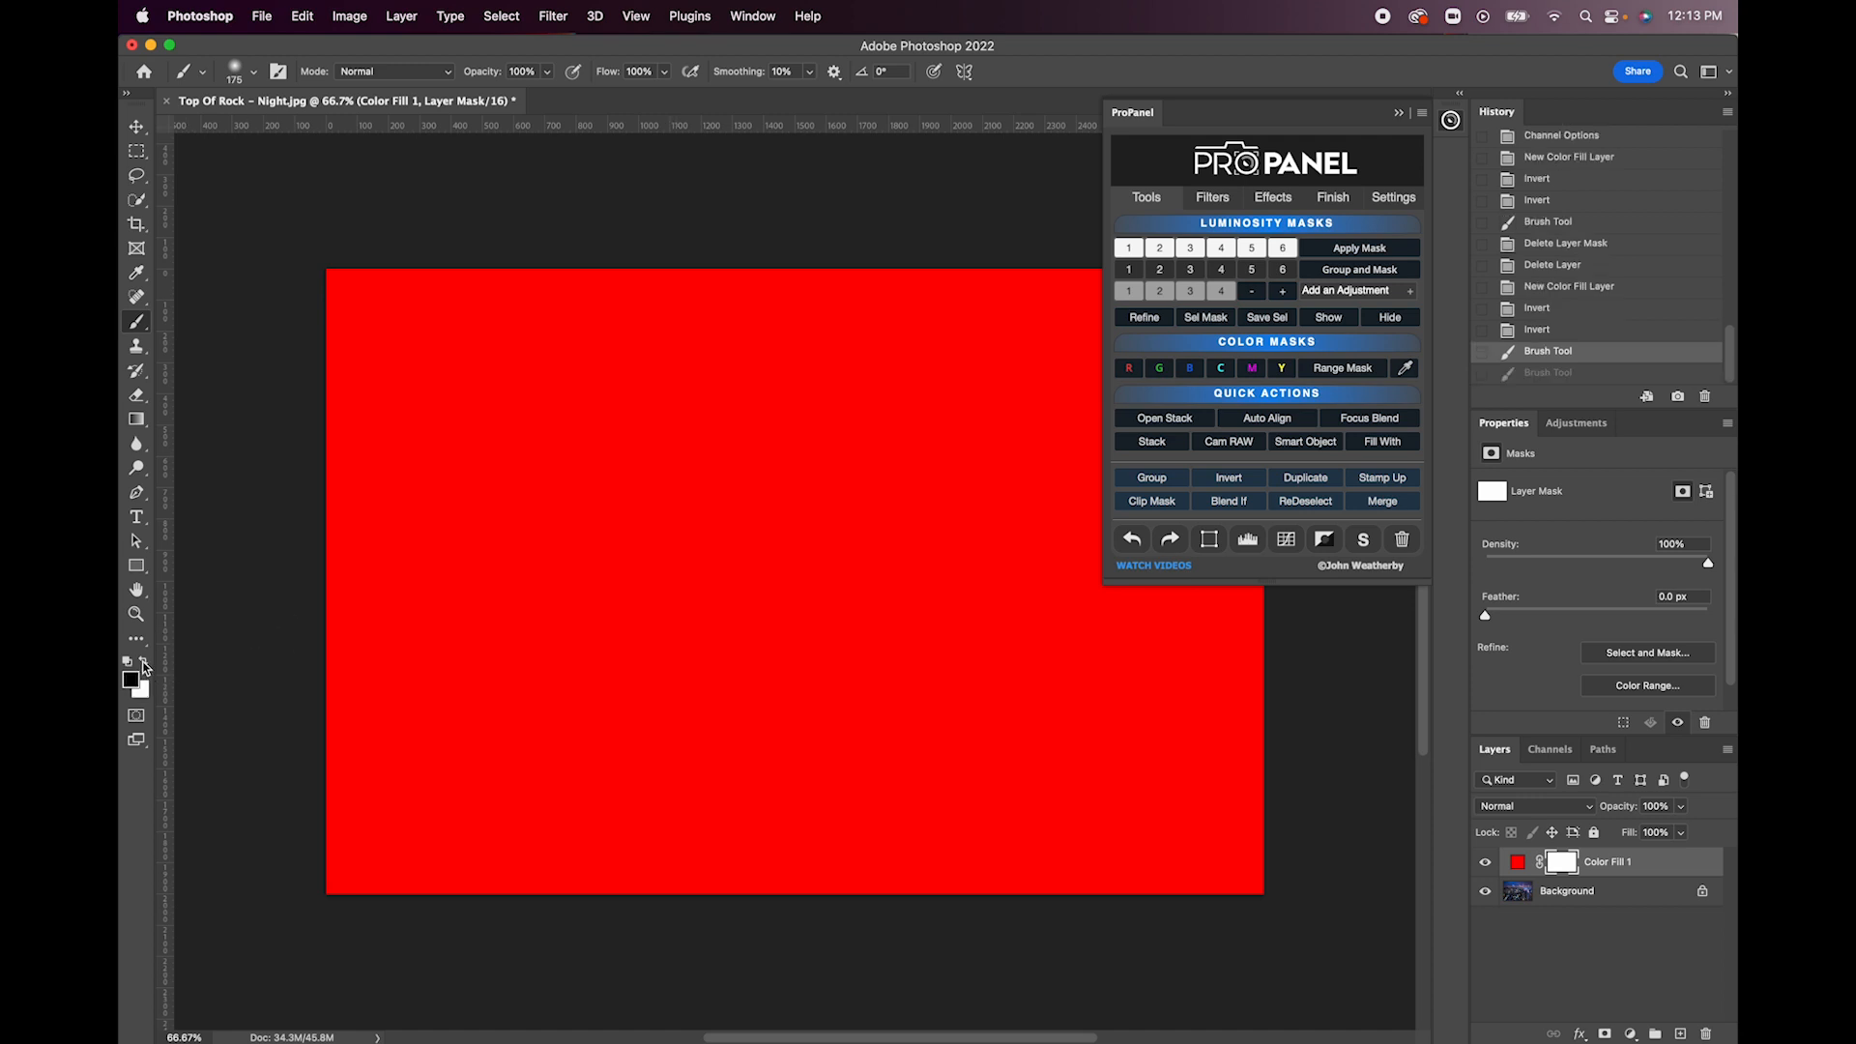
mouse_move(815, 602)
mouse_down()
mouse_move(841, 627)
mouse_move(841, 503)
mouse_move(580, 662)
mouse_move(906, 669)
mouse_move(976, 604)
mouse_move(802, 551)
mouse_move(652, 594)
mouse_move(699, 626)
mouse_move(865, 643)
mouse_move(943, 624)
mouse_move(803, 580)
mouse_move(696, 608)
mouse_move(957, 638)
mouse_move(769, 594)
mouse_move(617, 604)
mouse_up()
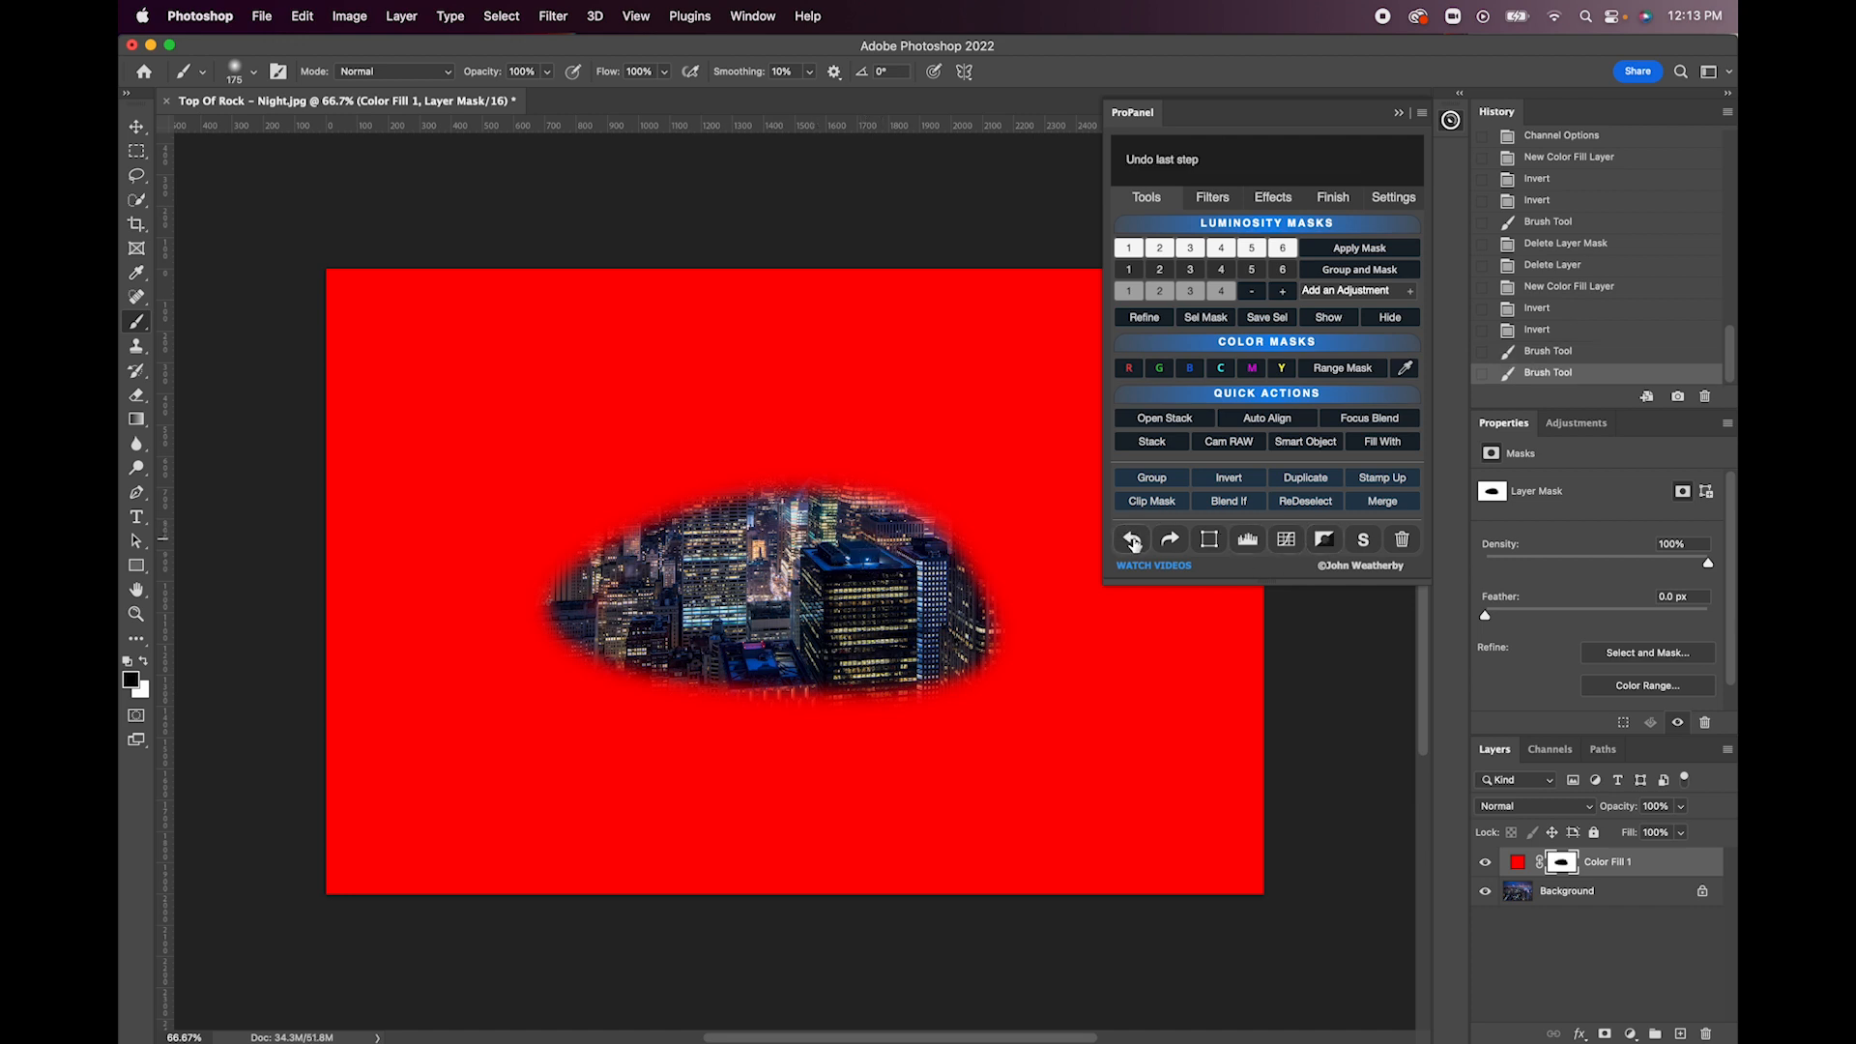
click(1133, 541)
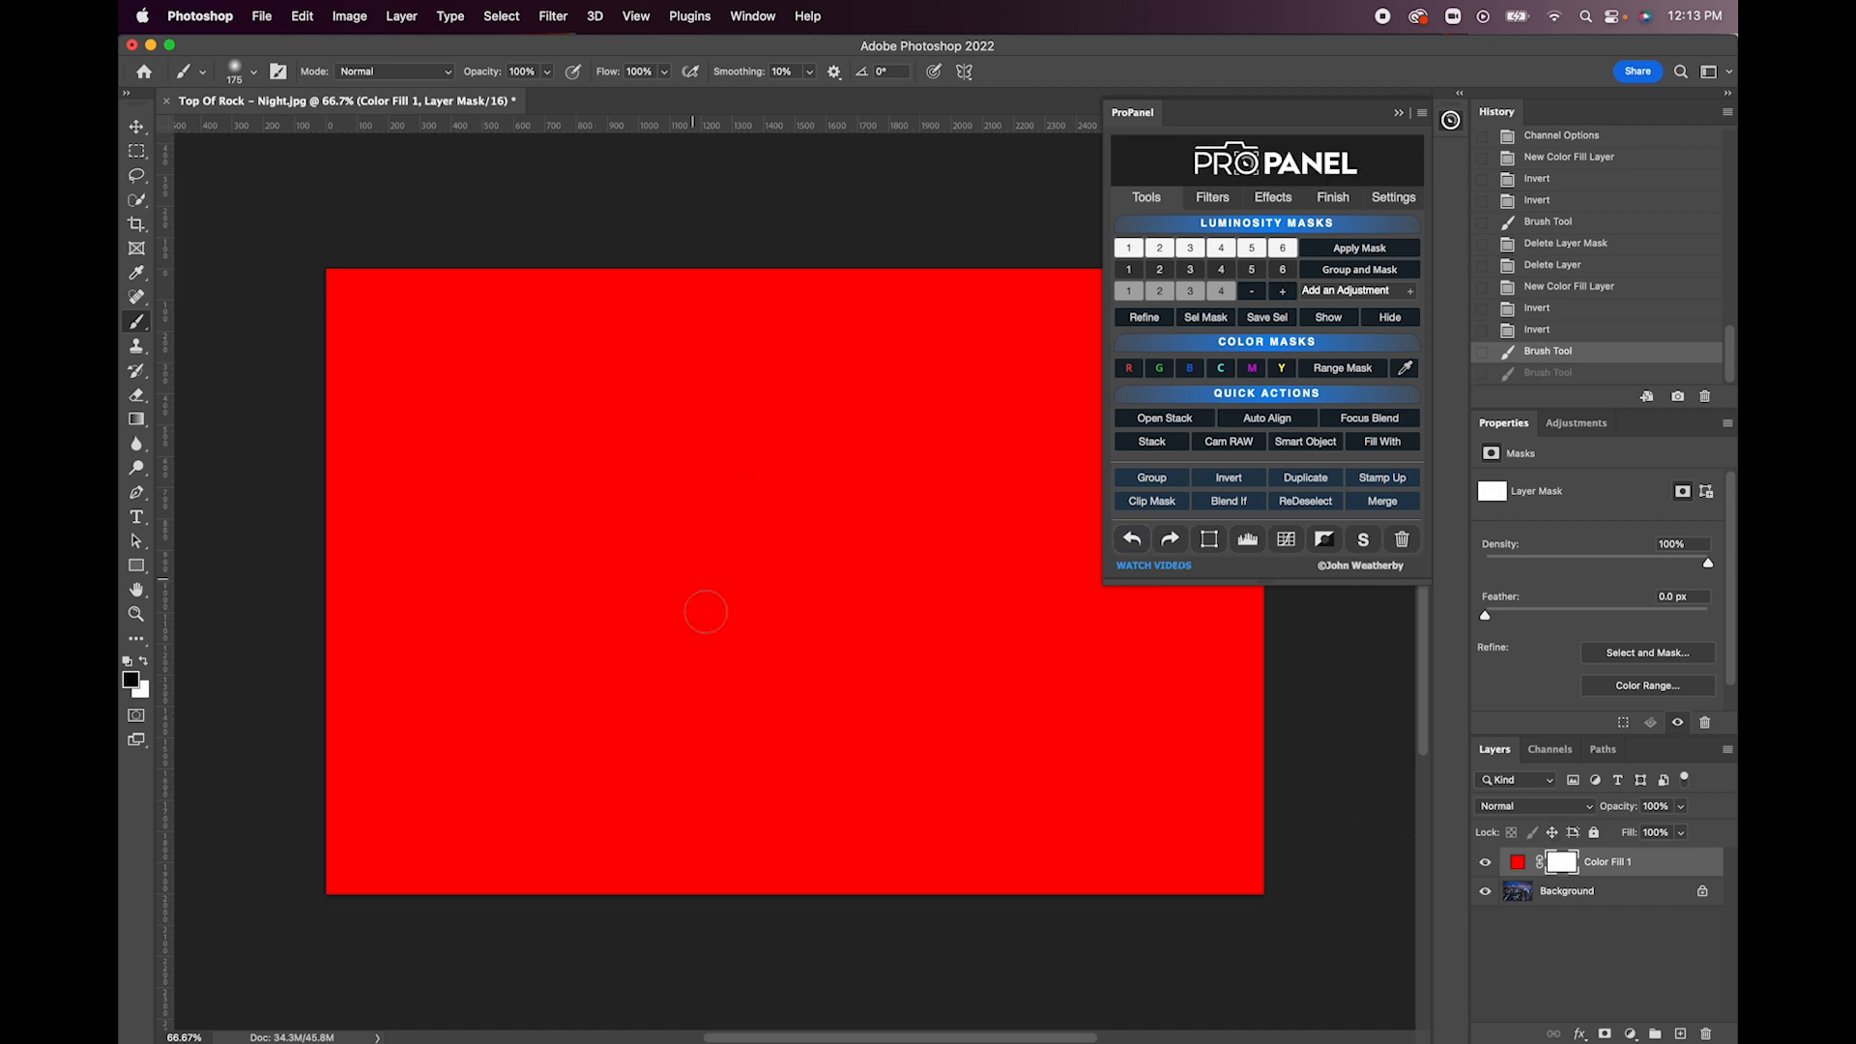
- Invert the mask back to black and delete the Color Fill 1 layer
click(1226, 477)
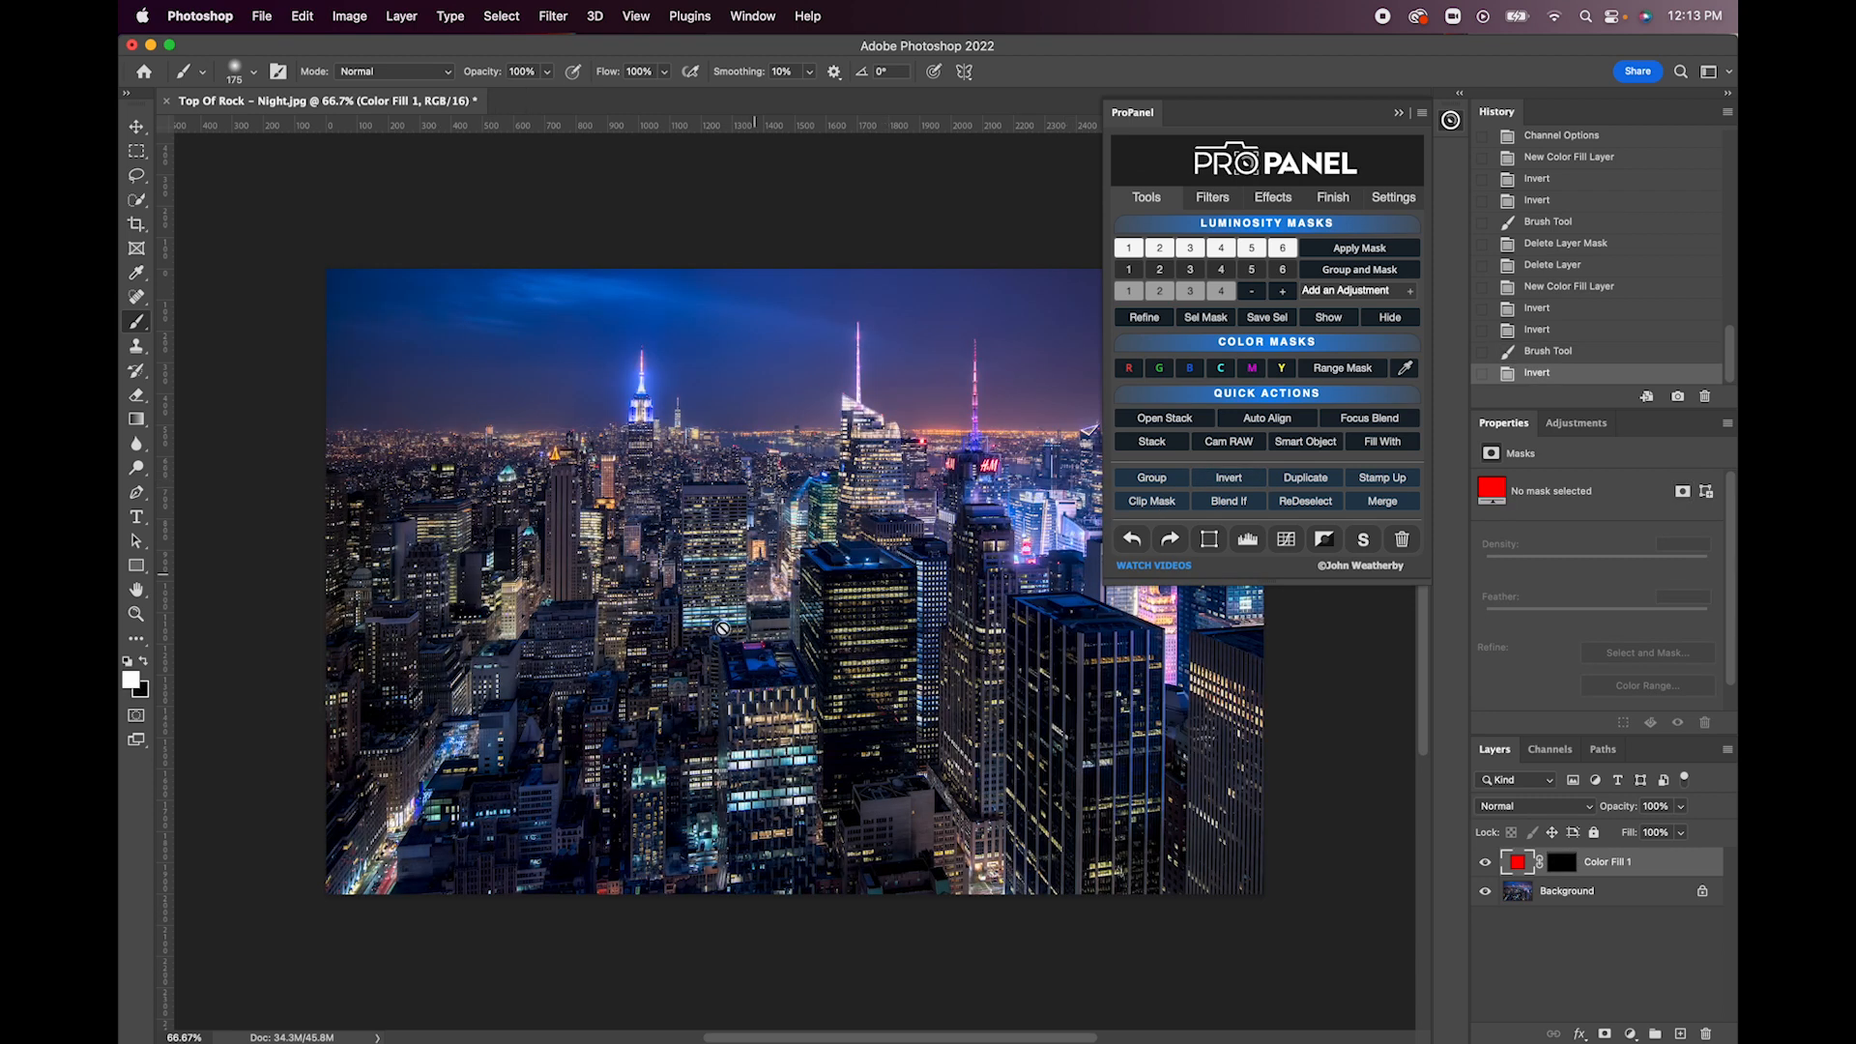
click(1407, 547)
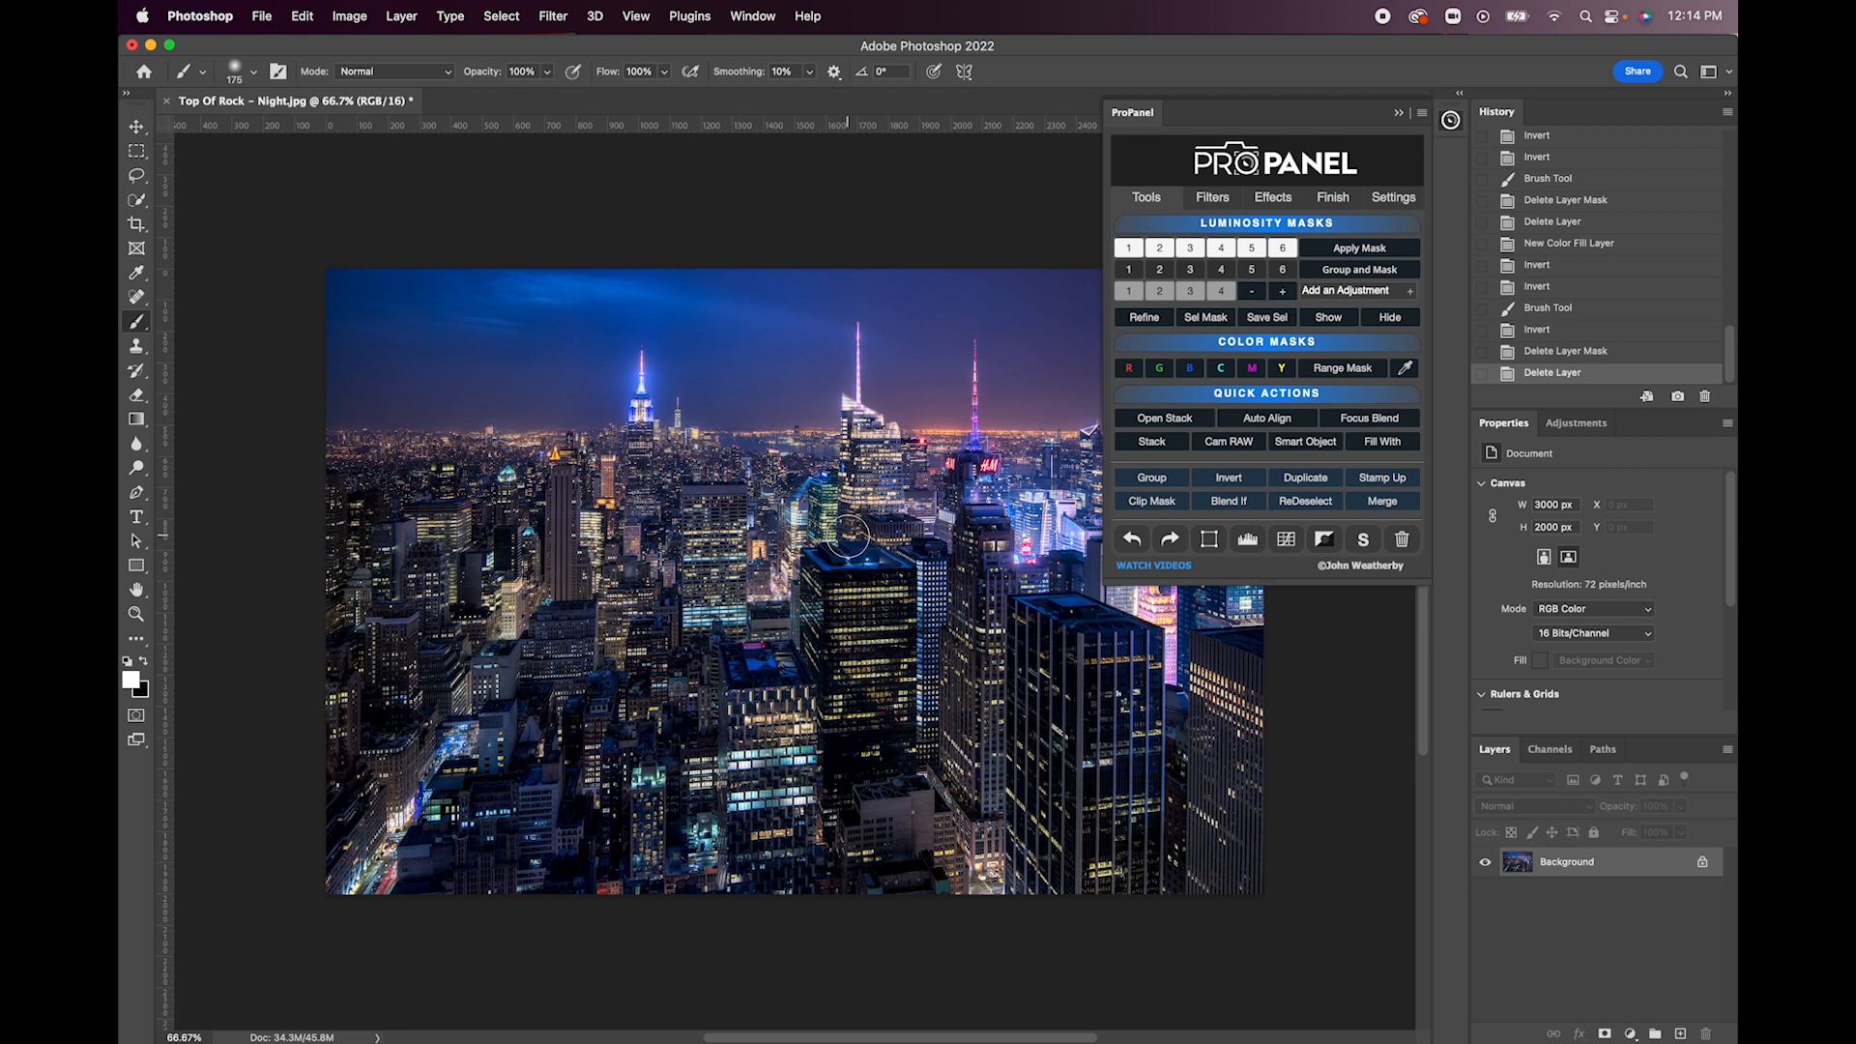
- Preview the Lights luminosity masks one after another, from 1 through 5
click(1128, 249)
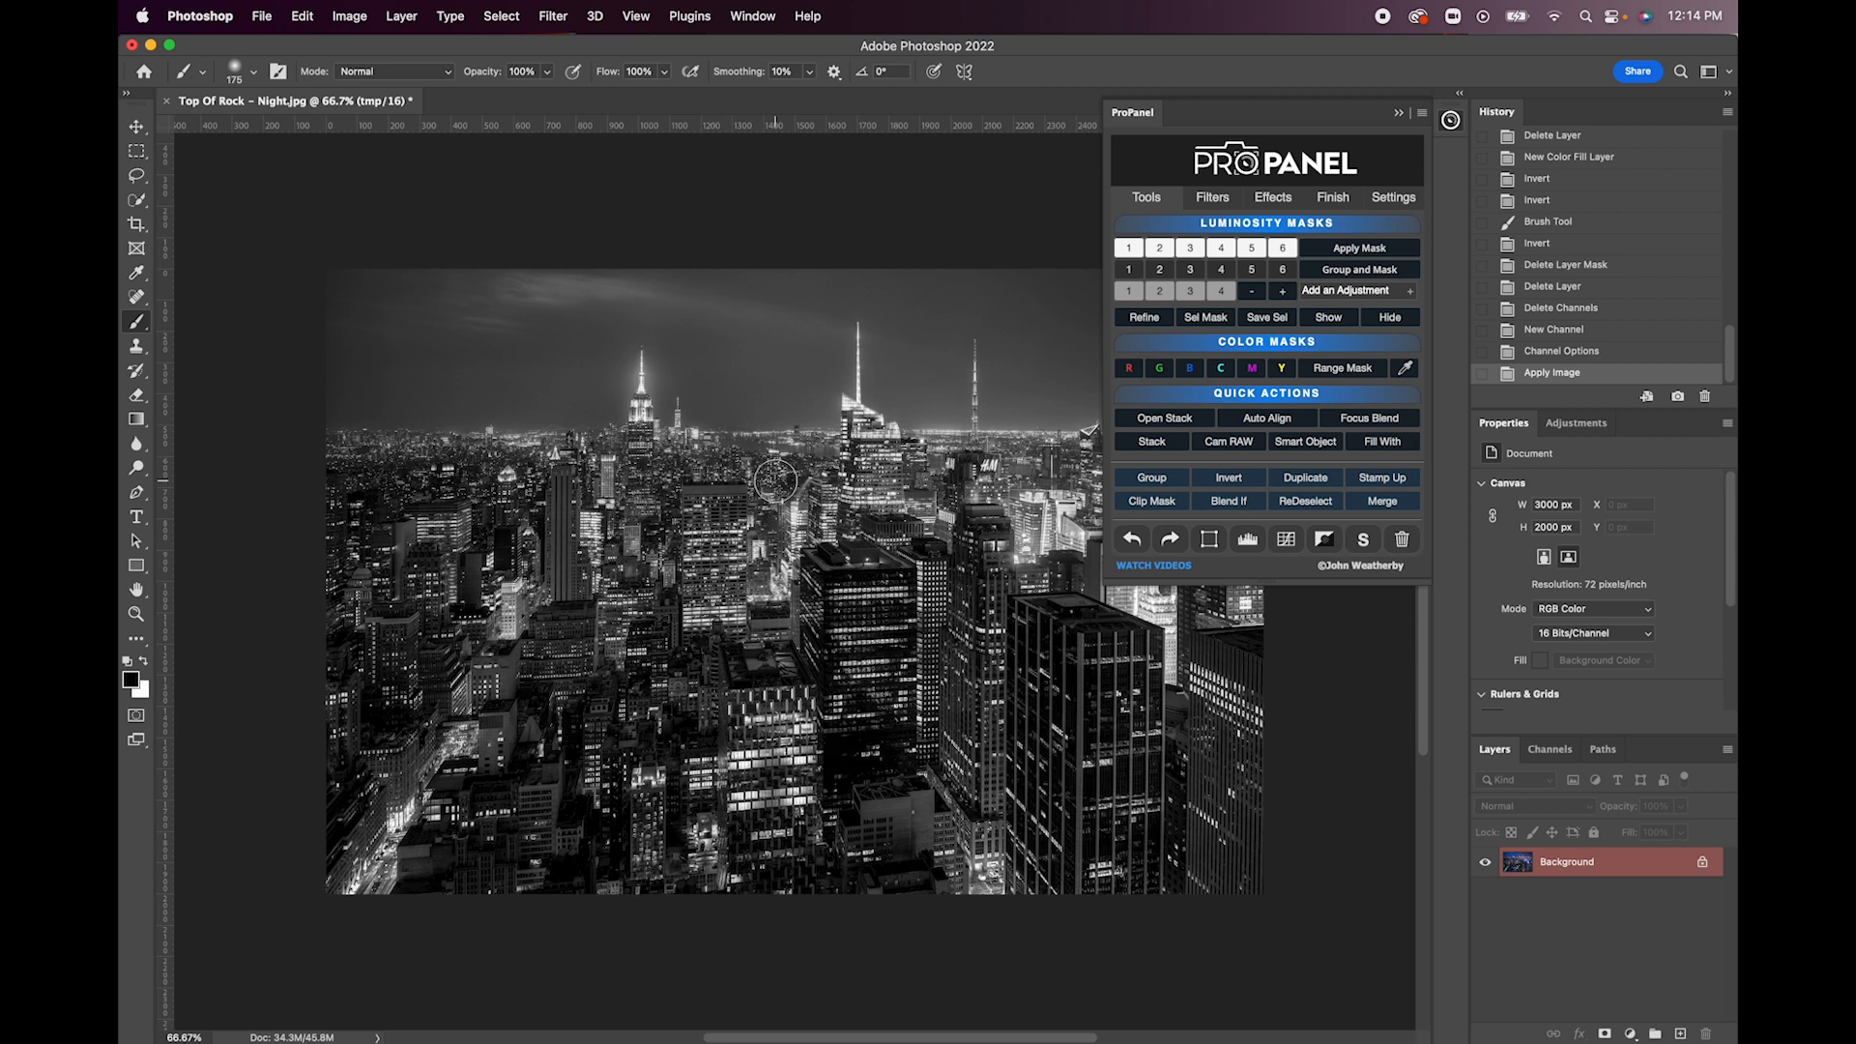
click(1146, 318)
mouse_move(1363, 341)
mouse_down()
mouse_move(1402, 342)
mouse_move(1364, 341)
mouse_up()
click(1659, 196)
click(1163, 251)
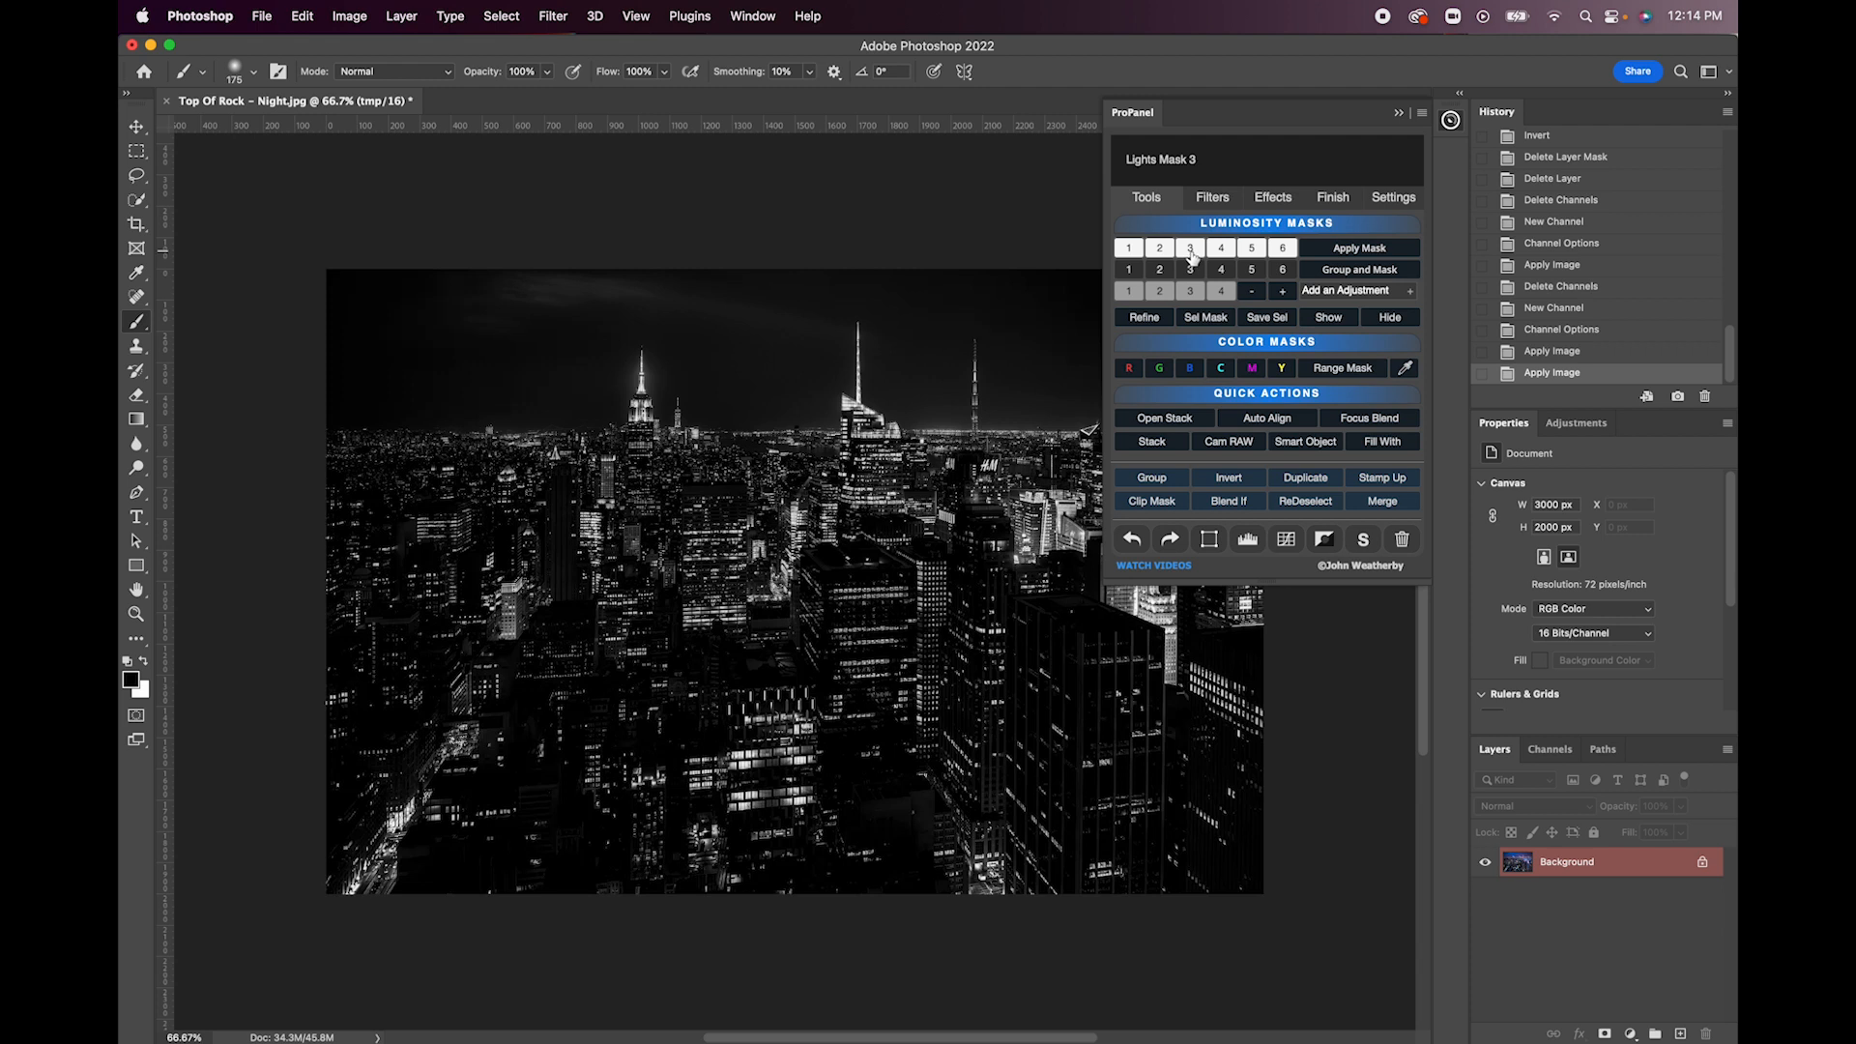
click(1192, 253)
click(1218, 254)
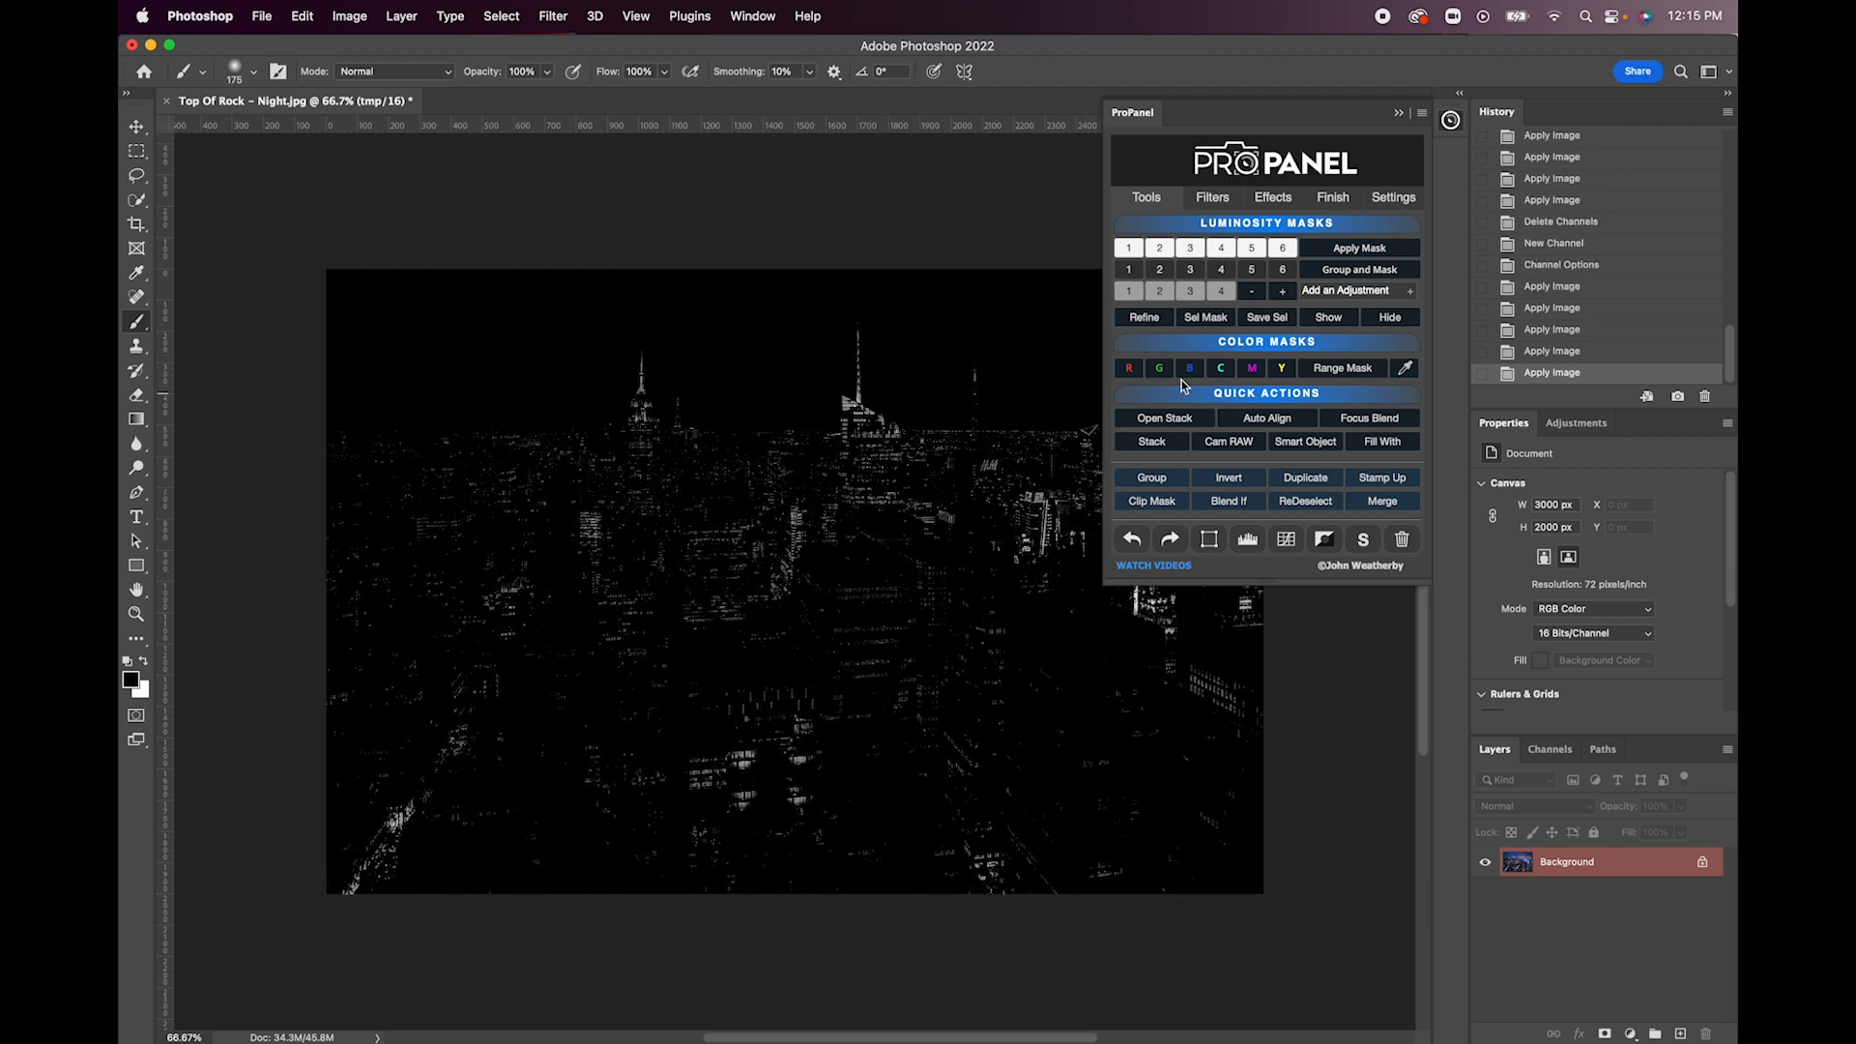
- Preview the Darks luminosity masks 1 through 5 in turn, and hide the mask preview
click(1131, 271)
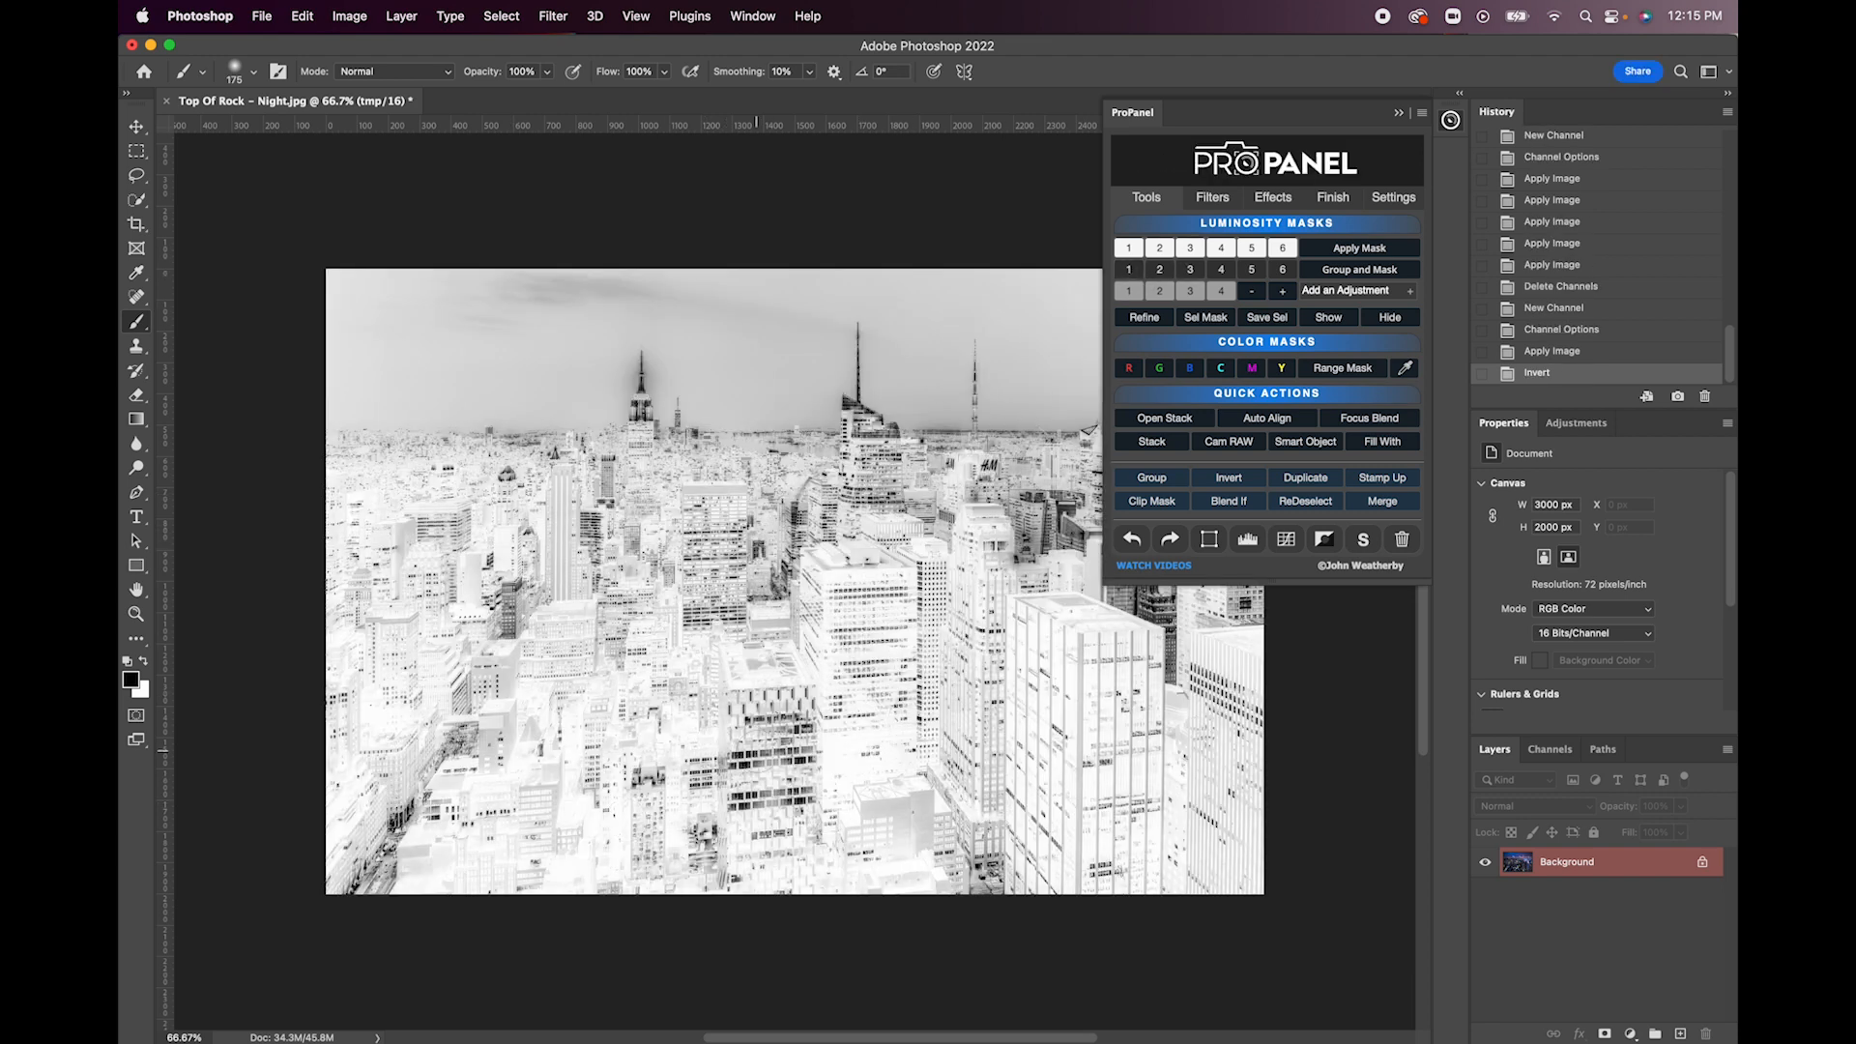
click(1160, 271)
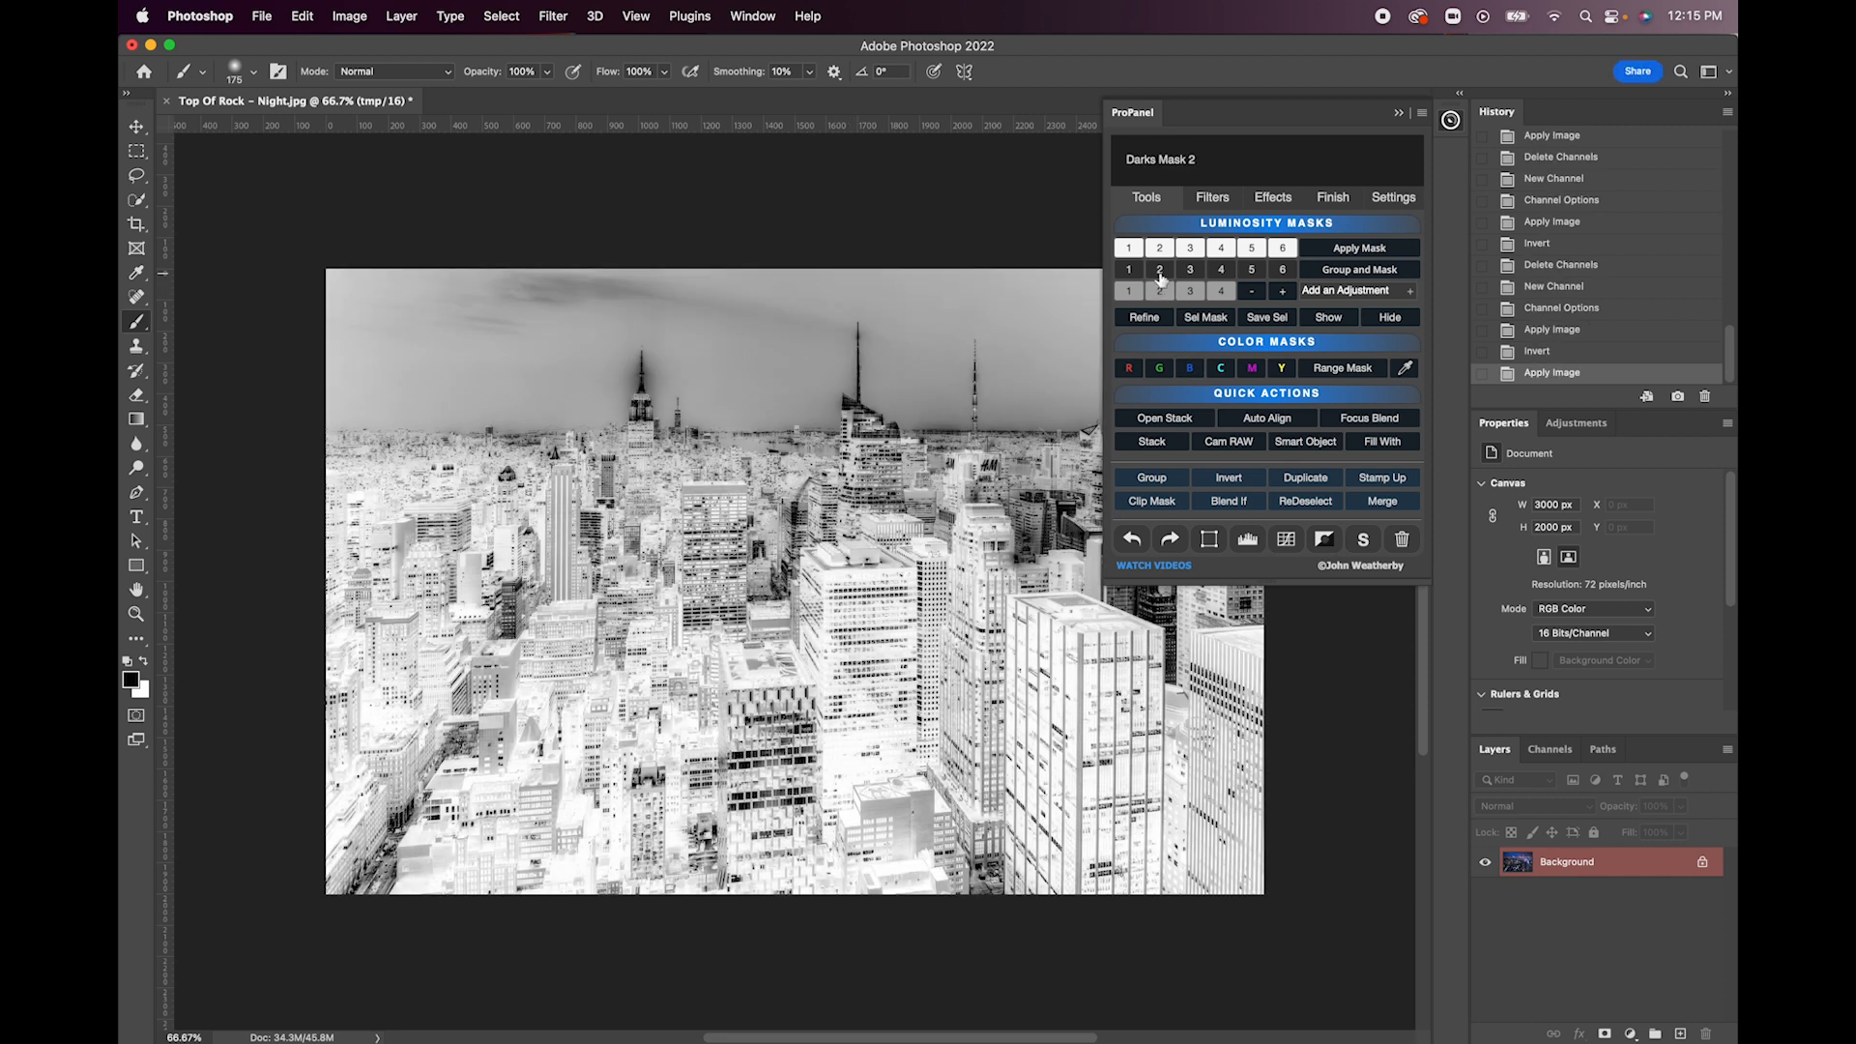
click(1191, 271)
click(1217, 277)
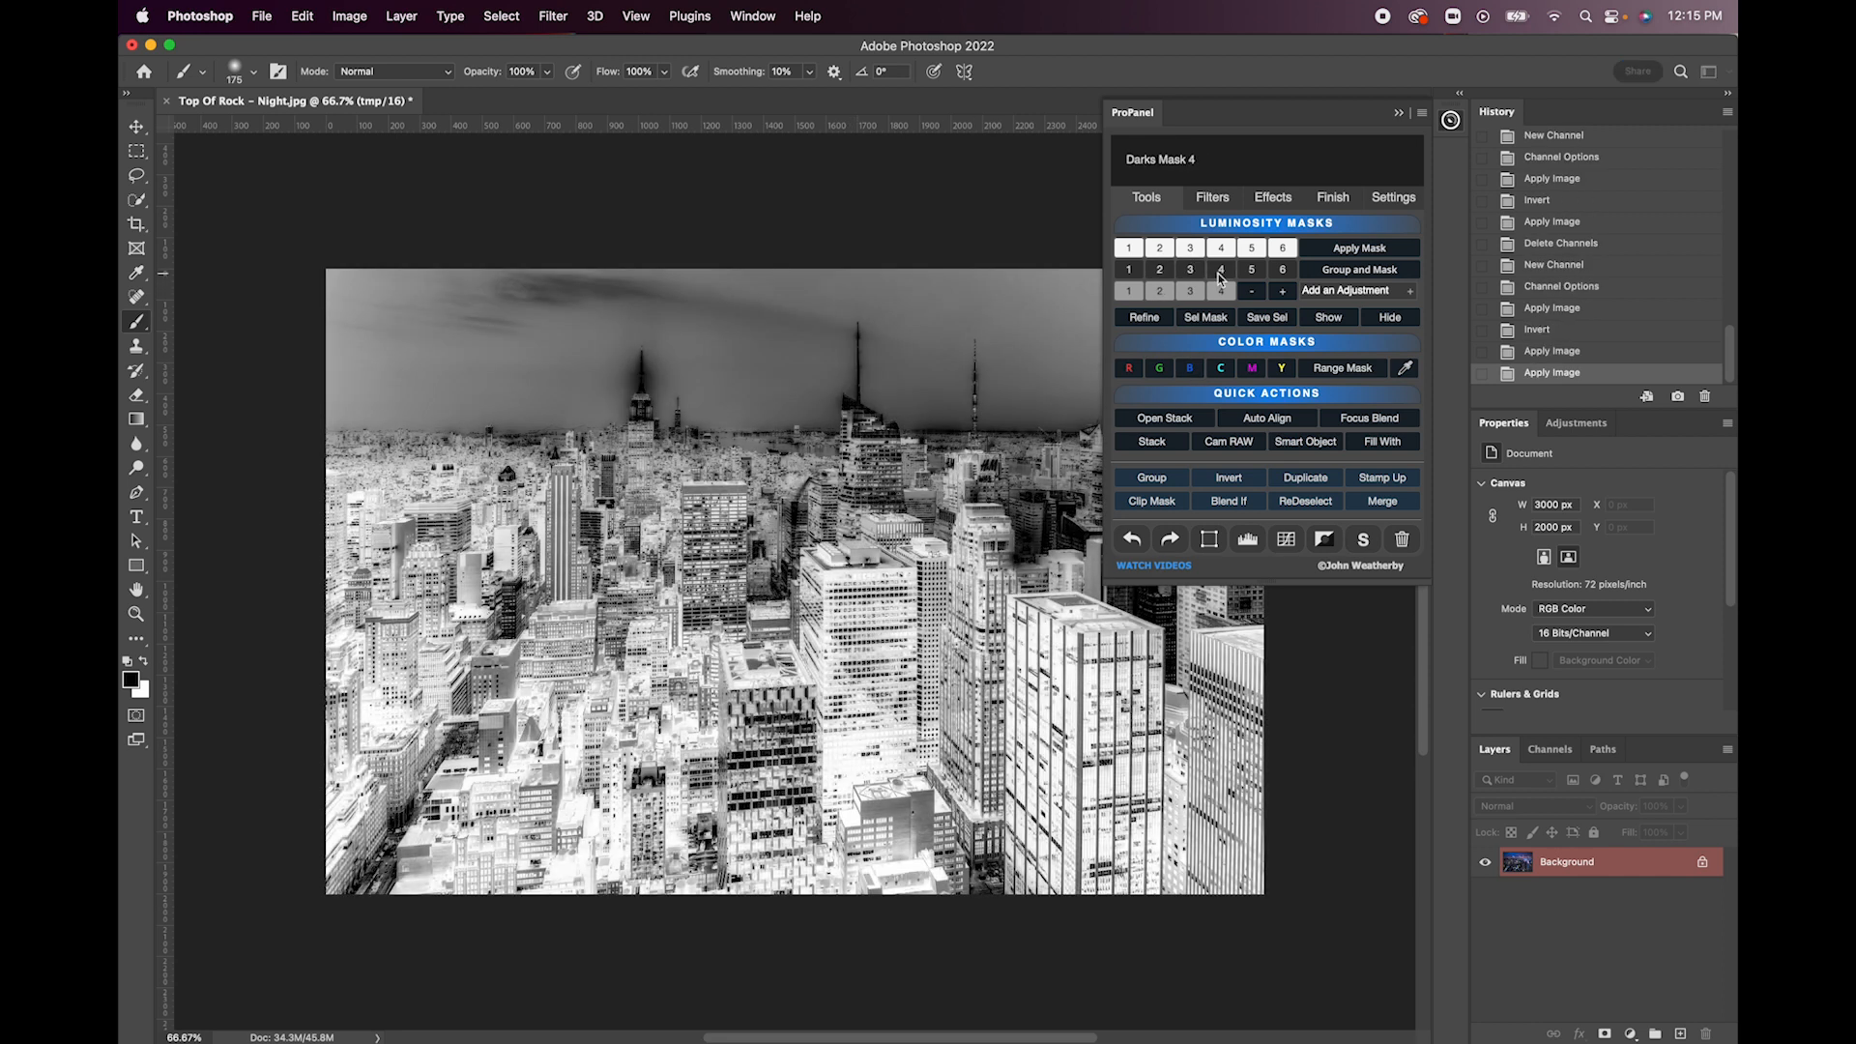
click(1250, 271)
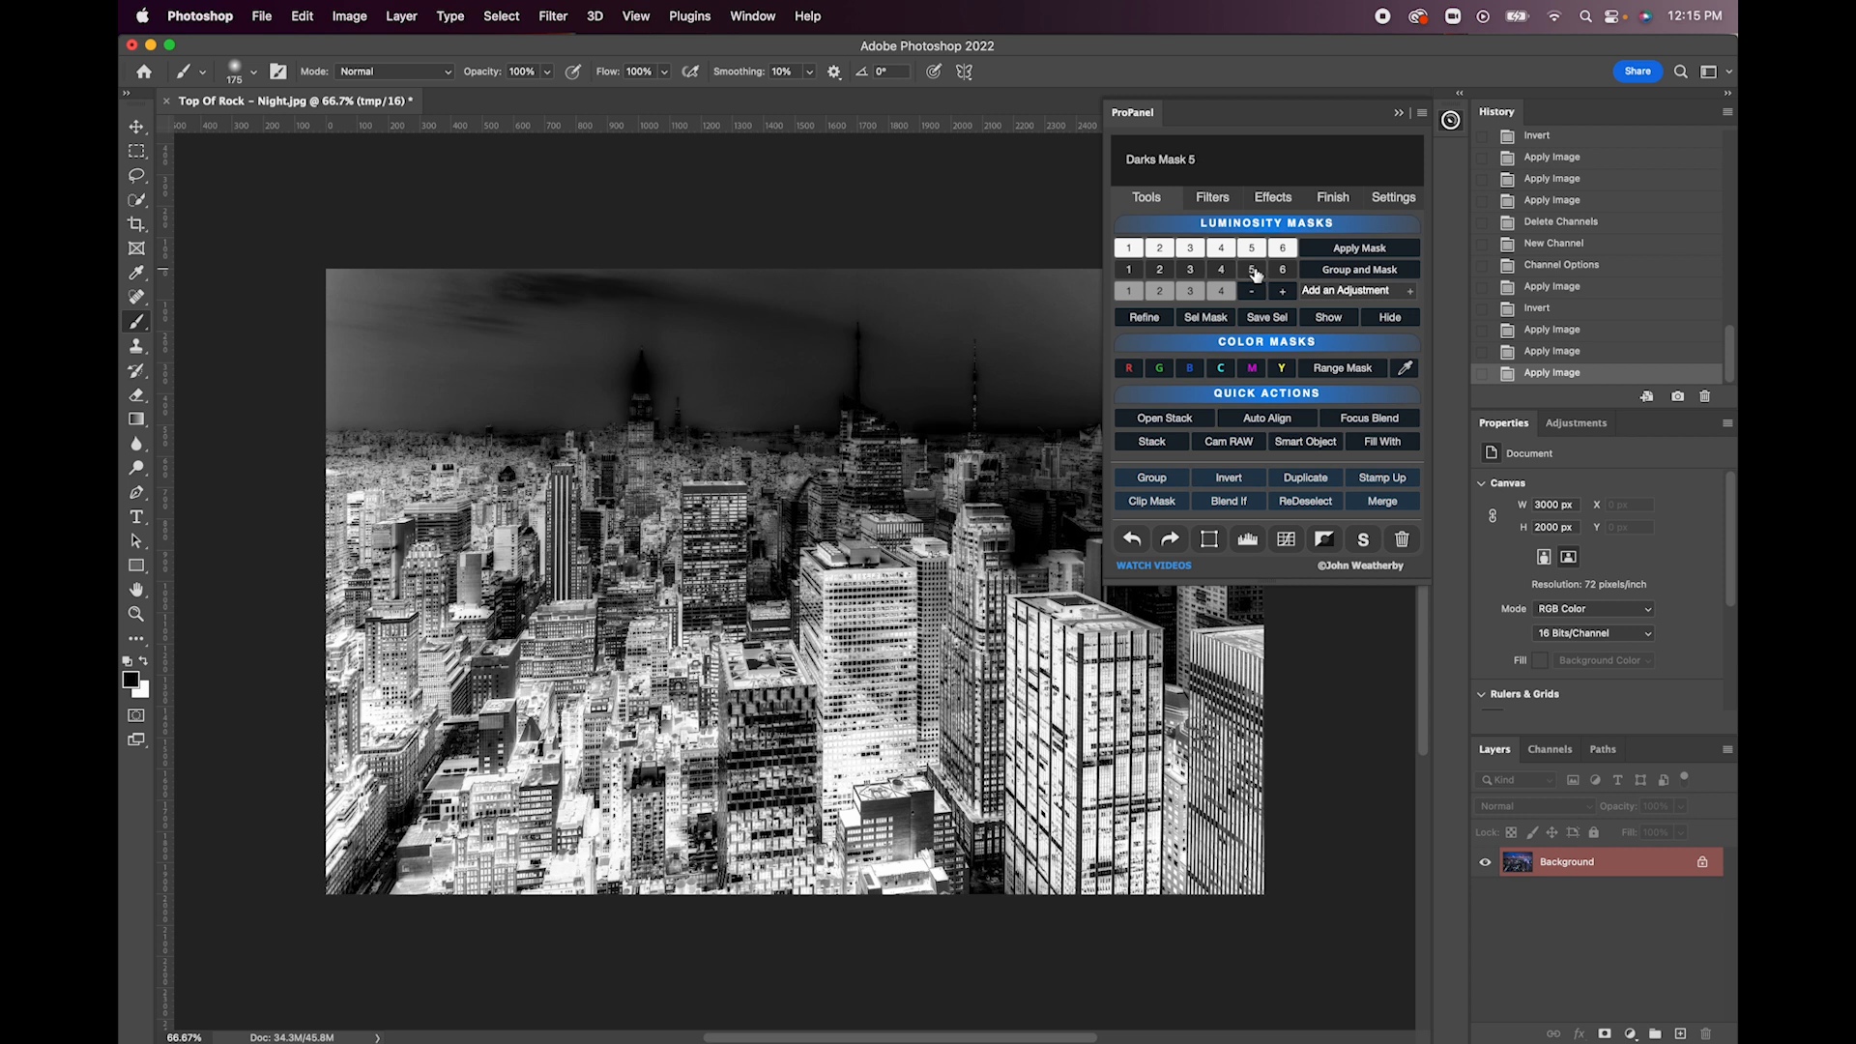
click(1389, 319)
- Preview the blue color mask of the city photo and hide it again
click(1191, 371)
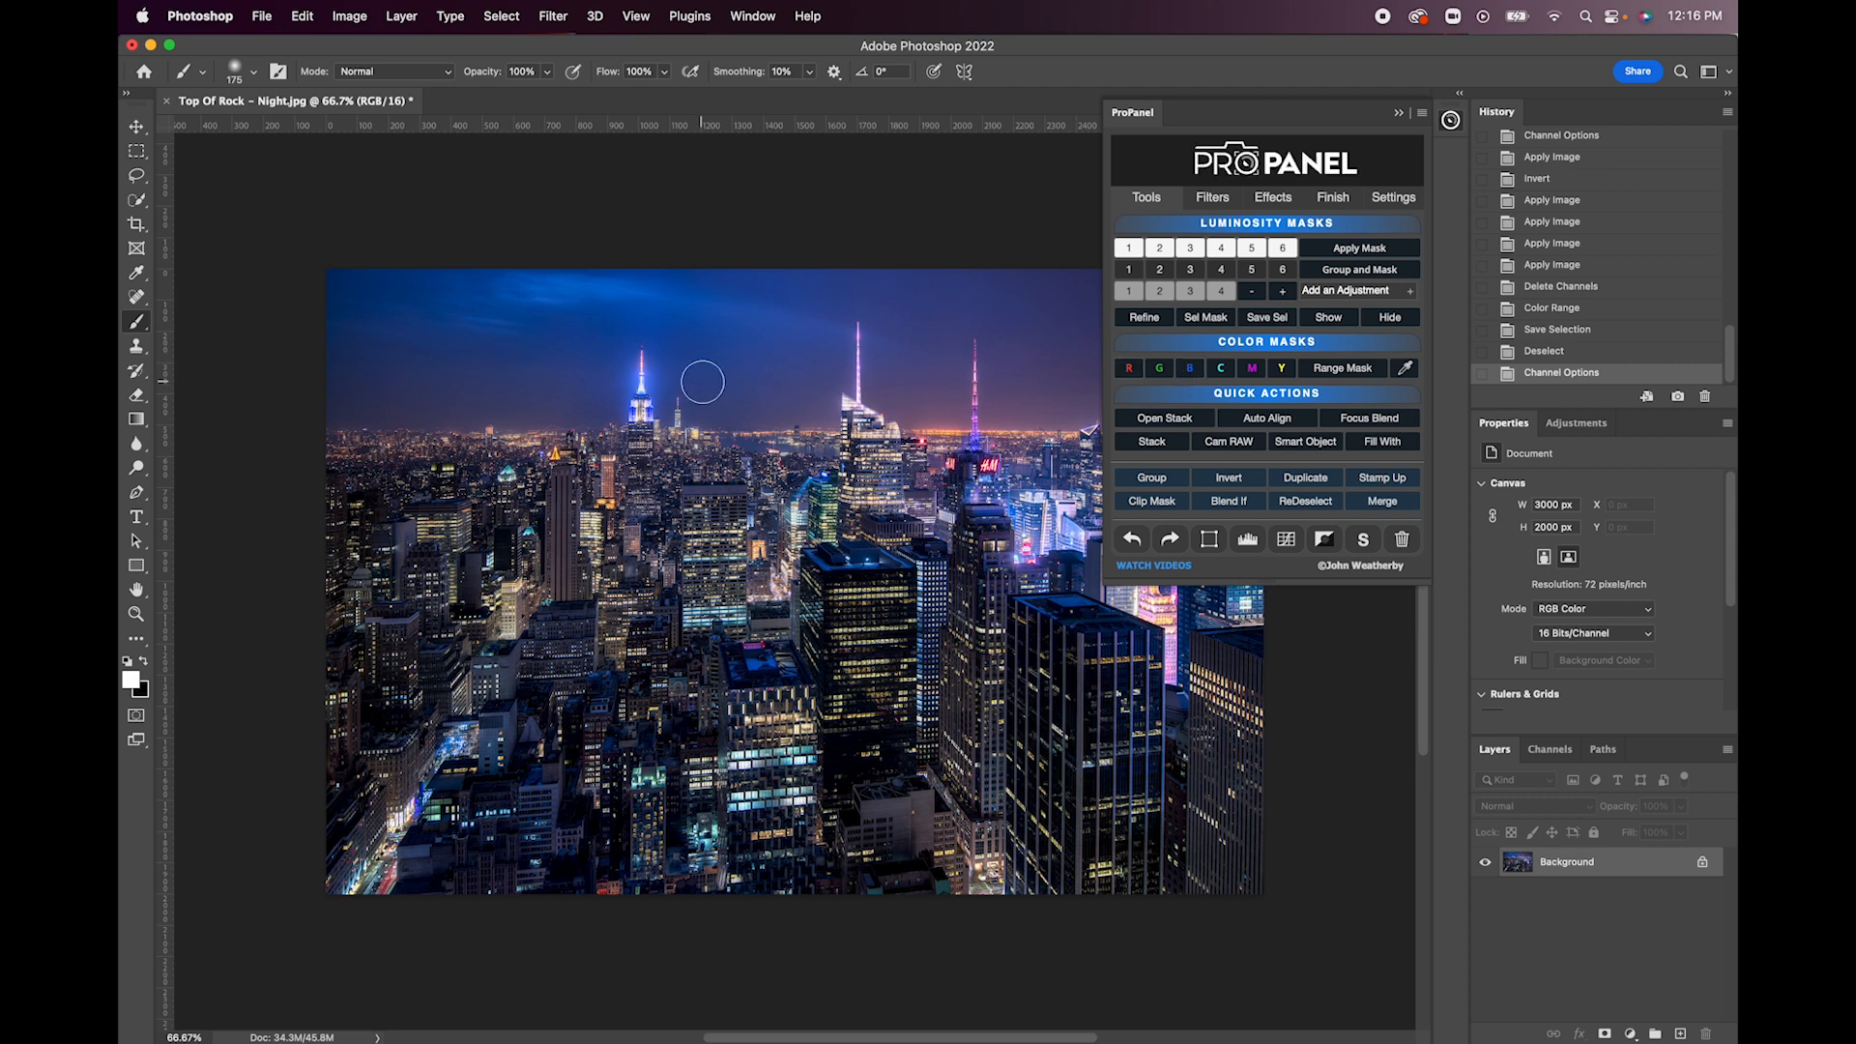
click(1190, 373)
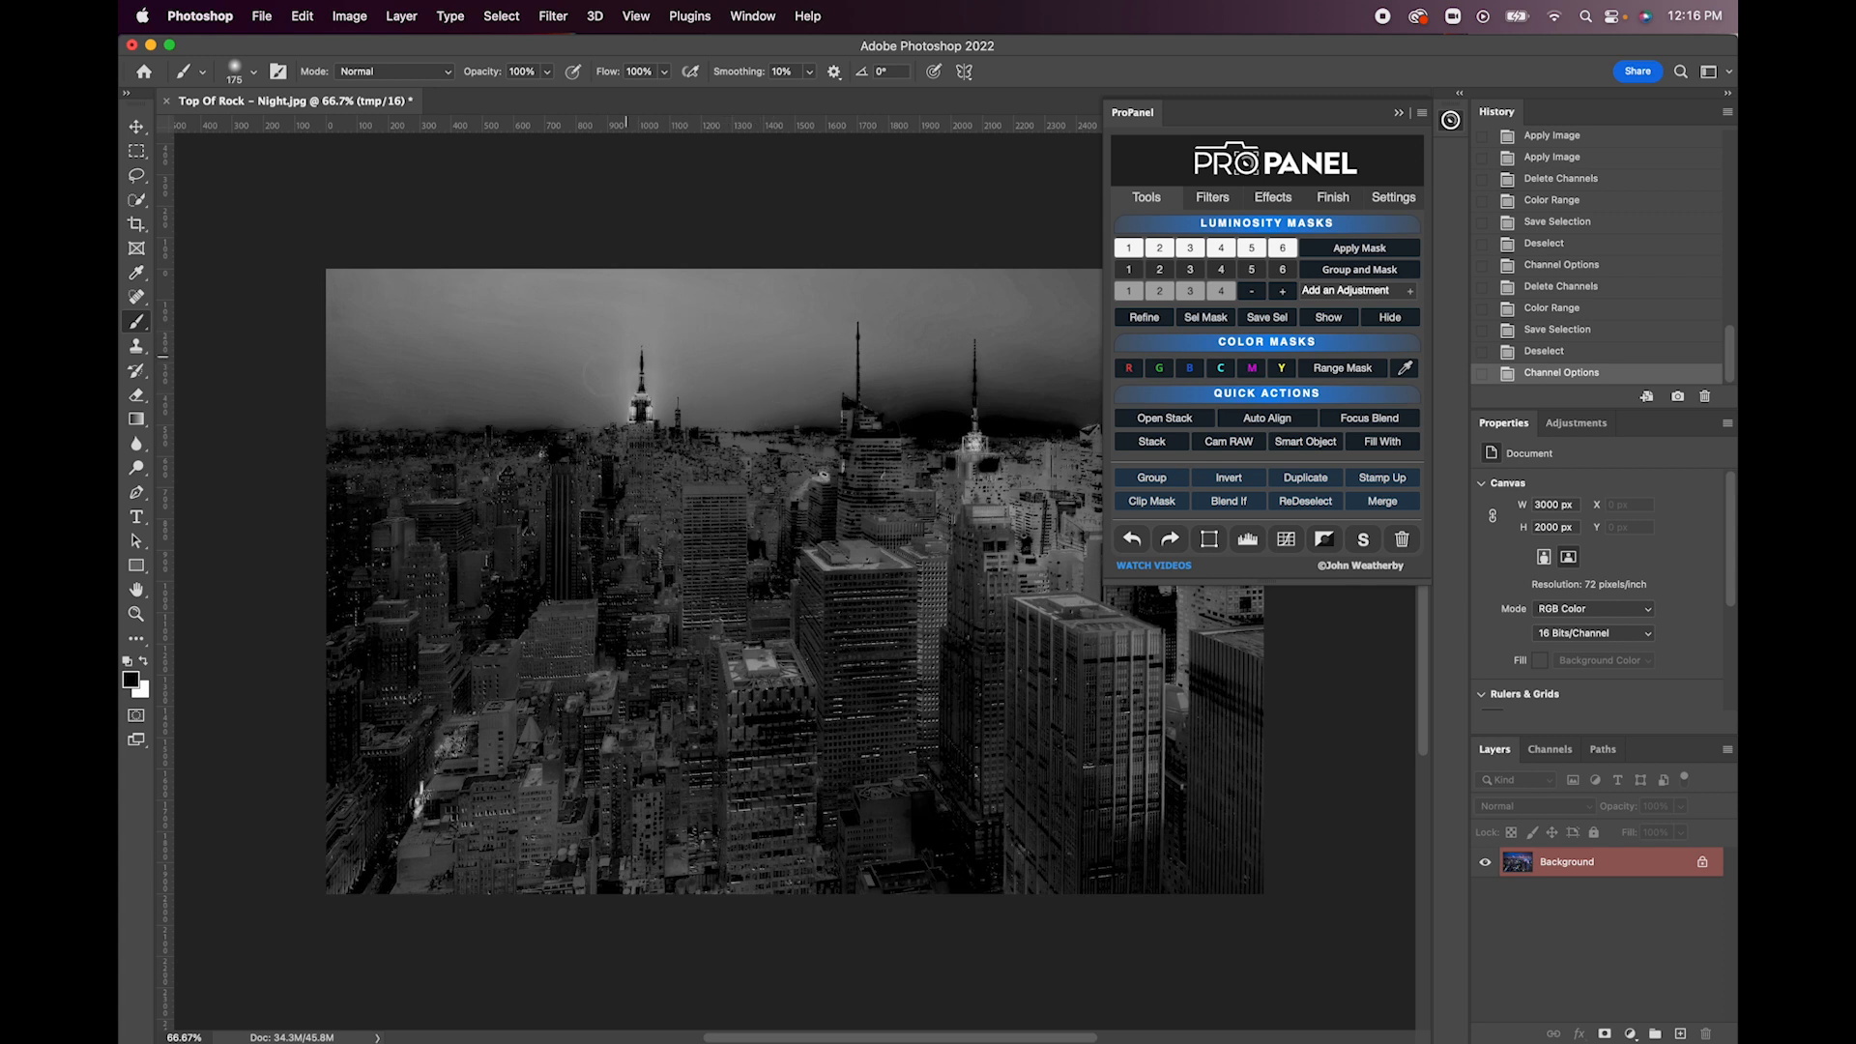
click(1393, 319)
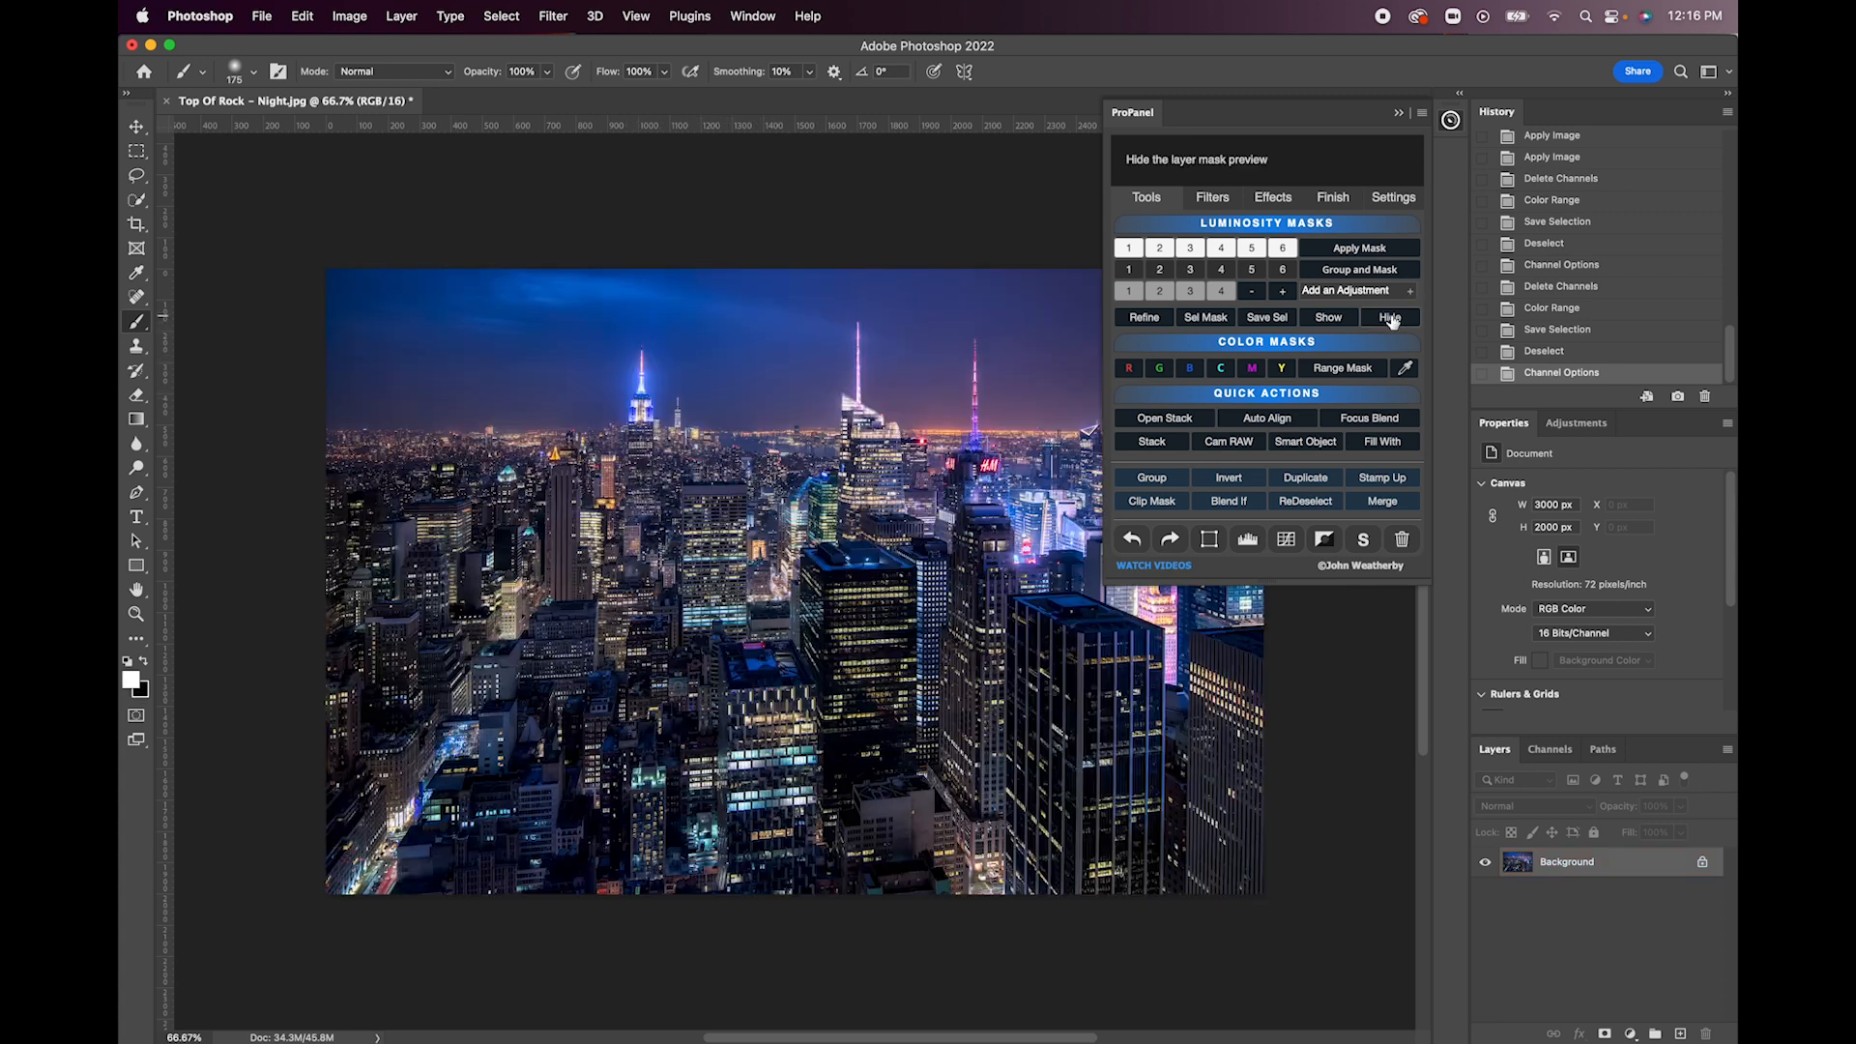
- Preview the green, blue, cyan, magenta and yellow color masks in turn, and hide the preview
click(1159, 373)
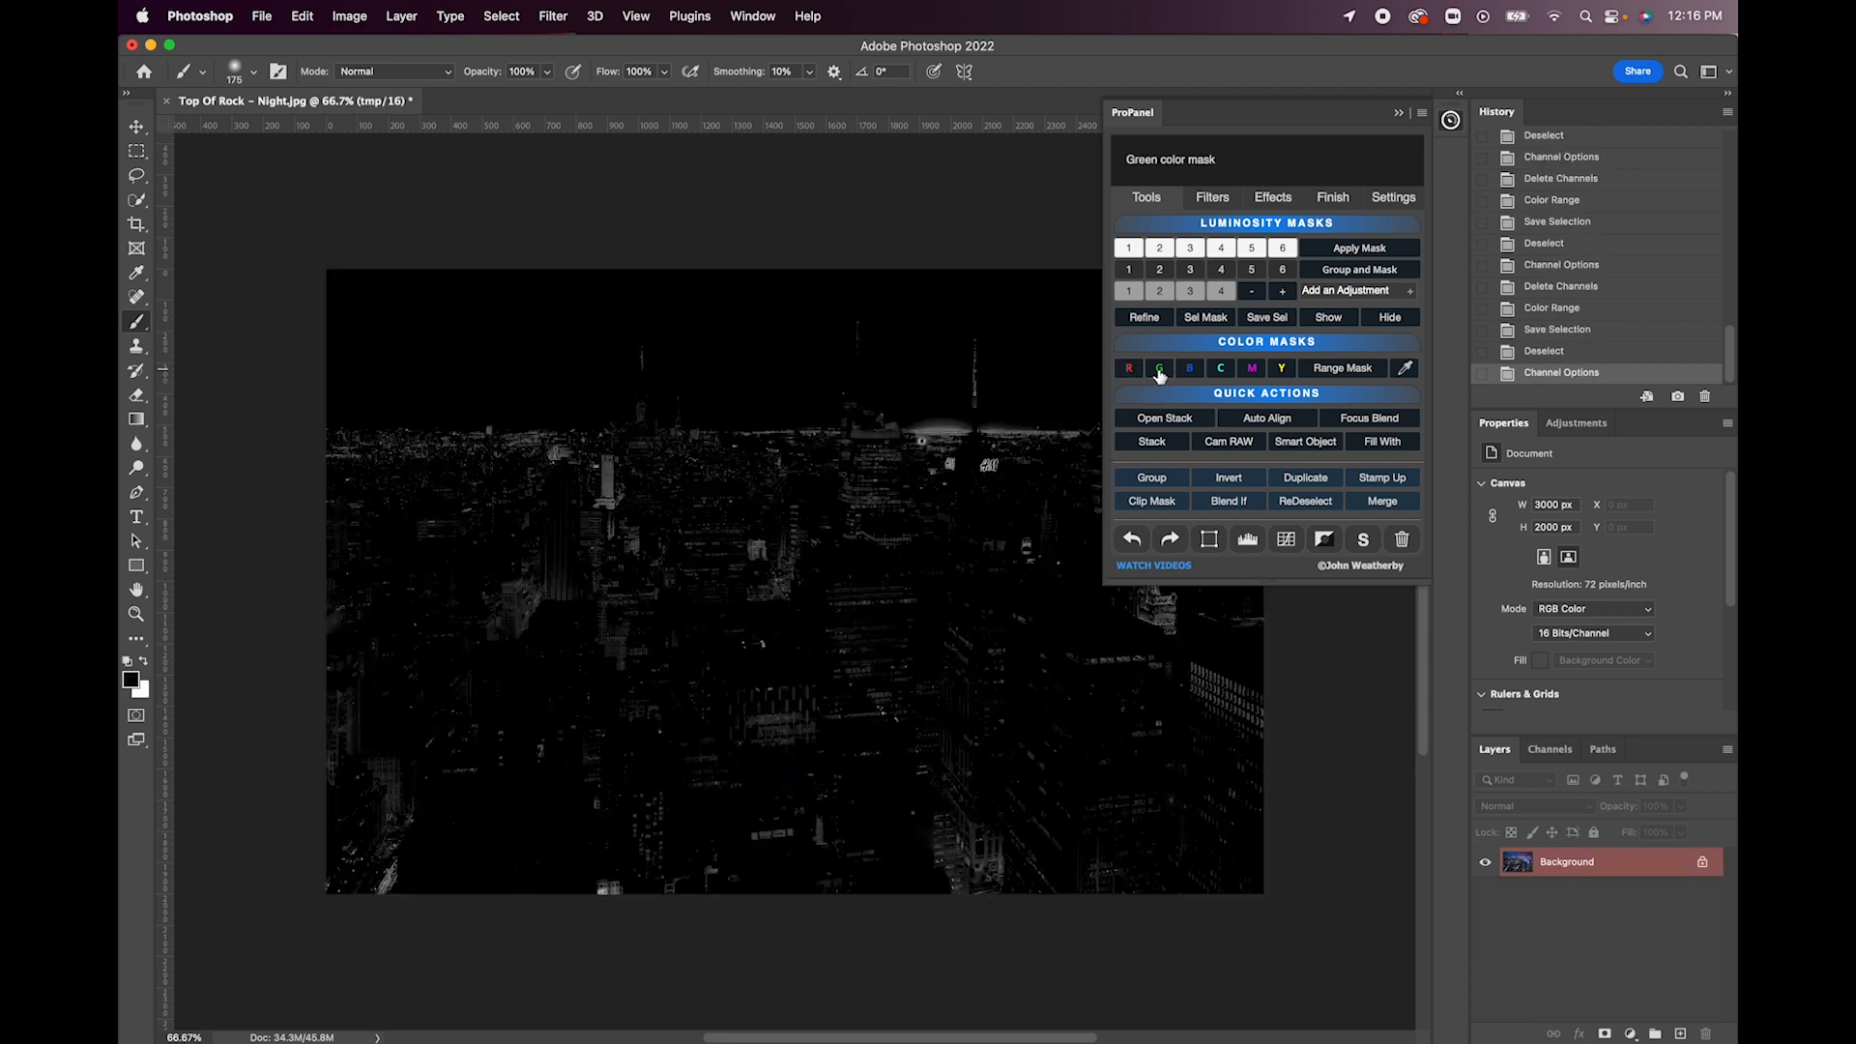
click(1190, 371)
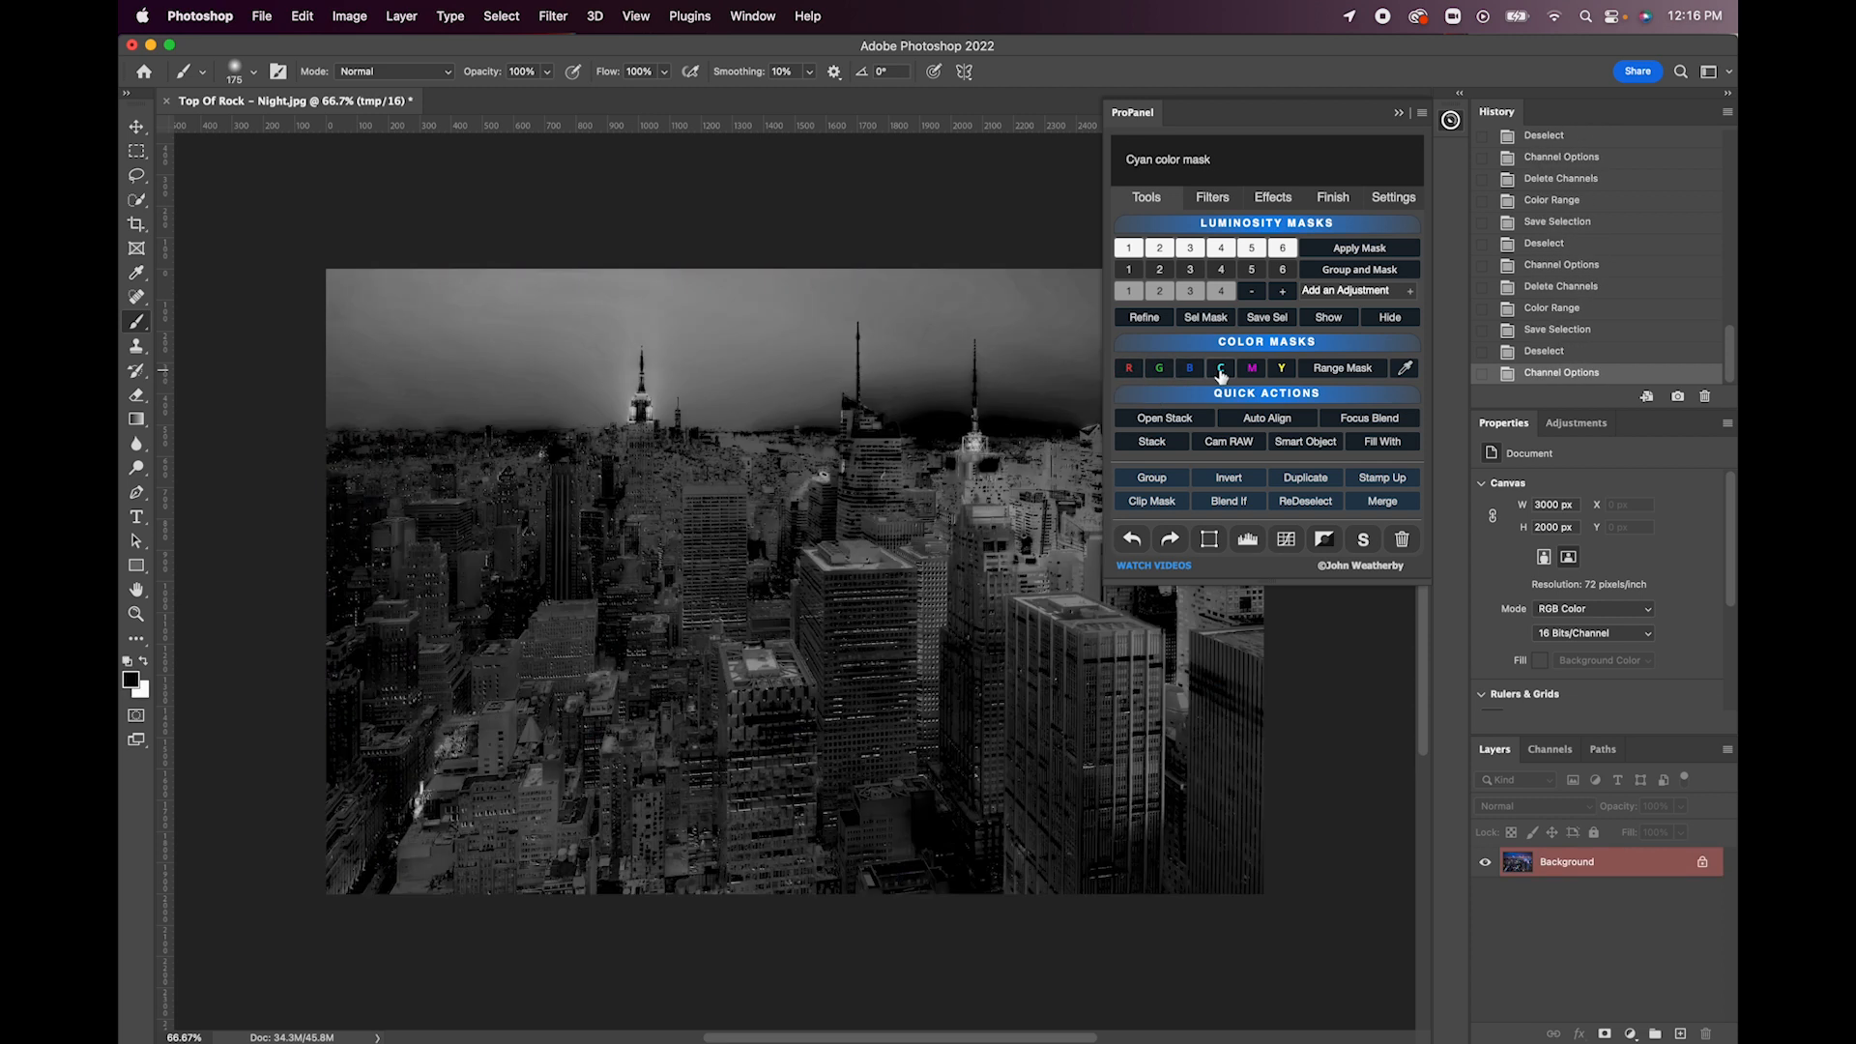
click(1252, 369)
click(1282, 370)
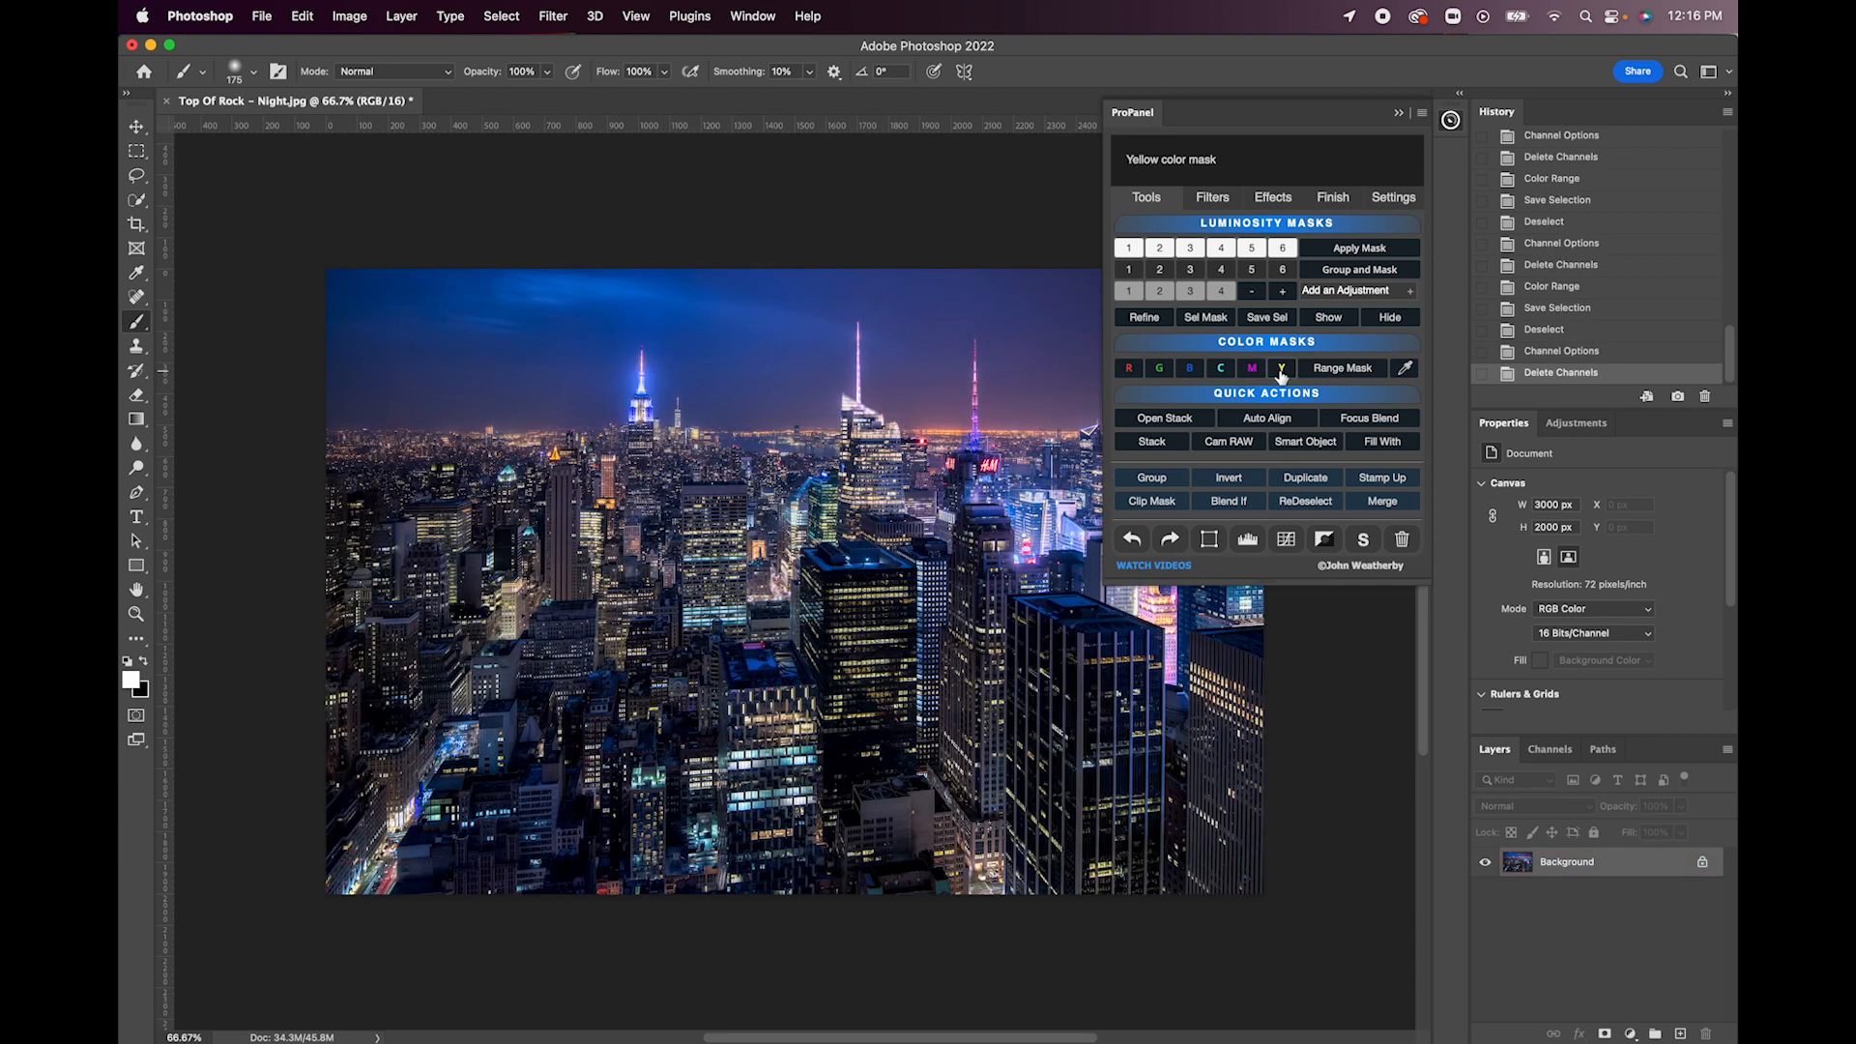
click(1390, 318)
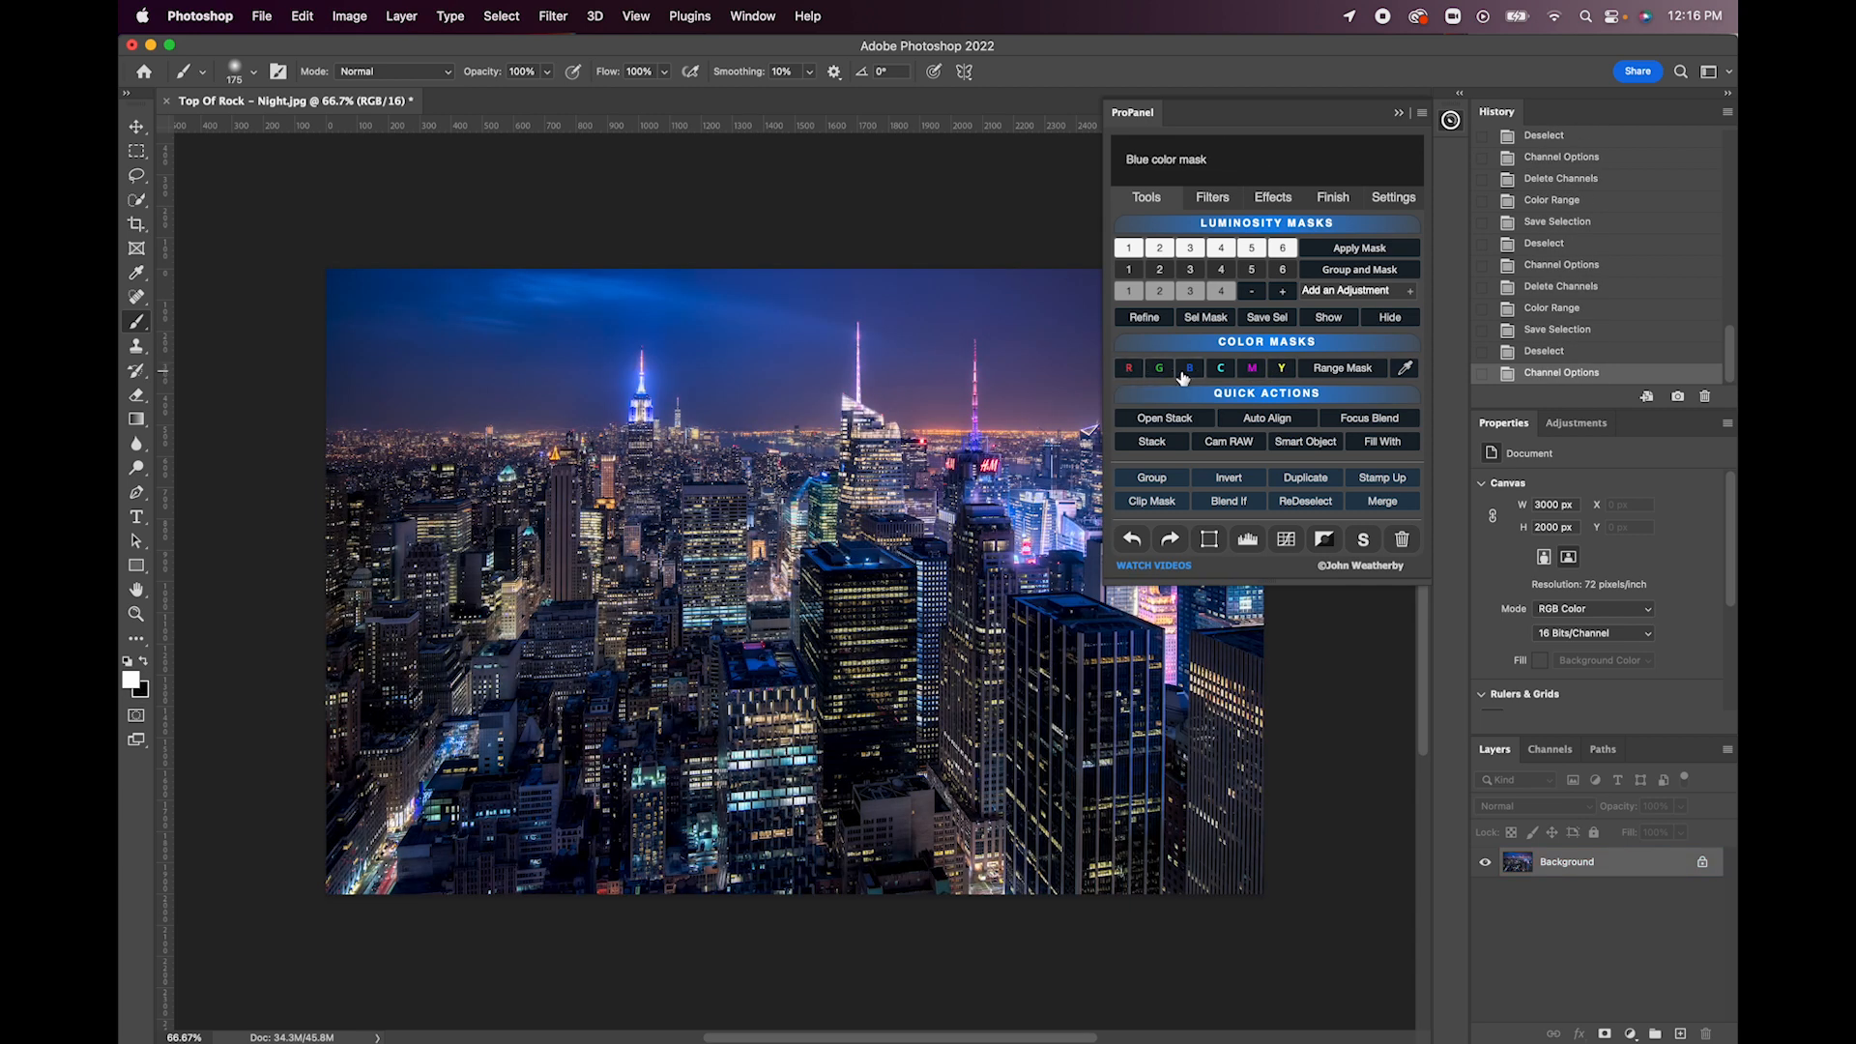
- Preview the alternate red, green and blue masks loaded from the color channels, and hide the preview
key(alt)
alt+click(1129, 370)
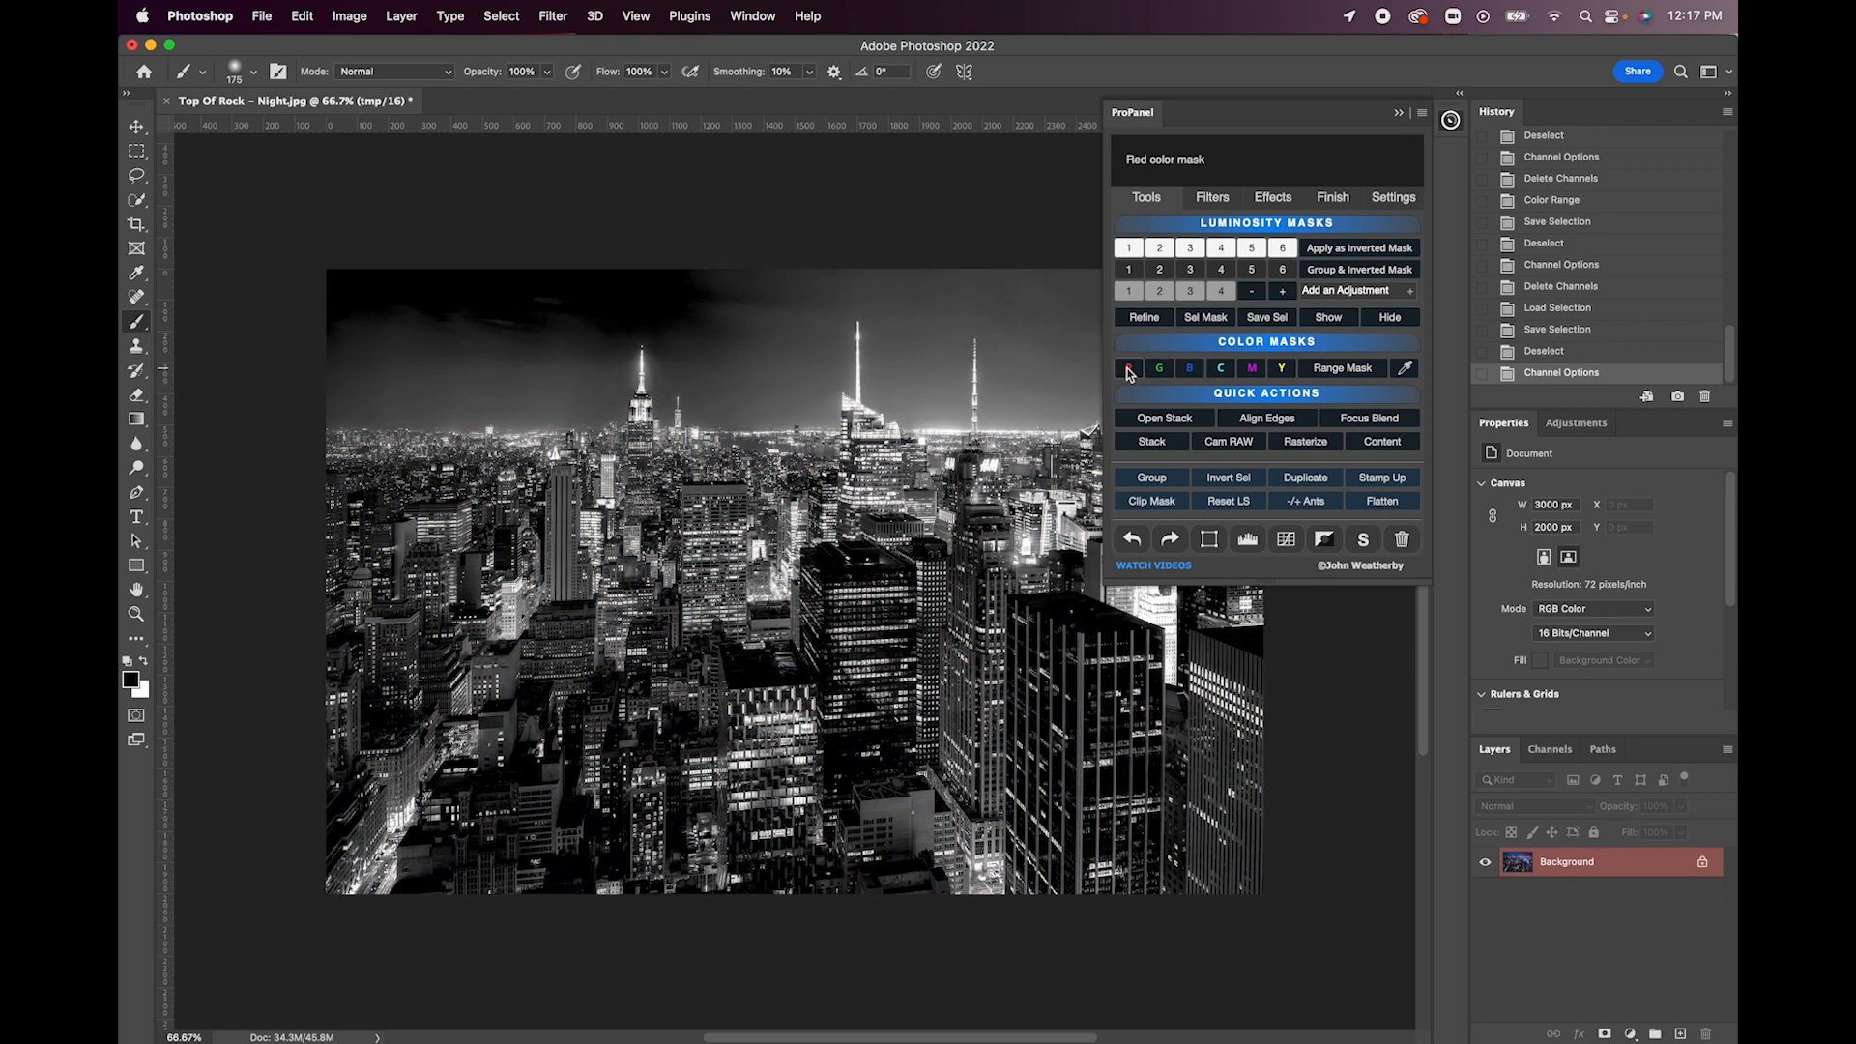
alt+click(1160, 372)
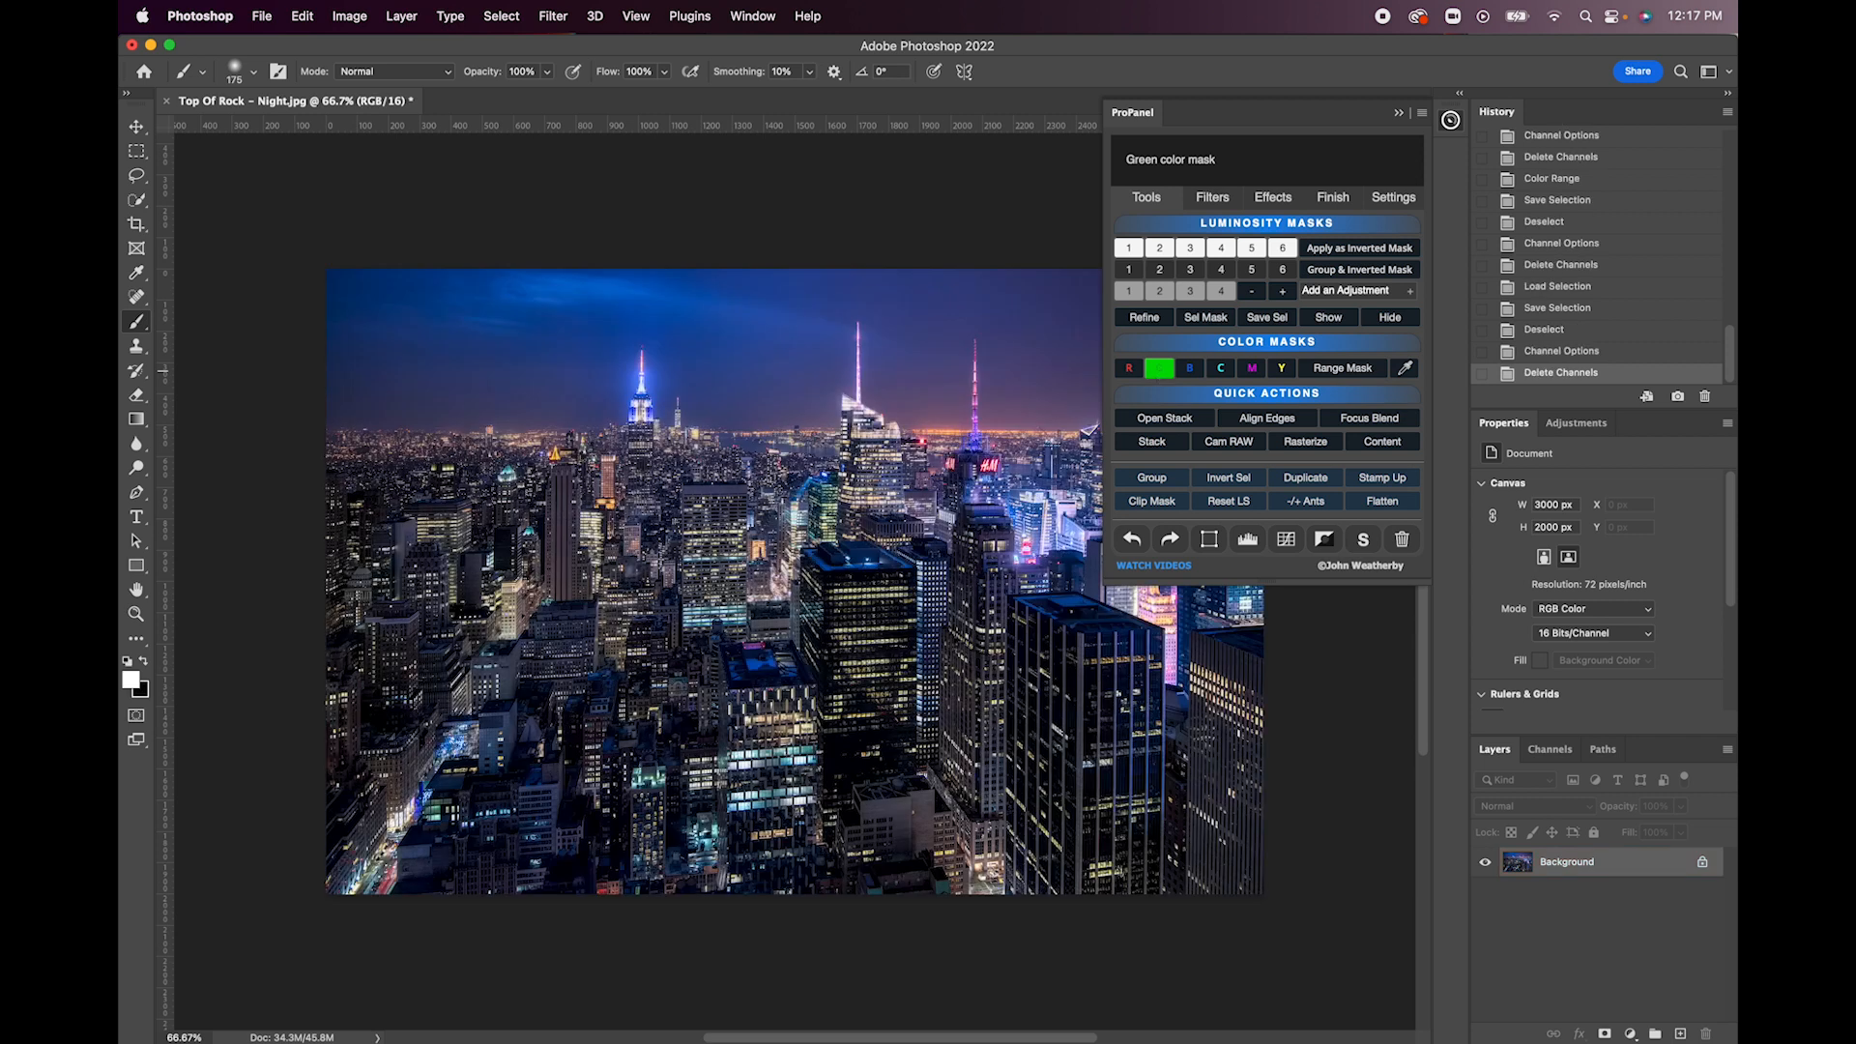
click(1192, 371)
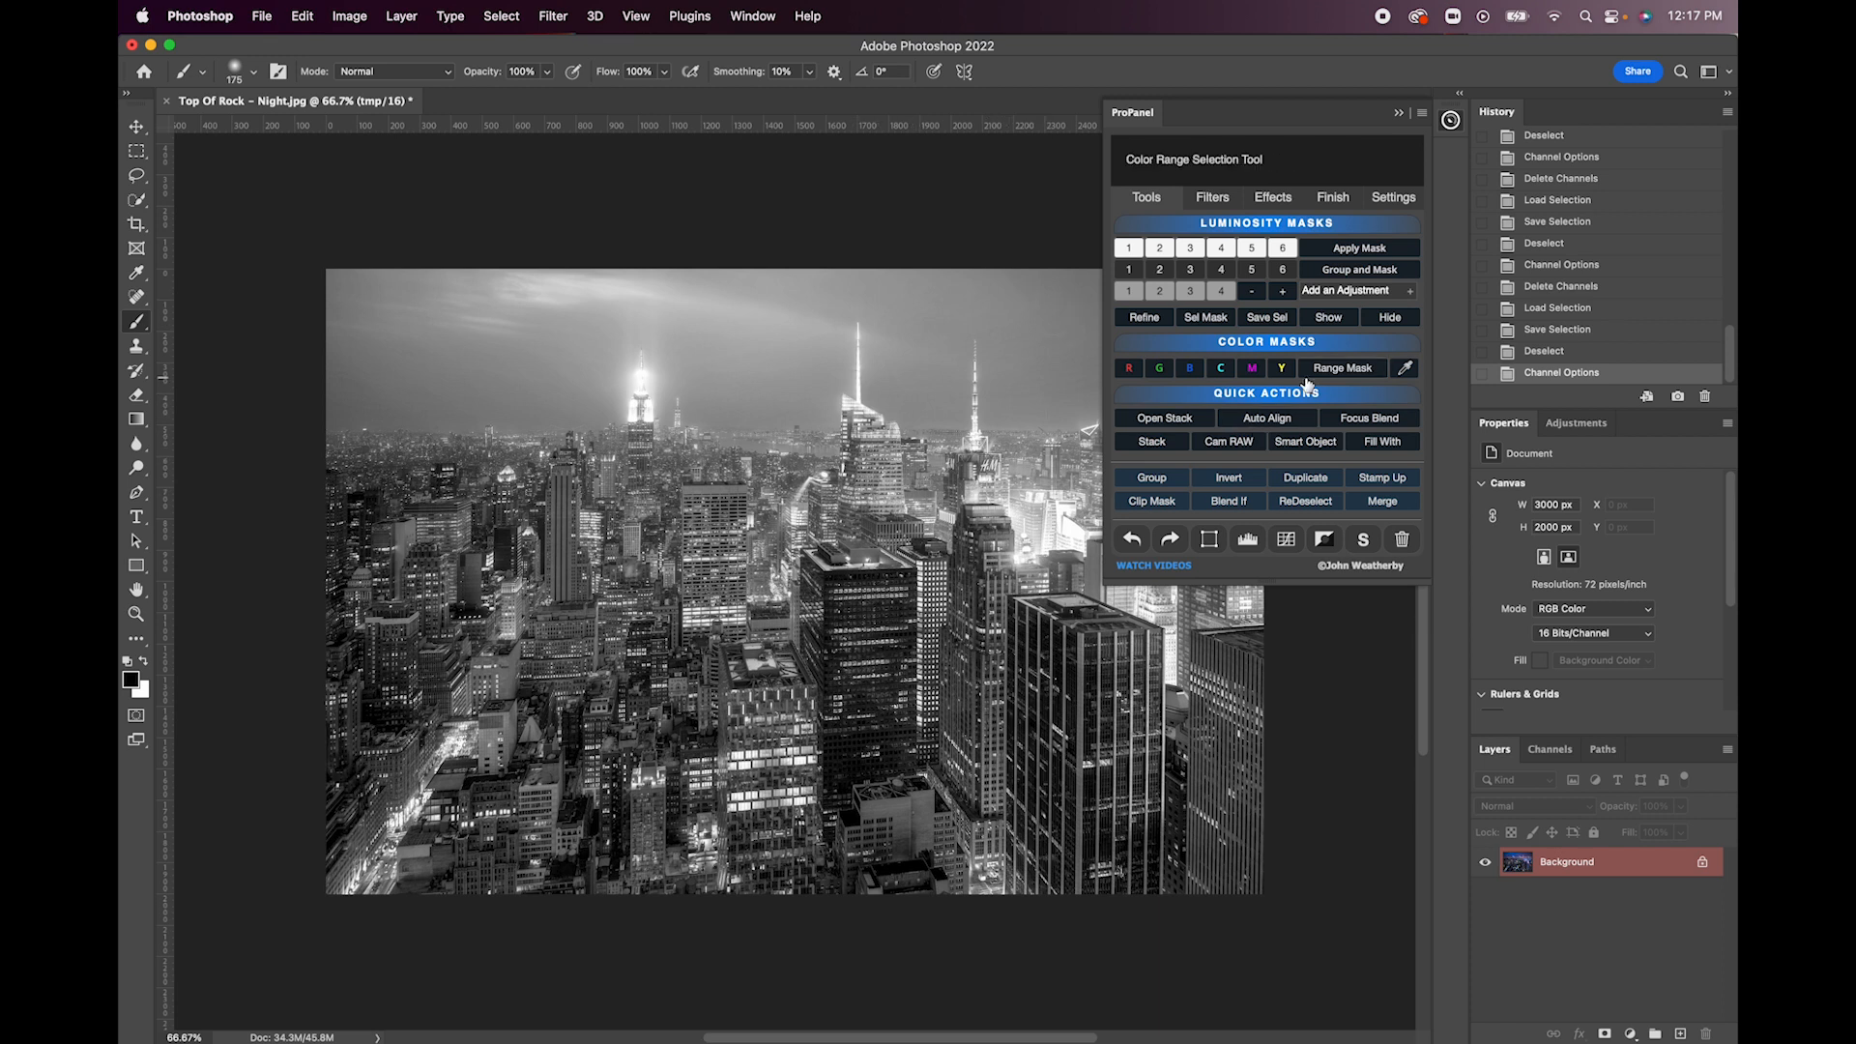
click(1392, 322)
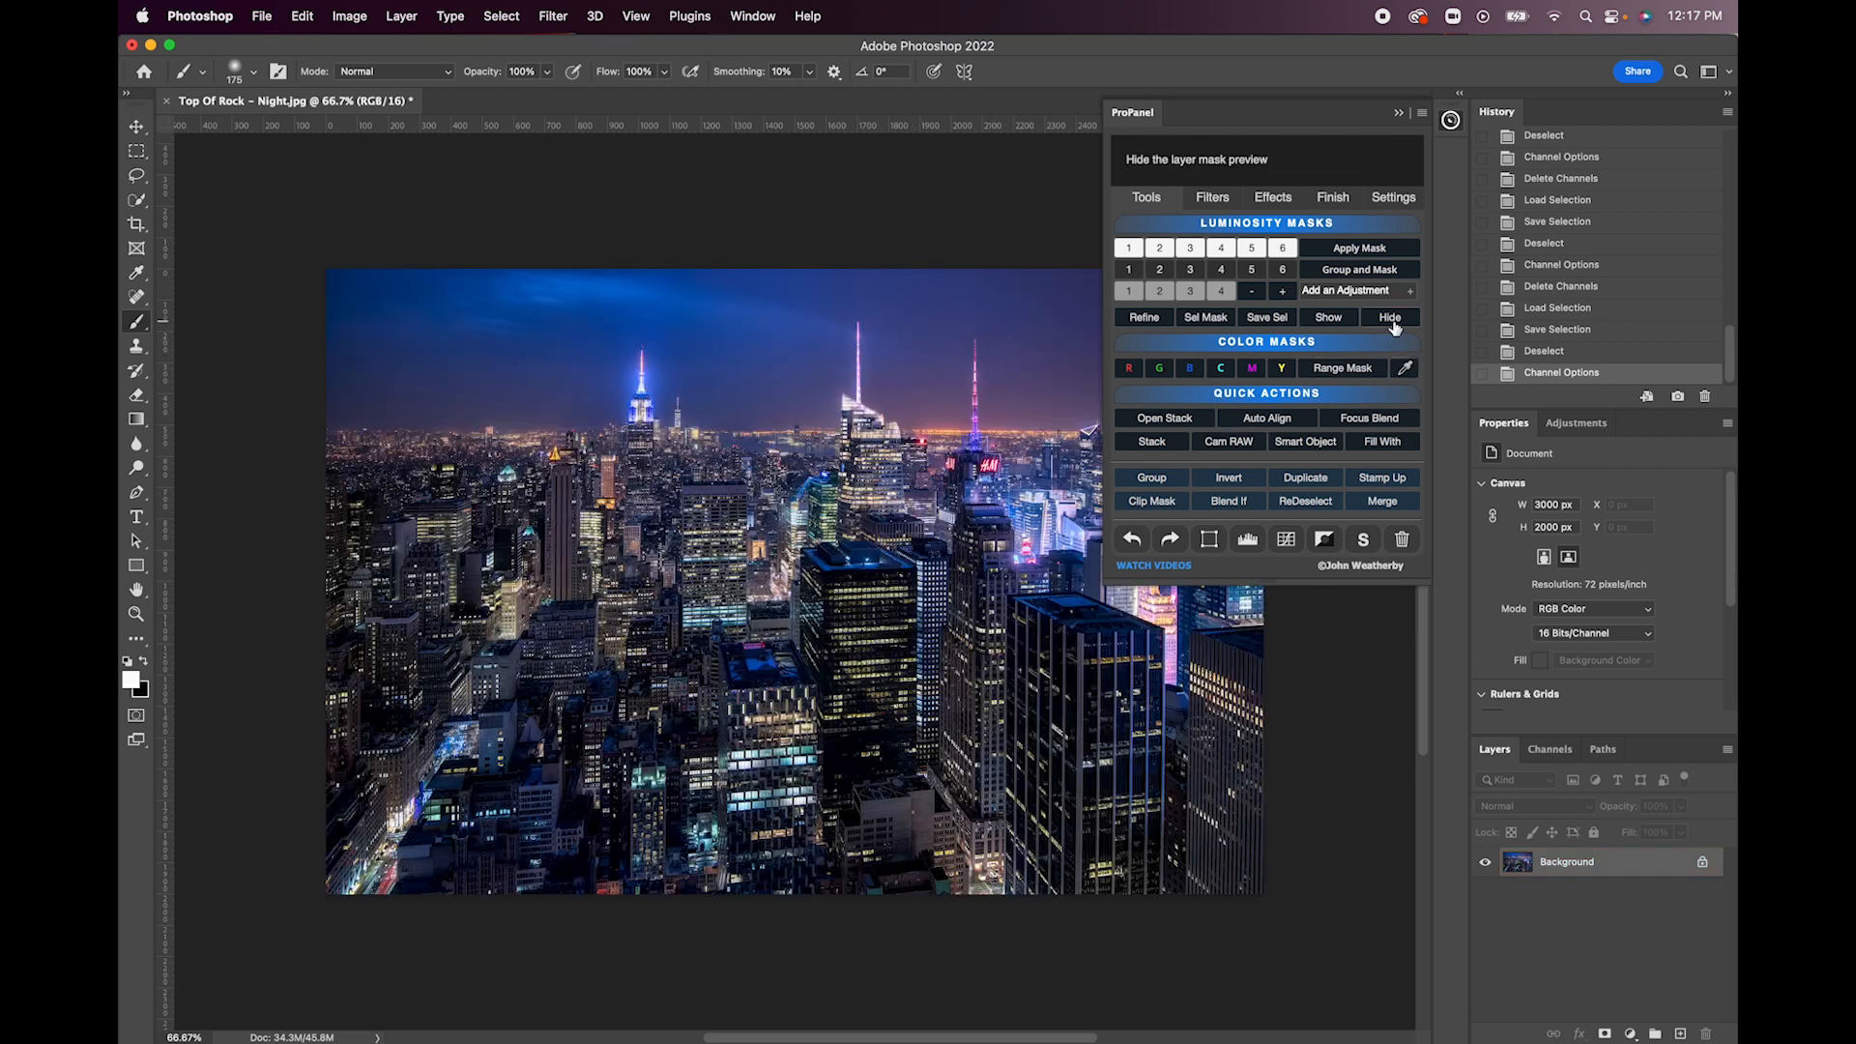
- Try a Color Range mask by sampling several blue tones of the night sky with a fuzziness of 87
click(1349, 370)
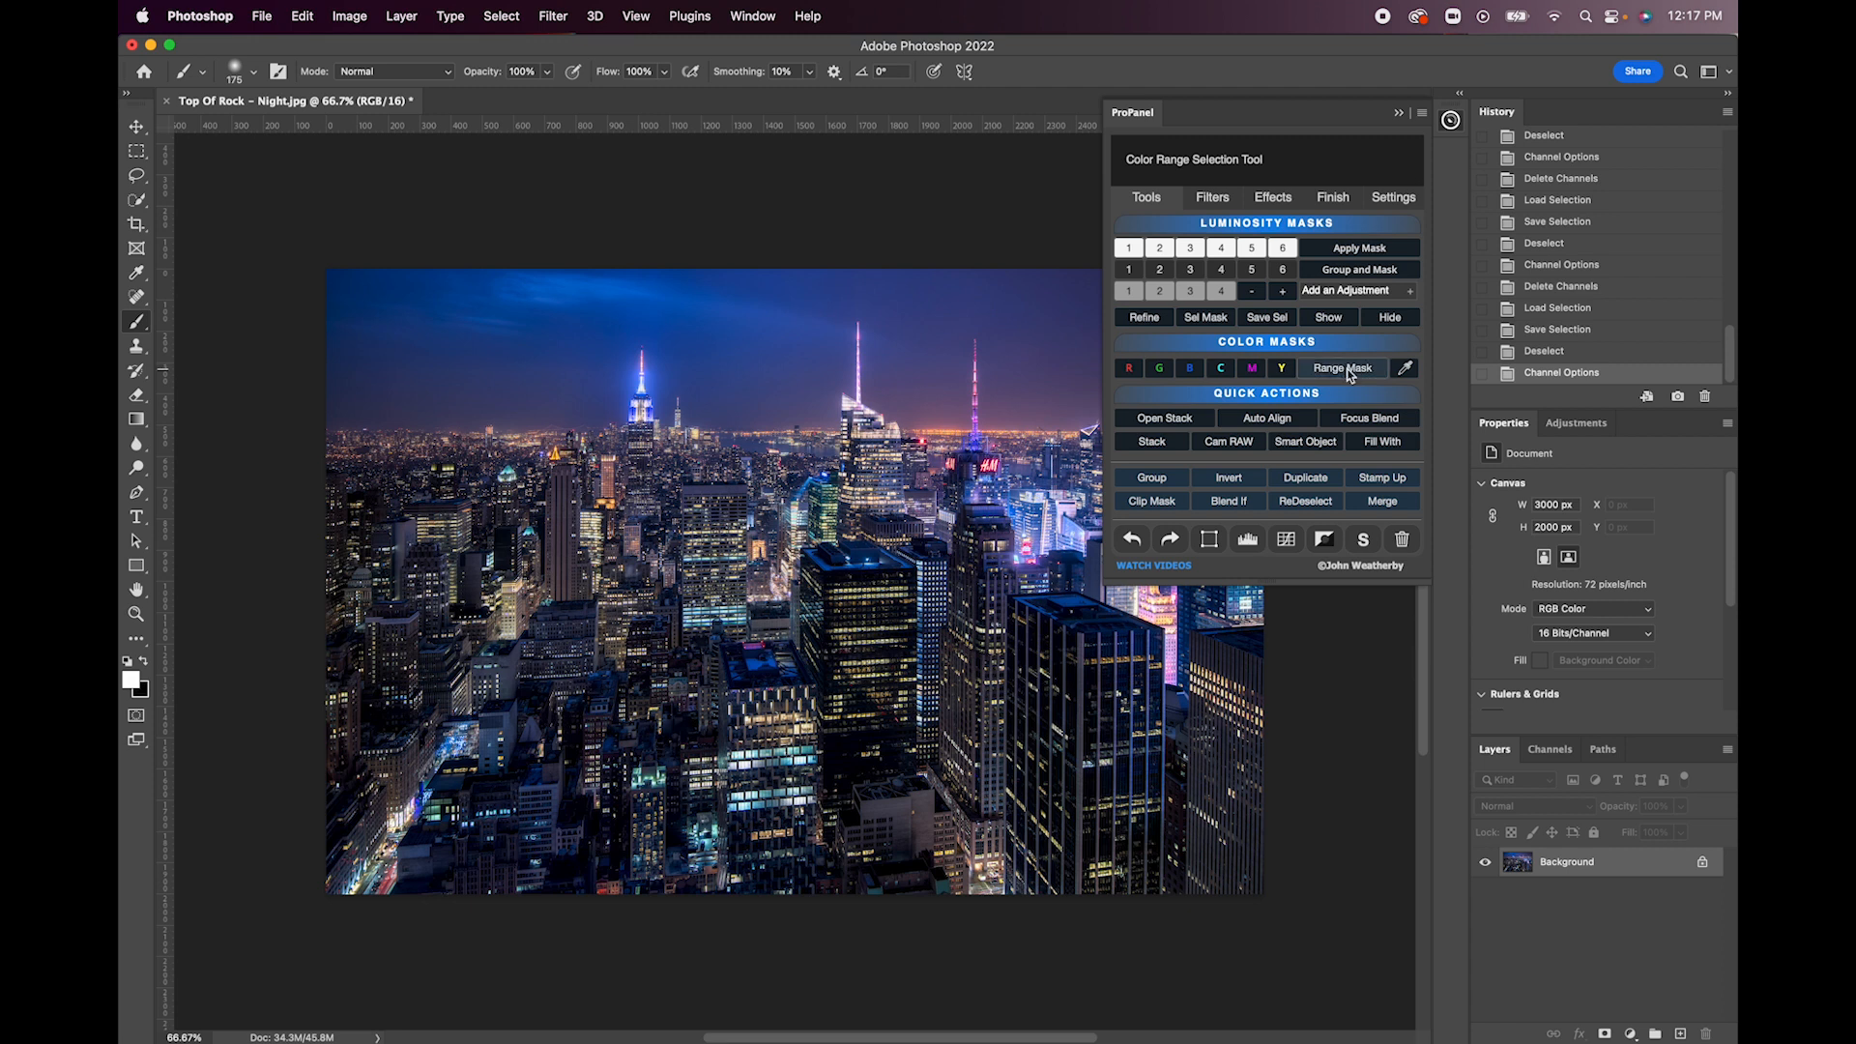
click(717, 370)
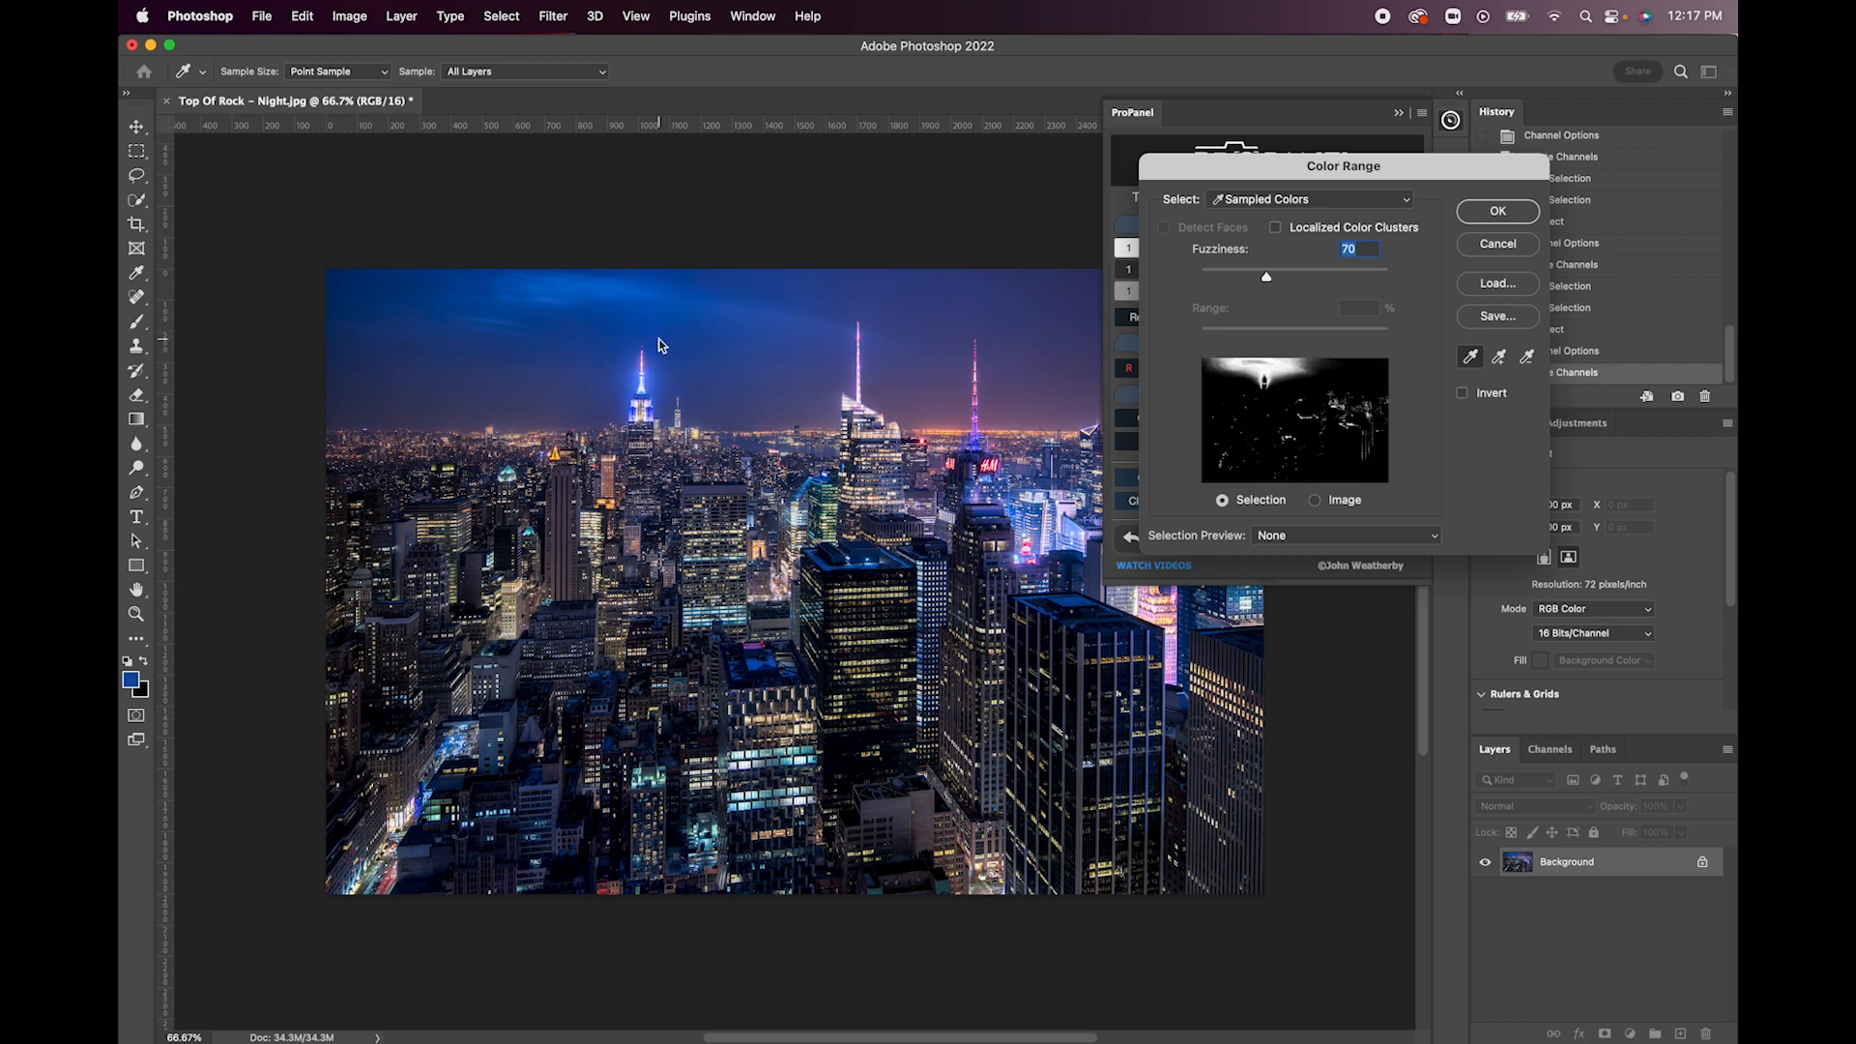
mouse_move(1266, 278)
mouse_down()
mouse_move(1236, 278)
mouse_move(1349, 279)
mouse_move(1283, 274)
mouse_up()
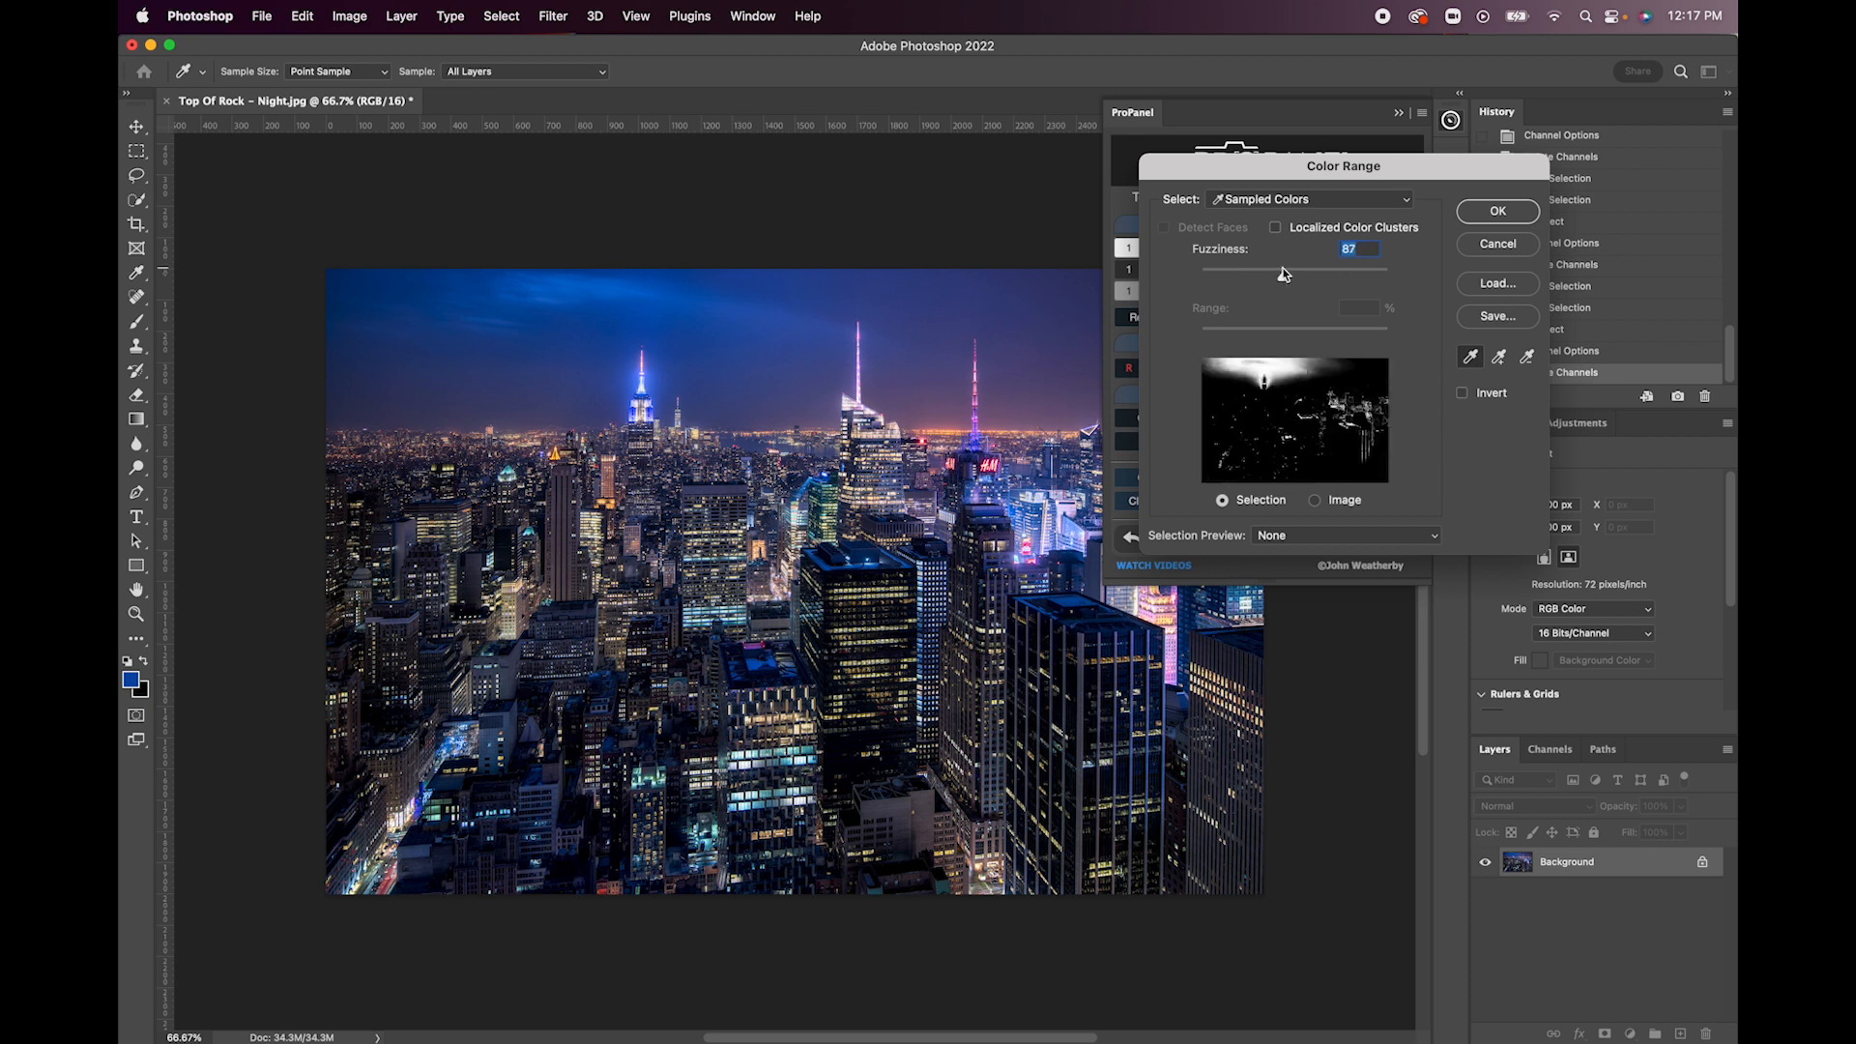
click(761, 325)
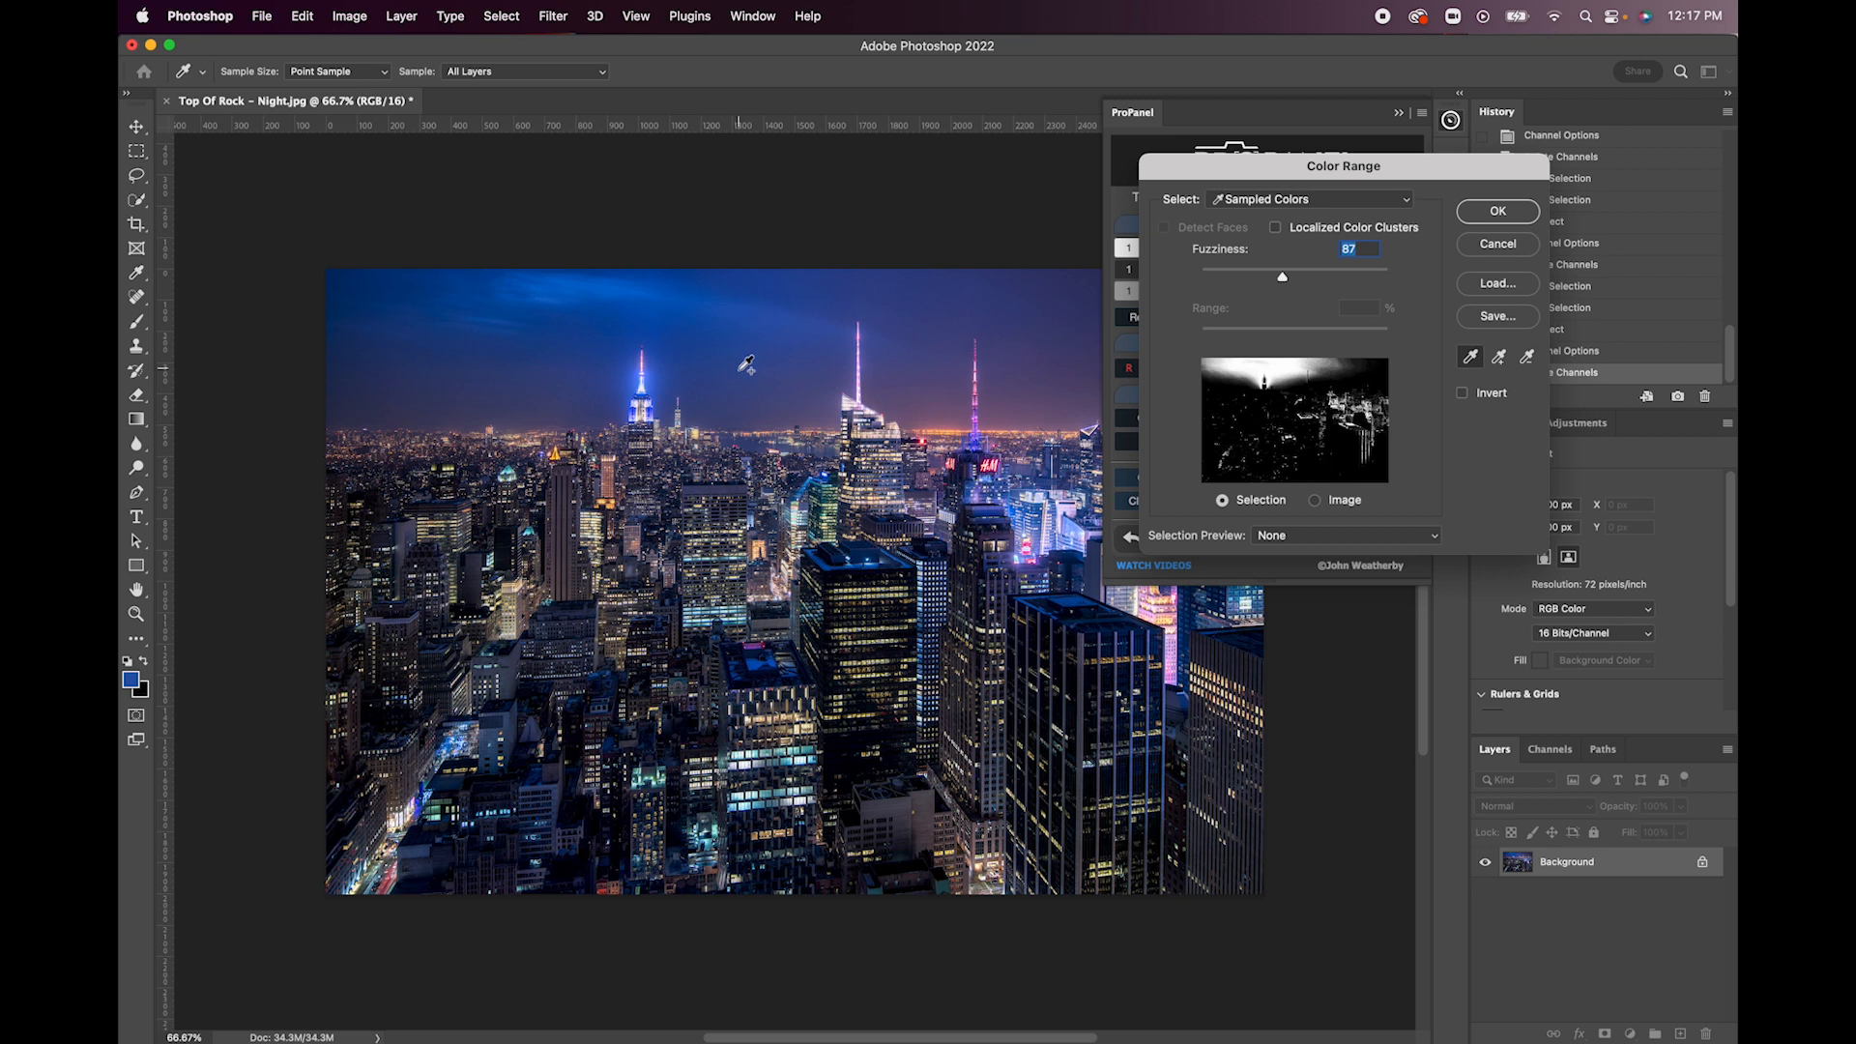
click(741, 368)
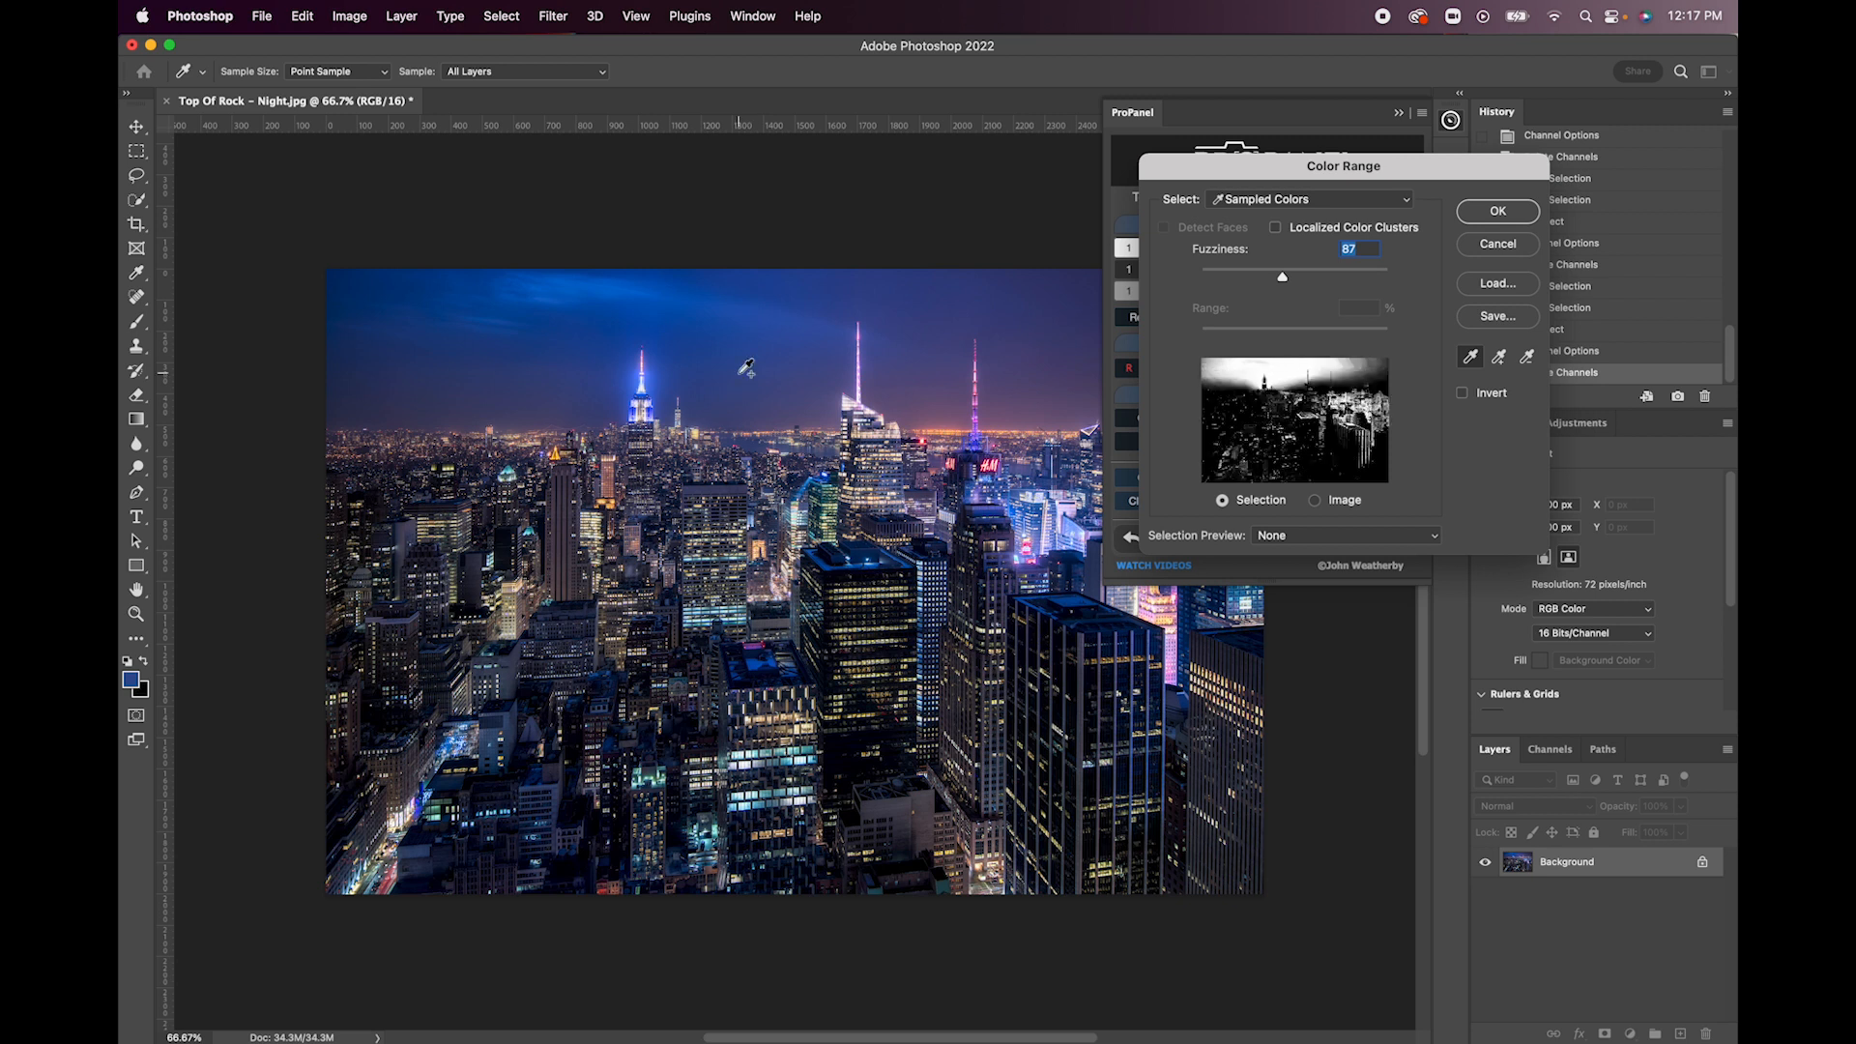
alt+click(888, 304)
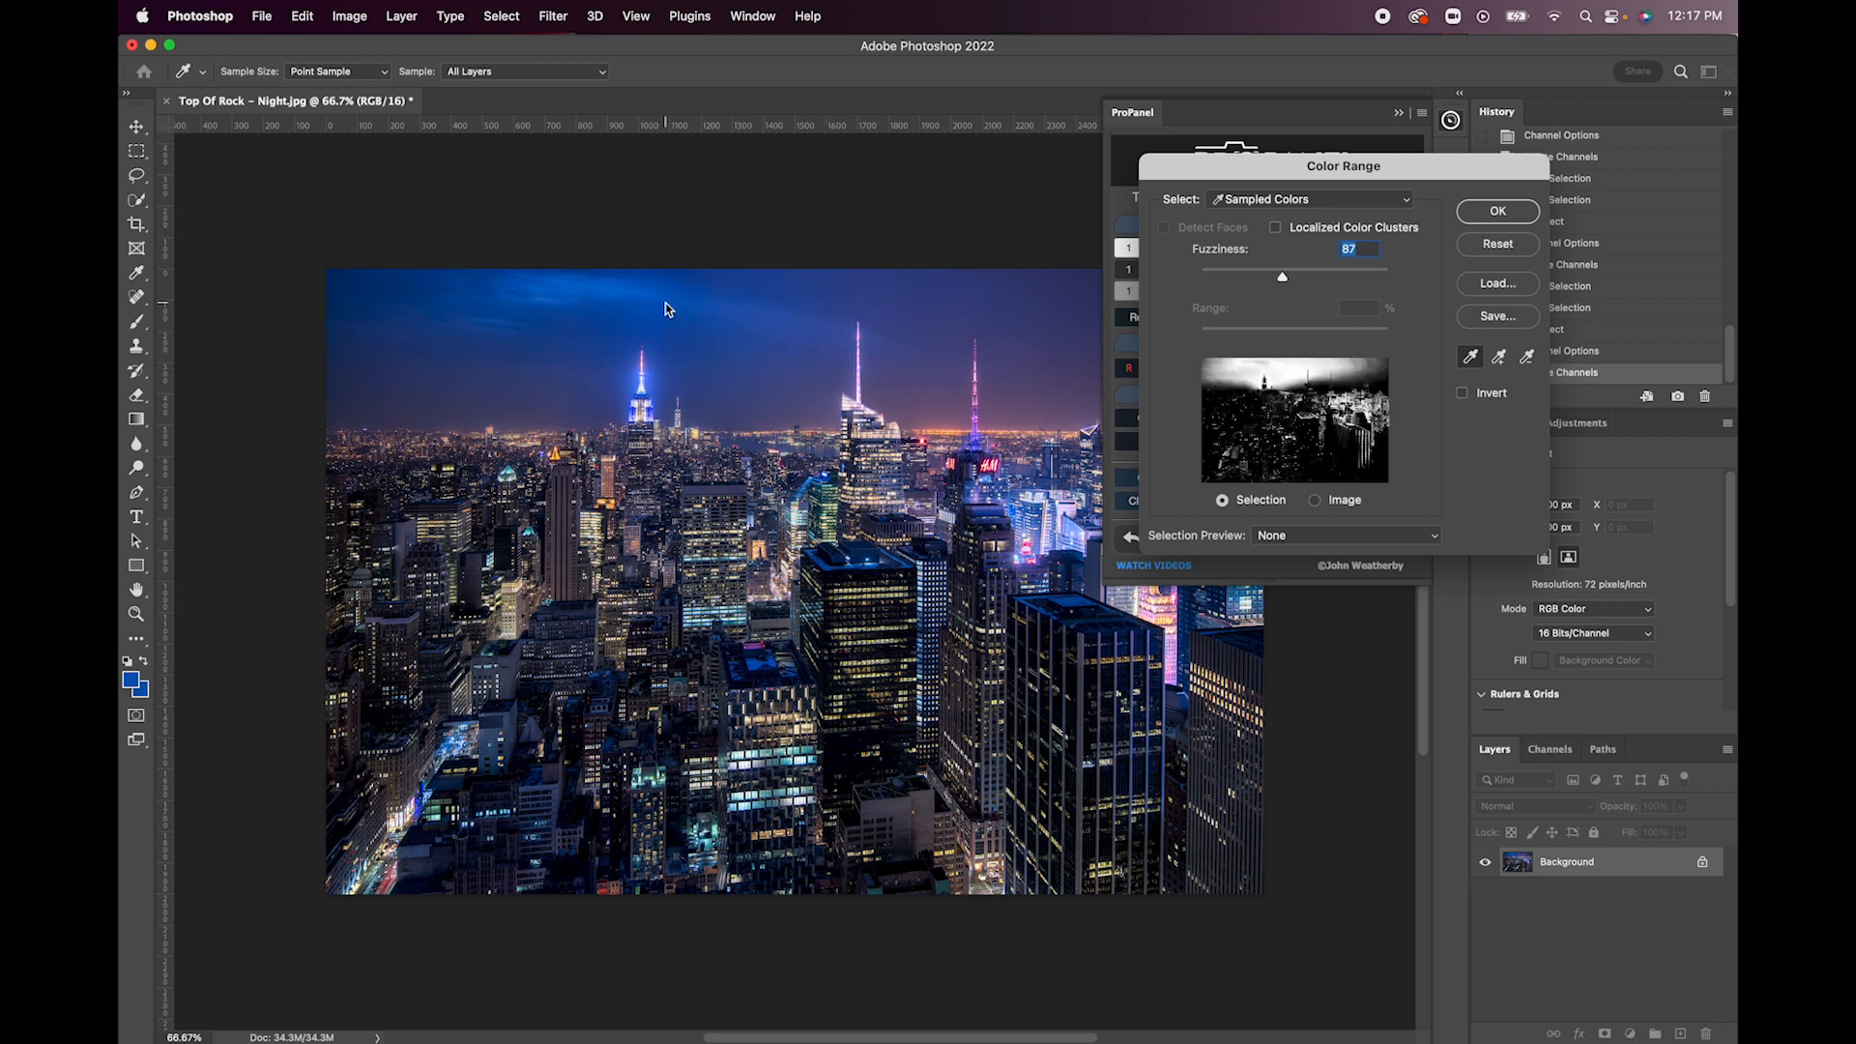
- Preview the color range selection in Grayscale, set the selection preview back to None, and cancel the mask
click(1286, 546)
click(1285, 558)
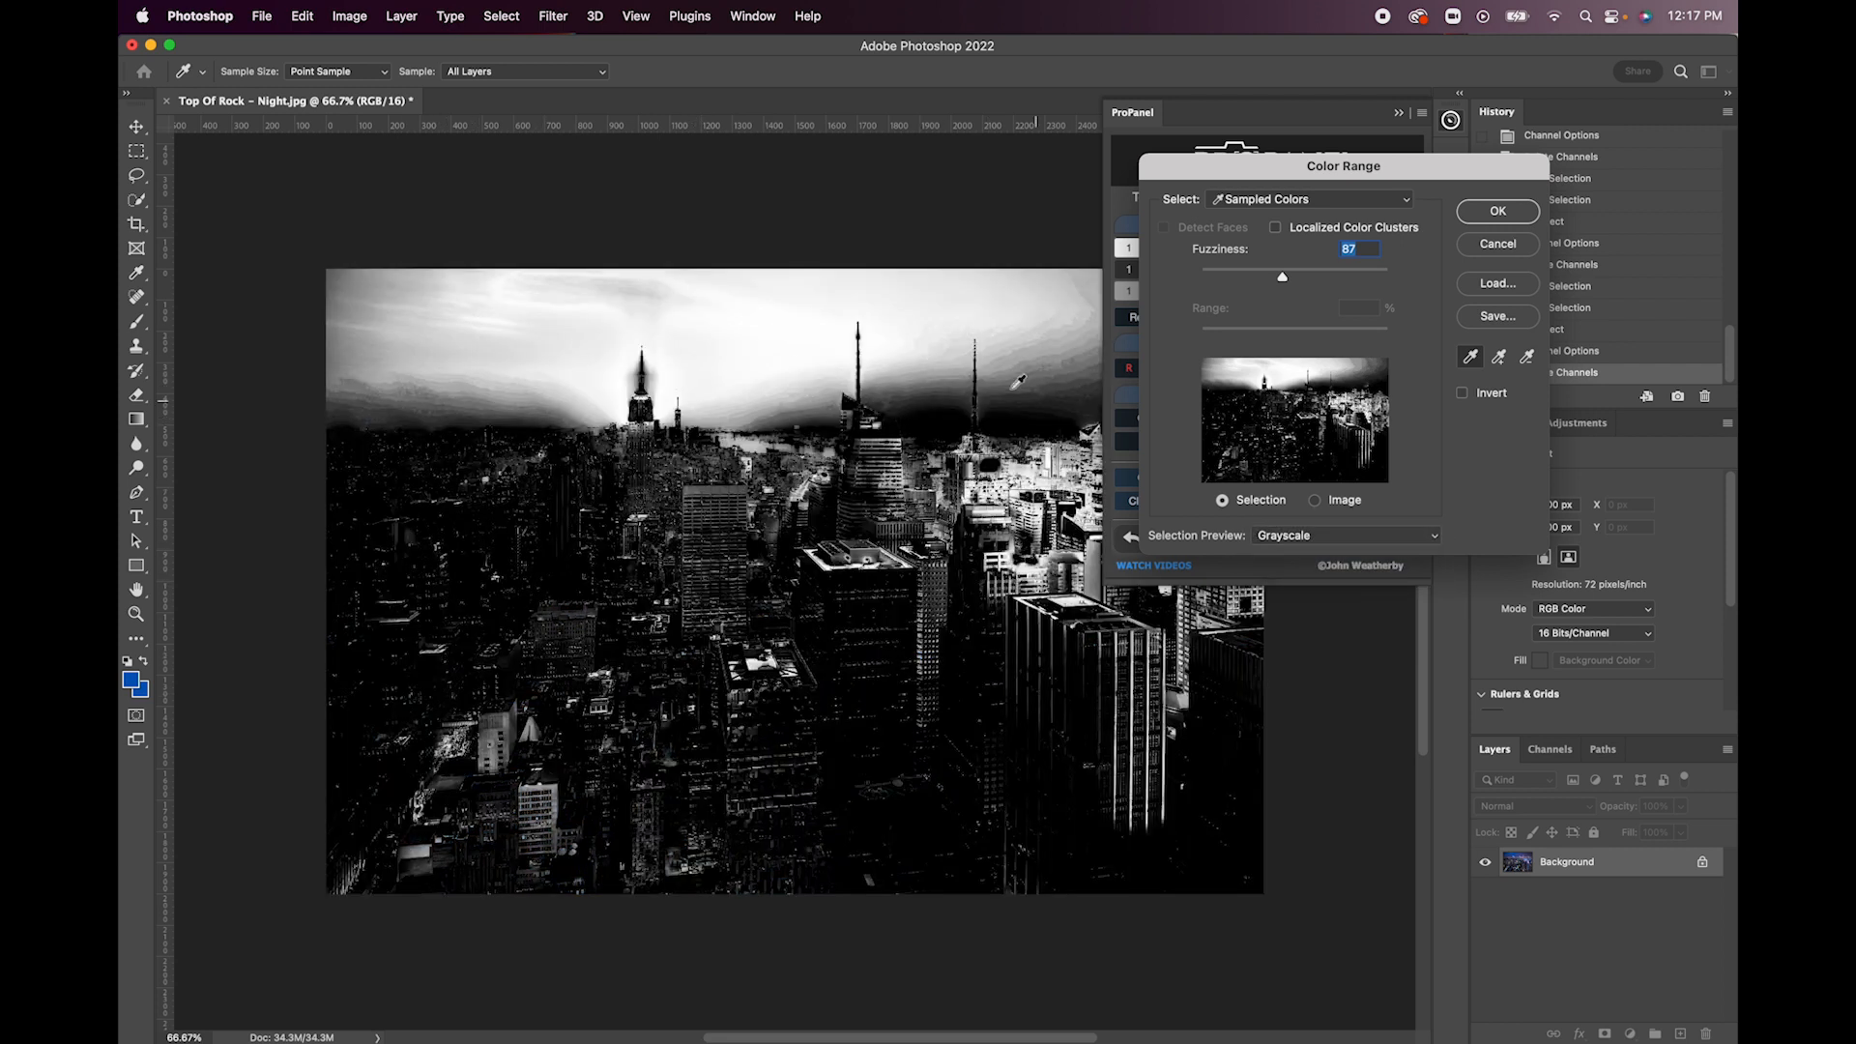
click(1311, 539)
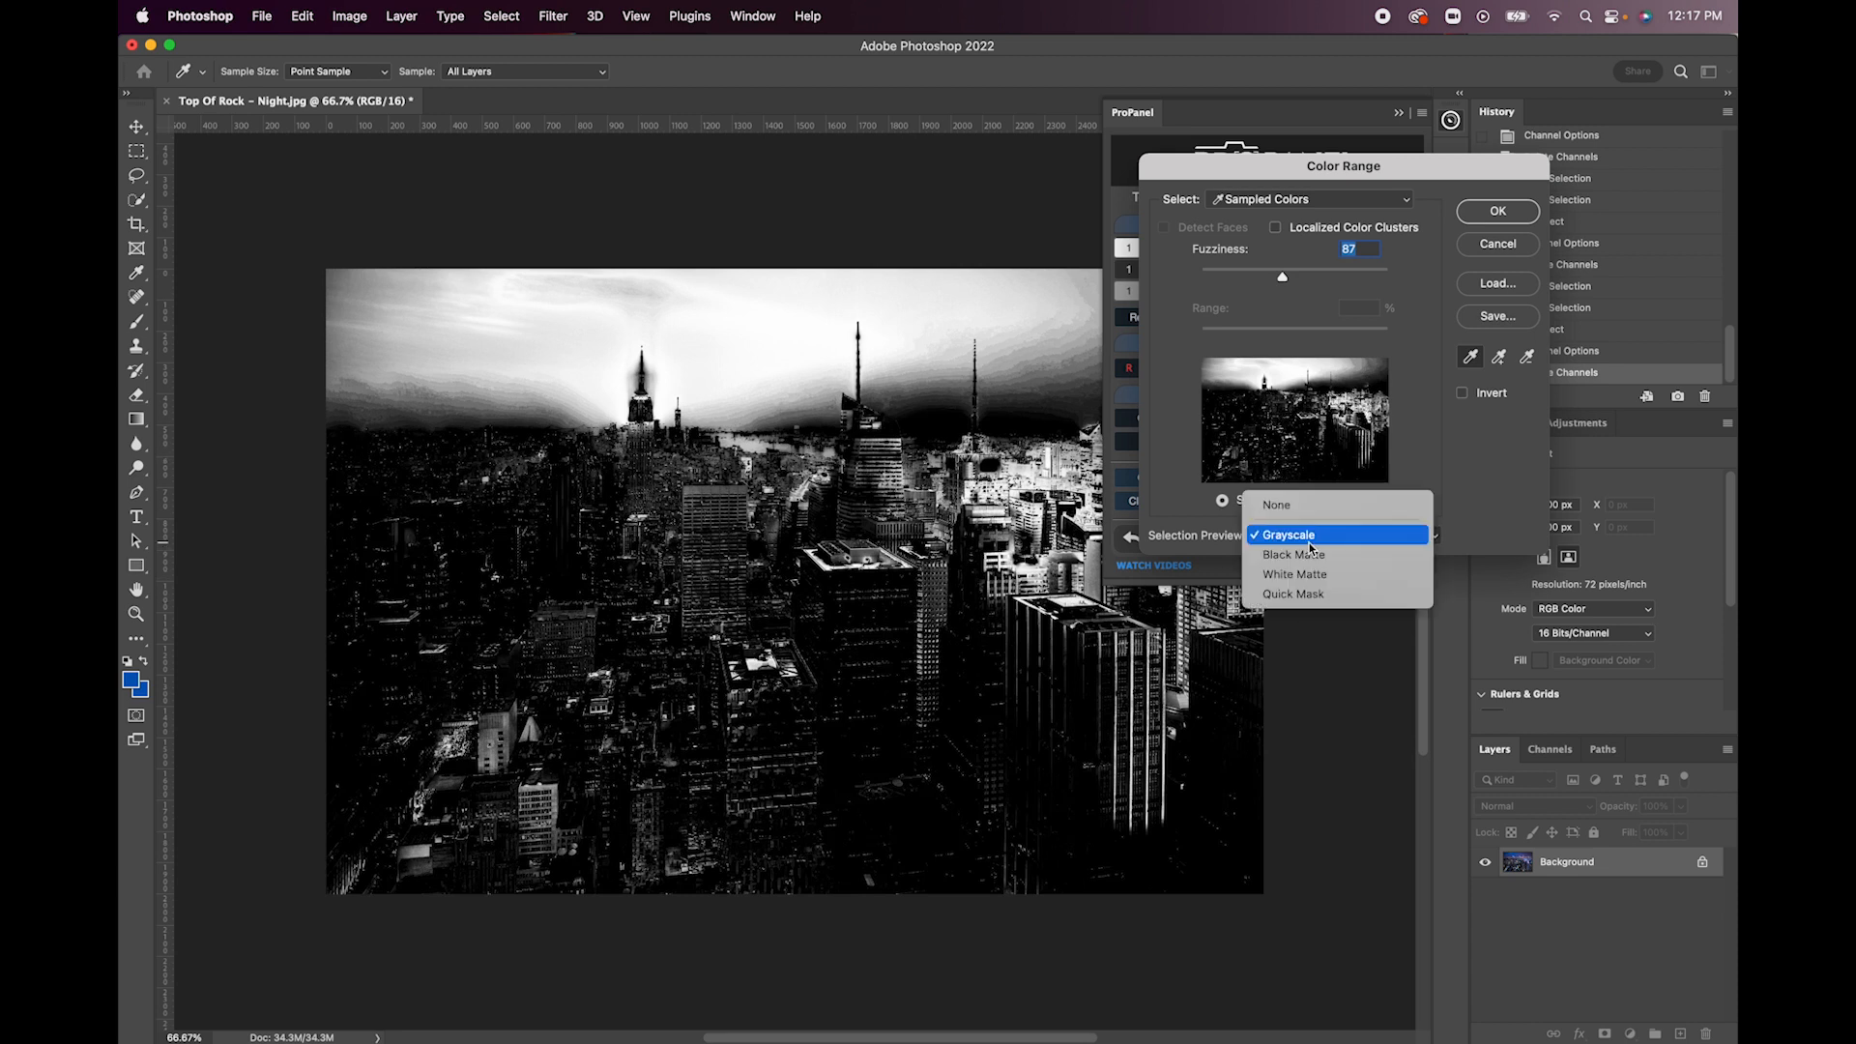
click(1276, 504)
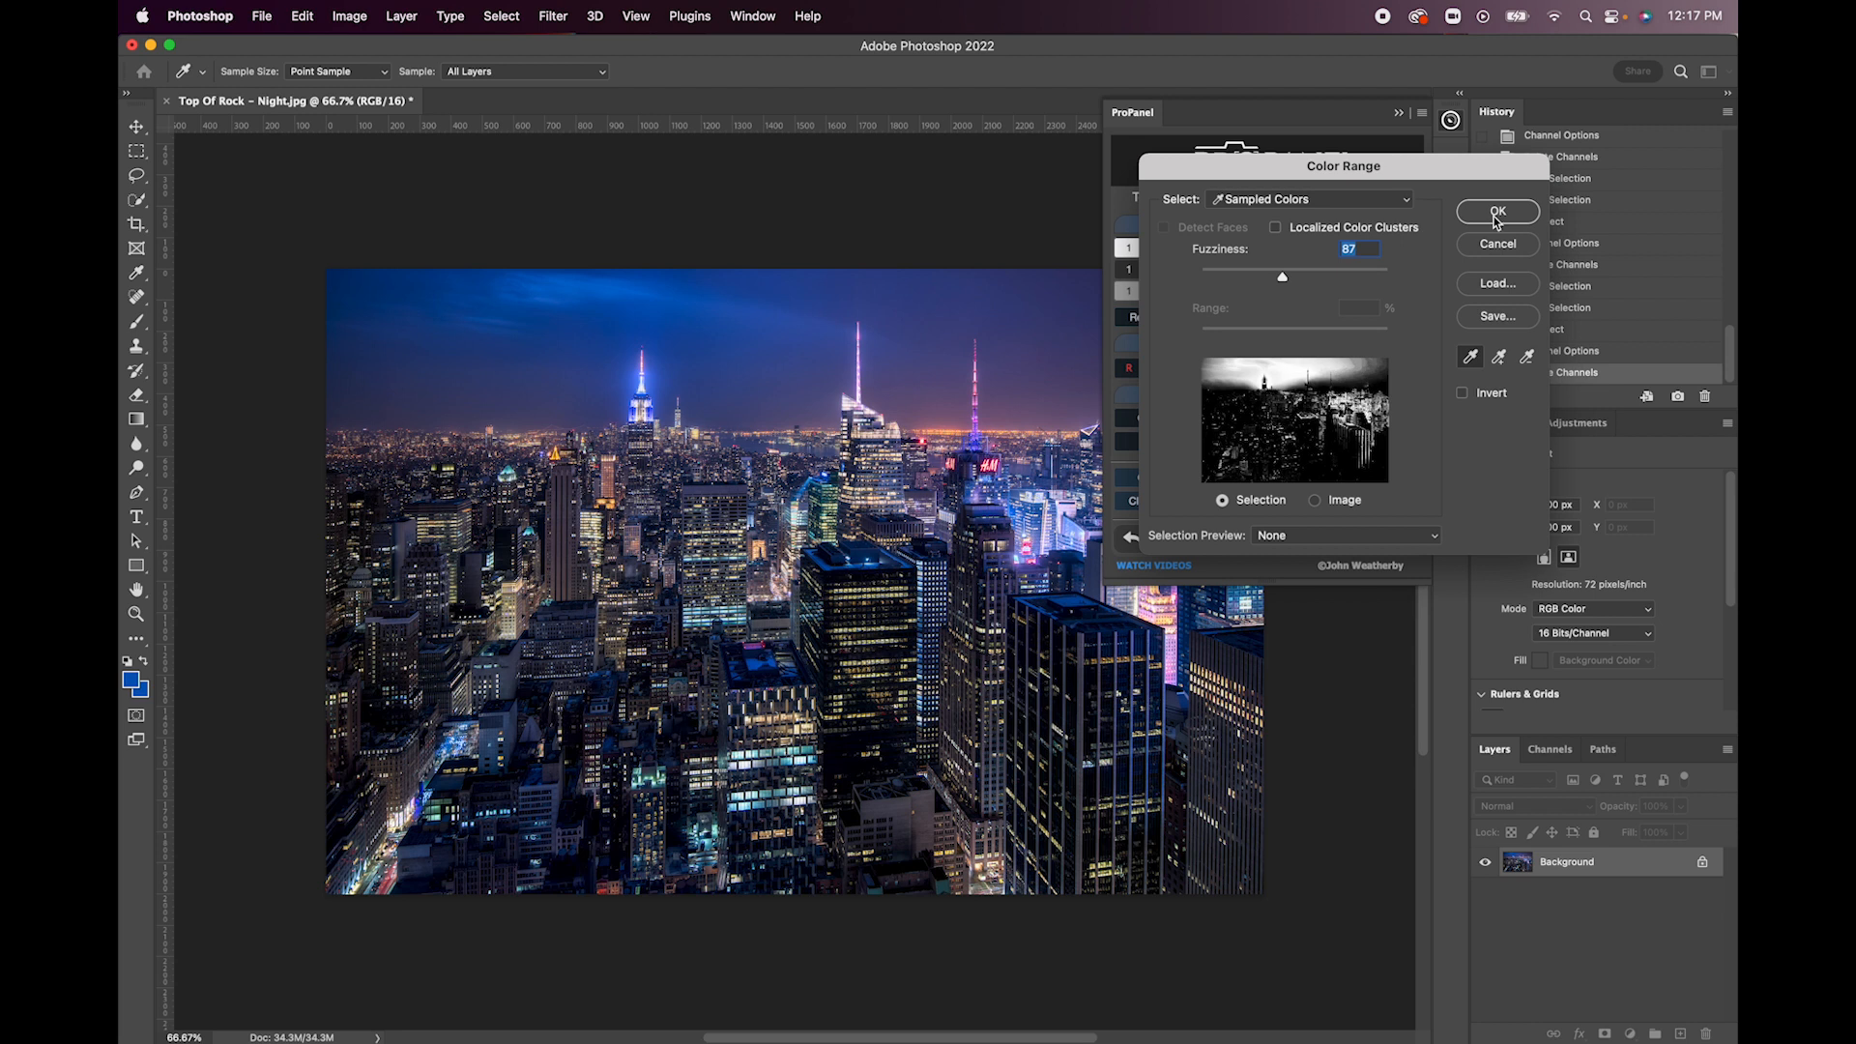
click(1497, 245)
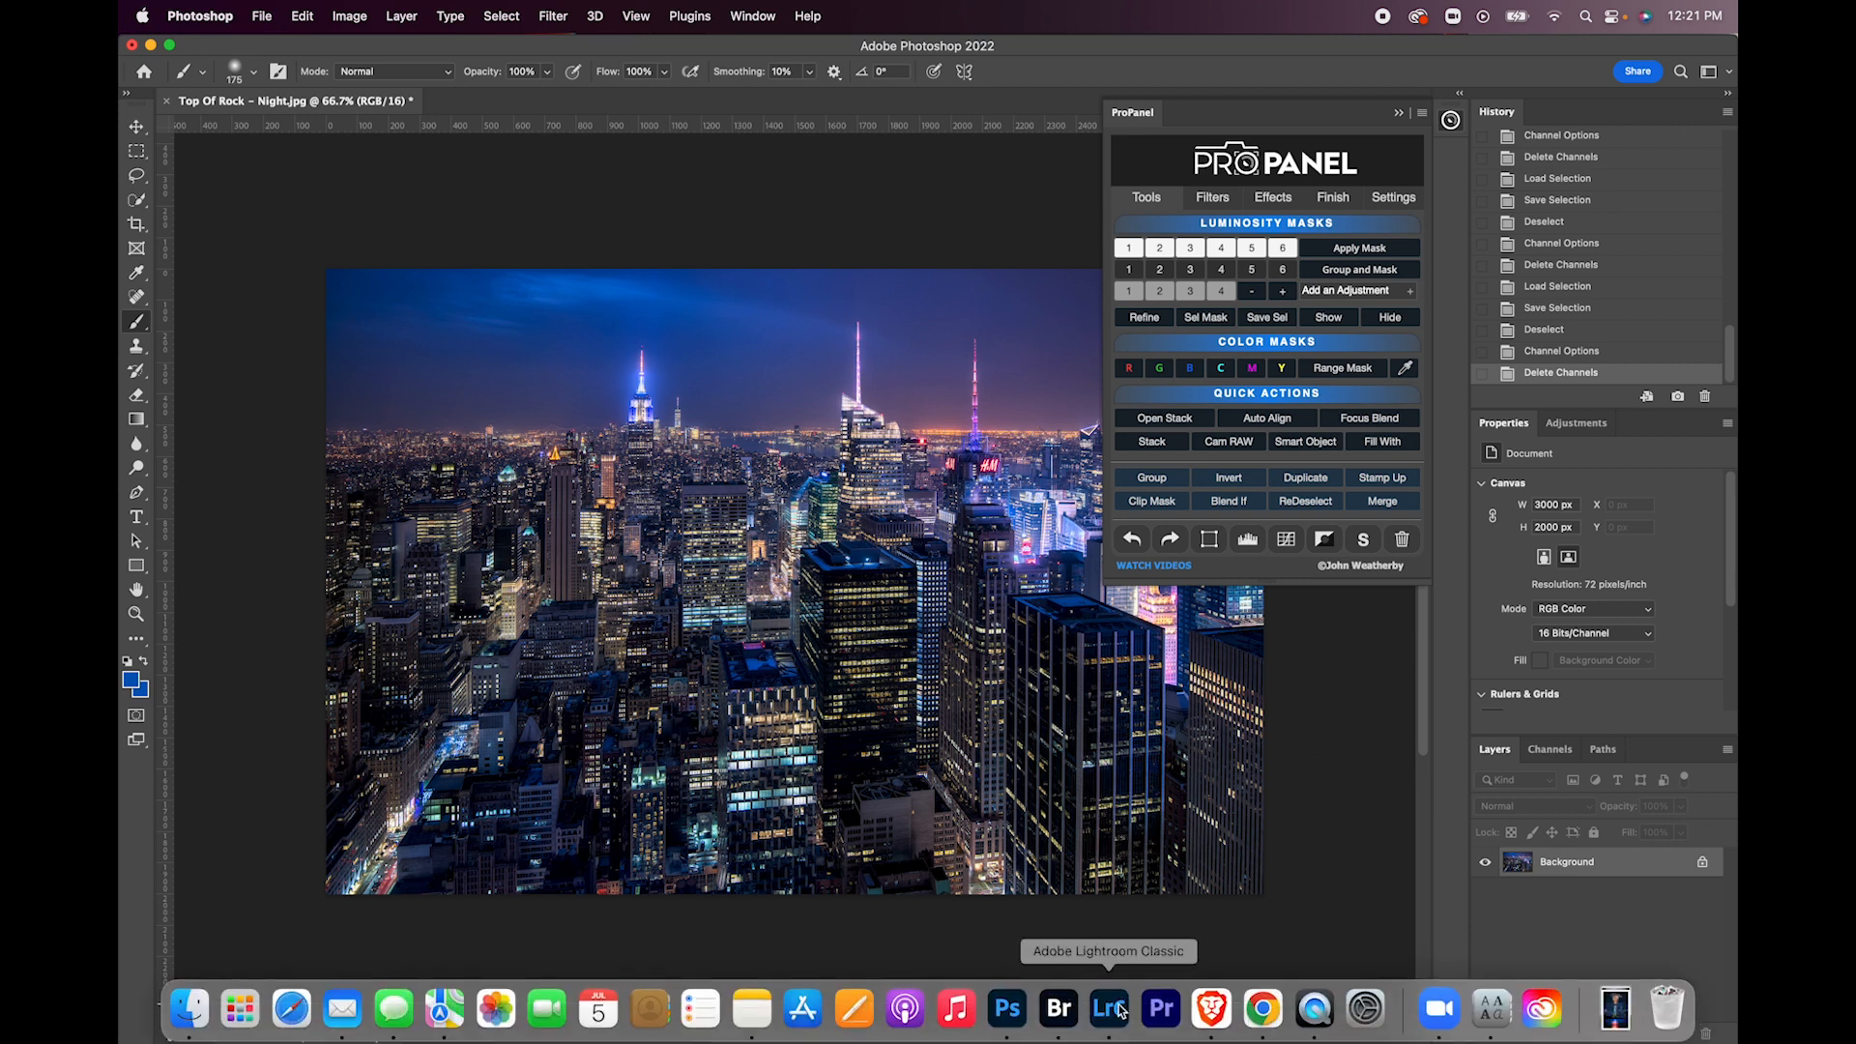
- Switch to Lightroom Classic and compare the three bracketed sunset skyline exposures, ending on the brightest one
click(1120, 1011)
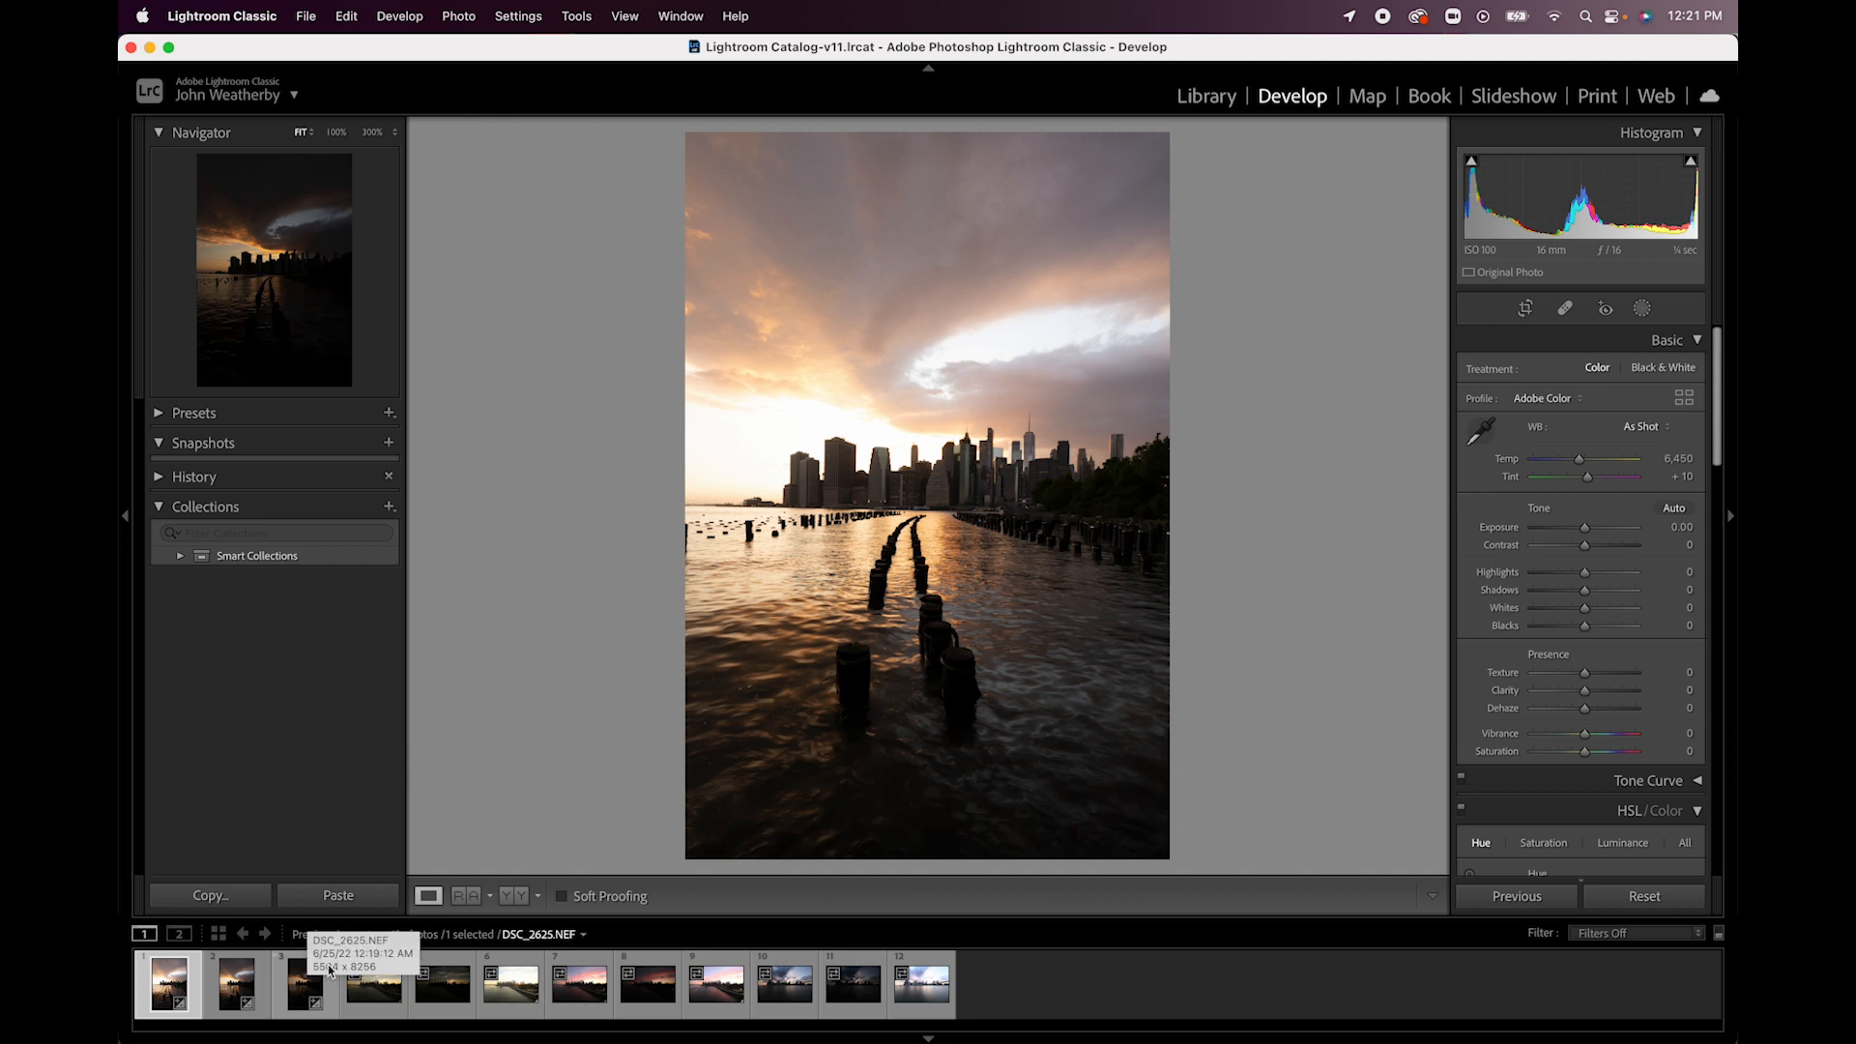
click(239, 991)
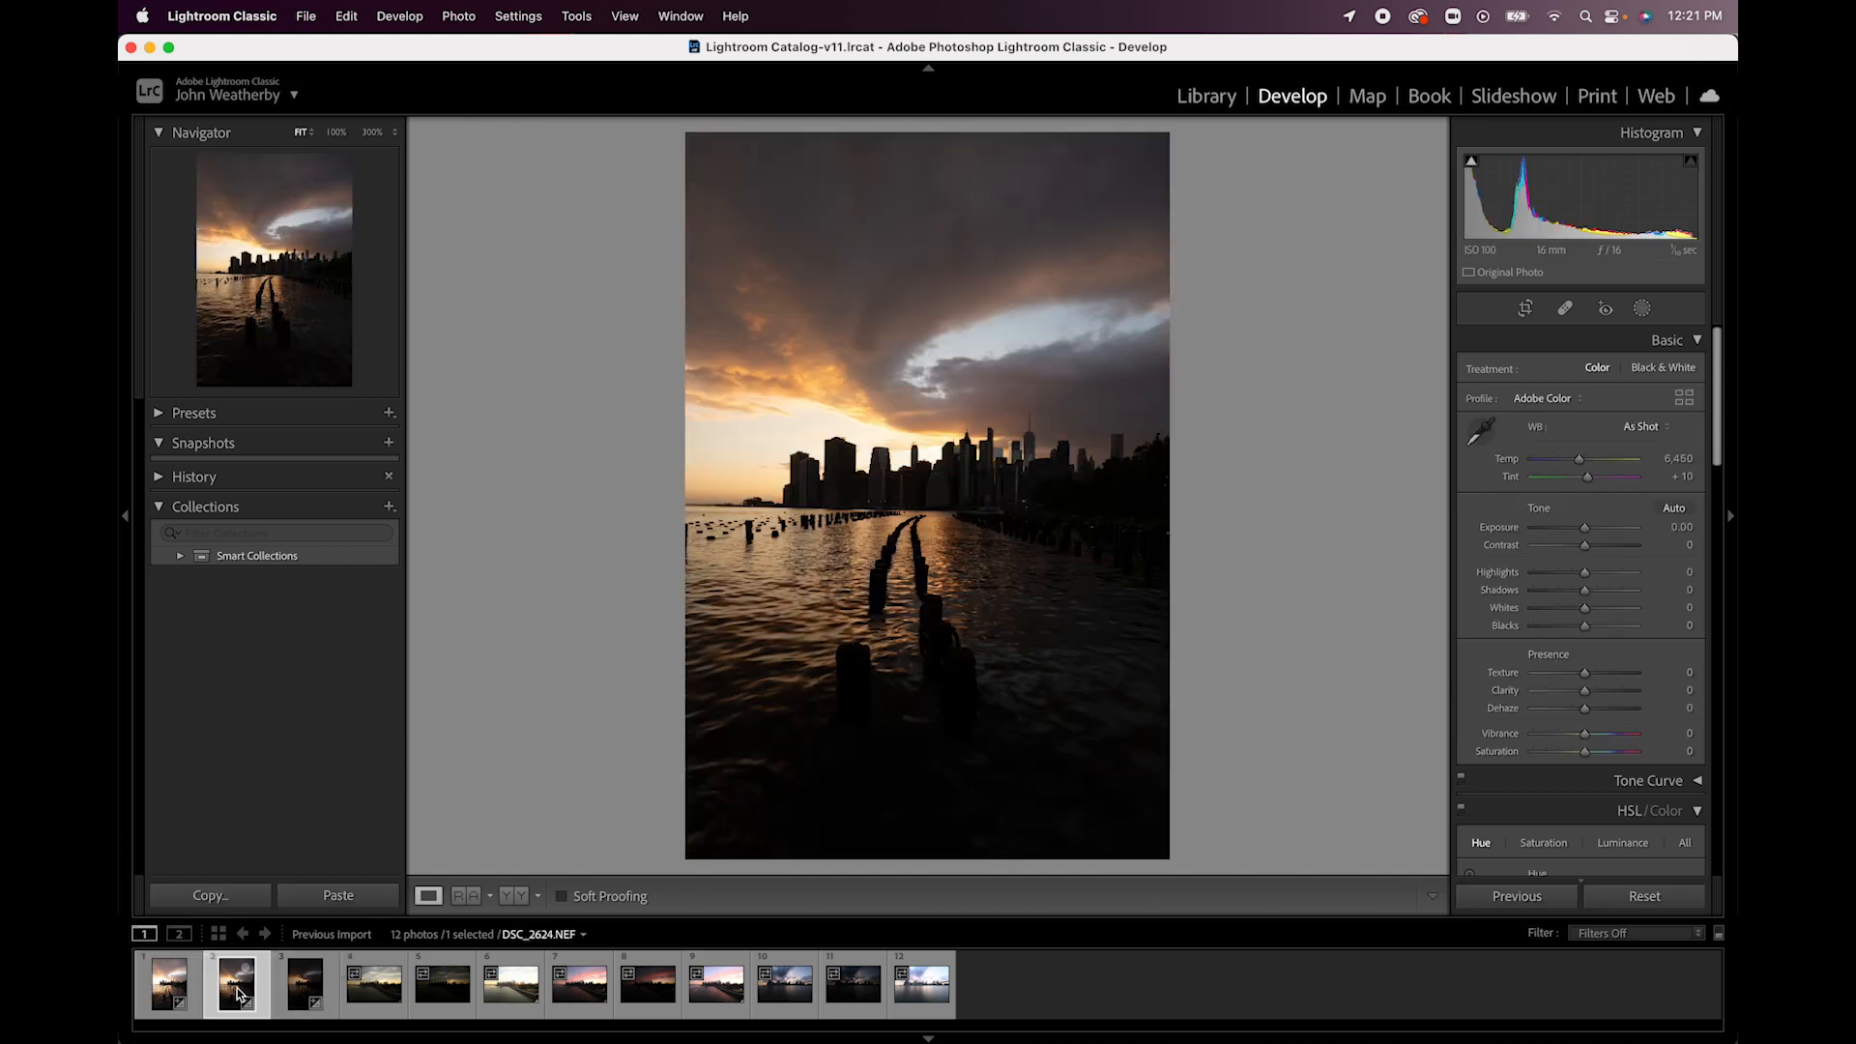
click(303, 991)
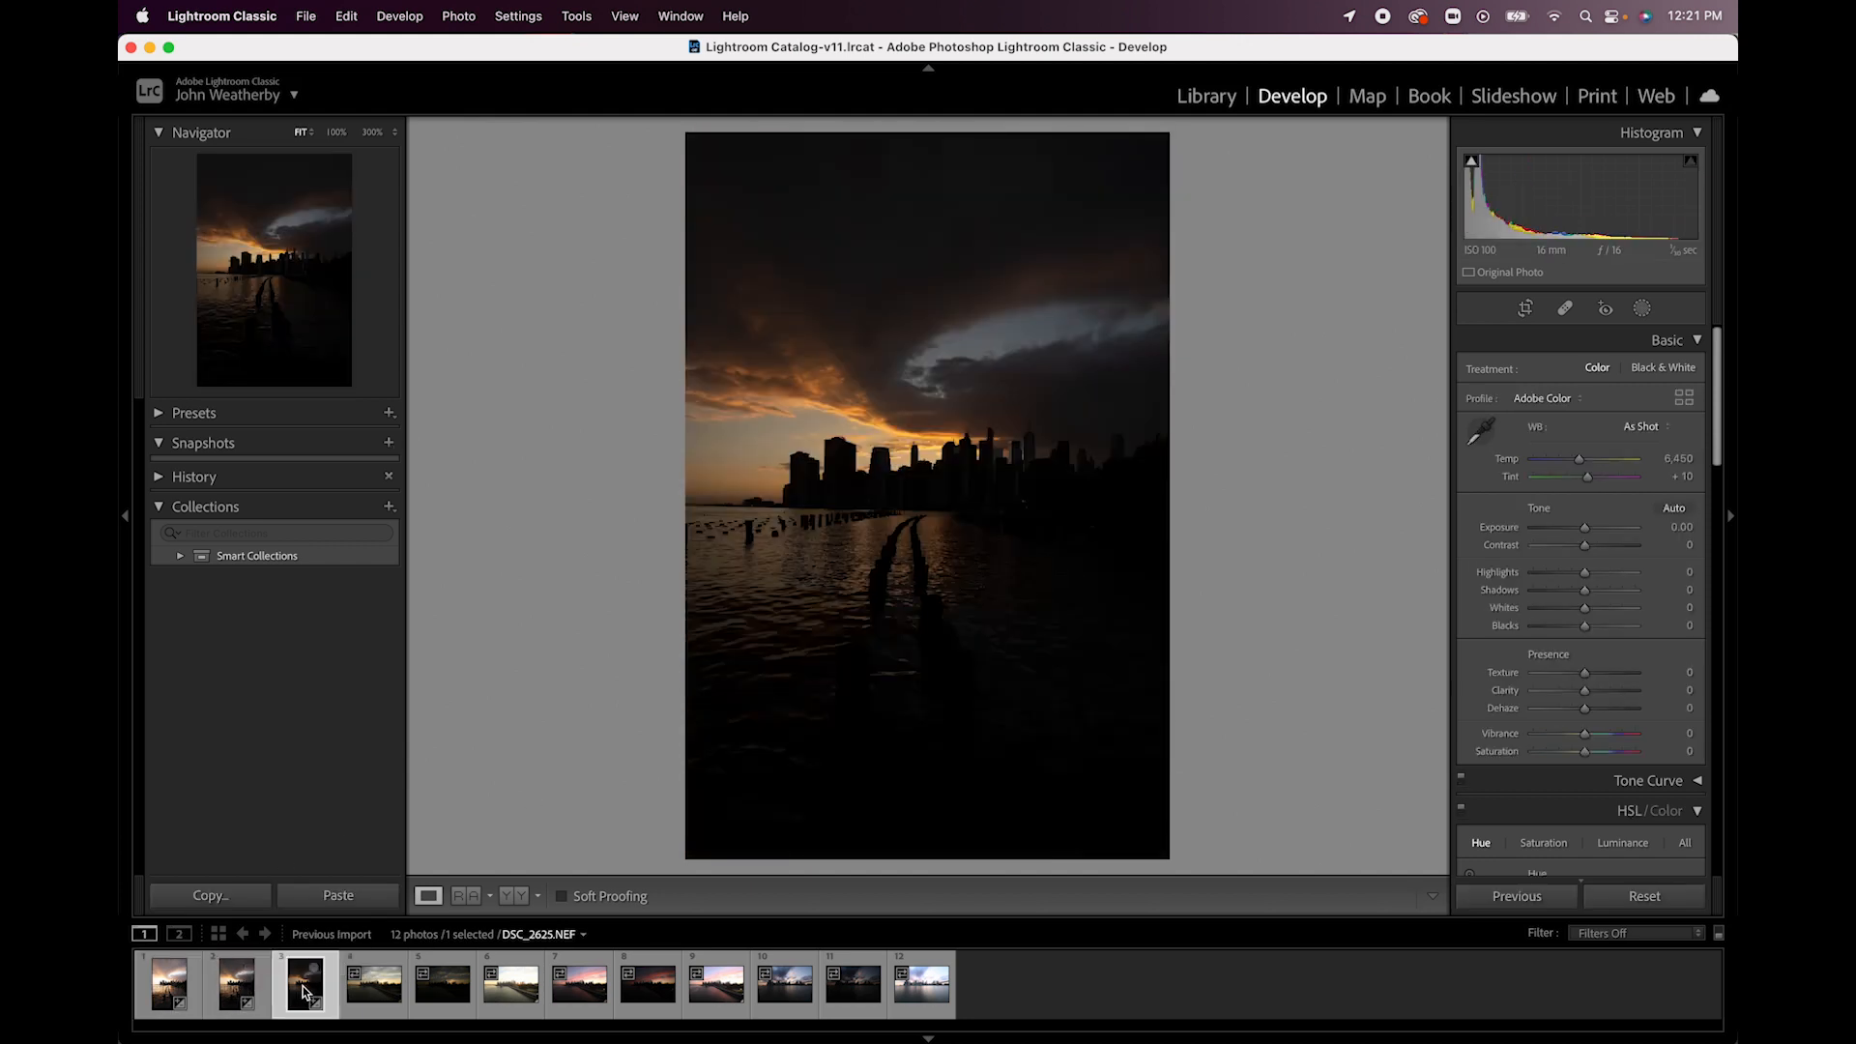
click(236, 986)
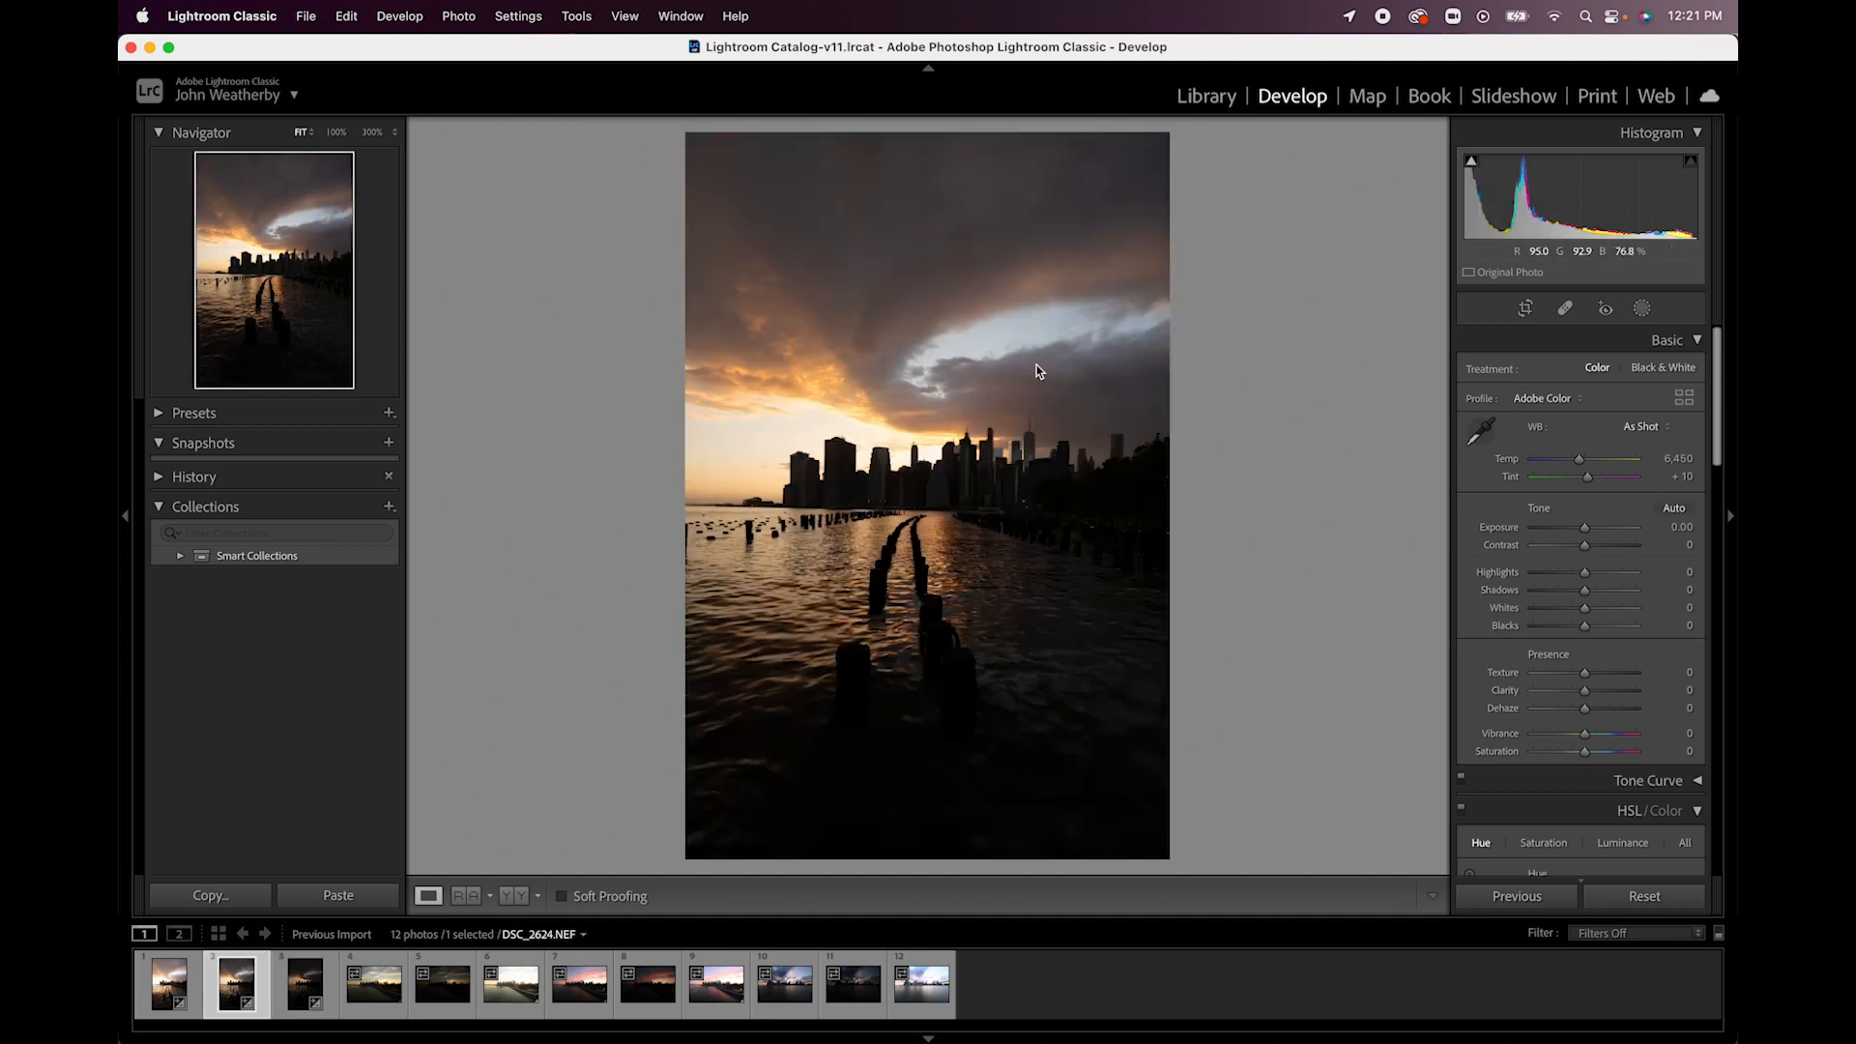
click(168, 993)
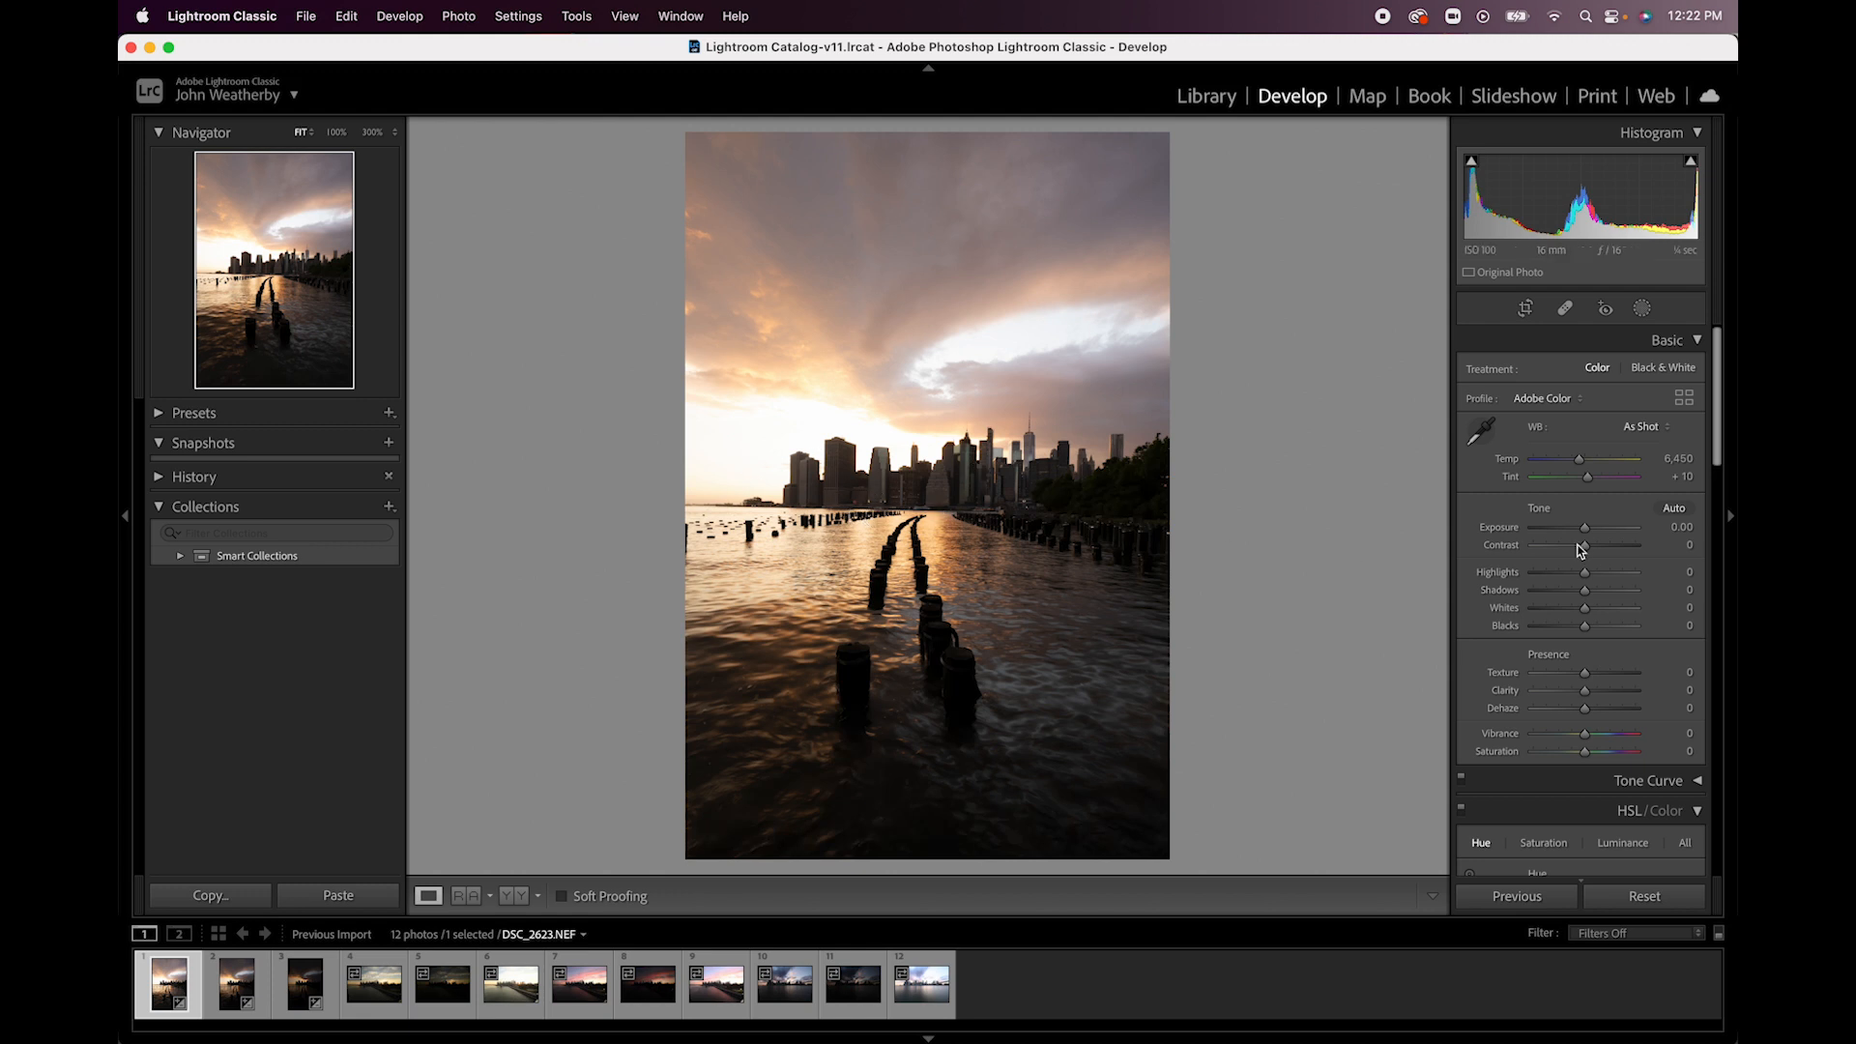
- Raise the brightest sunset photo's exposure to +1.15 and inspect its pilings and skyline at 100%
drag(1586, 531, 1597, 530)
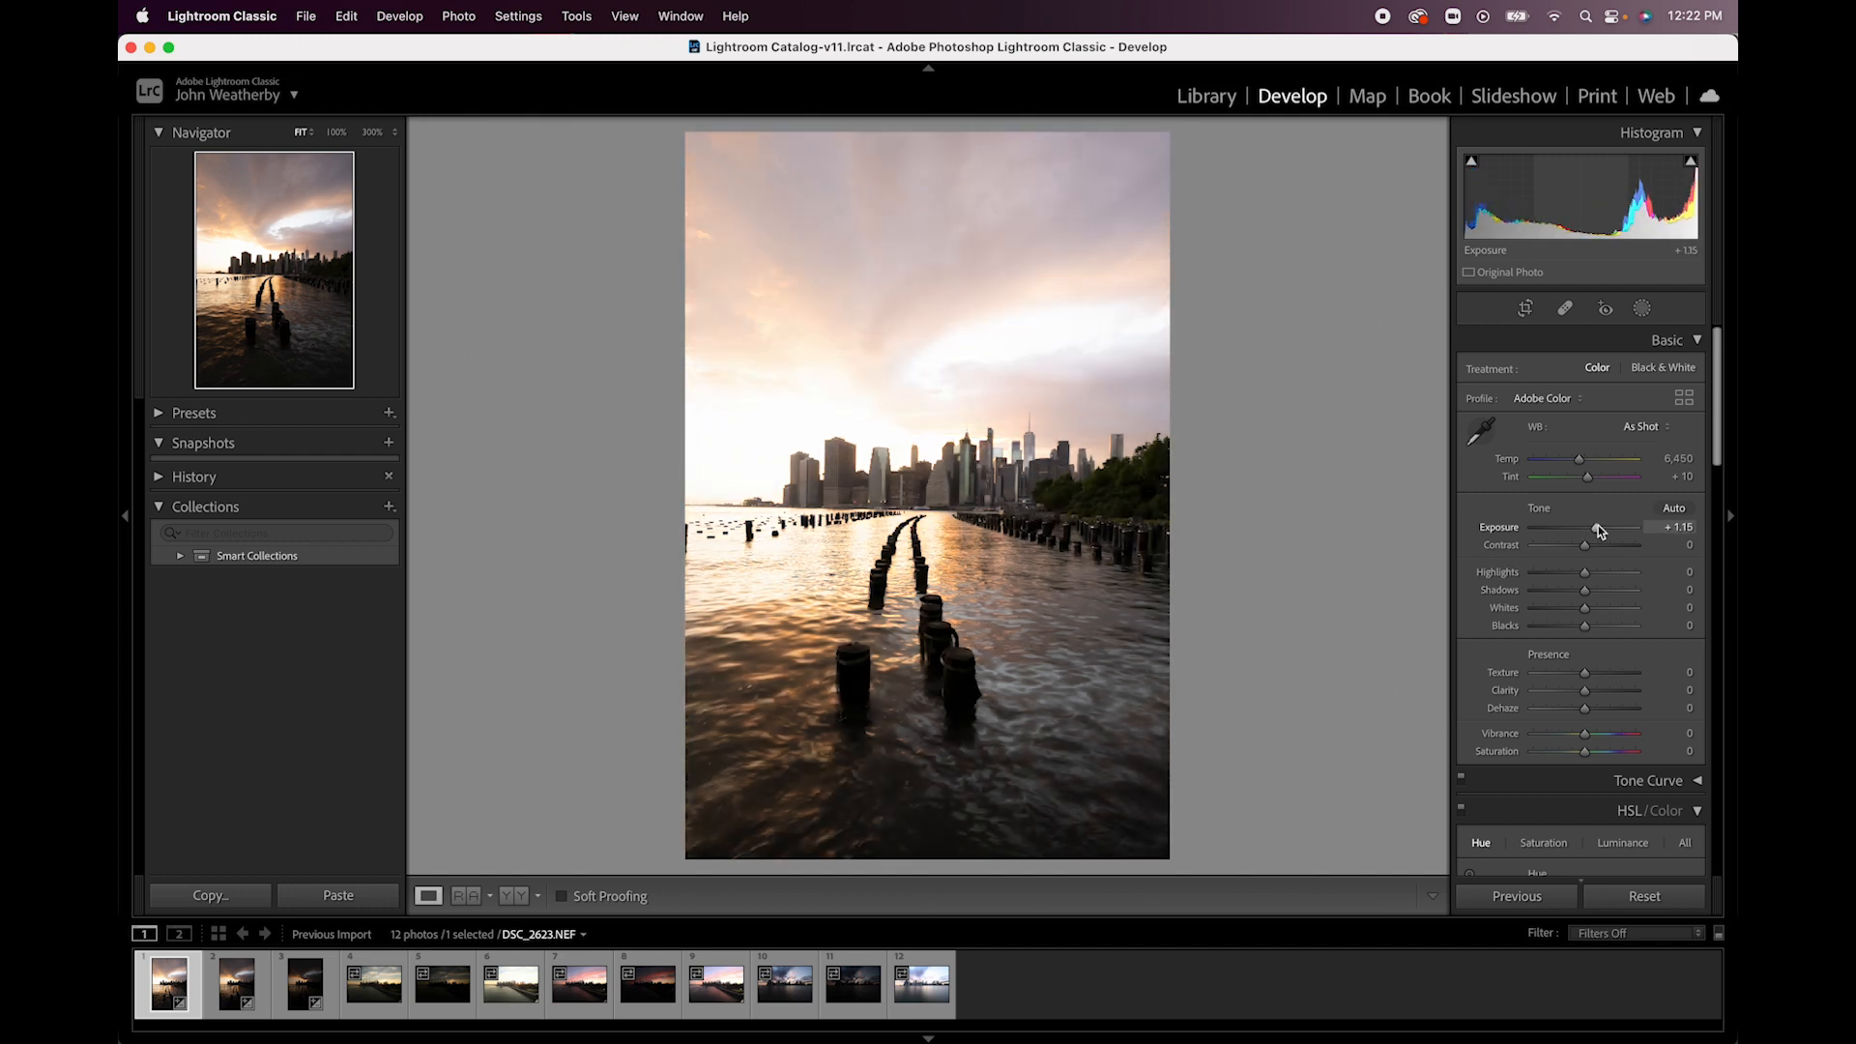
click(1129, 508)
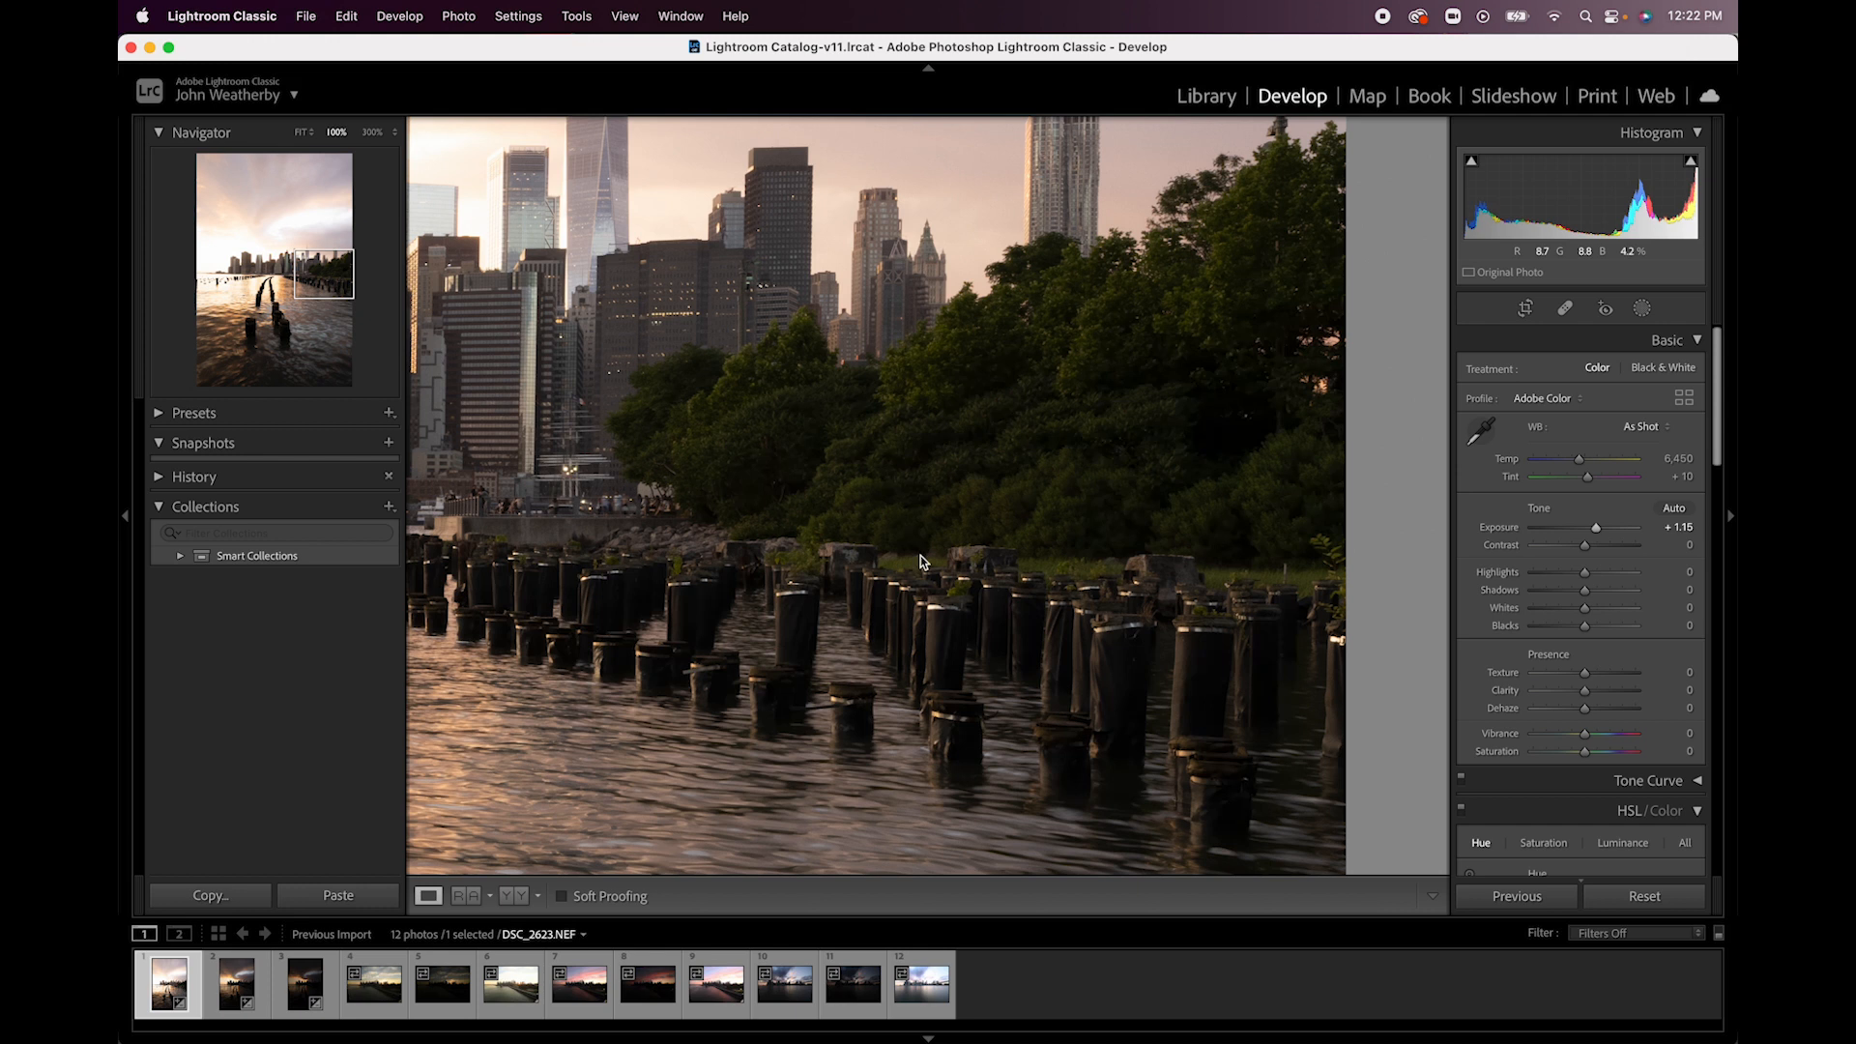
drag(583, 577, 1239, 575)
drag(790, 479, 966, 693)
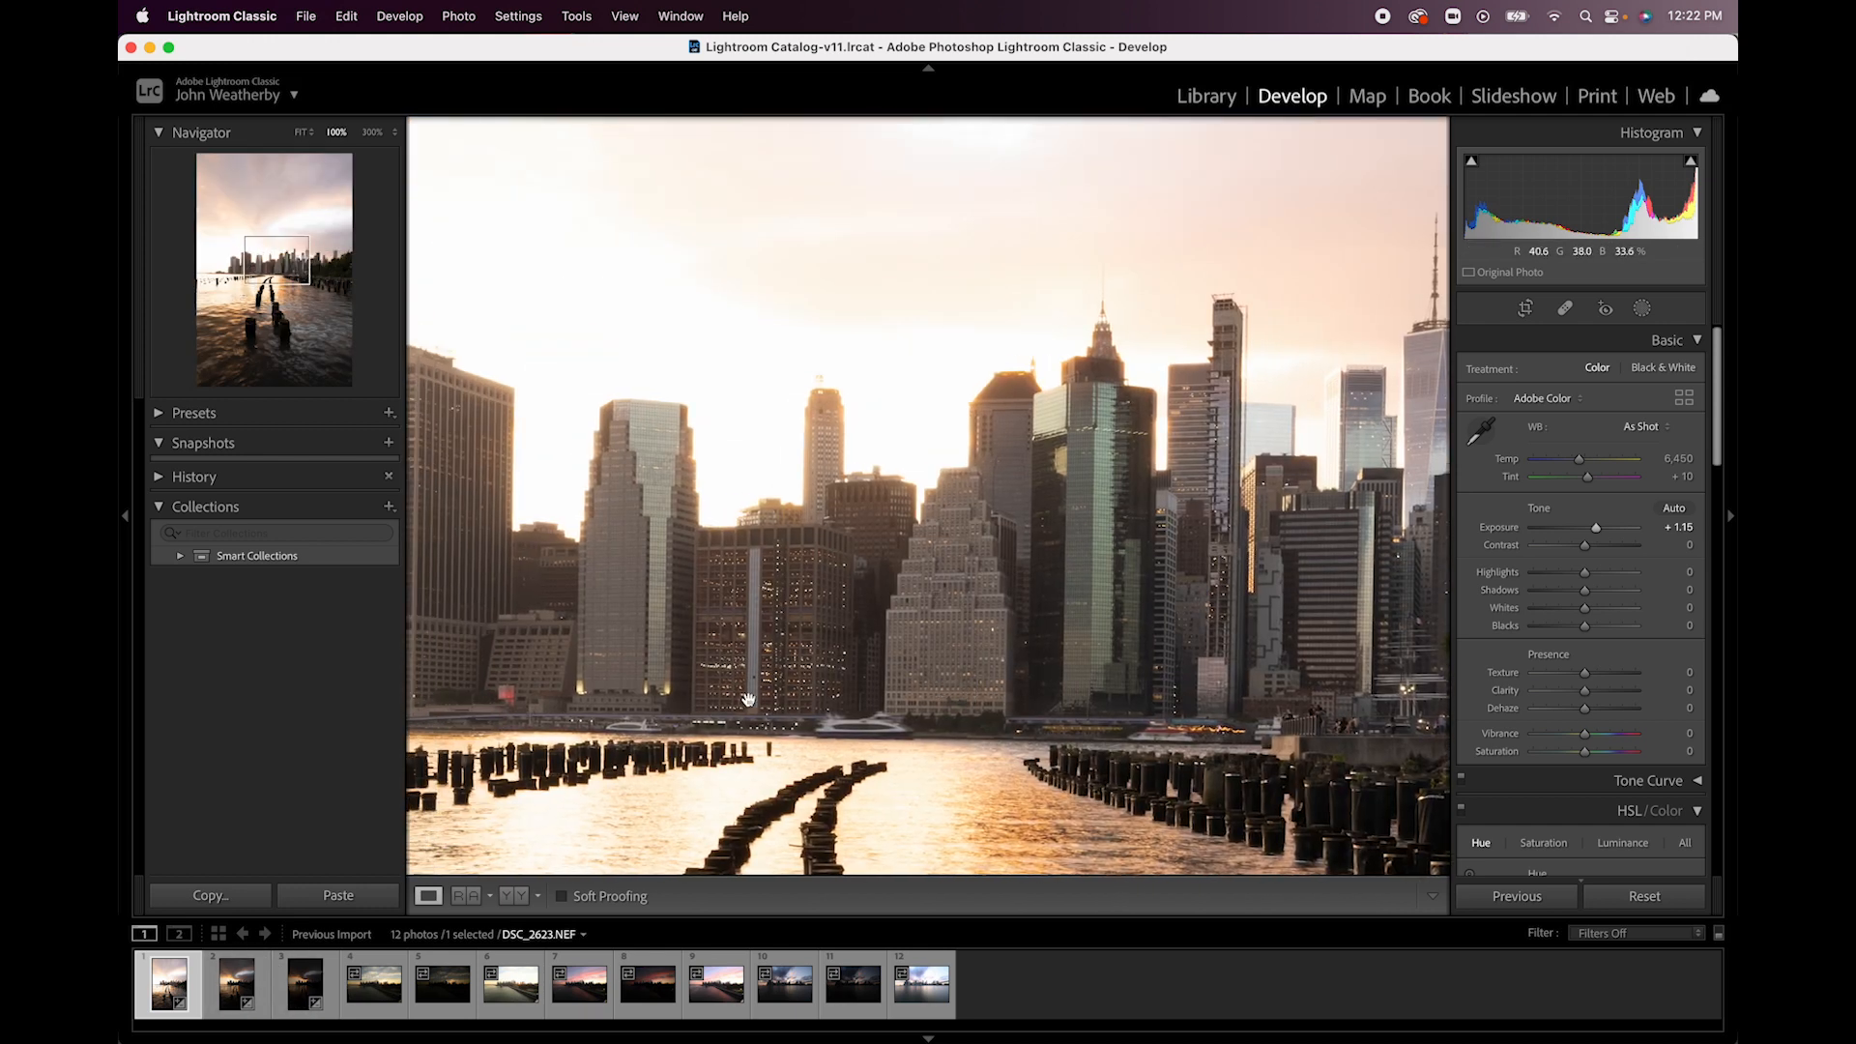
- Brighten the darkest sunset photo, DSC_2625.NEF, with Exposure +3.25, Highlights -95 and Shadows +100
click(306, 988)
drag(677, 504, 1150, 550)
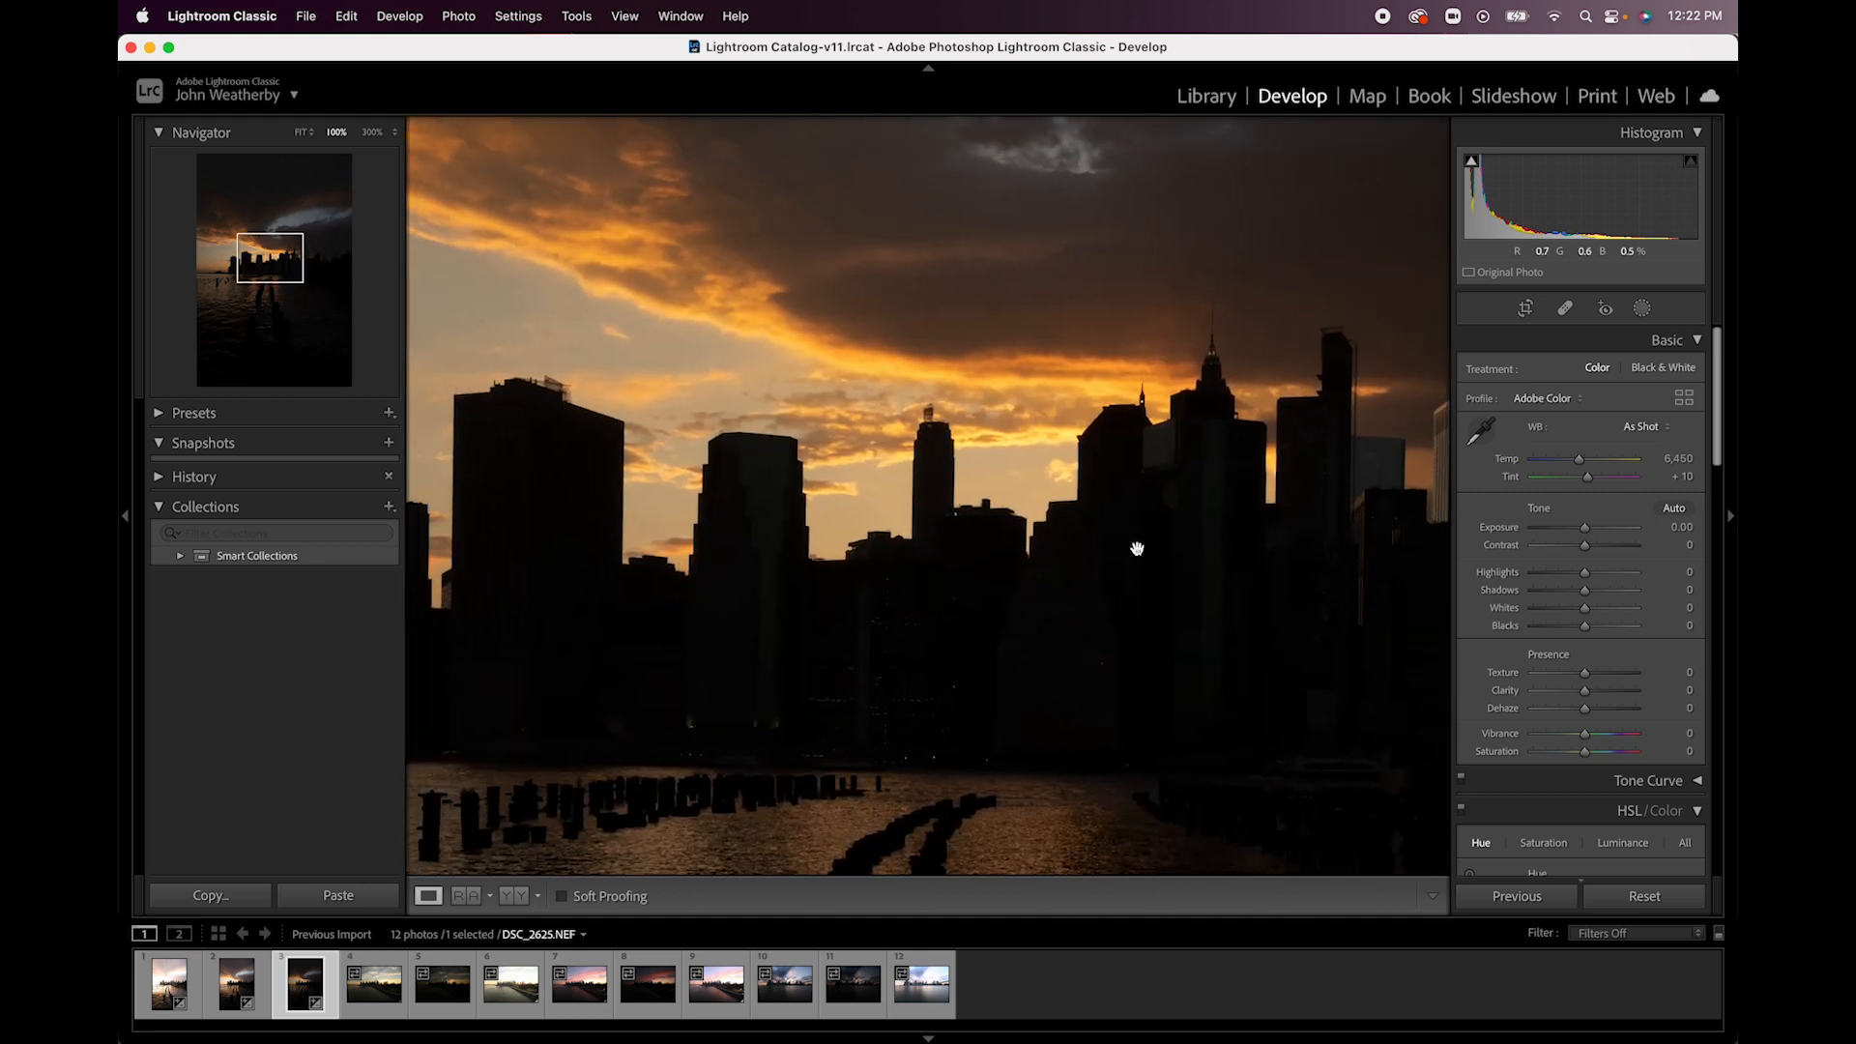
drag(1271, 564, 1110, 576)
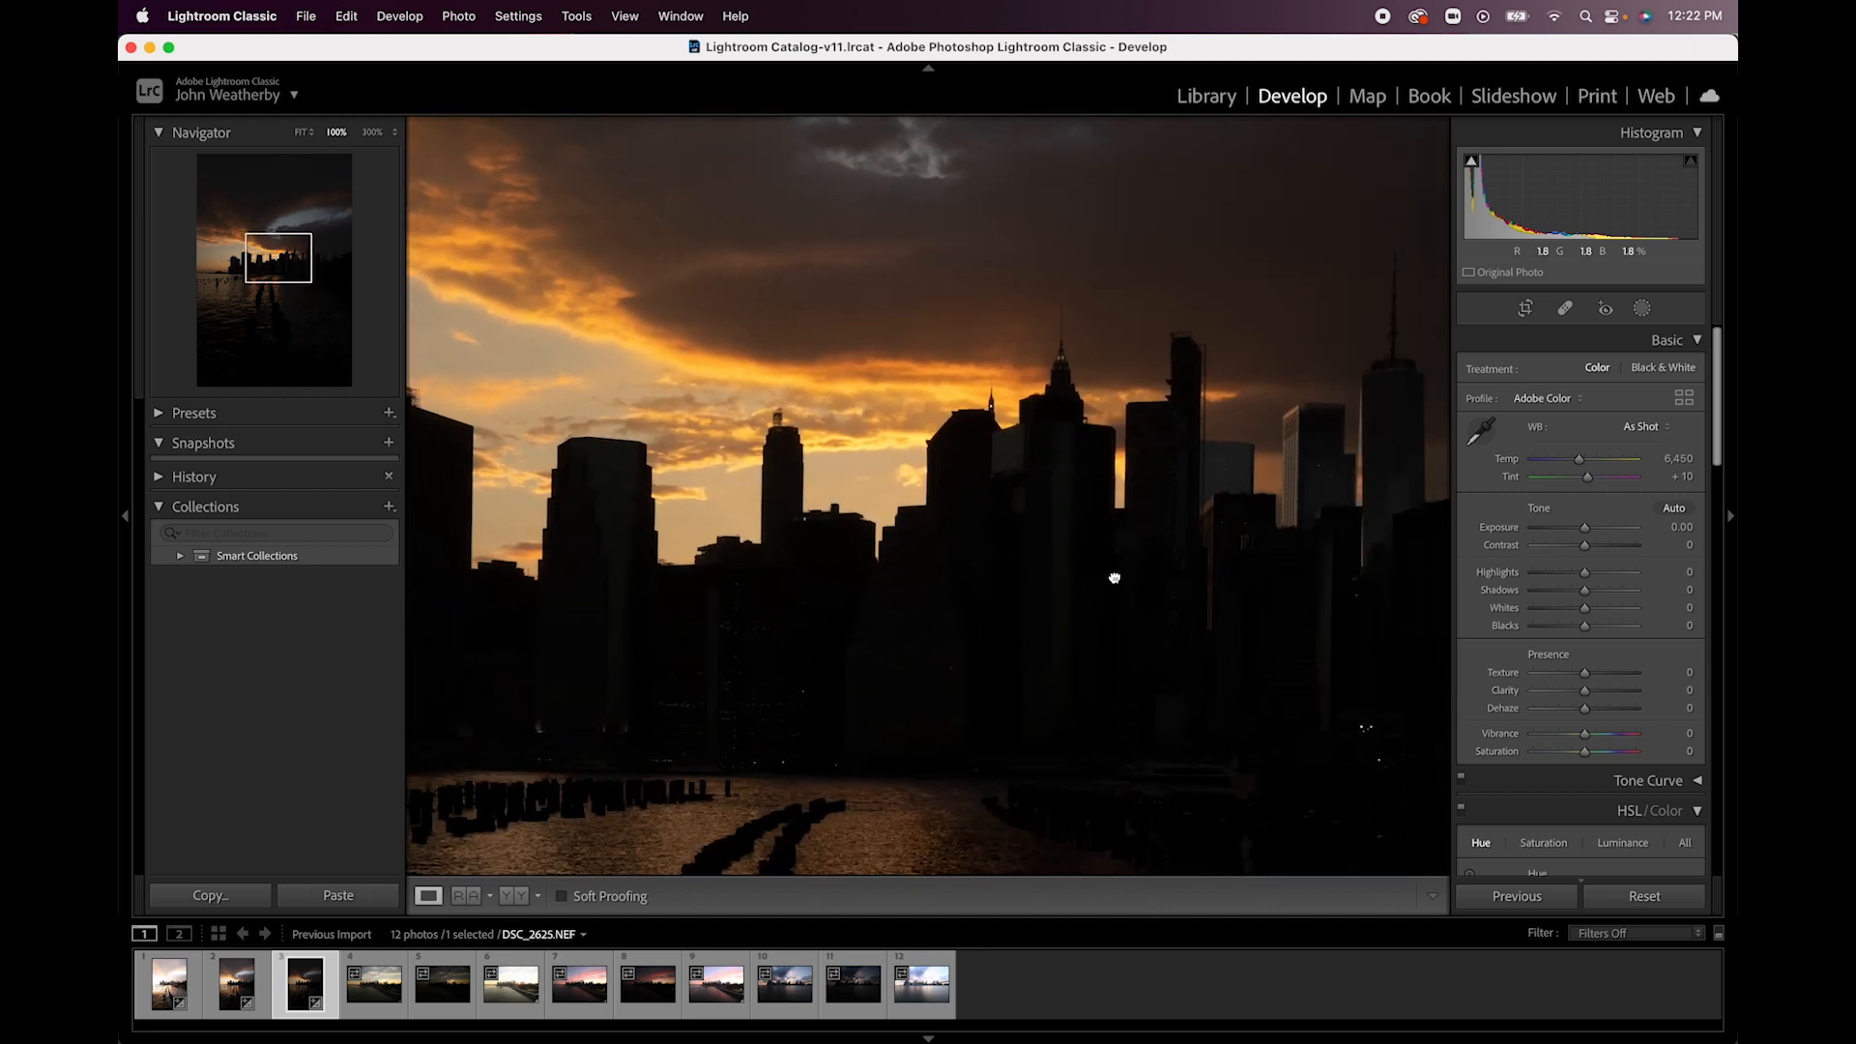
drag(1584, 528, 1538, 579)
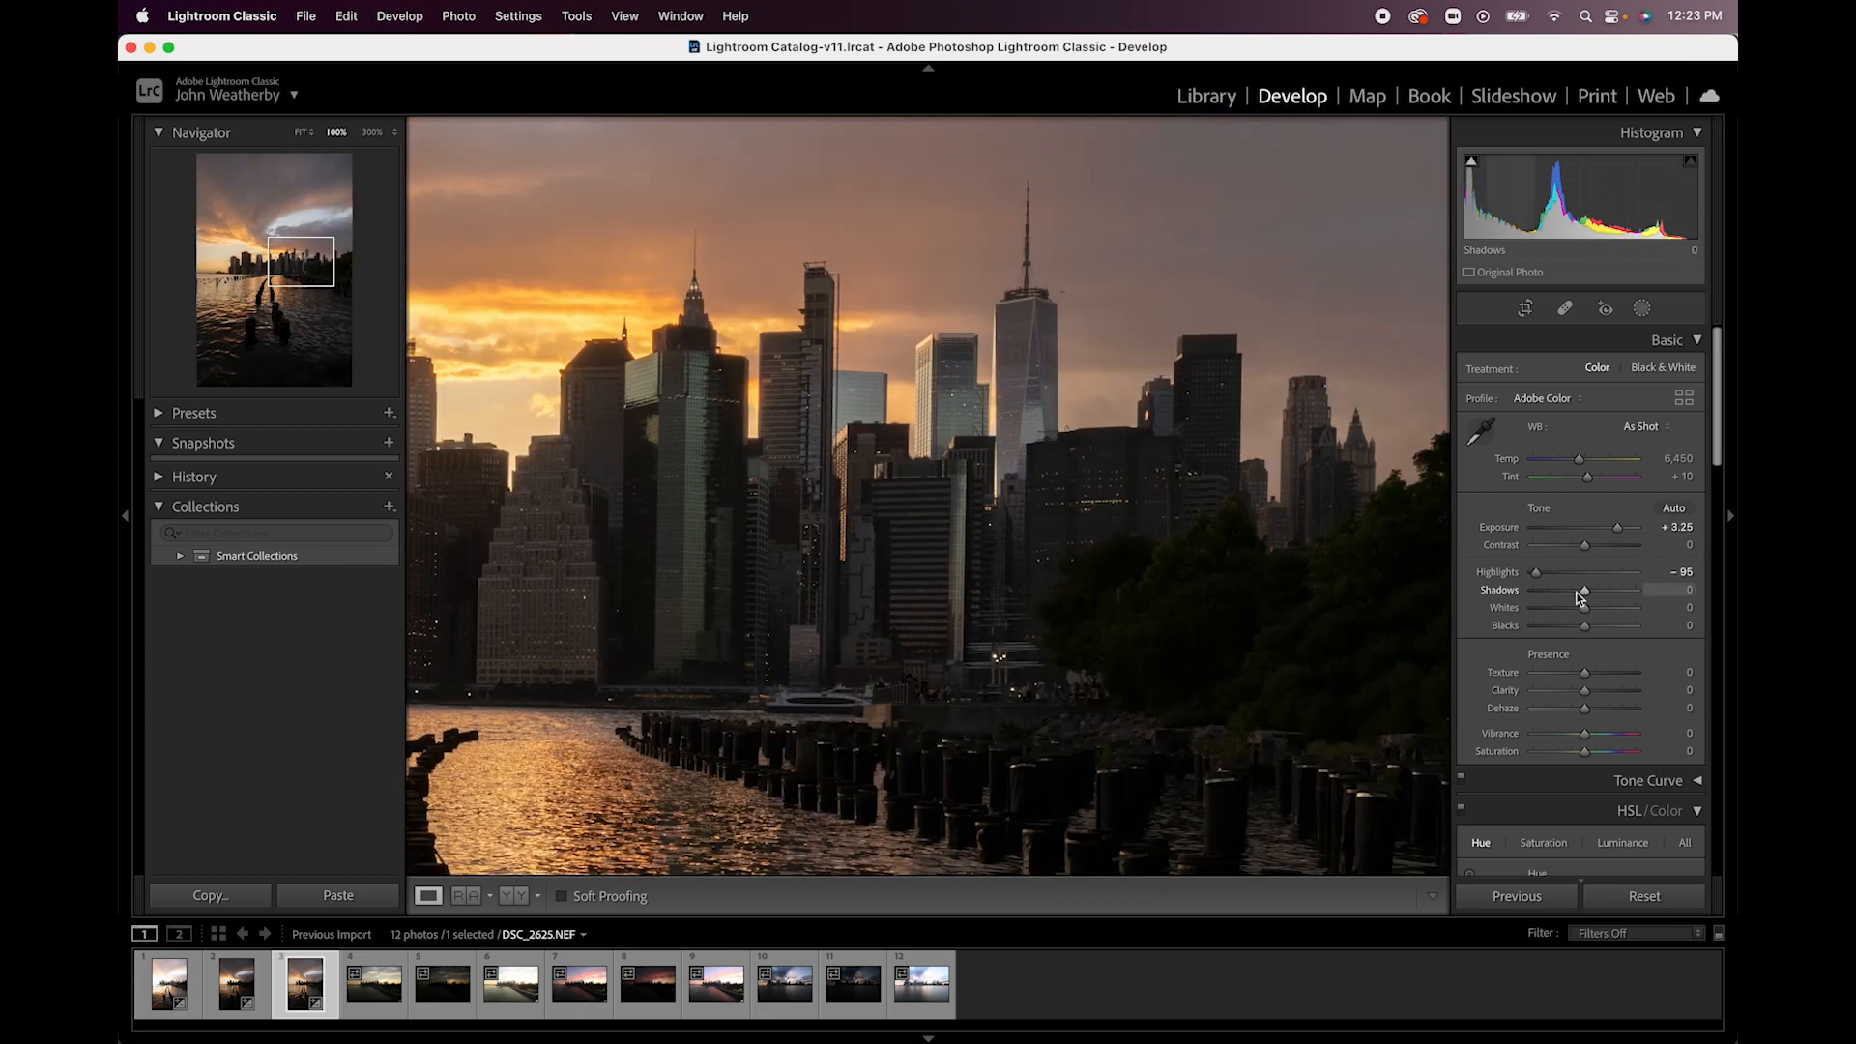
drag(1576, 592, 1645, 597)
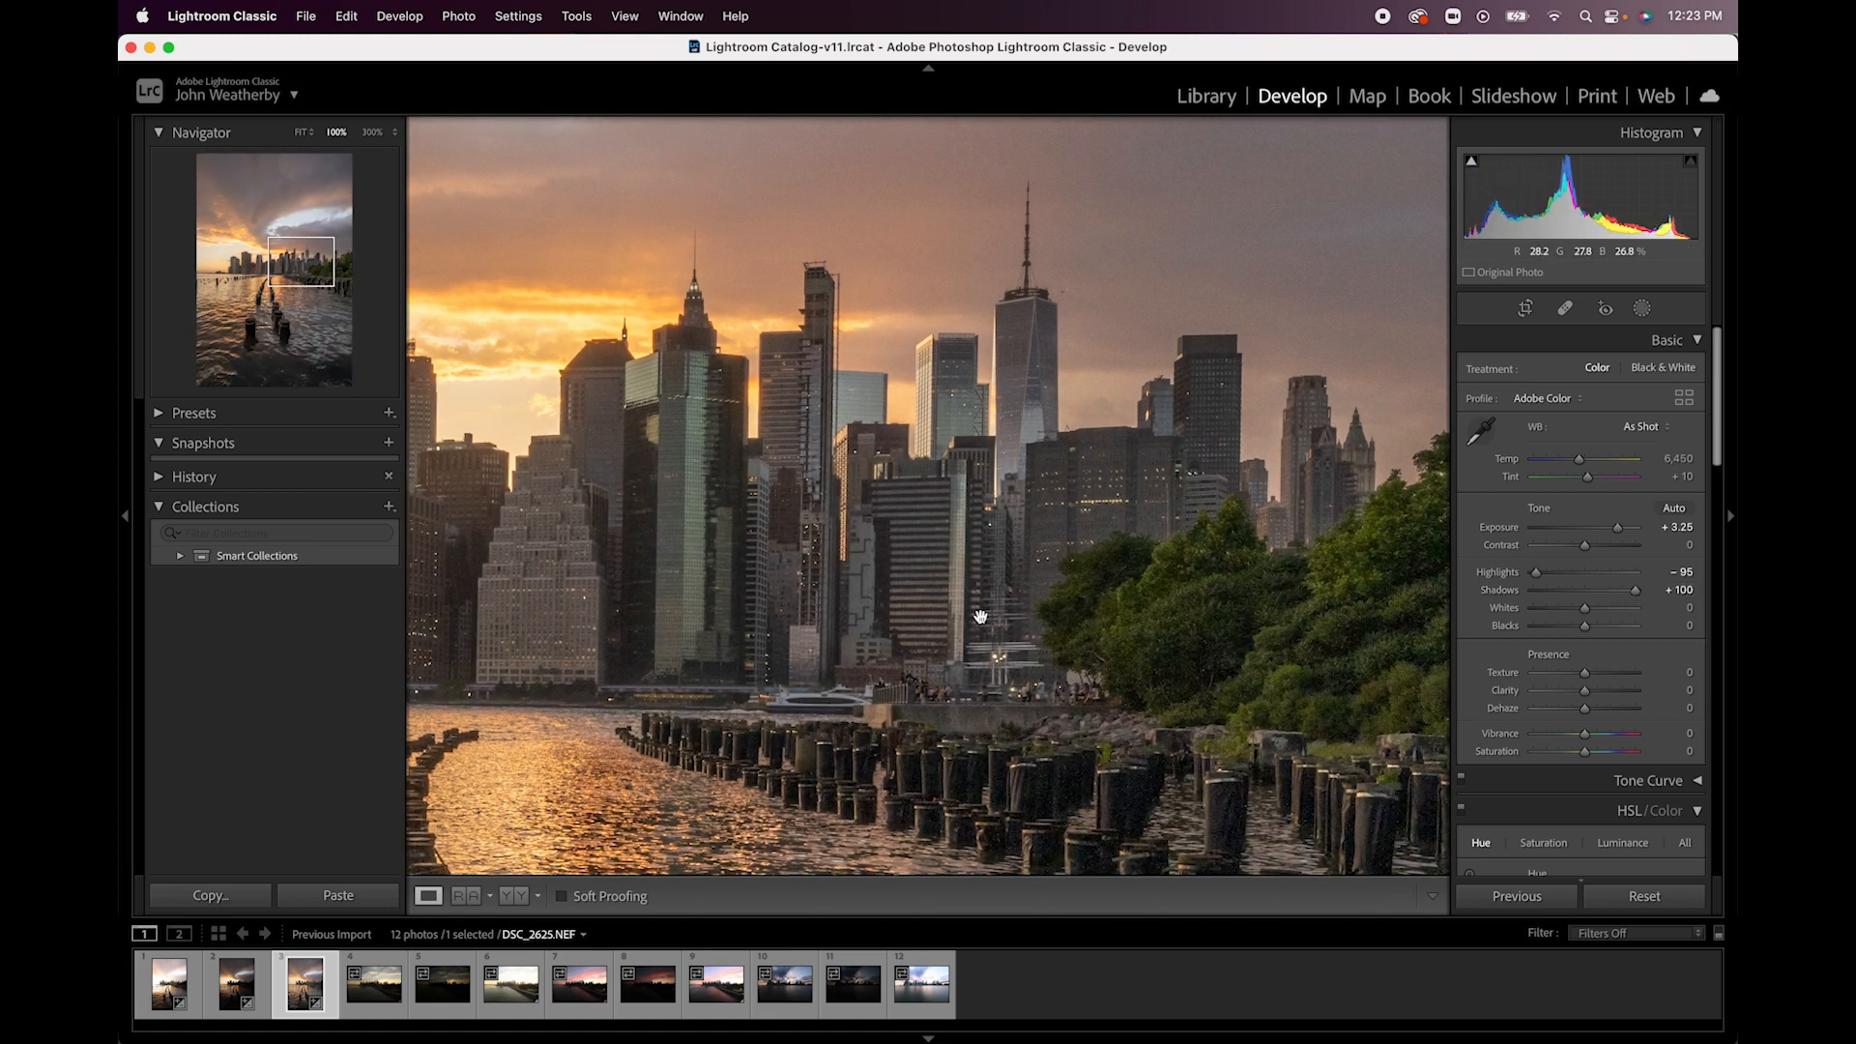
- Inspect the skyline in the adjusted darkest photo and compare it at 100% with the brightest exposure
drag(633, 677, 1198, 725)
drag(1007, 688, 1307, 731)
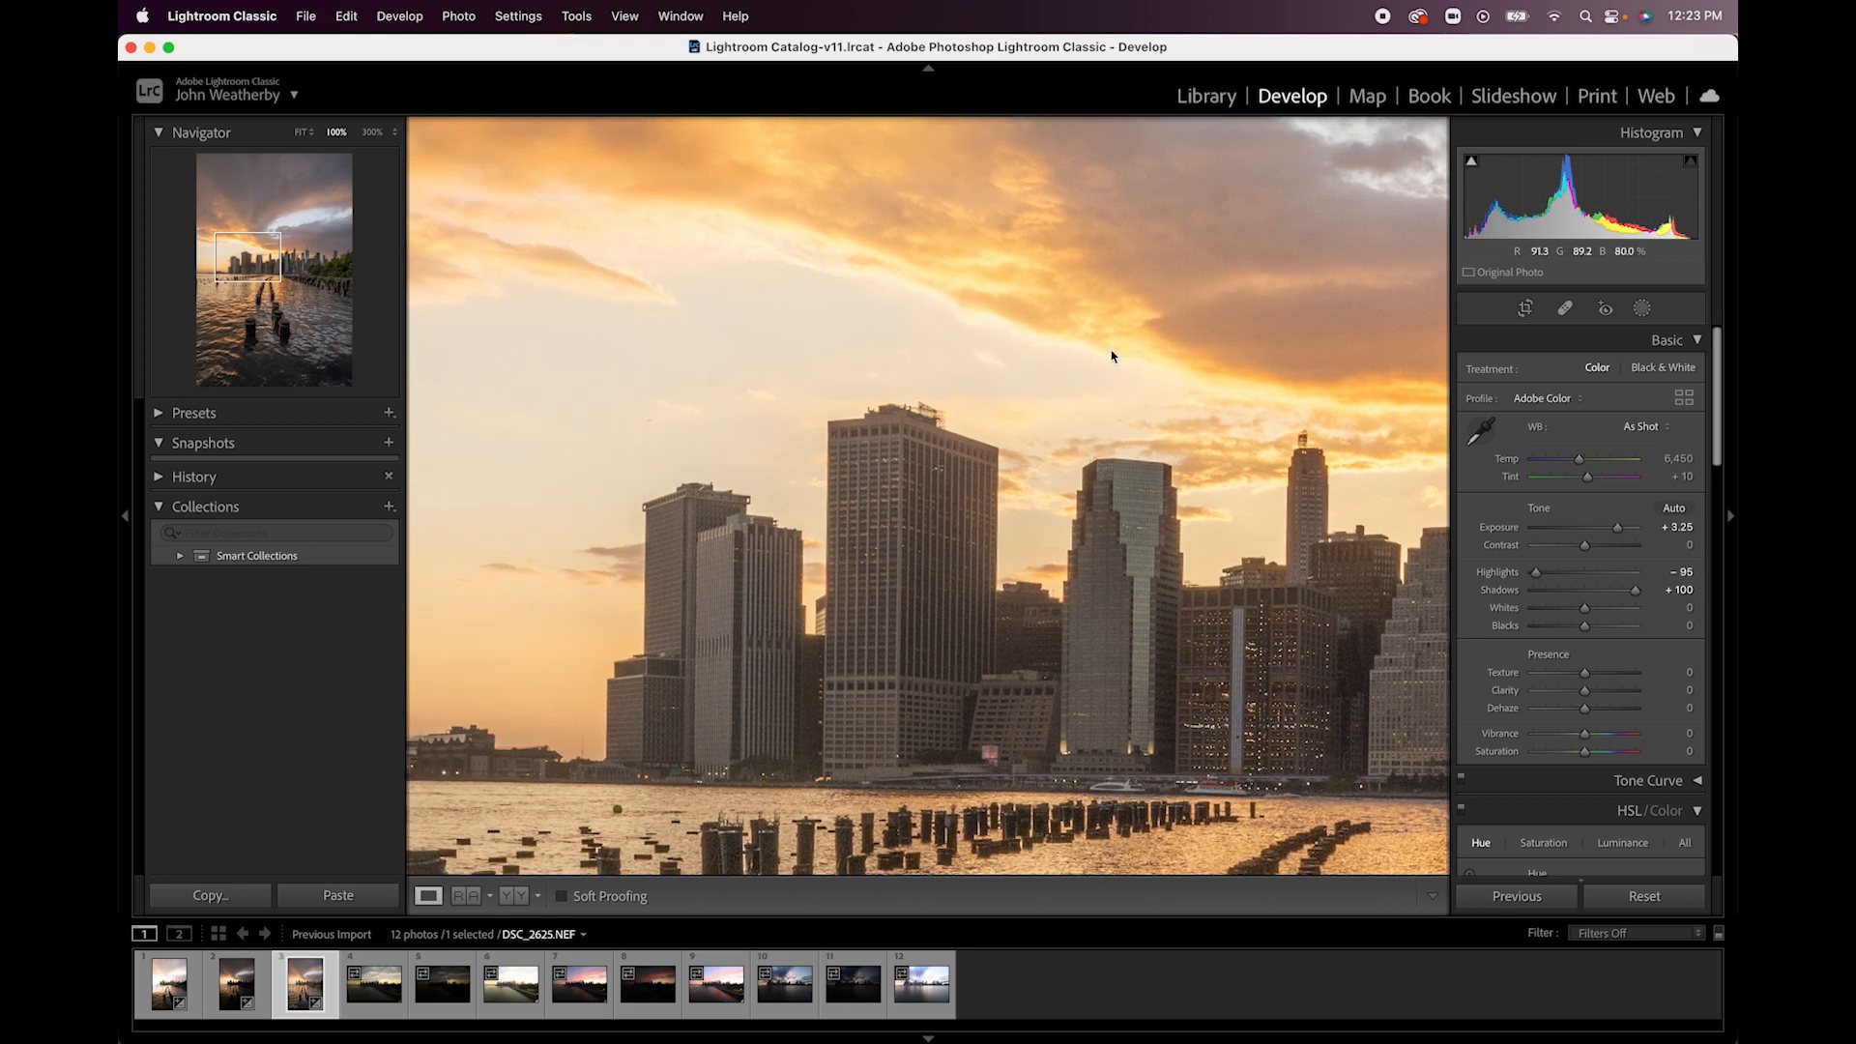
key(Left)
key(Left)
drag(621, 484, 736, 539)
drag(1101, 644, 949, 534)
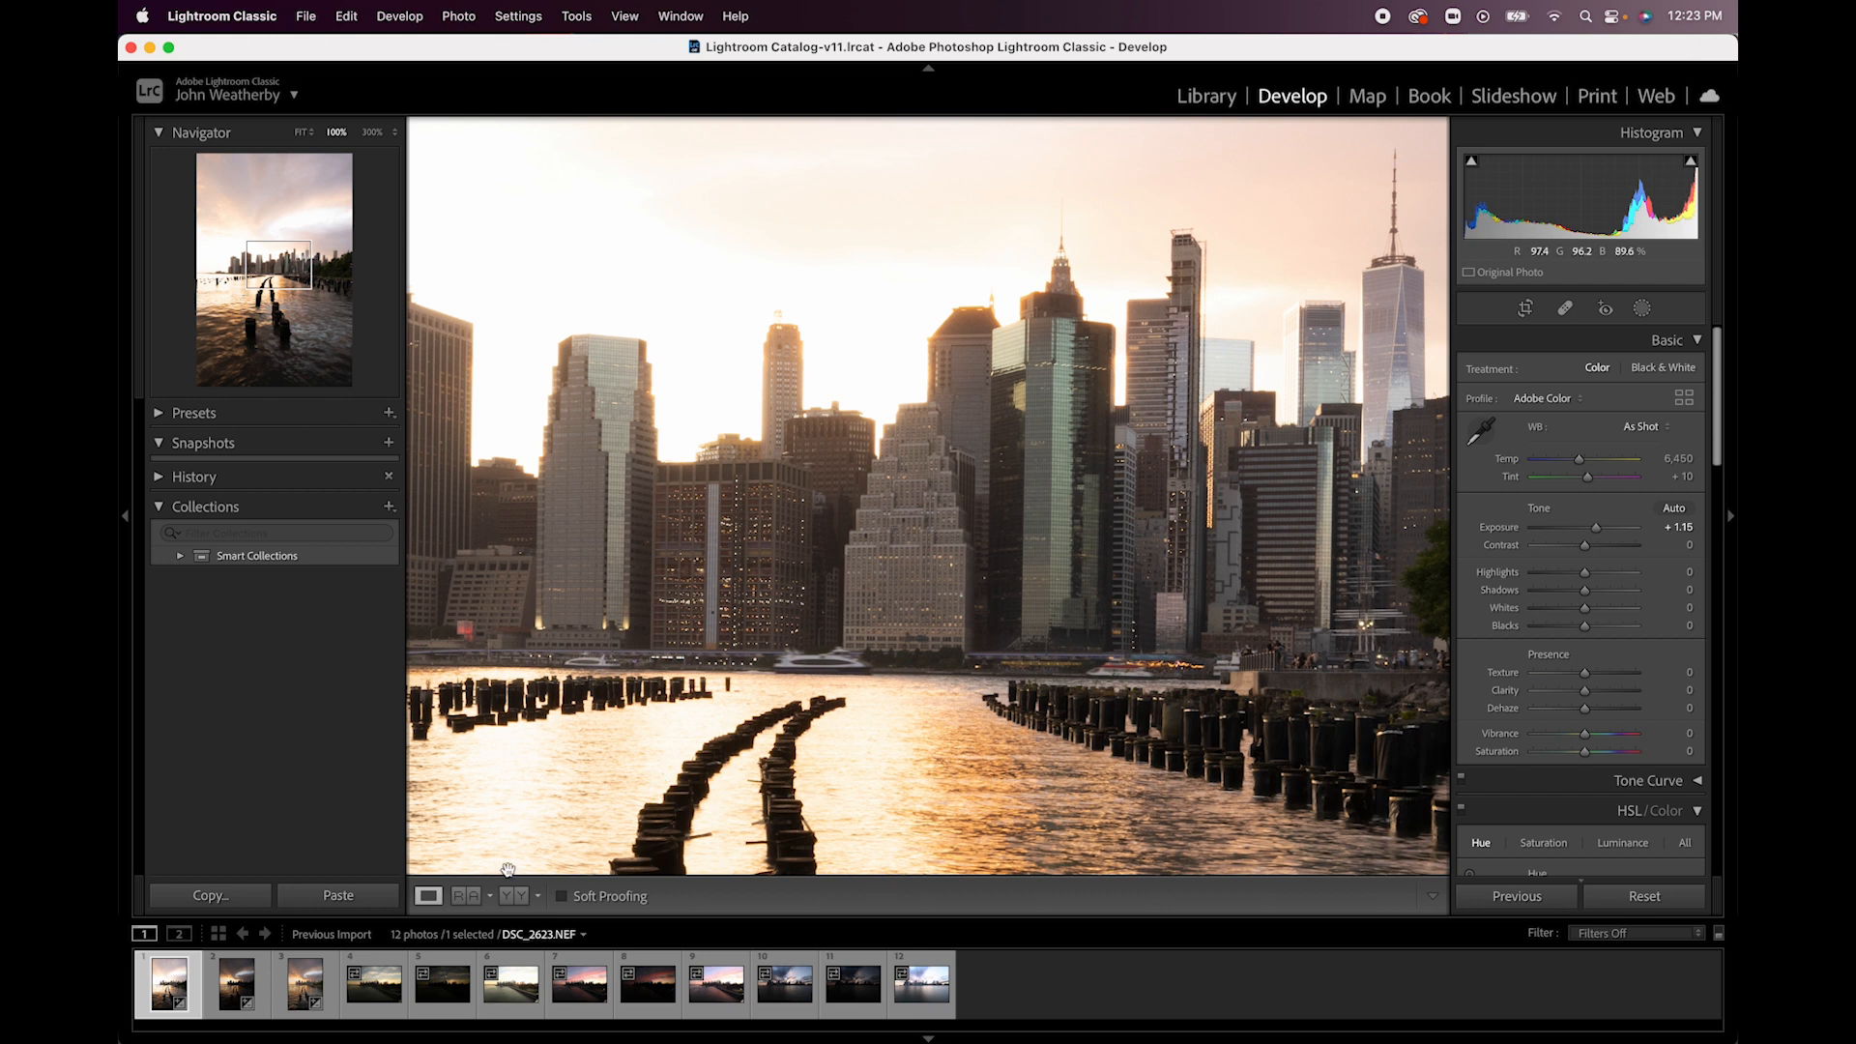
- Select the three bracketed sunset photos and start an HDR photo merge of them
shift+click(298, 1000)
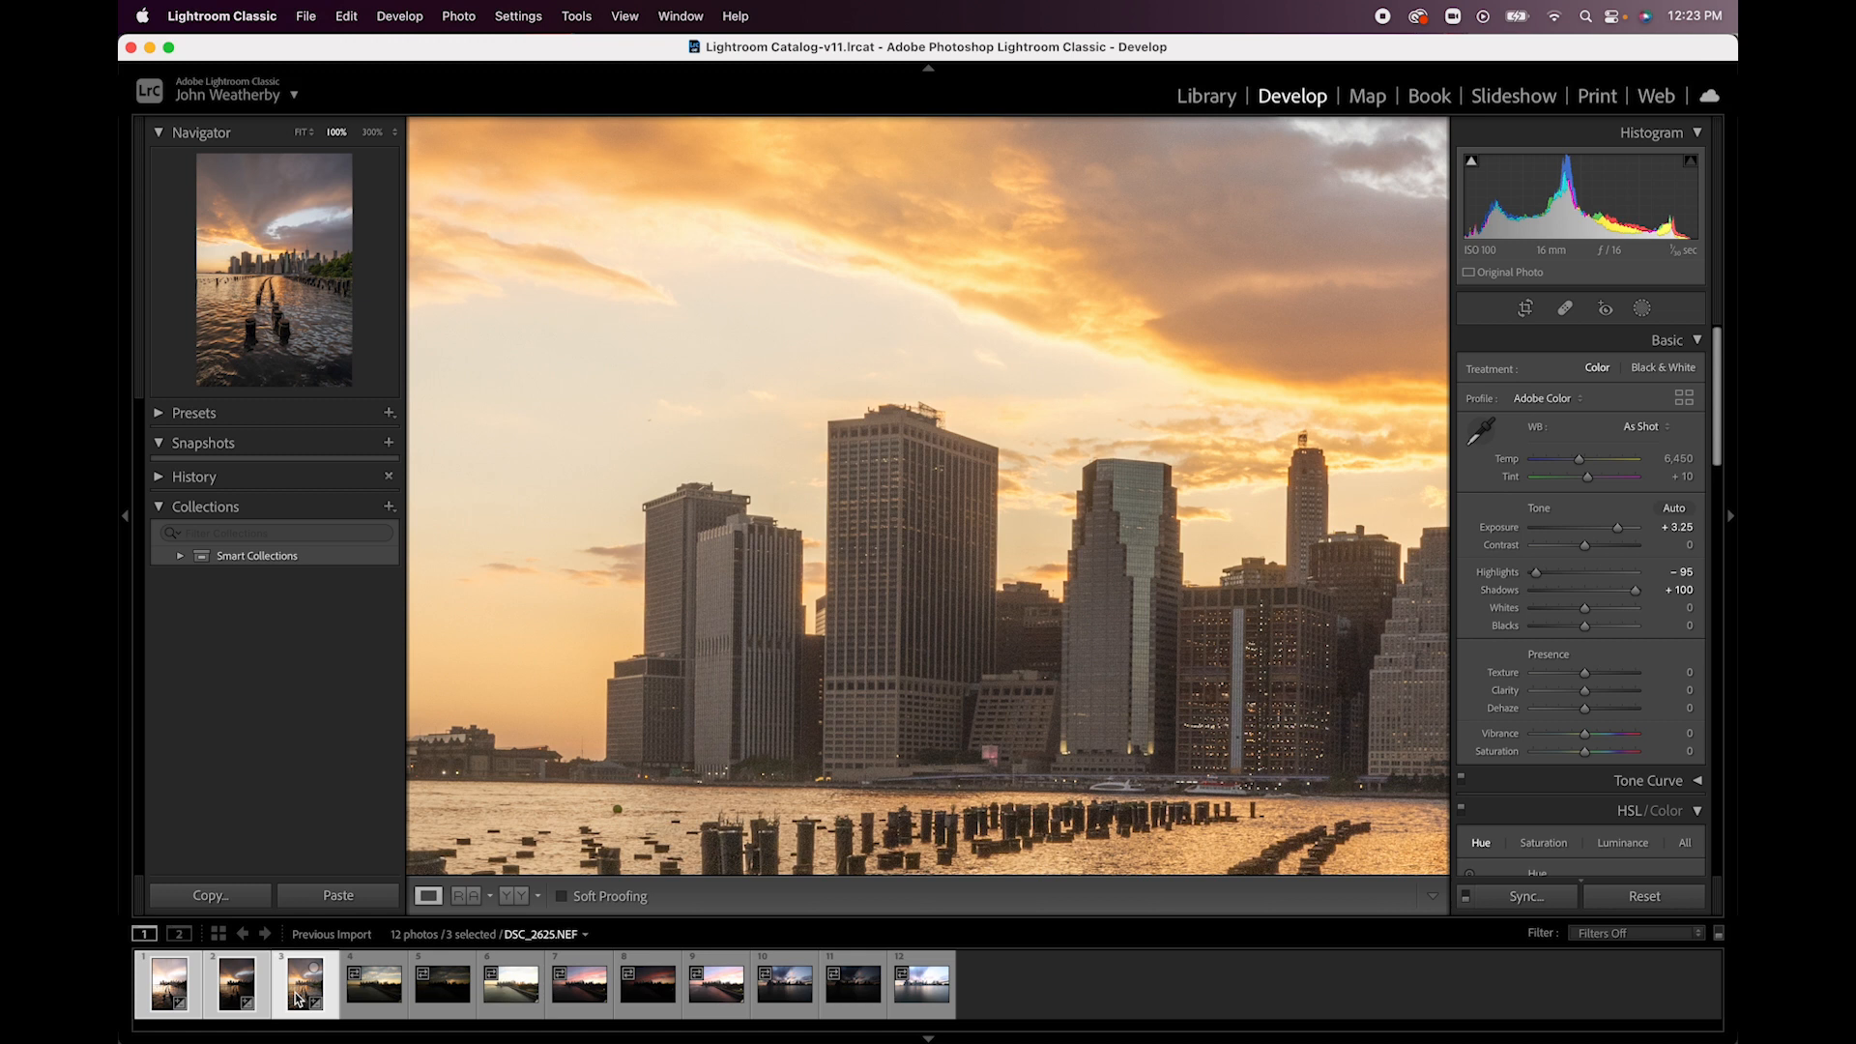
right_click(298, 1000)
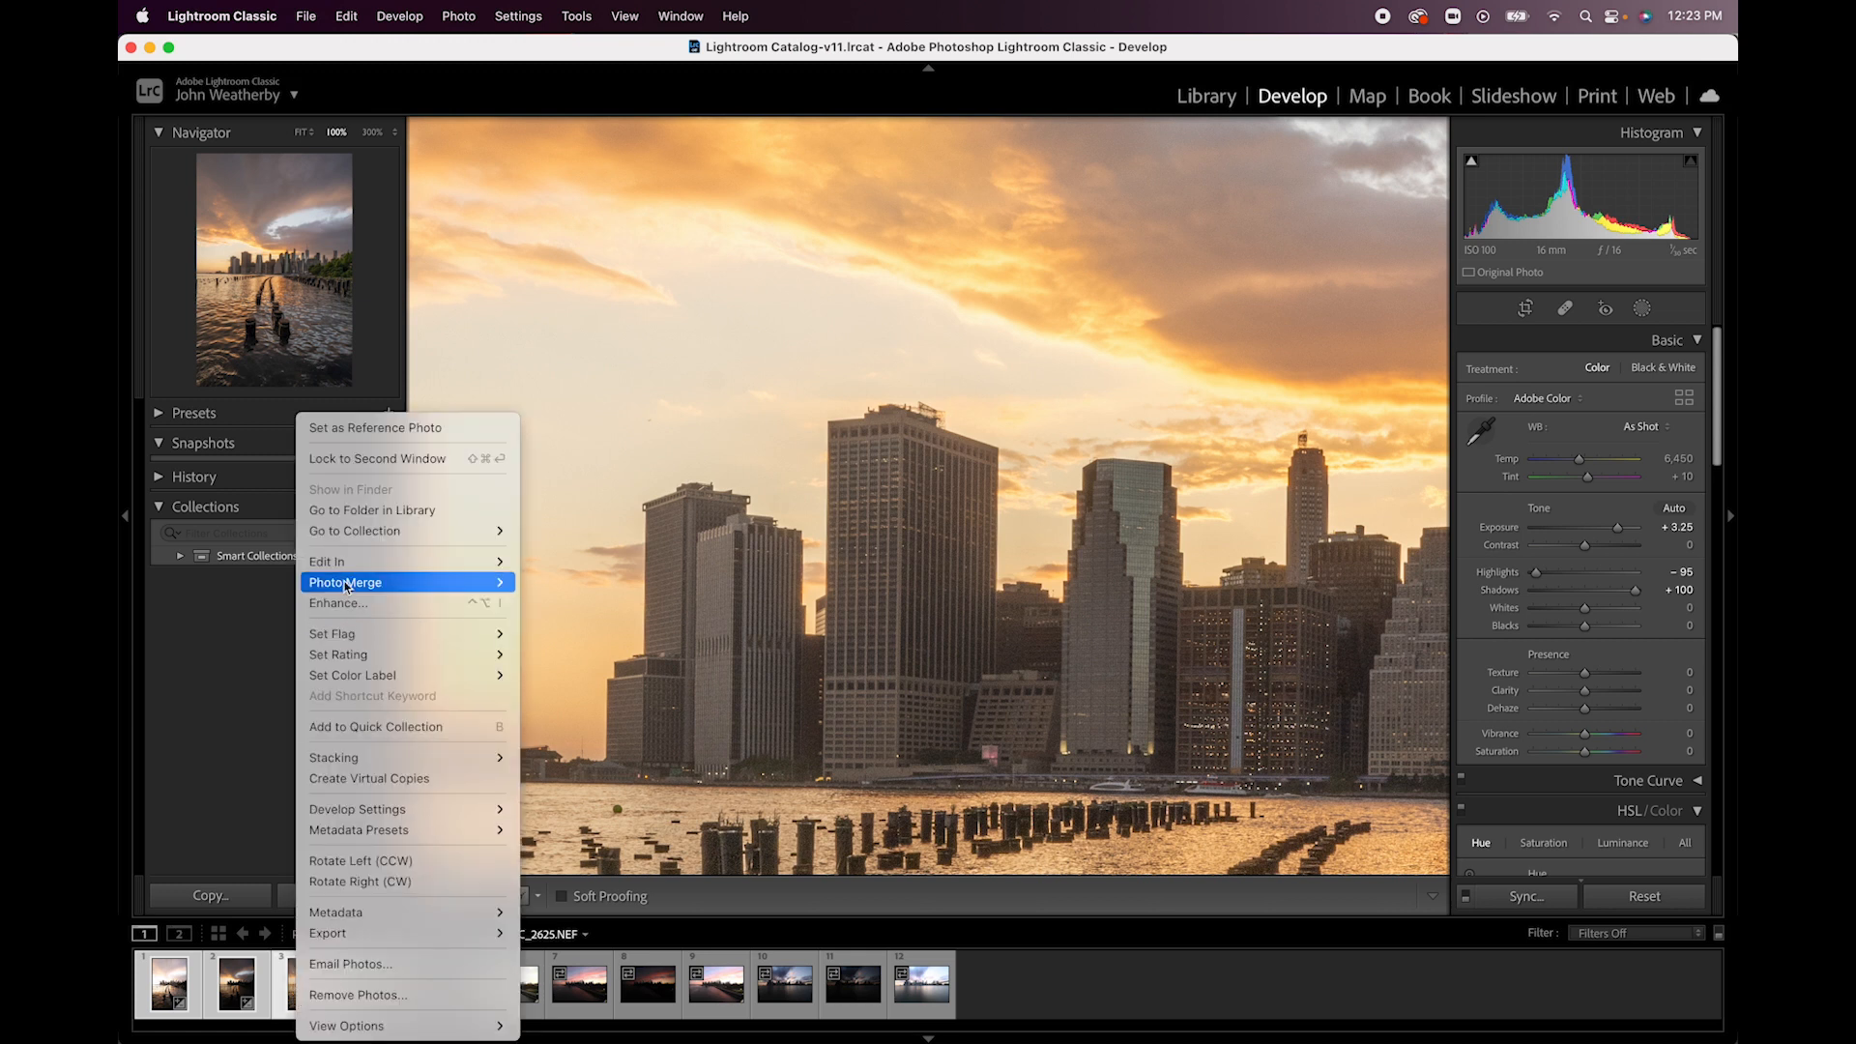
mouse_move(348, 572)
click(592, 585)
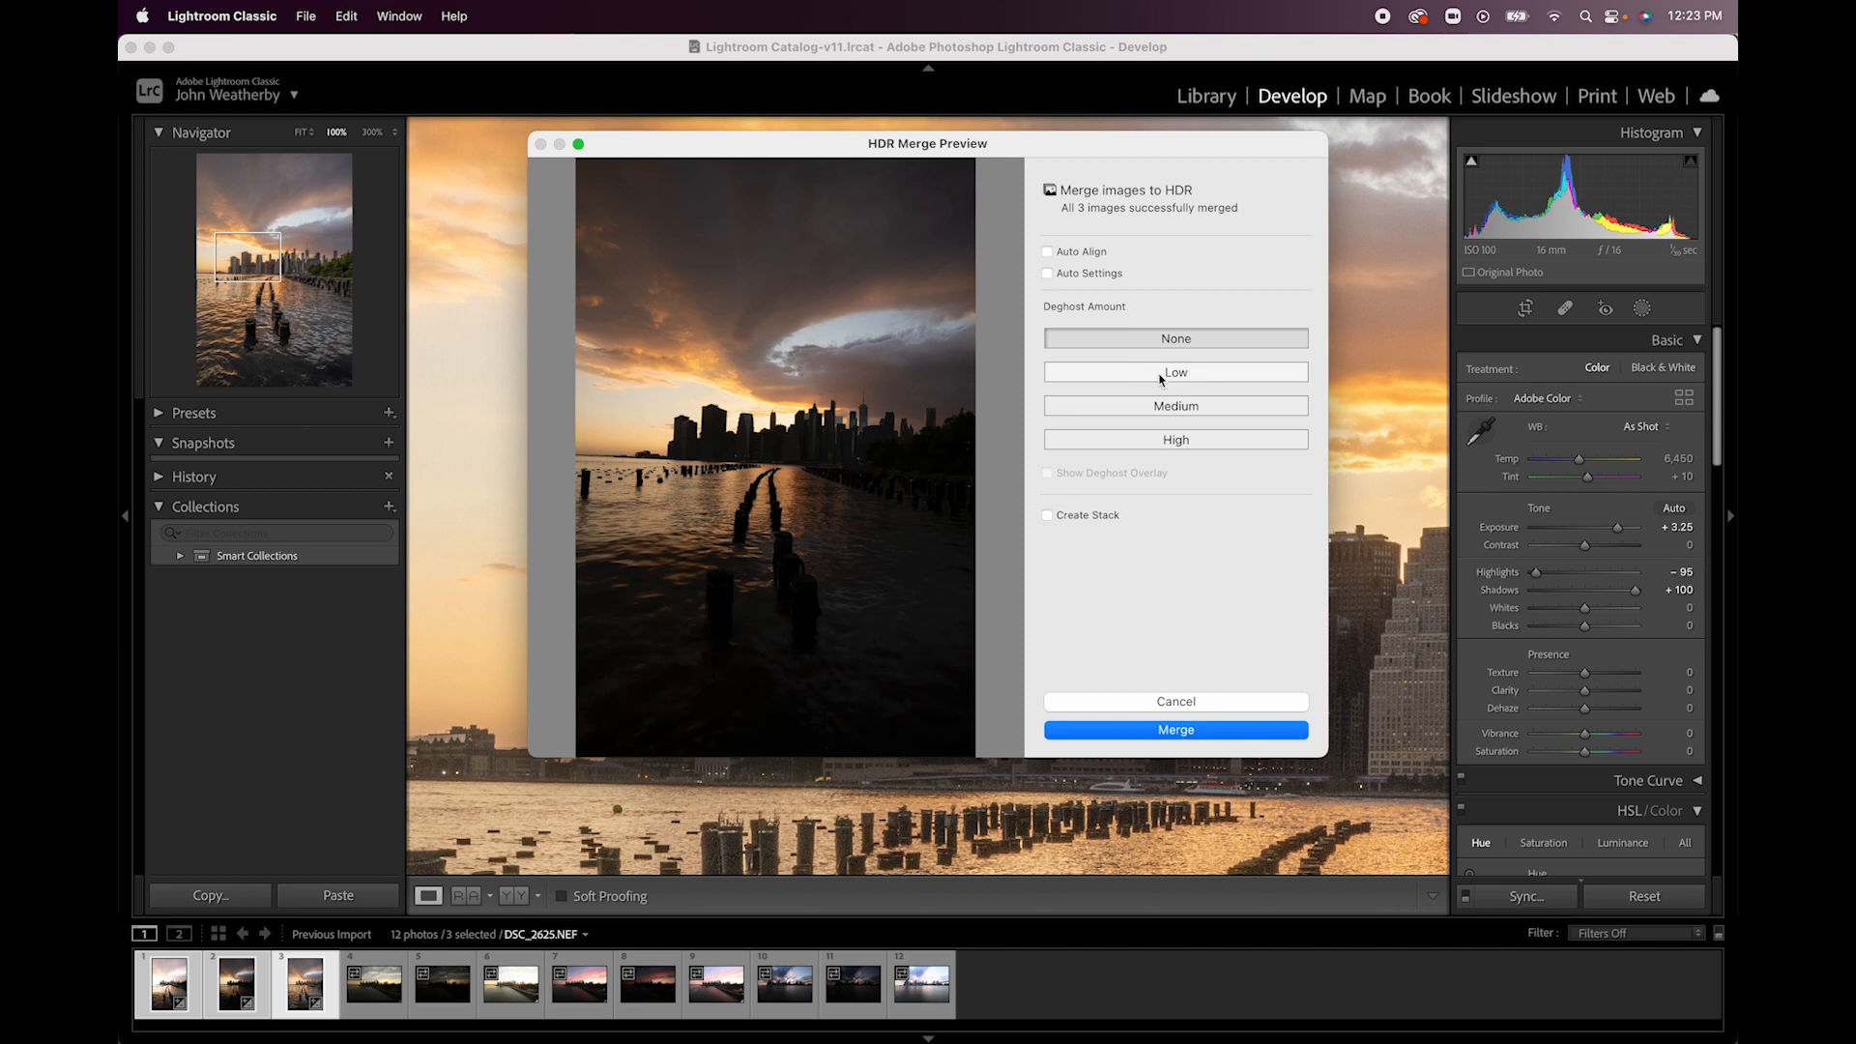
- Try the Low, Medium and High deghost amounts, set deghosting to None, and merge the HDR image
click(1173, 381)
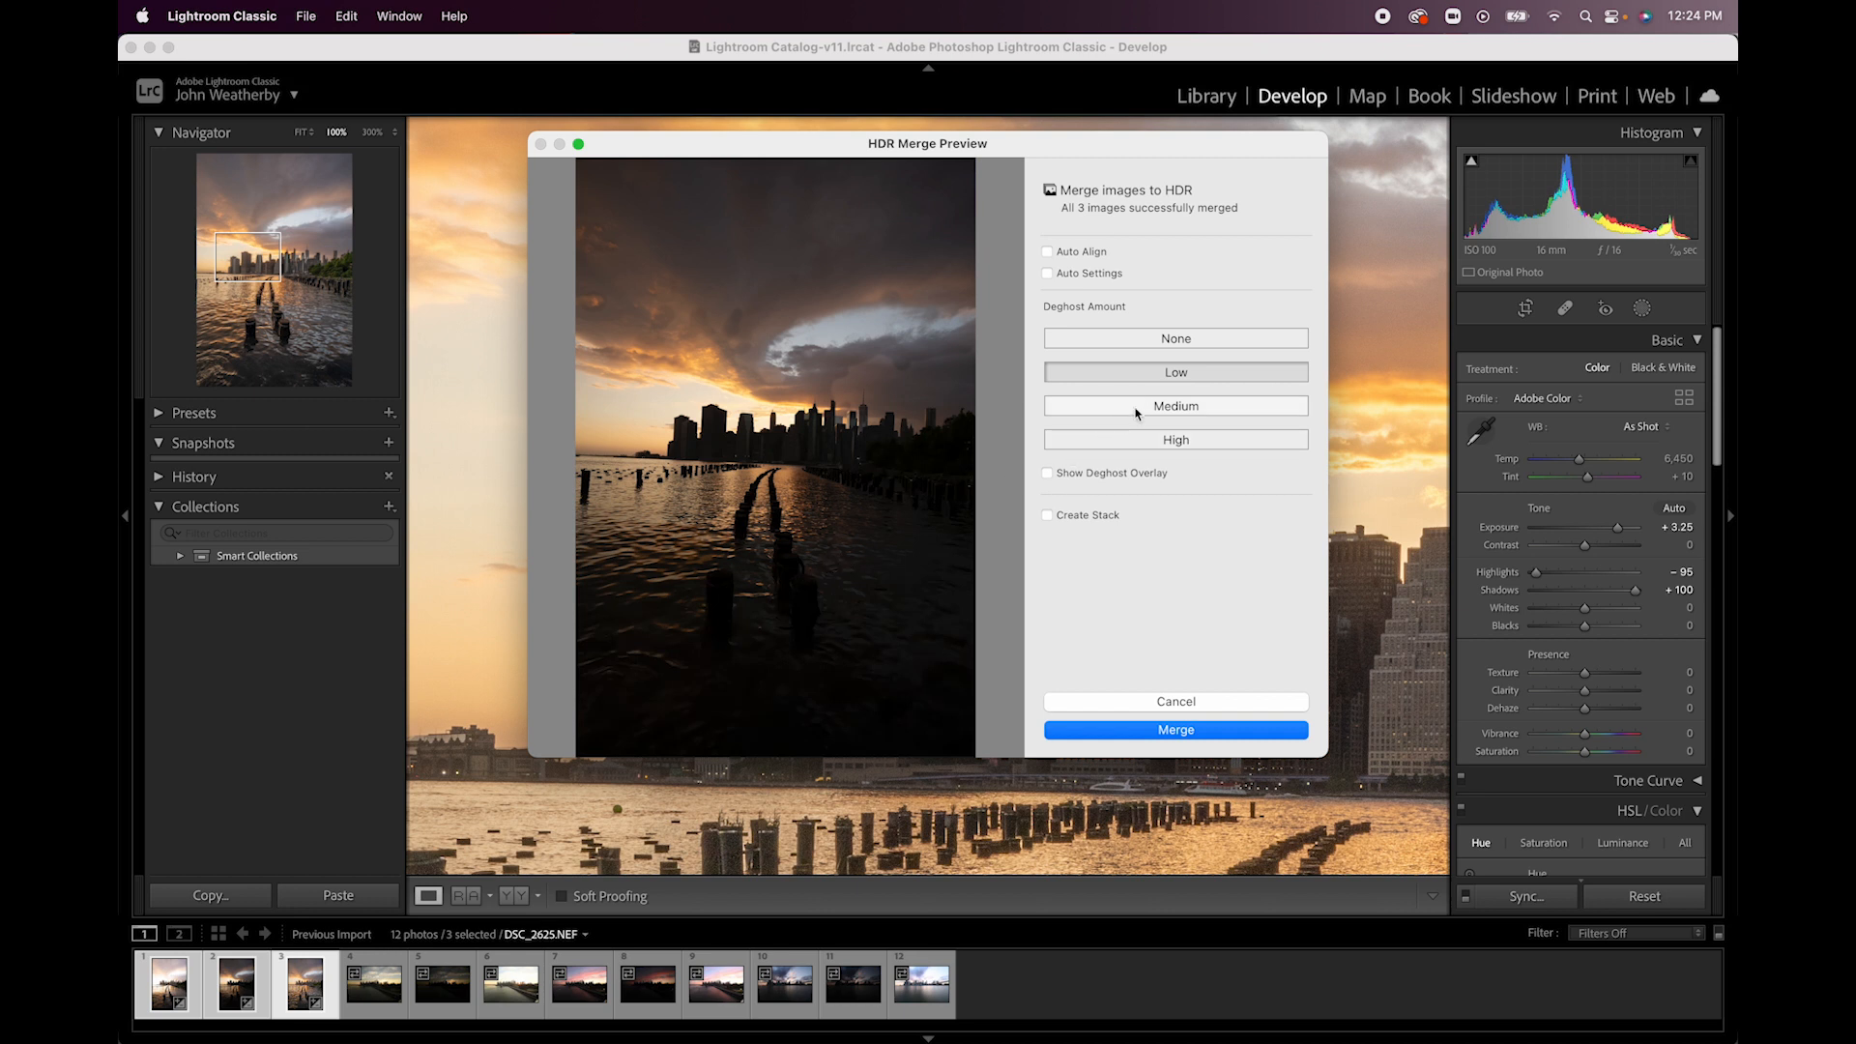
click(1137, 410)
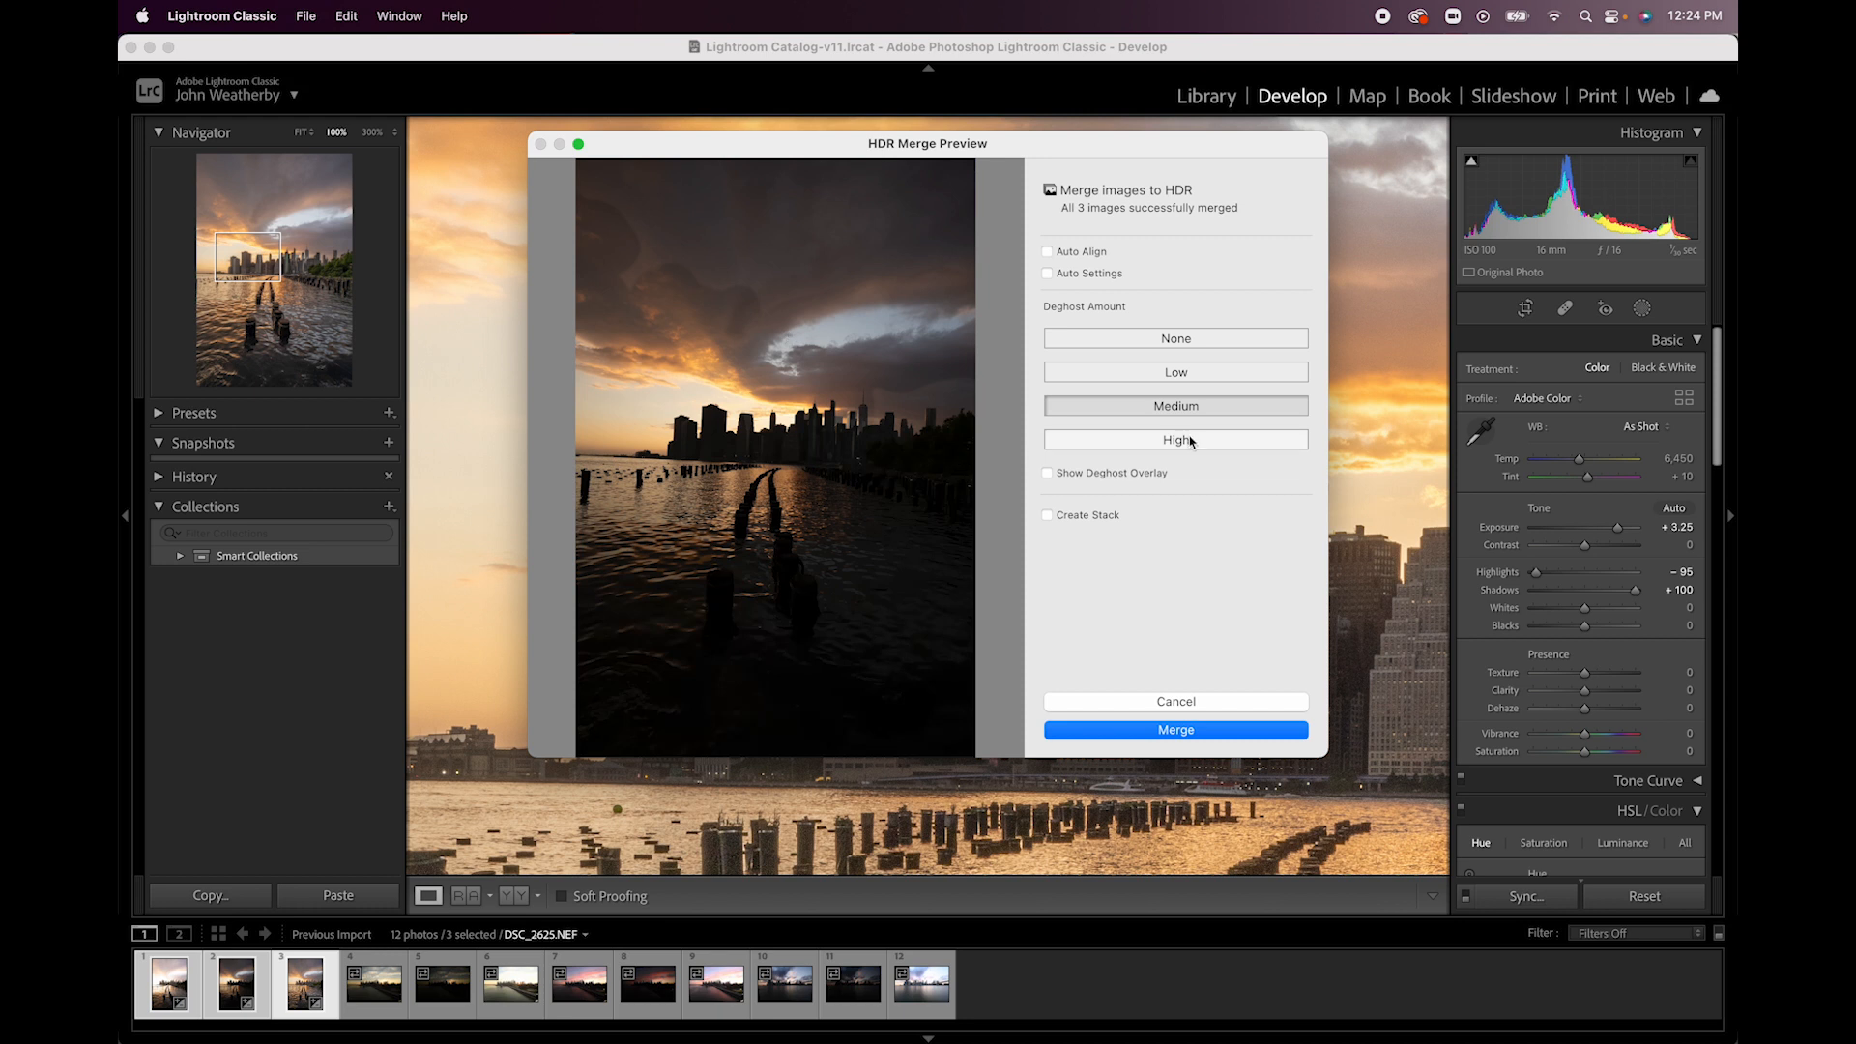
click(1191, 442)
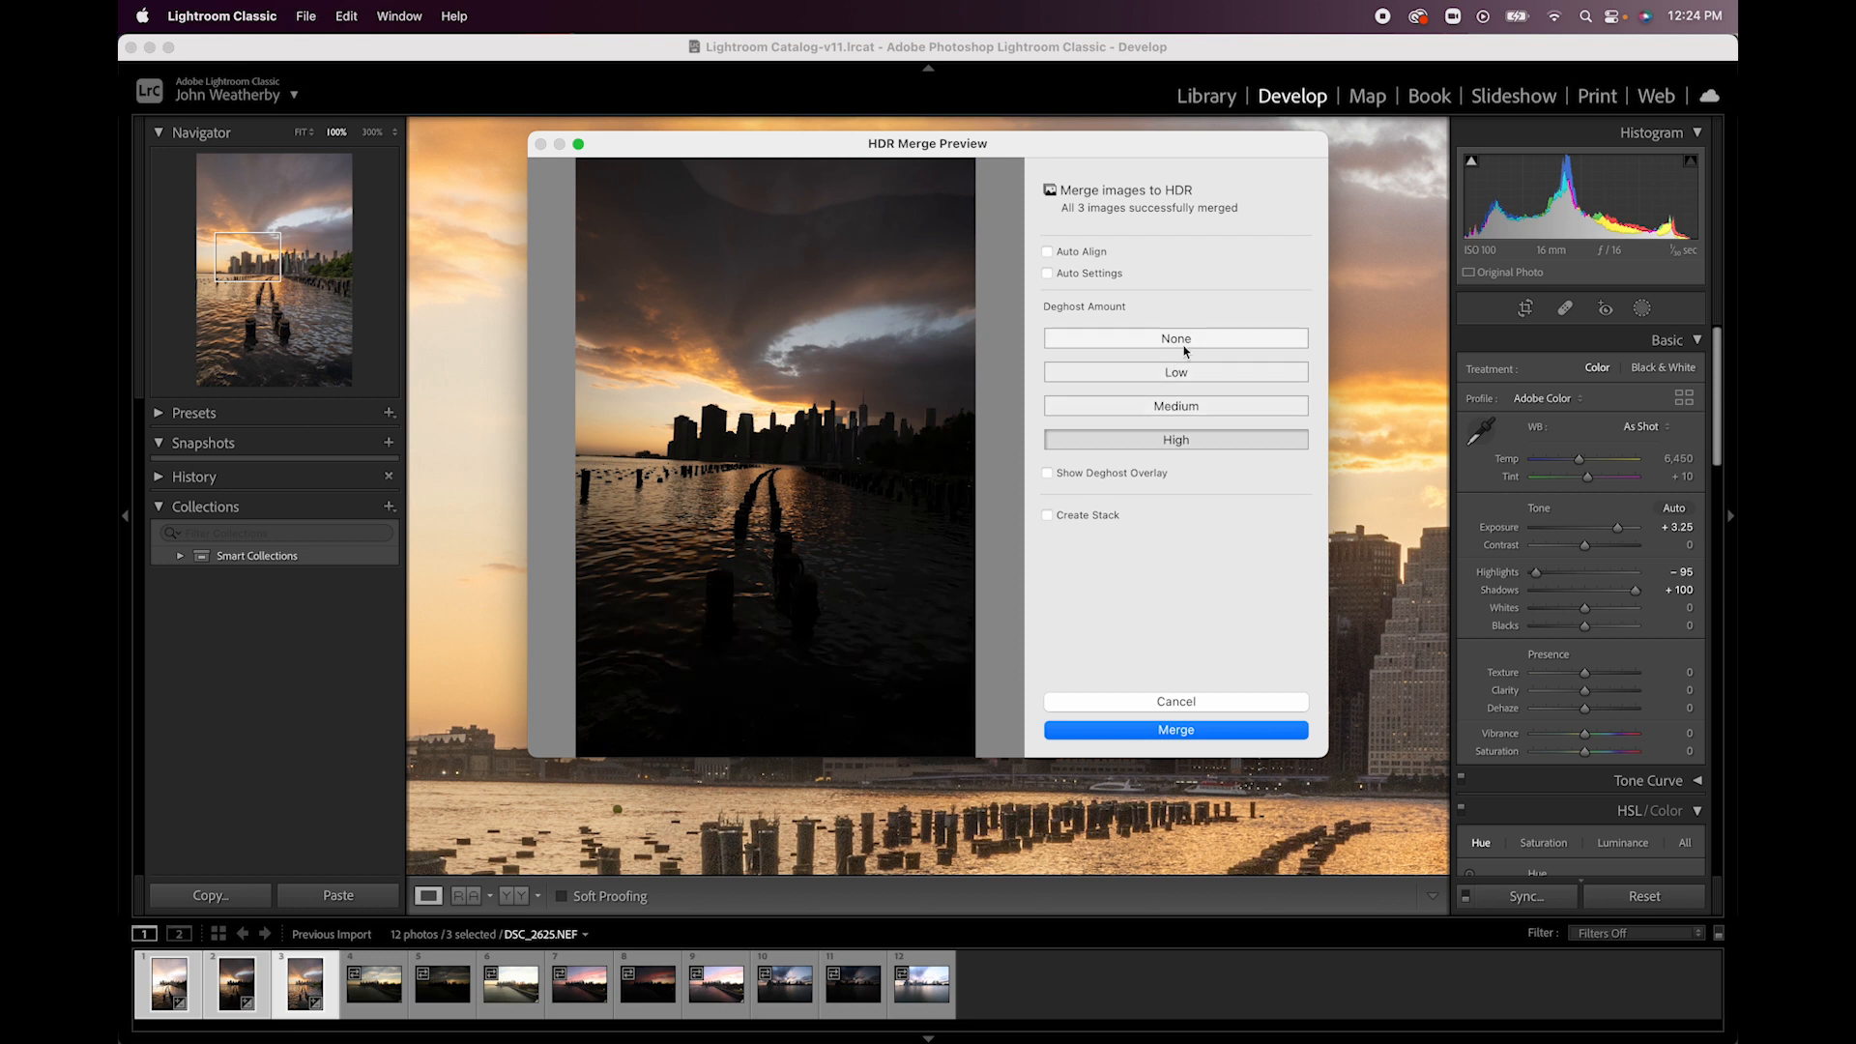
click(1187, 343)
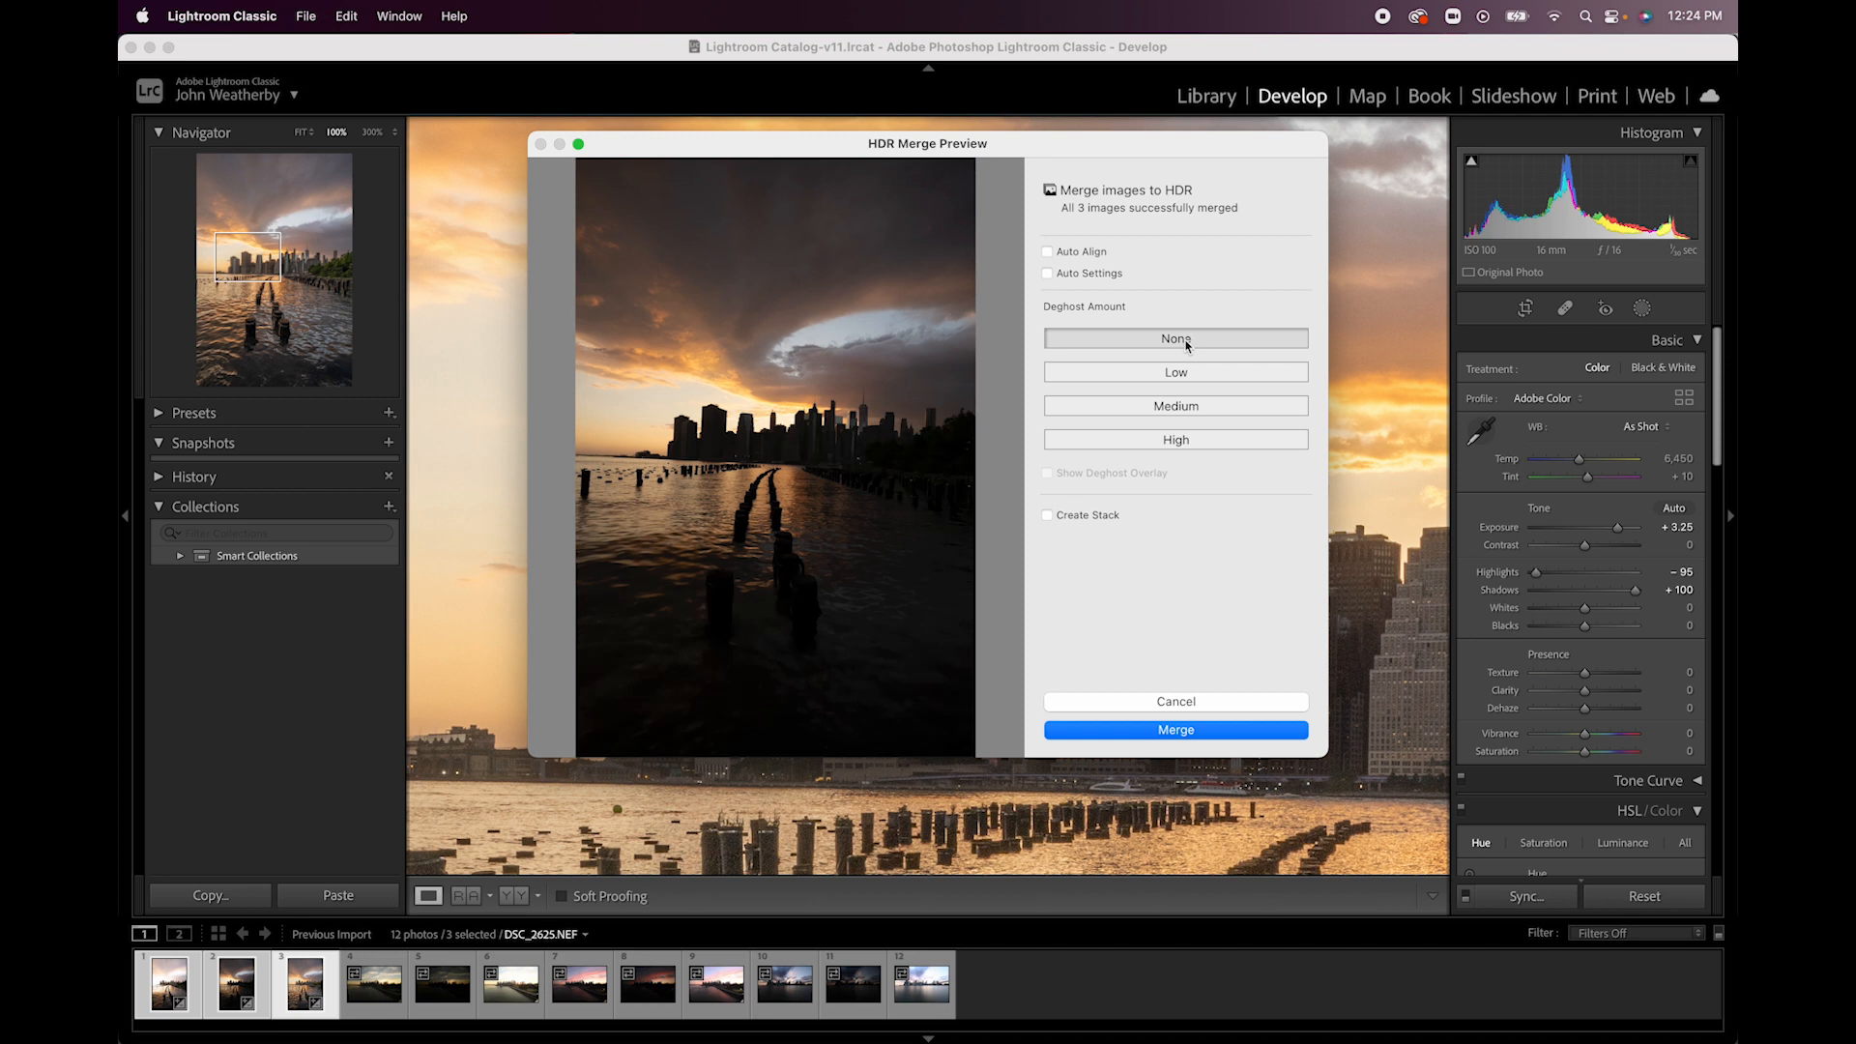
click(1166, 730)
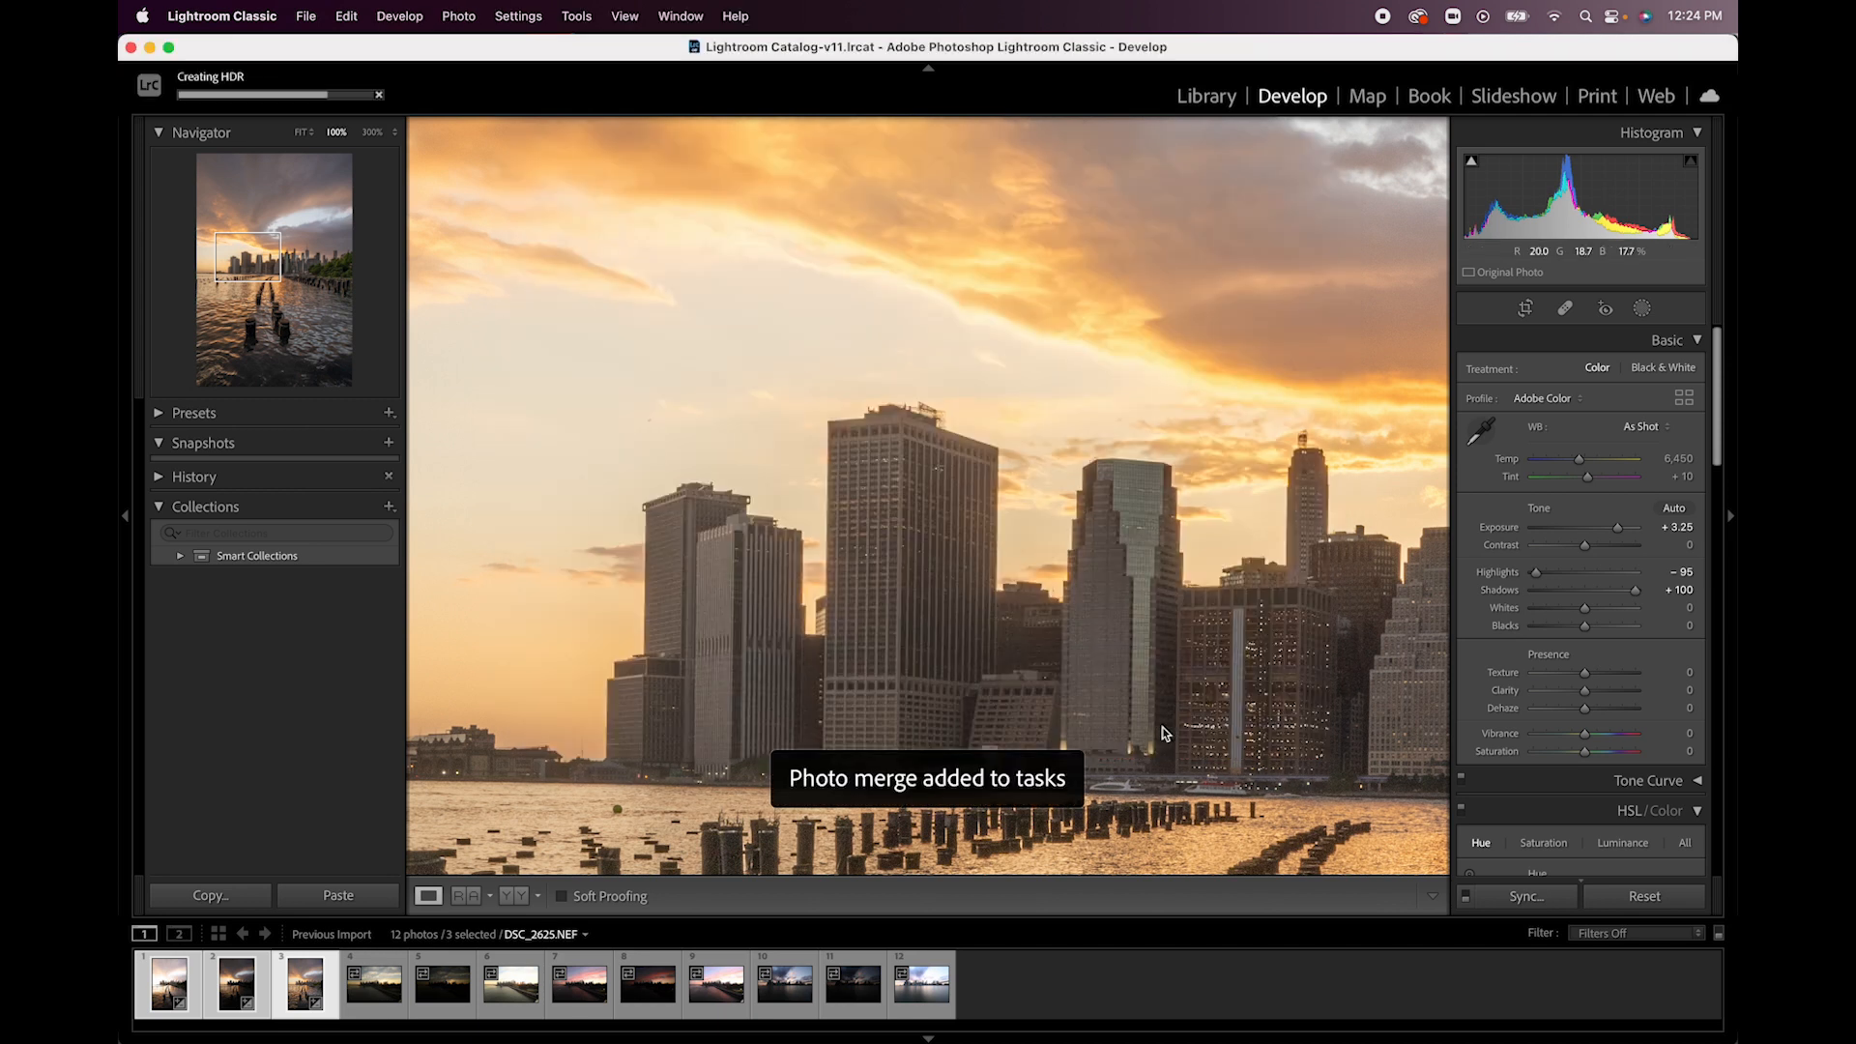
- Show the merged DSC_2625-HDR.dng as a whole and set its Exposure to +3.10 and Highlights to -100
click(366, 996)
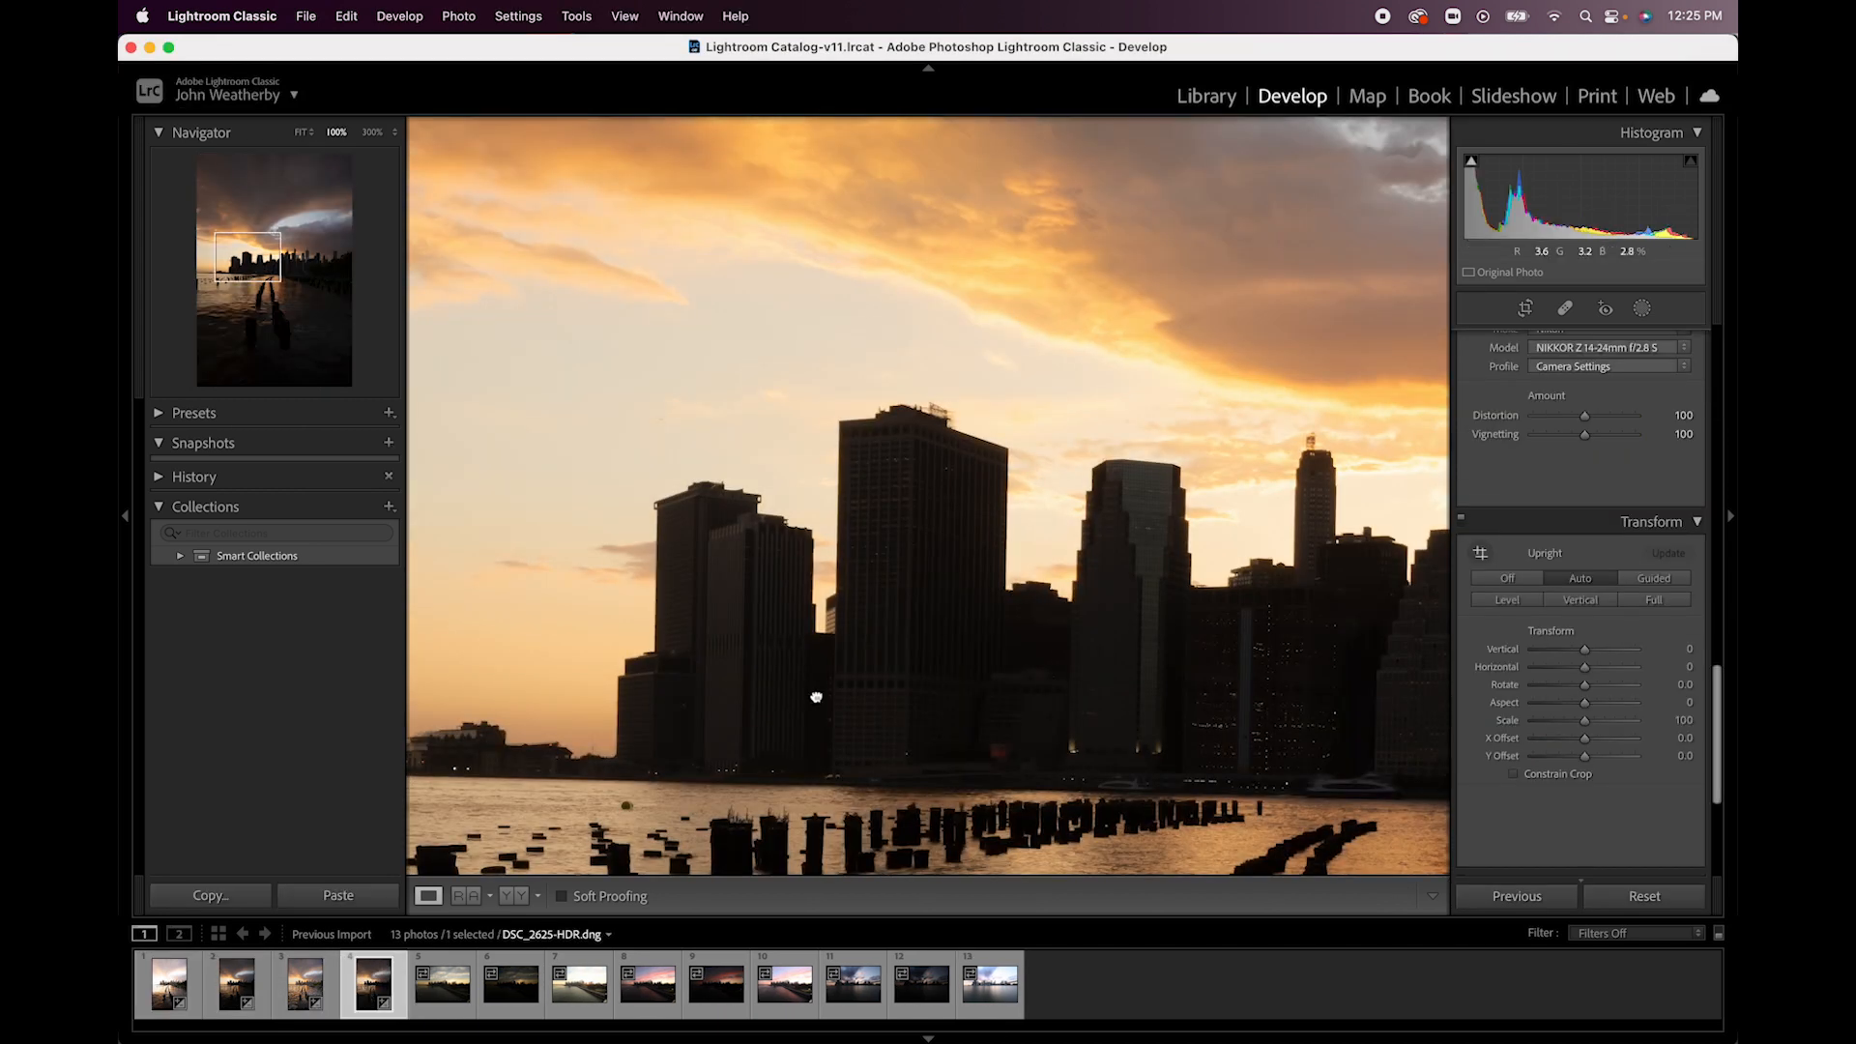
click(816, 696)
scroll(1582, 439, up, 15)
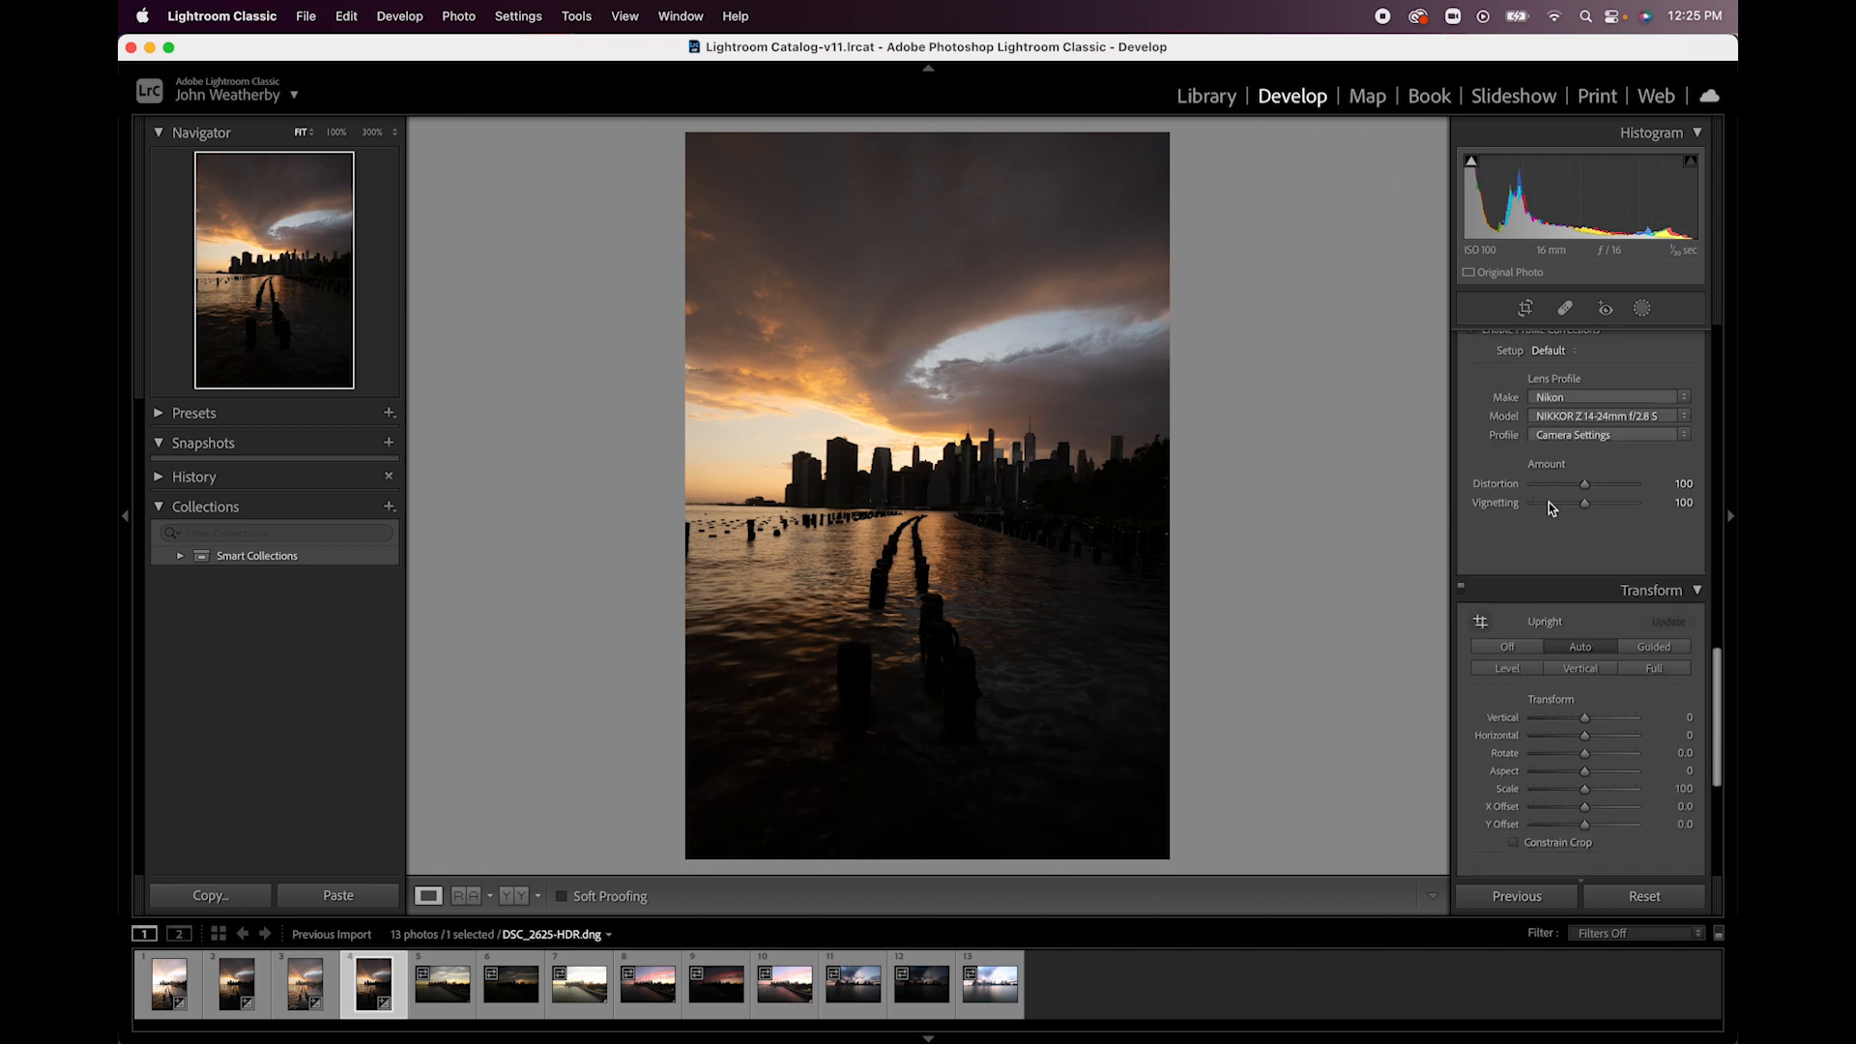
drag(1584, 527, 1475, 574)
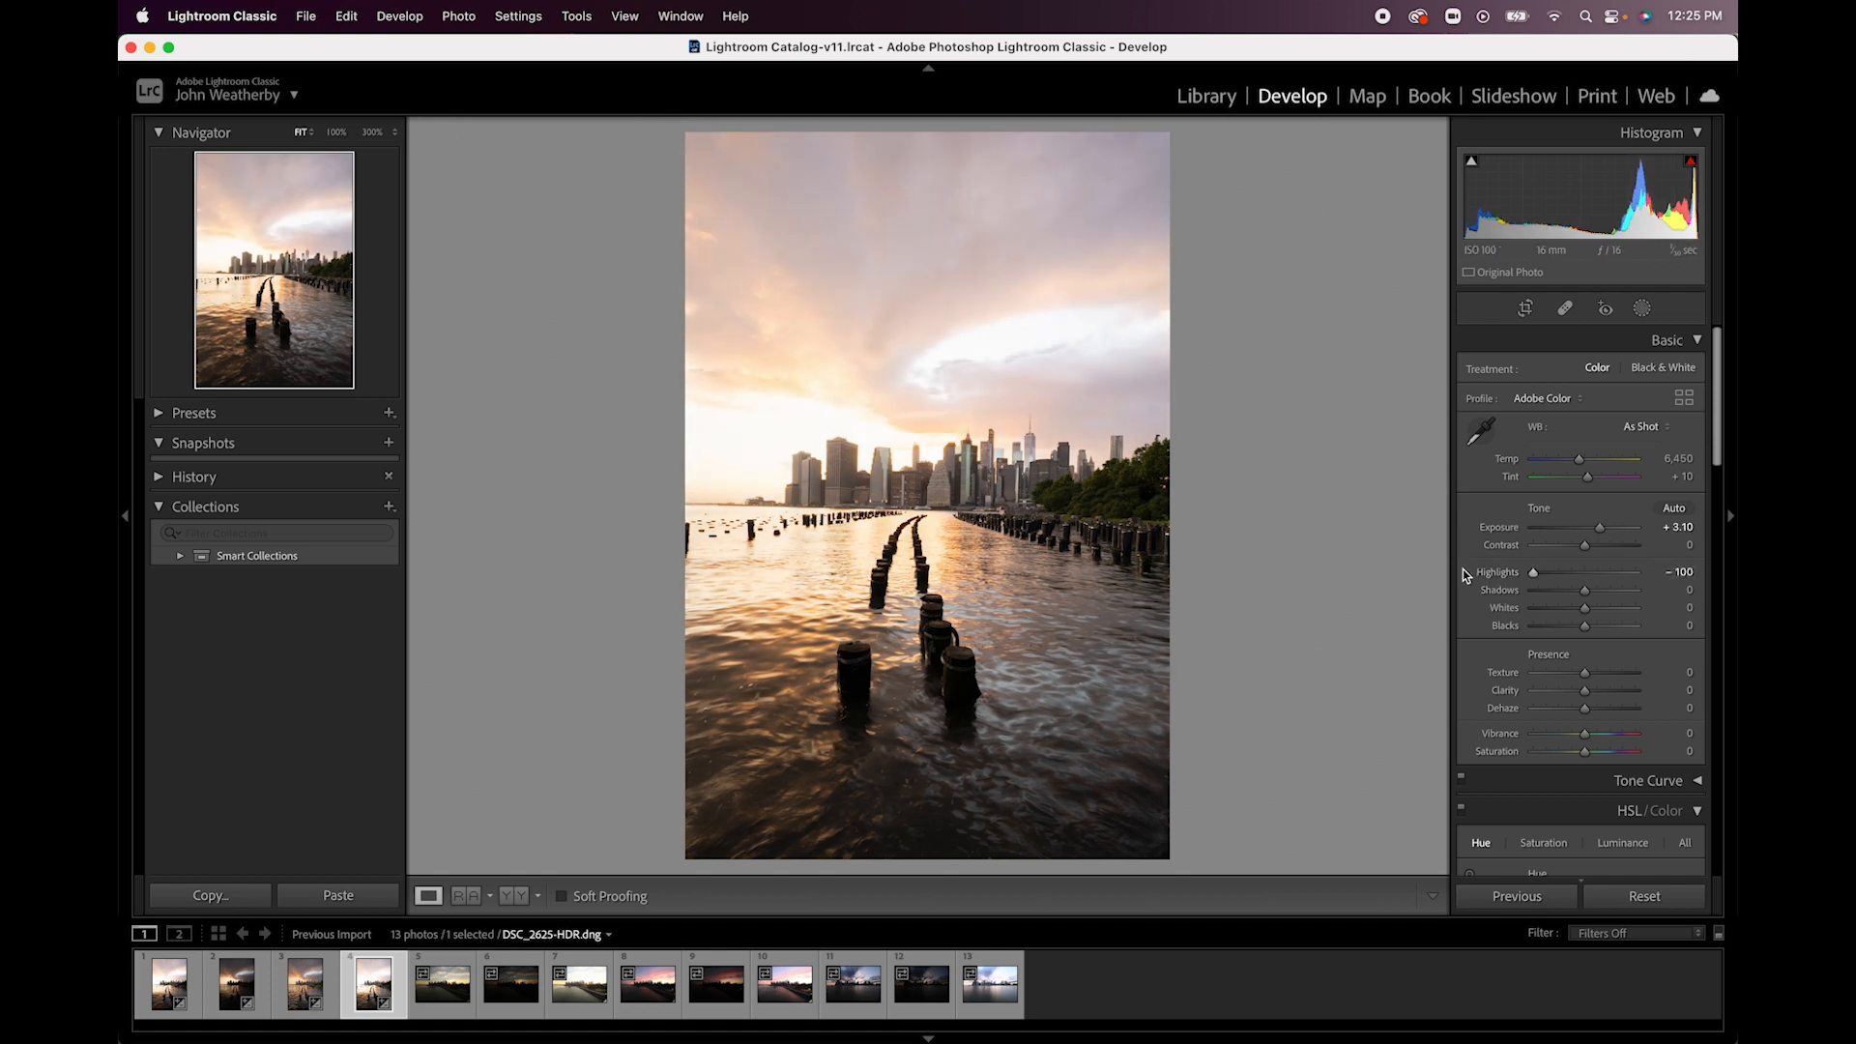
- Lower the merged HDR image's Exposure to +2.40 and view the skyline and trees at 100%
drag(1601, 529, 1595, 530)
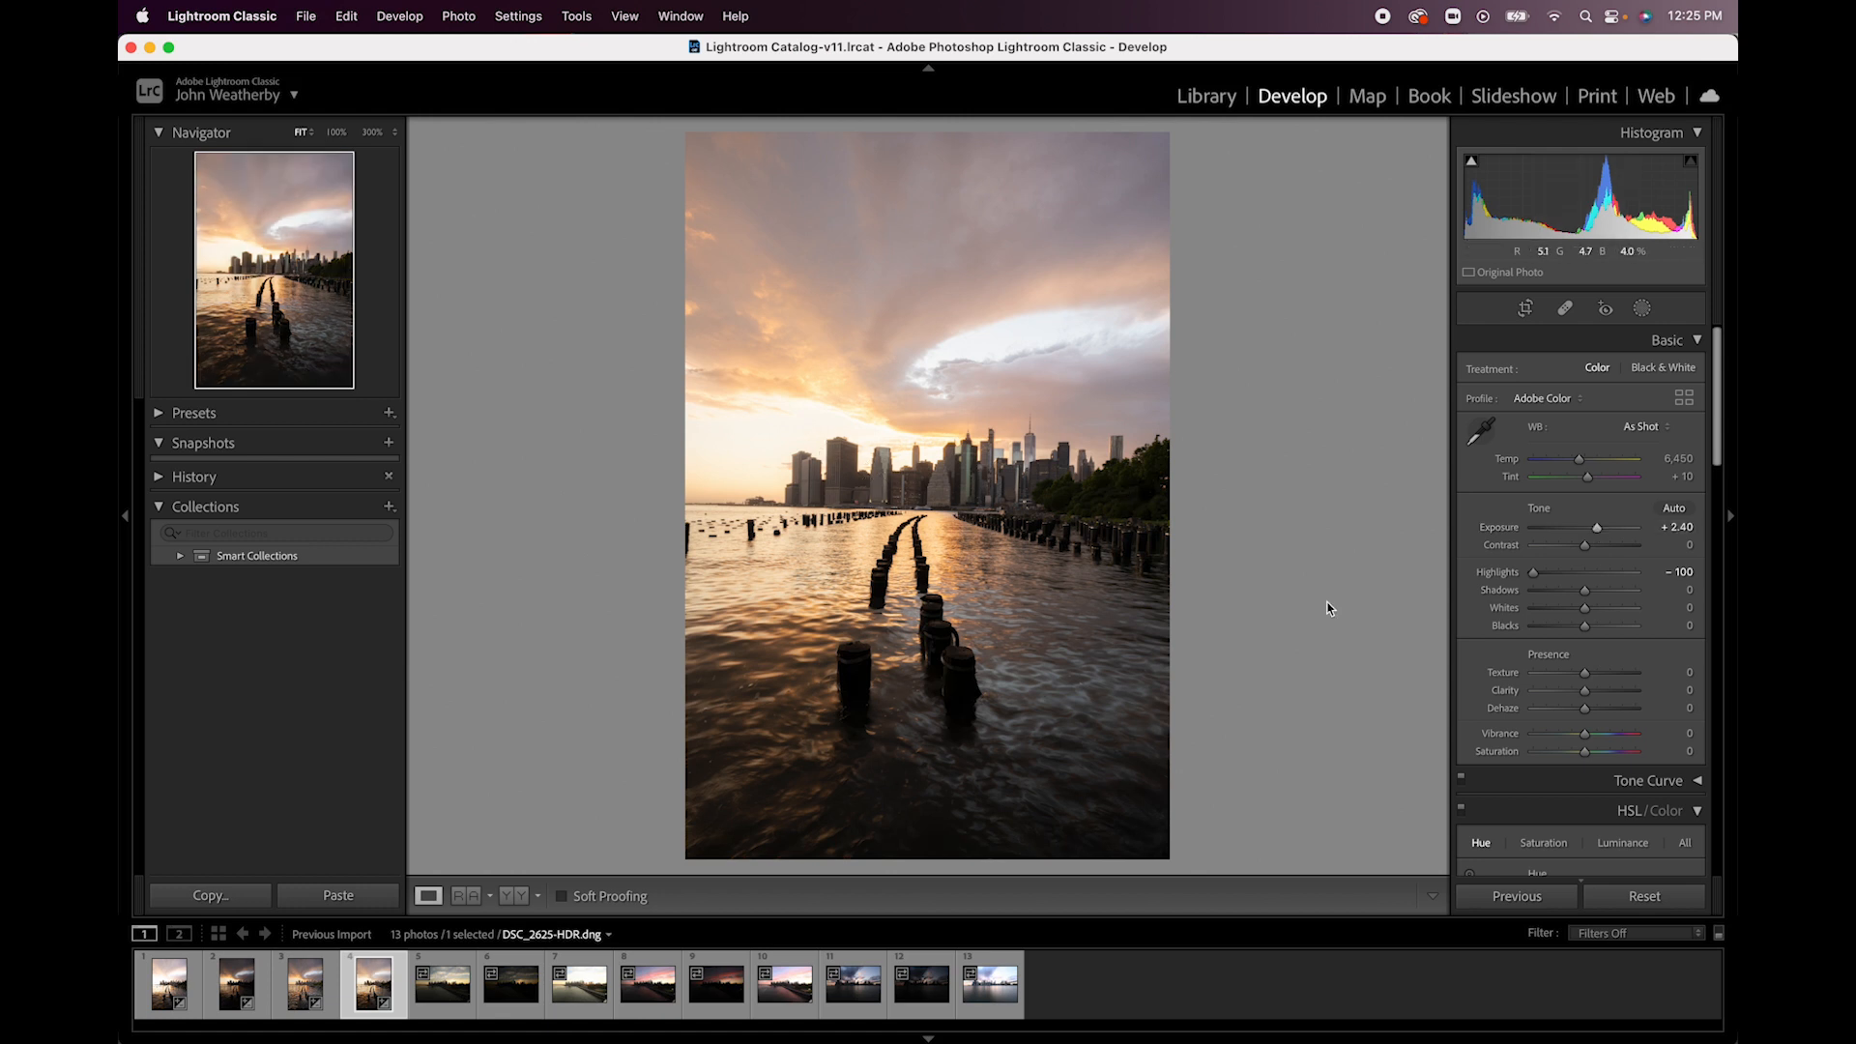
click(1074, 508)
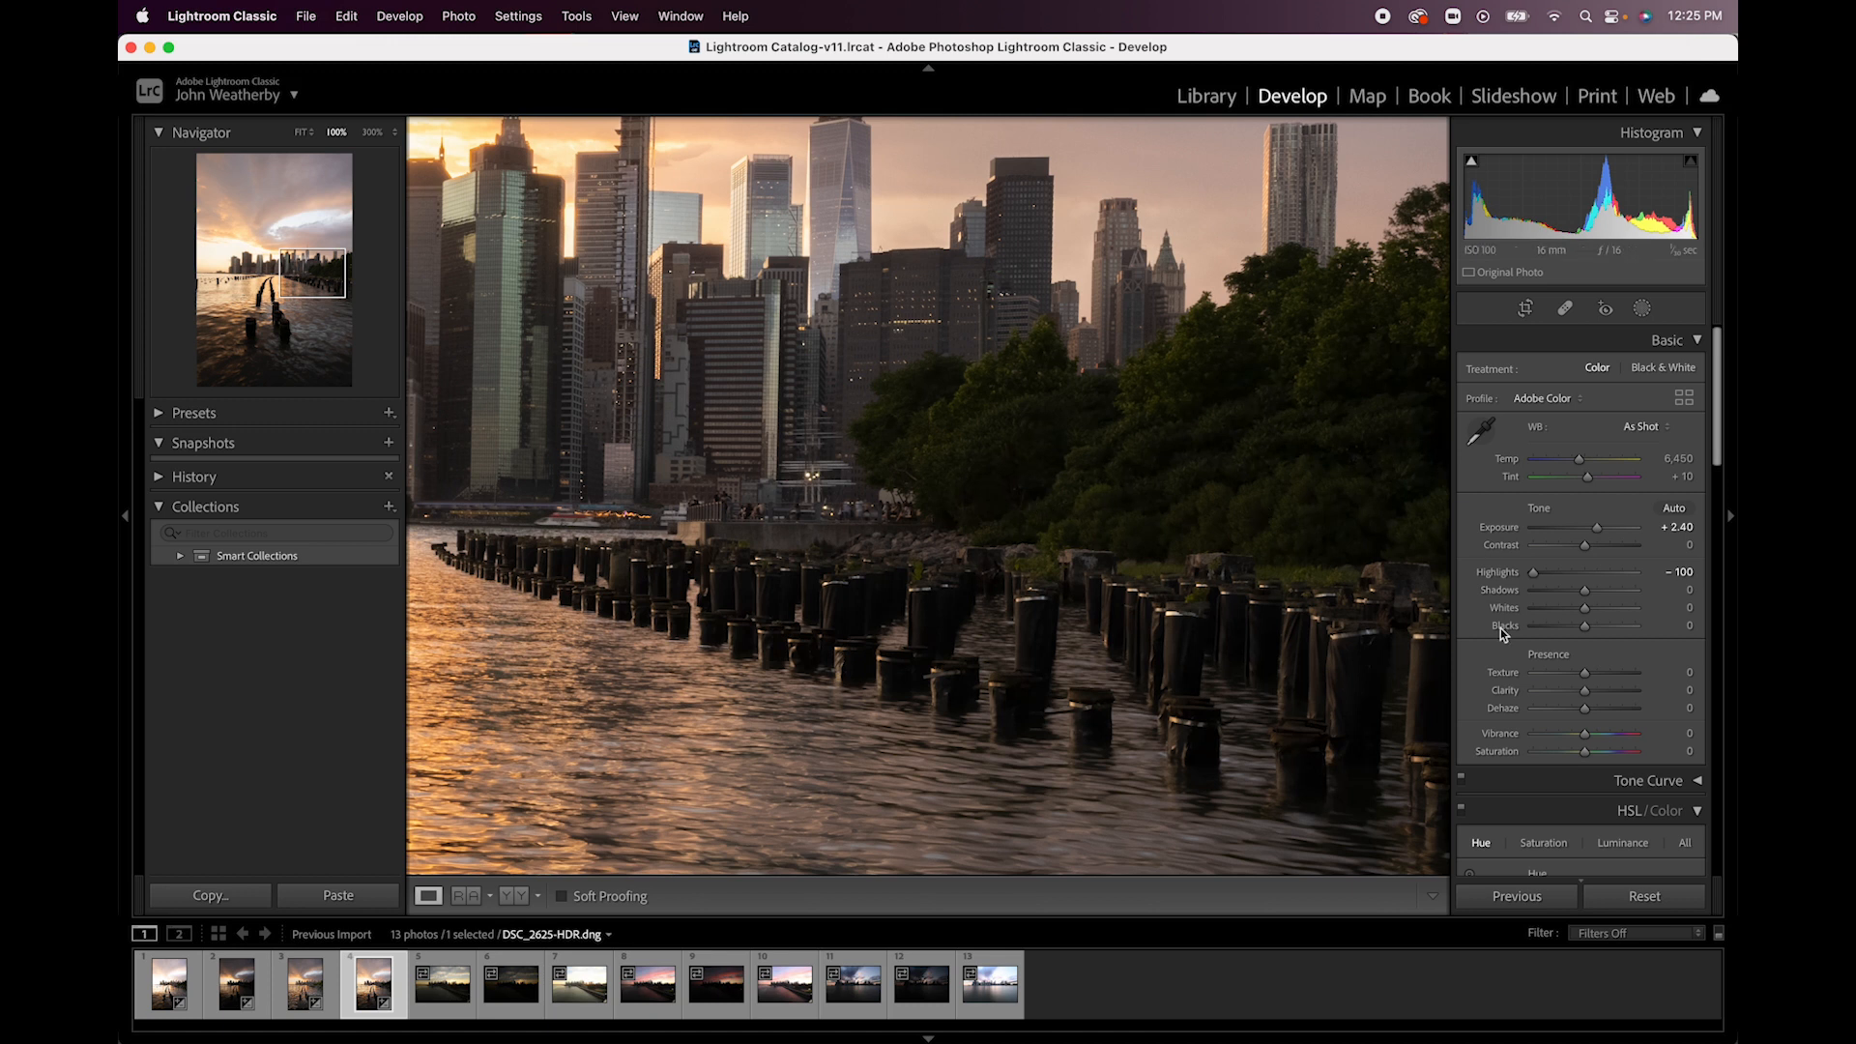
- Try Shadows at +60 while inspecting the buildings and shoreline up close, undo it, and inspect the bright clouds at 200%
drag(1592, 592, 1616, 589)
drag(757, 468, 1144, 531)
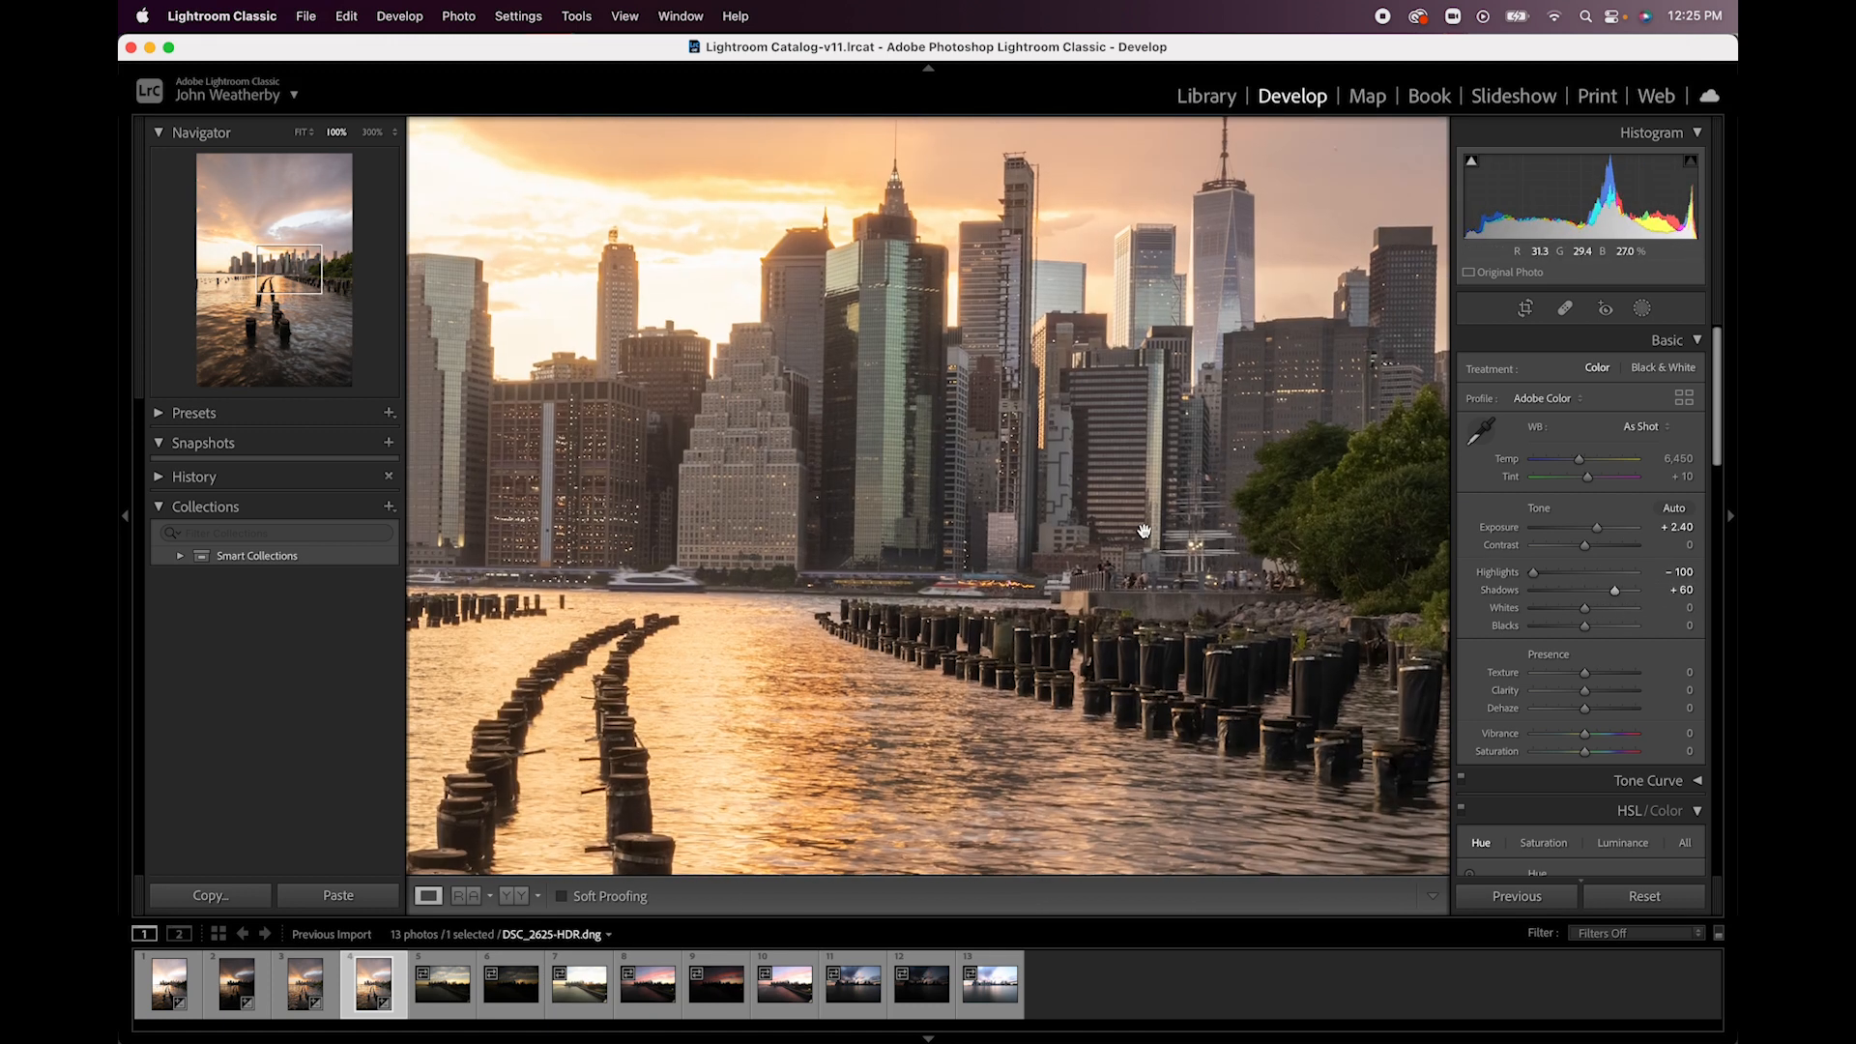
key(super+equal)
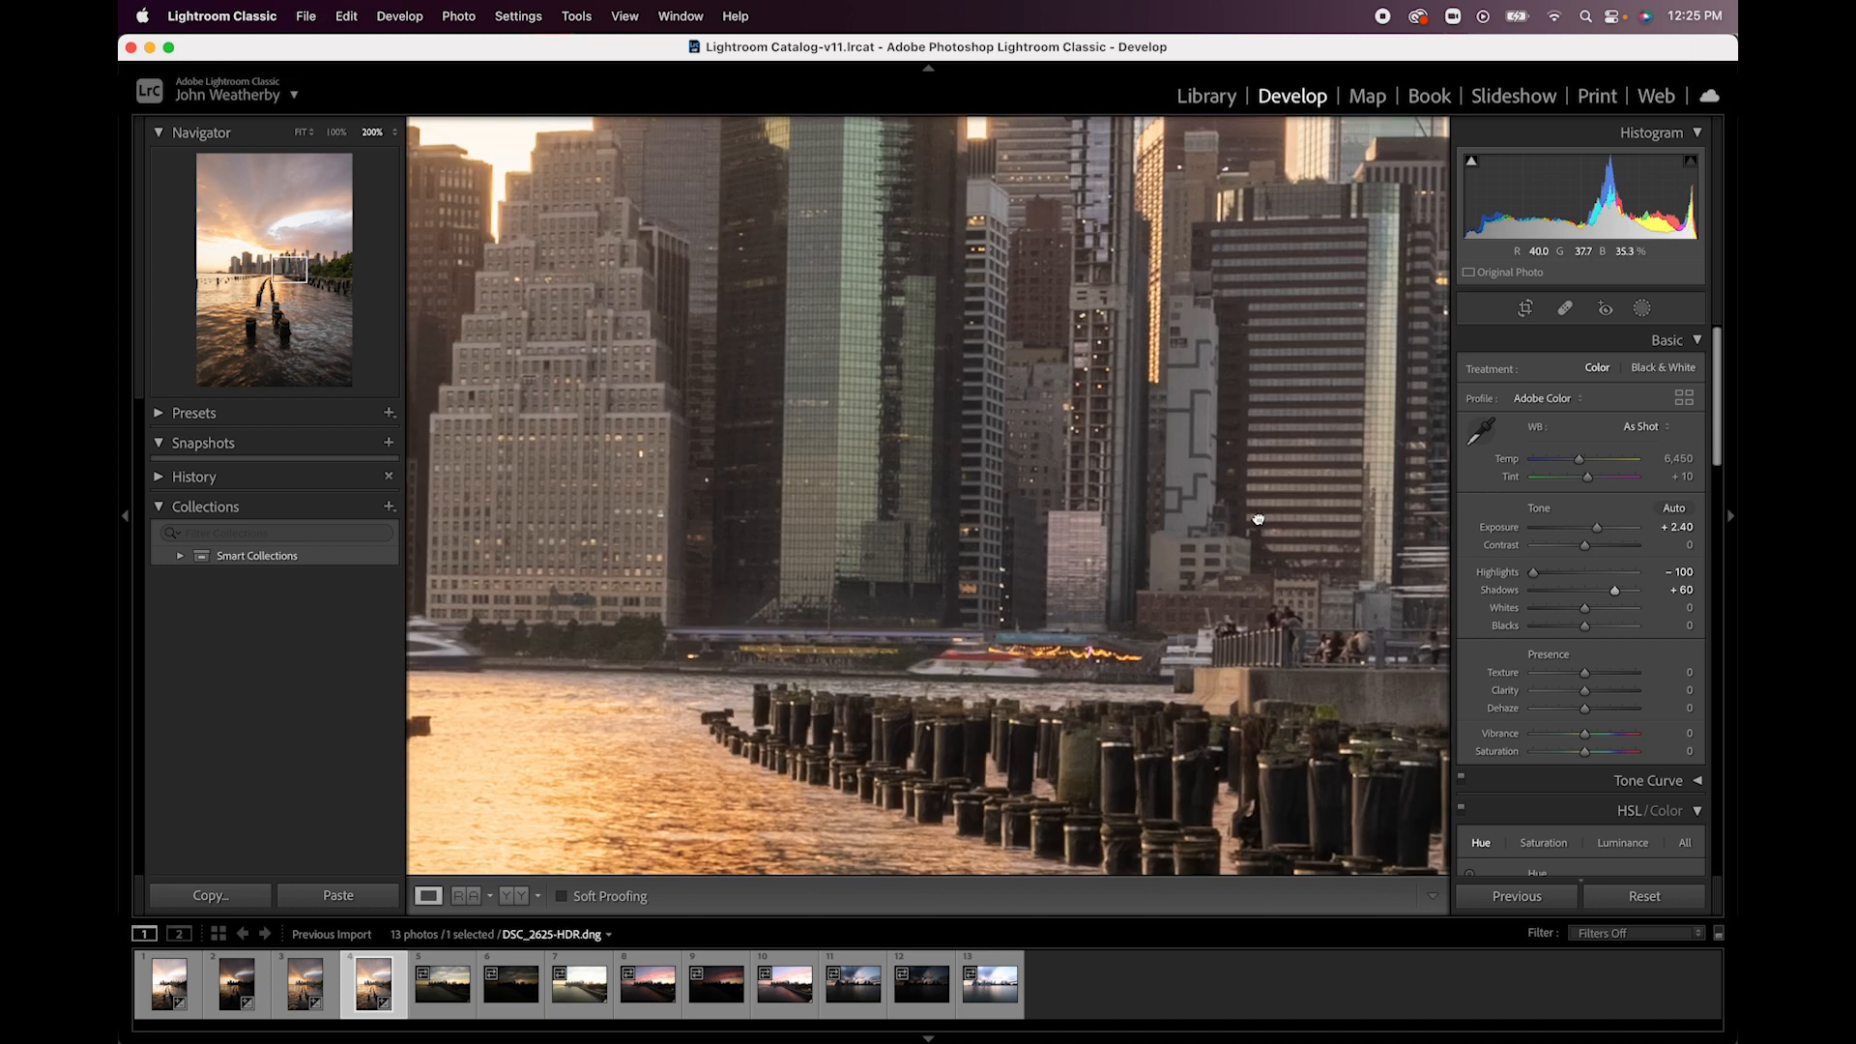
drag(1258, 519, 760, 550)
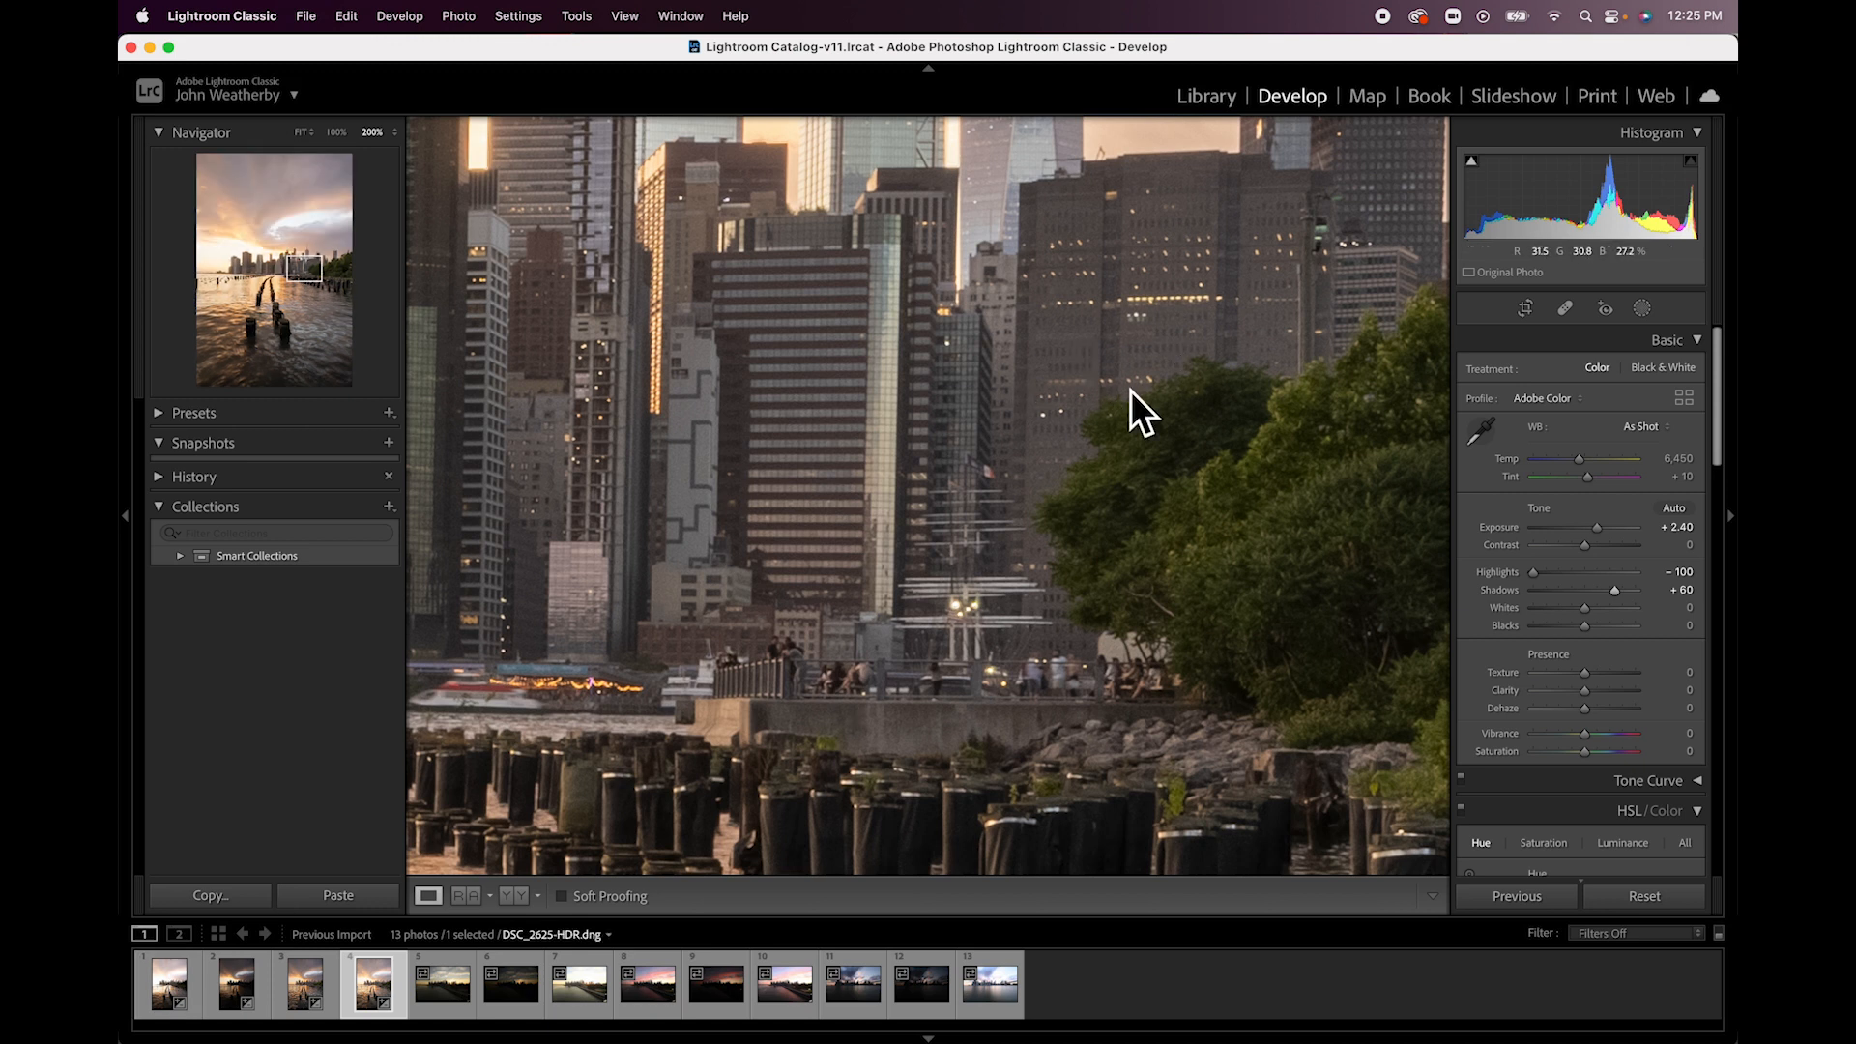
click(1179, 433)
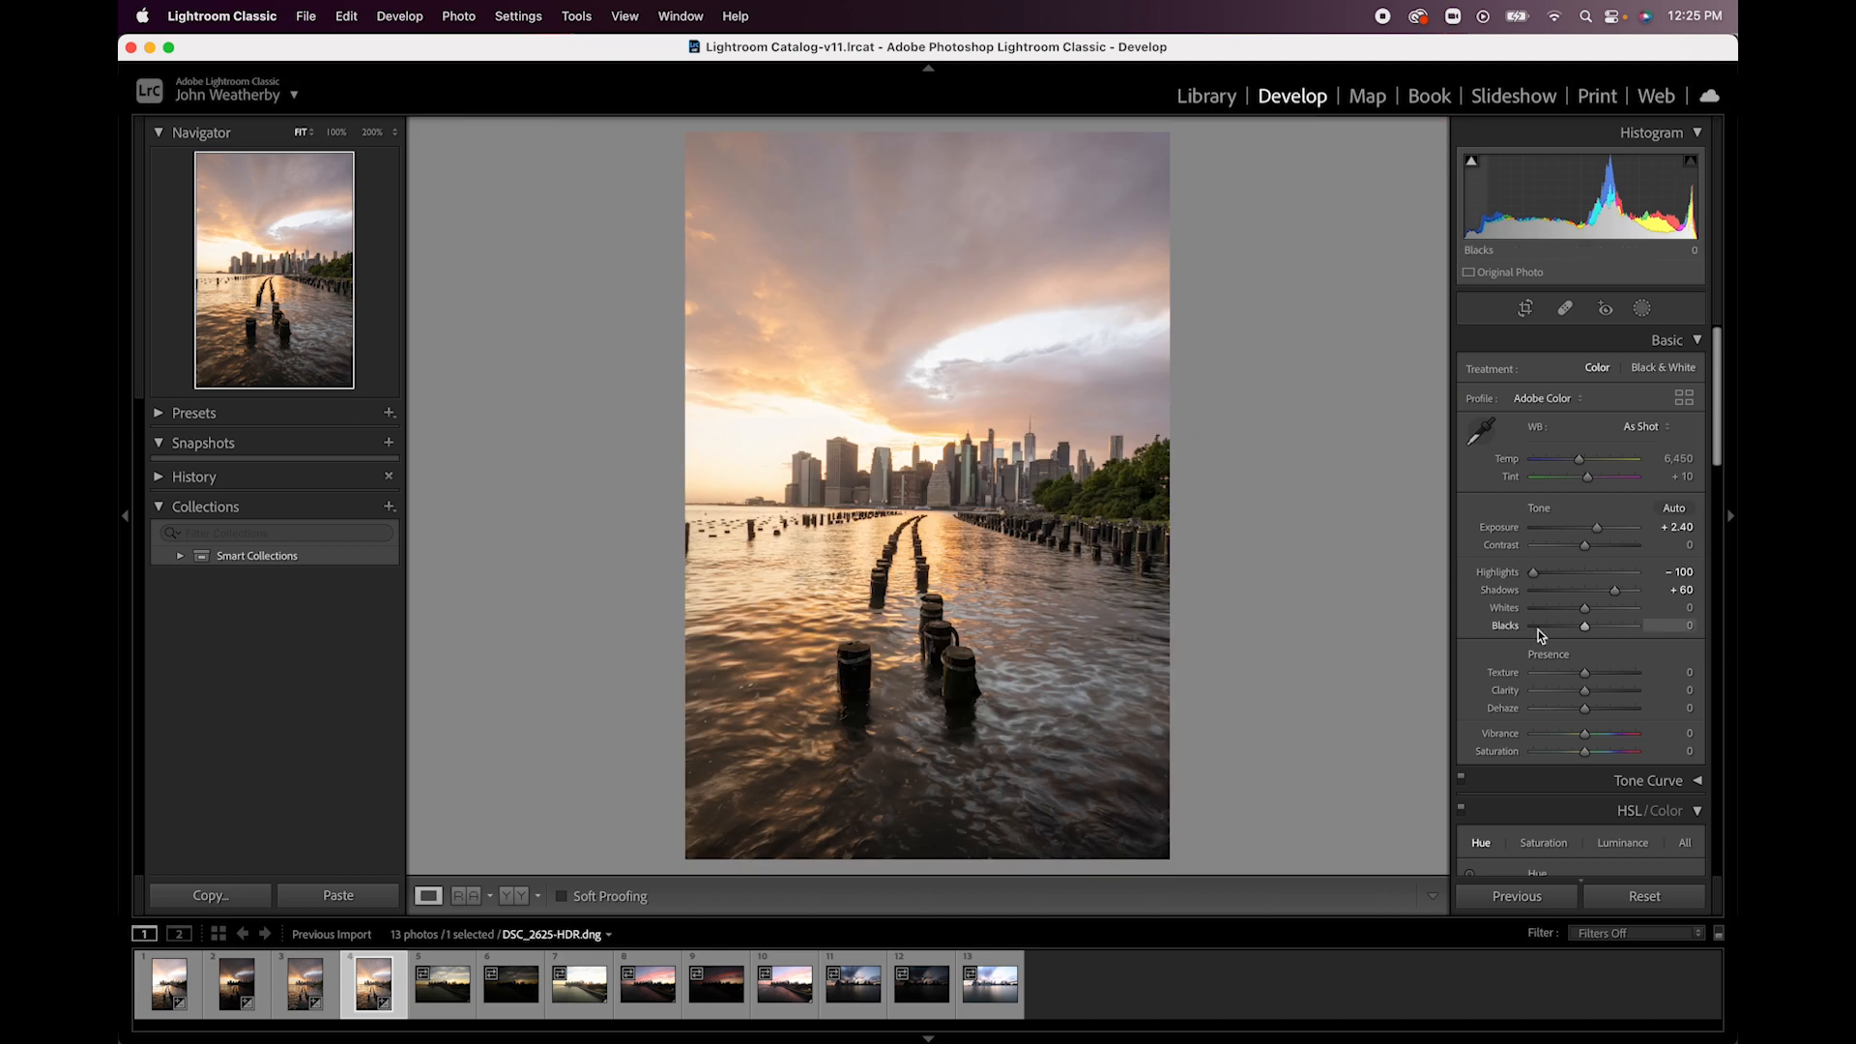
key(super+z)
click(984, 373)
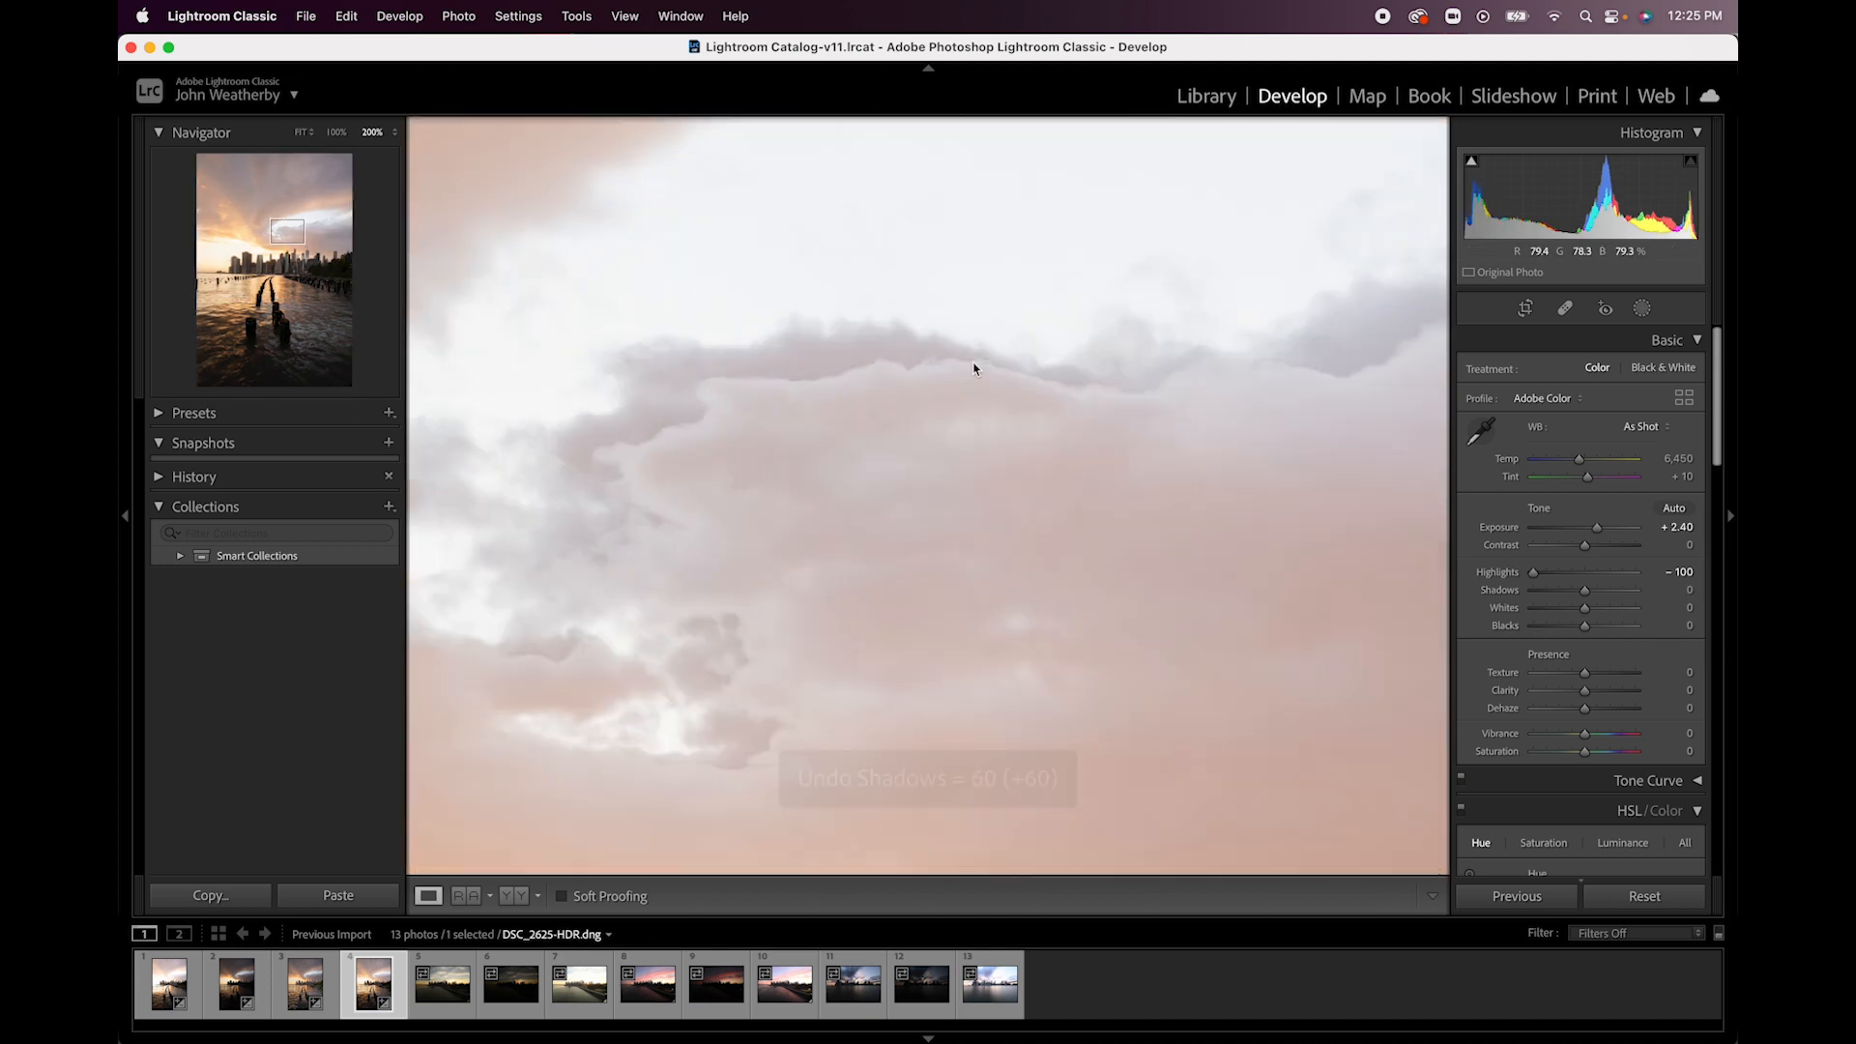
click(971, 452)
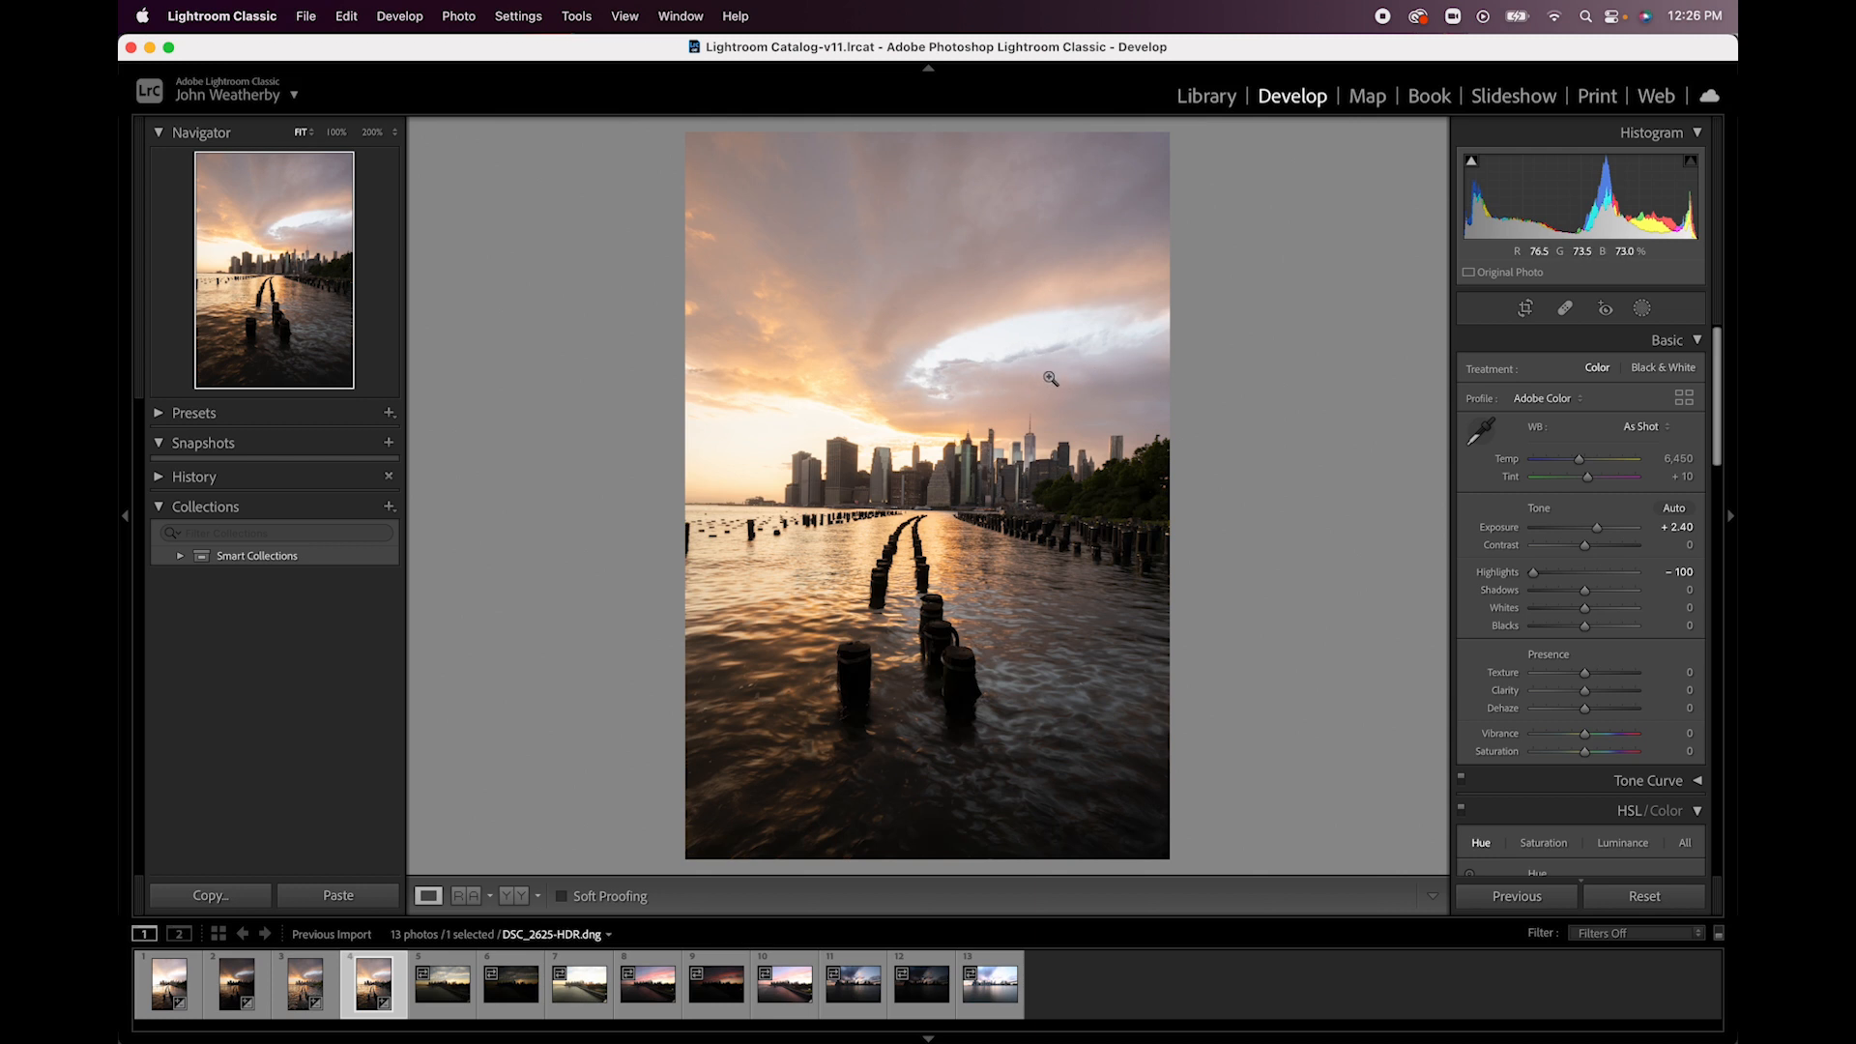
- Reset Exposure, Highlights and Shadows of the darkest exposure, DSC_2625.NEF, to 0
click(312, 994)
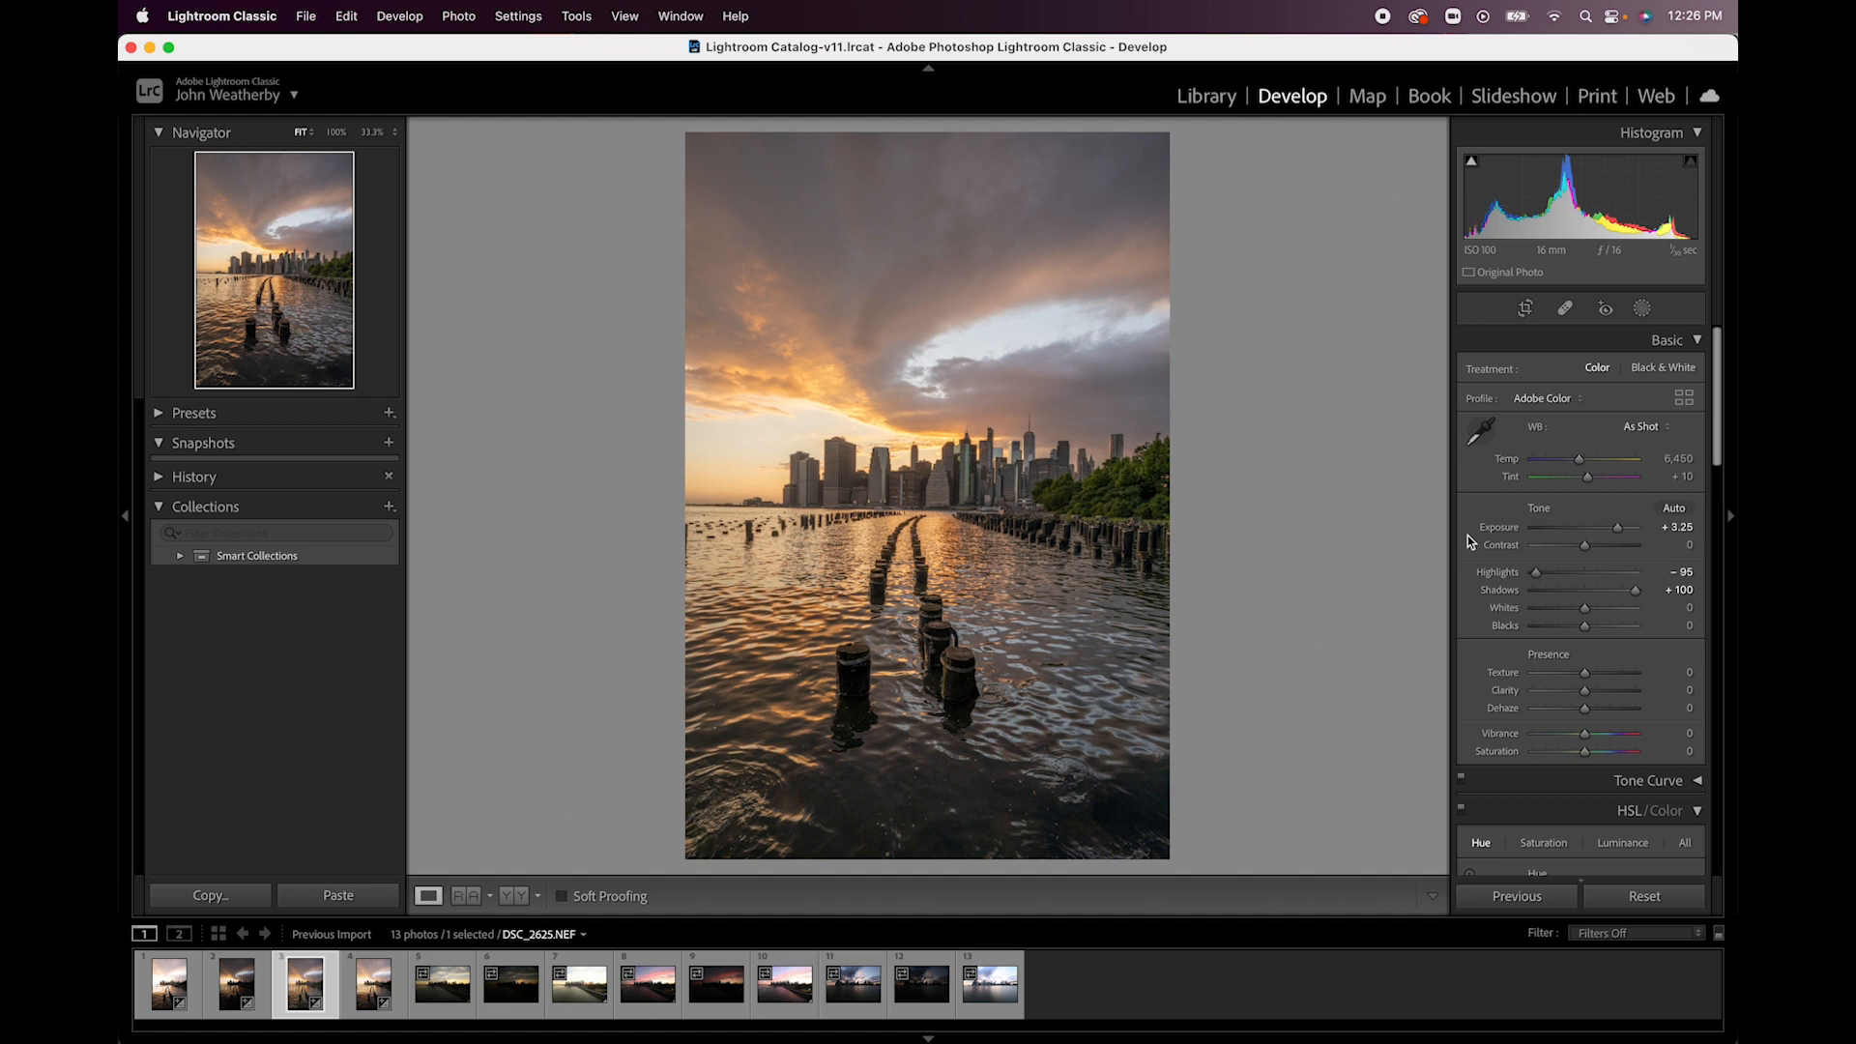
double_click(1615, 527)
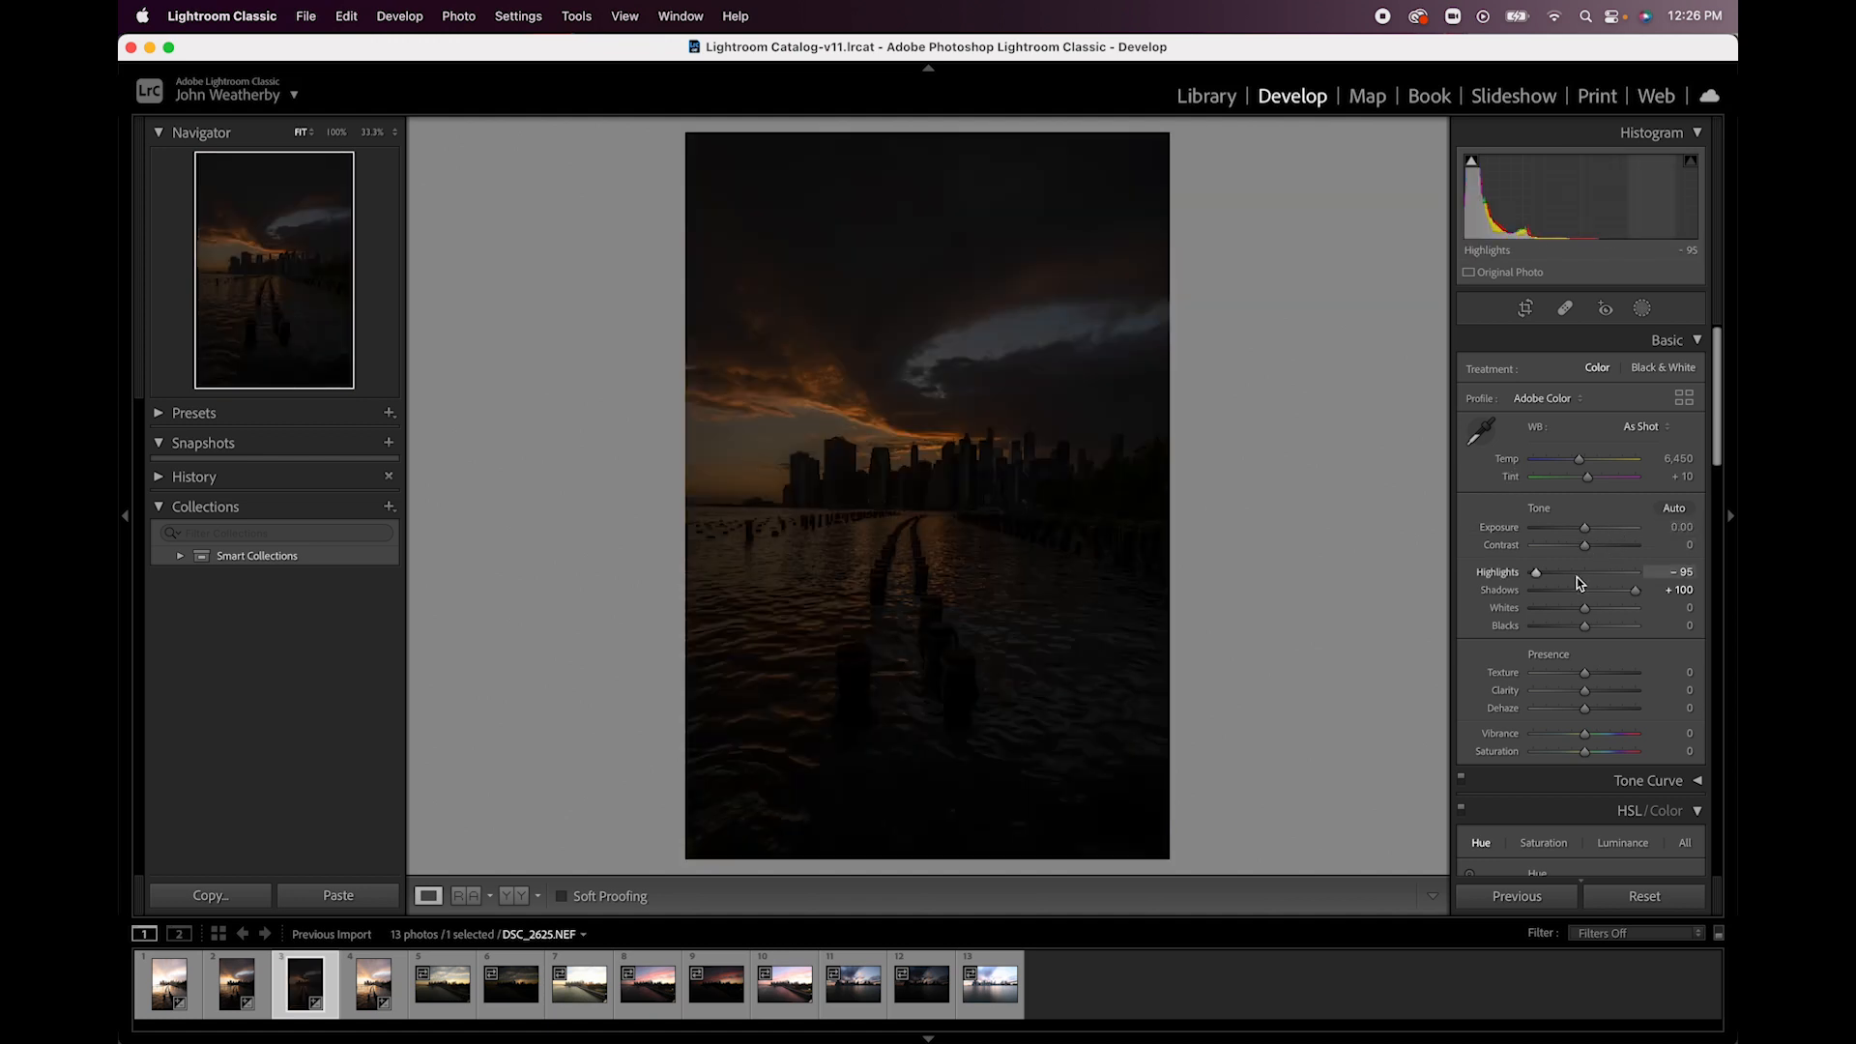
double_click(1535, 576)
double_click(1637, 590)
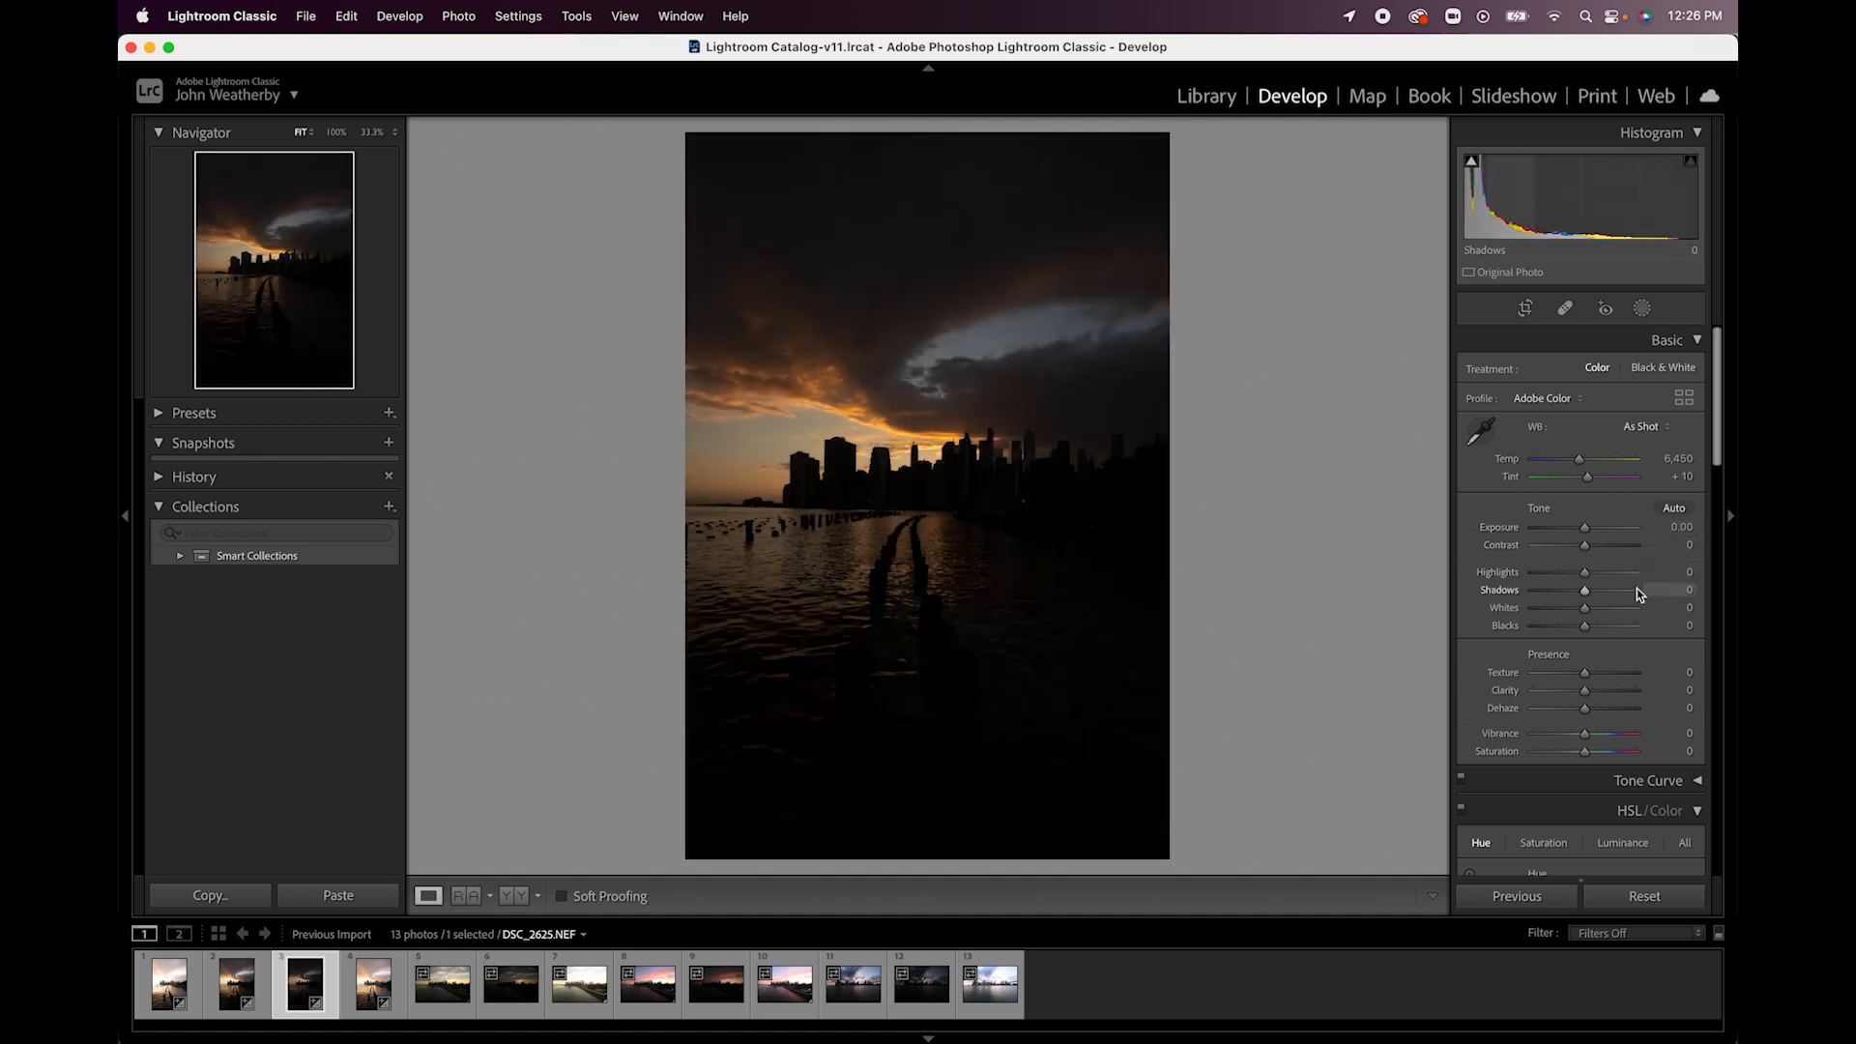
- Set the brightest exposure, DSC_2623.NEF, to Exposure +1.00, Shadows +23 and Highlights -100
click(169, 985)
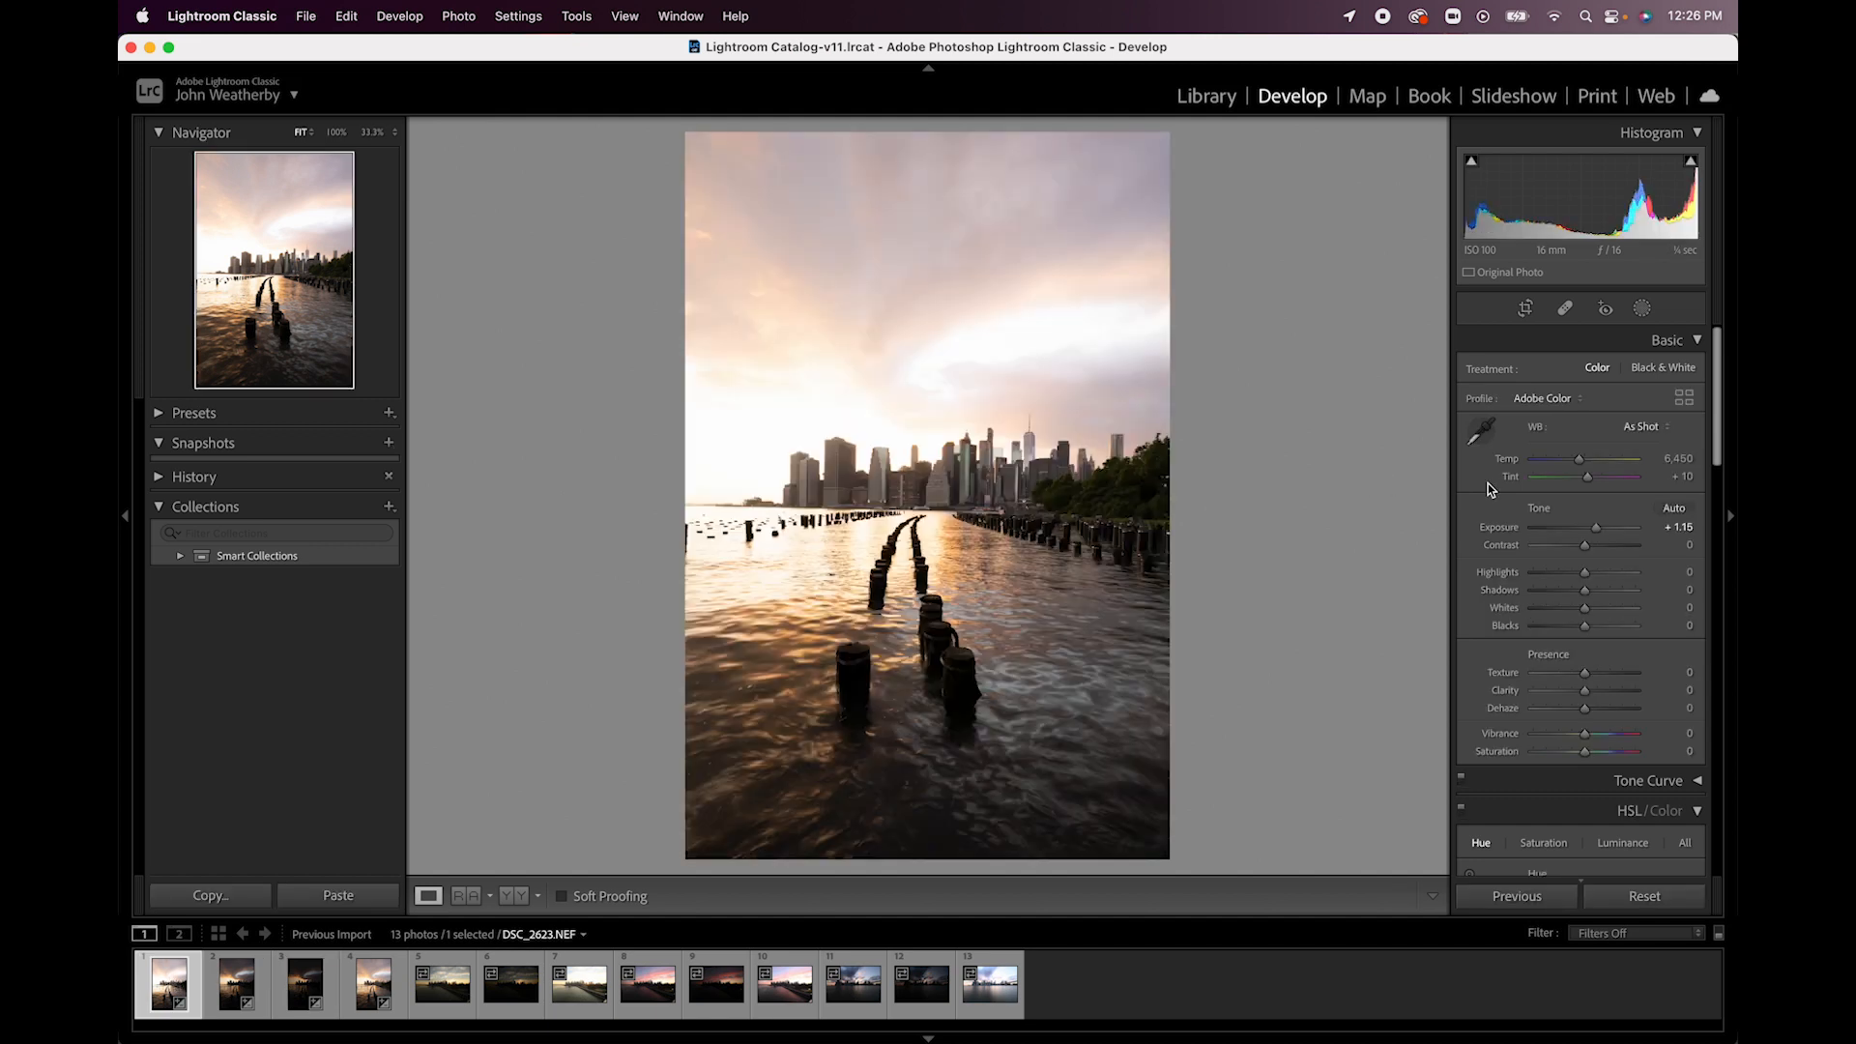
double_click(1597, 530)
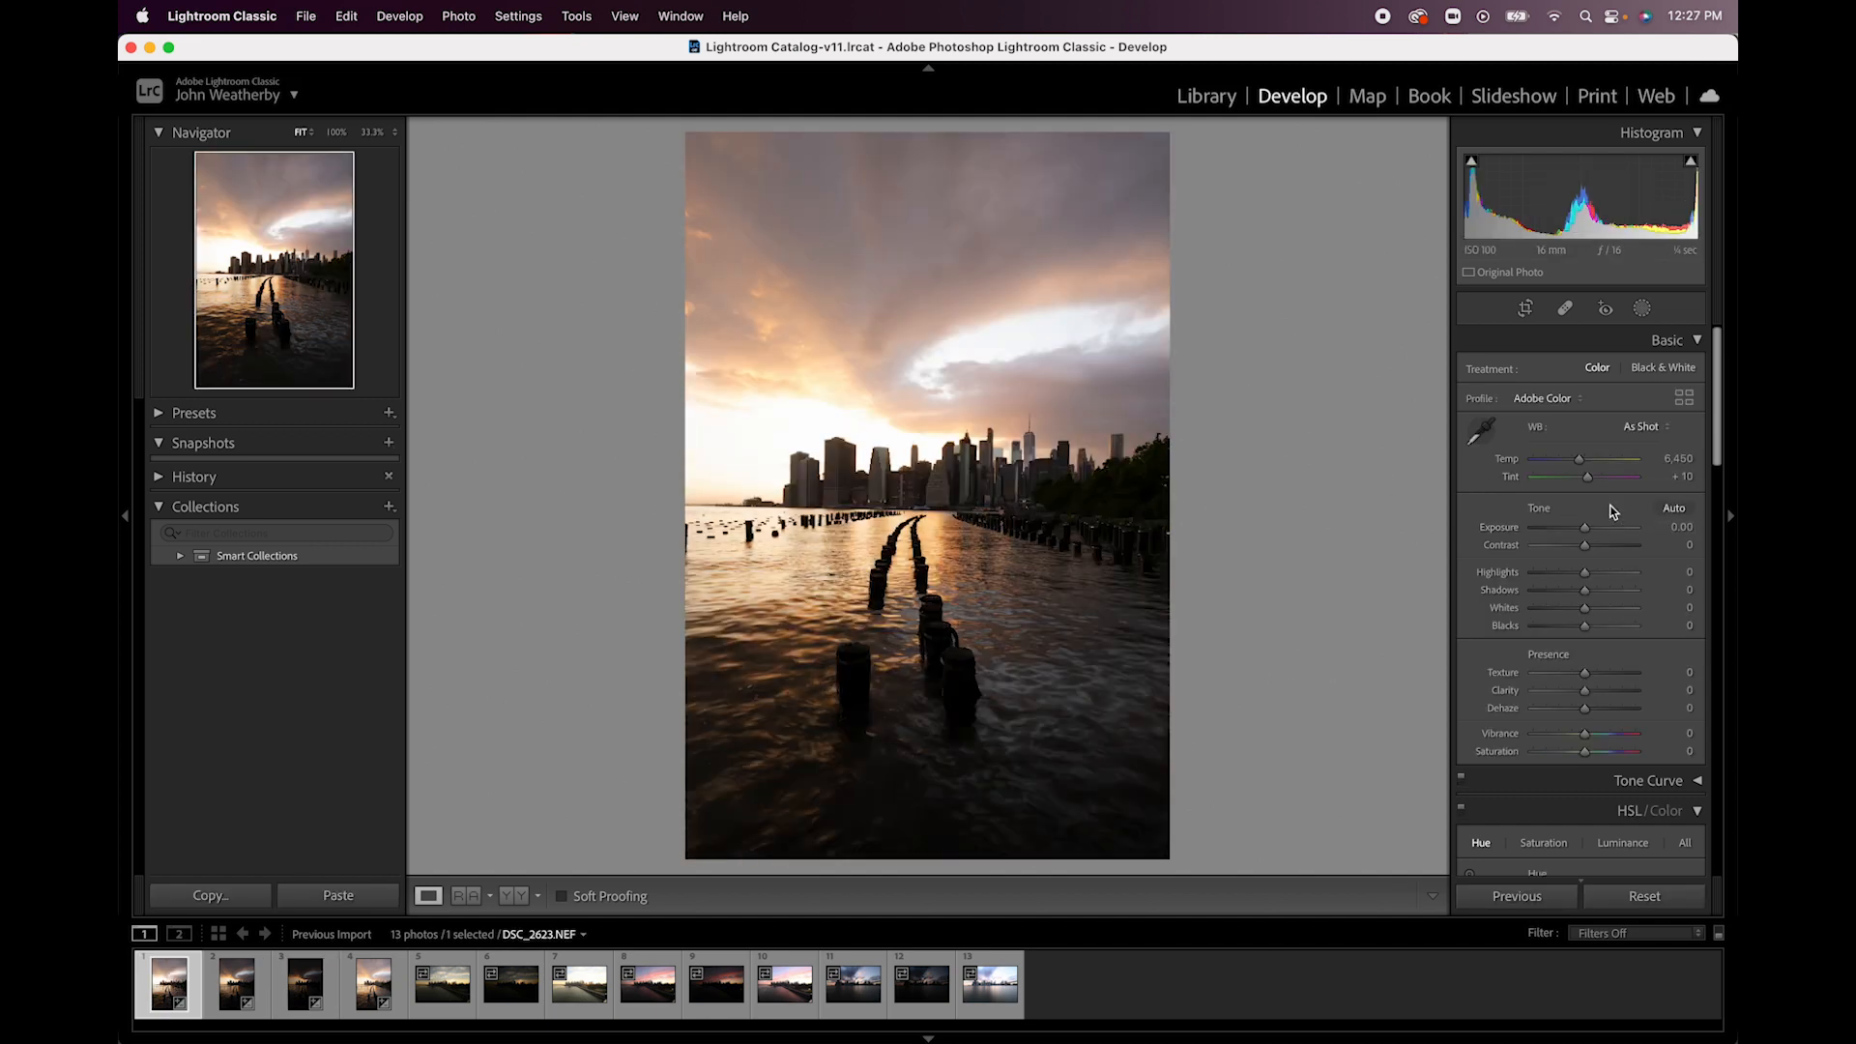
drag(1583, 526, 1596, 592)
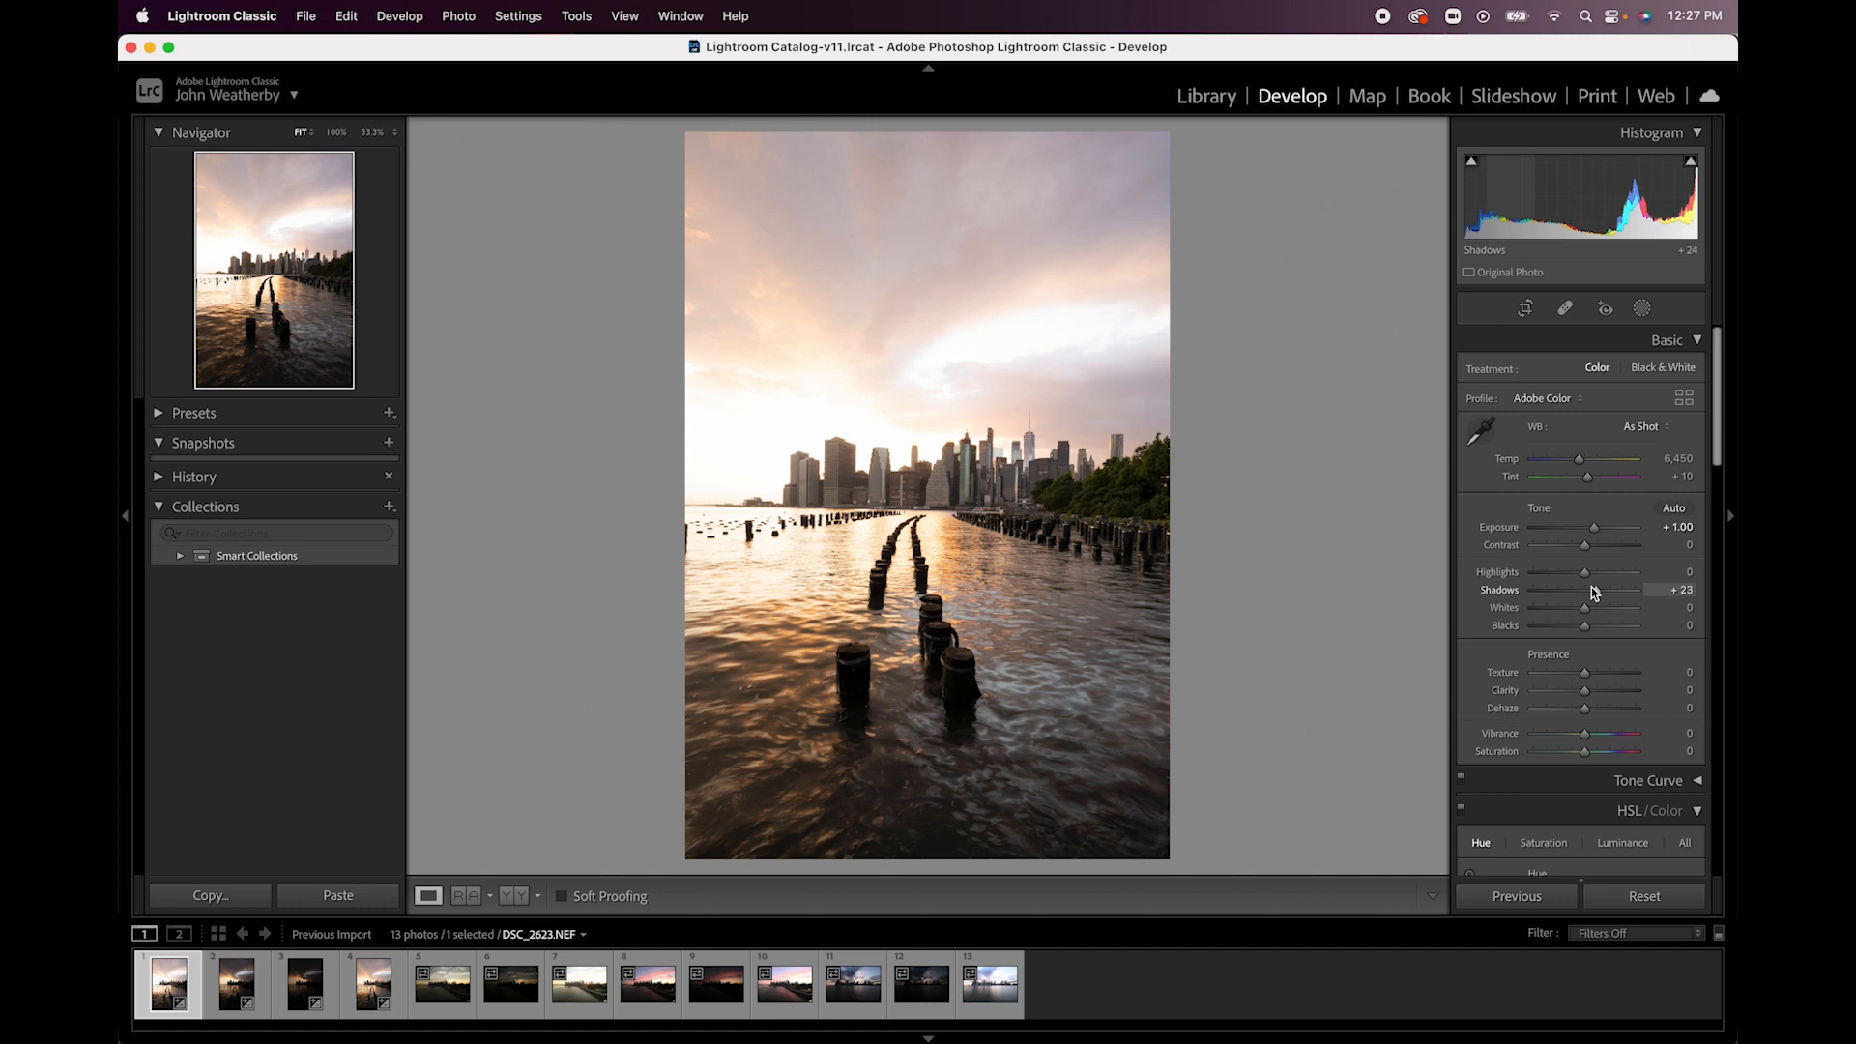
drag(1585, 572, 1531, 574)
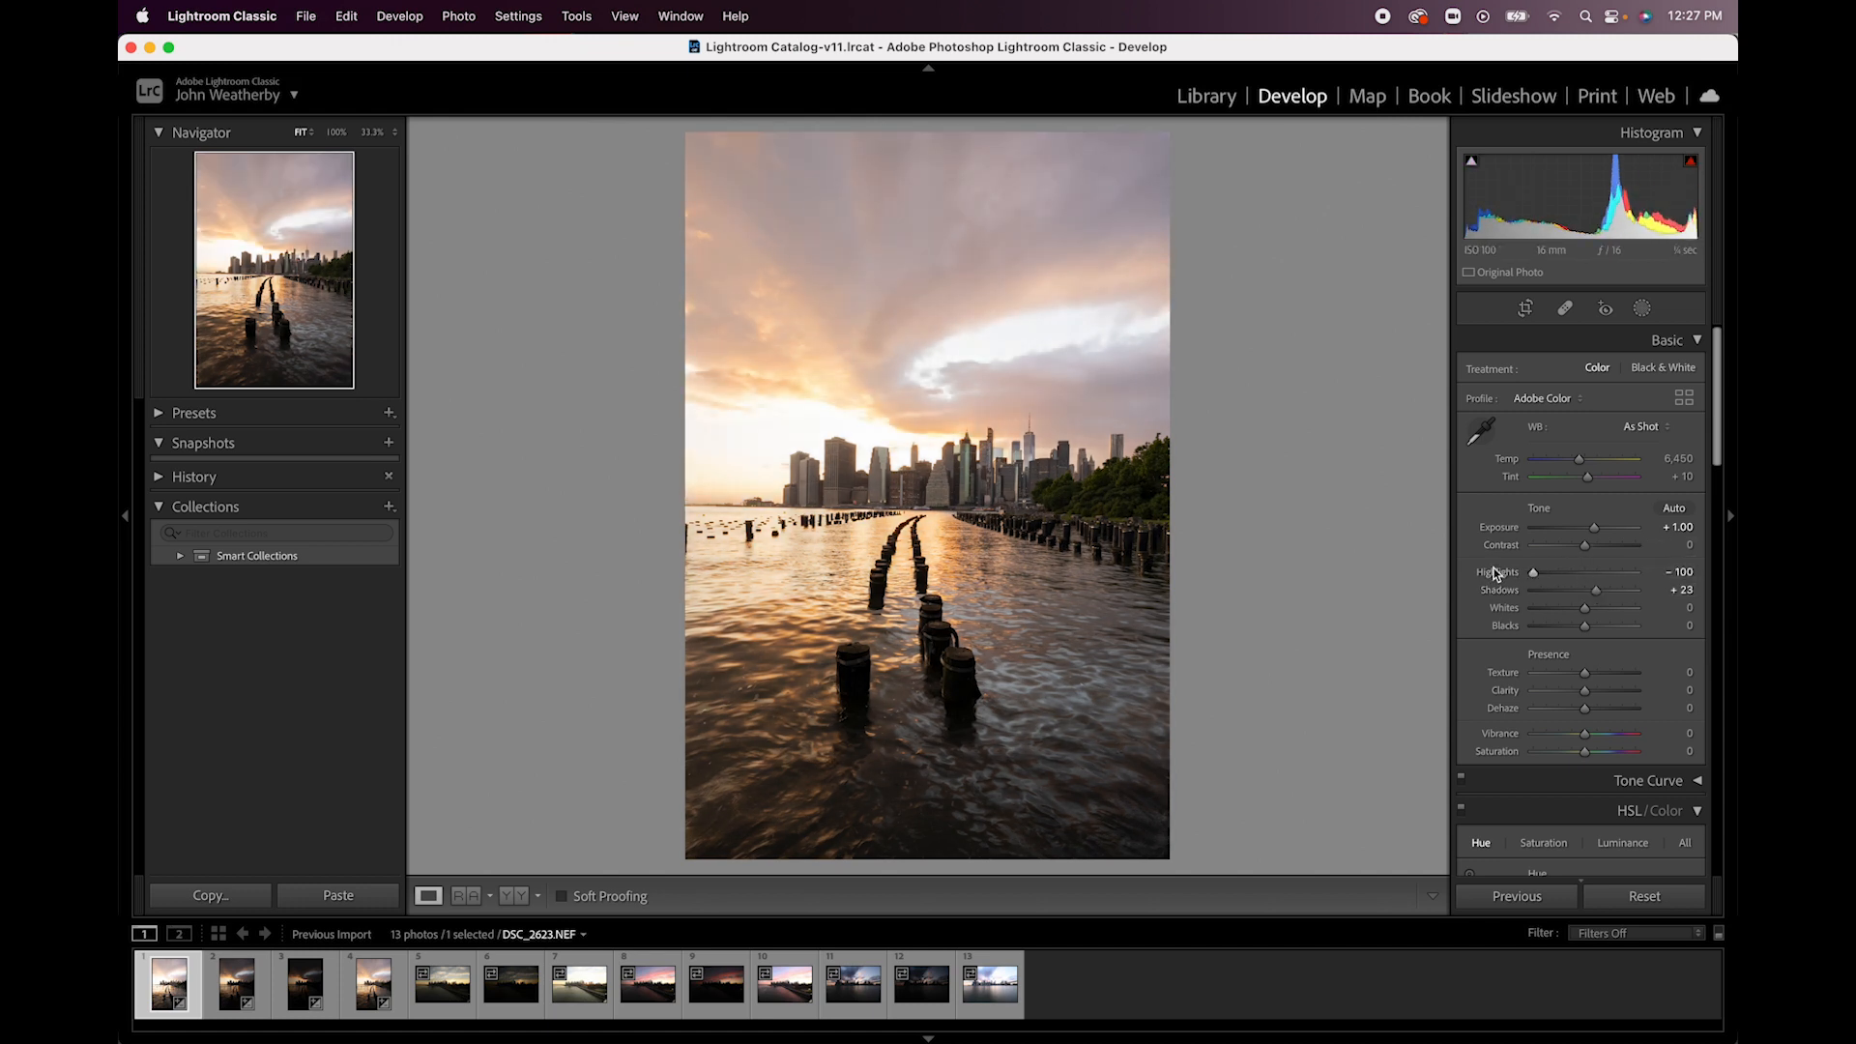
- Compare the skyline and bright sky of the adjusted brightest photo with the darkest exposure, and return to DSC_2623.NEF
click(1104, 505)
click(1107, 507)
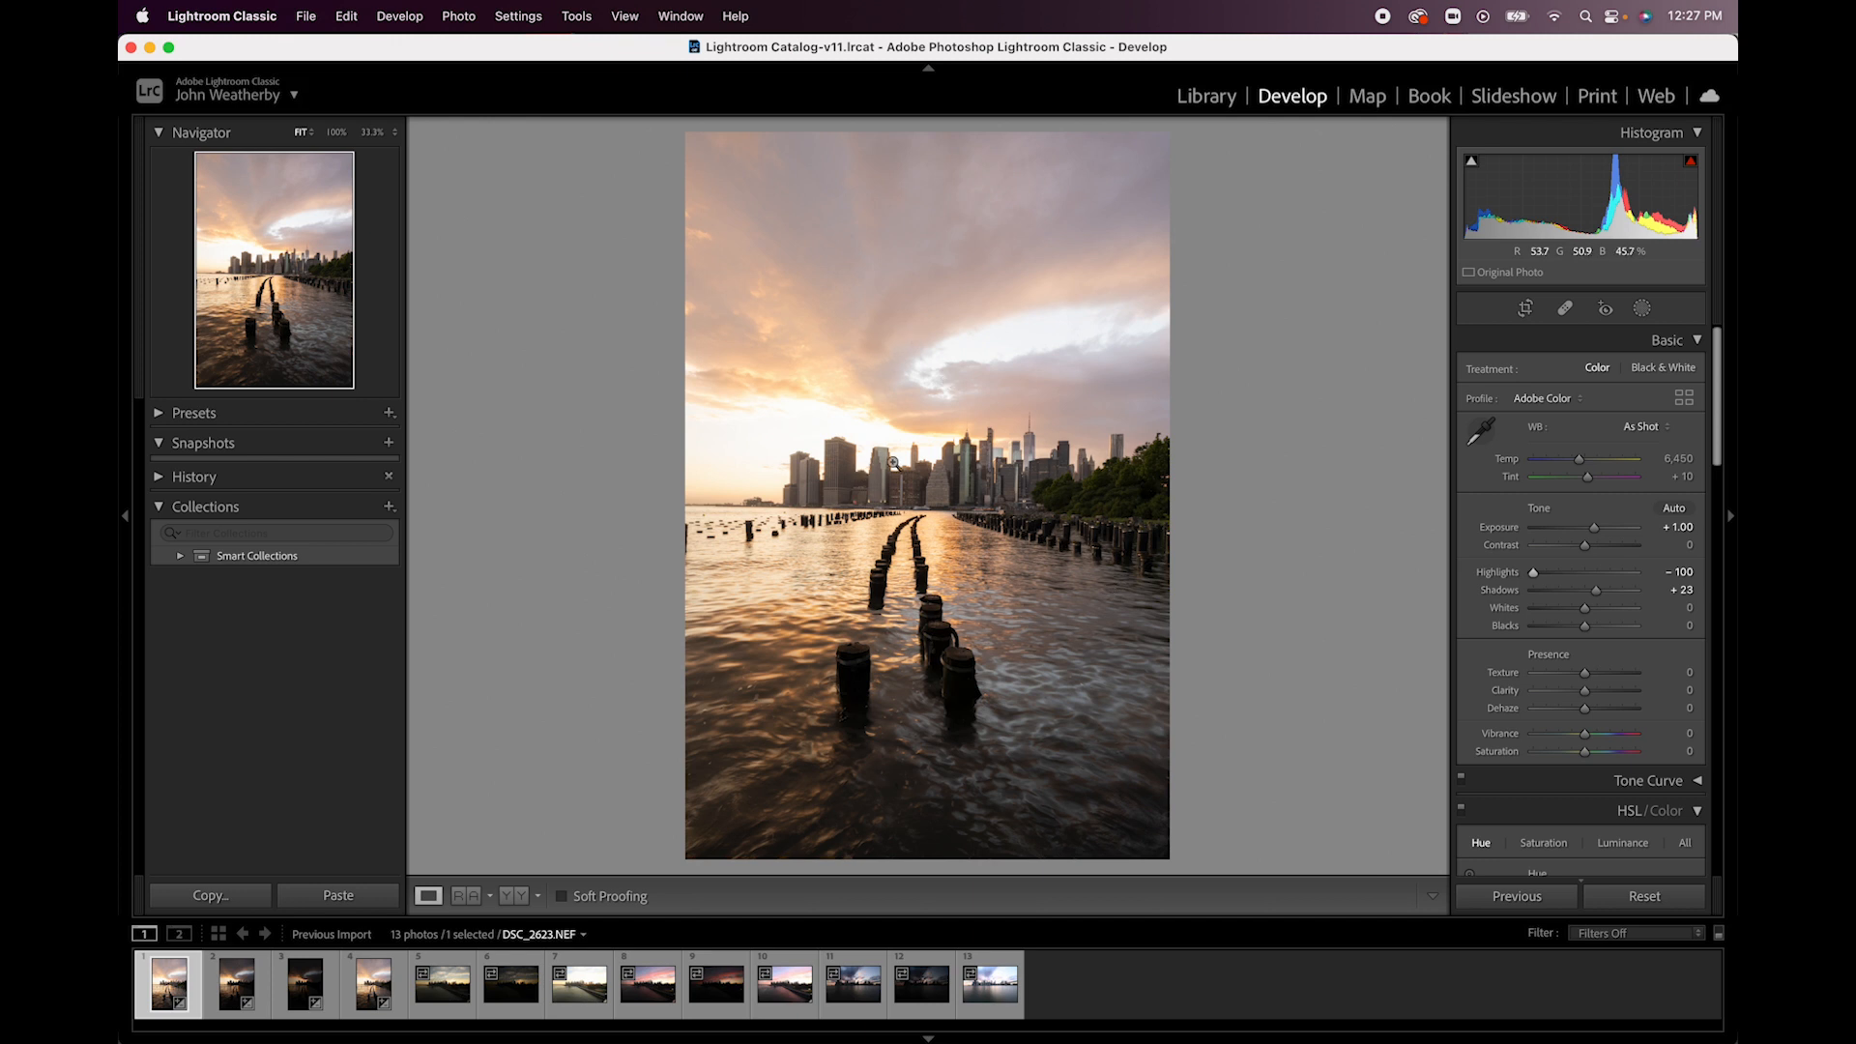
click(864, 432)
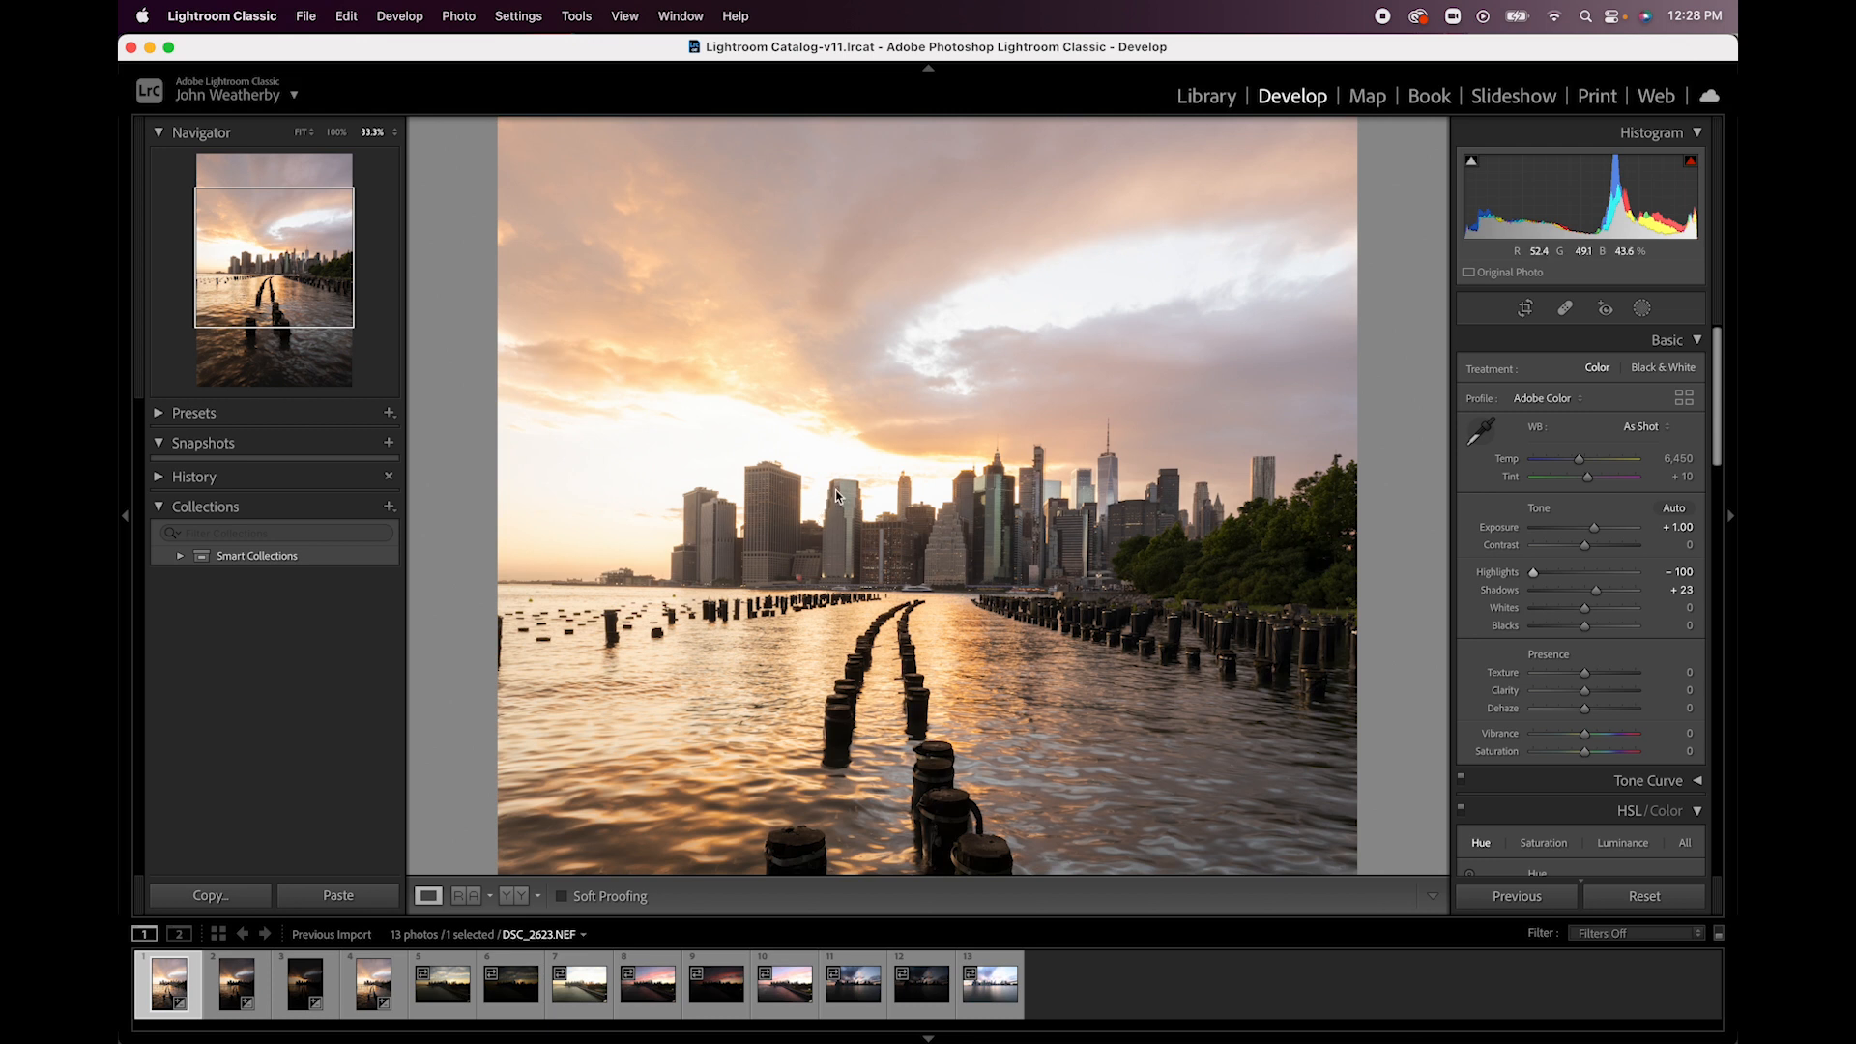
key(Right)
key(Right)
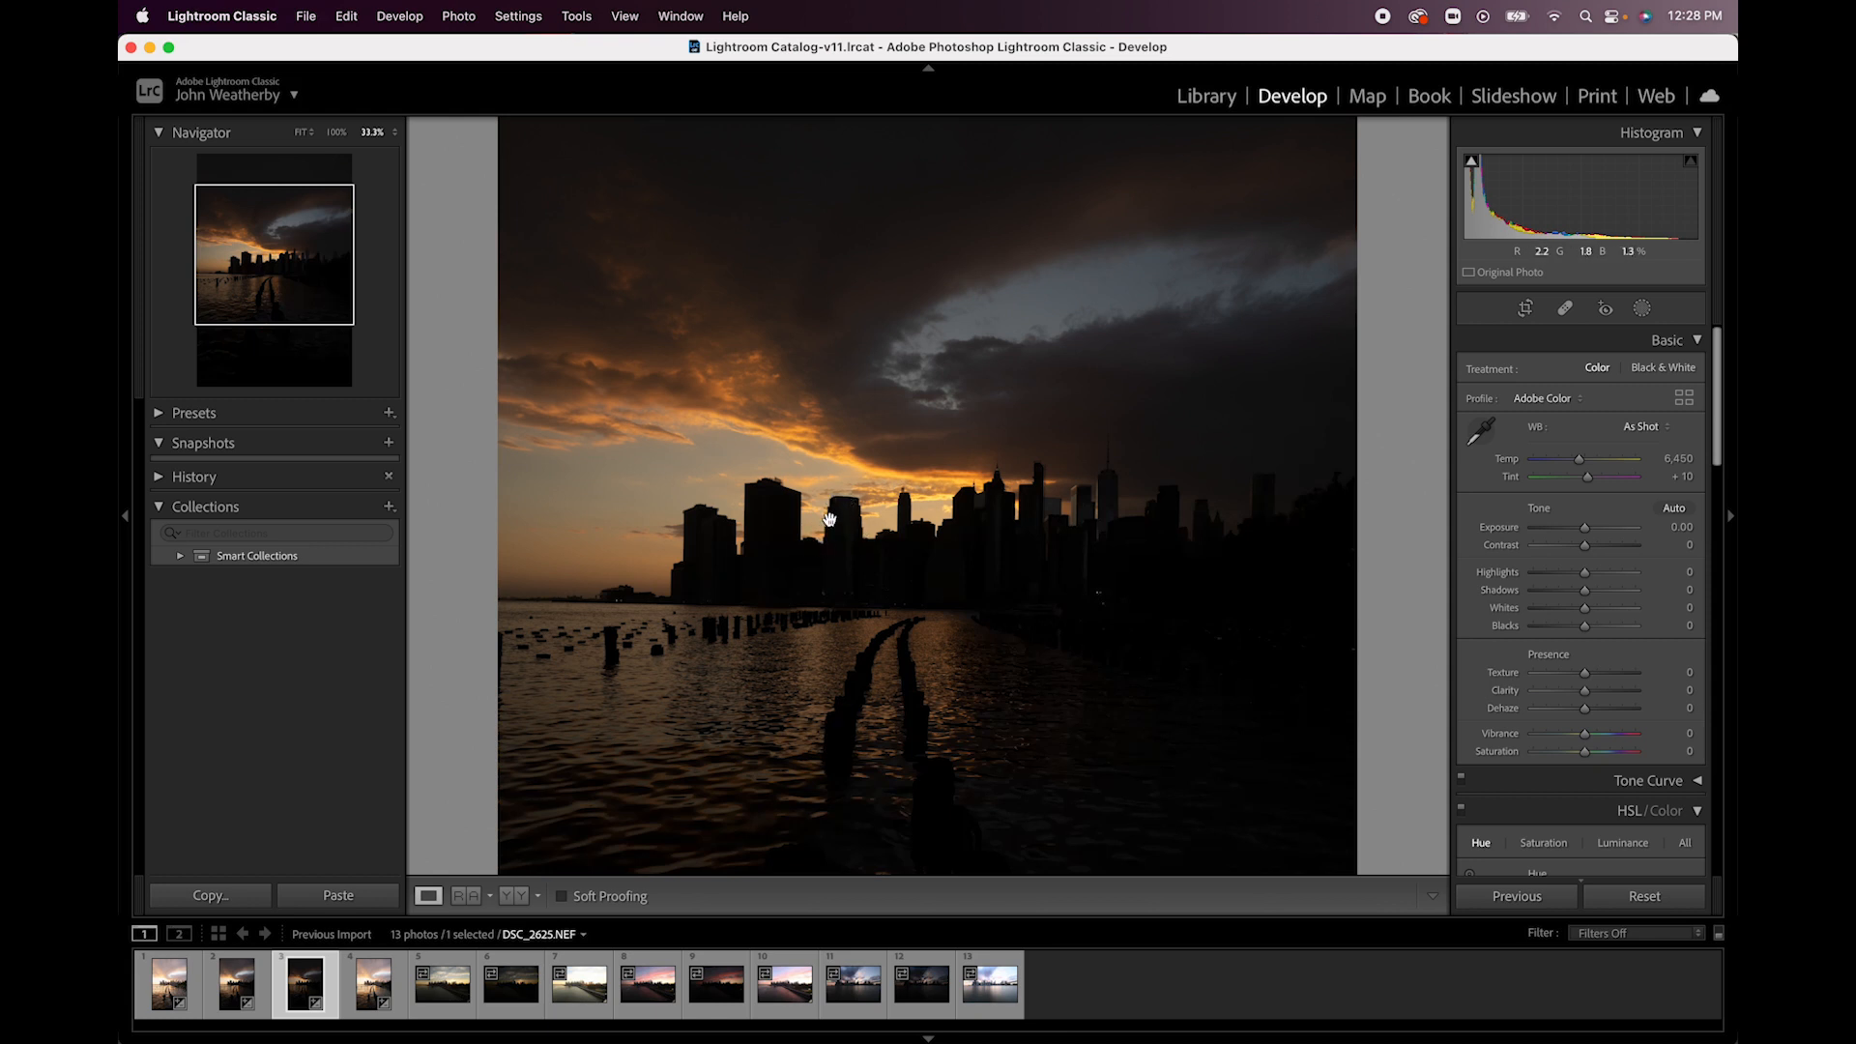
click(876, 538)
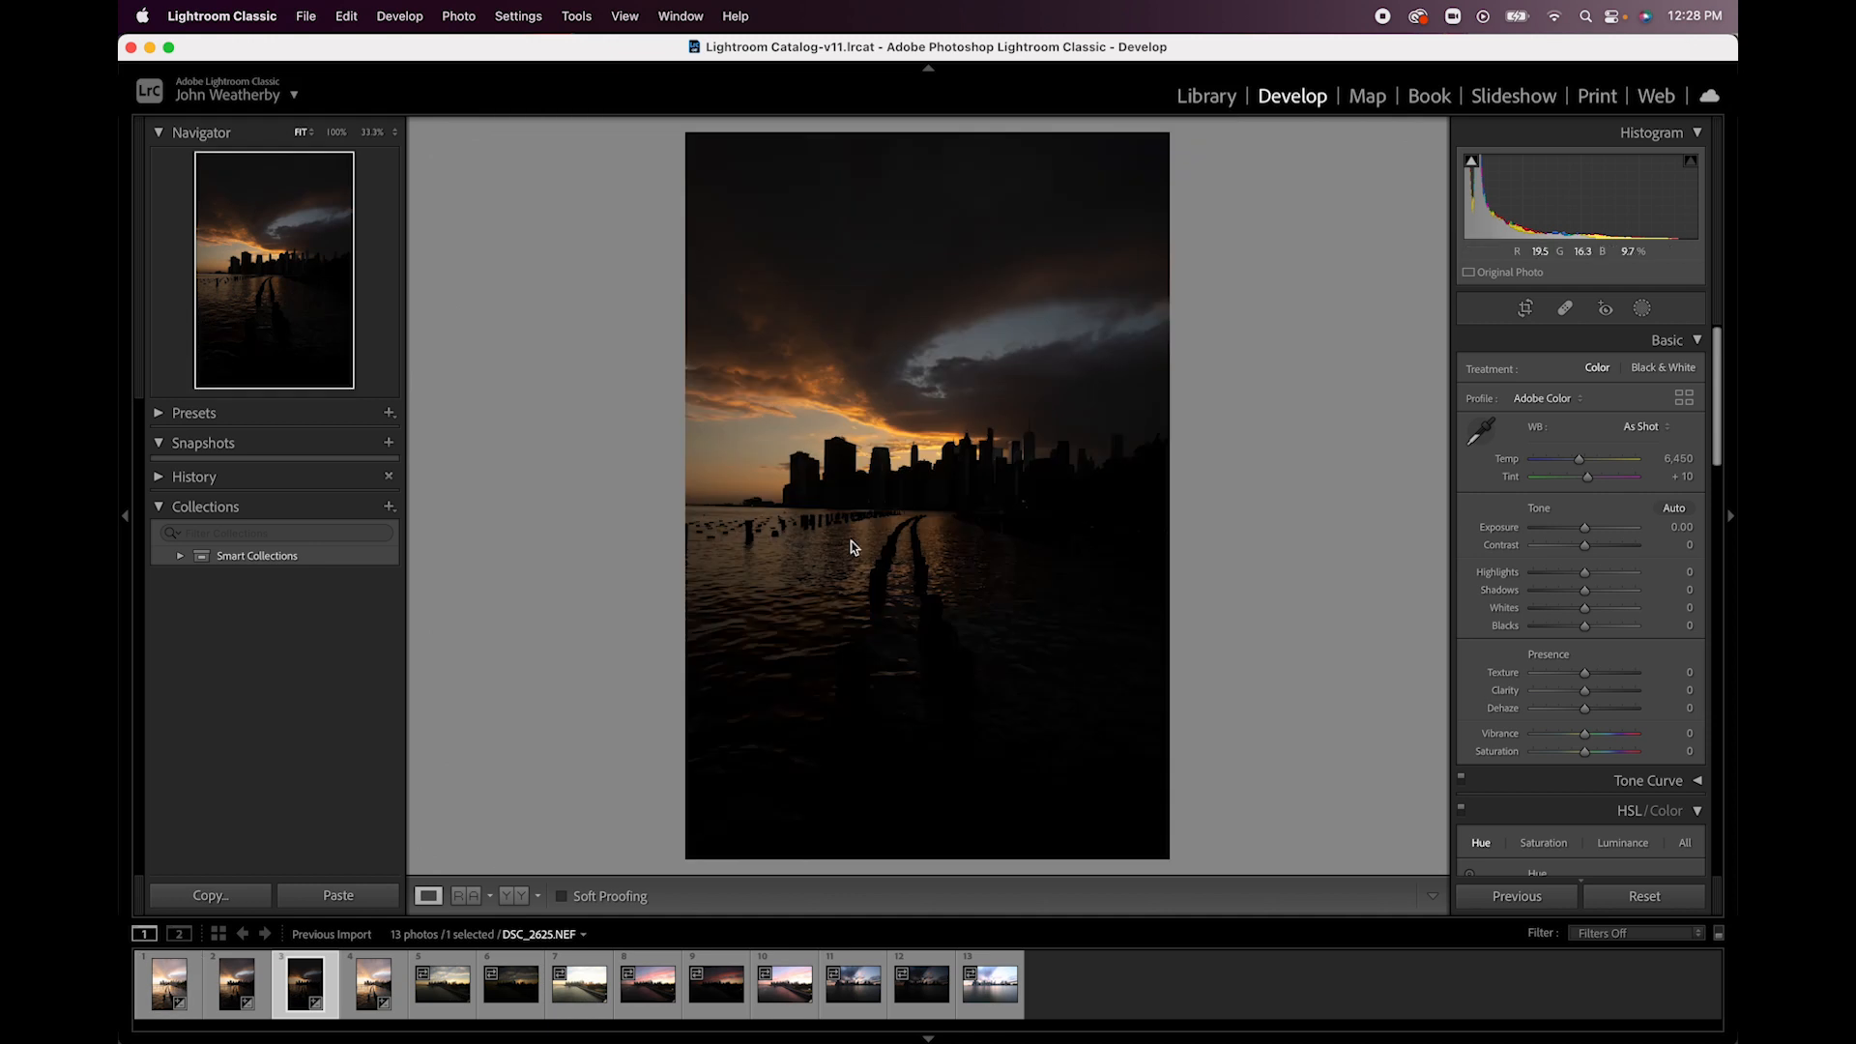
click(172, 991)
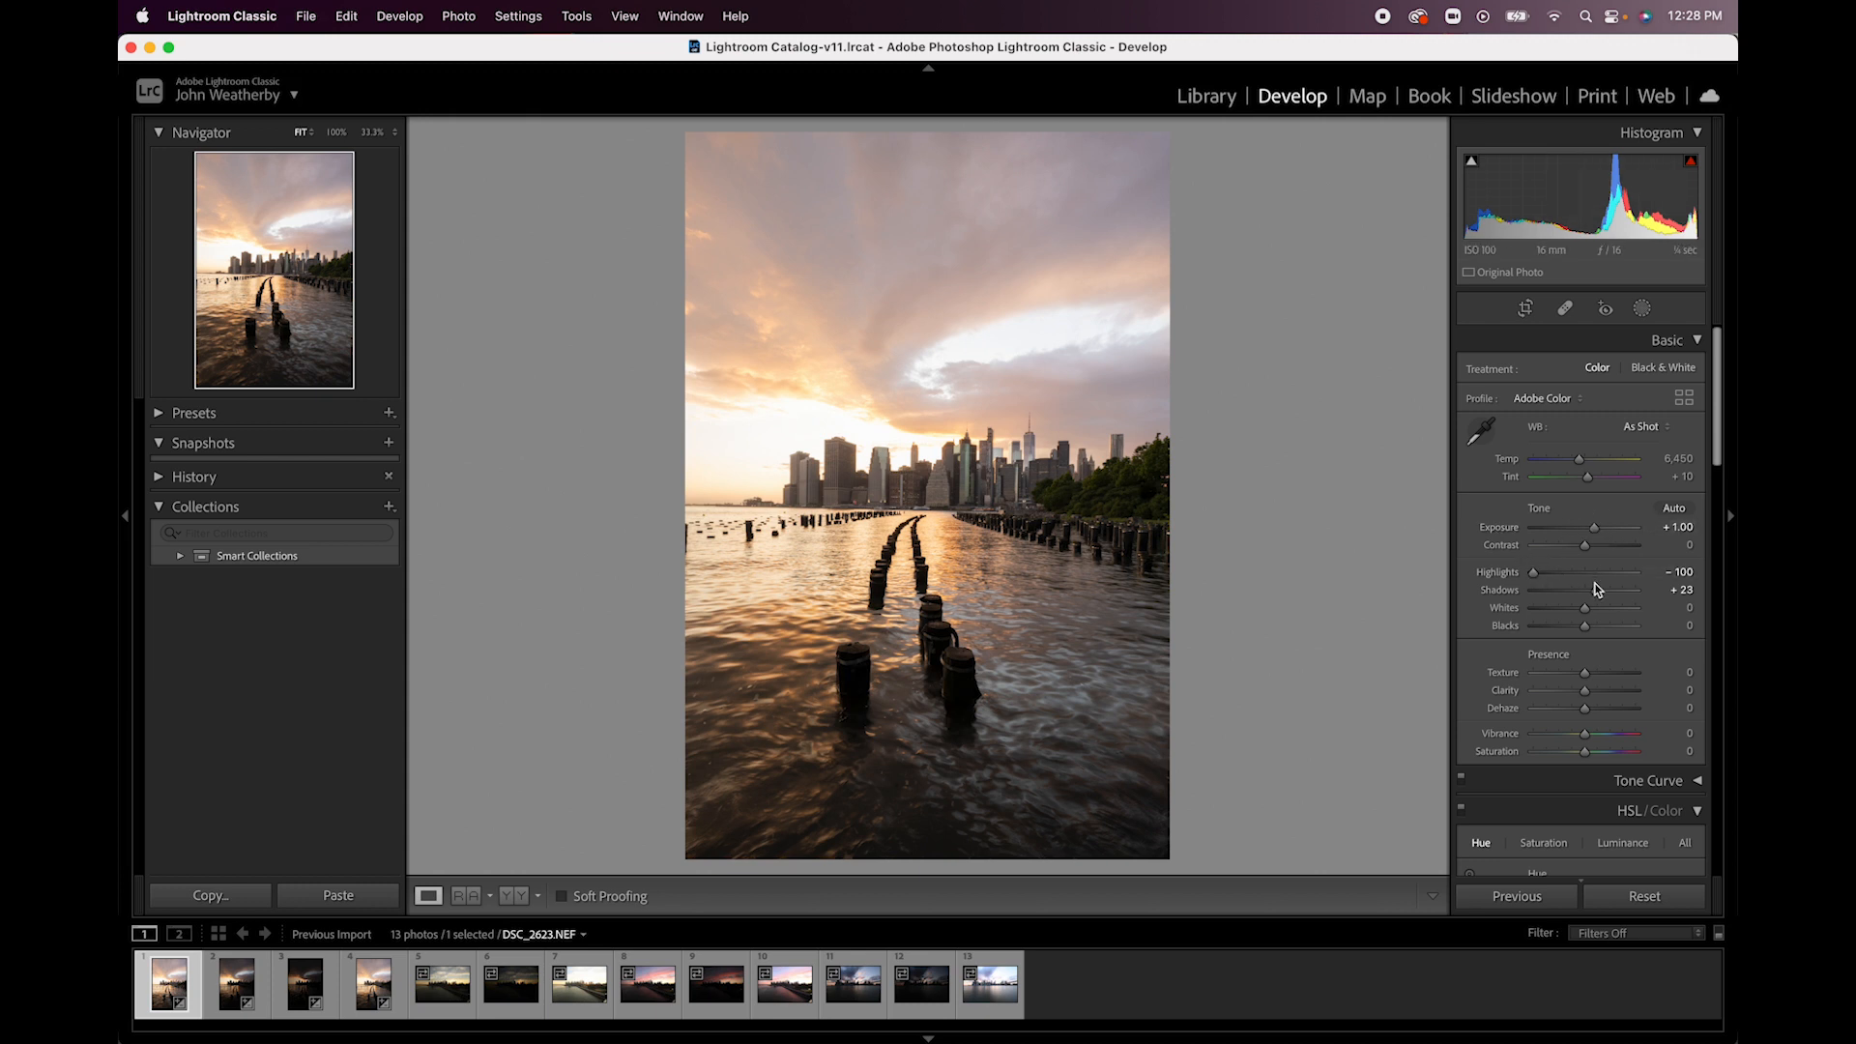
- Set the middle exposure, DSC_2624.NEF, to Exposure +2.45, Highlights -100 and Shadows +19
click(237, 984)
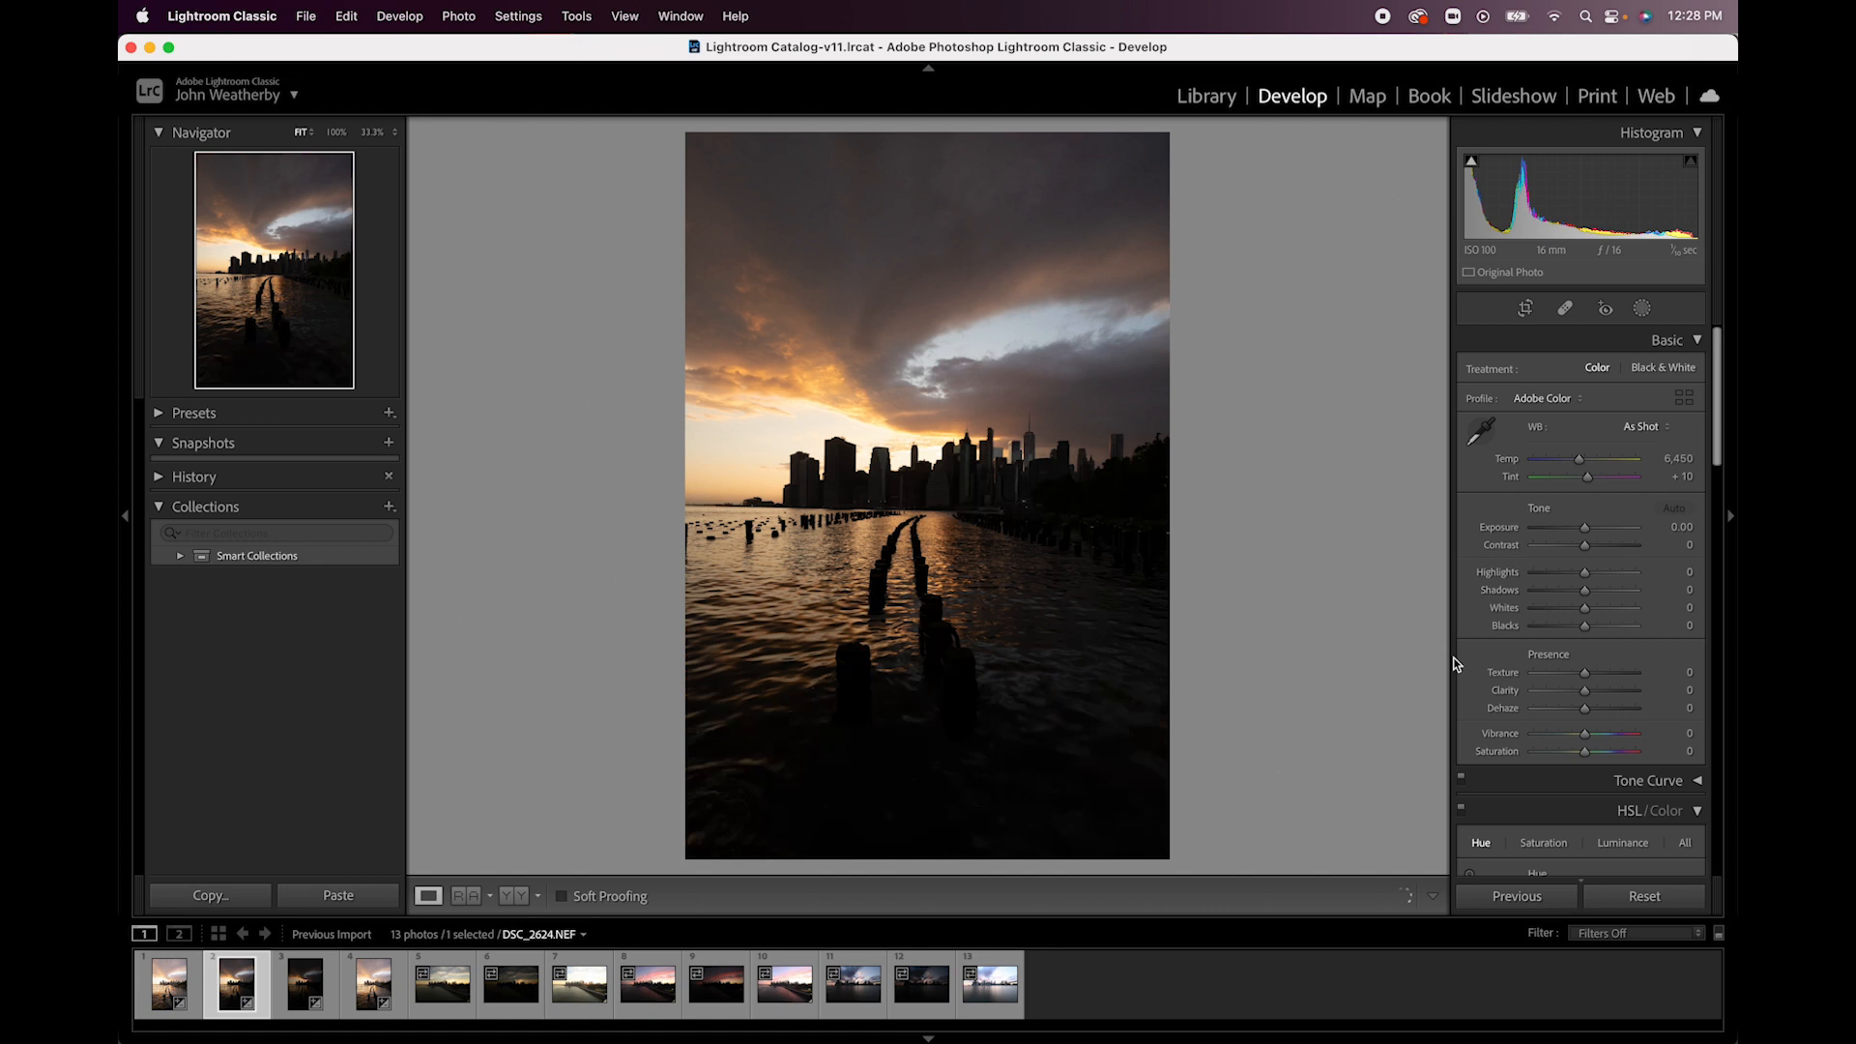
drag(1583, 526, 1531, 575)
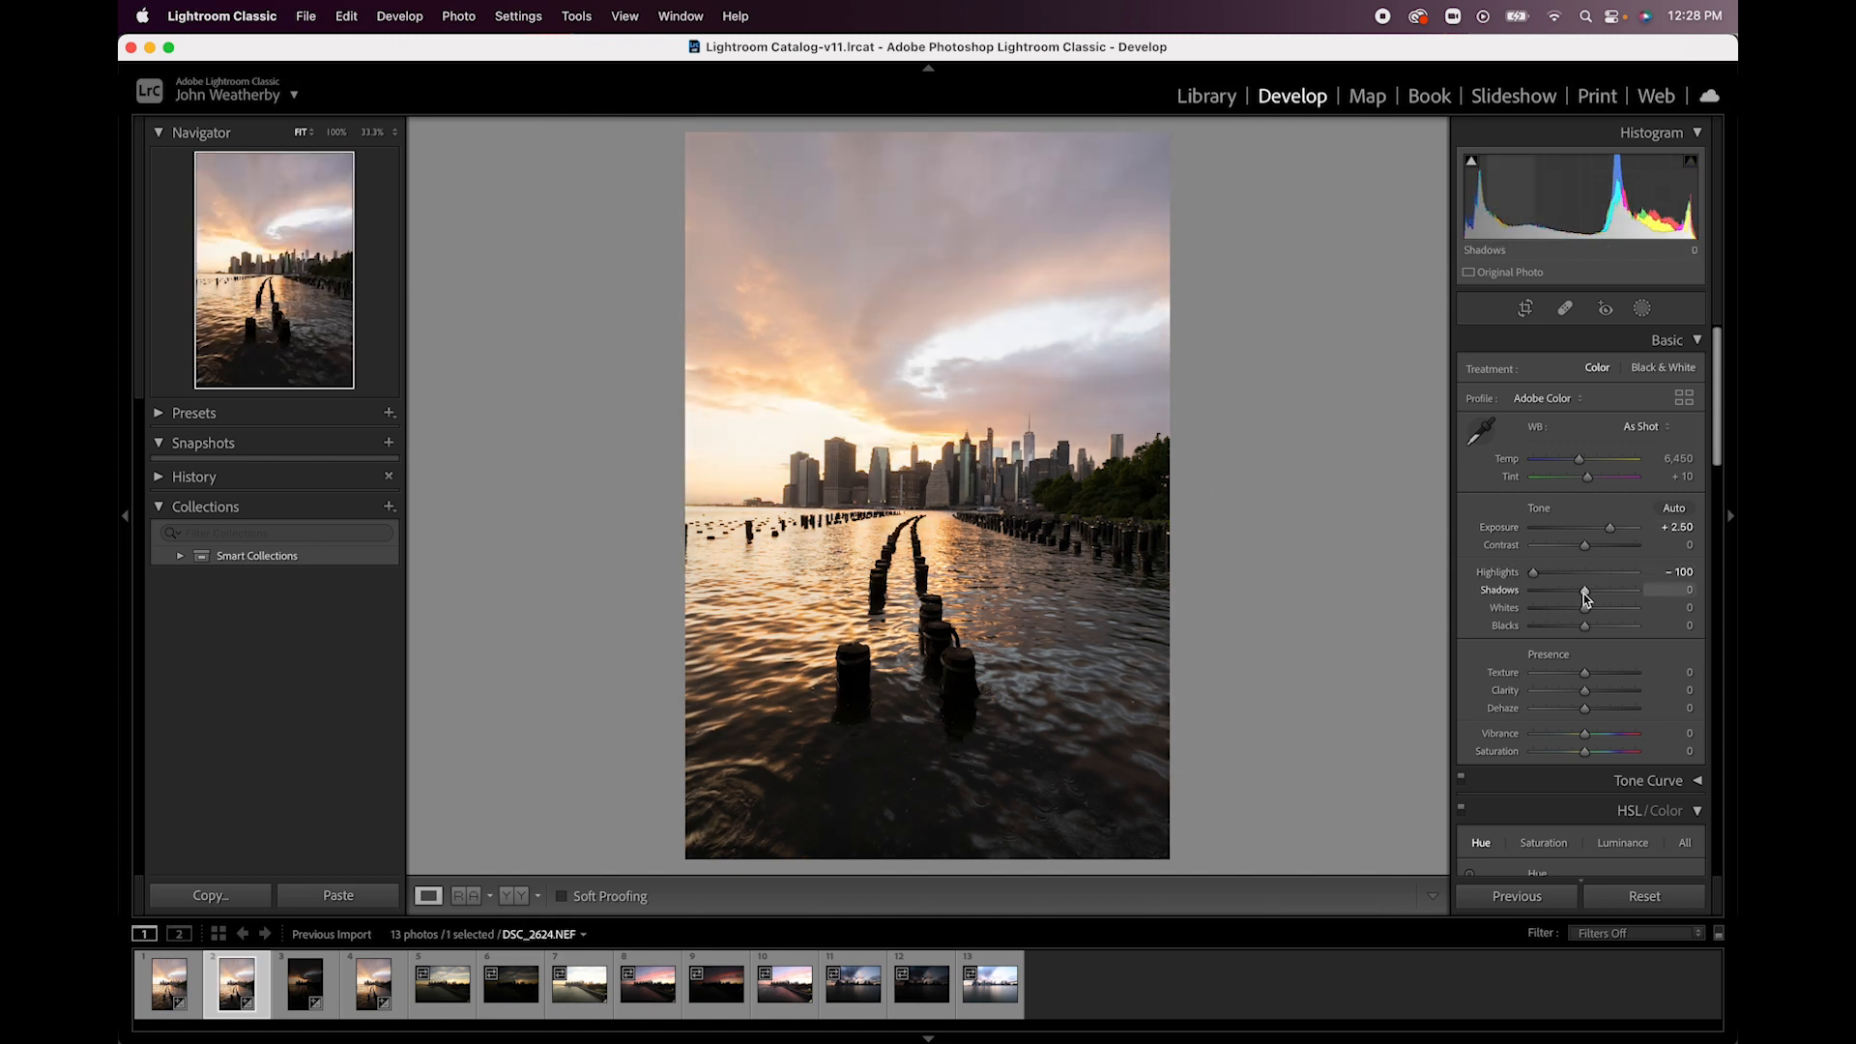
drag(1586, 597, 1596, 593)
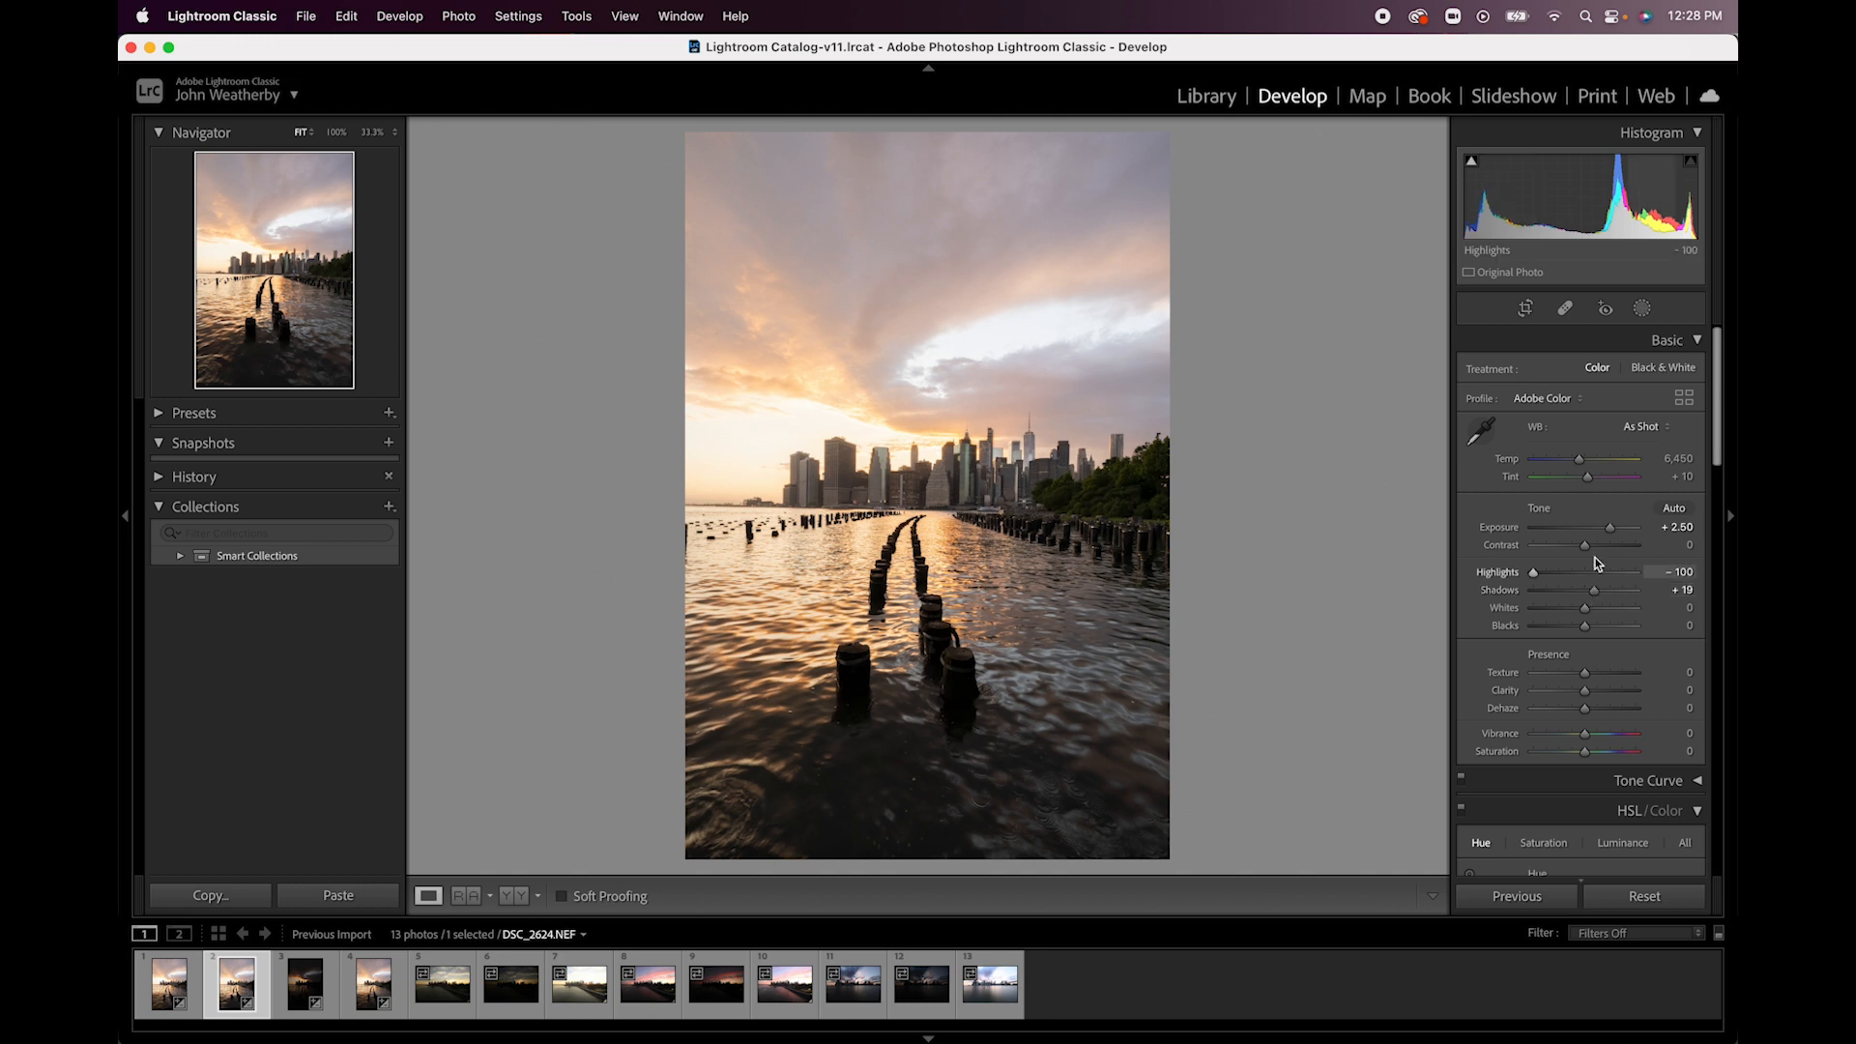
drag(1611, 534, 1609, 533)
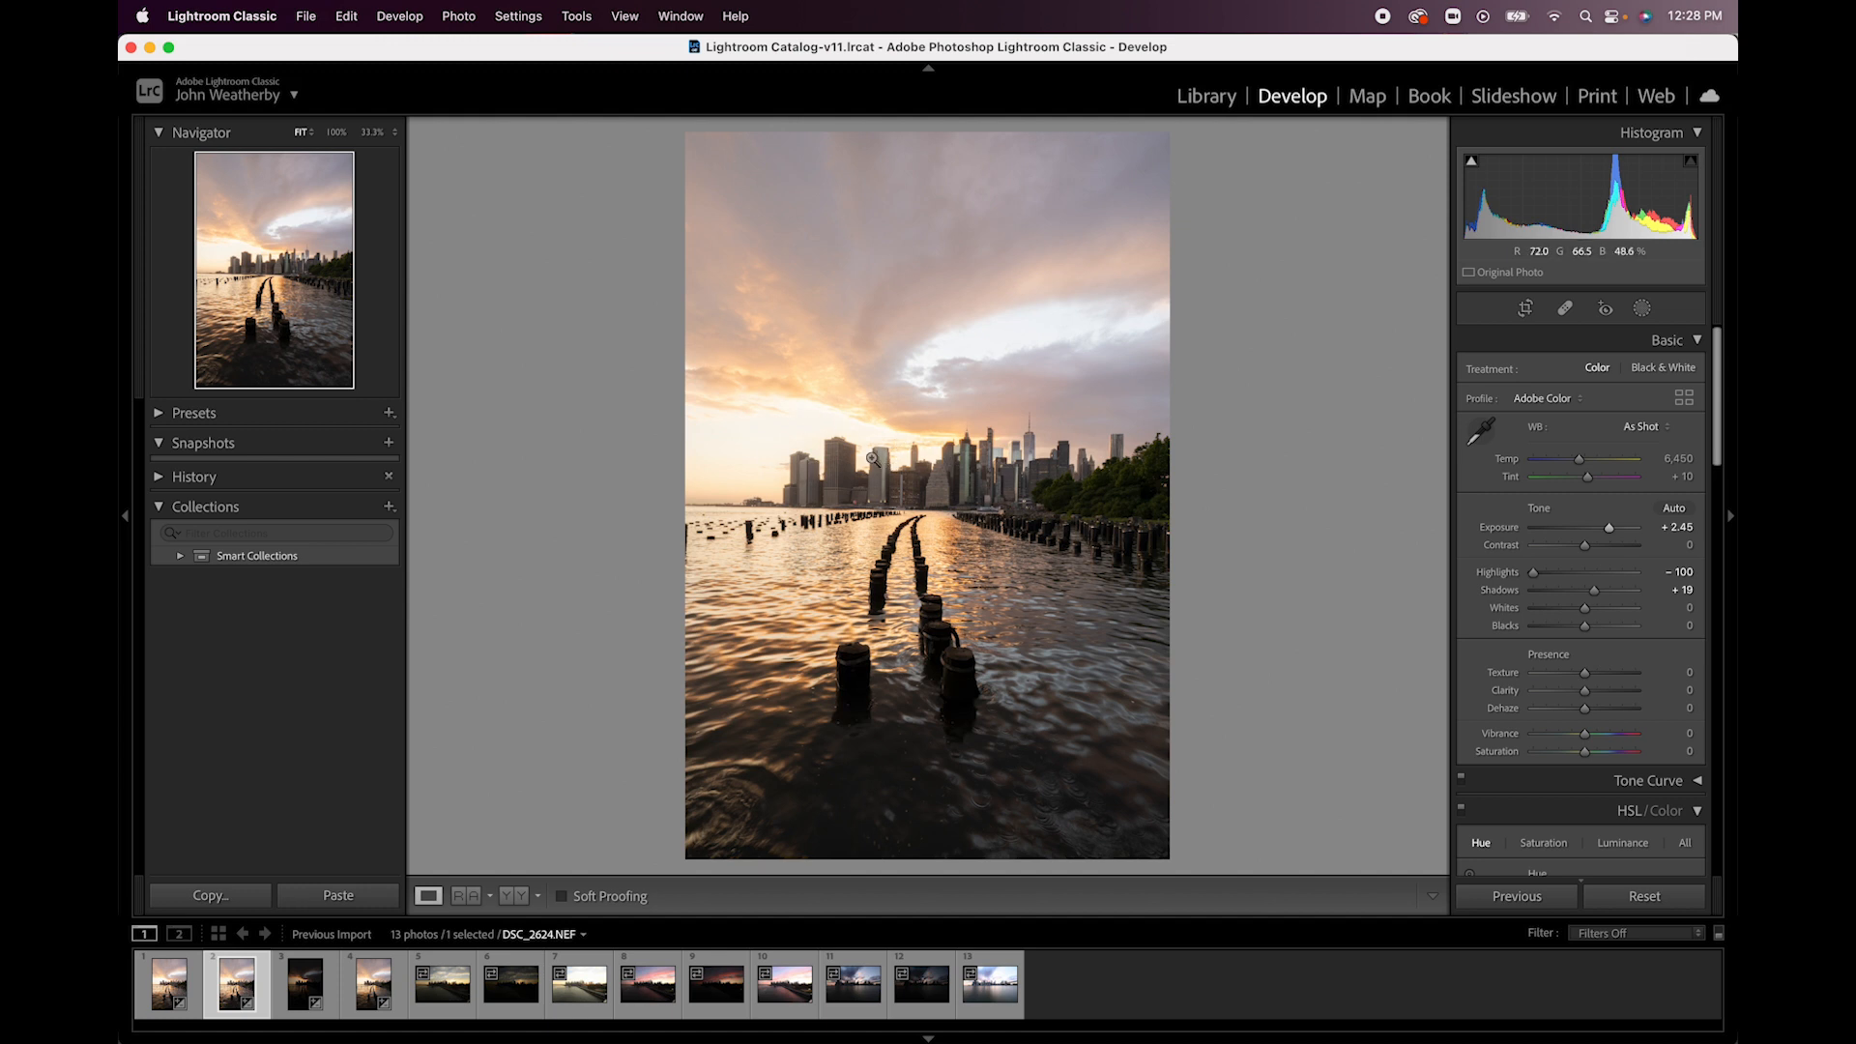
- Set the darkest exposure, DSC_2625.NEF, to Exposure +3.25, Highlights -100, Shadows +72 and Blacks +76
click(299, 985)
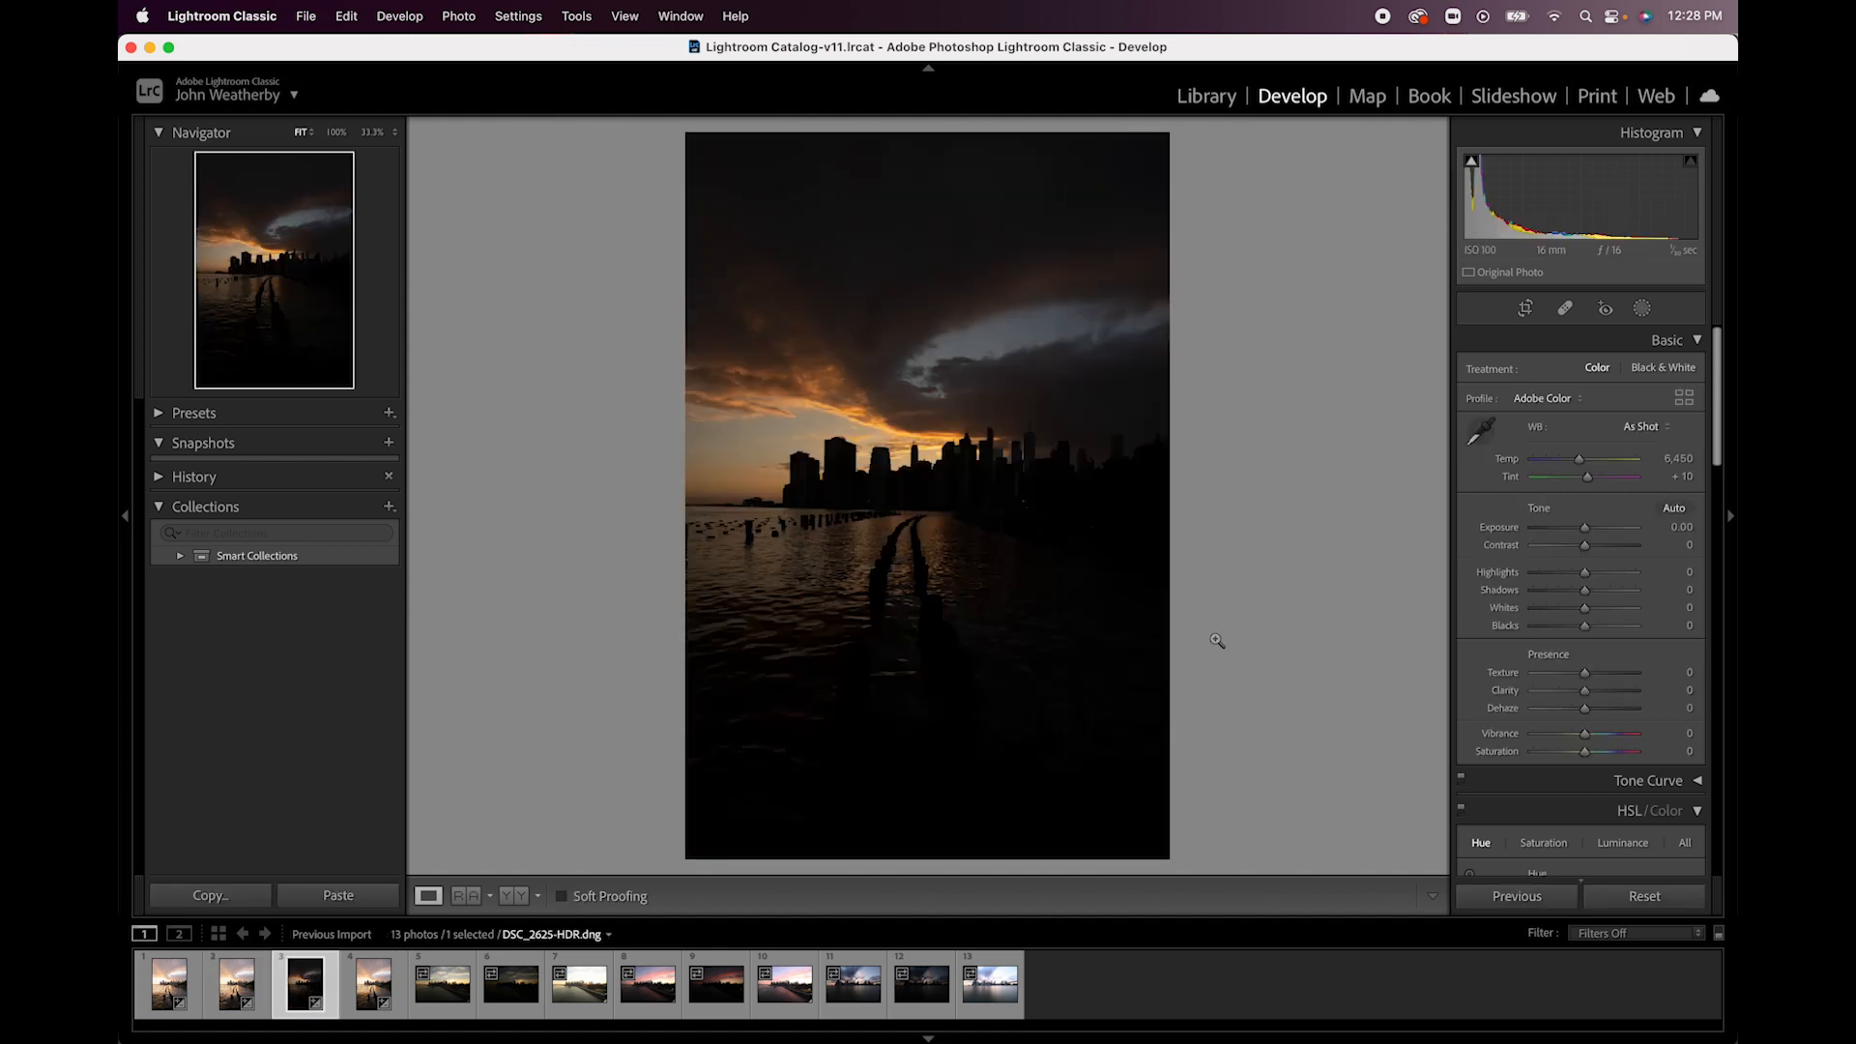
drag(1584, 528, 1623, 626)
drag(1538, 575, 1534, 573)
- Inspect the sunset sky and skyline buildings of the adjusted darkest photo at up to 100% zoom
click(1102, 518)
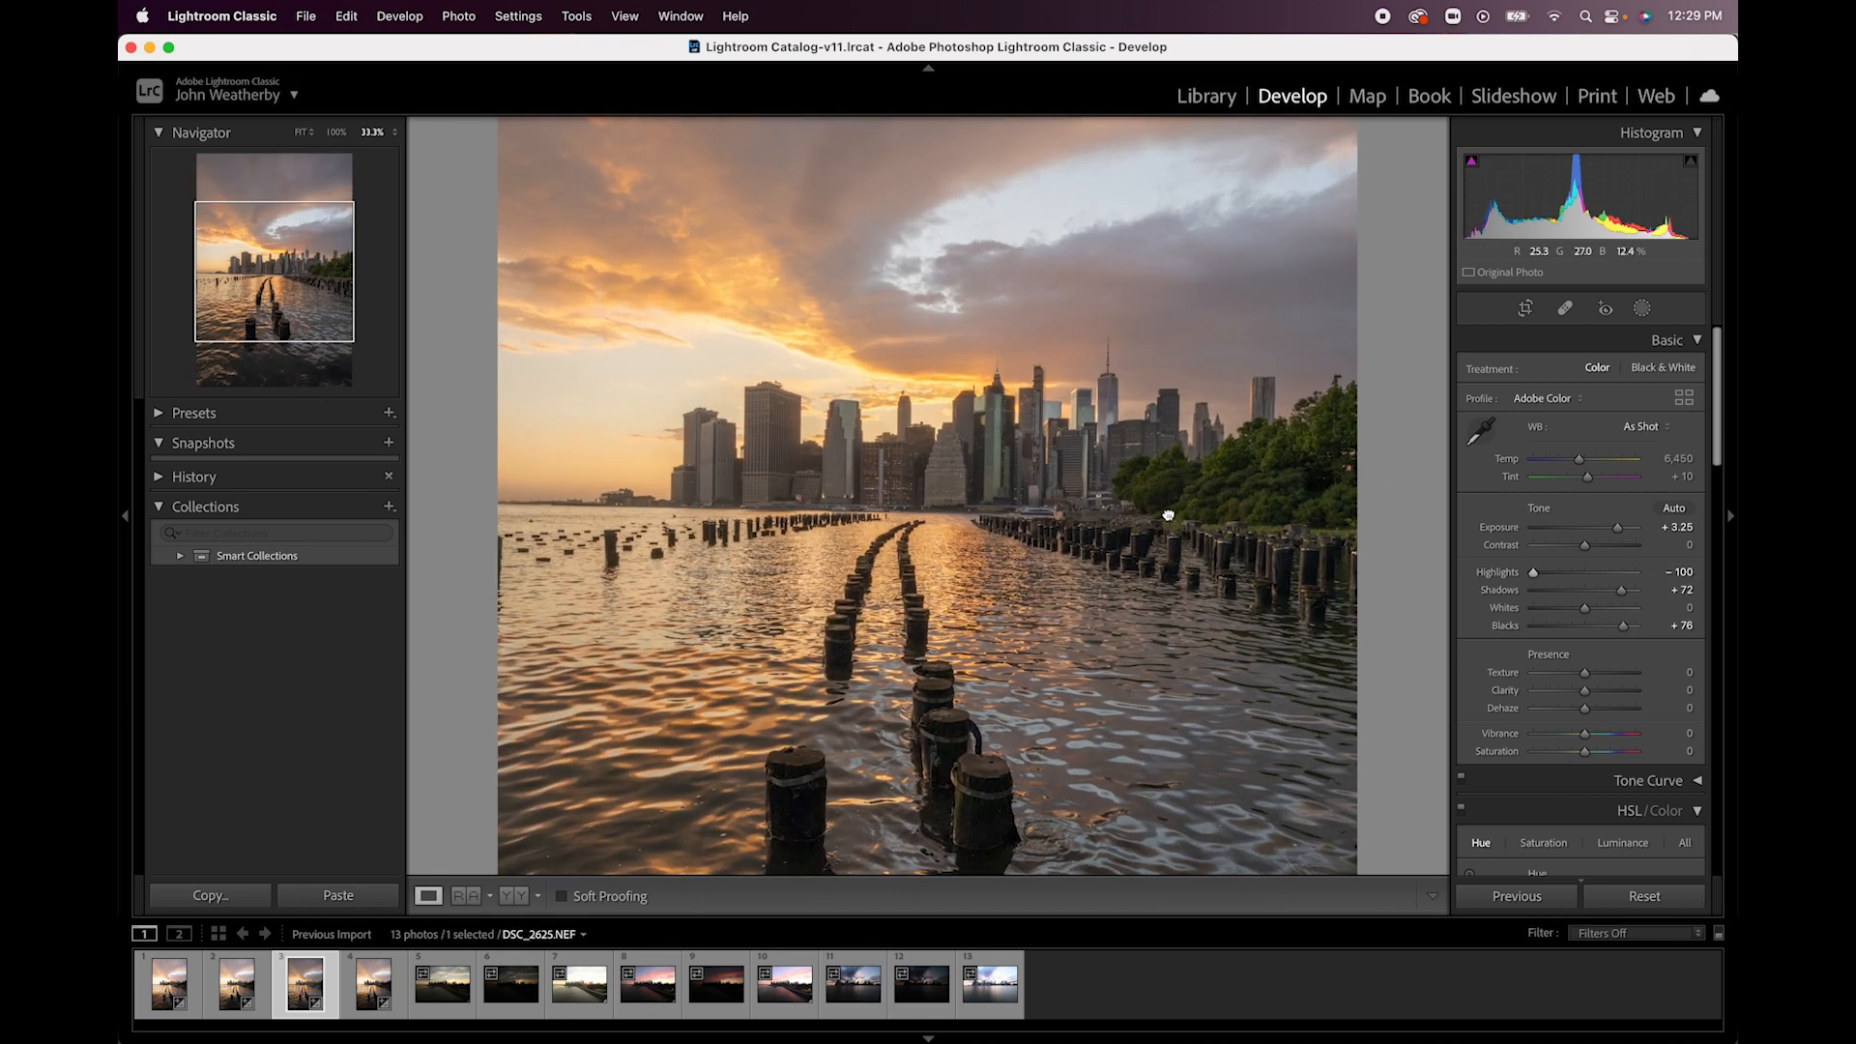
key(super+equal)
key(super+equal)
key(super+equal)
drag(852, 508, 1171, 537)
drag(795, 458, 1157, 742)
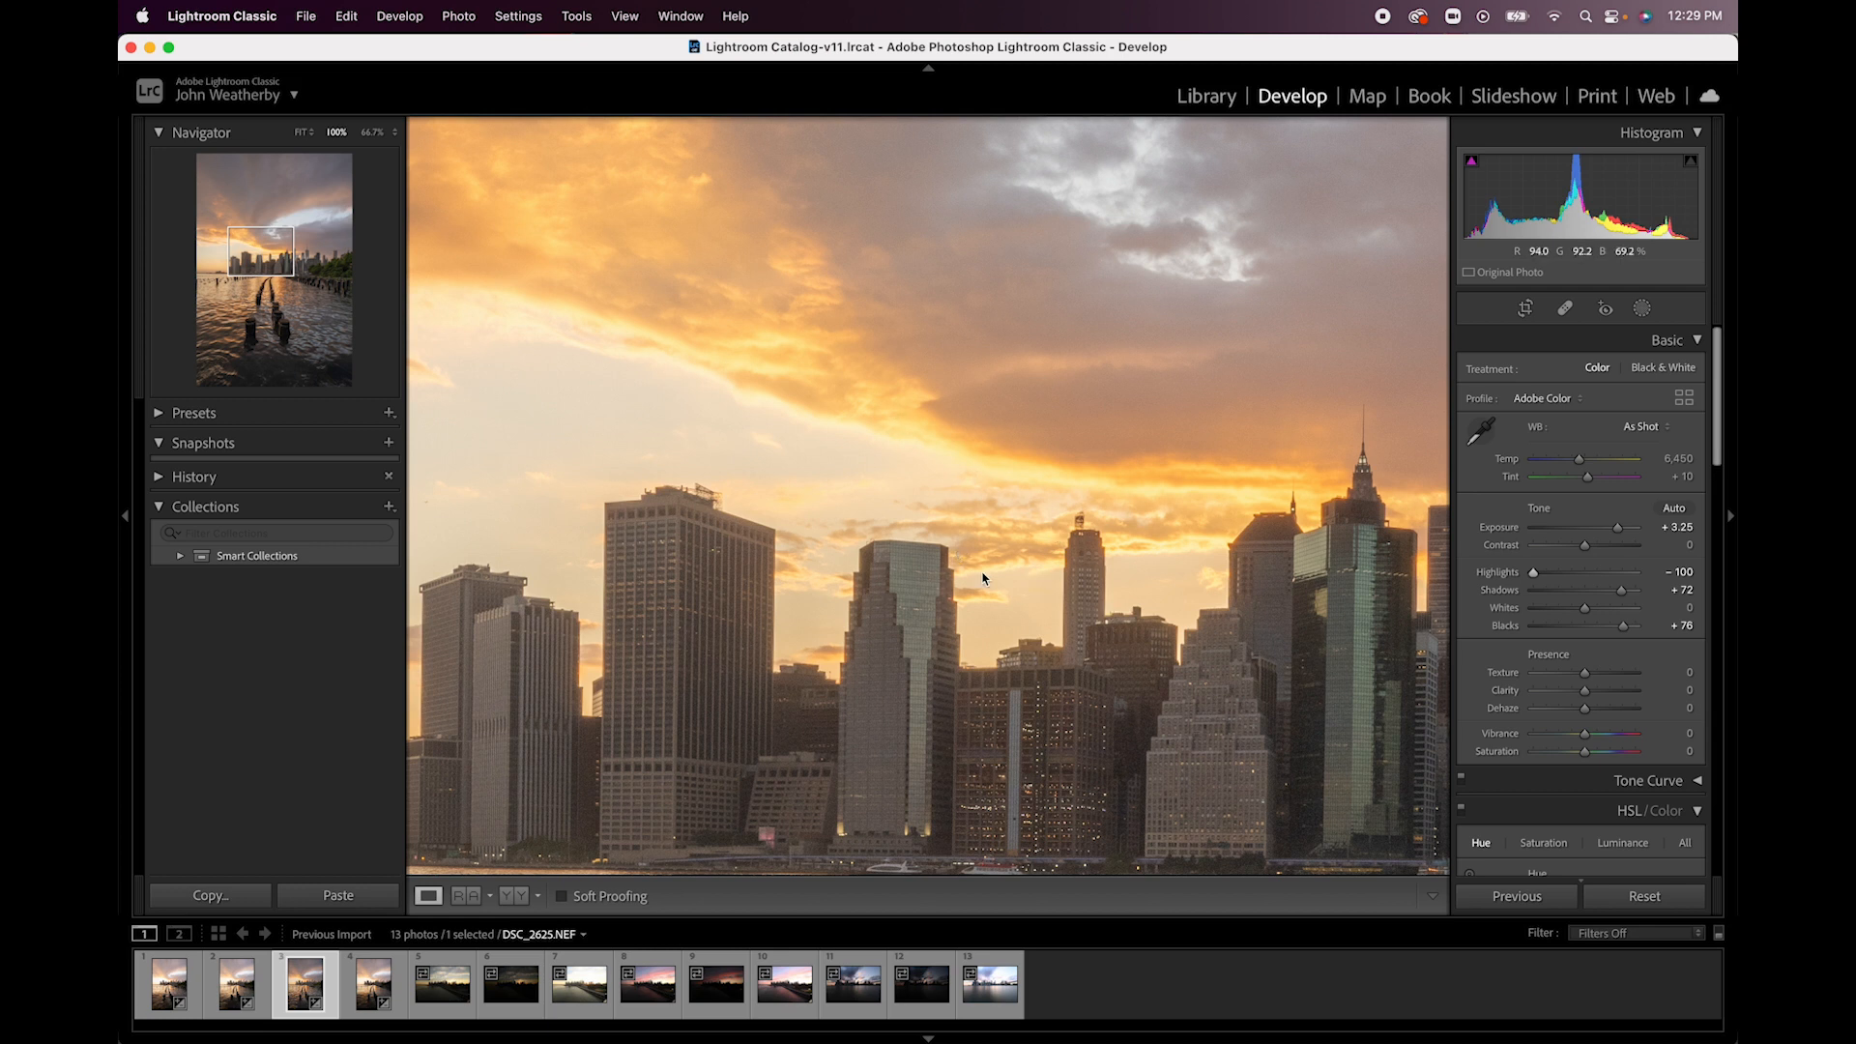
click(944, 555)
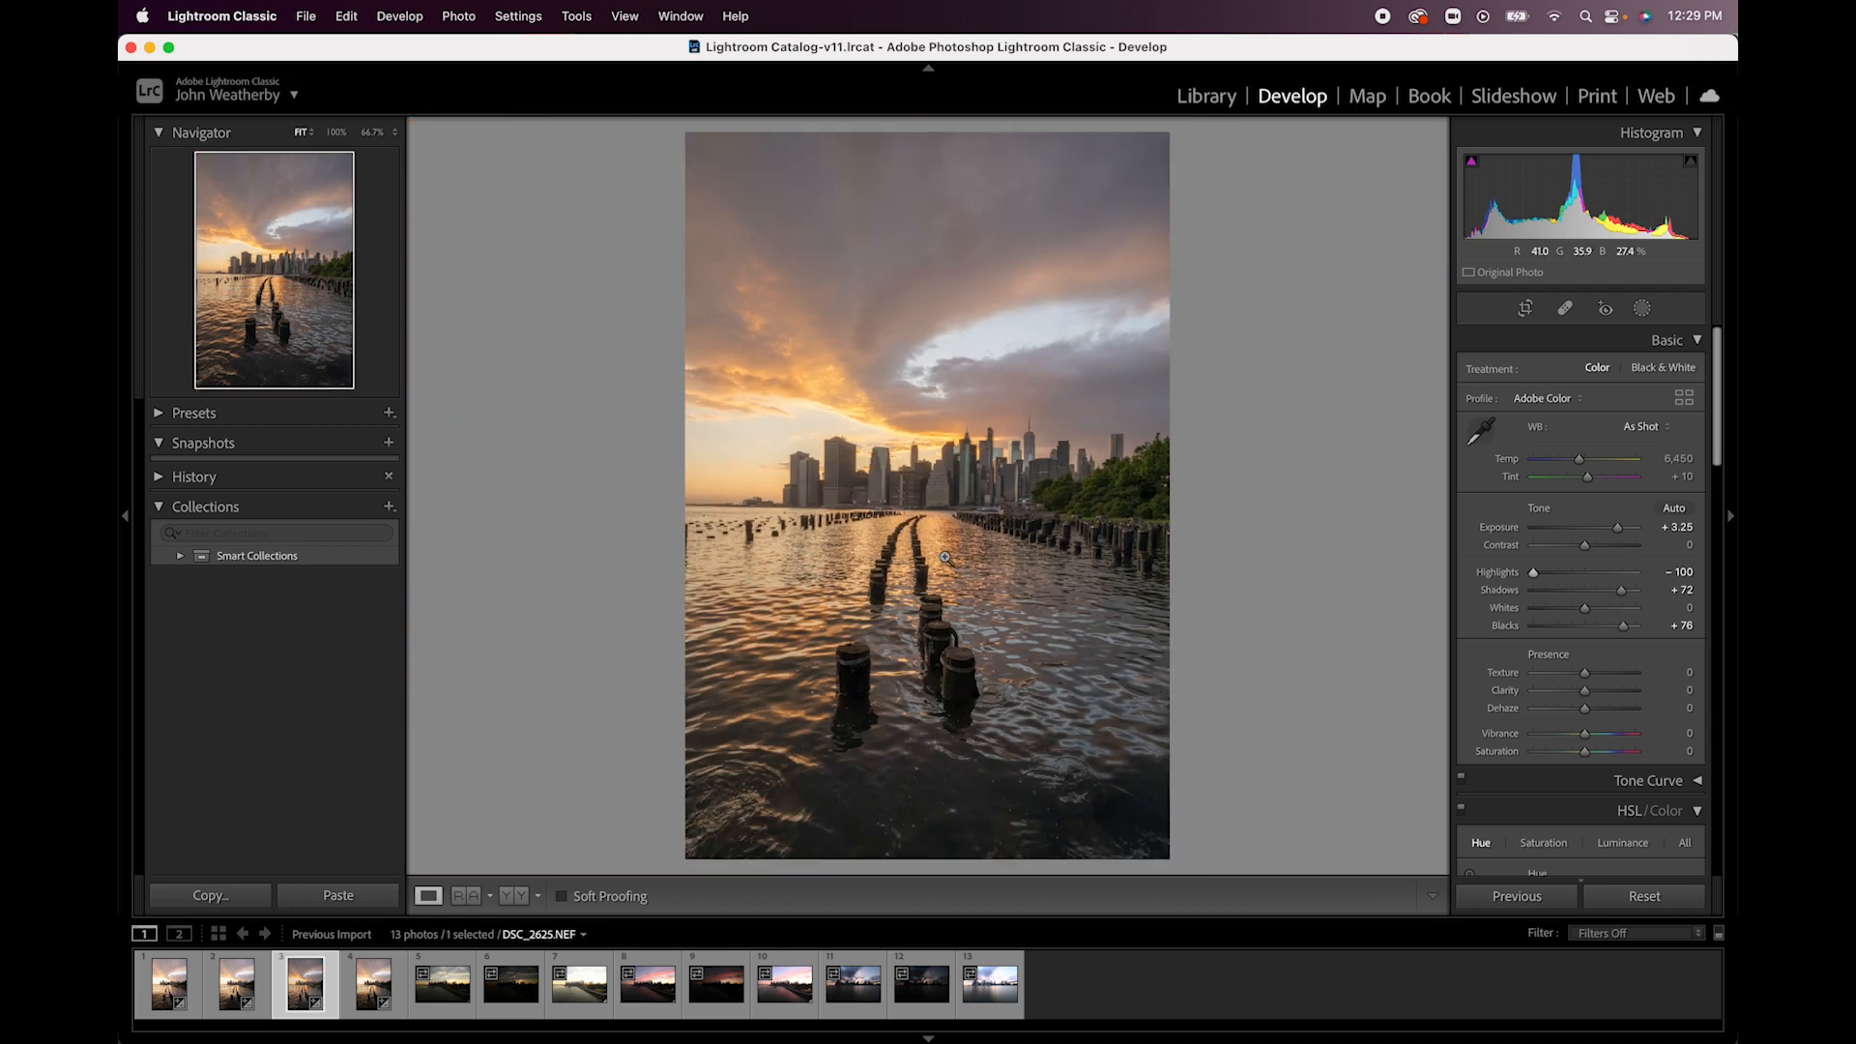
- Review the adjusted DSC_2624.NEF and DSC_2623.NEF, and check the lens profile corrections of DSC_2623.NEF
click(235, 996)
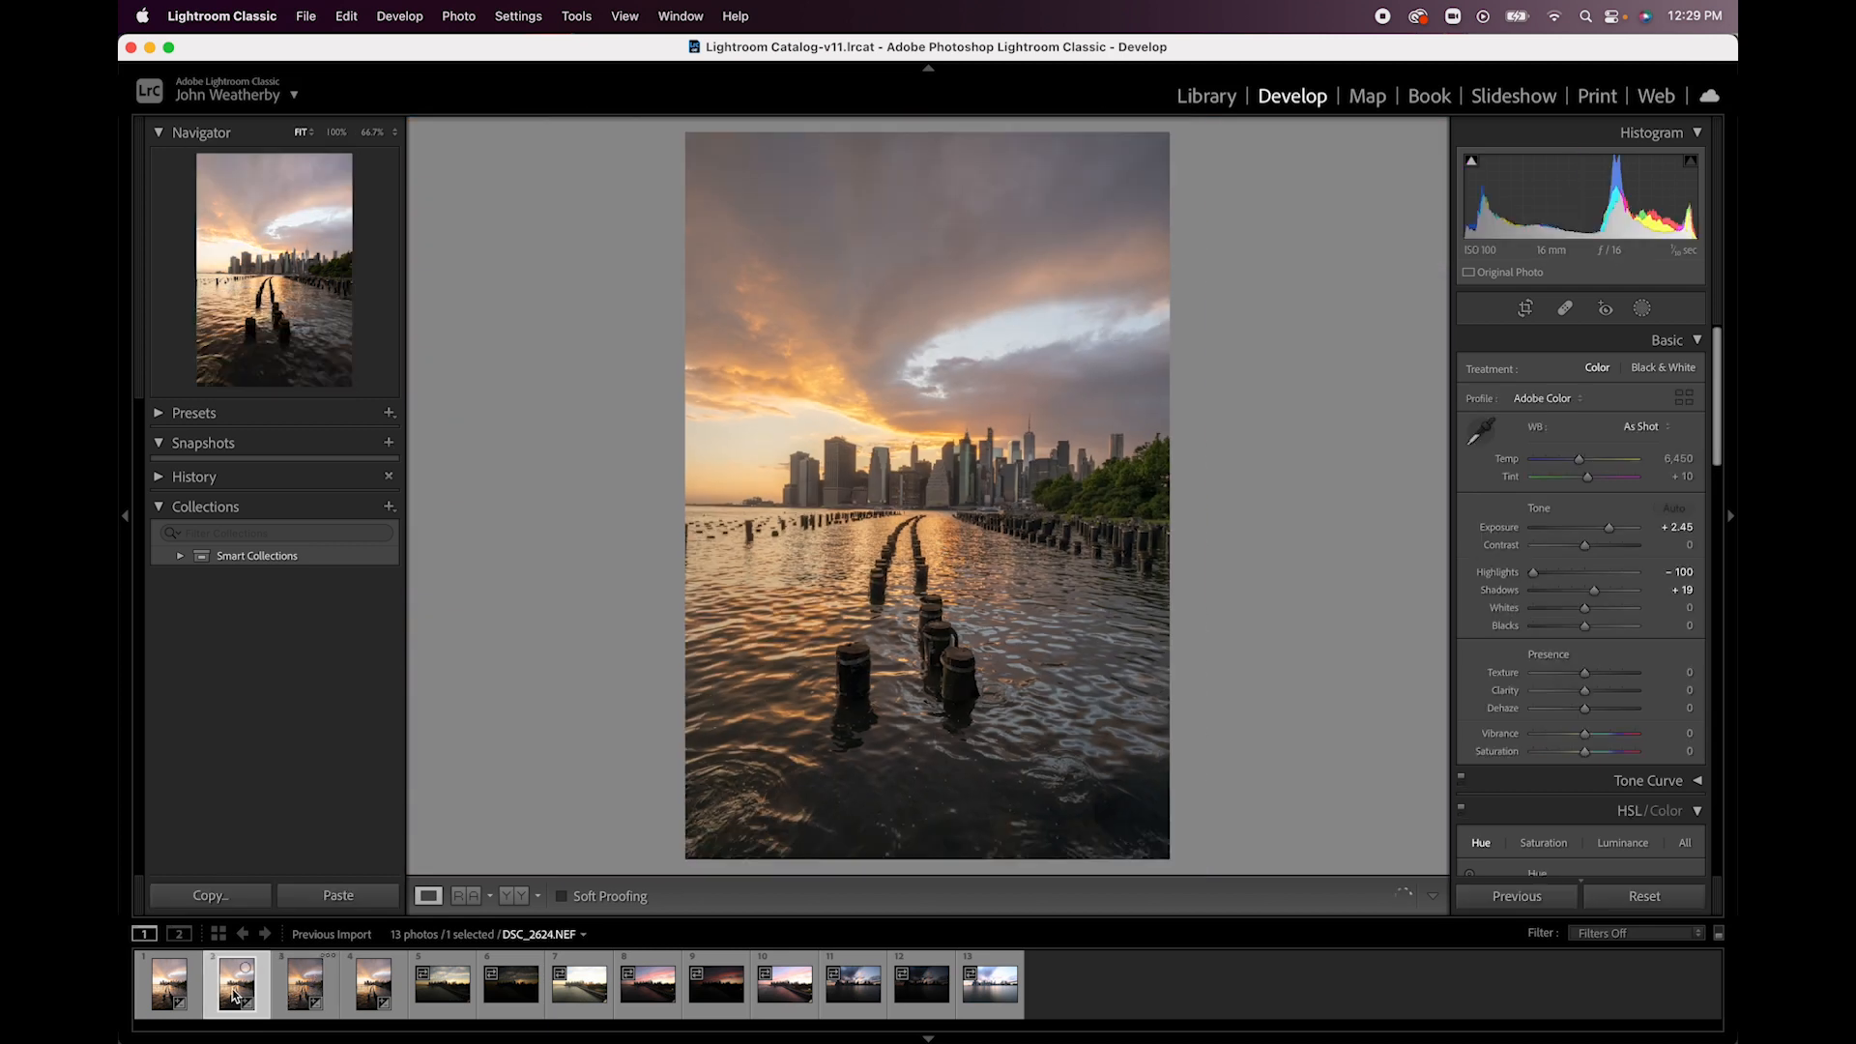
click(157, 994)
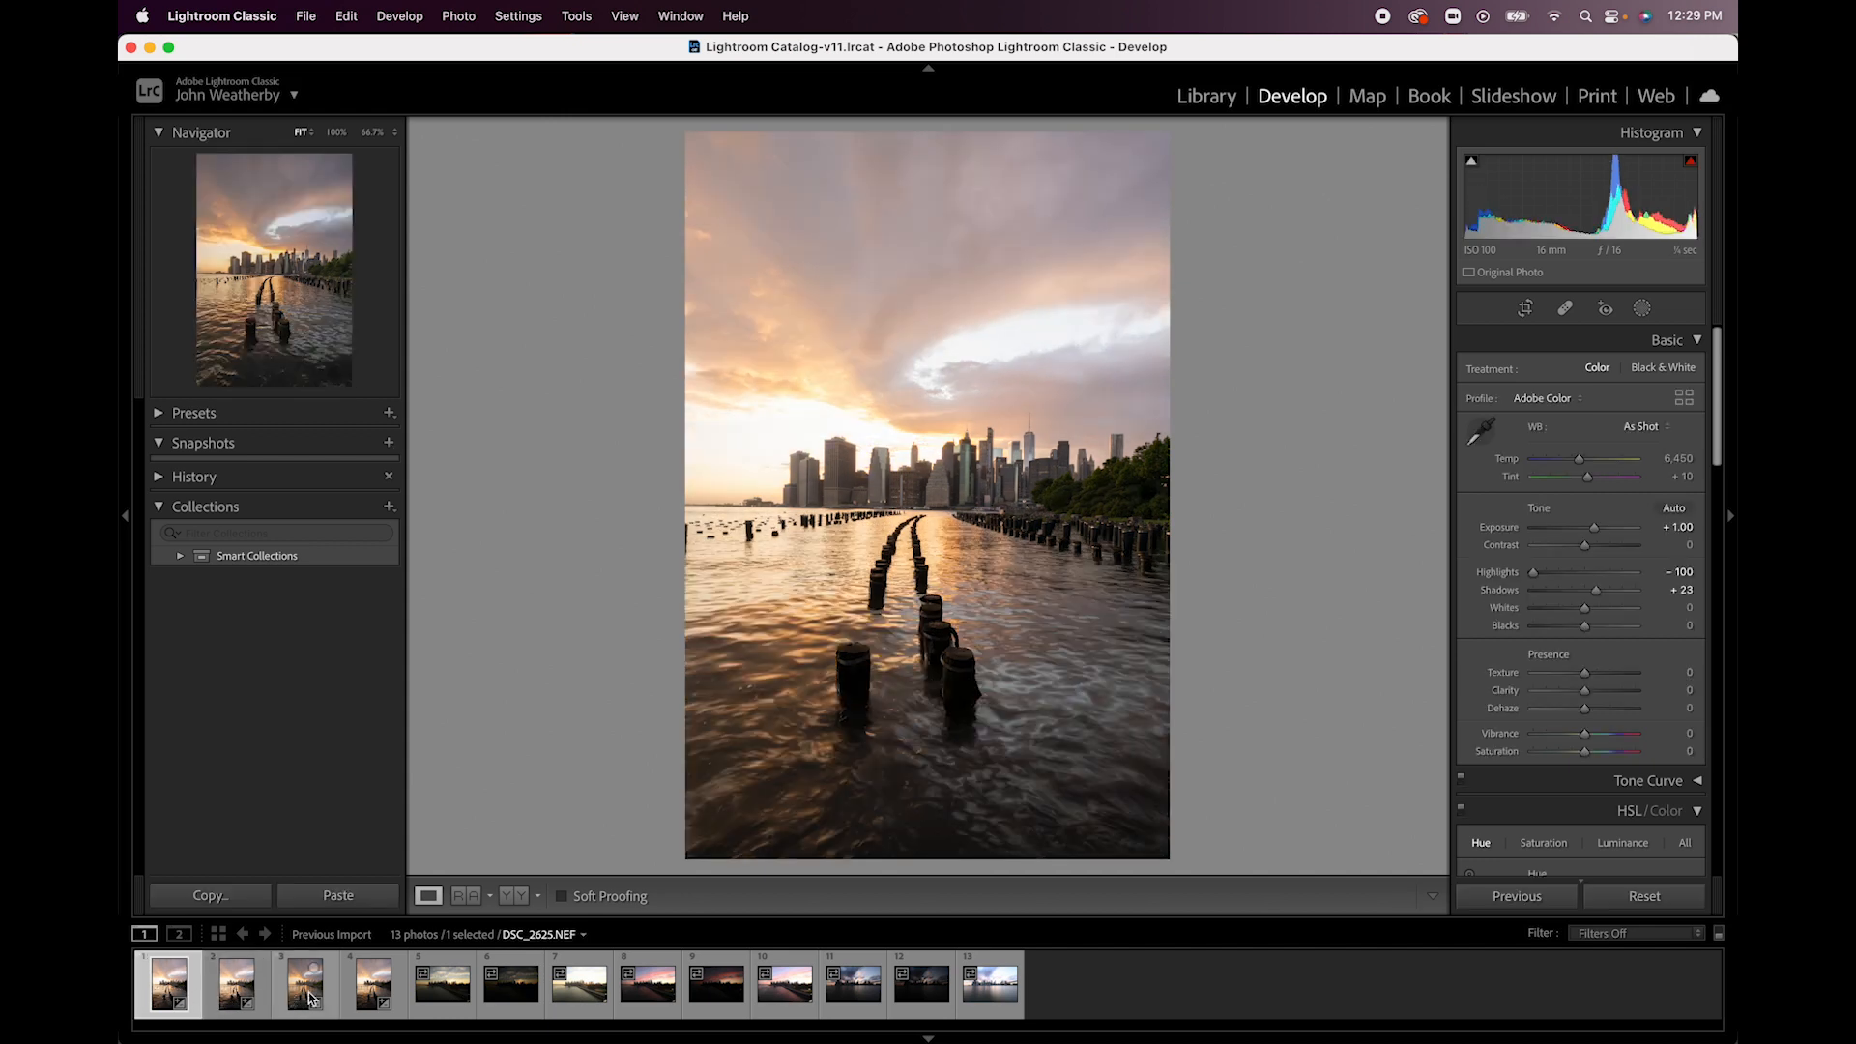
scroll(1562, 665, down, 10)
scroll(1562, 664, up, 5)
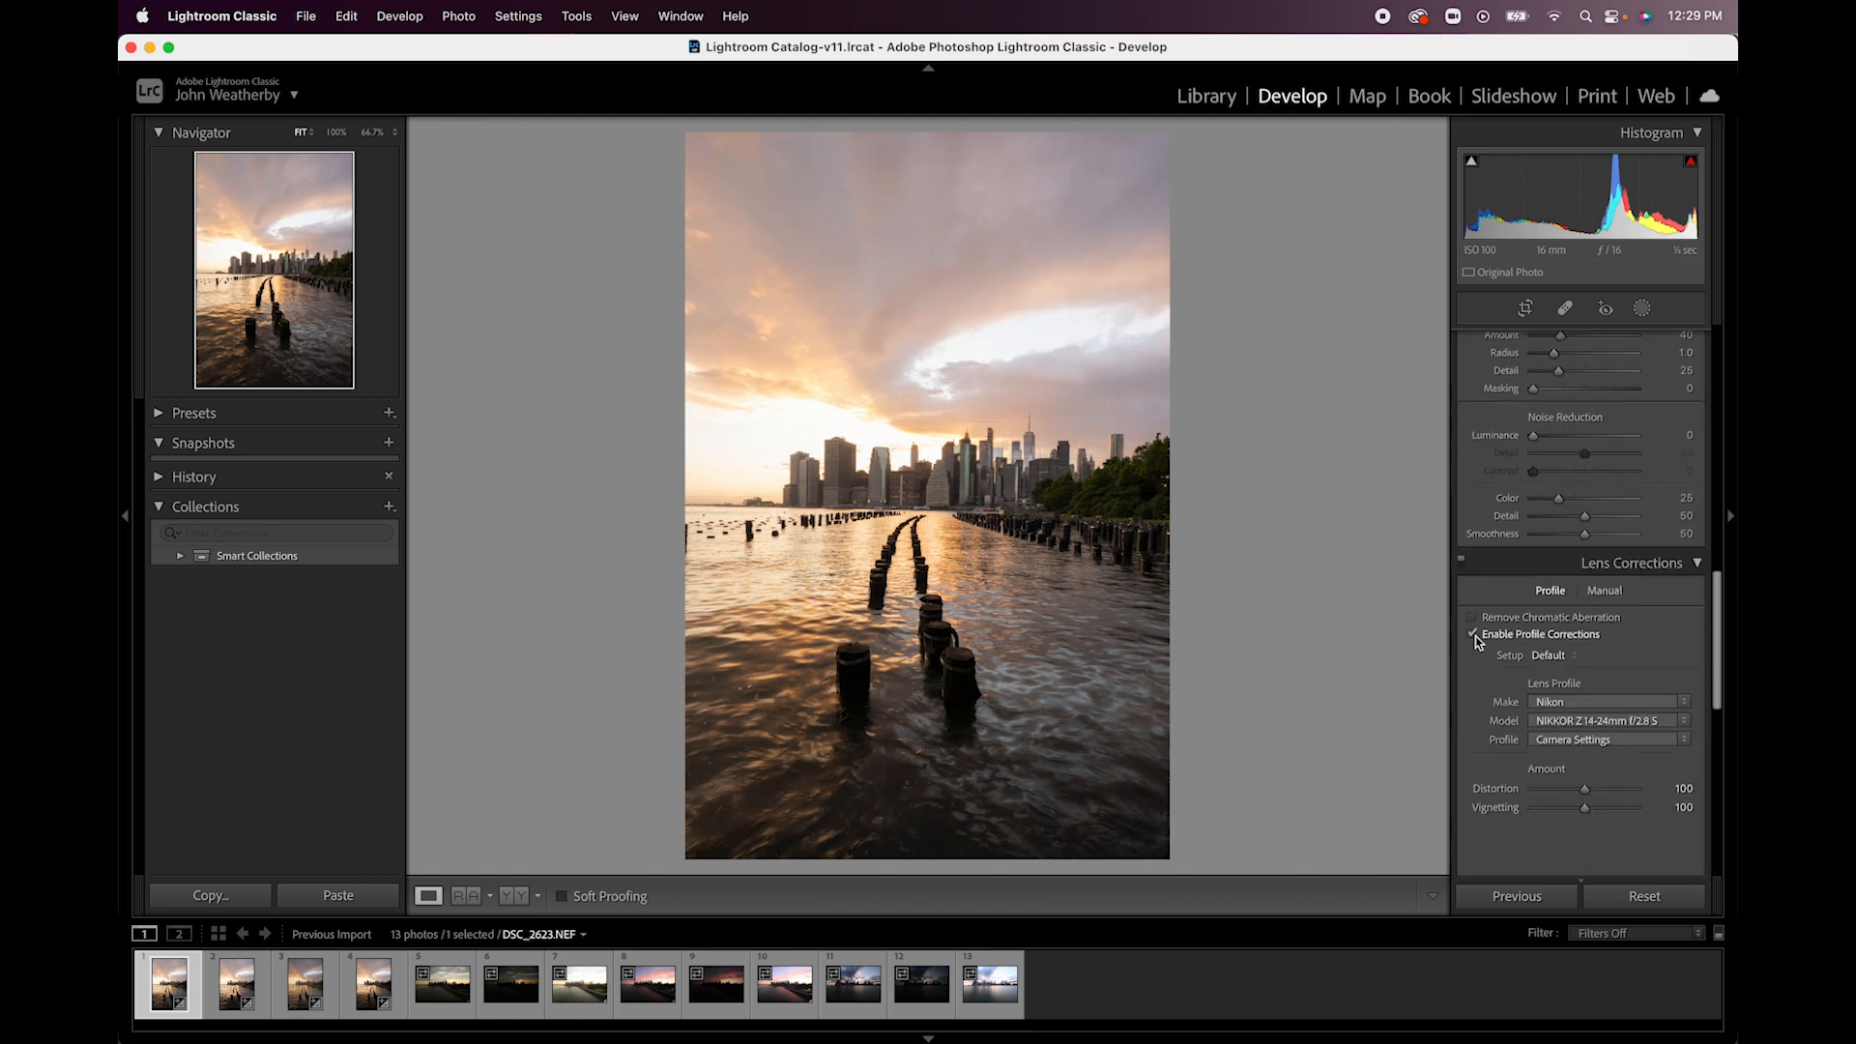
mouse_move(1550, 798)
- Select the exposures DSC_2623, DSC_2624 and DSC_2625 together and open them as layers in Photoshop
shift+click(295, 991)
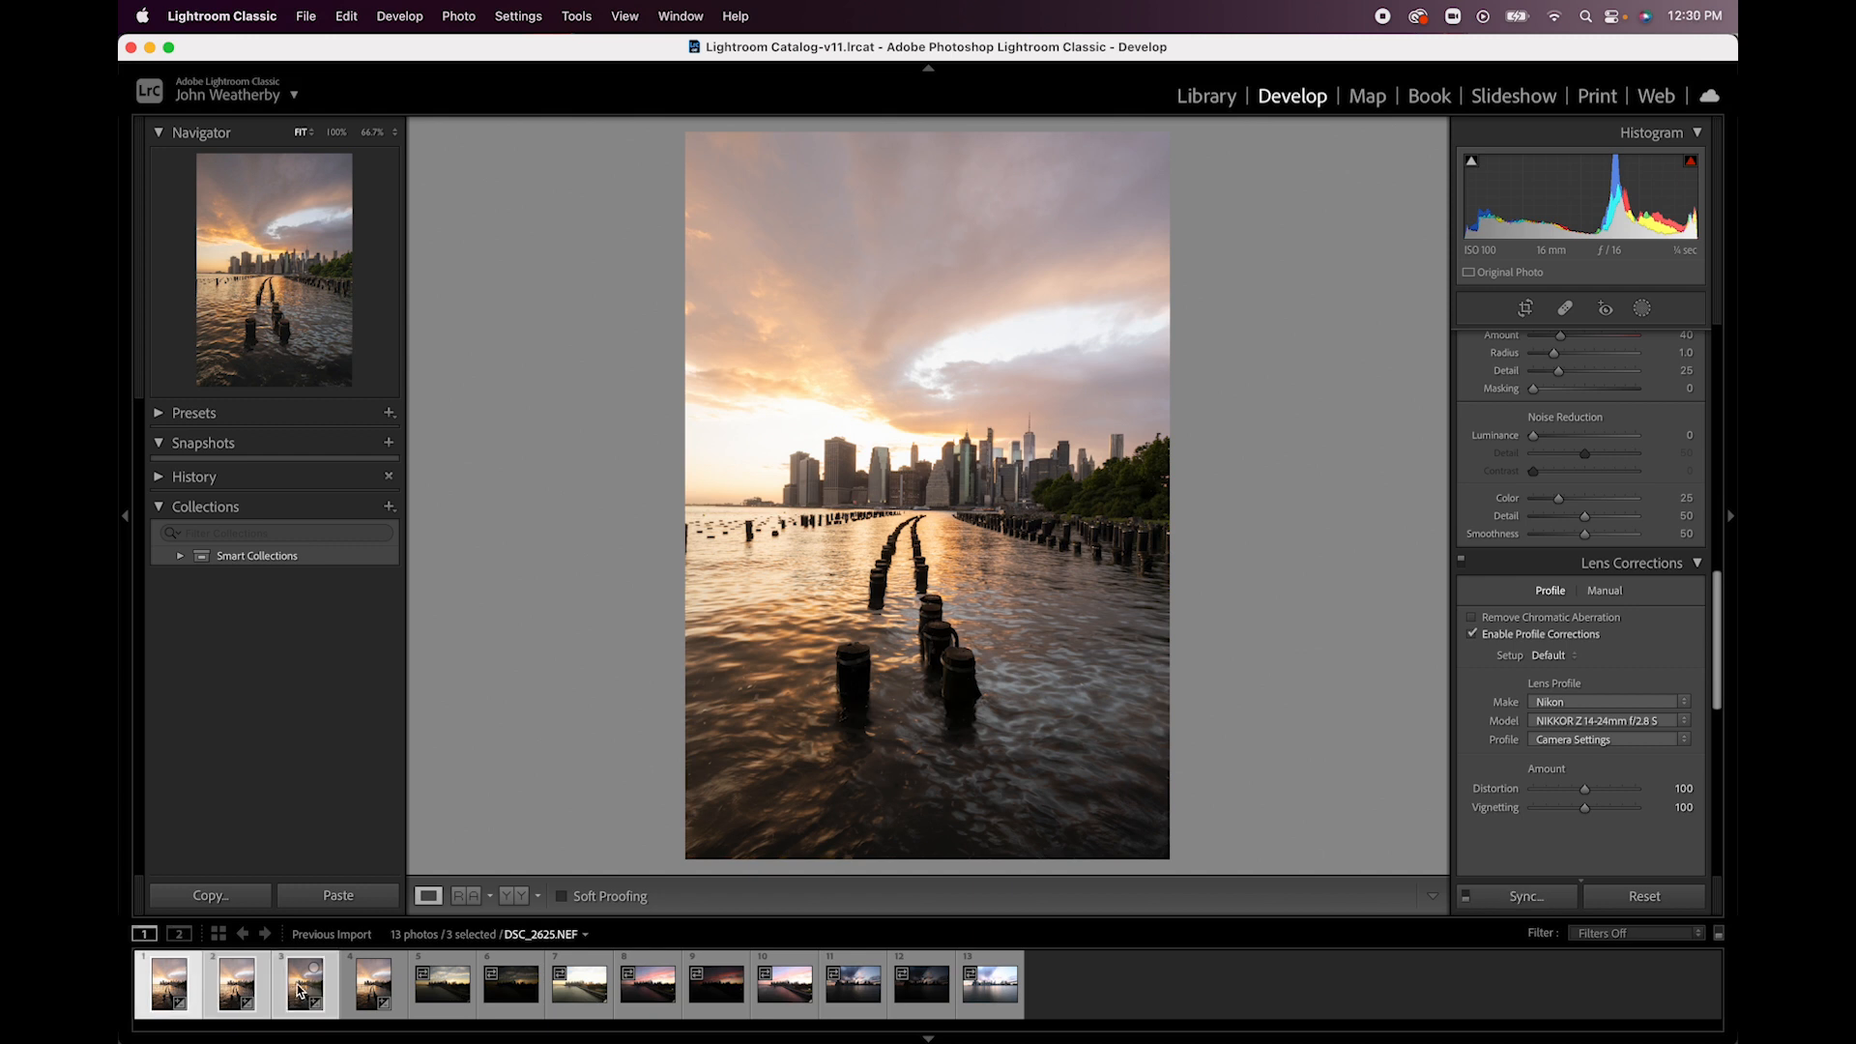
right_click(300, 991)
mouse_move(410, 562)
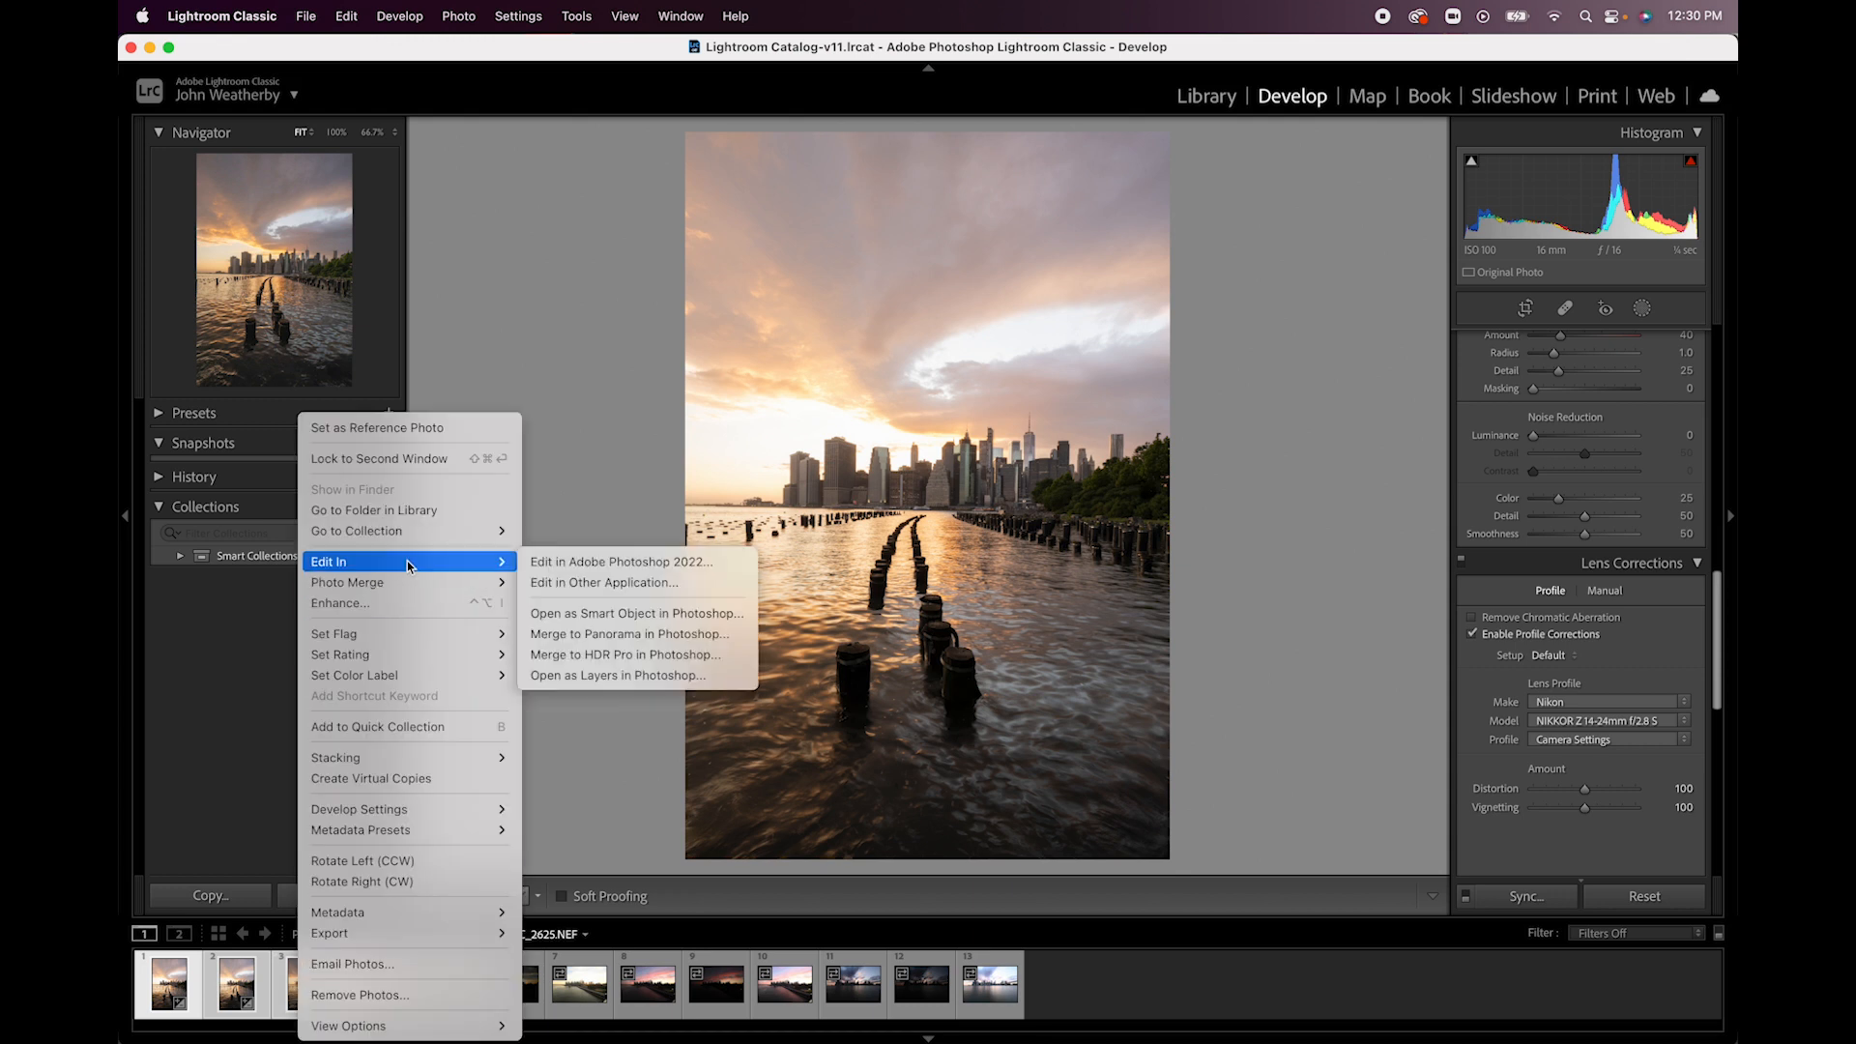
click(601, 676)
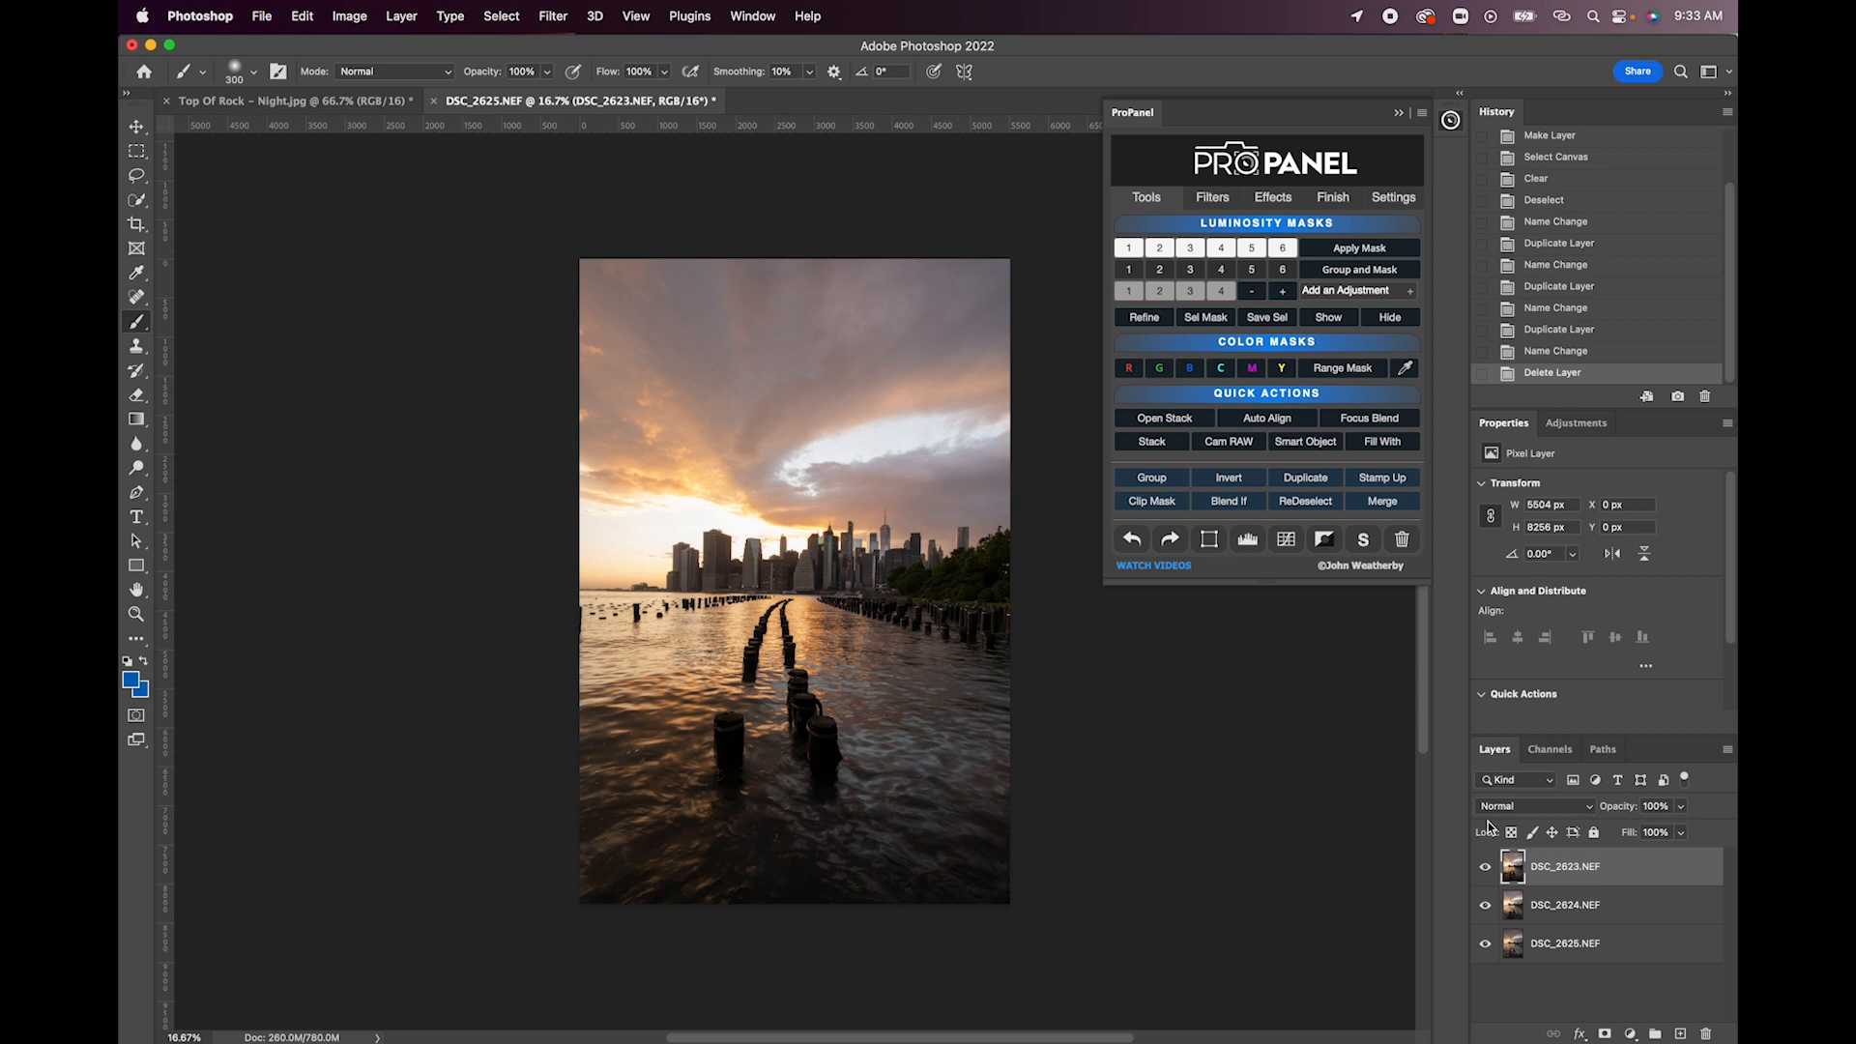
- Fit the image to the window and compare the DSC_2623, DSC_2624 and DSC_2625 exposures by toggling layer visibility
key(super+0)
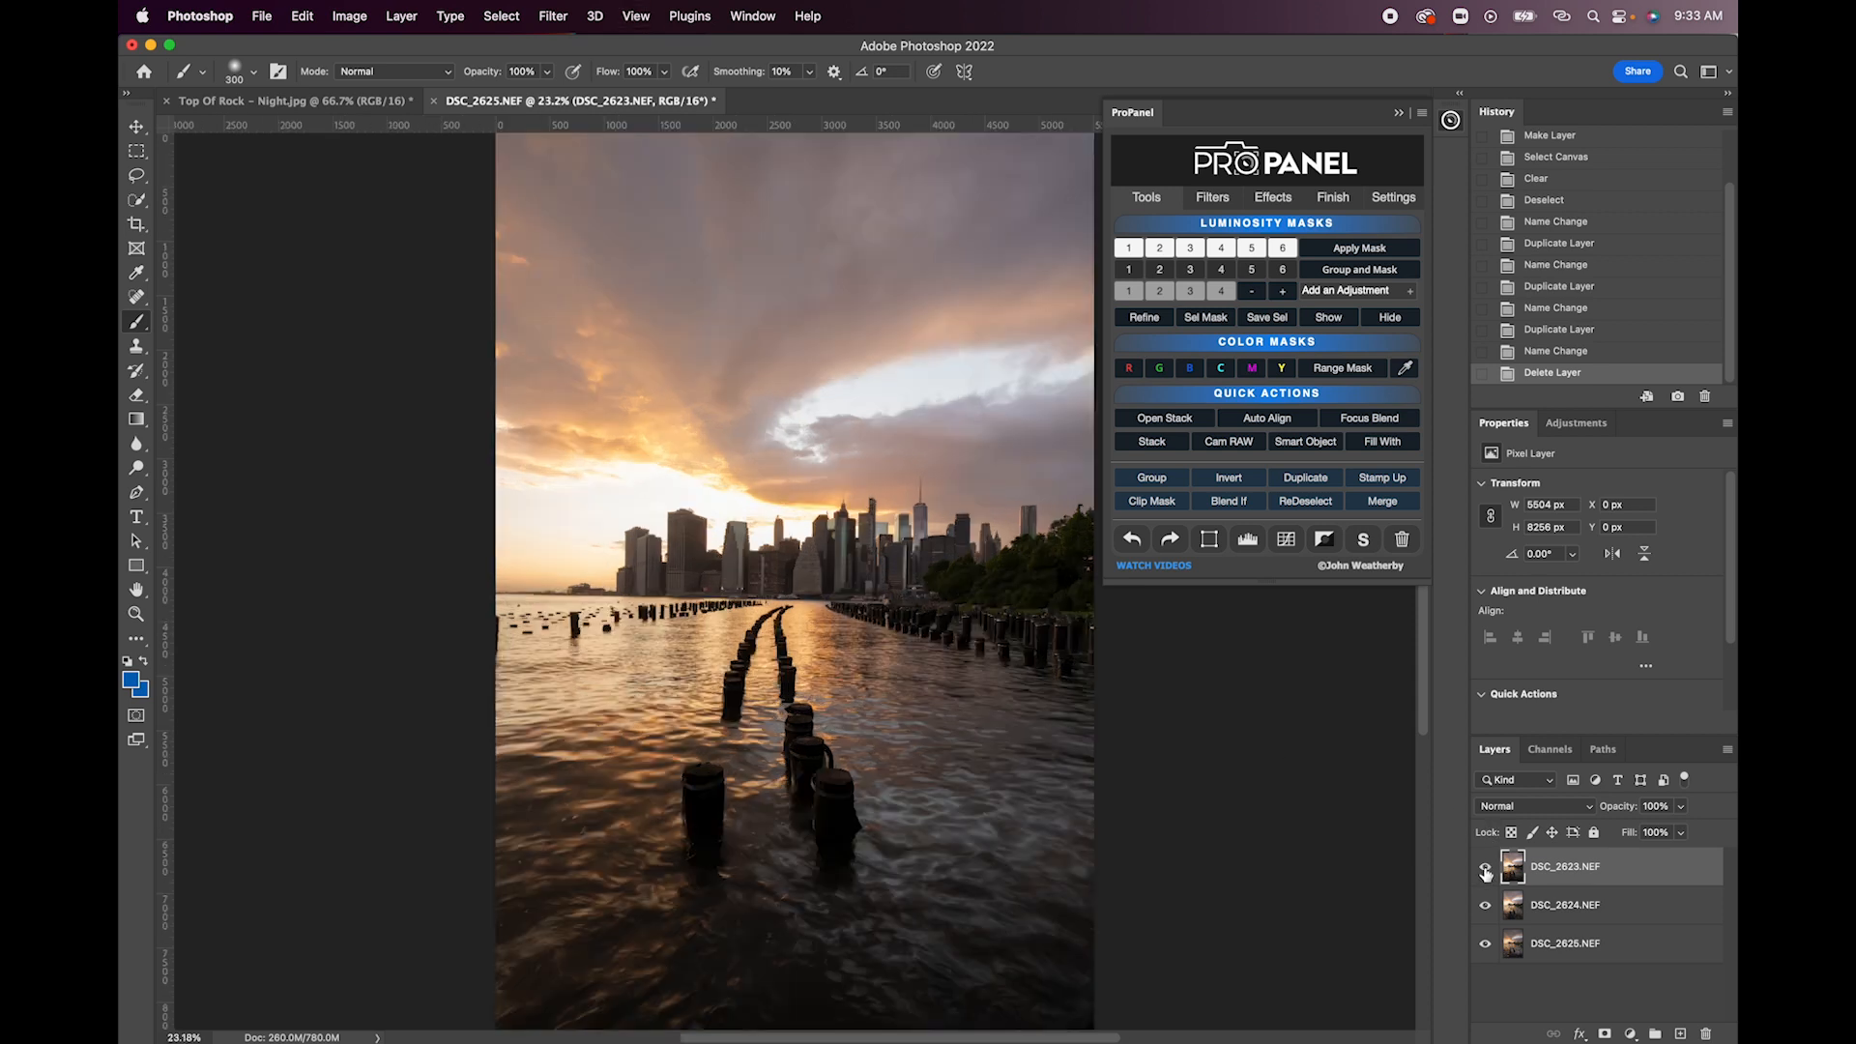
click(1486, 871)
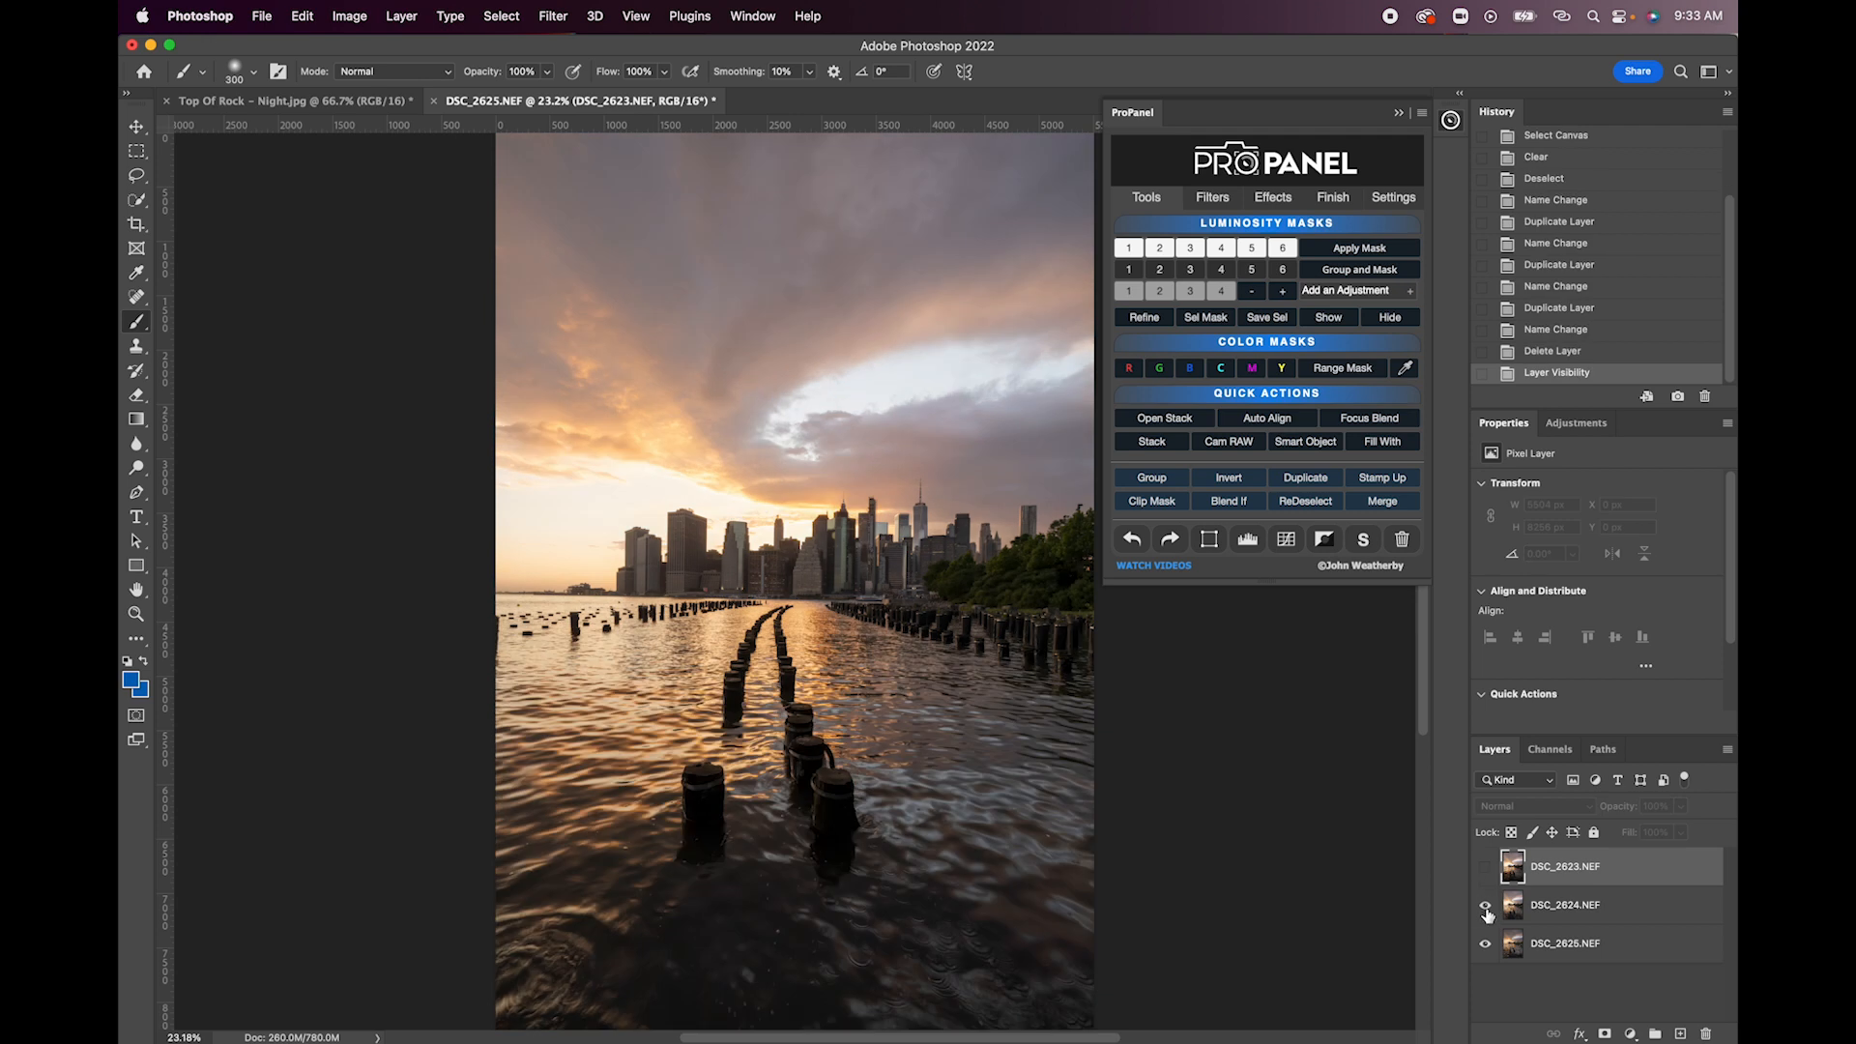
click(1486, 906)
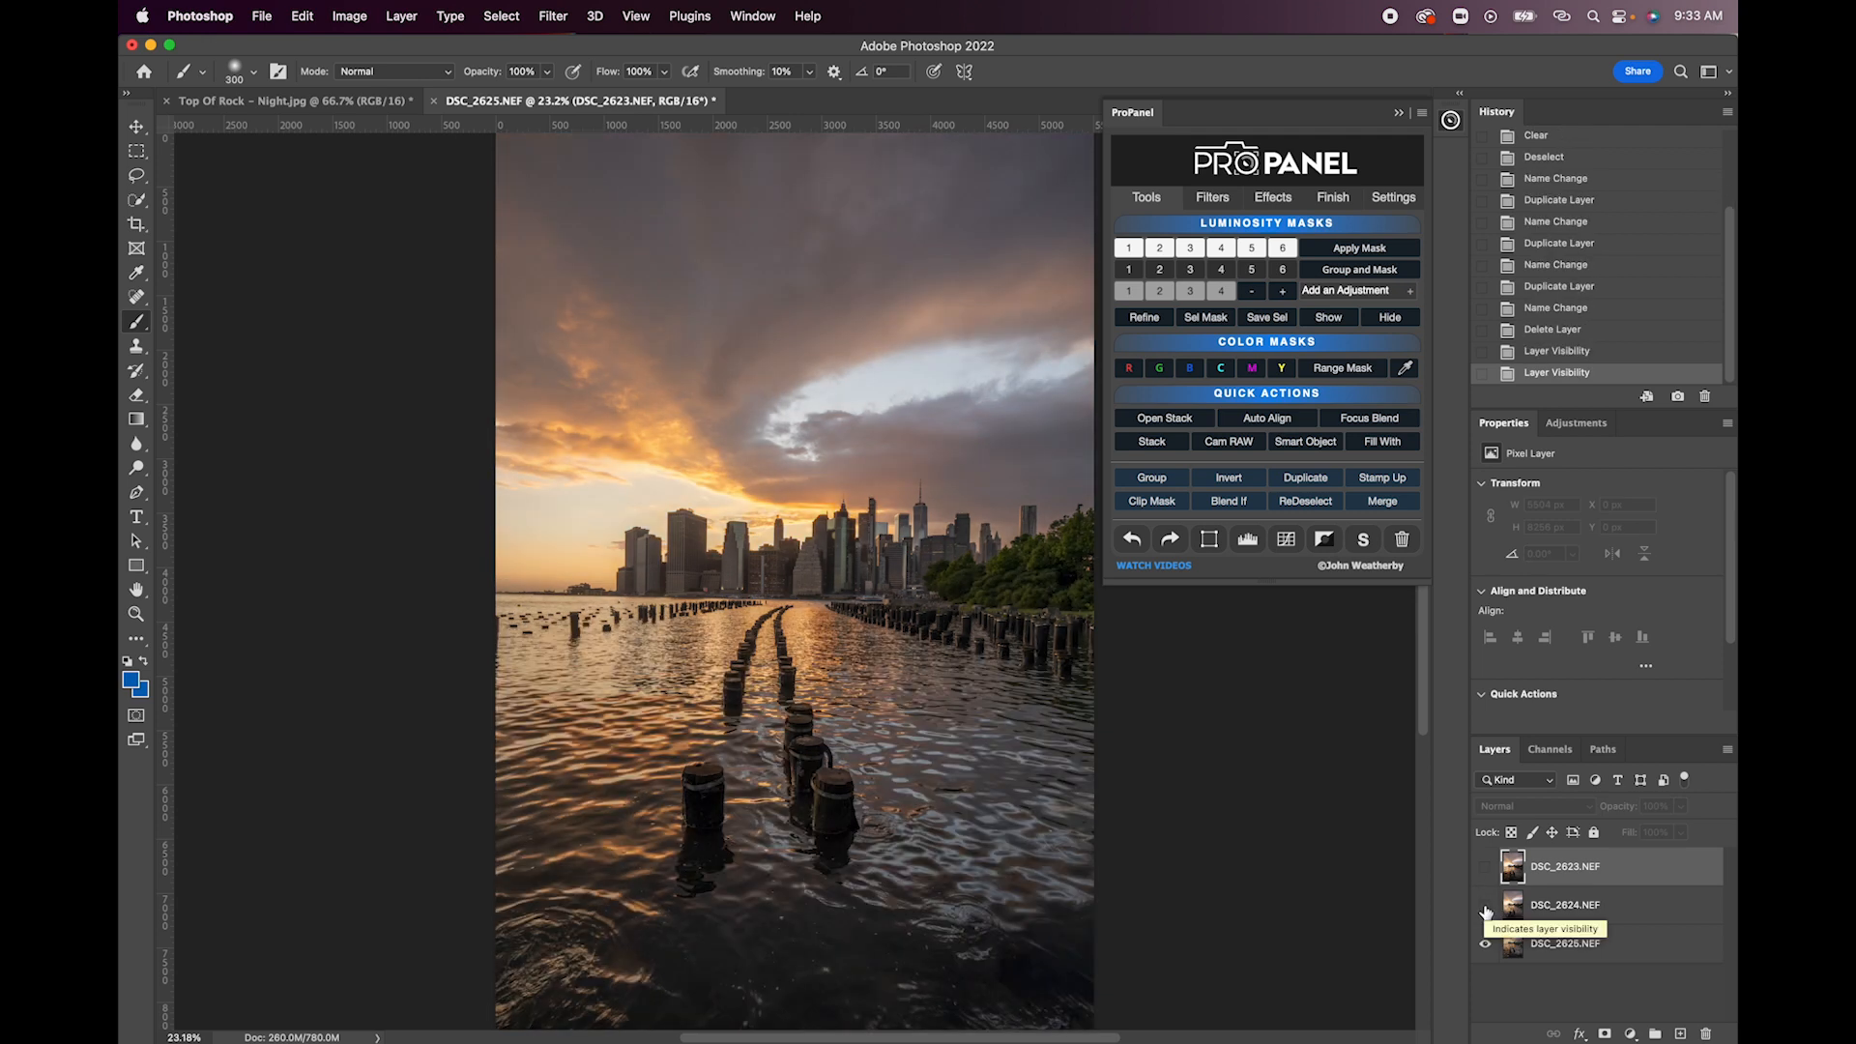
click(1486, 909)
click(1486, 868)
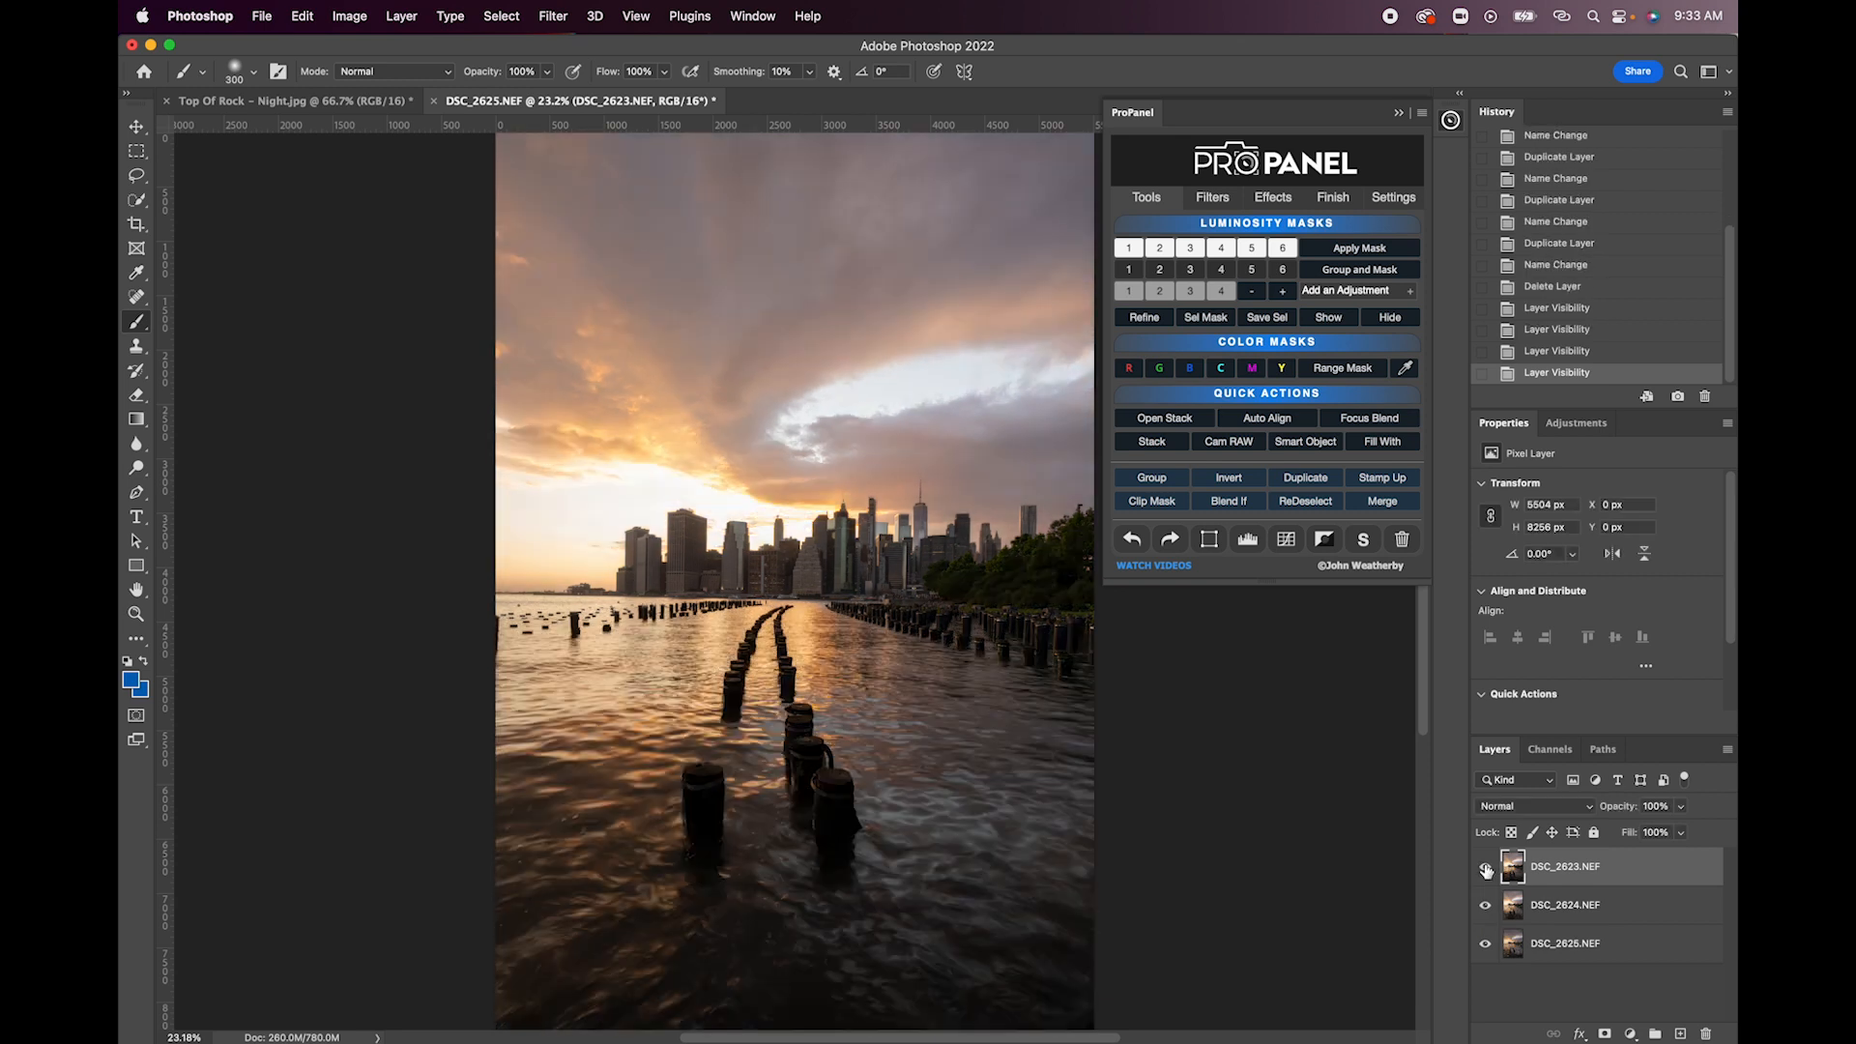
click(1486, 878)
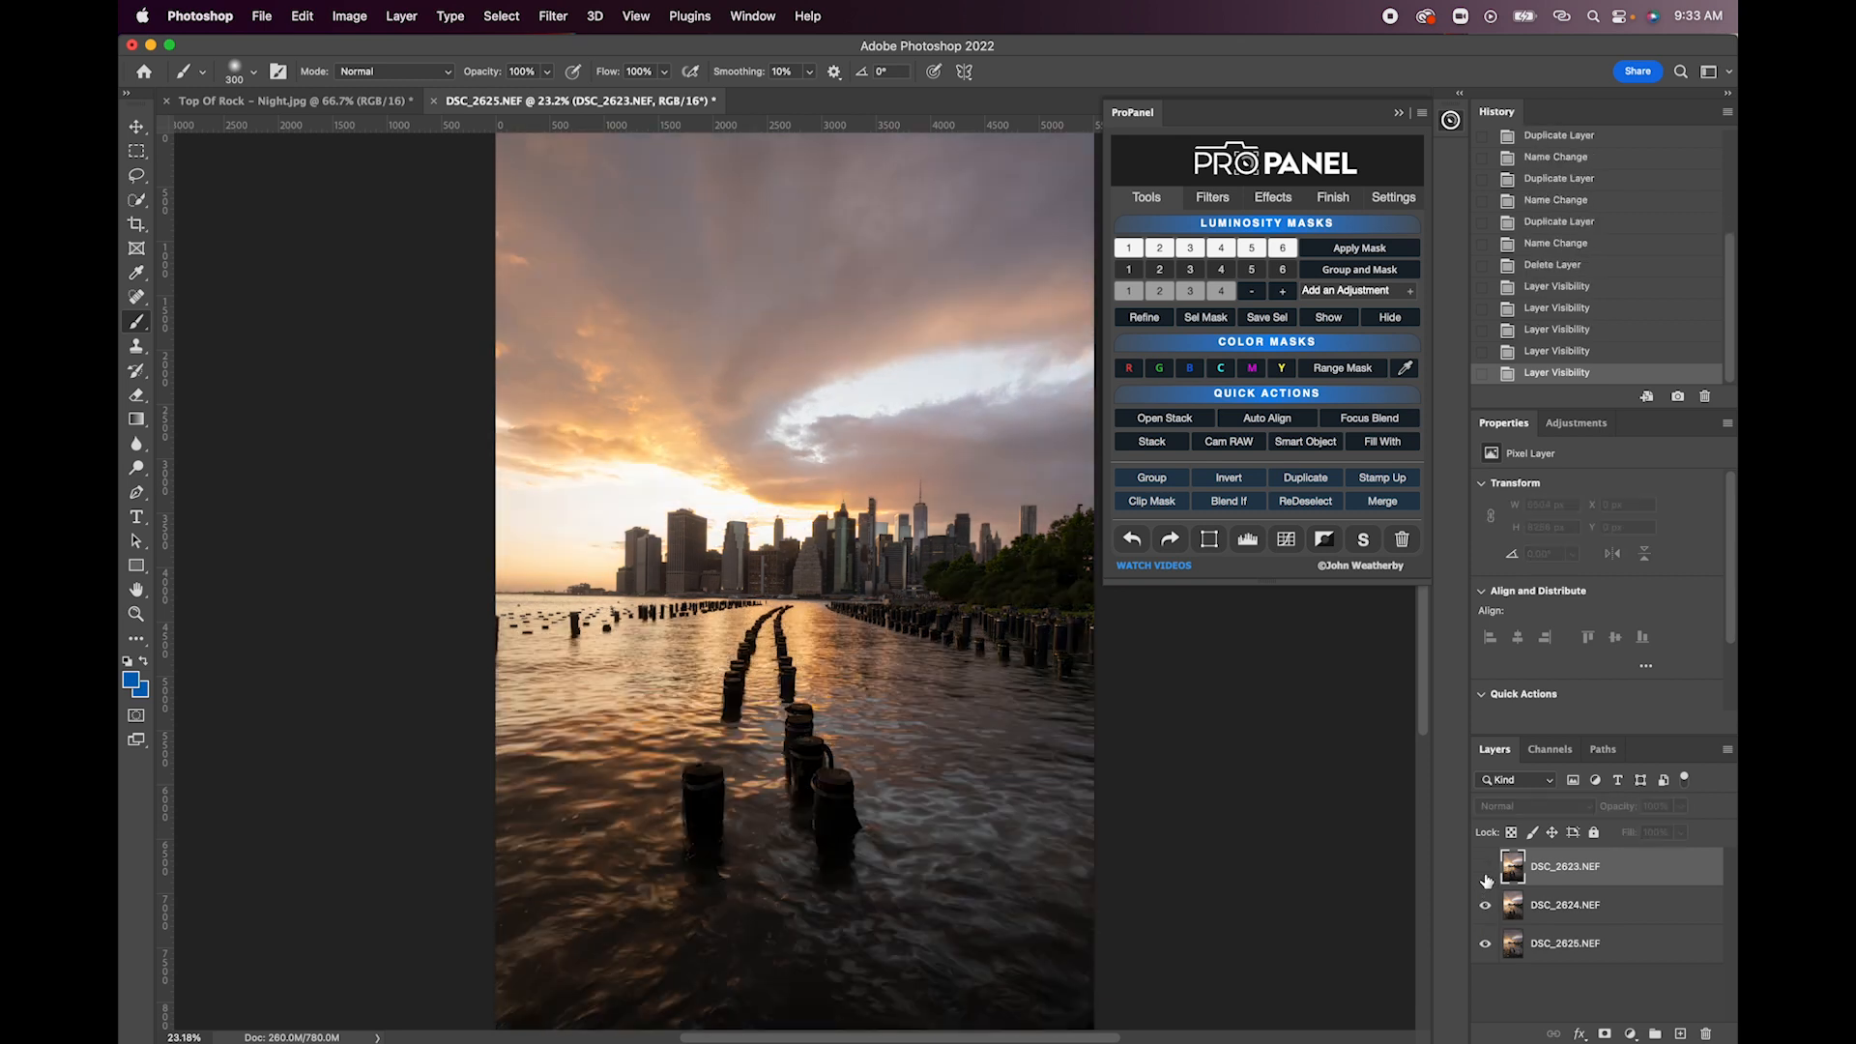
click(1486, 877)
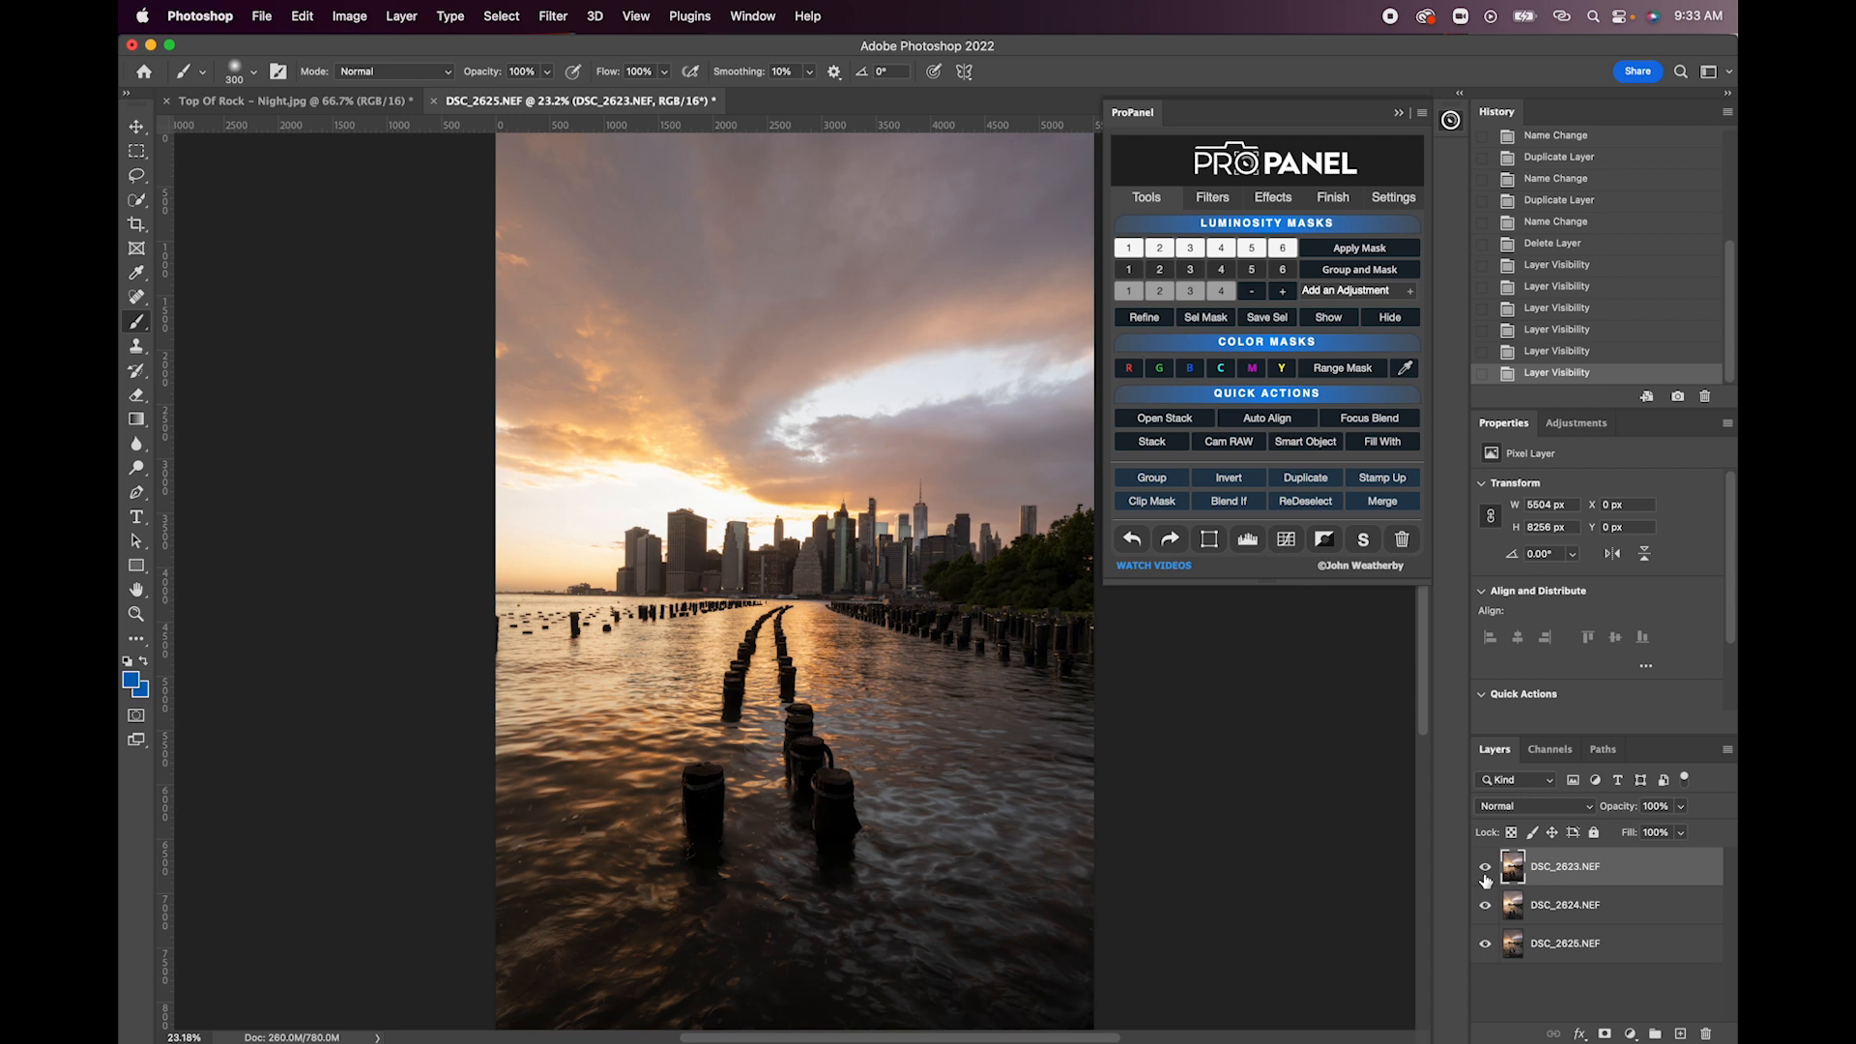
click(1485, 877)
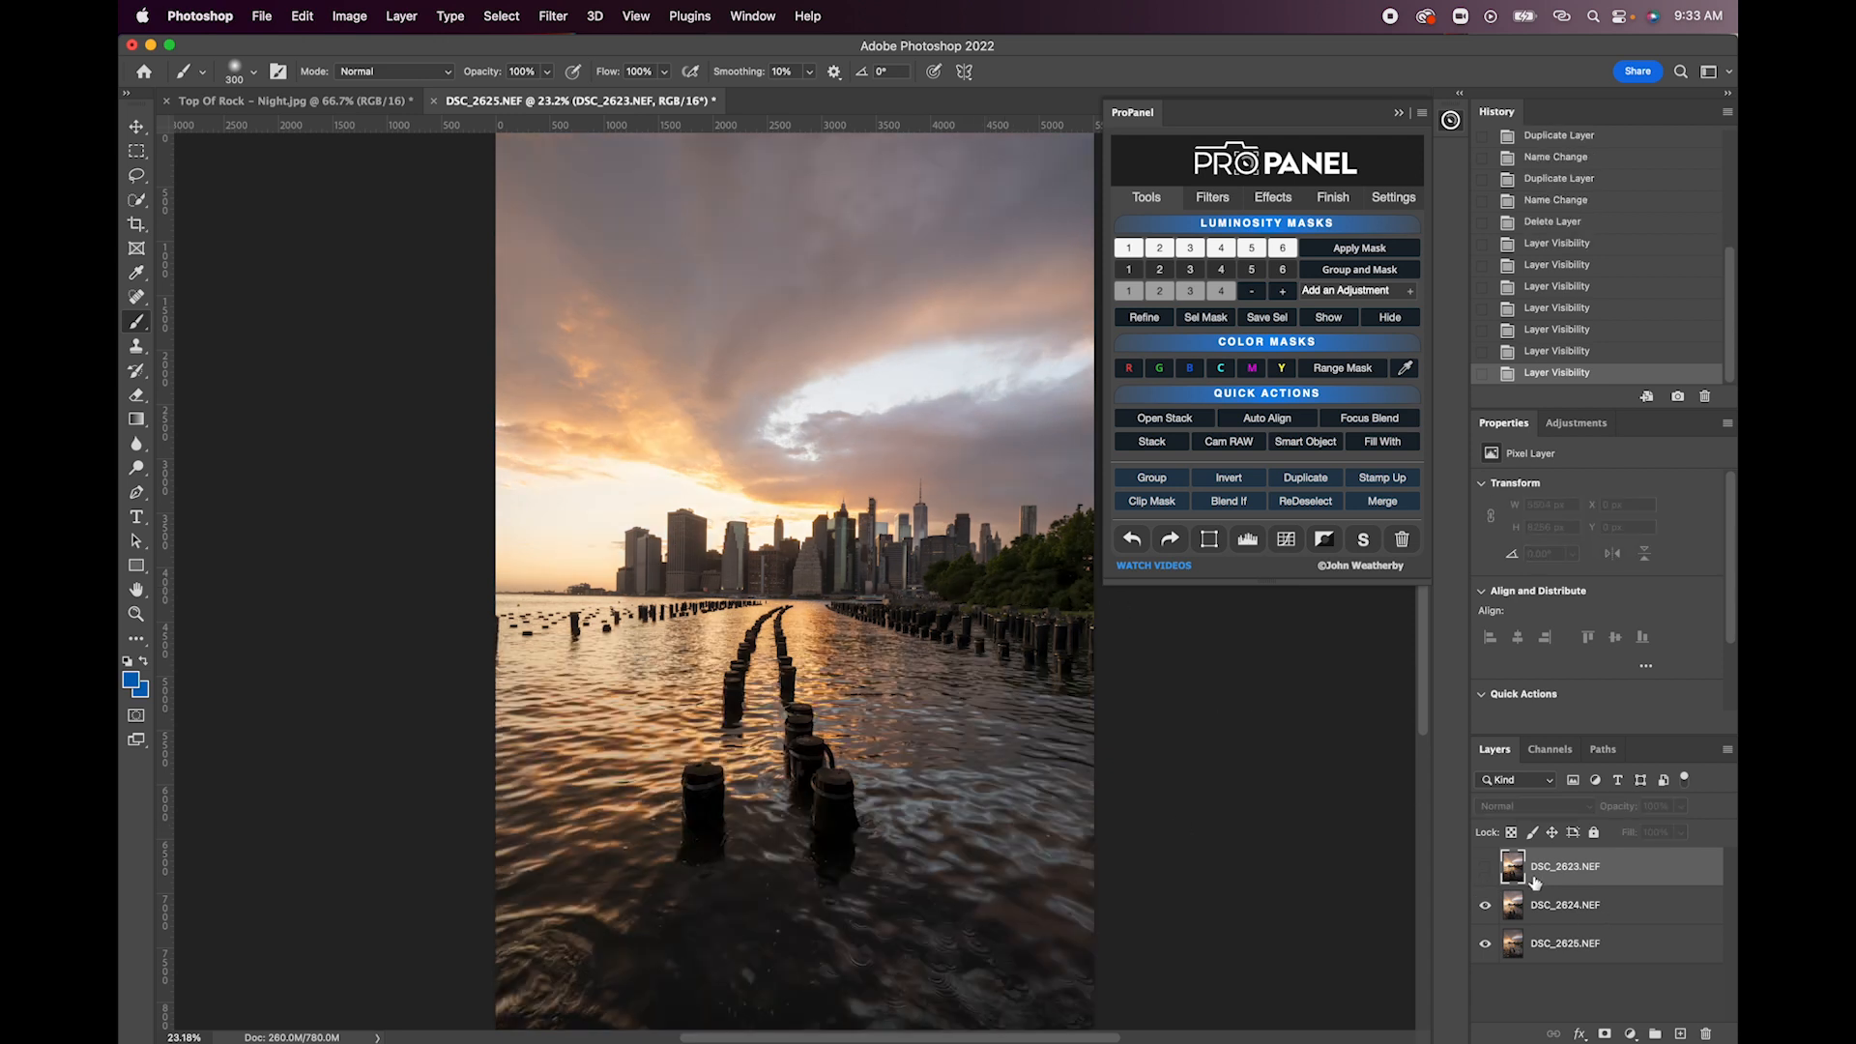
click(1485, 875)
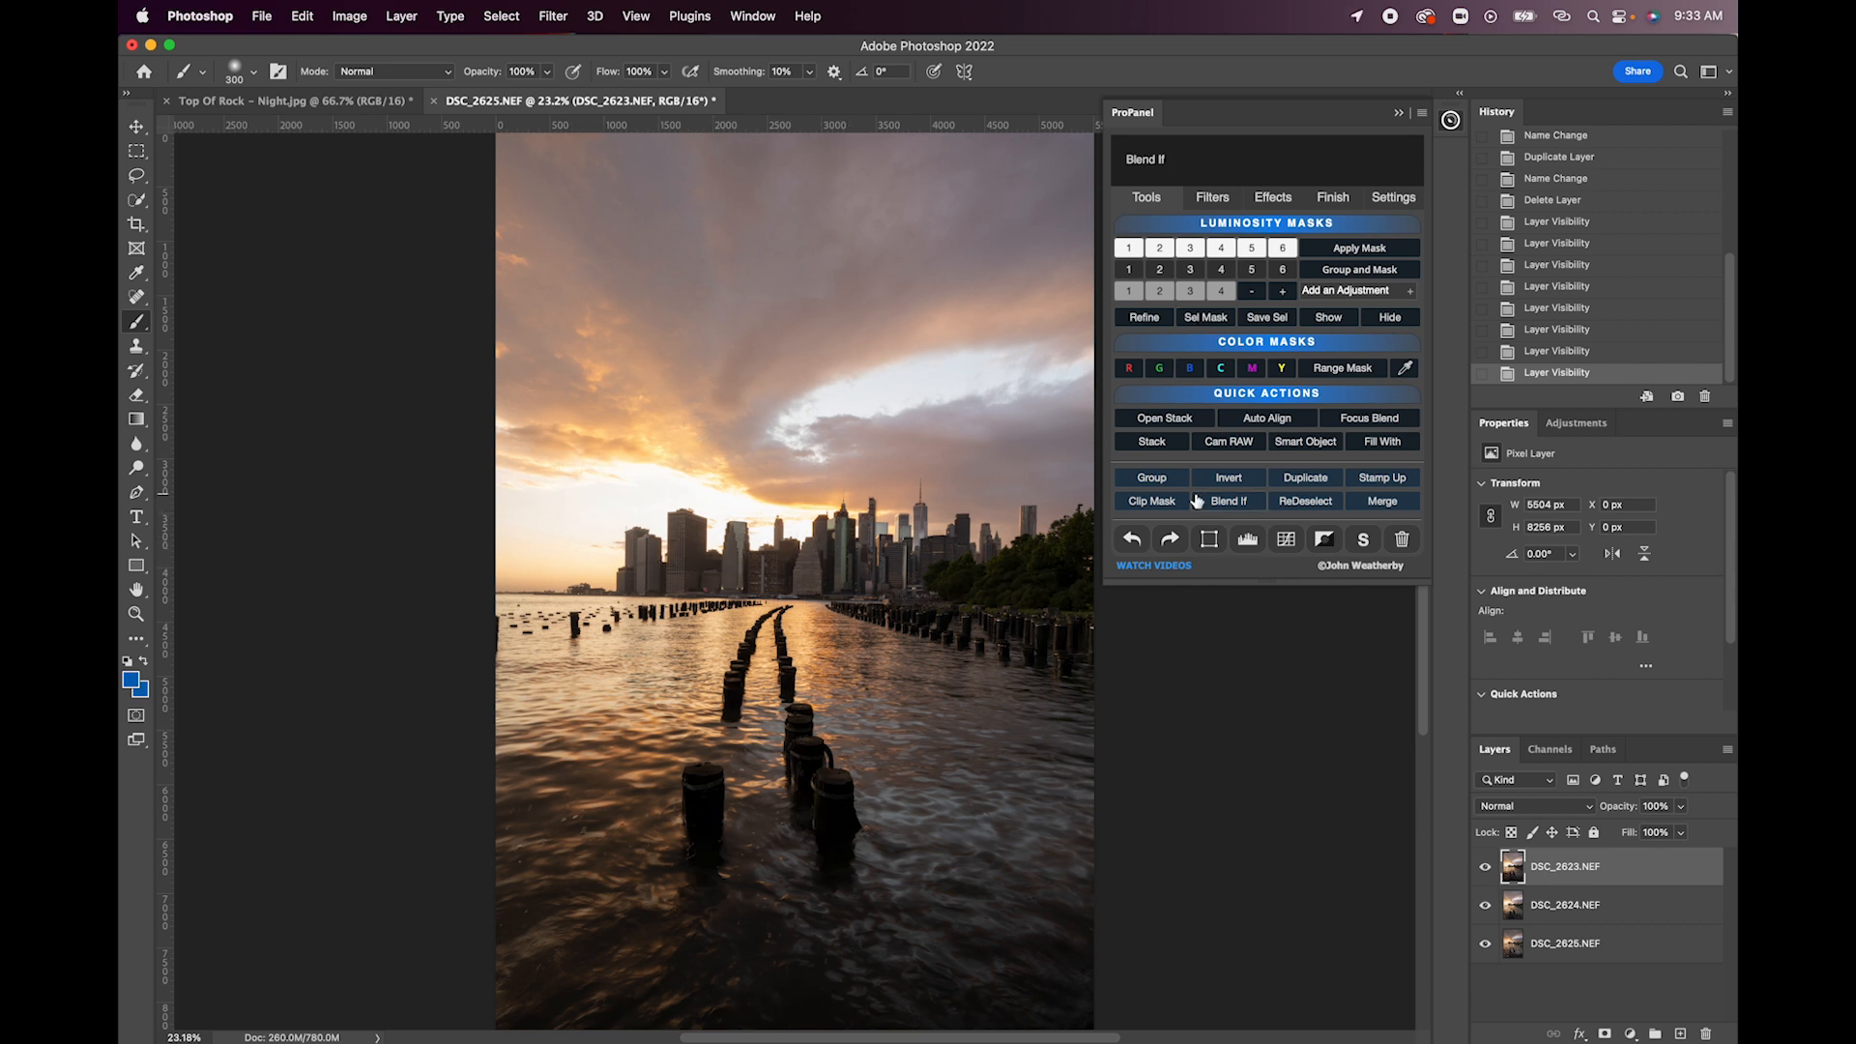
- Create a Lights 2 luminosity mask from the brightest exposure, apply it to a new group and preview the group mask
click(1129, 249)
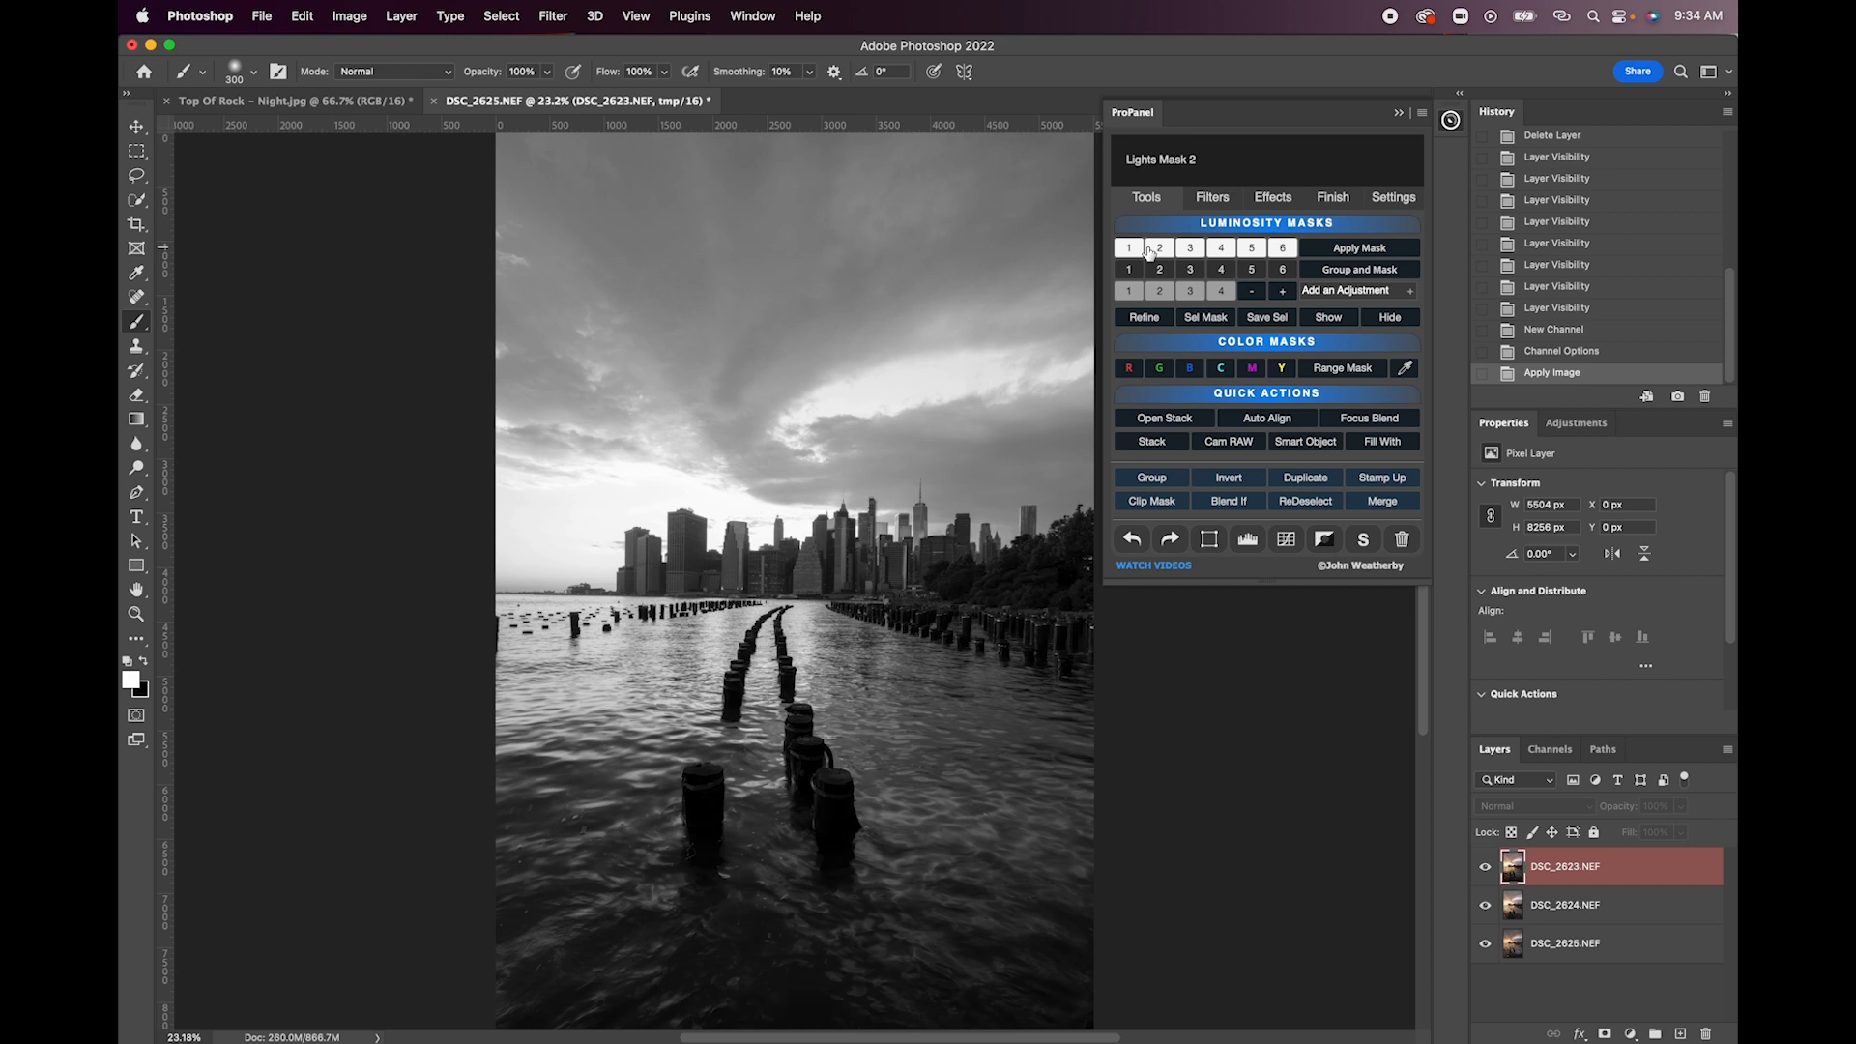
click(1159, 251)
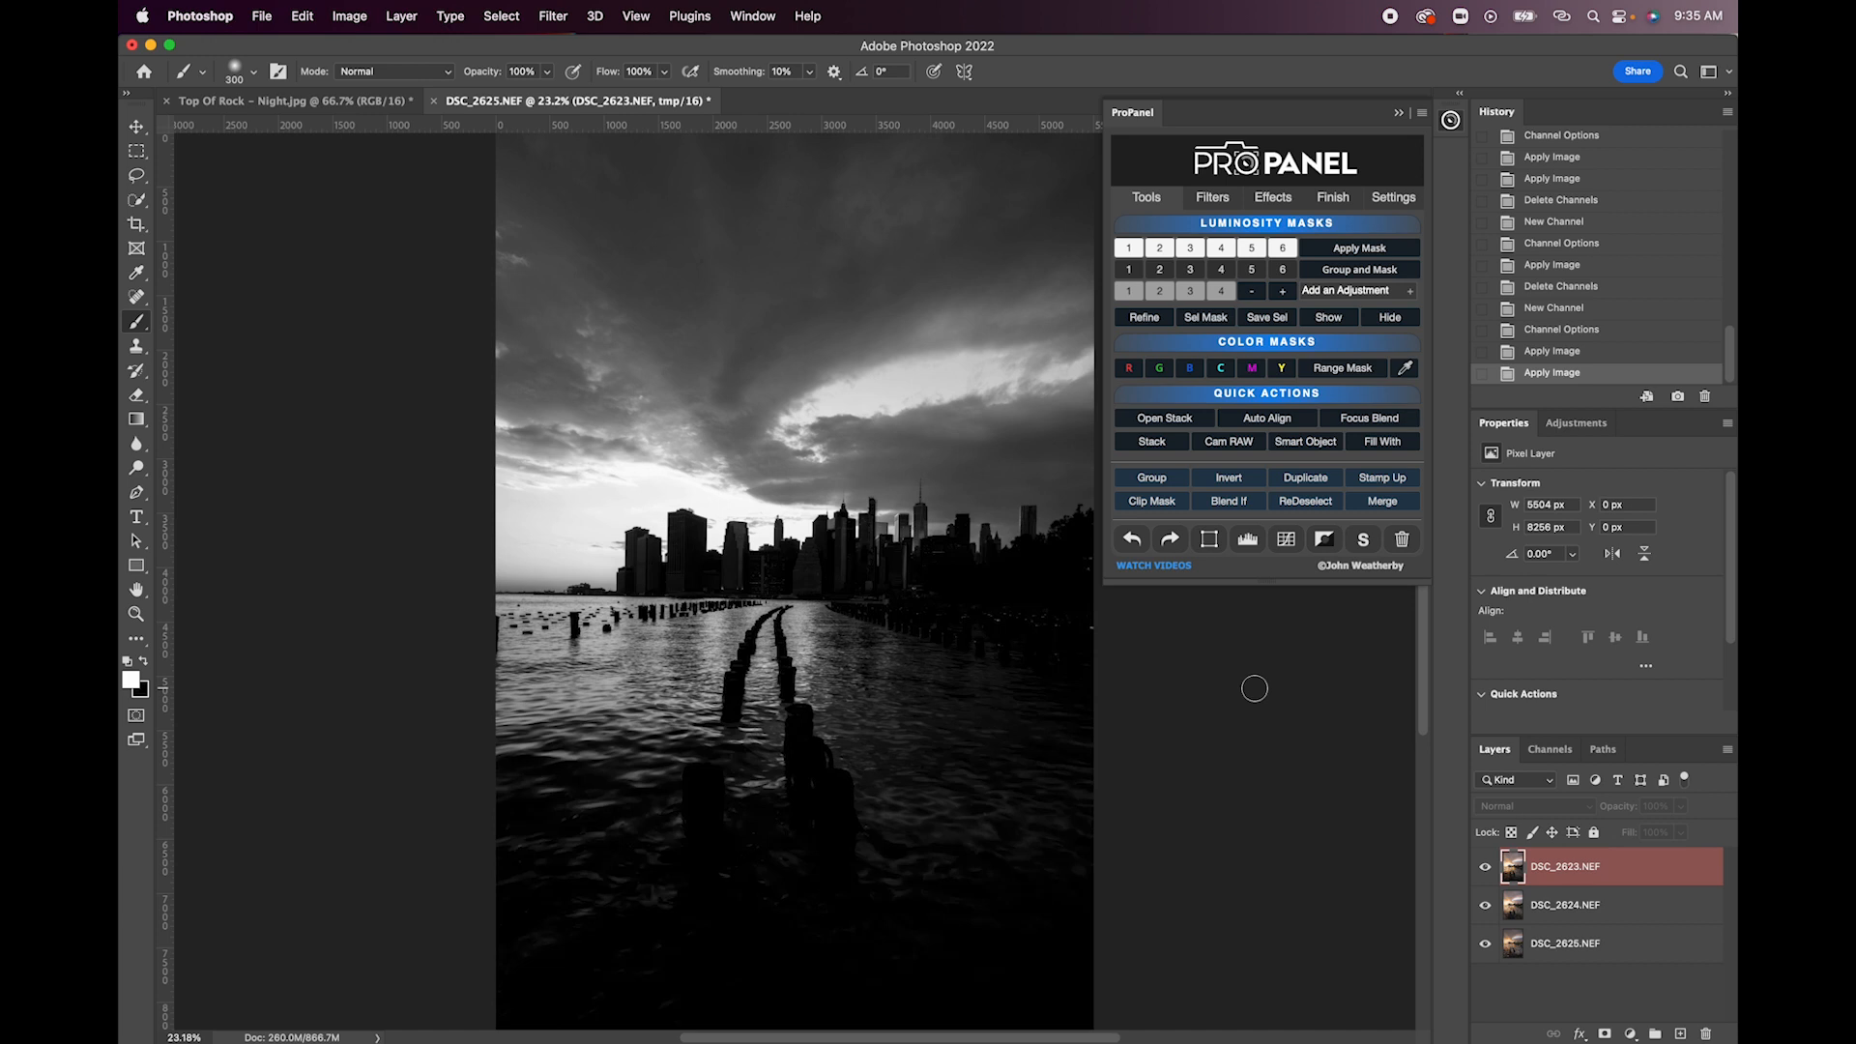
click(1352, 273)
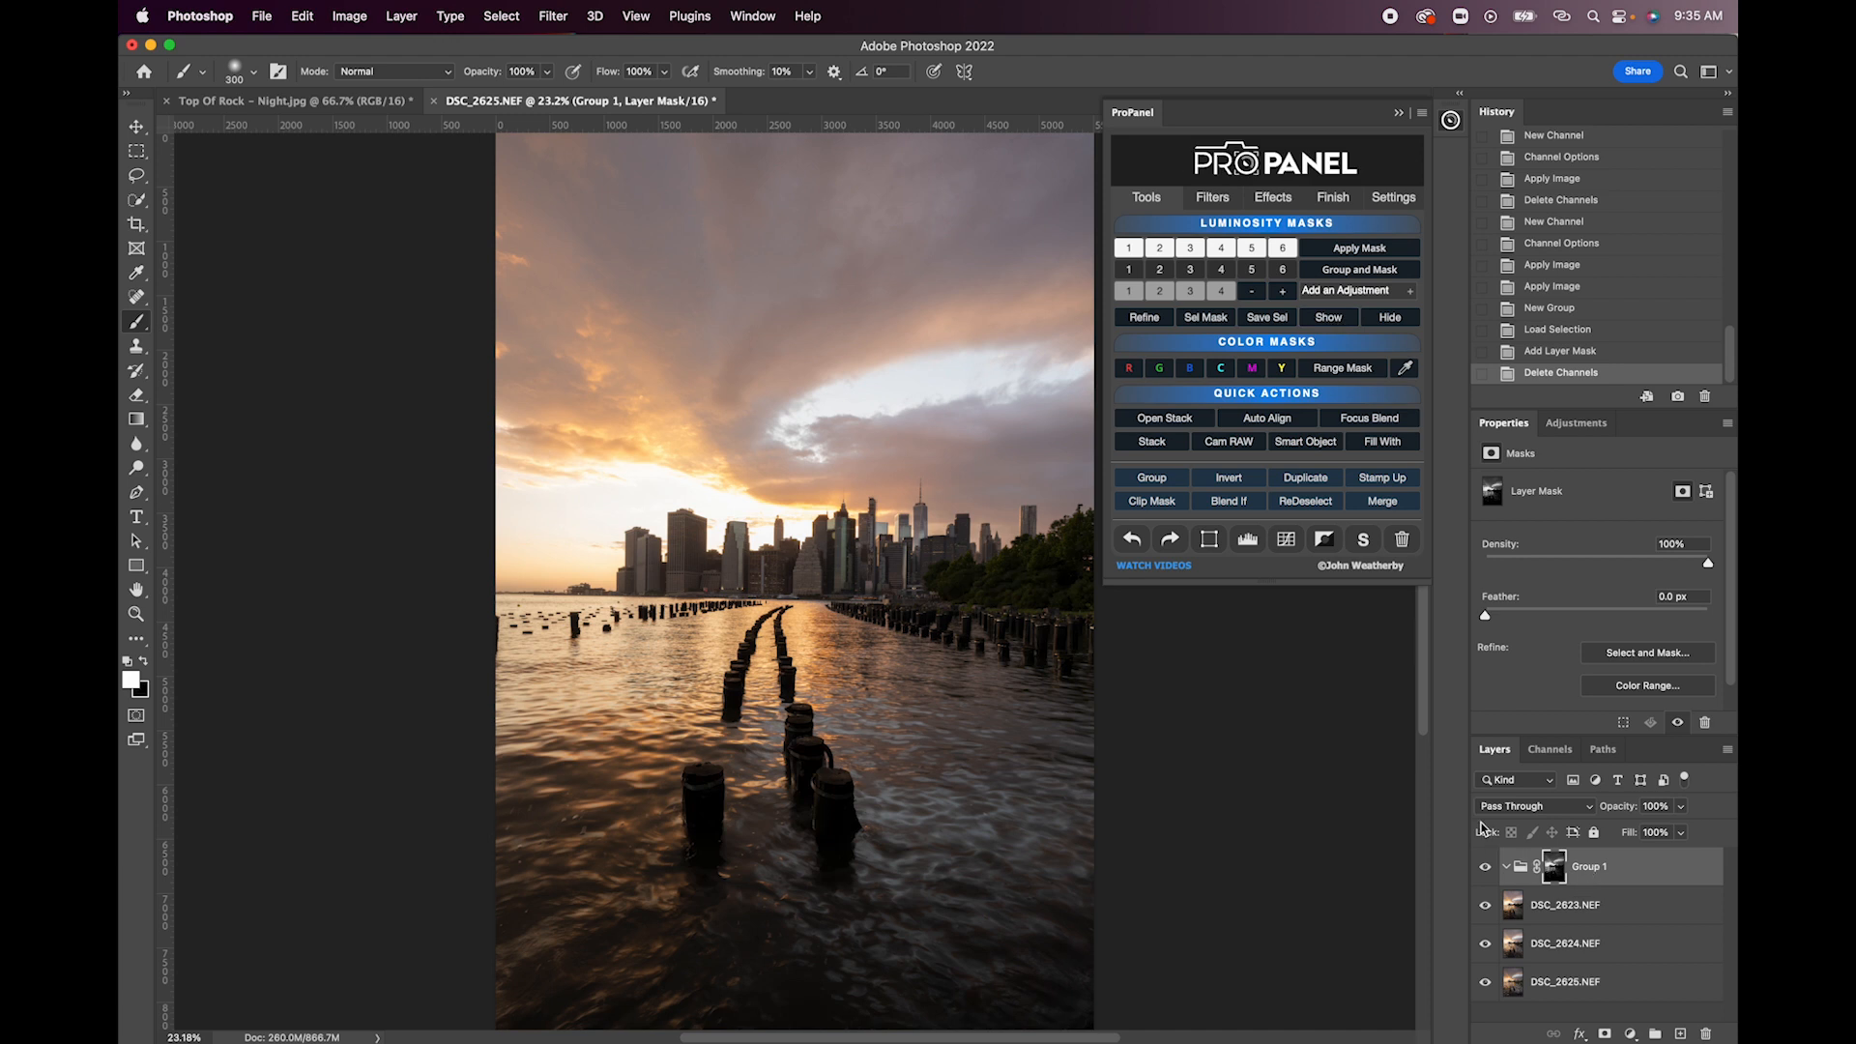
click(1329, 318)
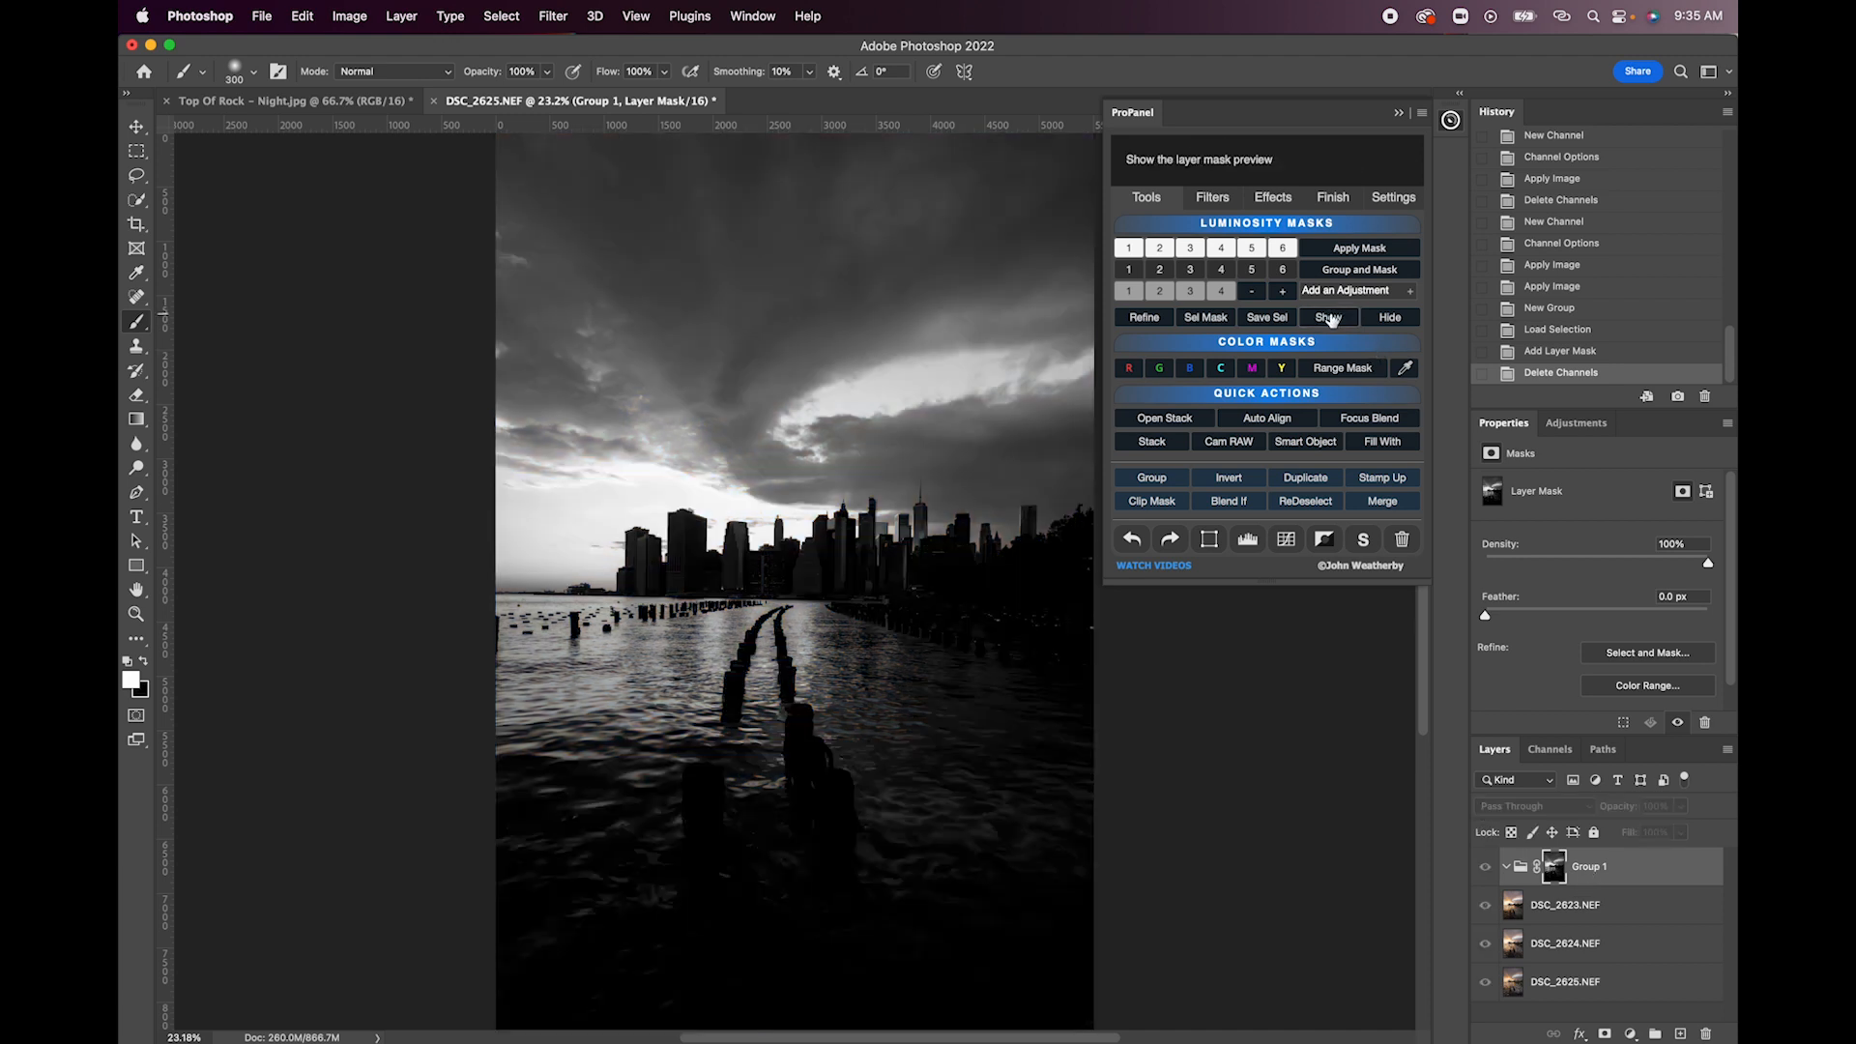
click(1390, 320)
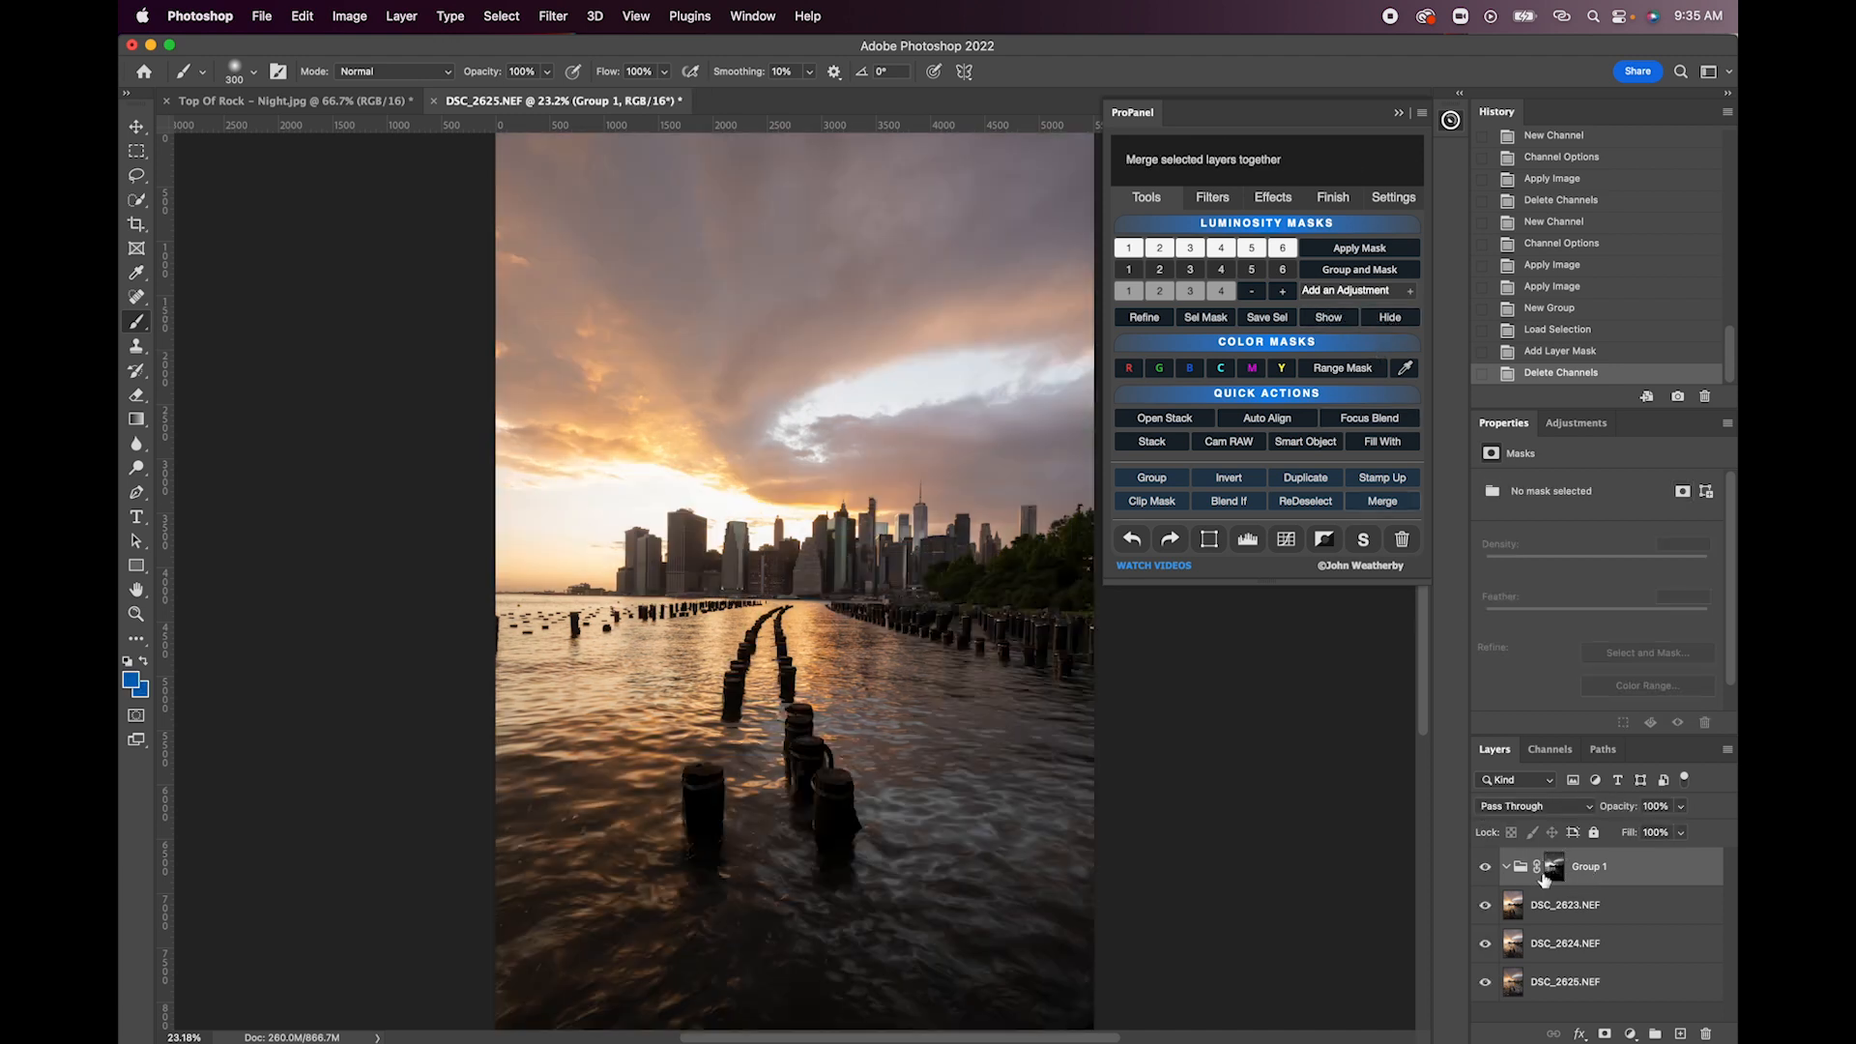
- Move the DSC_2625.NEF layer into the masked Group 1 and compare the blend with the group hidden and shown
click(1548, 981)
drag(1596, 979, 1599, 878)
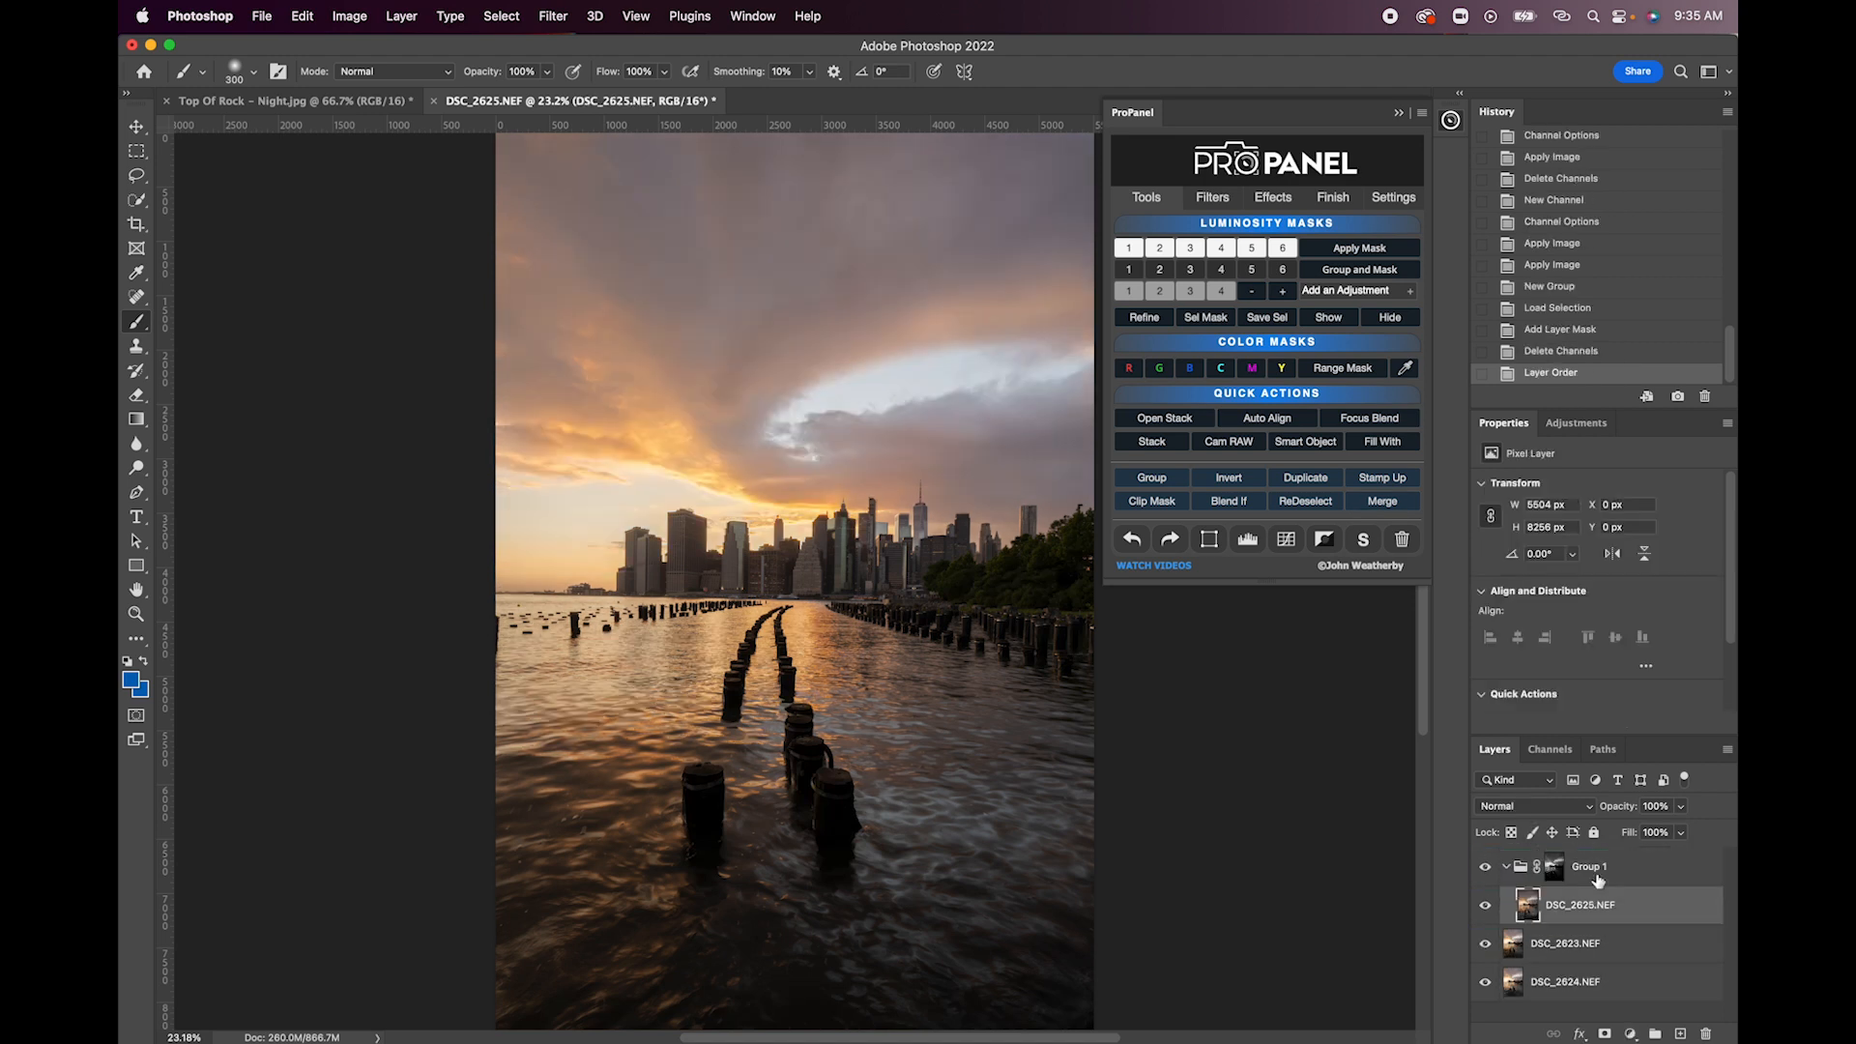
click(1486, 868)
click(1486, 867)
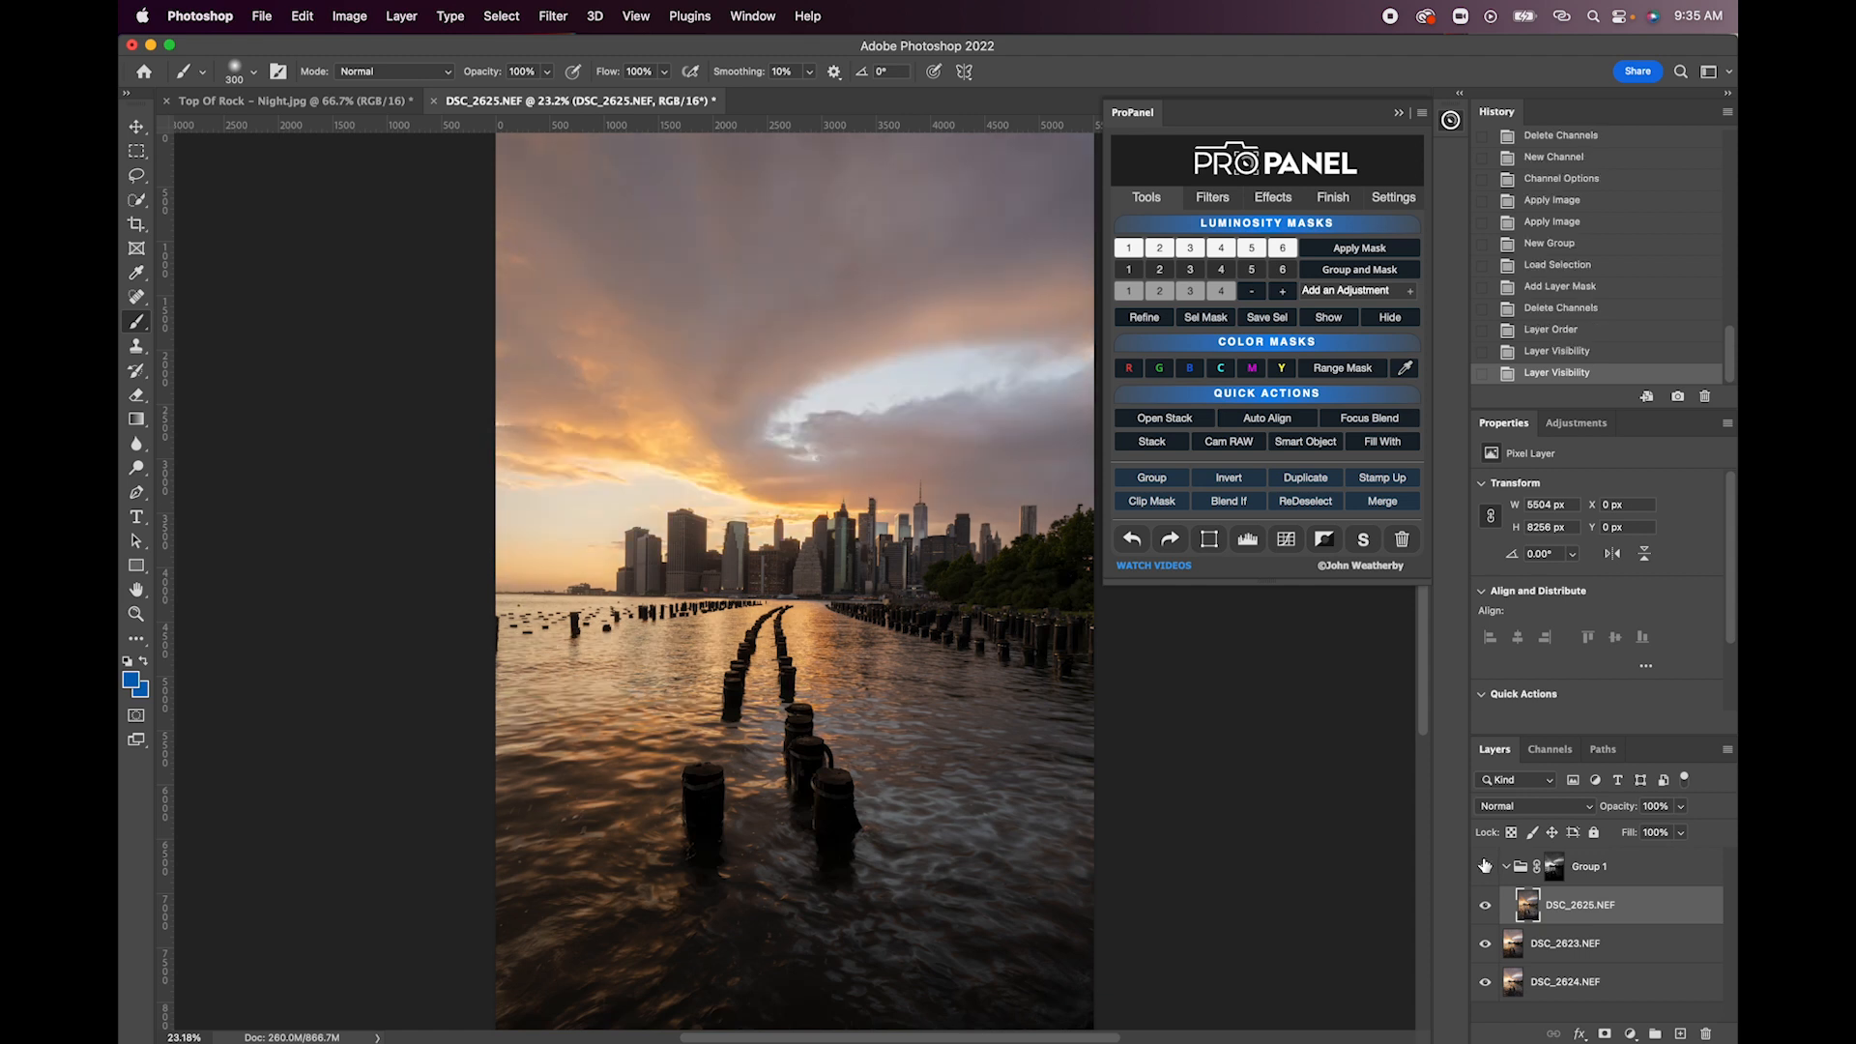
click(1486, 867)
click(1486, 866)
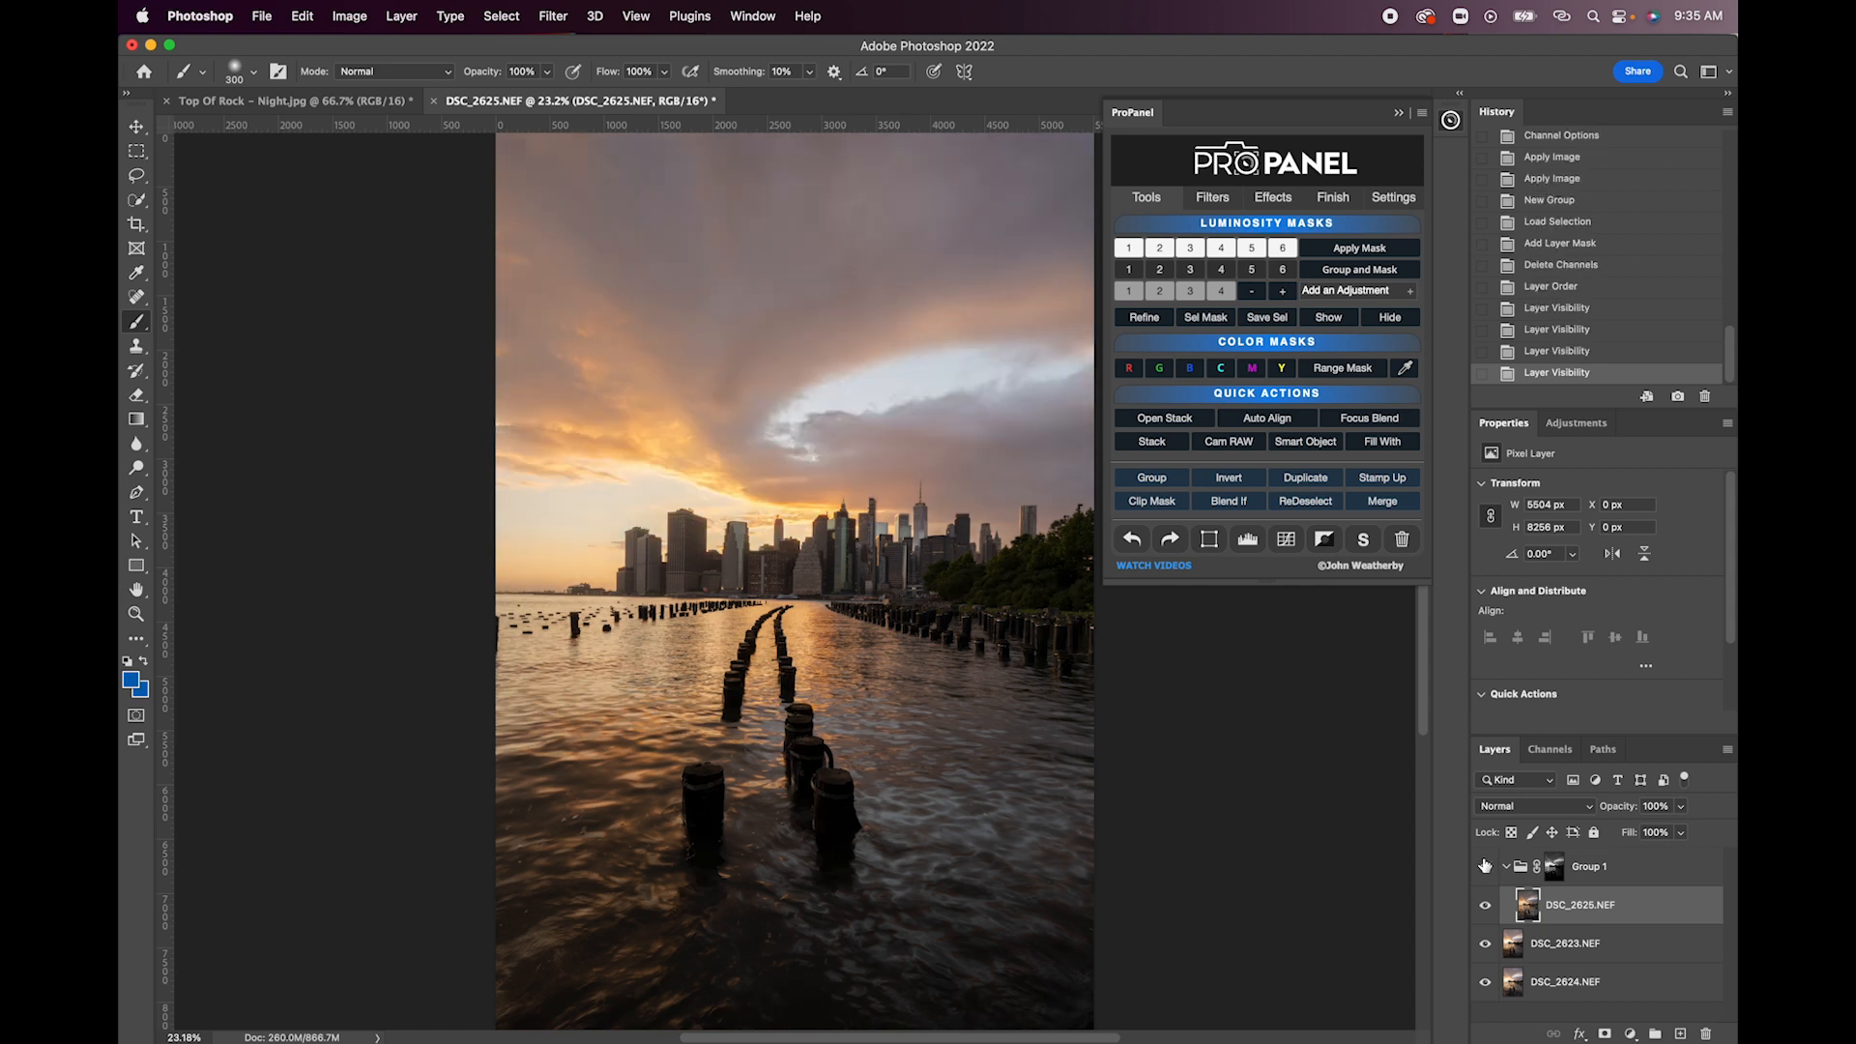
click(1486, 866)
click(1486, 867)
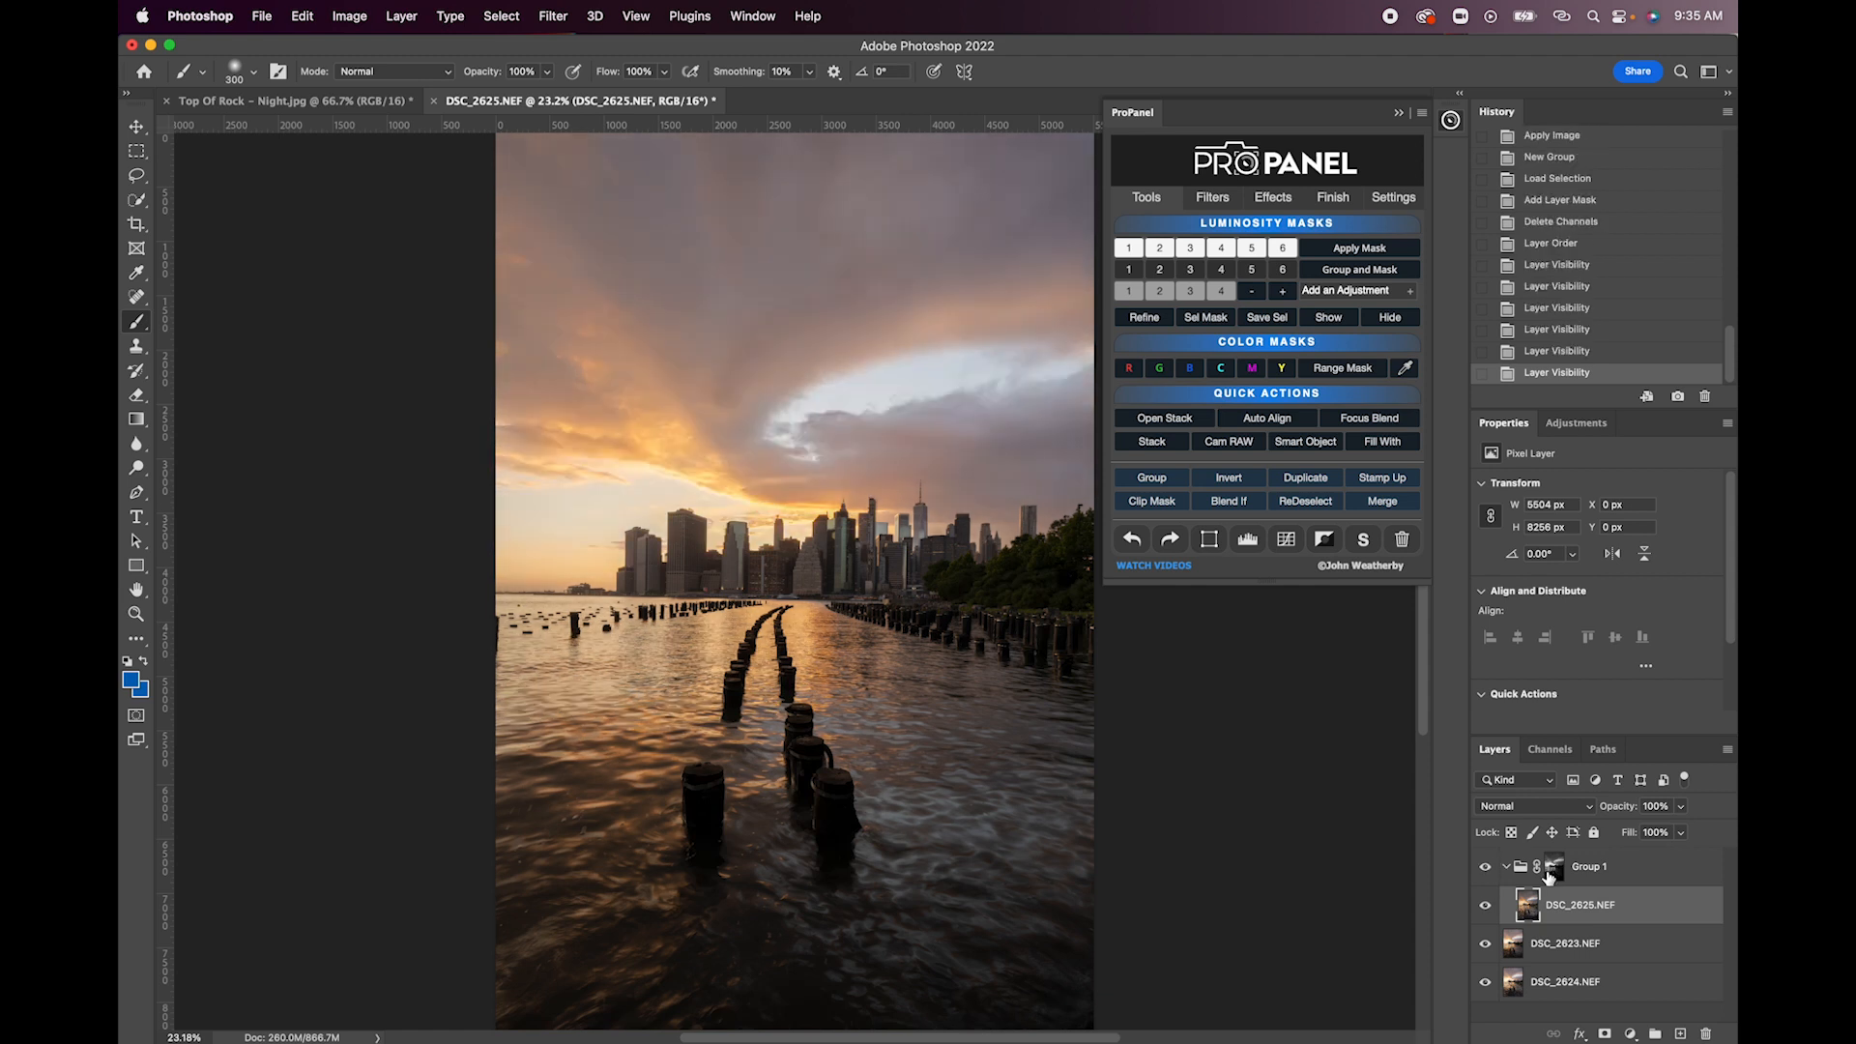
- Preview the Group 1 mask and refine it with Levels, setting the black input level to 23
click(1553, 873)
click(1338, 322)
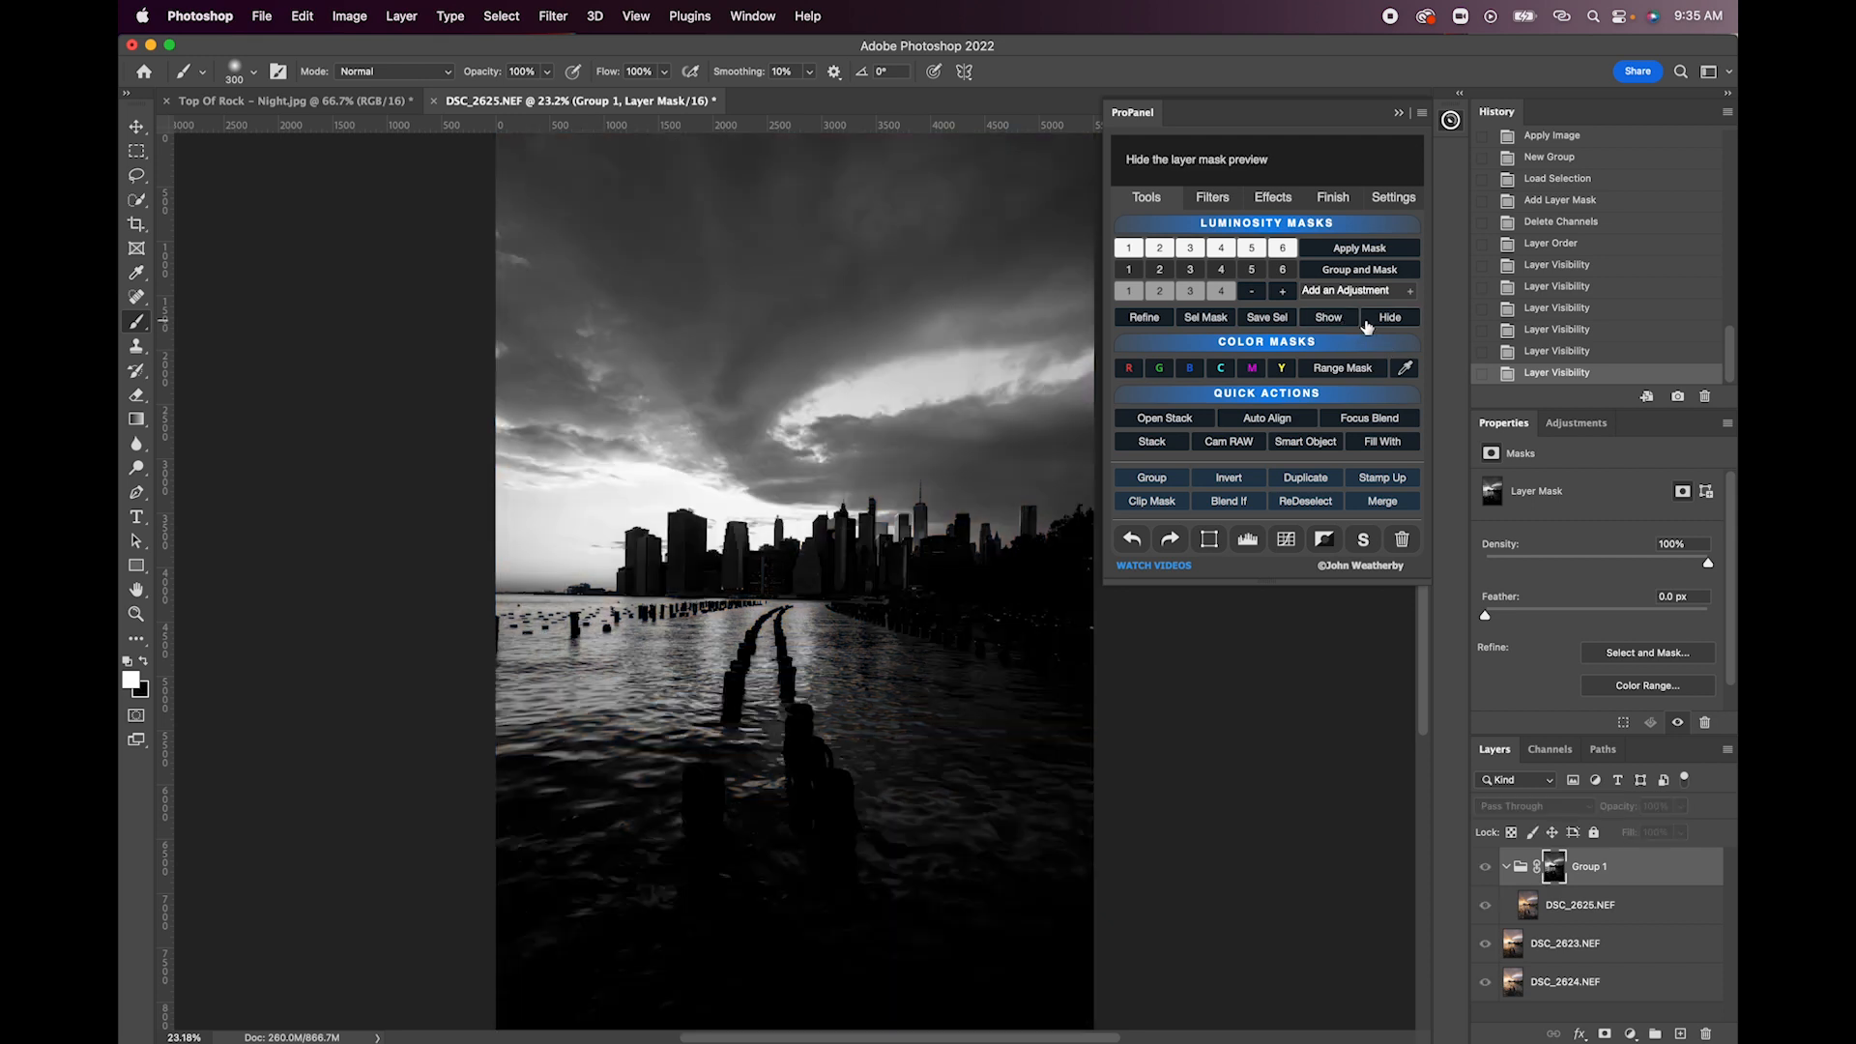
click(1385, 322)
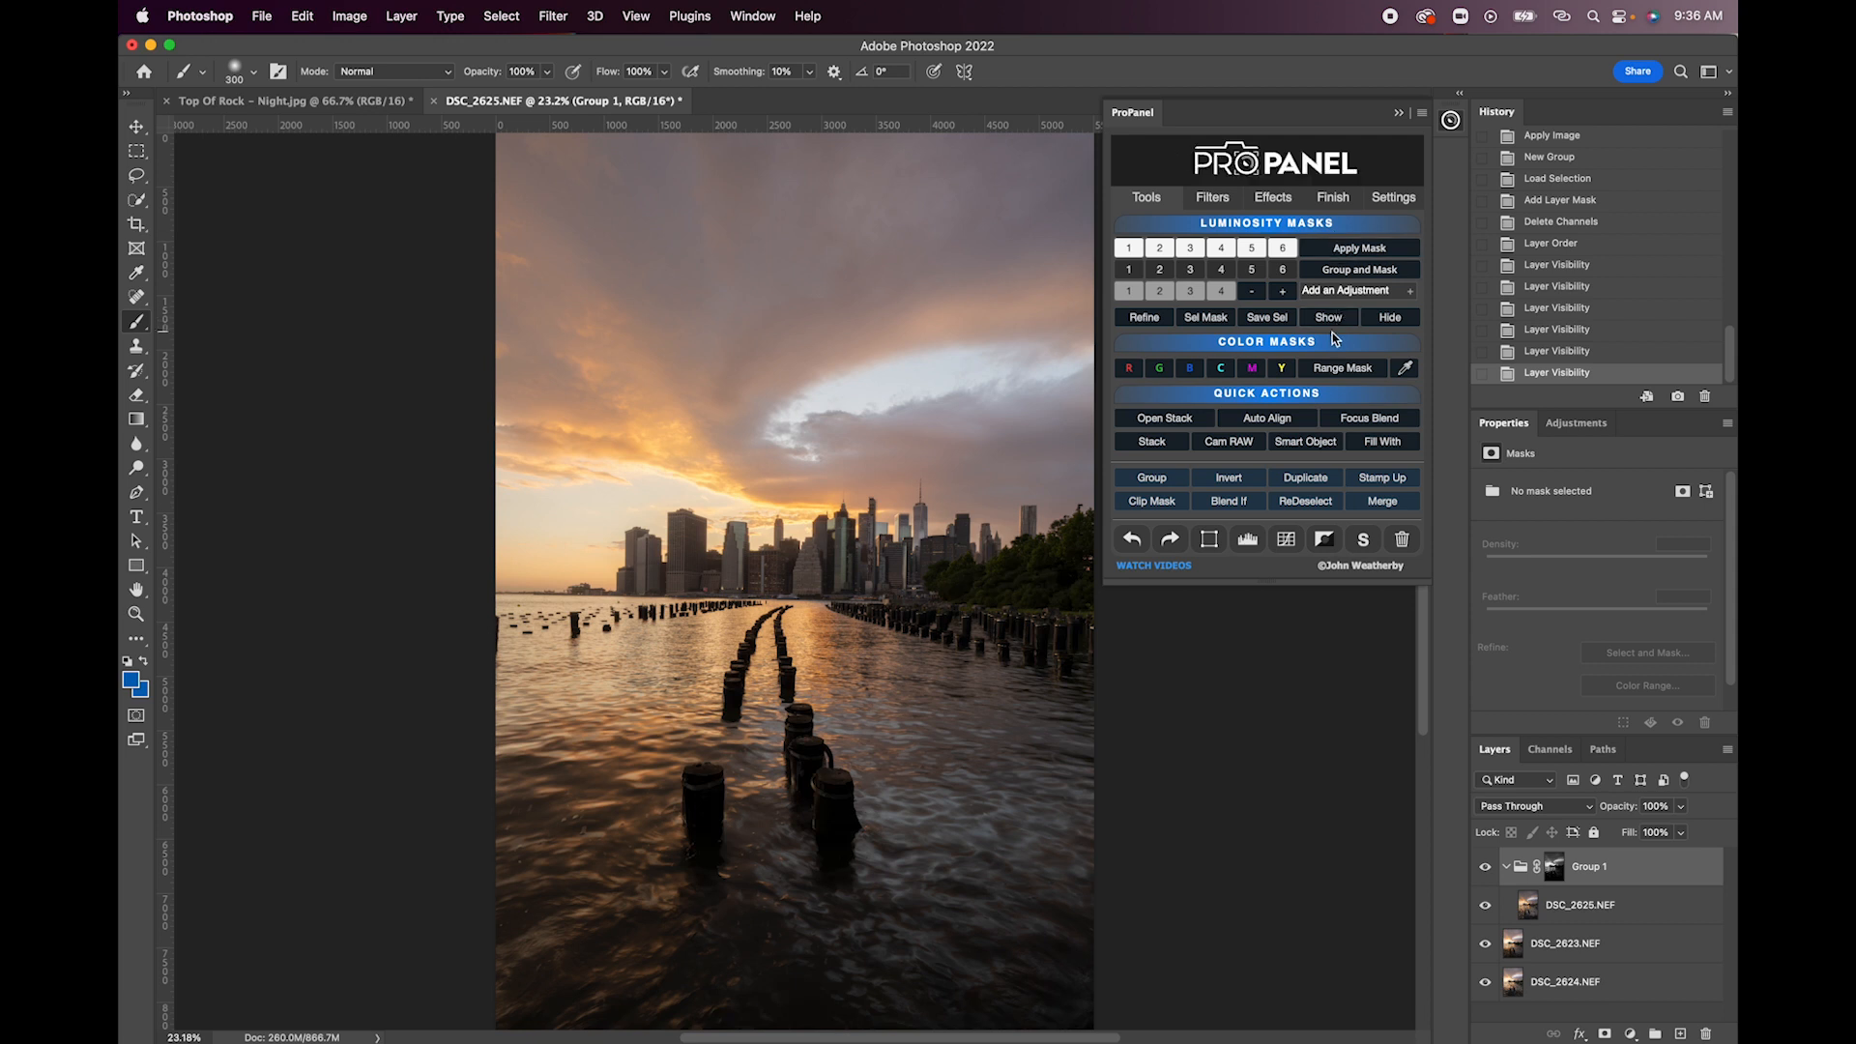
click(1331, 321)
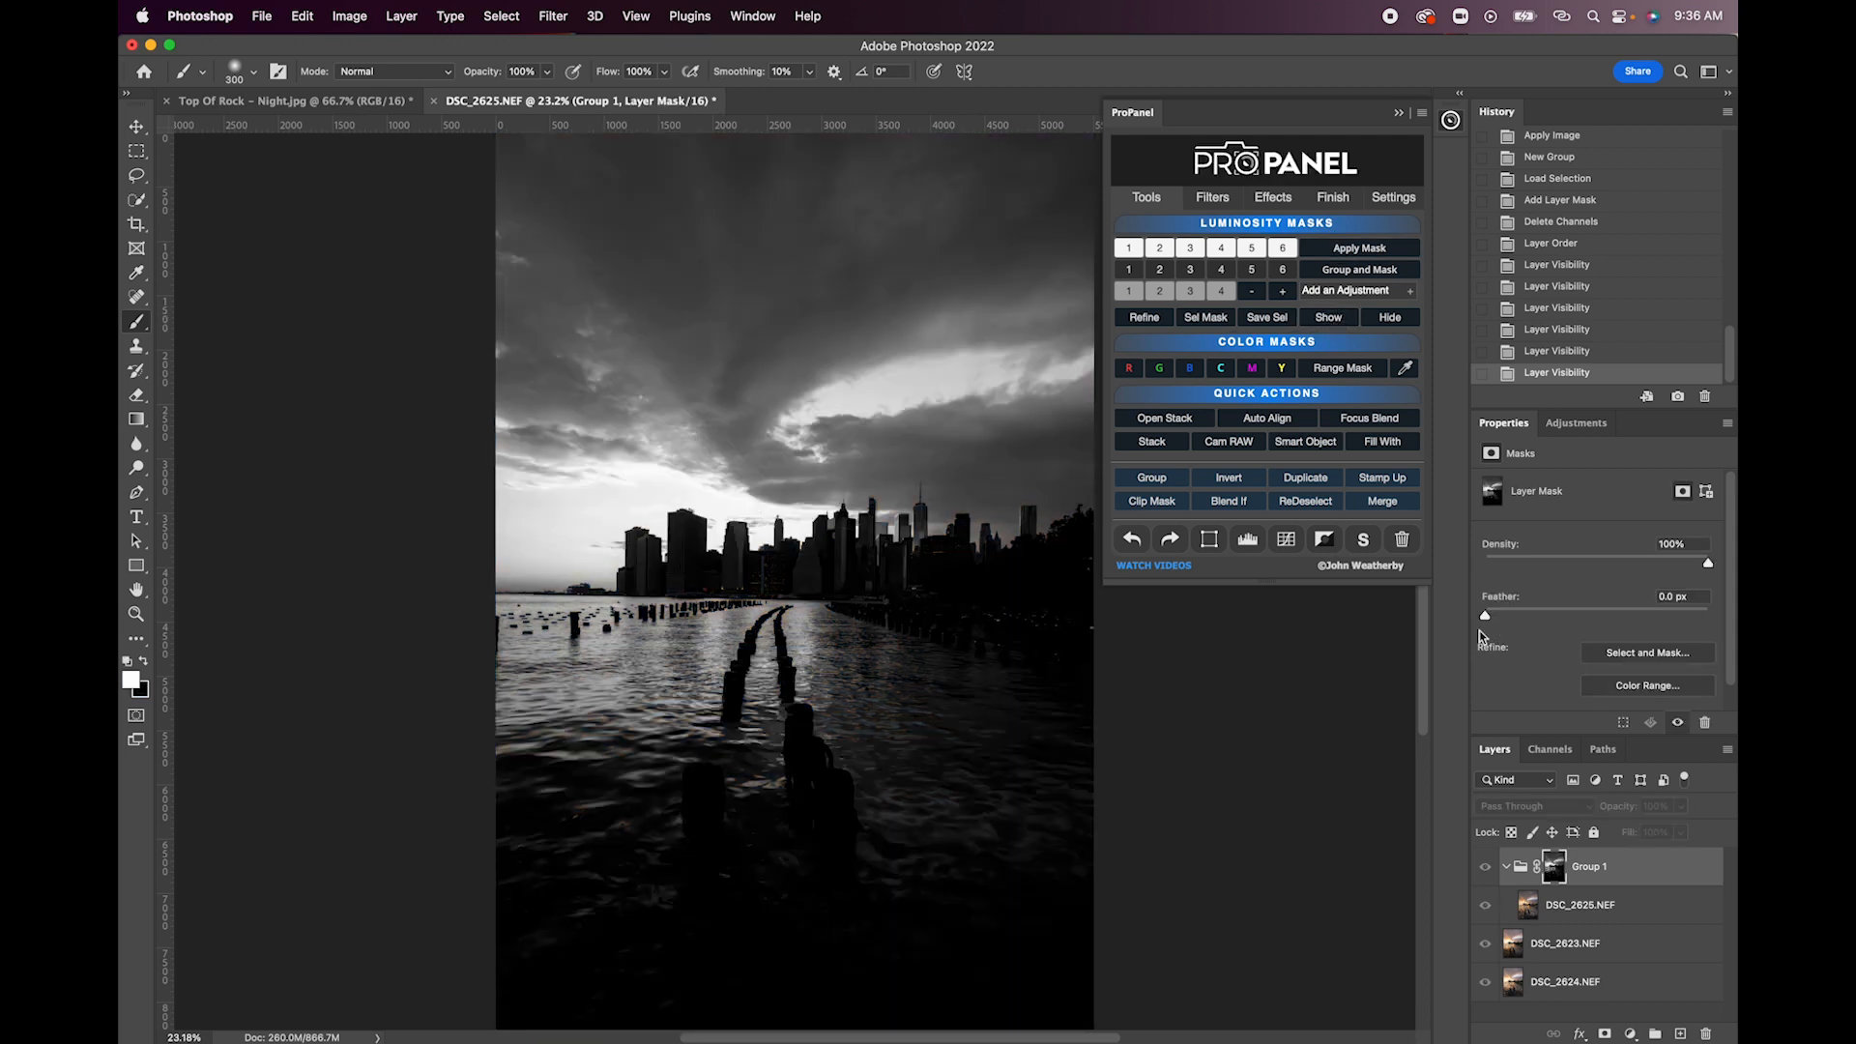
click(1132, 323)
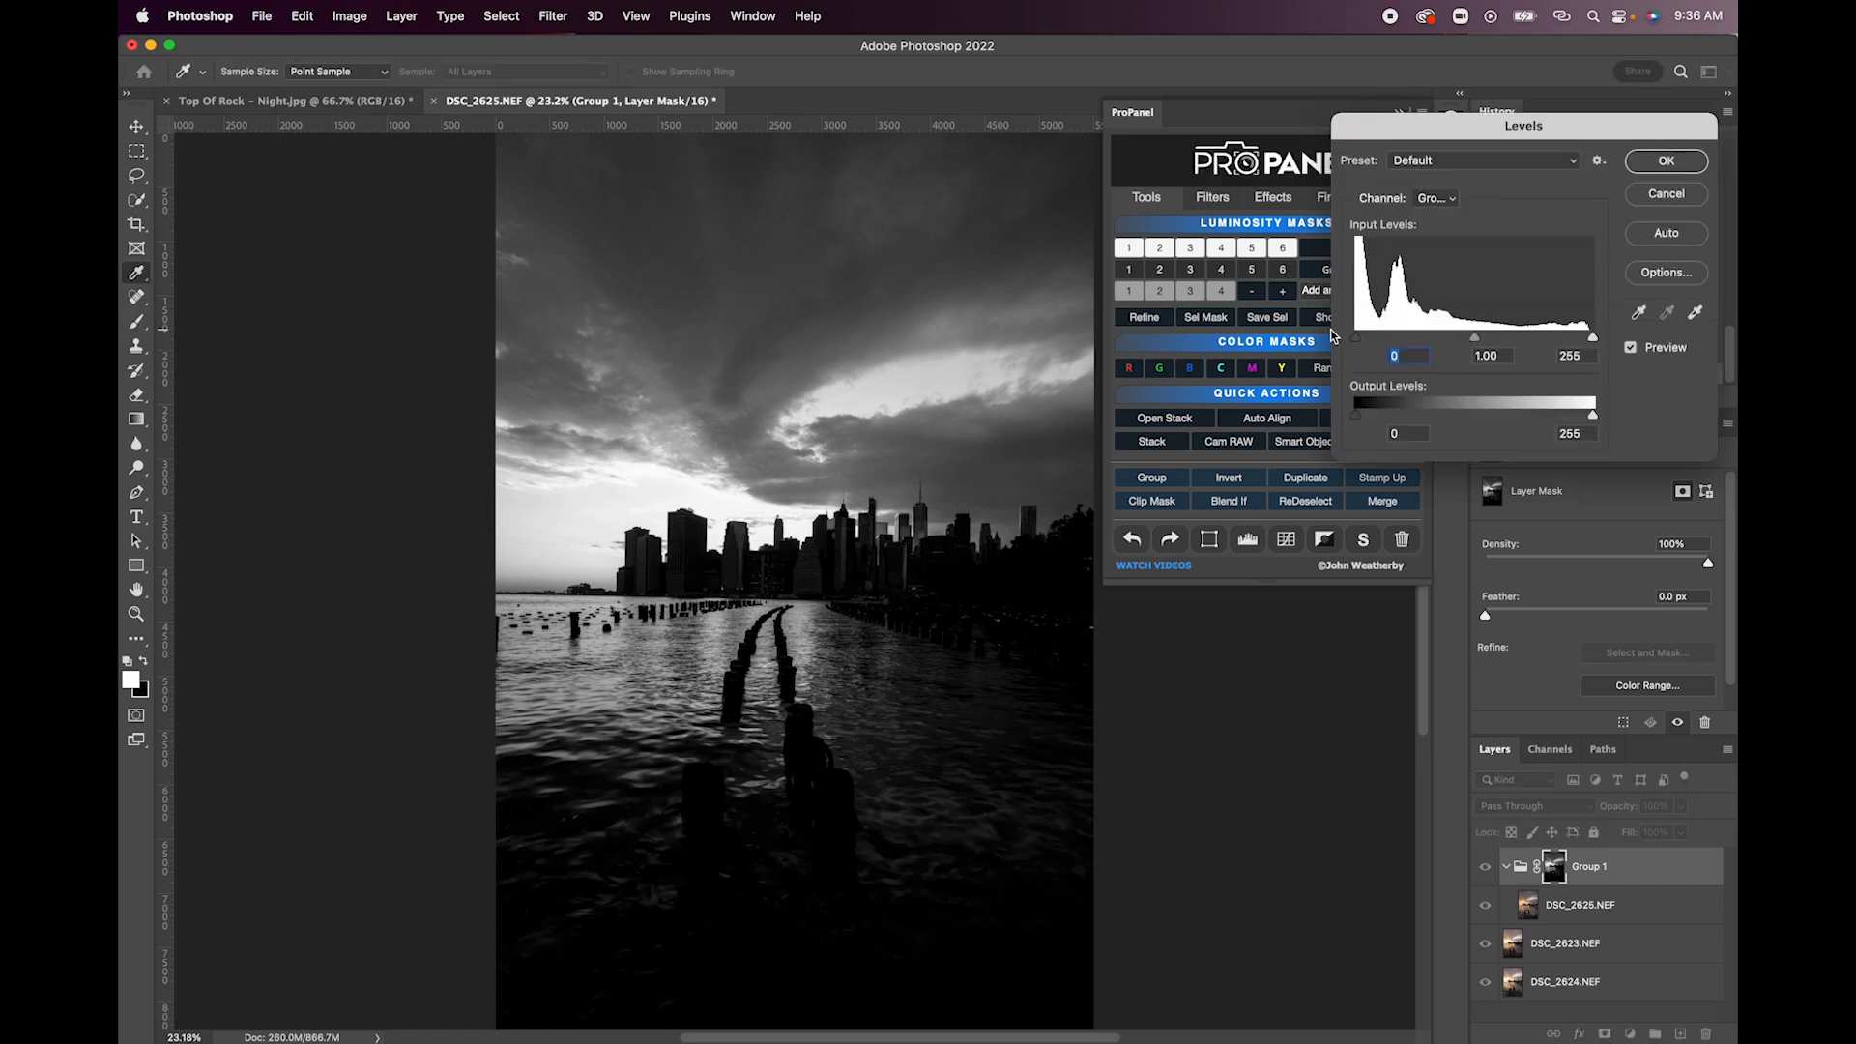
mouse_move(1356, 338)
mouse_down()
mouse_move(1404, 337)
mouse_move(1344, 340)
mouse_move(1378, 340)
mouse_up()
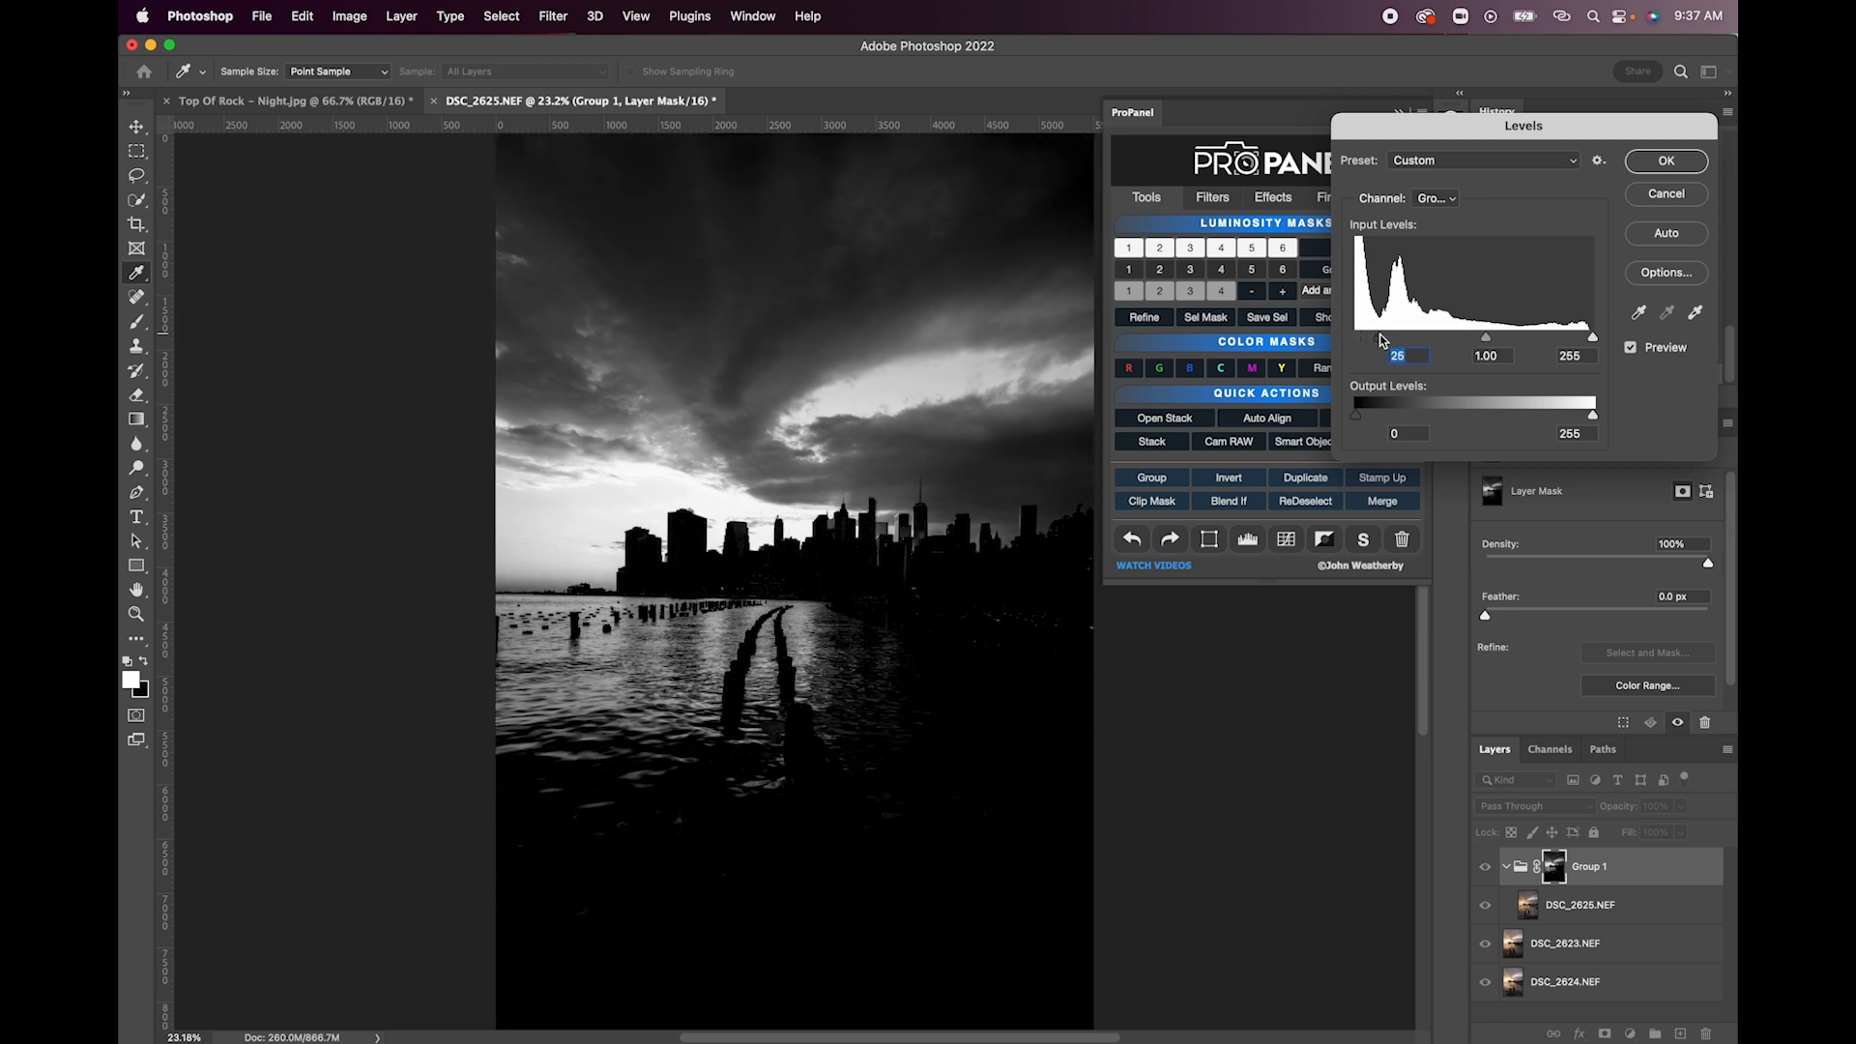
click(1656, 164)
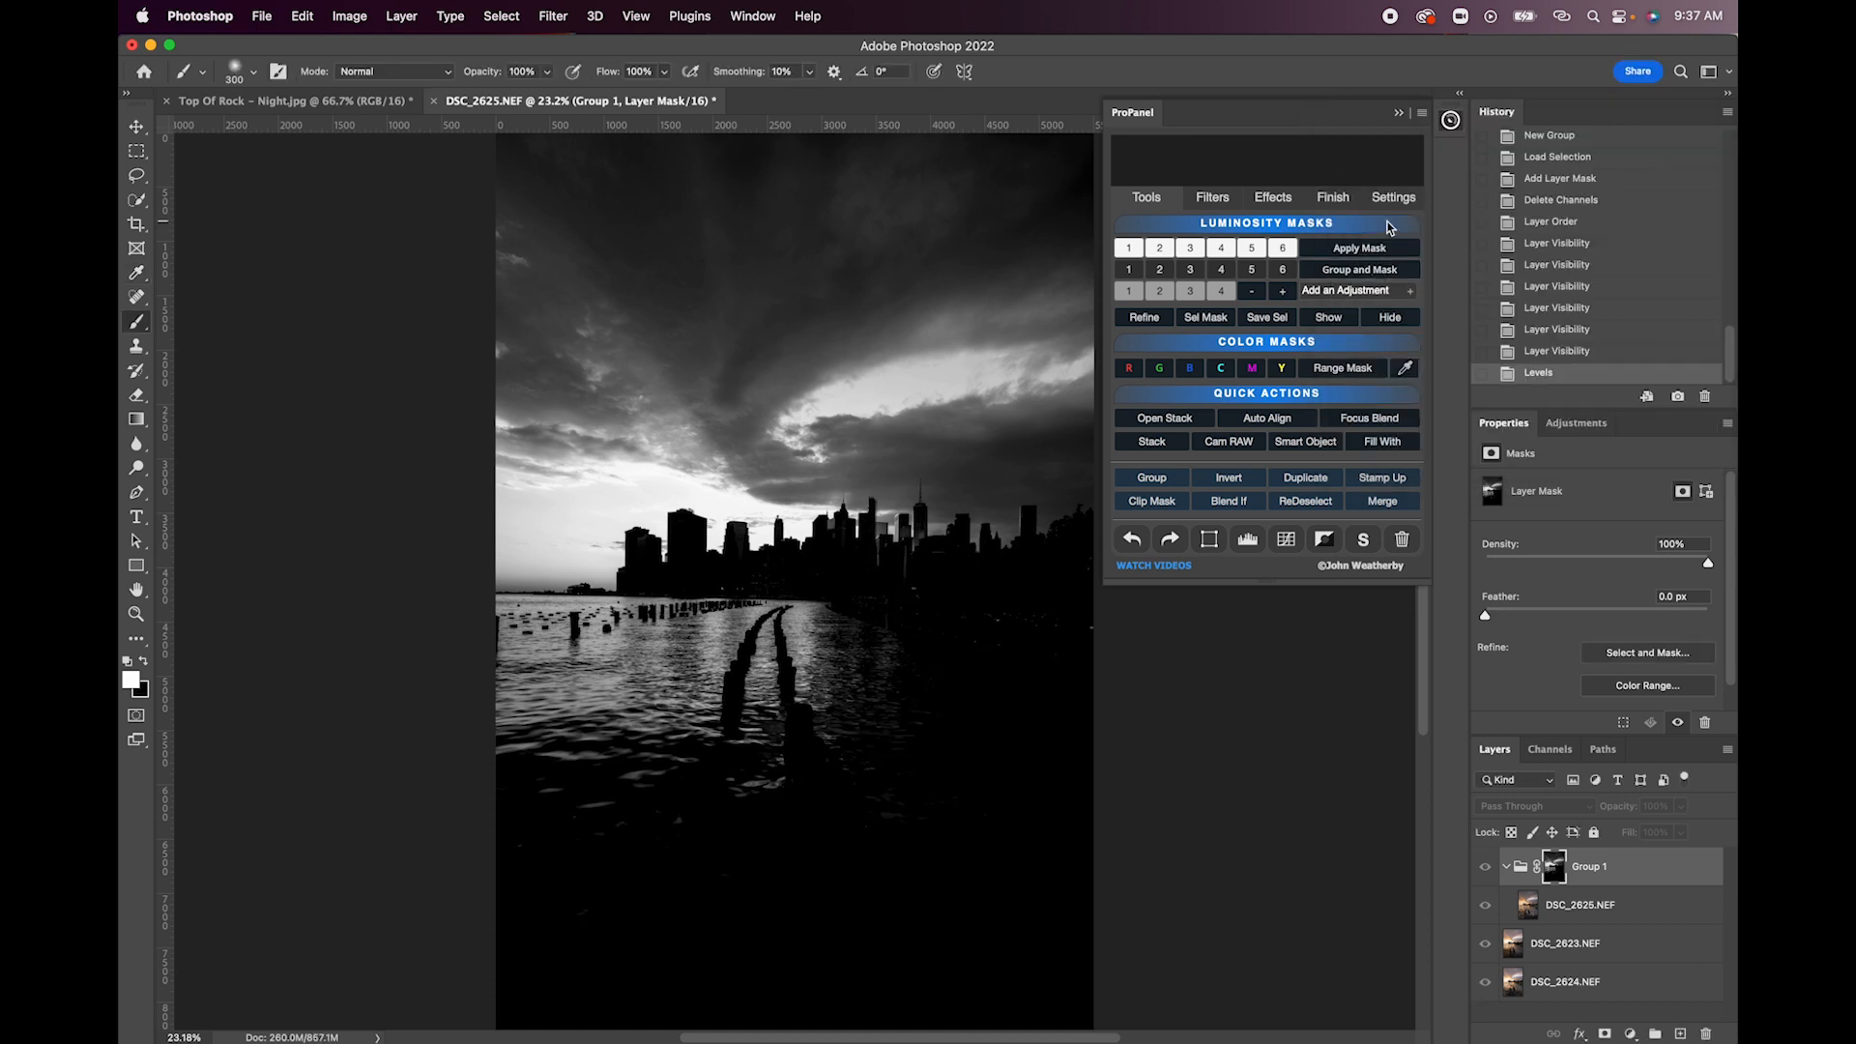
click(1392, 319)
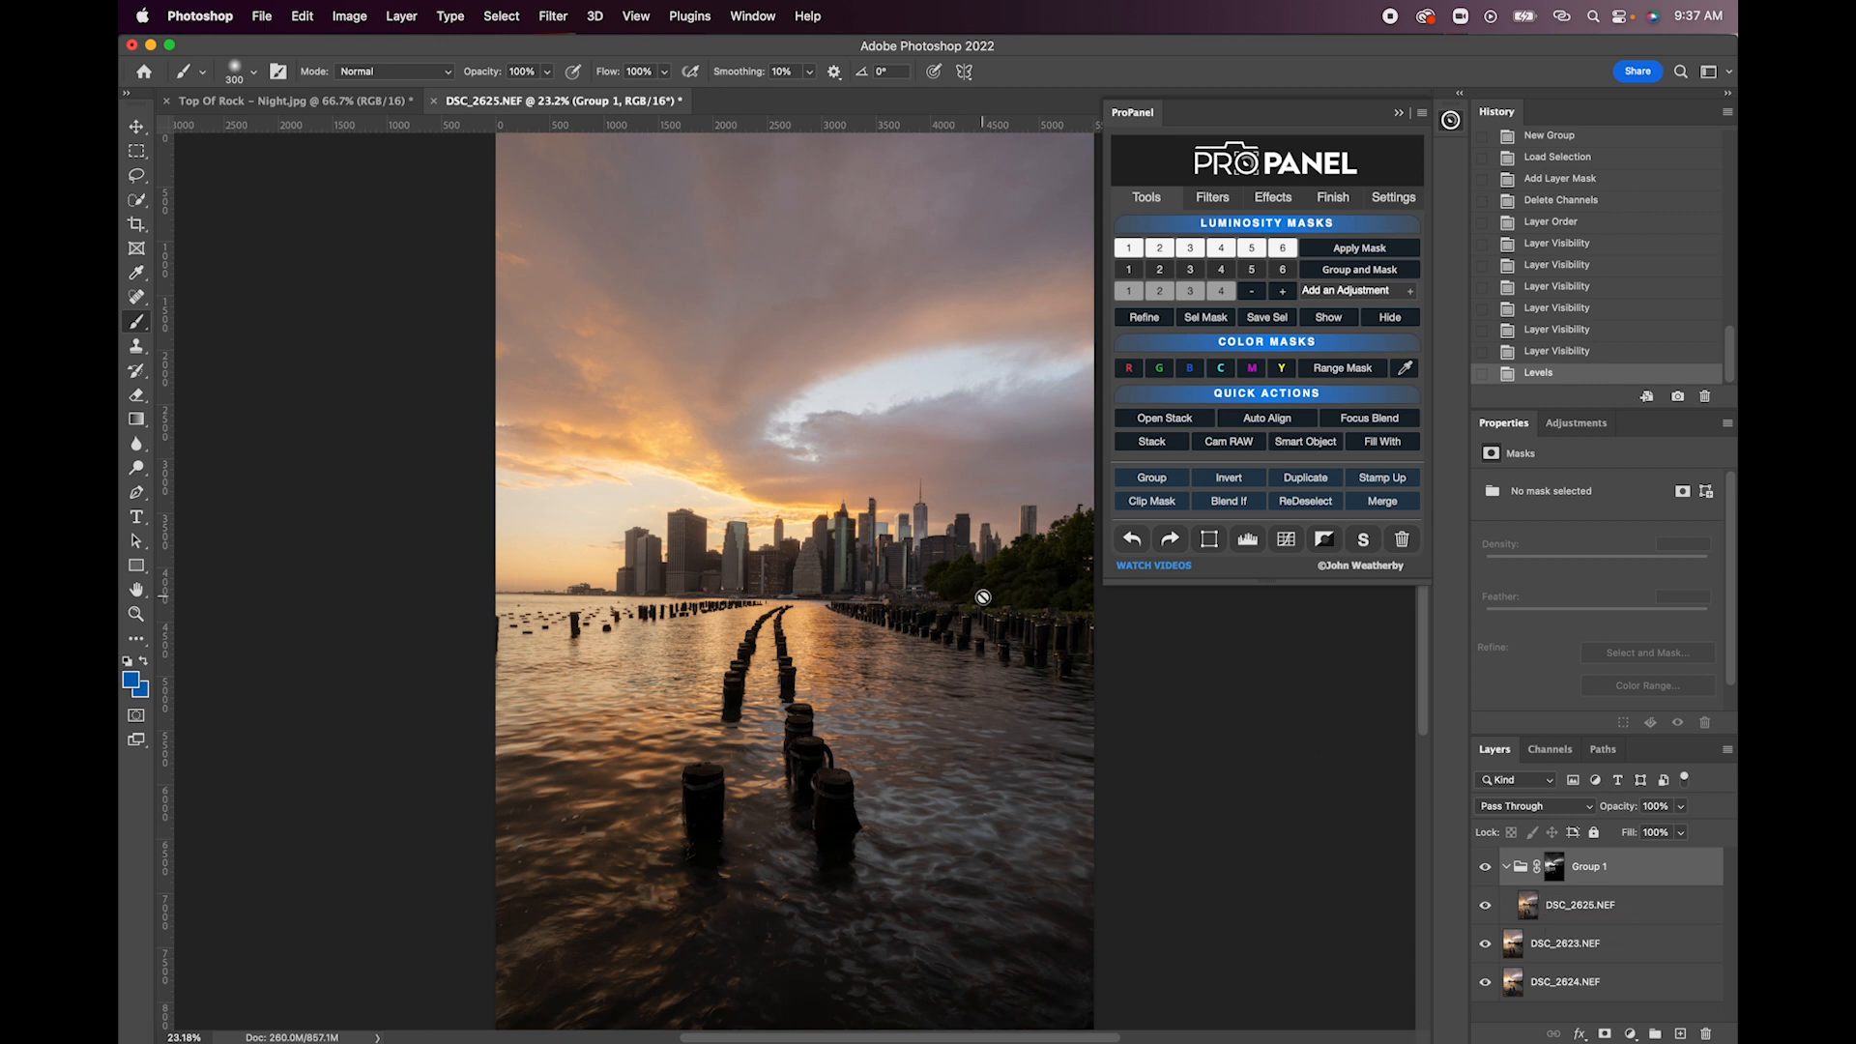
- Inspect the blended sky, cloud opening and skyline buildings at 50% zoom
key(super+plus)
key(super+plus)
key(super+plus)
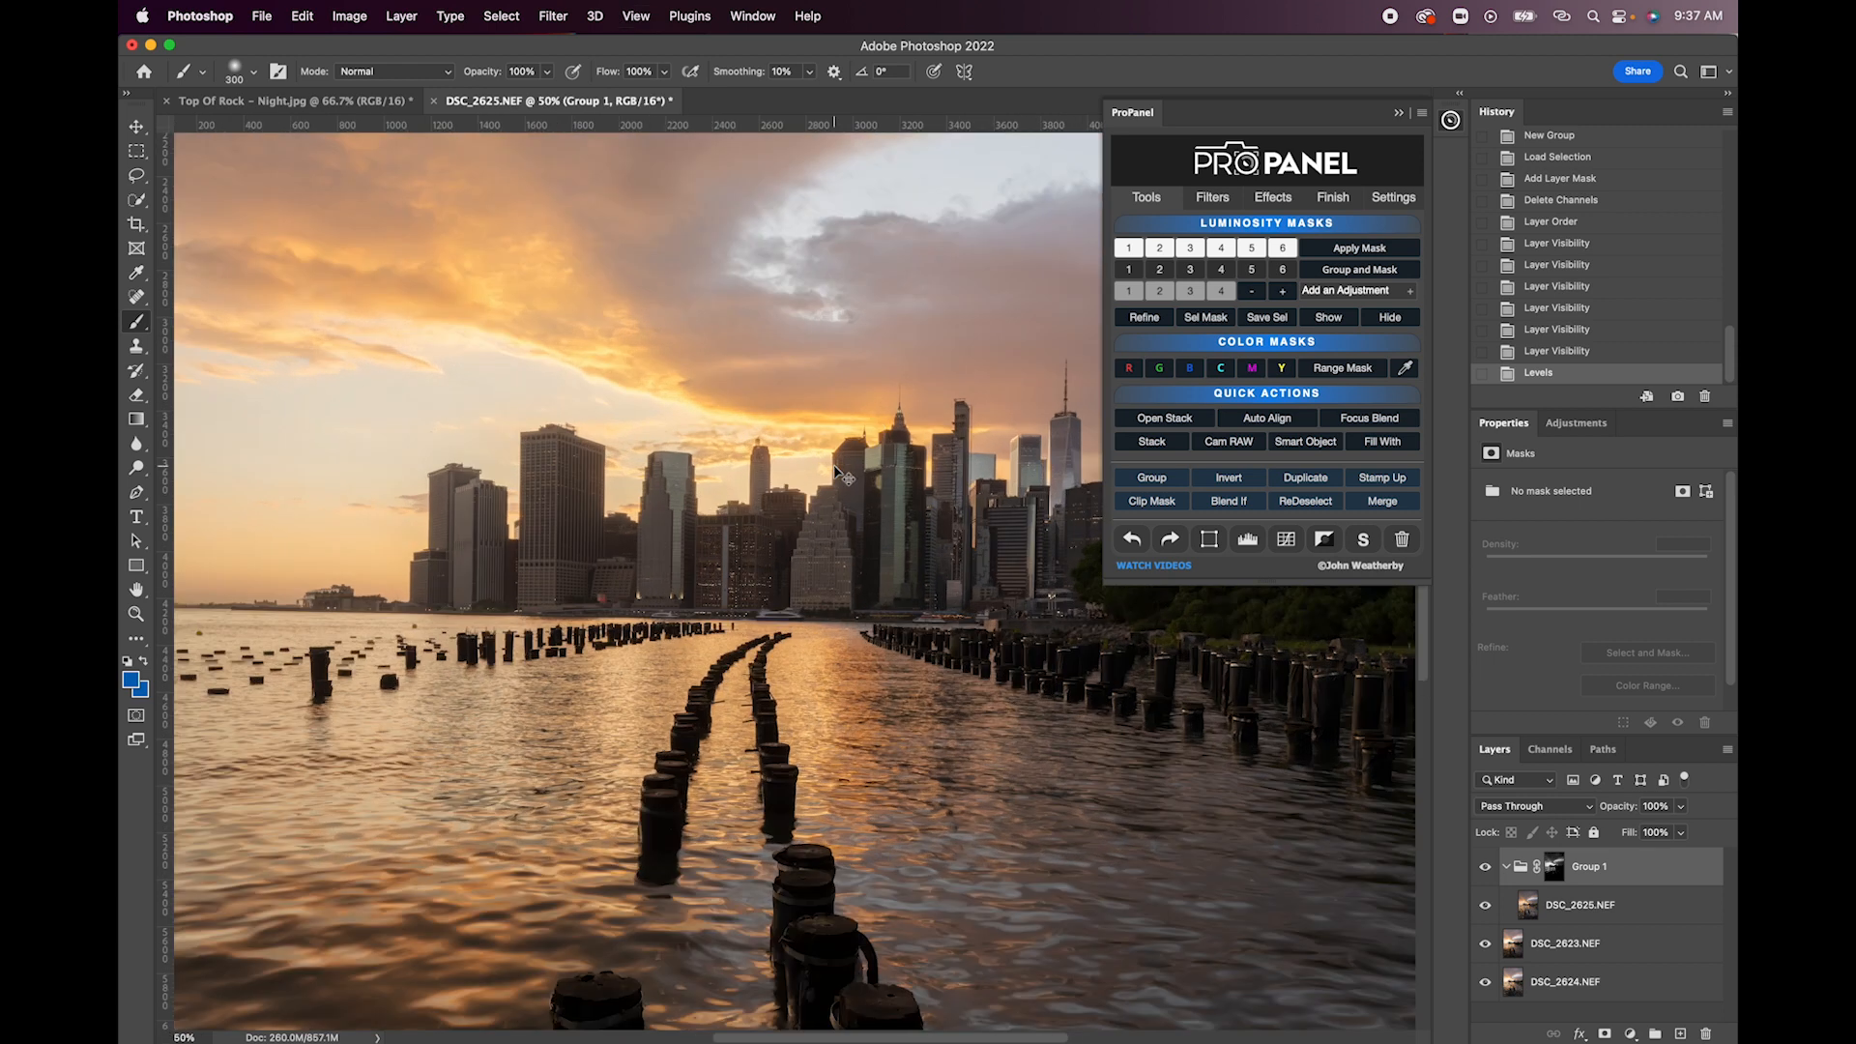
scroll(835, 466, up, 5)
scroll(834, 466, right, 5)
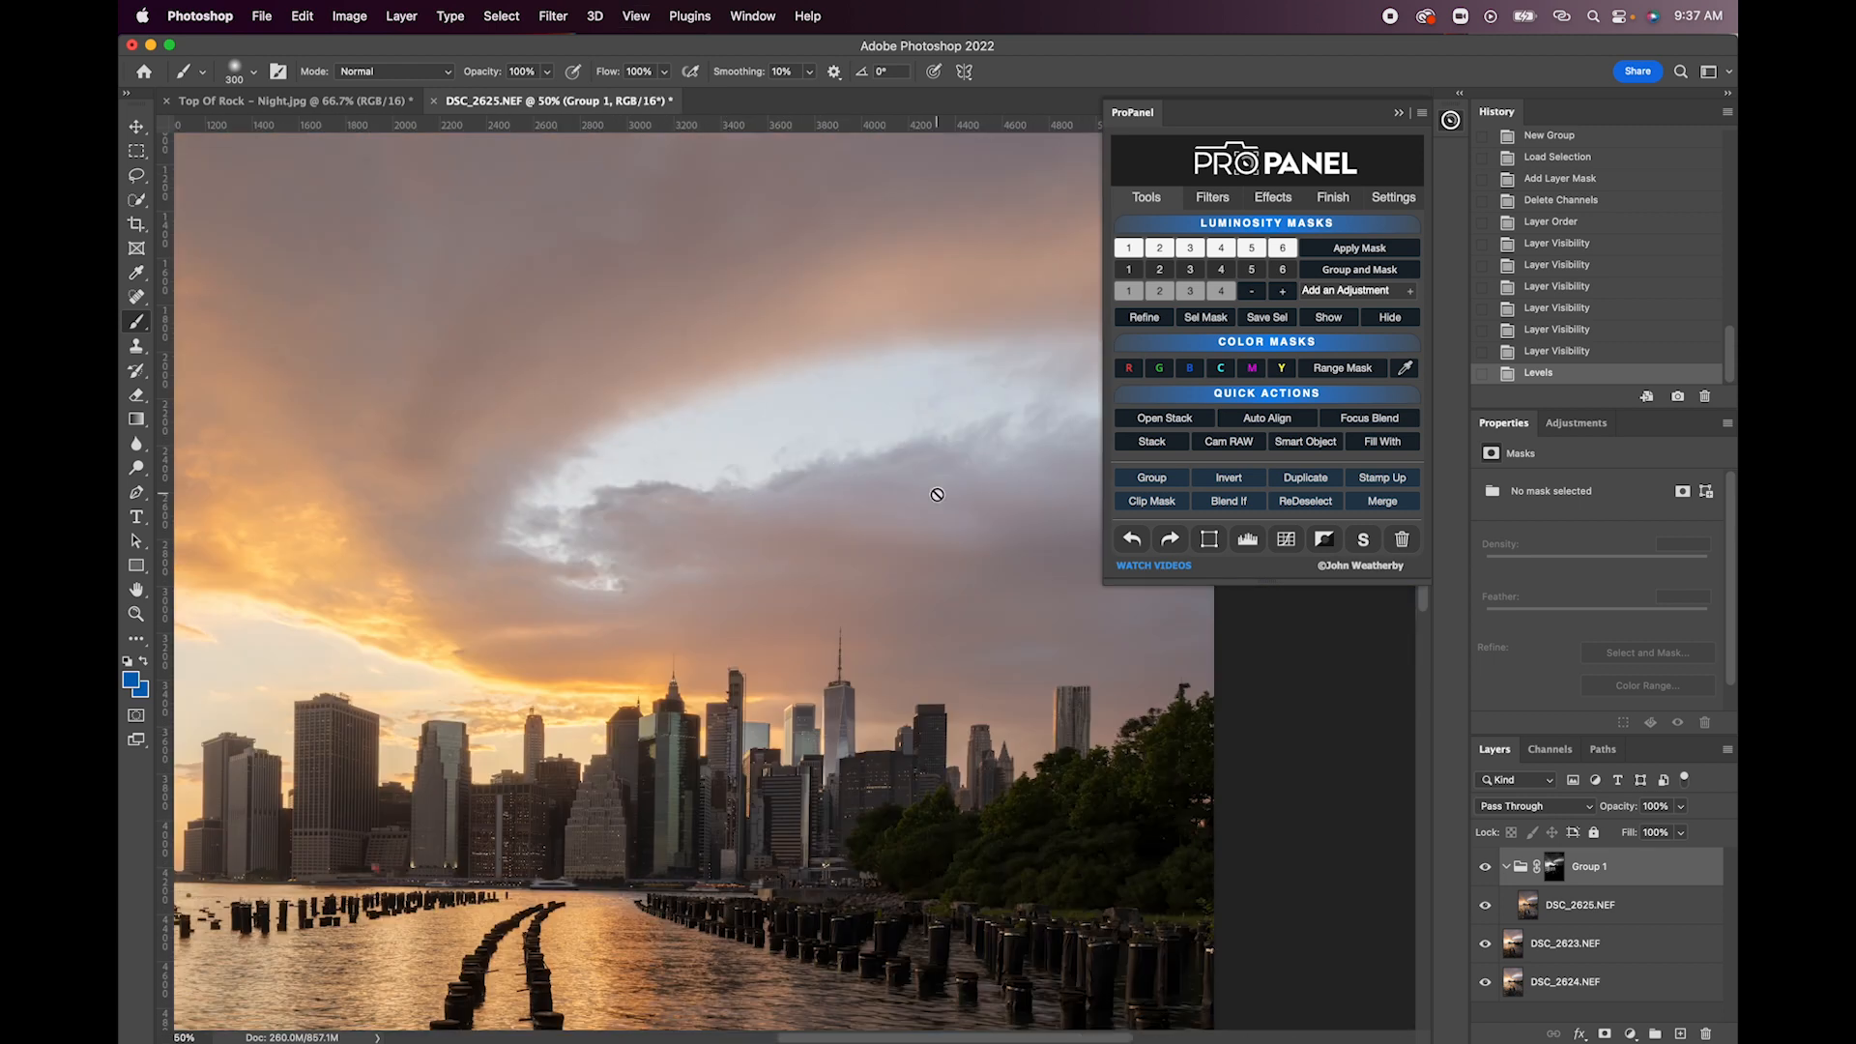
scroll(815, 577, left, 5)
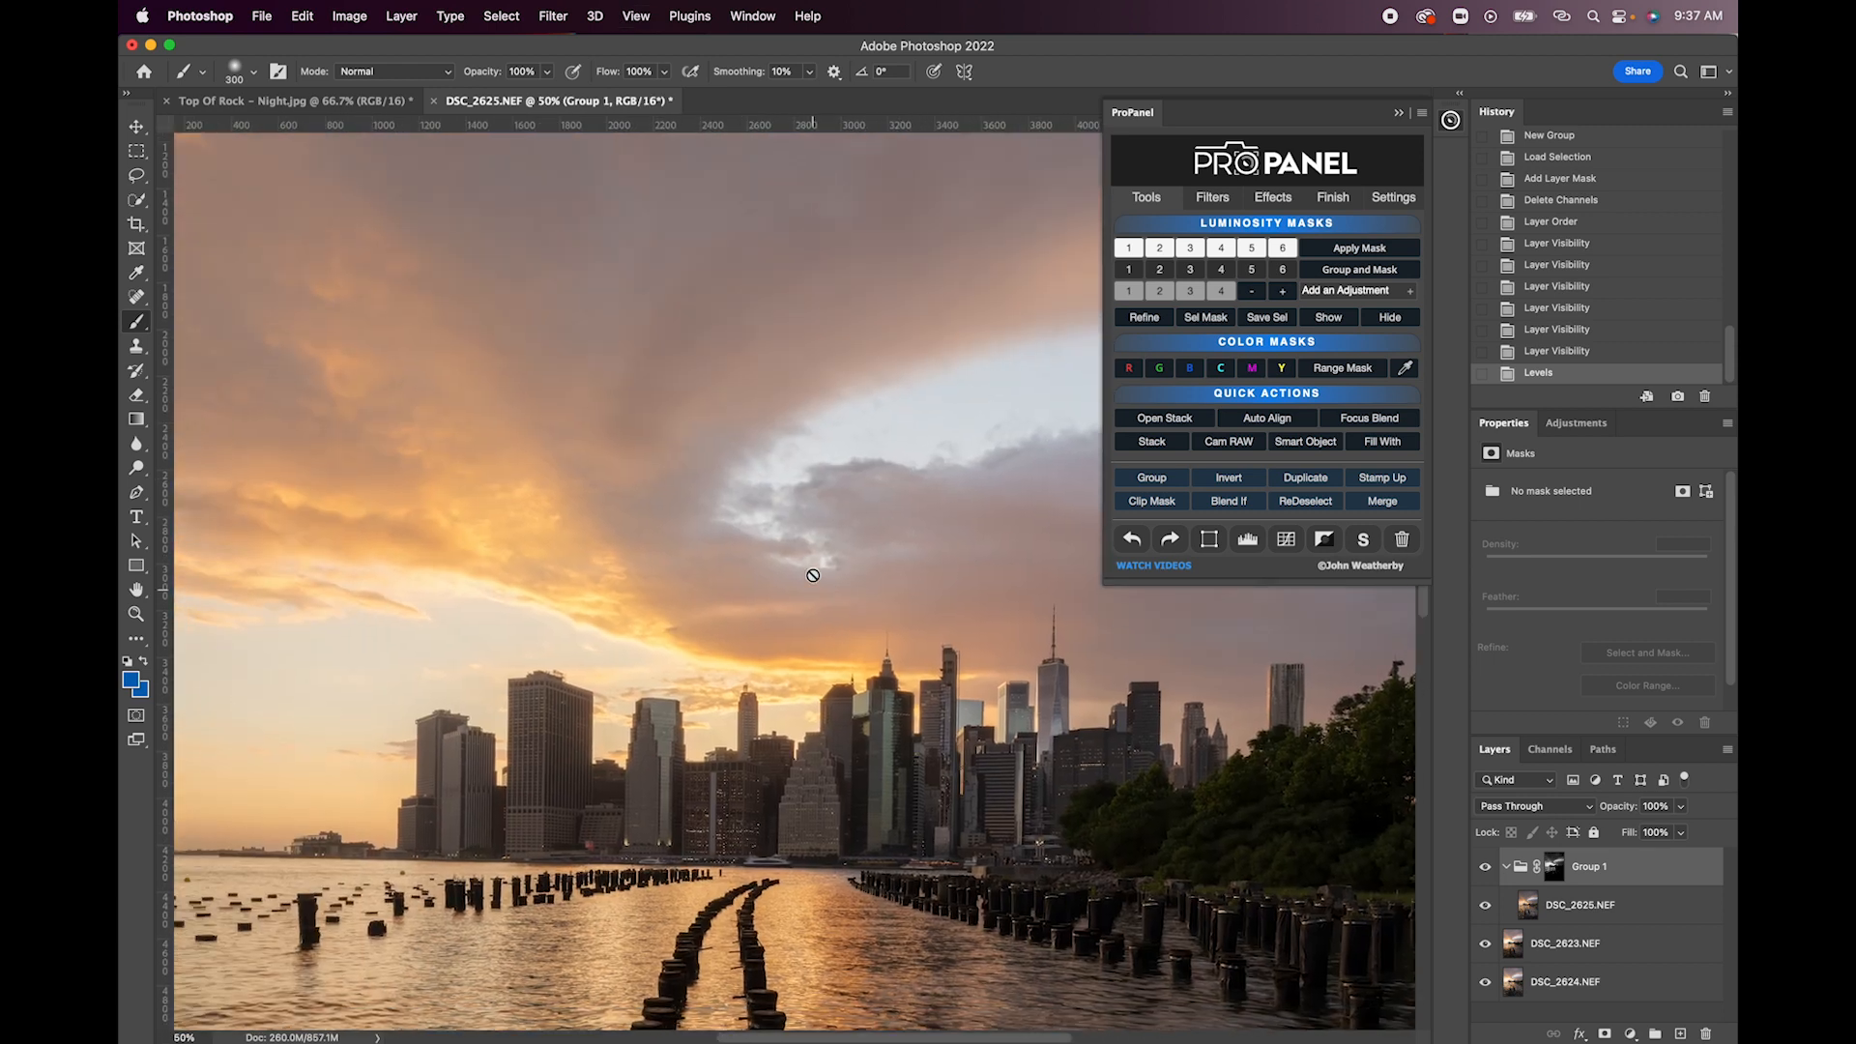
scroll(815, 577, up, 2)
scroll(813, 576, right, 5)
scroll(813, 576, up, 2)
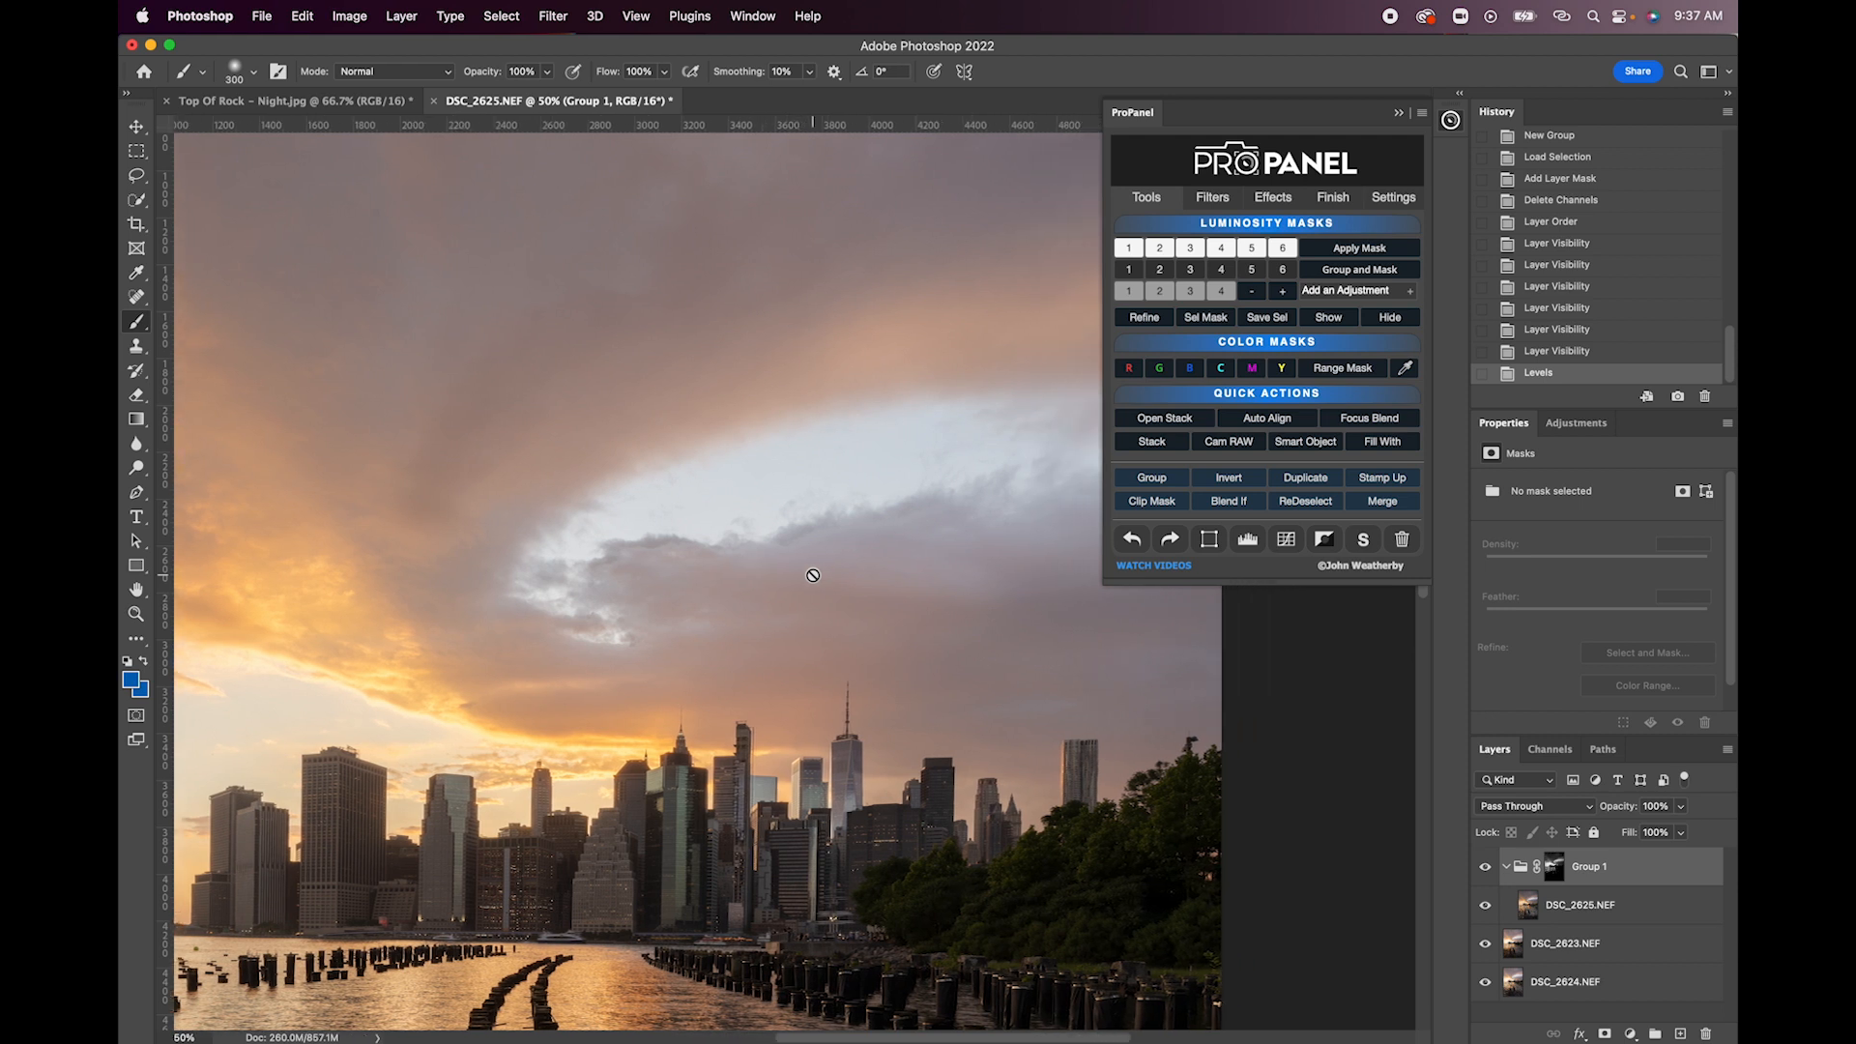
scroll(813, 576, right, 1)
scroll(813, 575, up, 2)
scroll(813, 575, left, 1)
scroll(813, 575, up, 1)
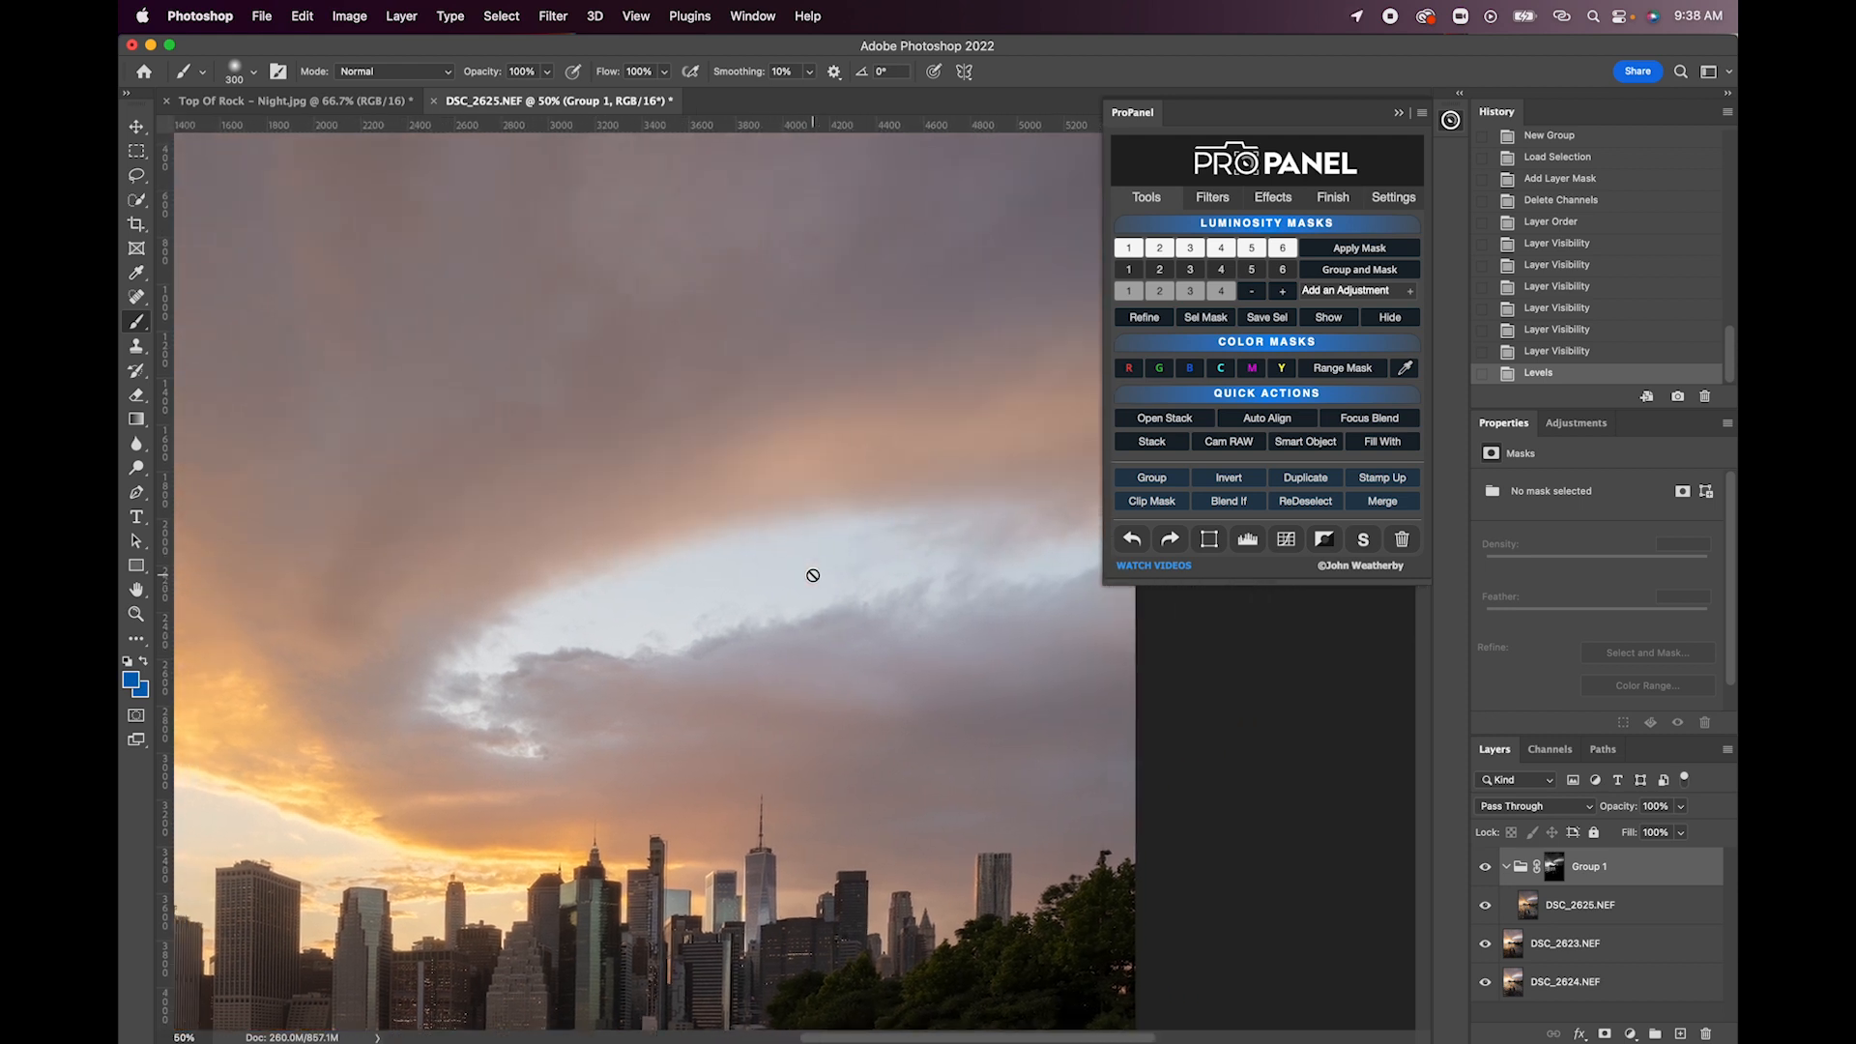
- On the DSC_2625.NEF layer, draw a rectangular marquee about 4190 by 2386 px around the cloud opening in the sky
click(1549, 906)
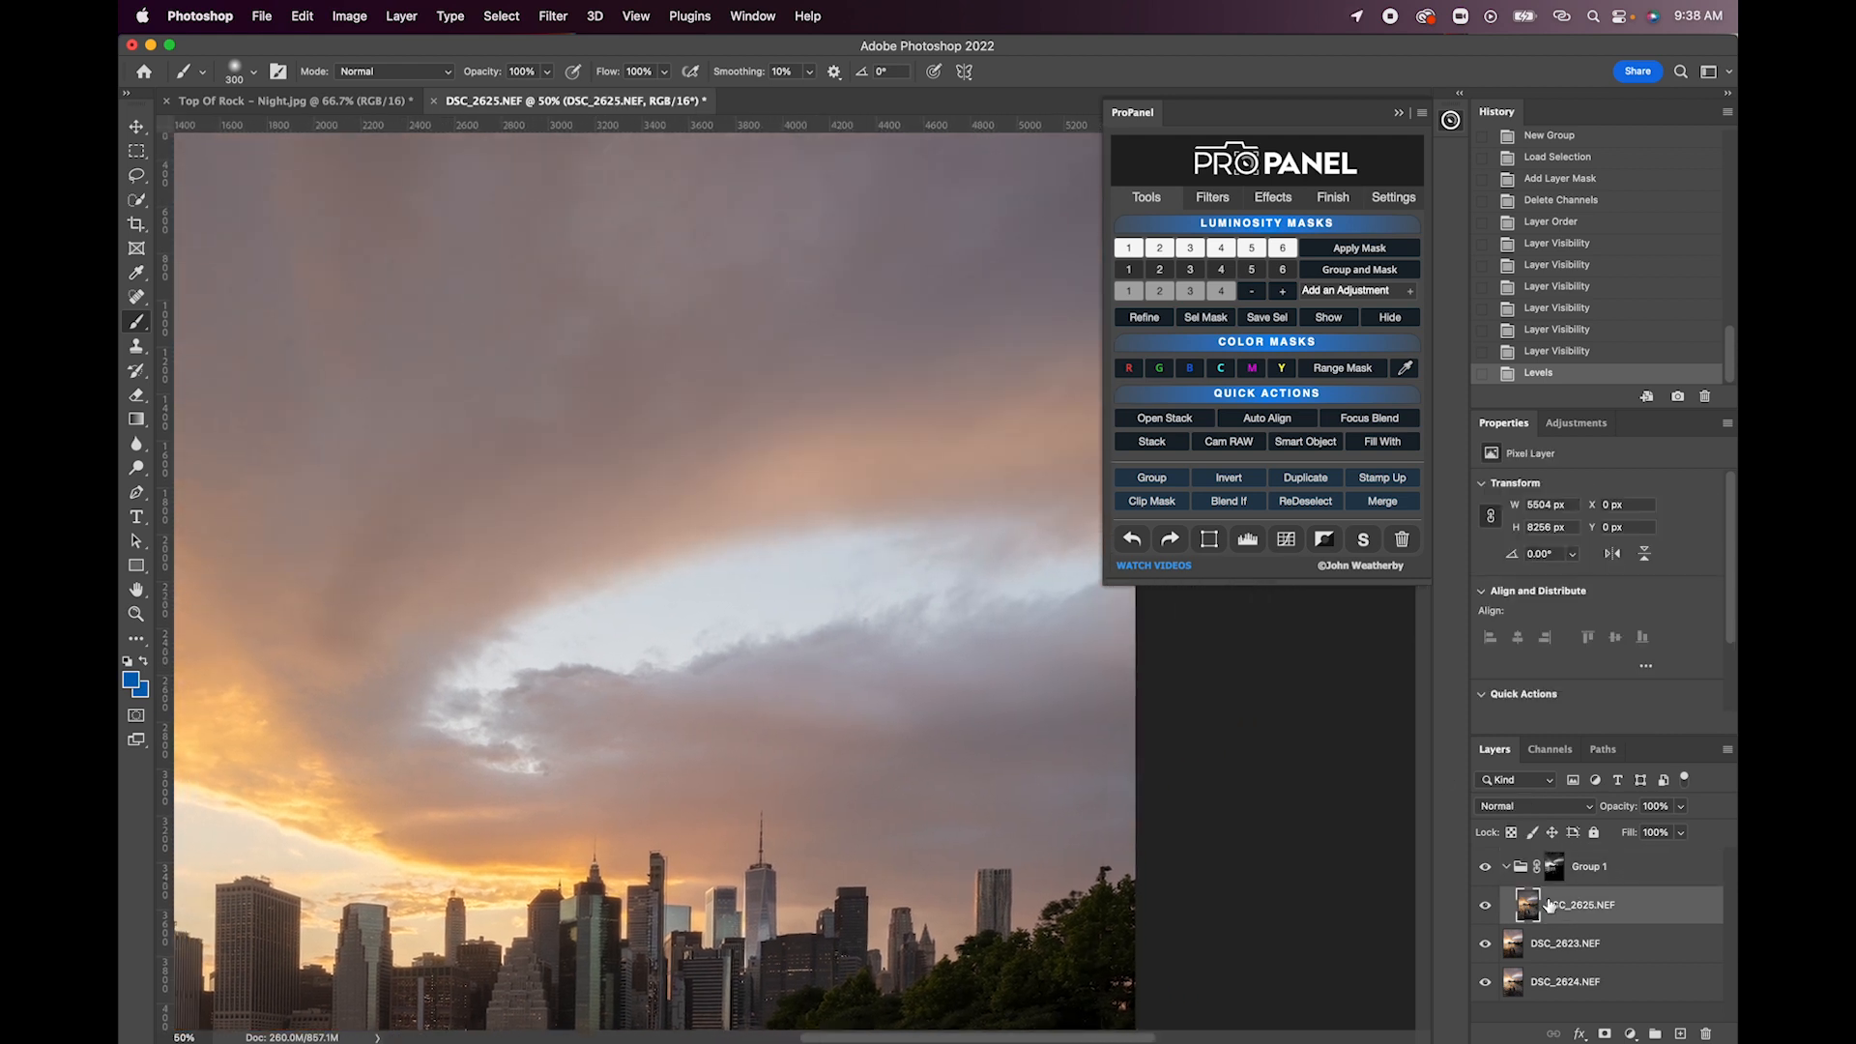
scroll(996, 843, left, 2)
scroll(997, 843, down, 1)
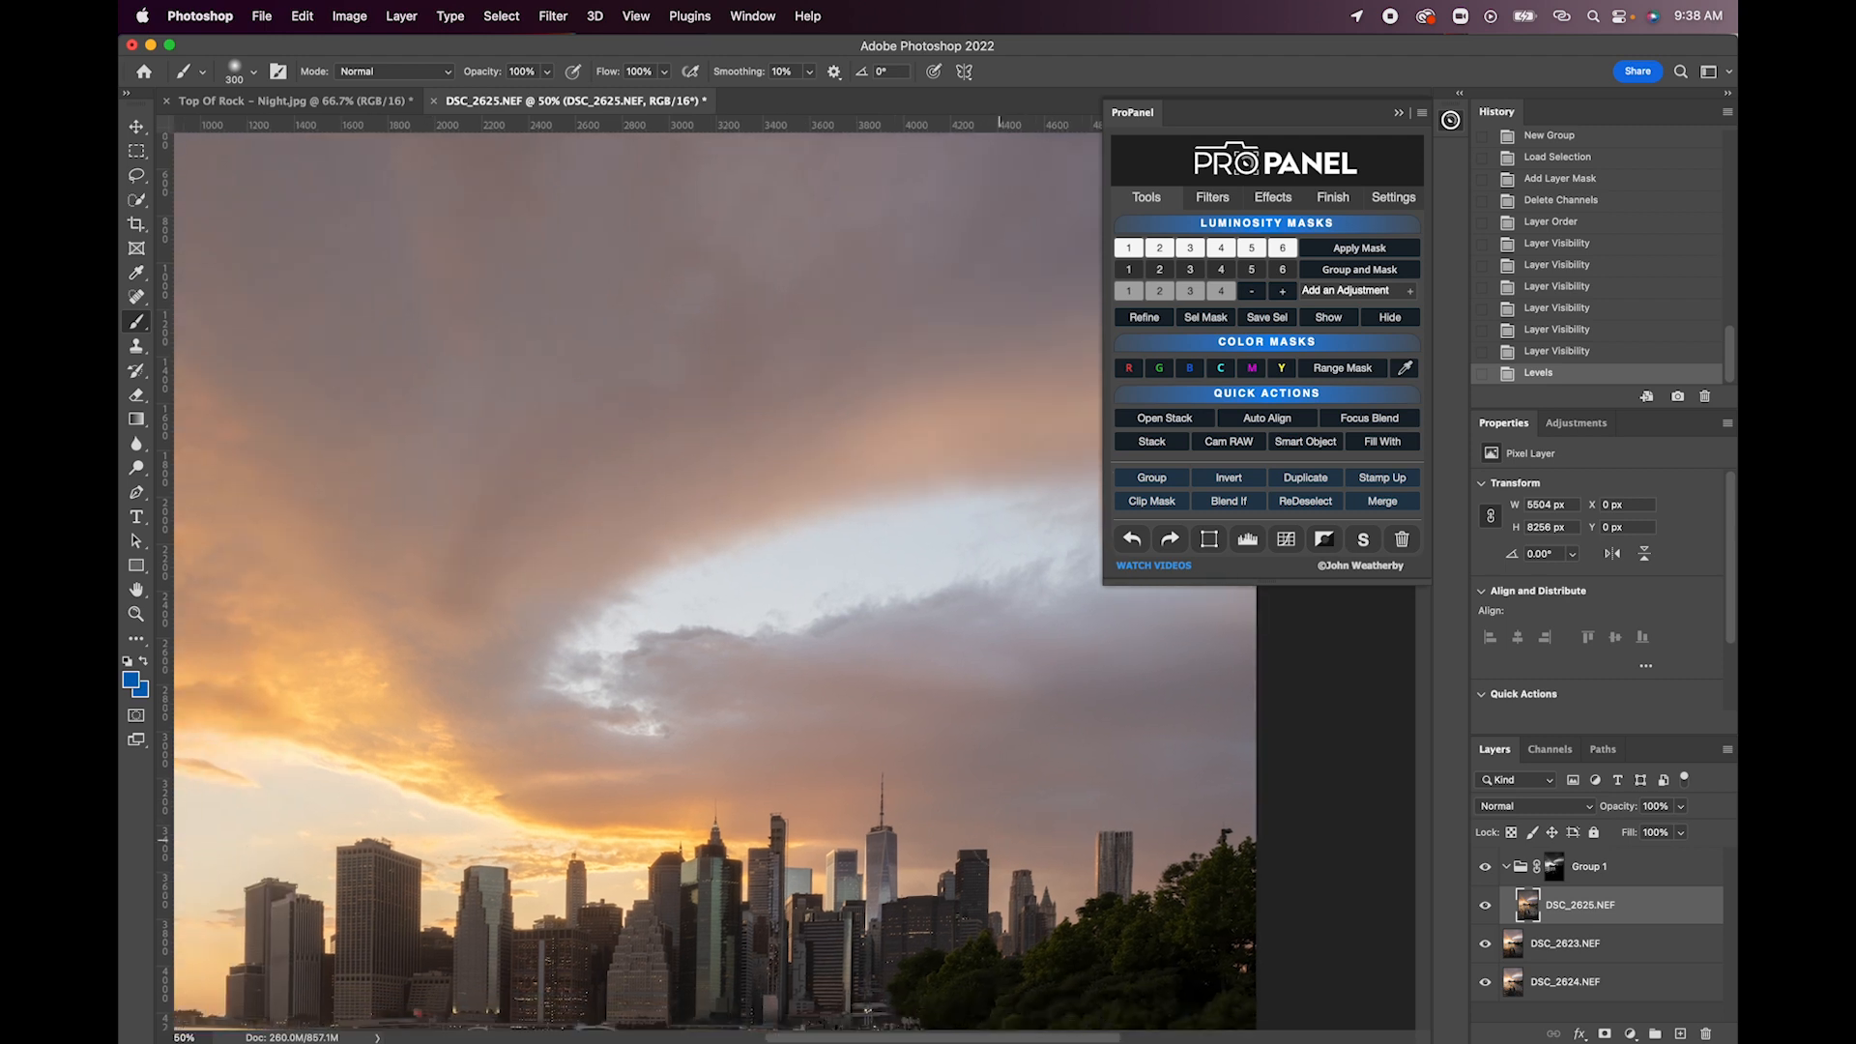
click(136, 152)
drag(232, 221, 1347, 778)
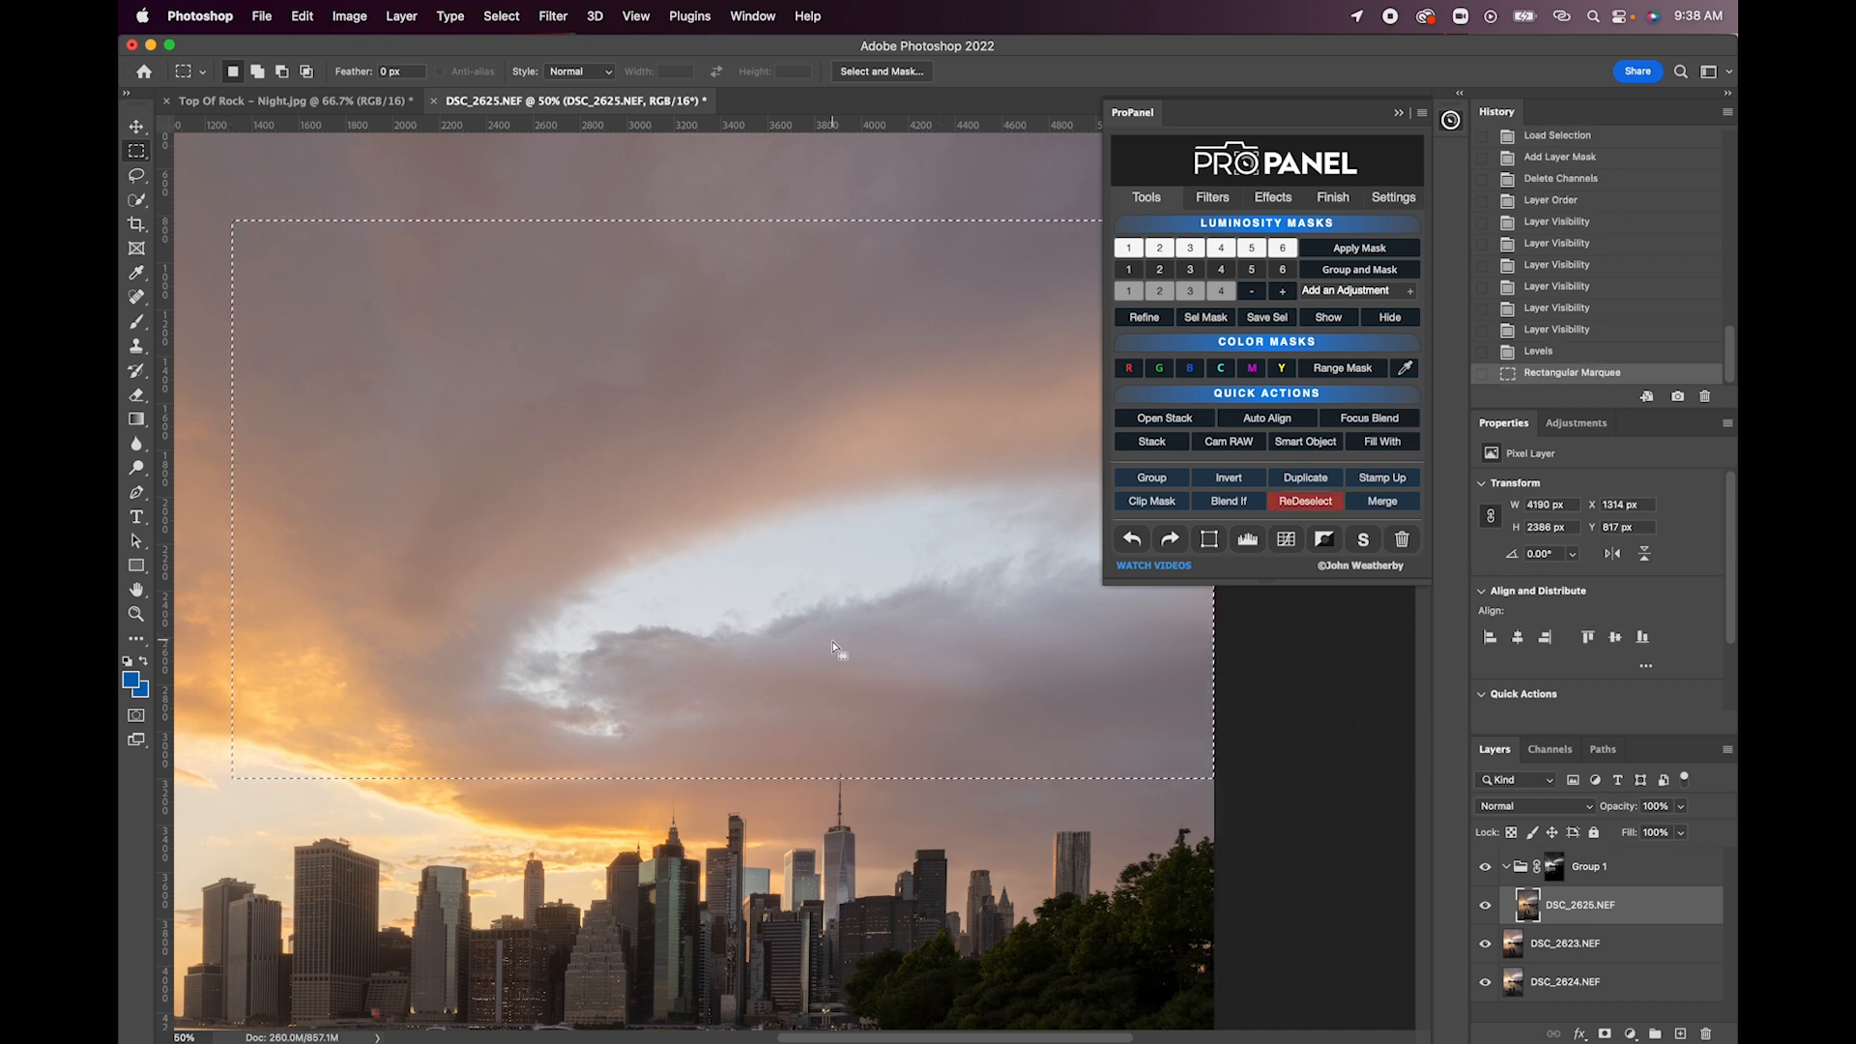
- Warp the selected sky, shifting the cloud opening slightly down and to the right
click(1210, 539)
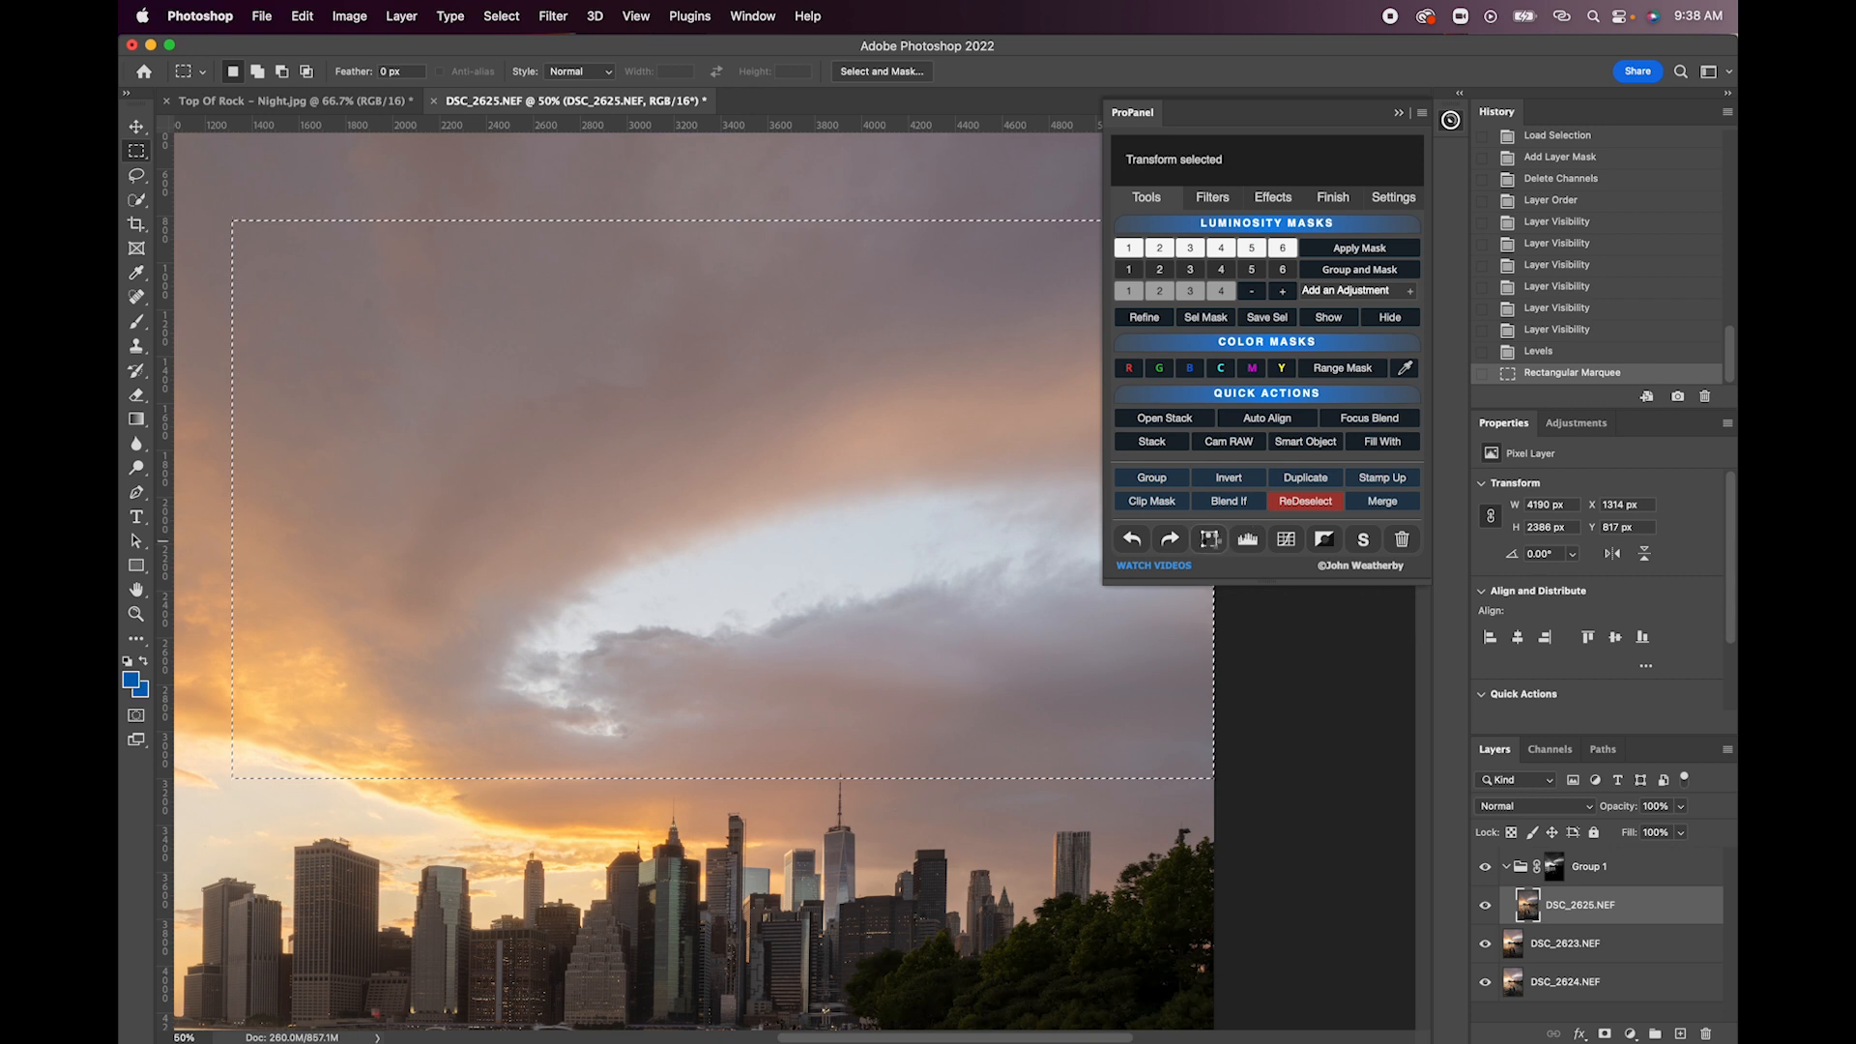
right_click(674, 677)
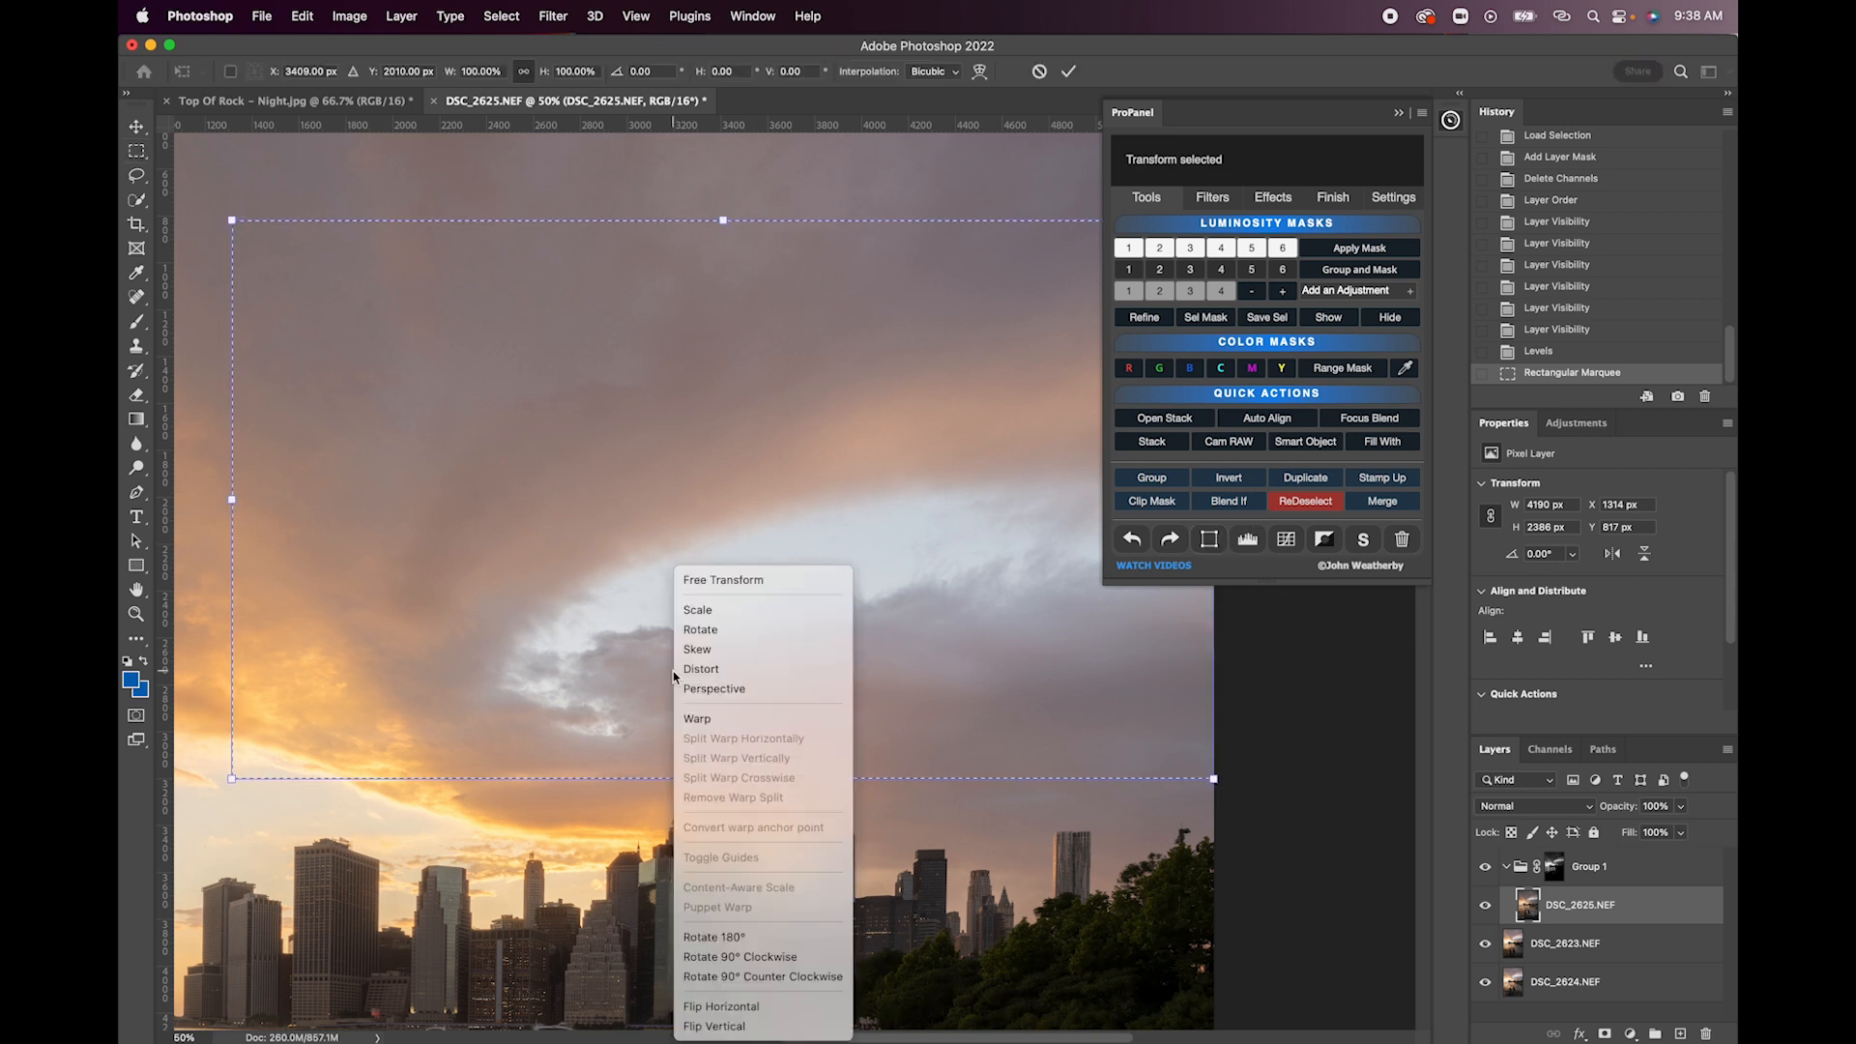
click(699, 721)
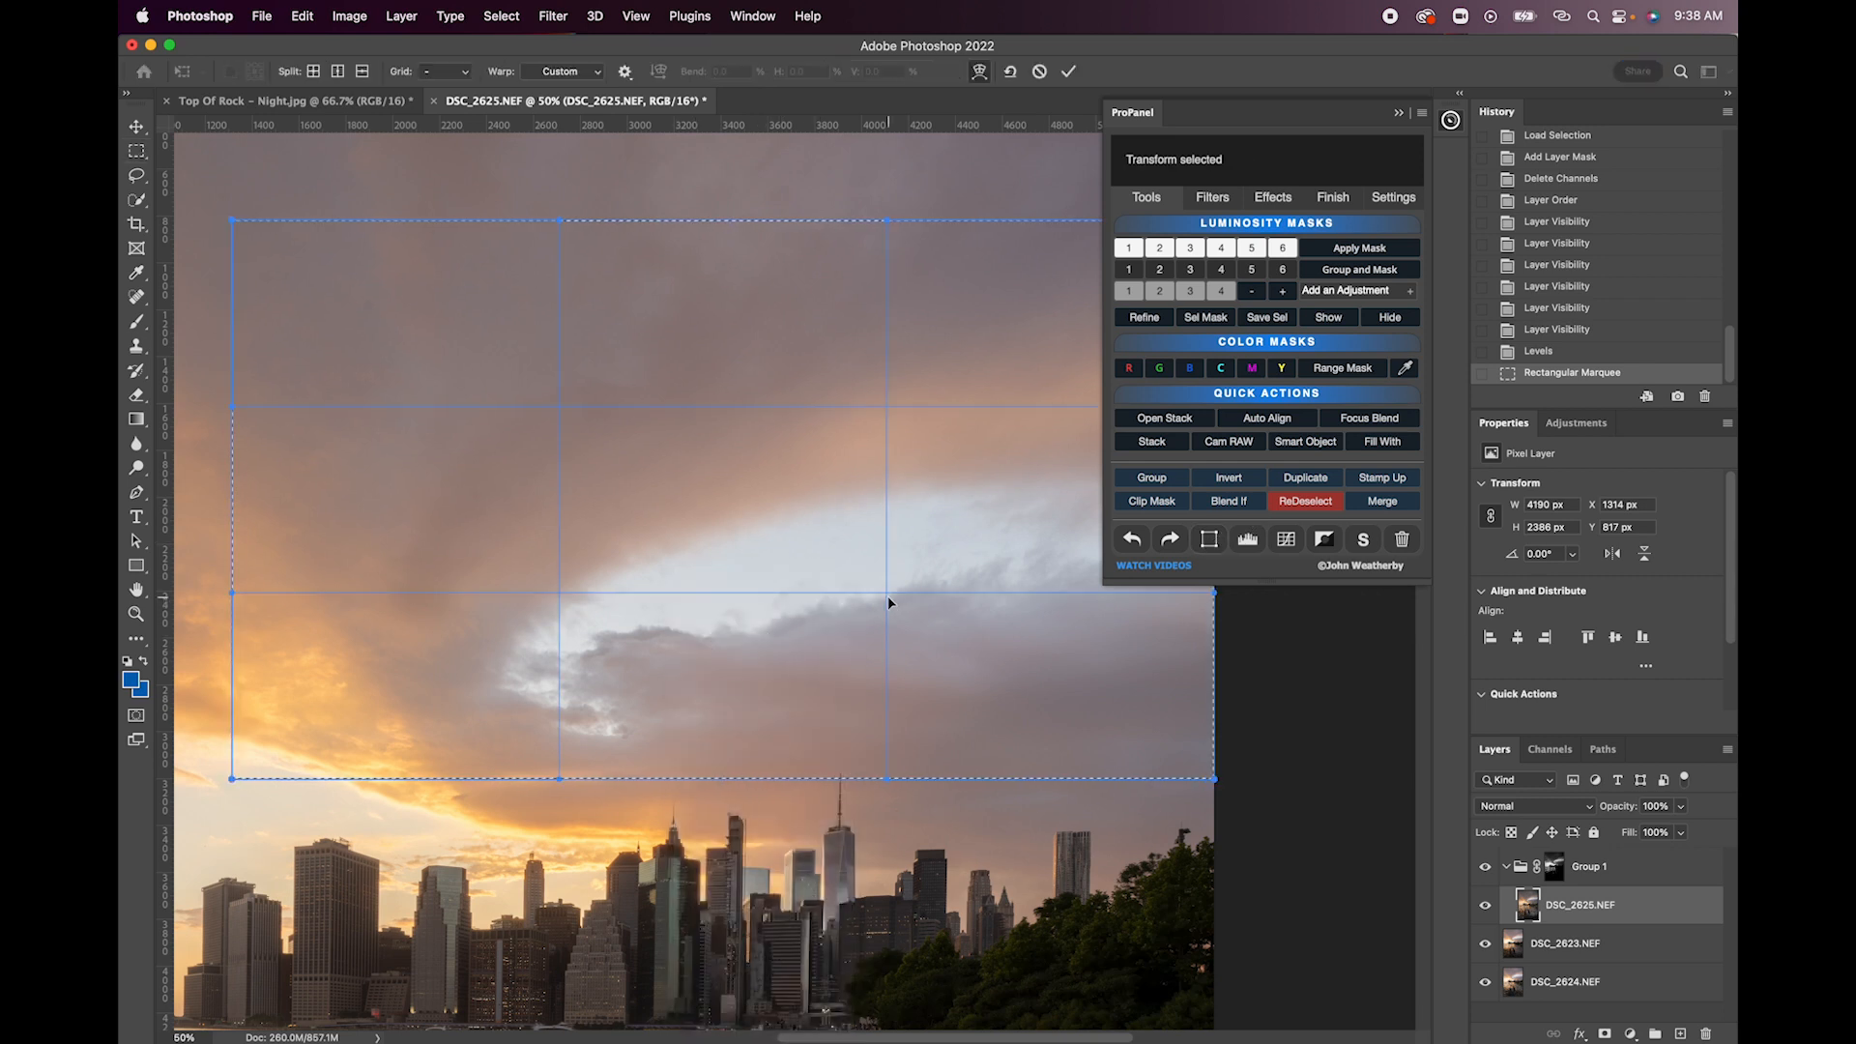
drag(888, 596, 908, 608)
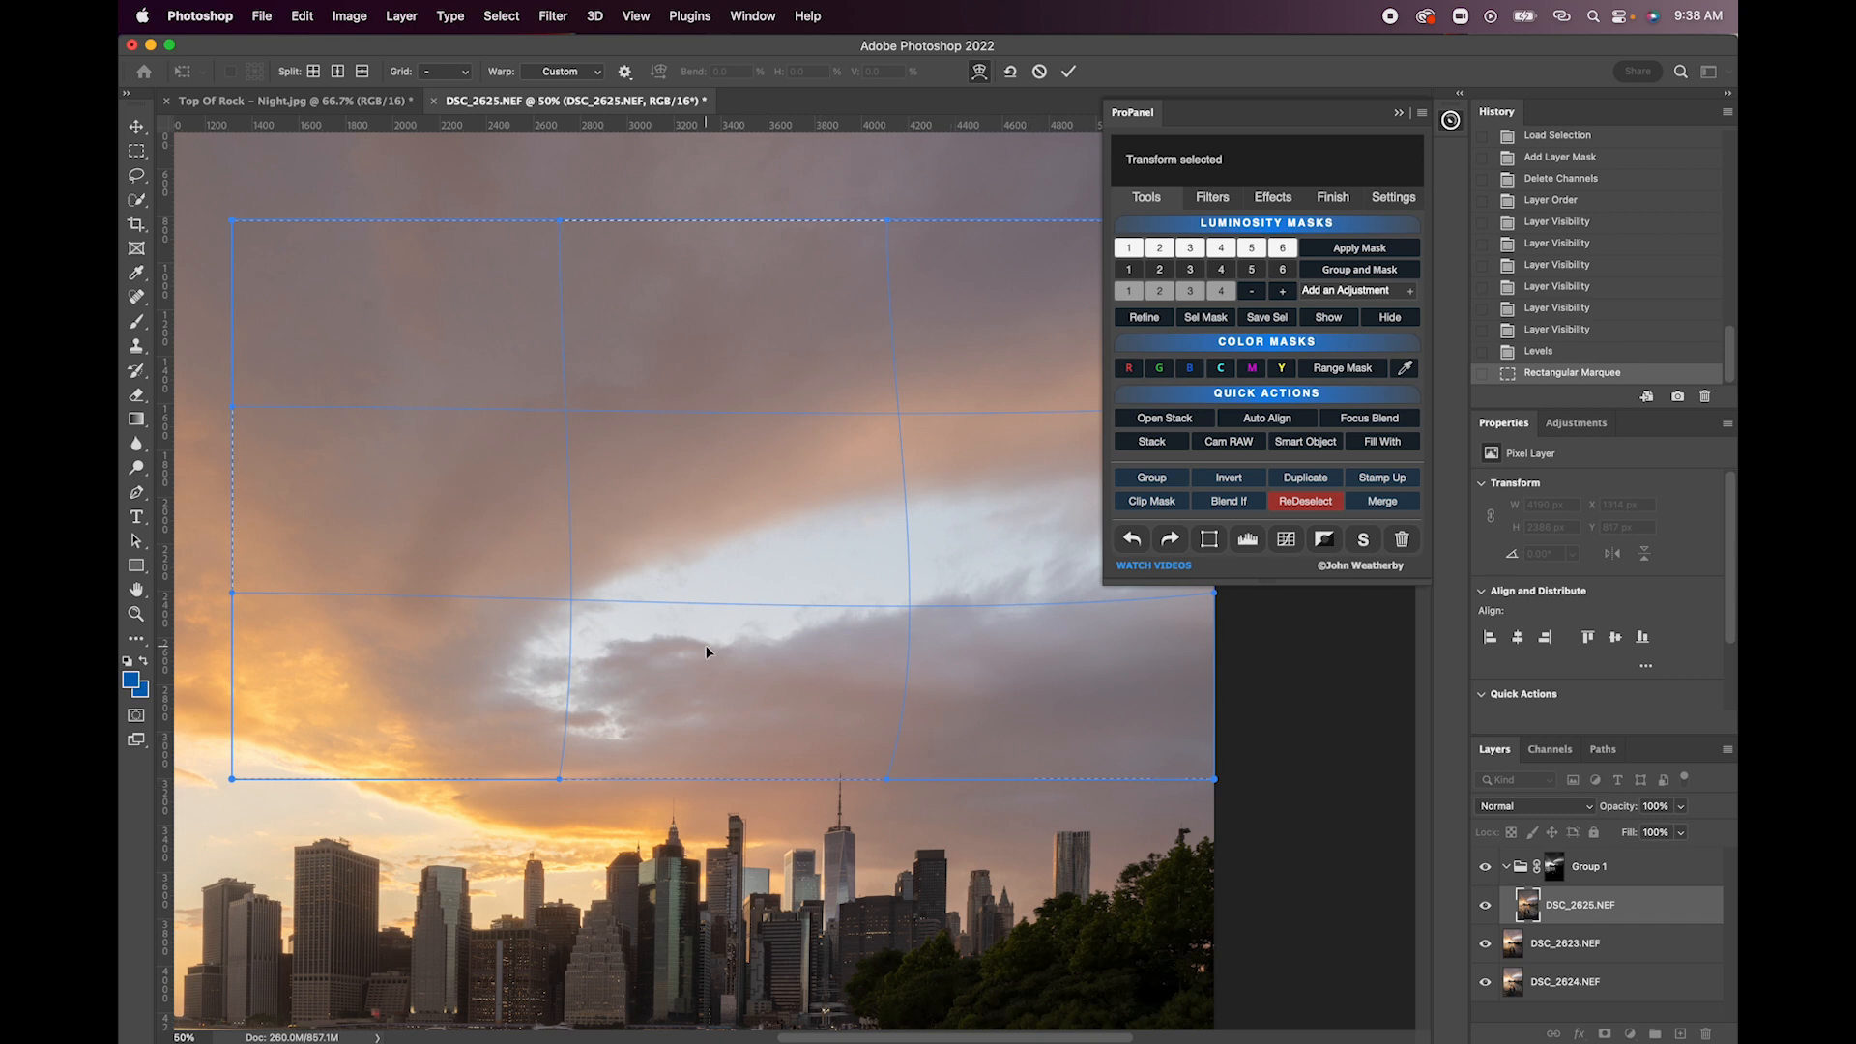
scroll(706, 646, left, 10)
scroll(706, 646, down, 3)
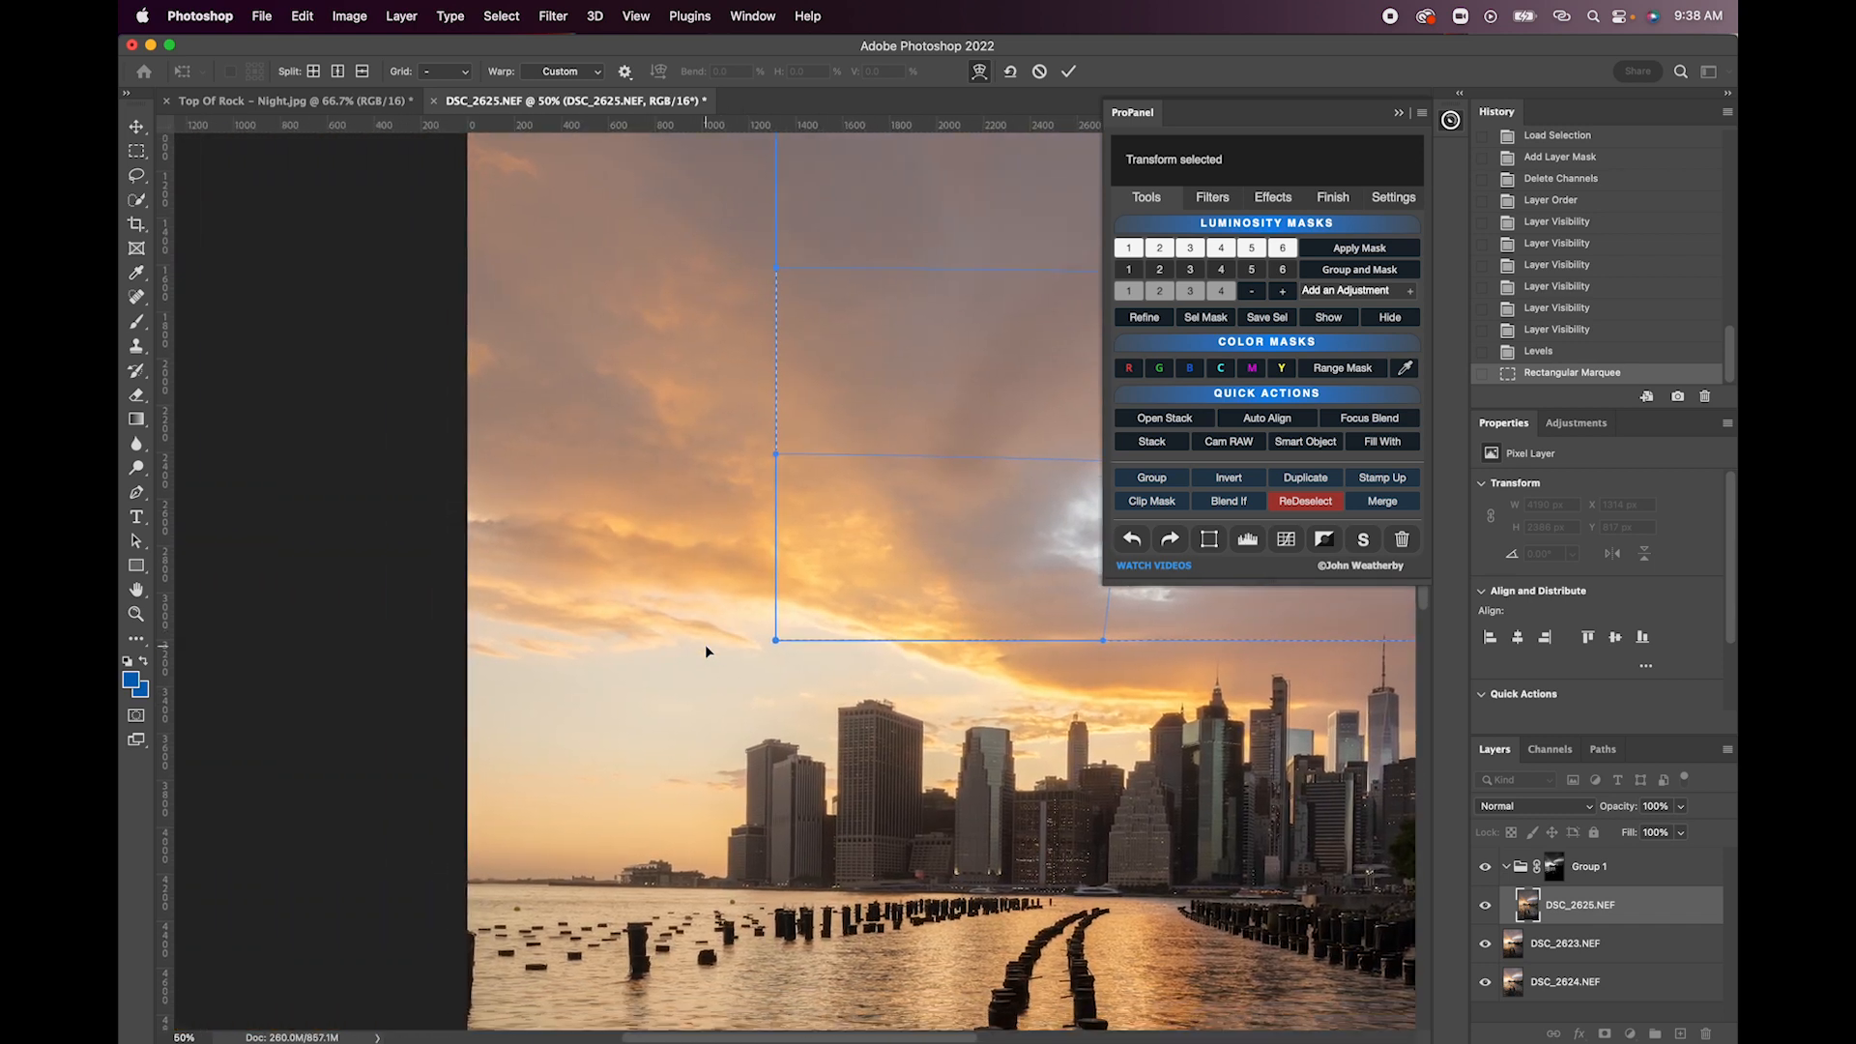
scroll(704, 646, right, 5)
scroll(705, 646, up, 4)
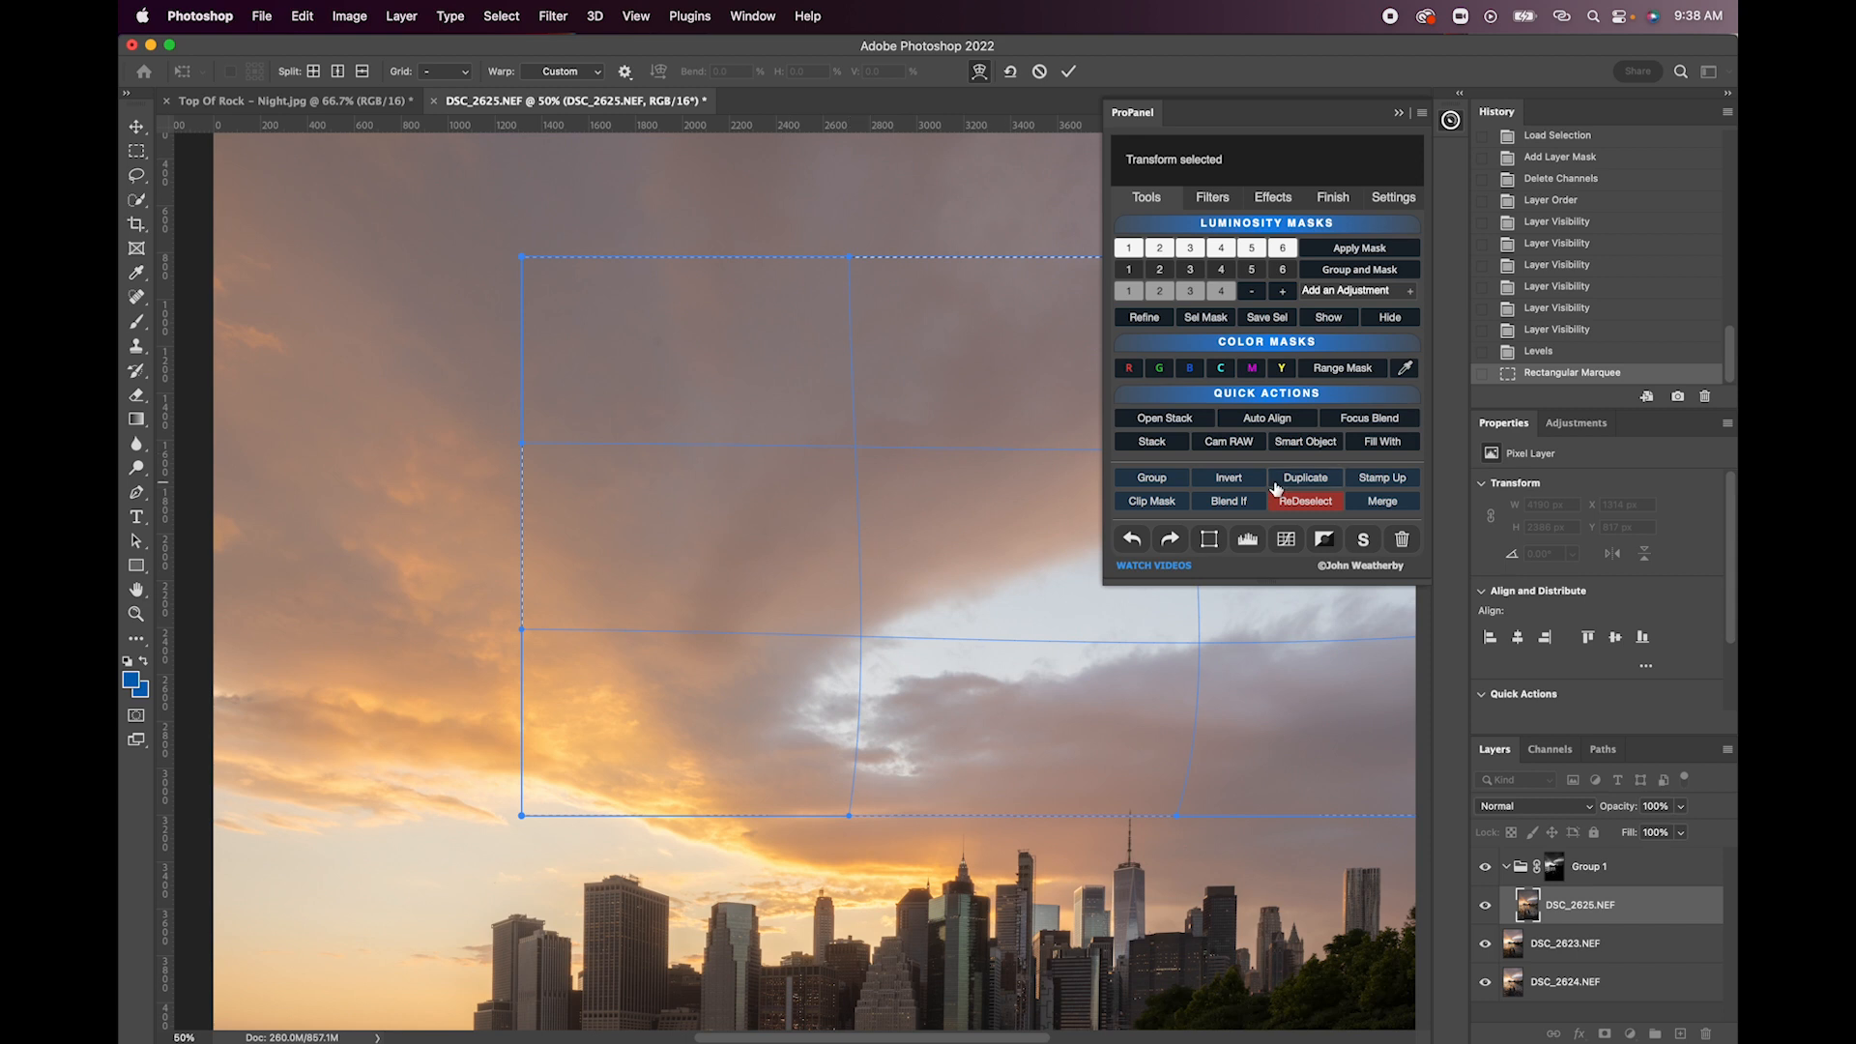
key(Return)
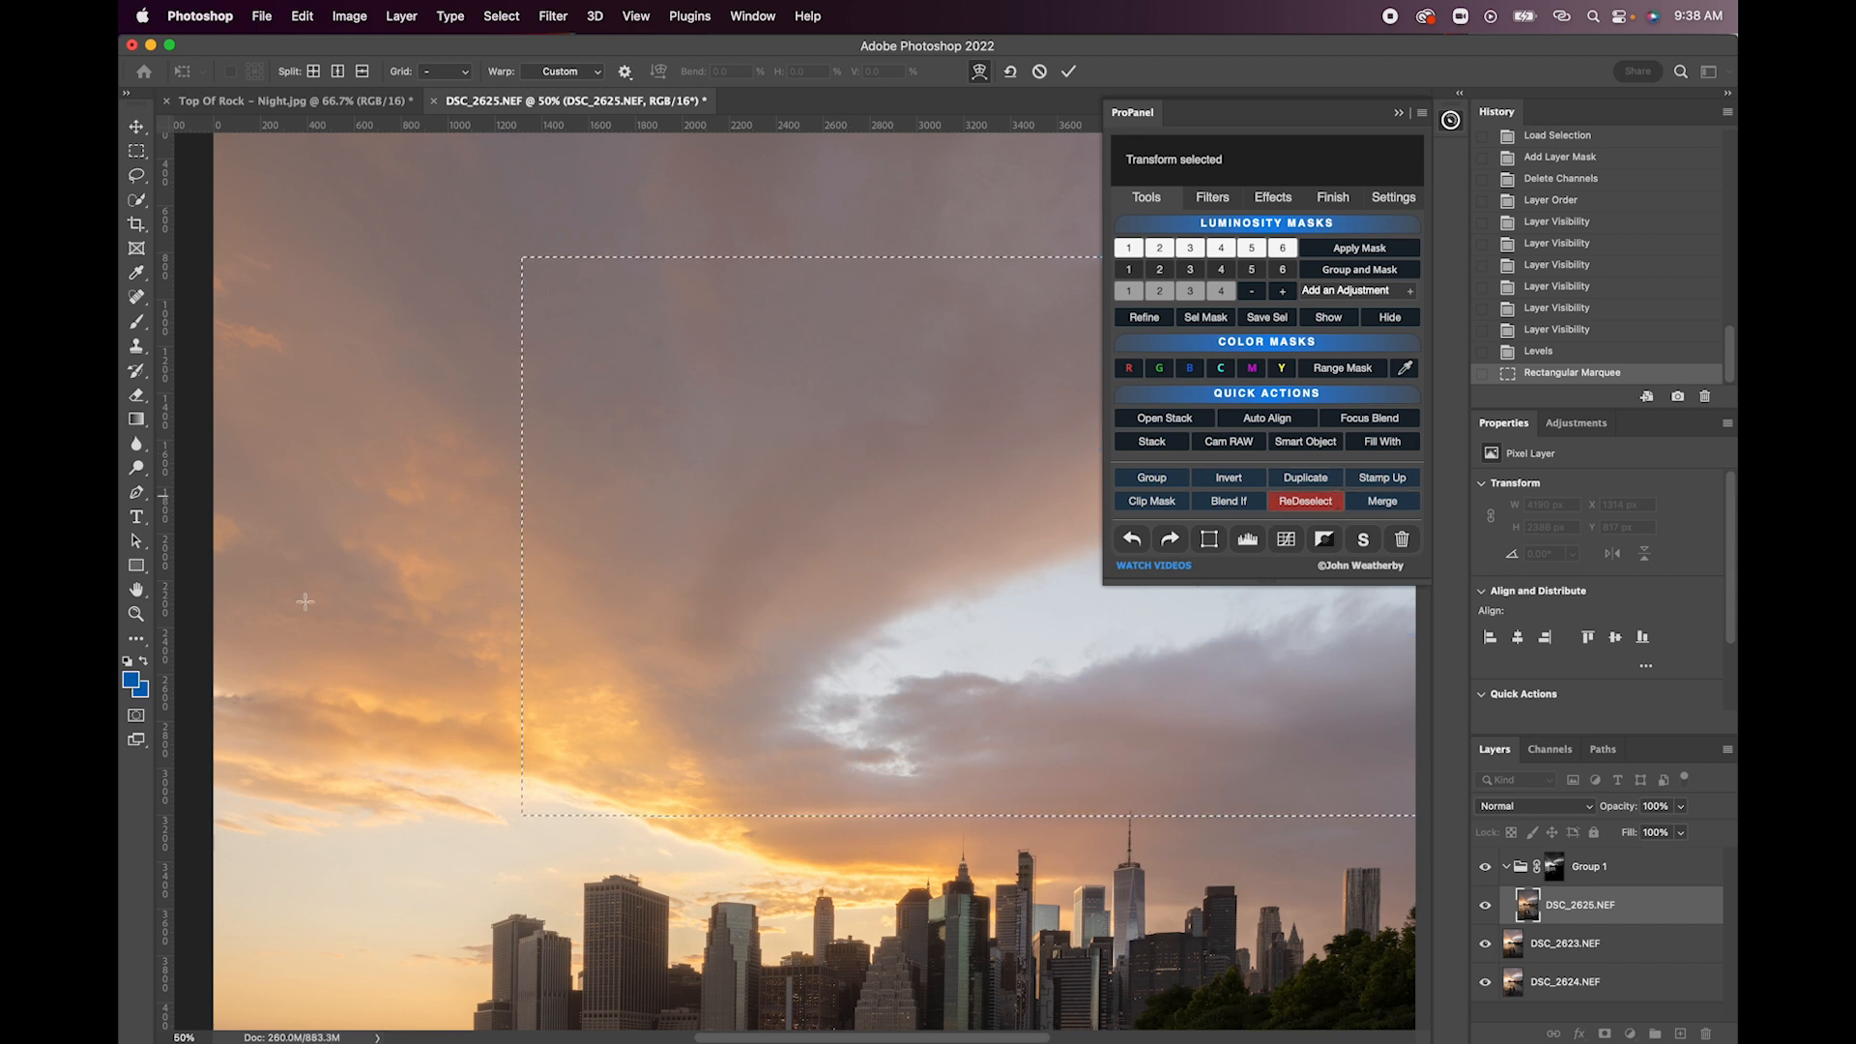
- Draw a rectangular marquee about 1894 by 1213 px around the golden clouds at the photo's left edge
drag(193, 534, 667, 805)
scroll(667, 805, left, 4)
scroll(667, 805, down, 1)
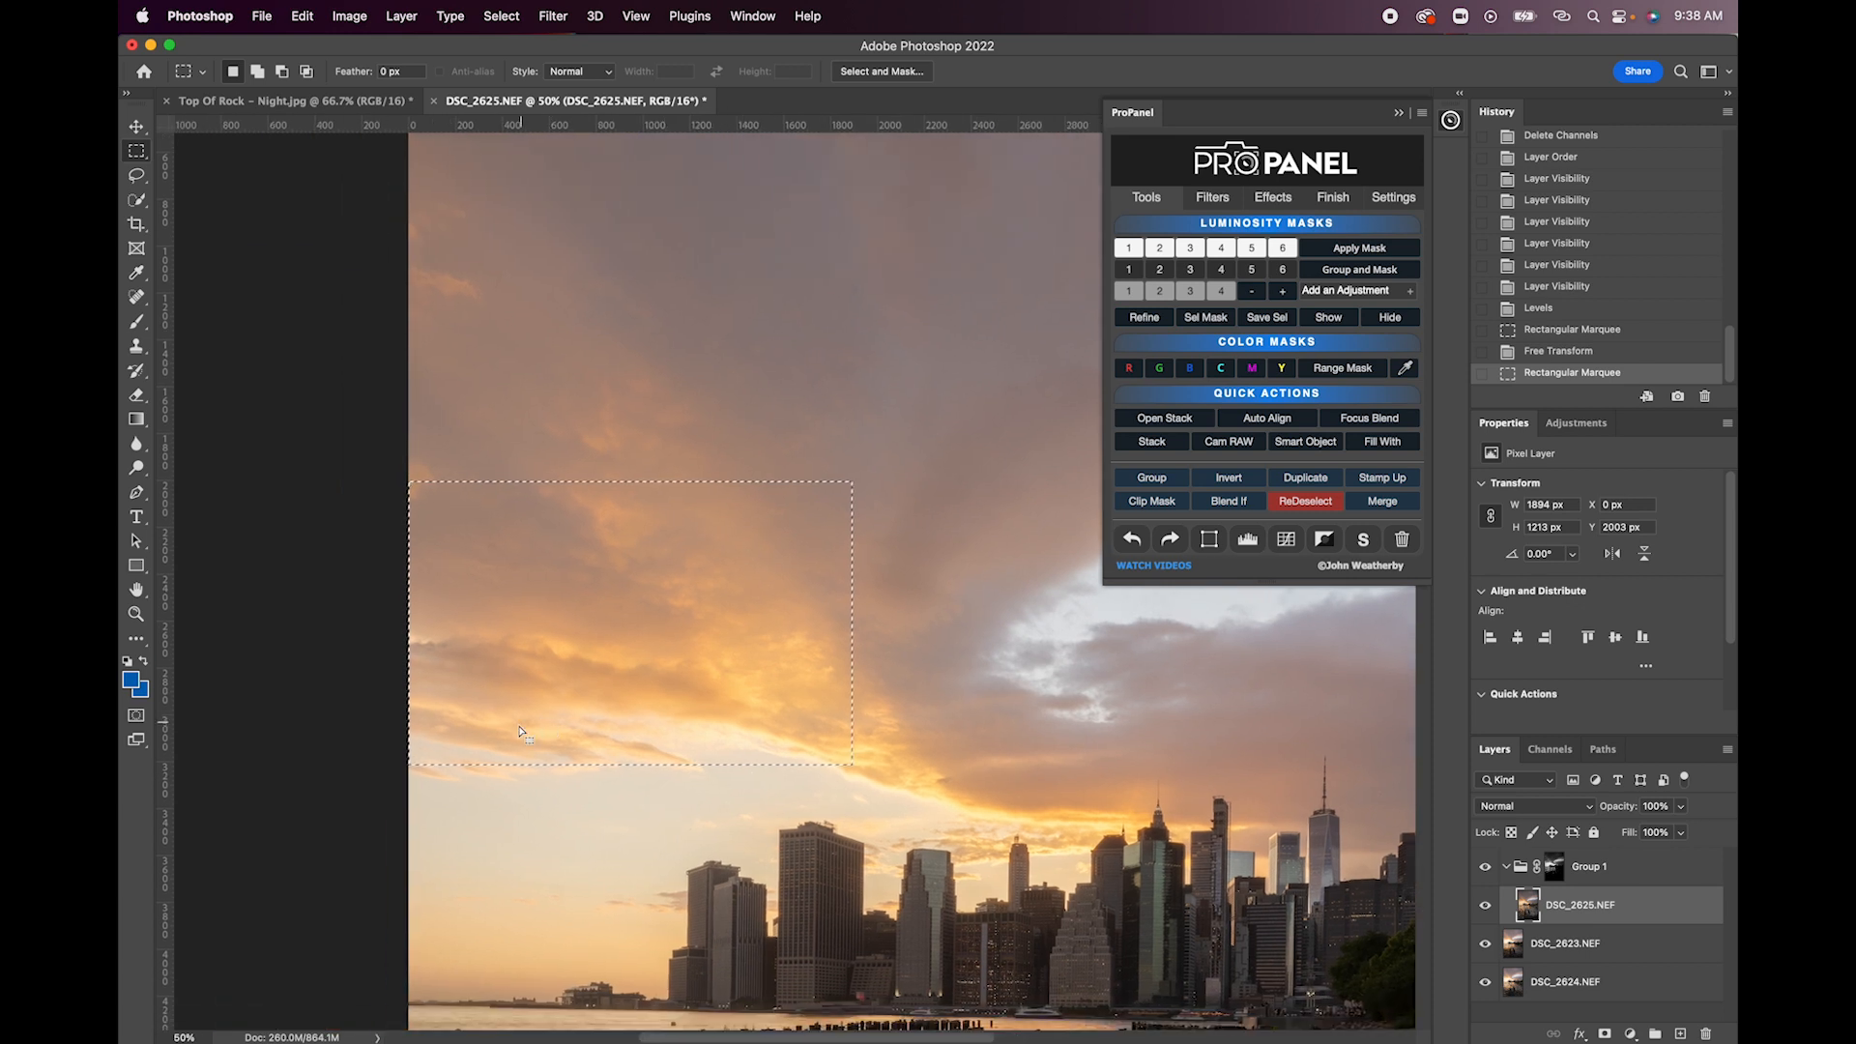
- Warp the selected clouds slightly downward along the photo's left edge, and clear the selection
click(1211, 540)
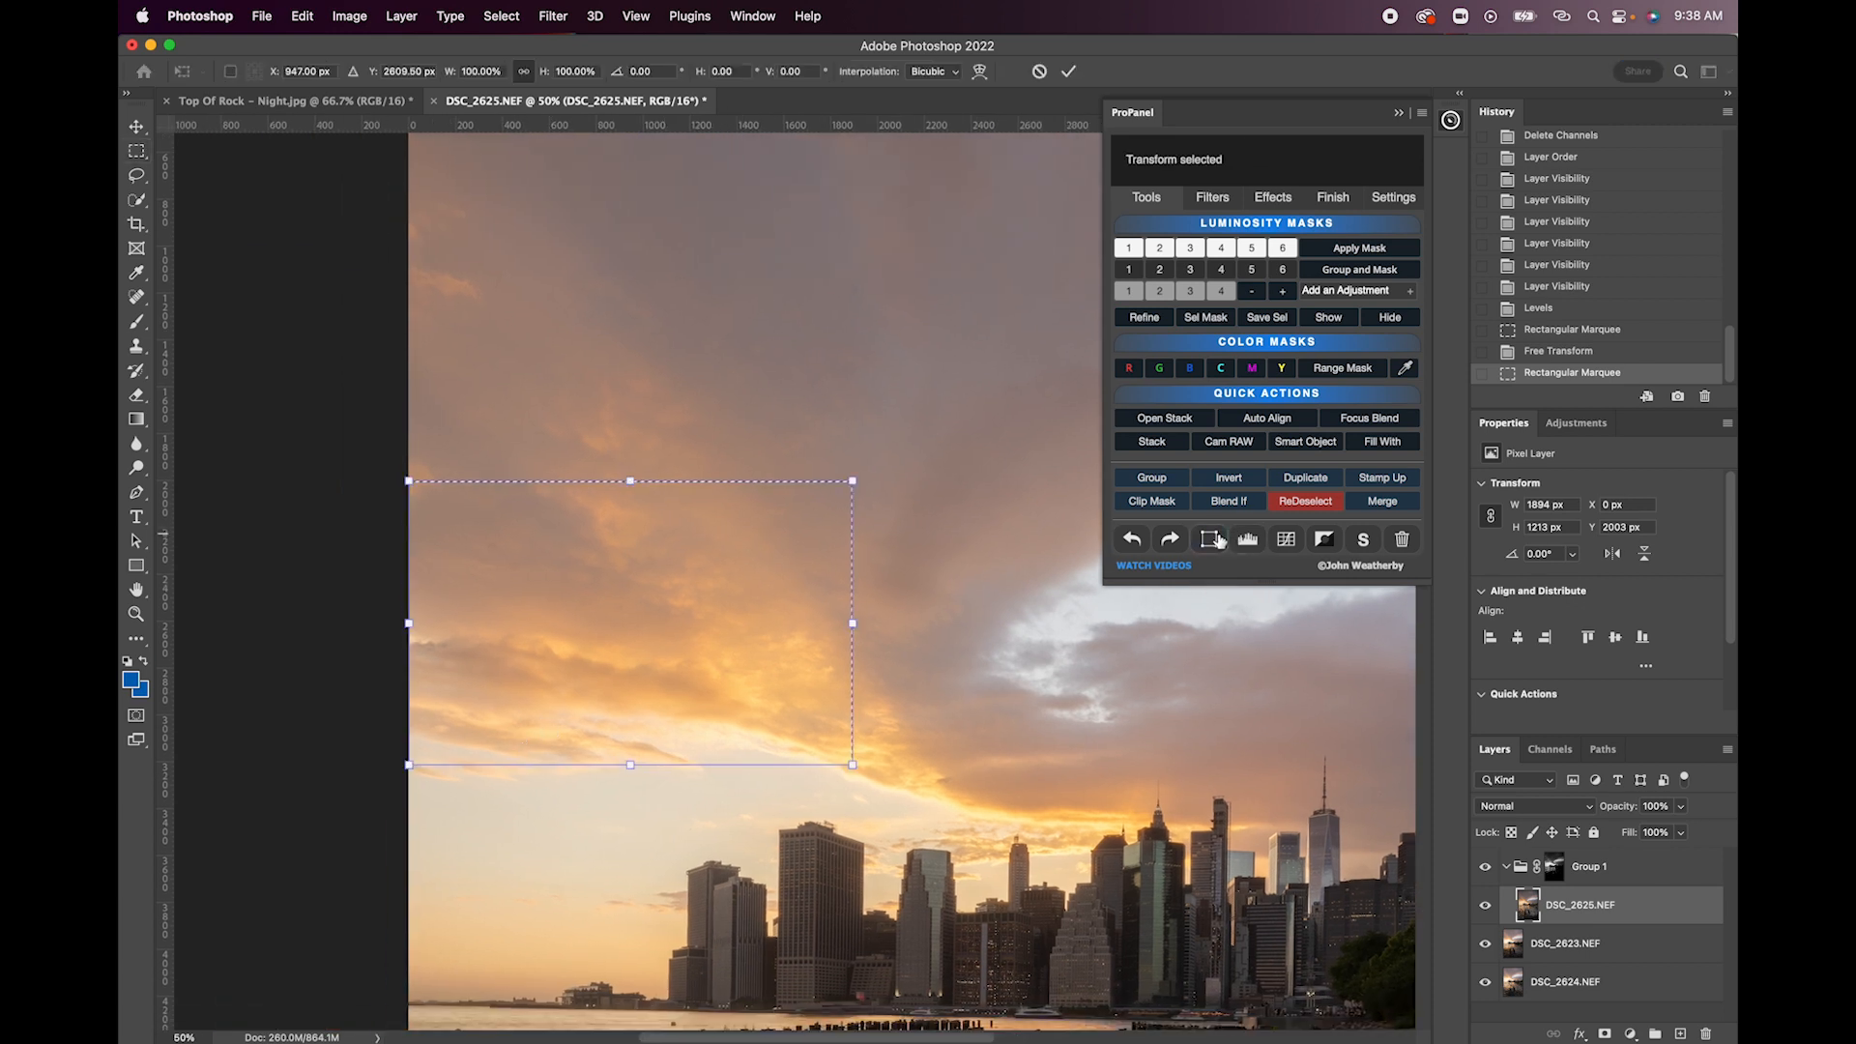
right_click(611, 609)
click(624, 719)
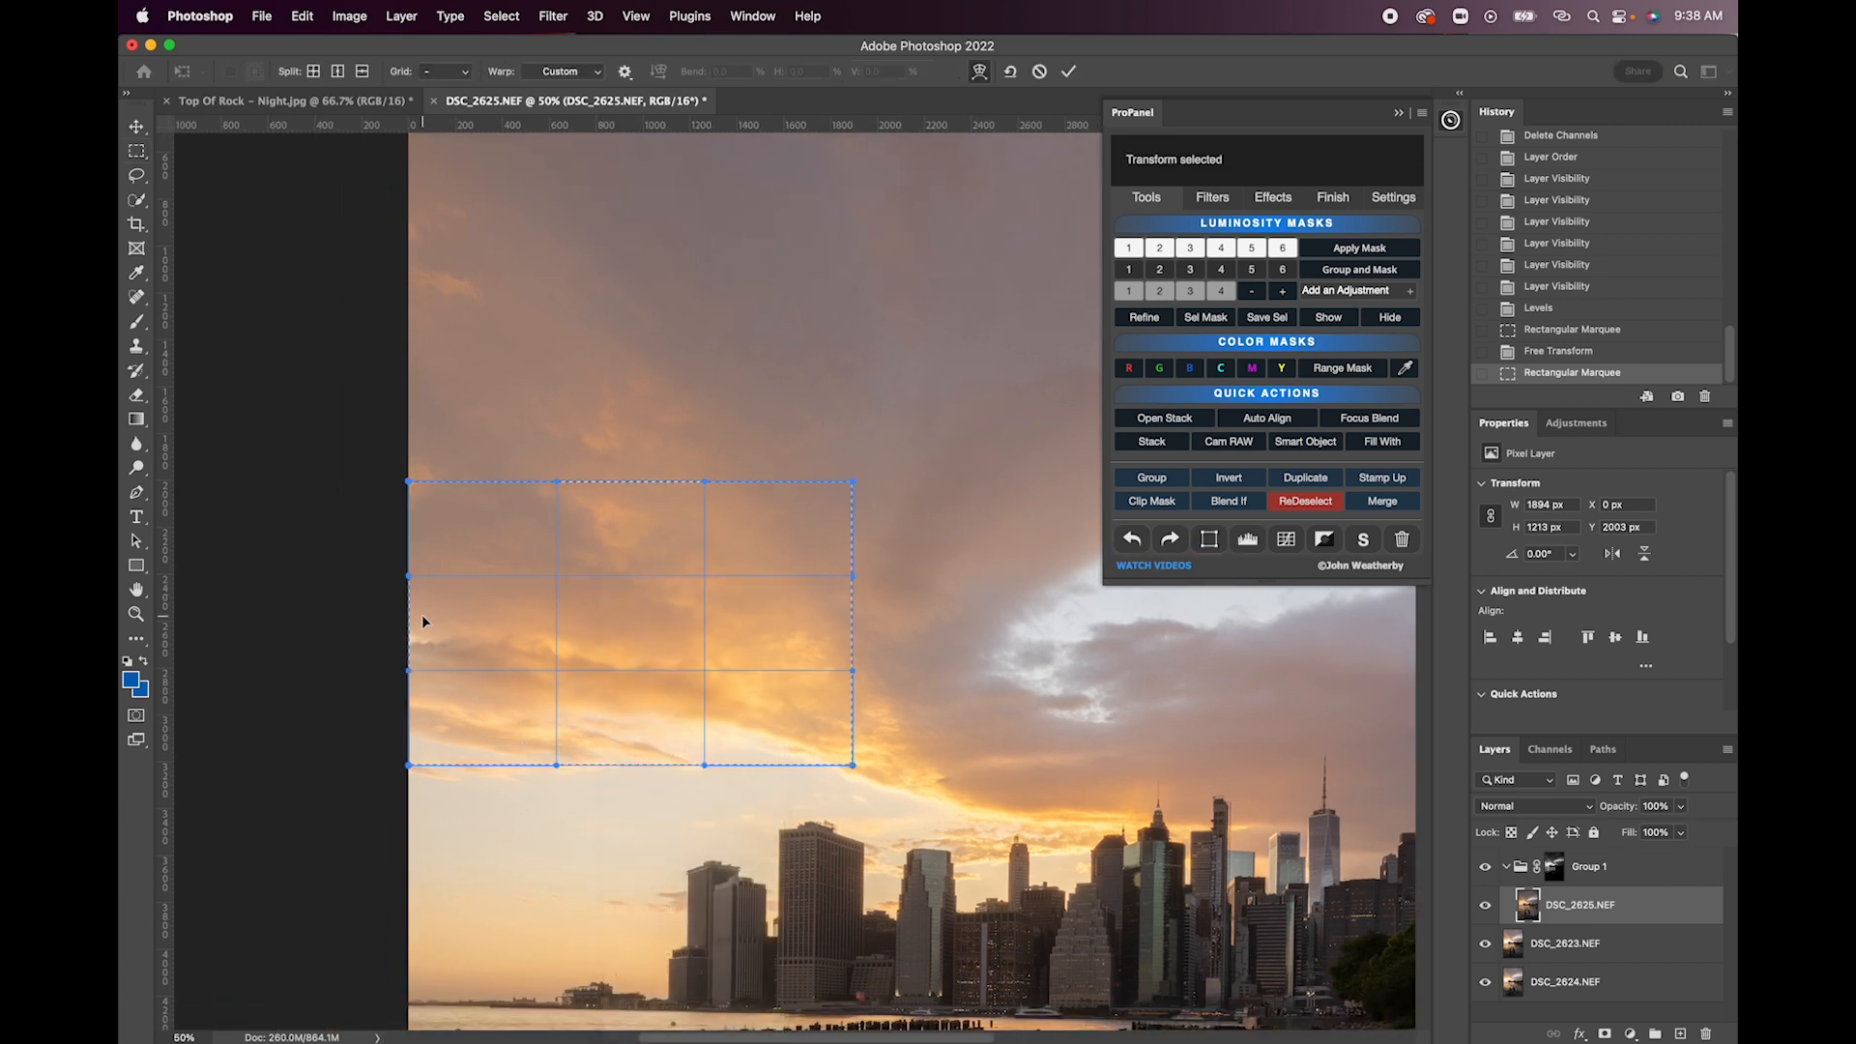
drag(408, 671, 412, 704)
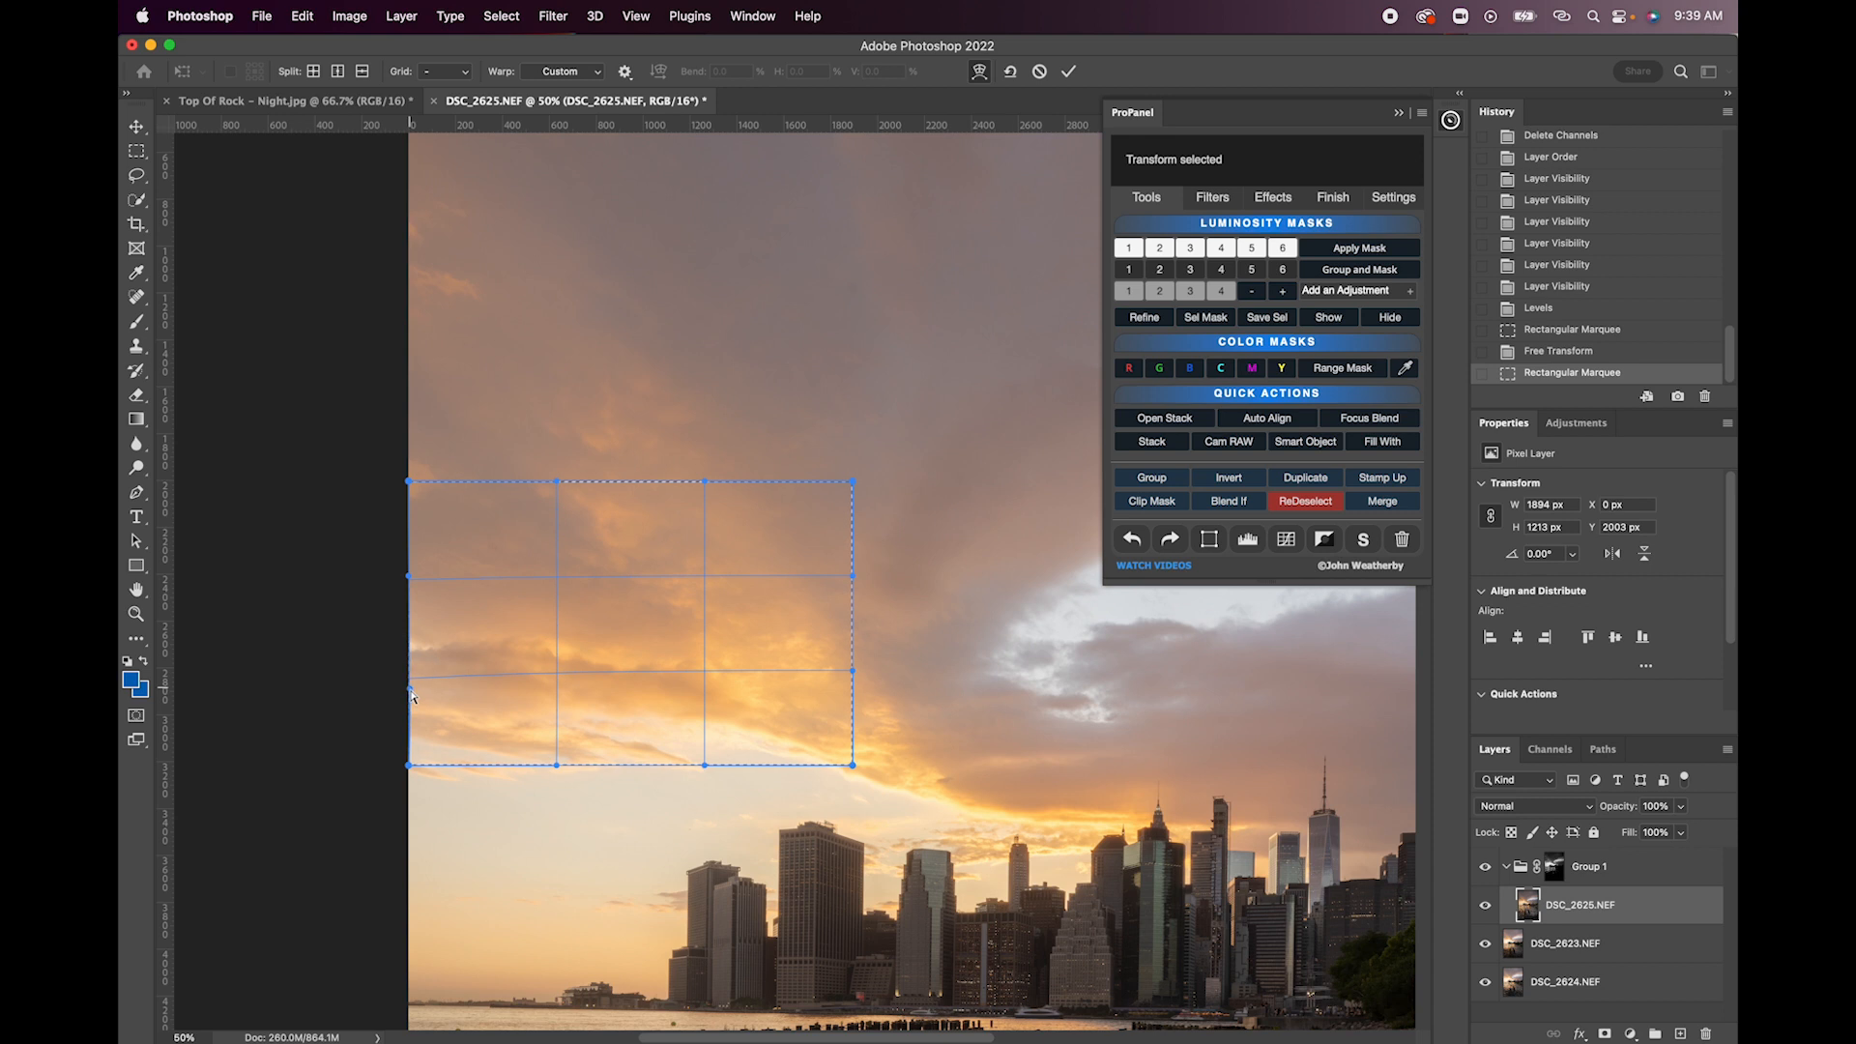
drag(413, 698, 414, 699)
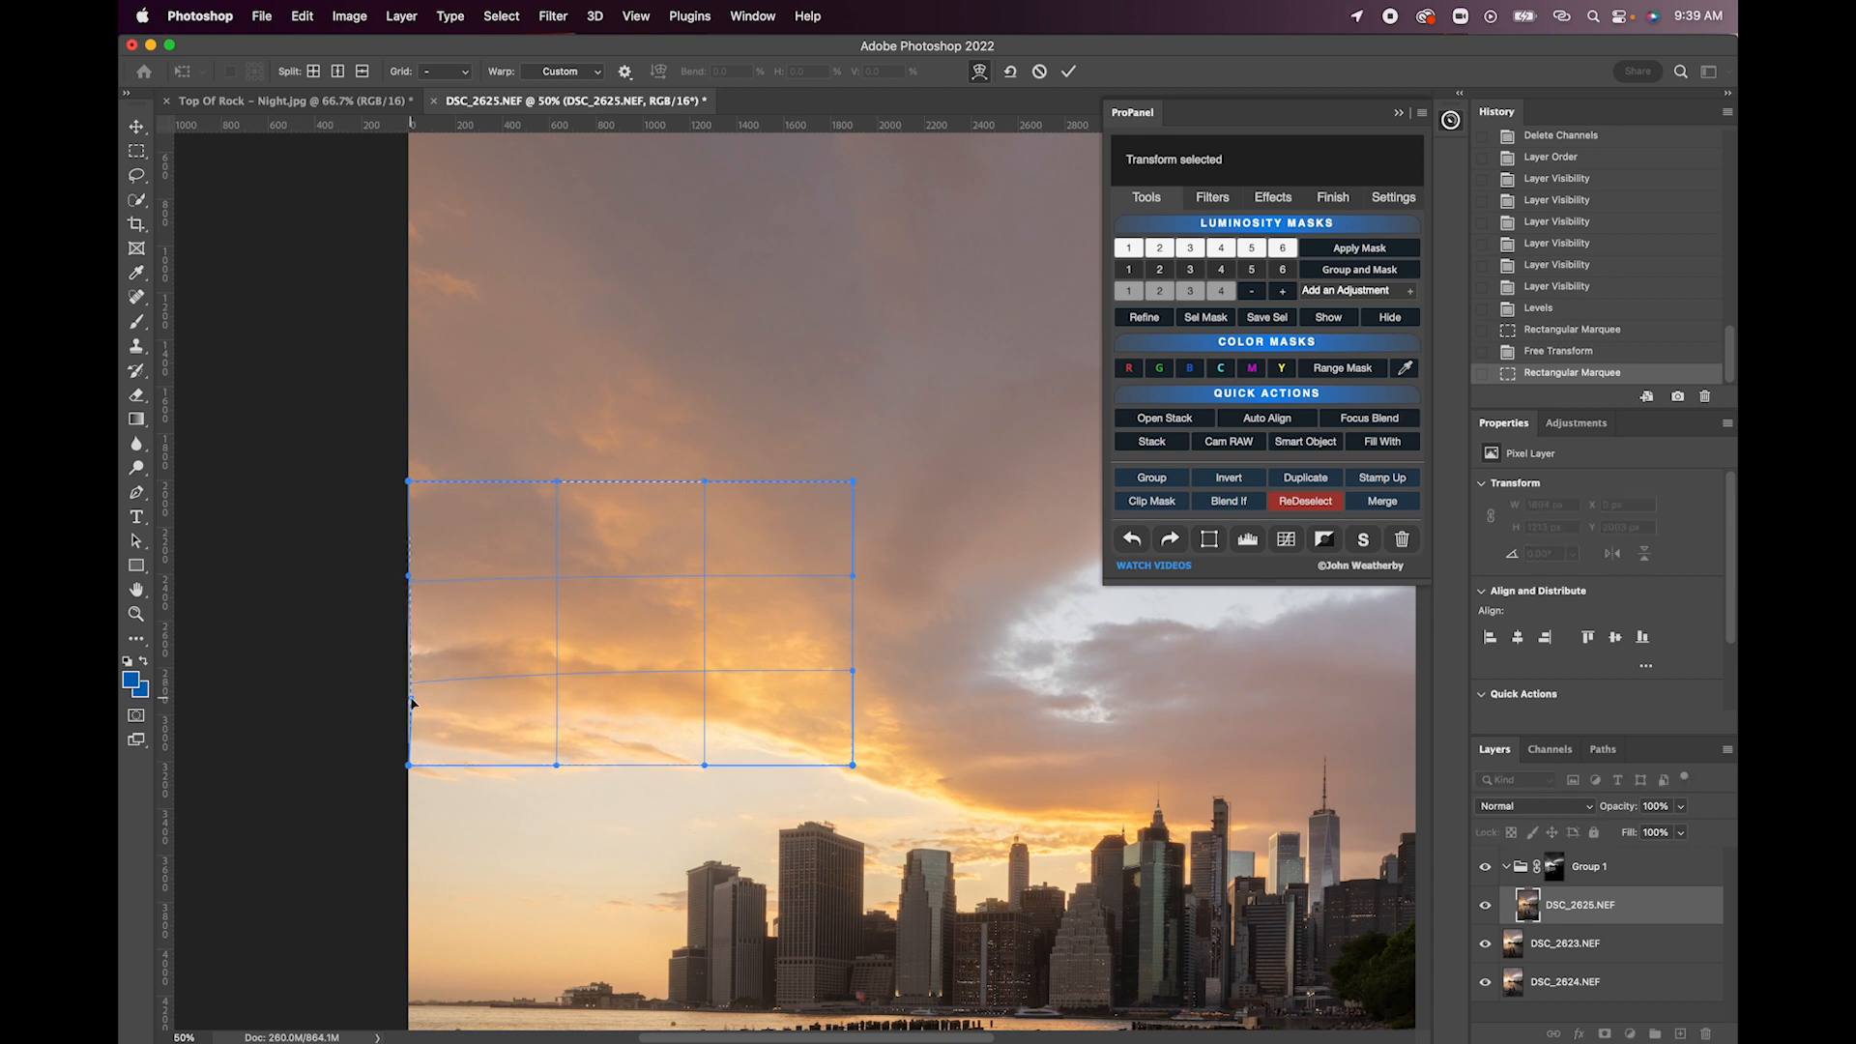
key(Return)
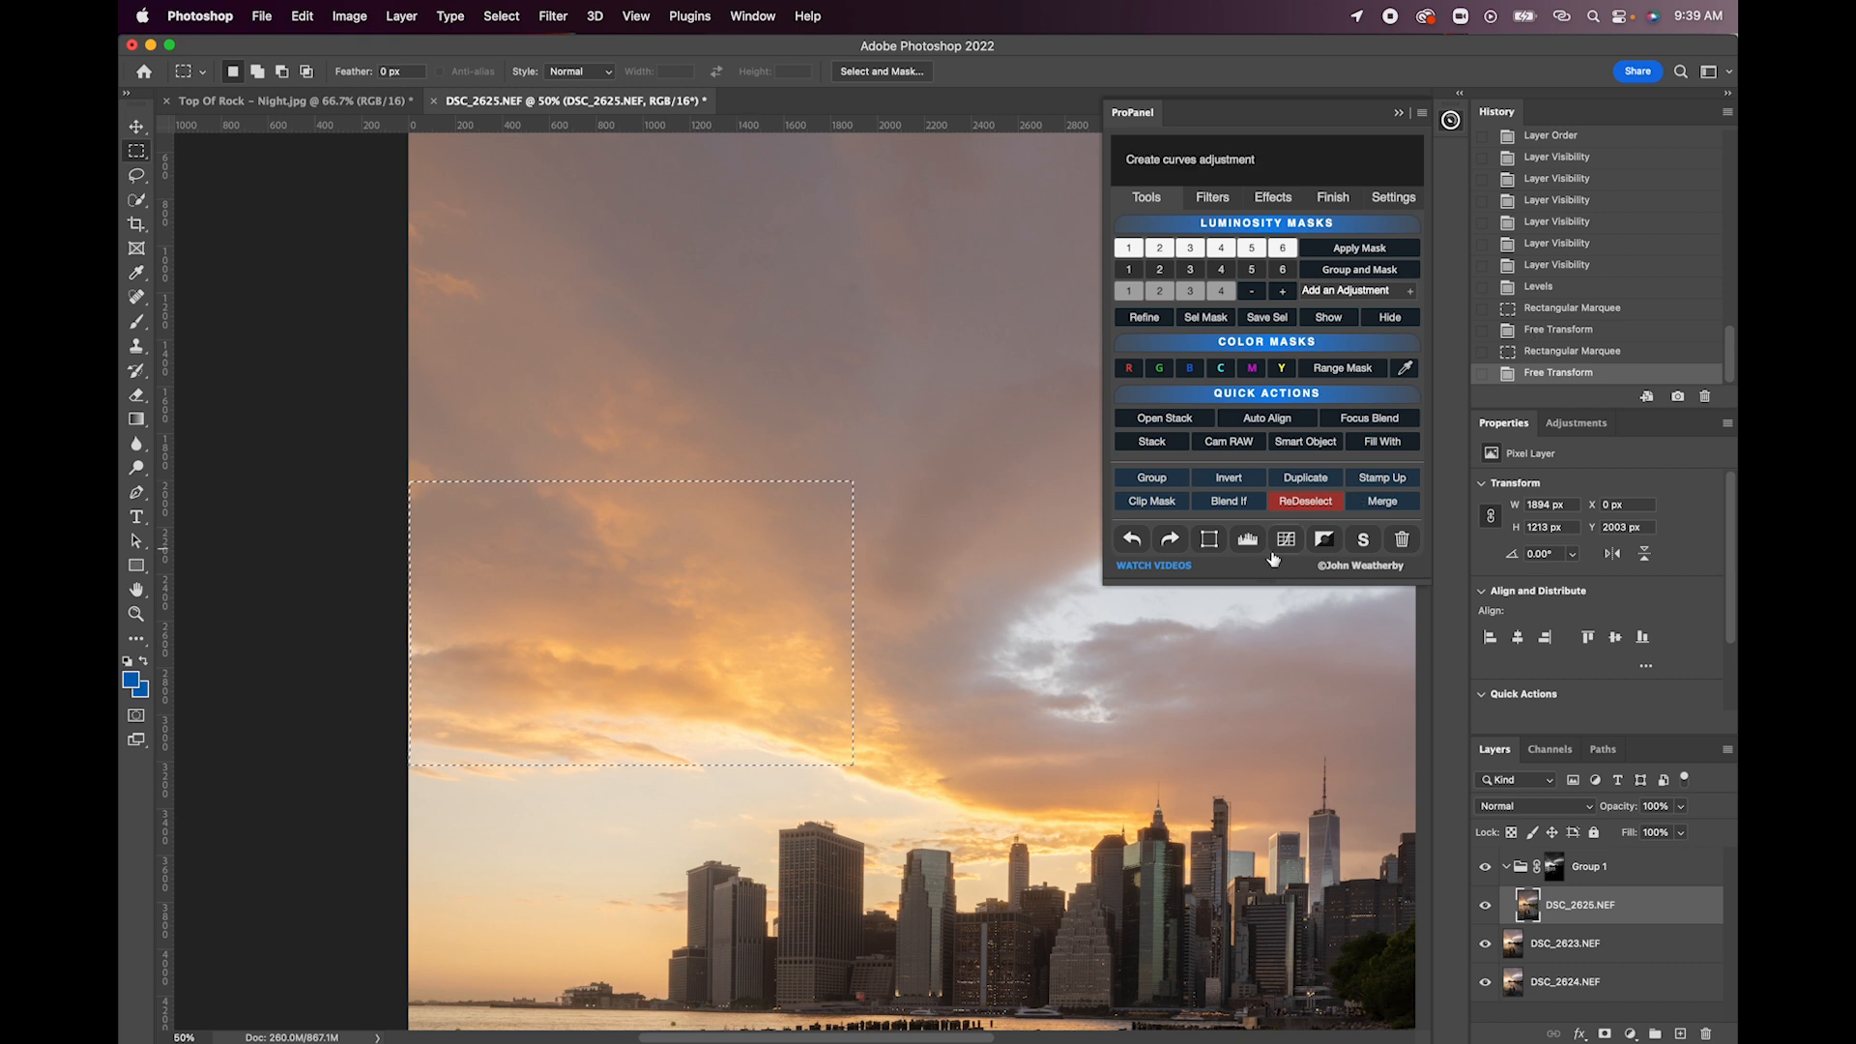
click(1305, 501)
- Compare the skyline and water blend with Group 1 hidden and shown
scroll(952, 705, down, 5)
scroll(952, 705, right, 5)
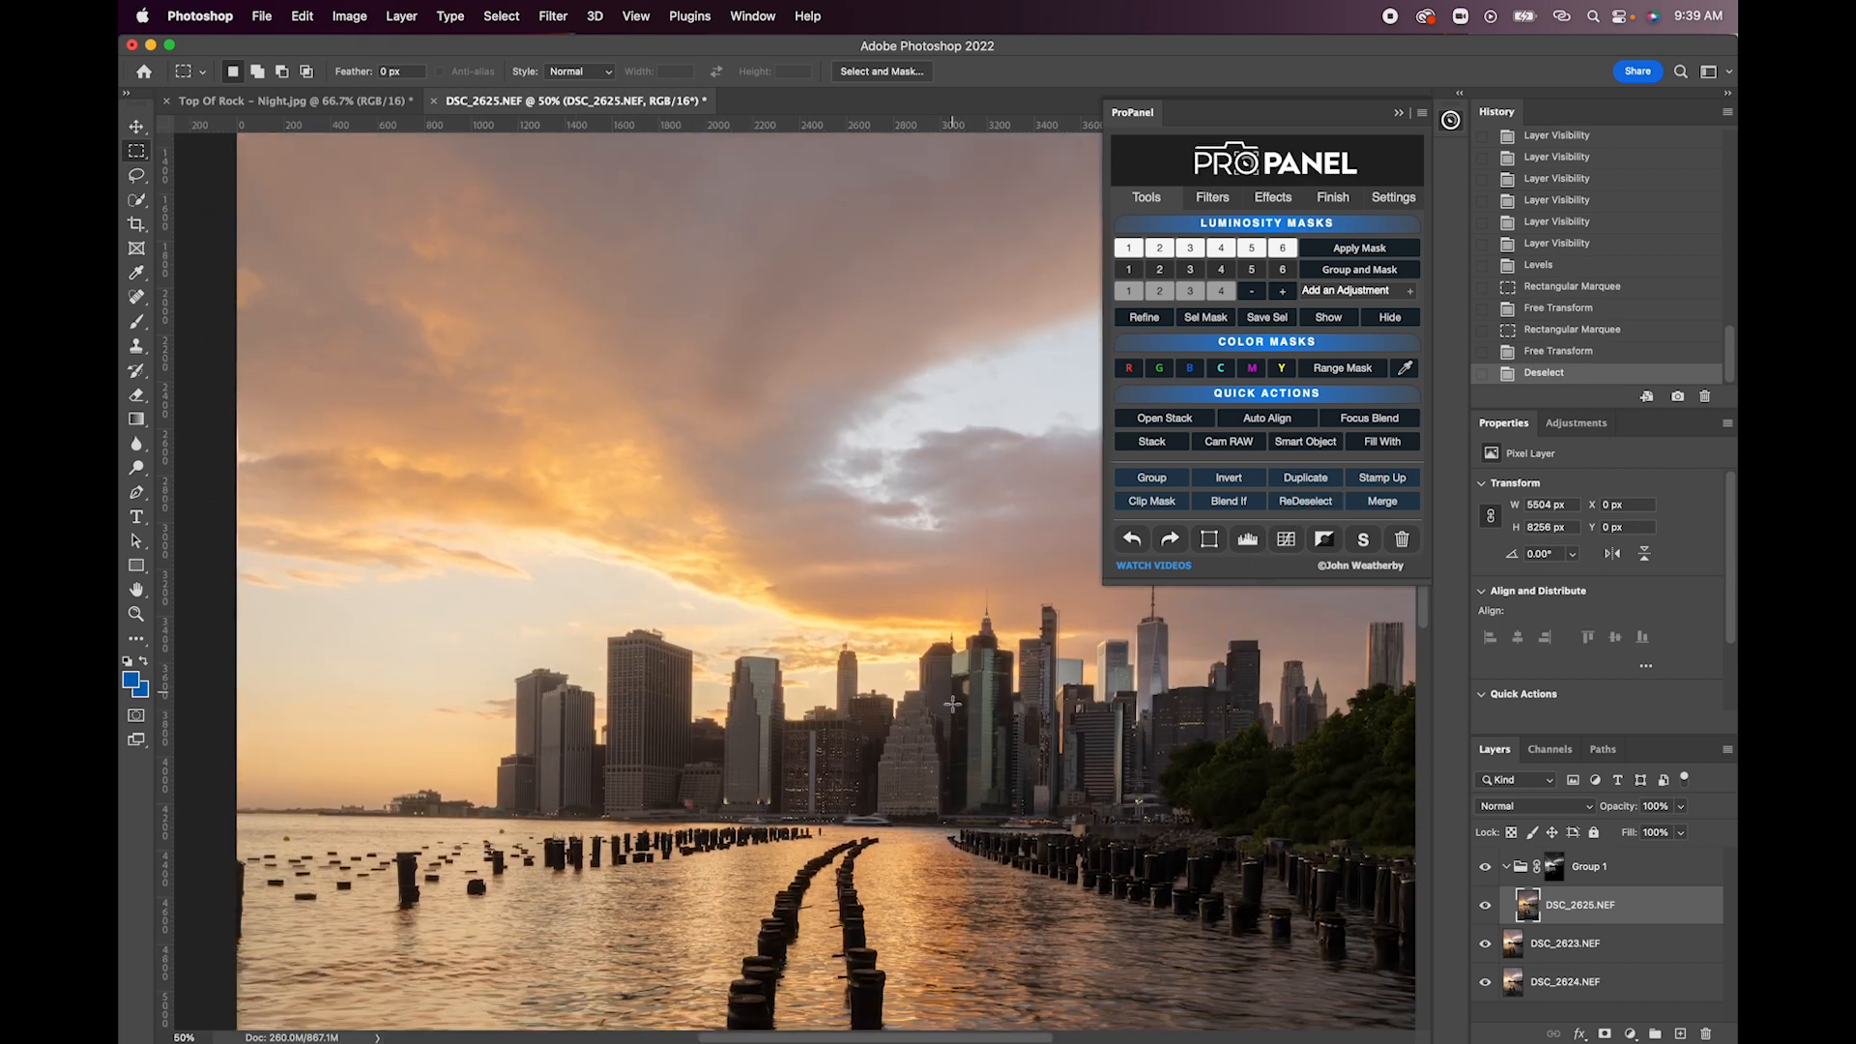
scroll(952, 705, down, 3)
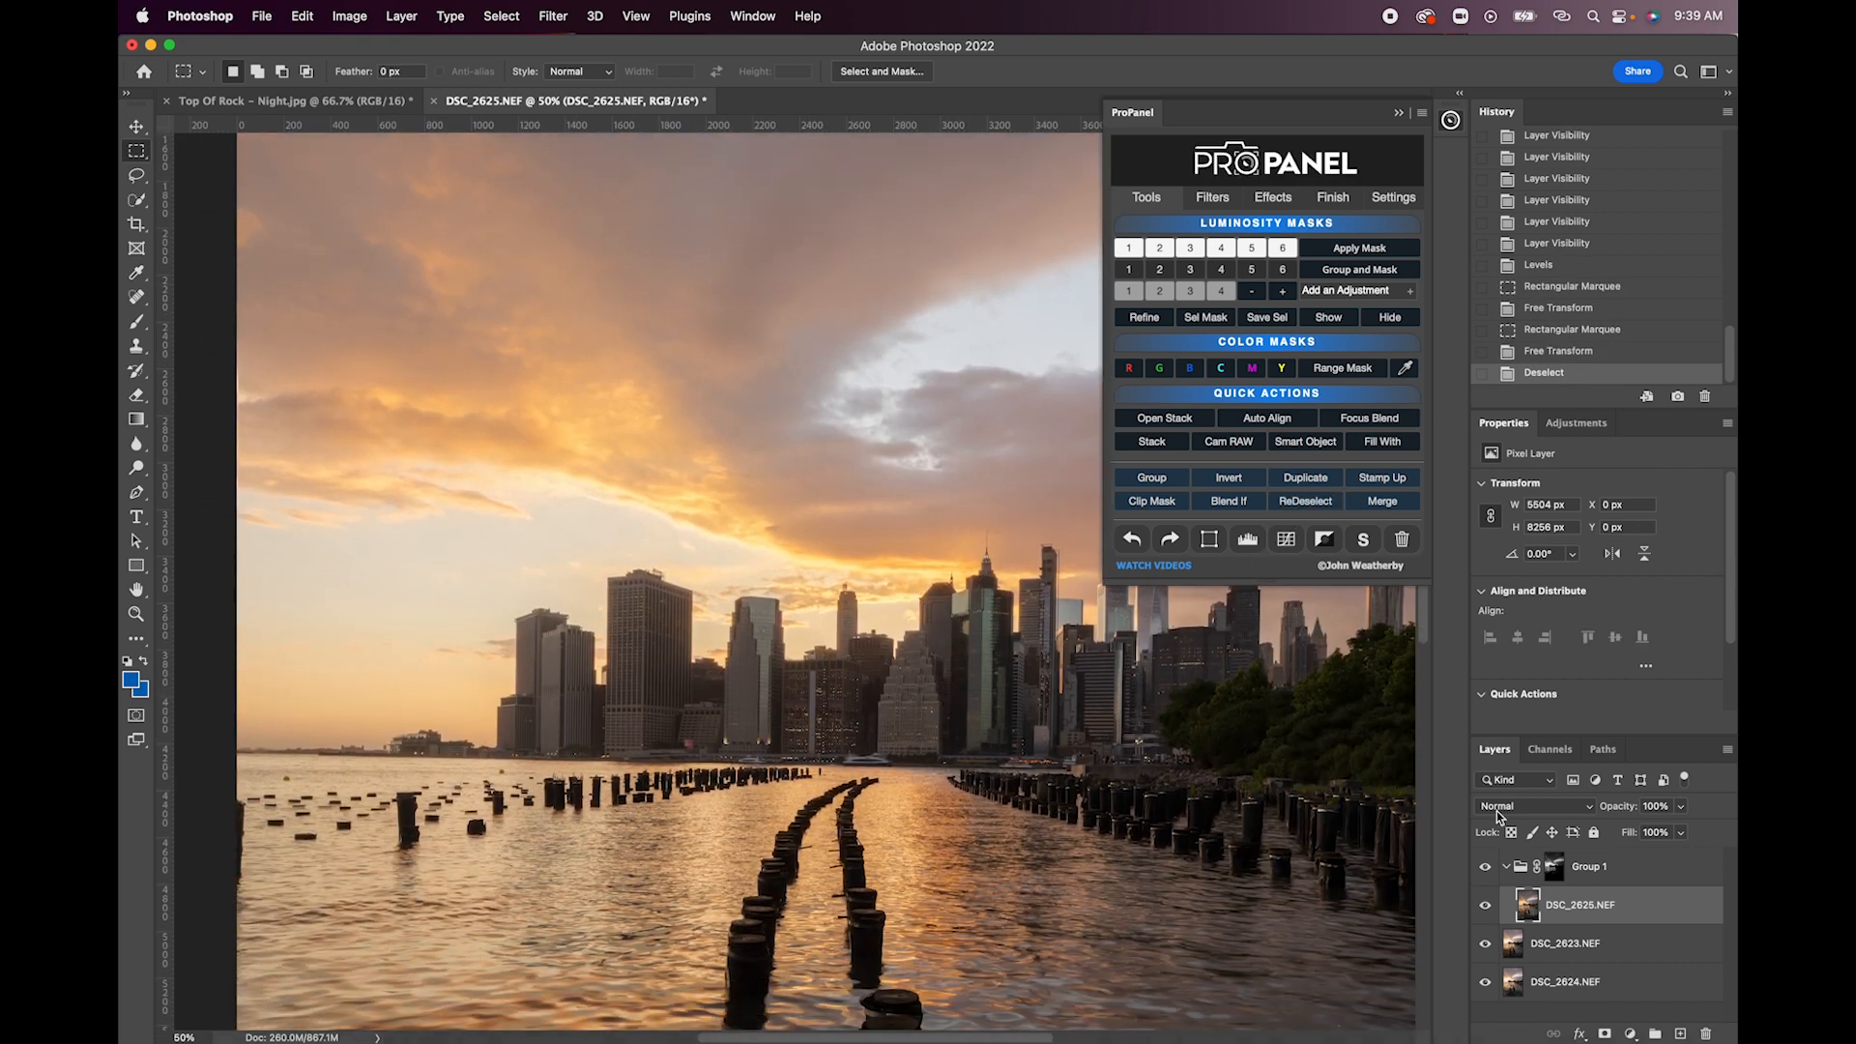
click(1485, 873)
click(1485, 873)
click(1484, 873)
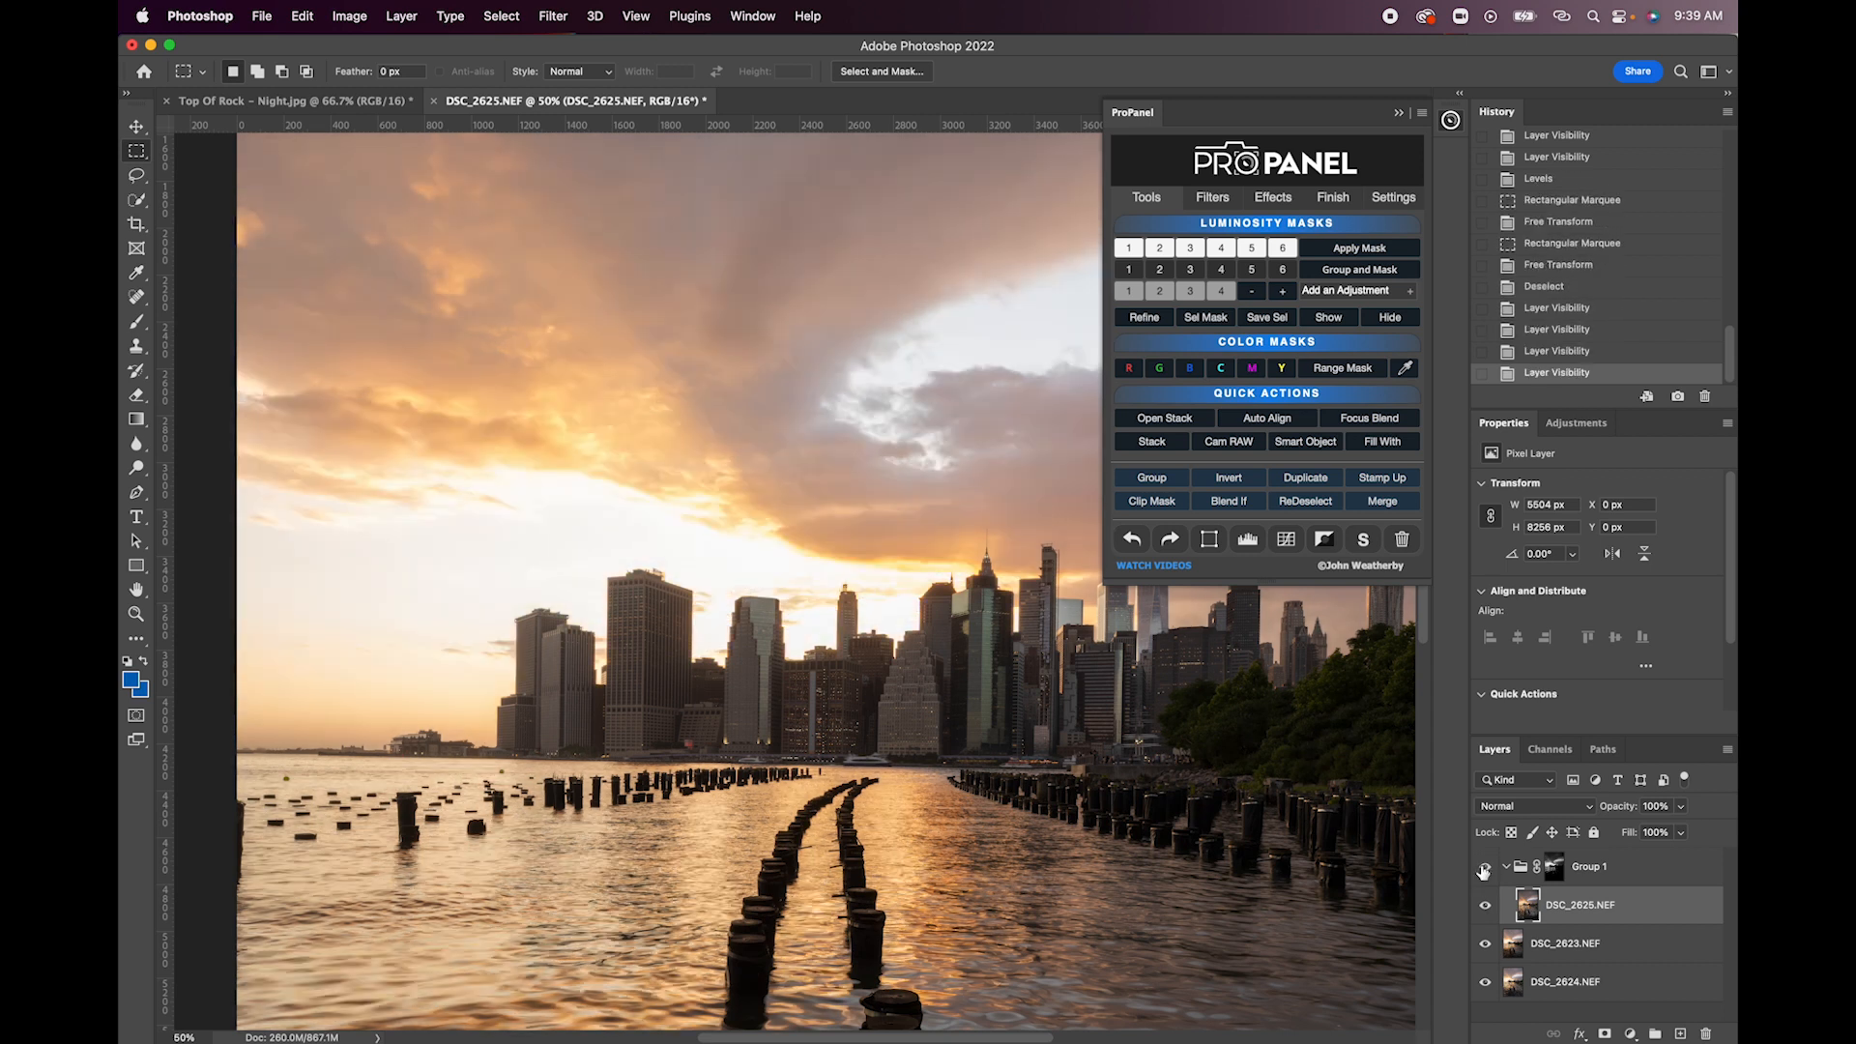
click(1484, 873)
click(1485, 873)
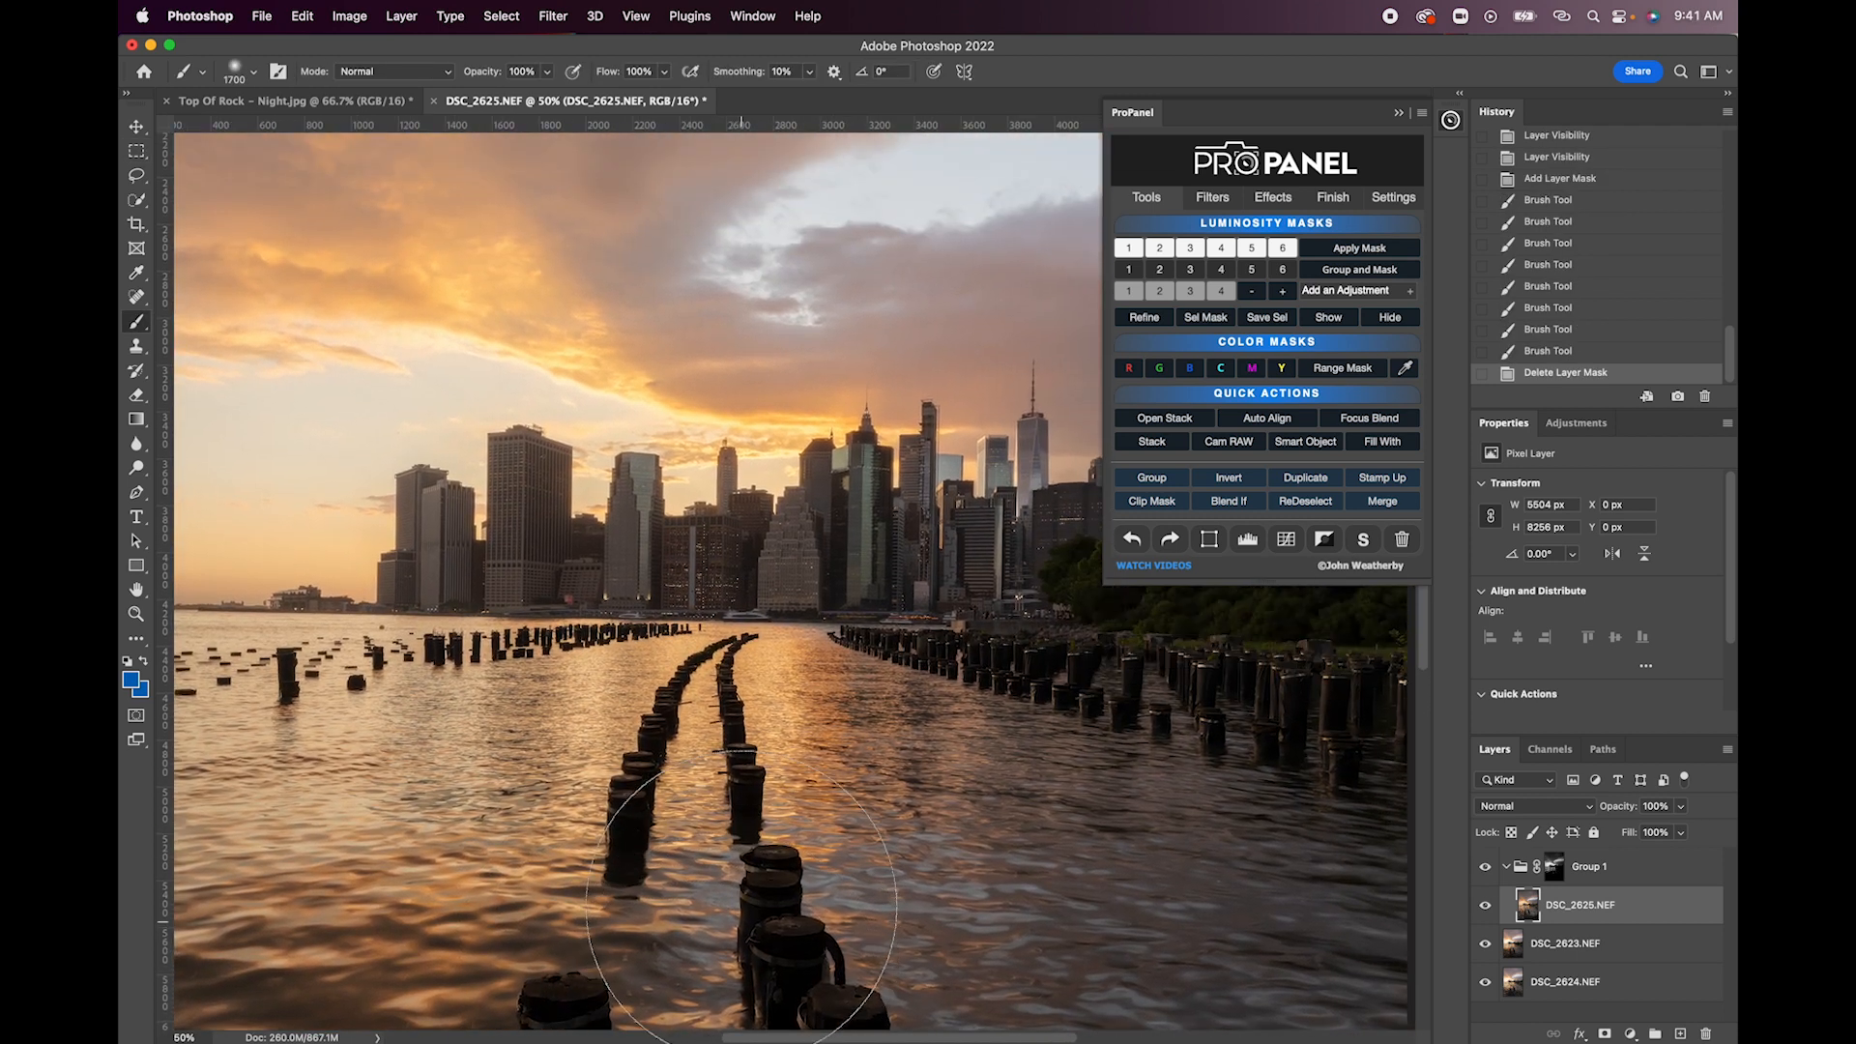
- Inspect the blended sky and water, and preview the Group 1 luminosity mask
scroll(741, 905, up, 1)
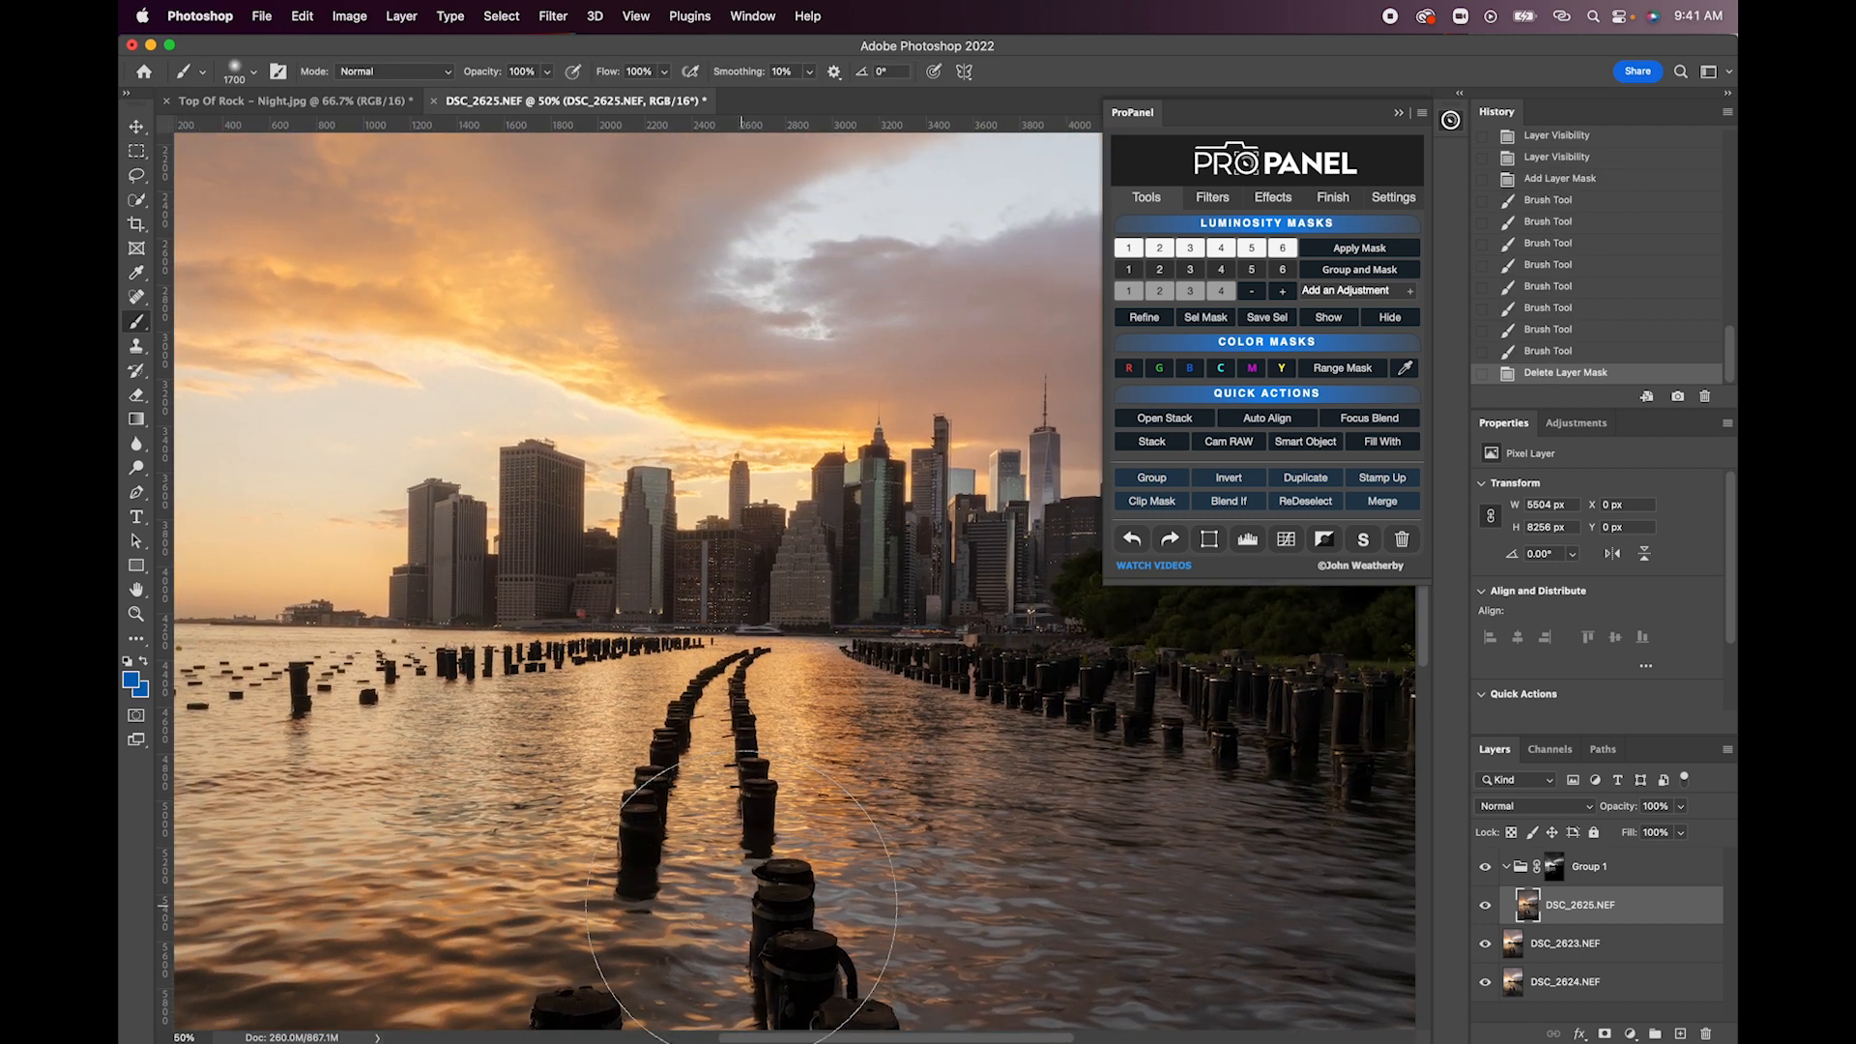
scroll(742, 906, up, 1)
scroll(741, 906, up, 1)
scroll(742, 906, left, 2)
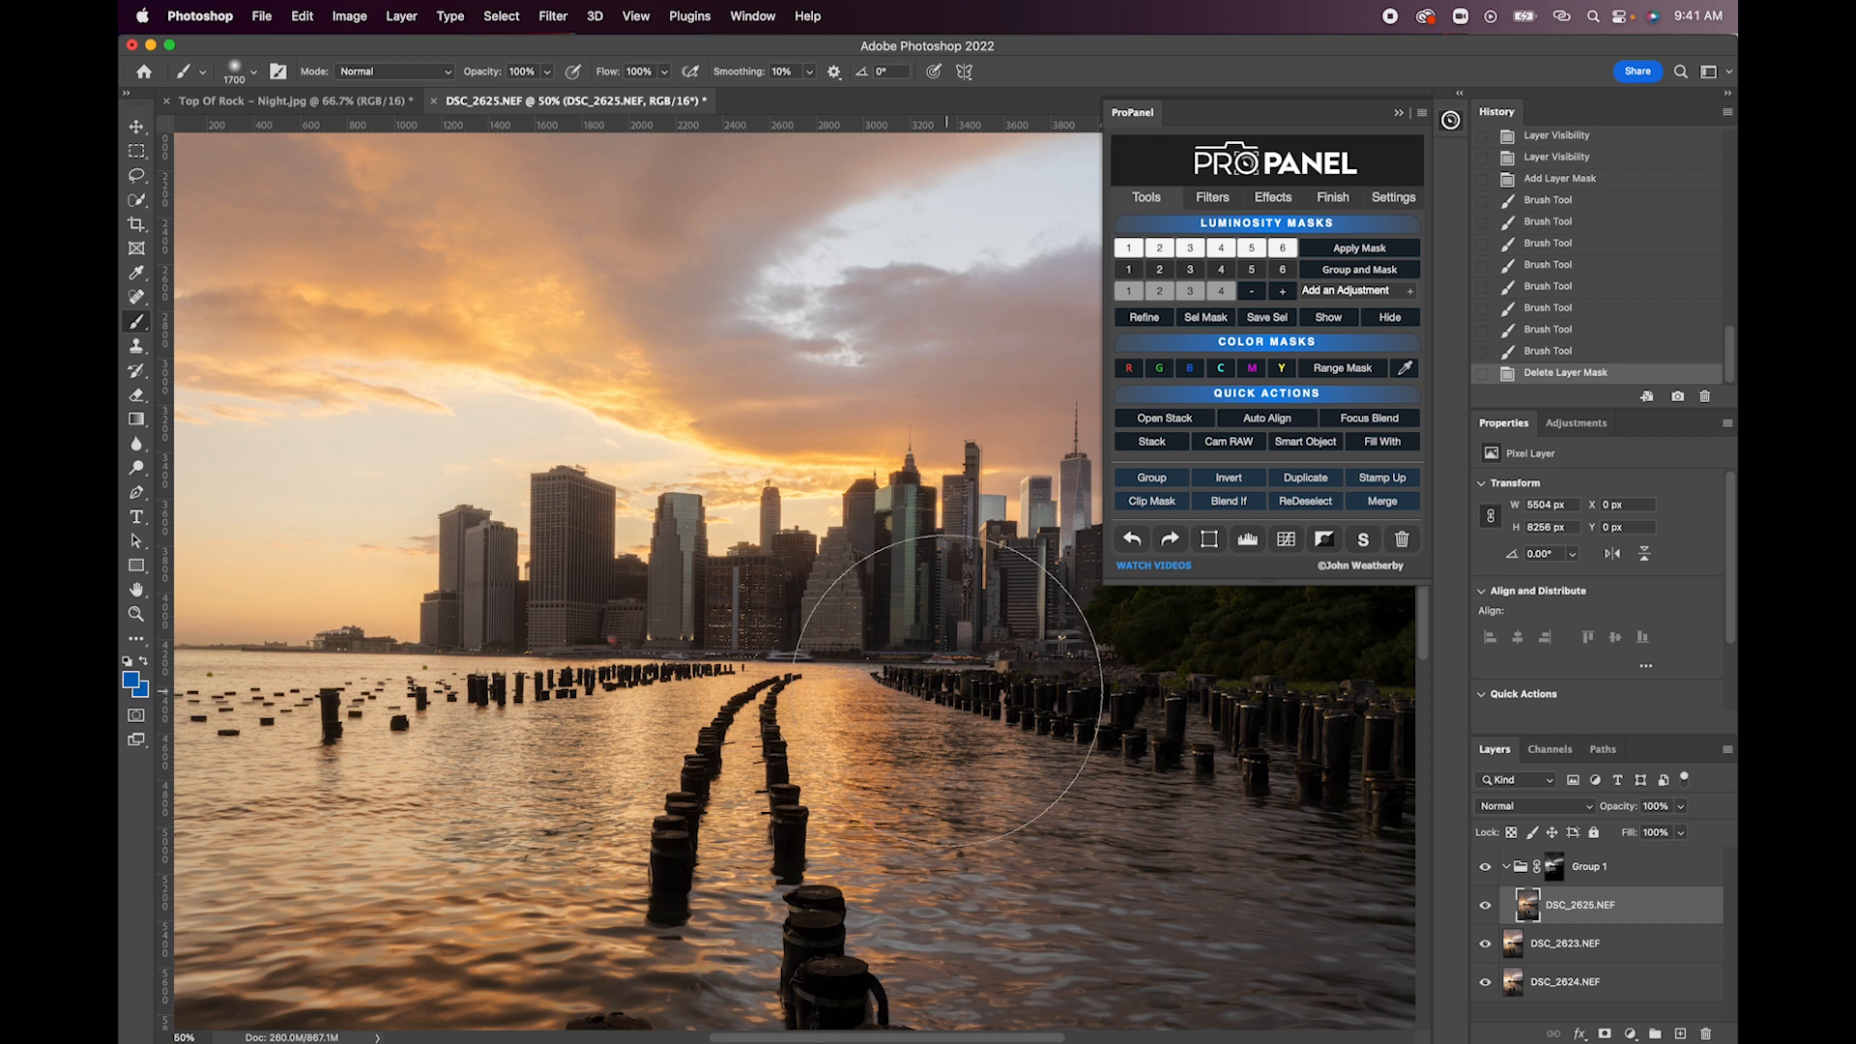
scroll(892, 692, up, 5)
scroll(891, 691, left, 4)
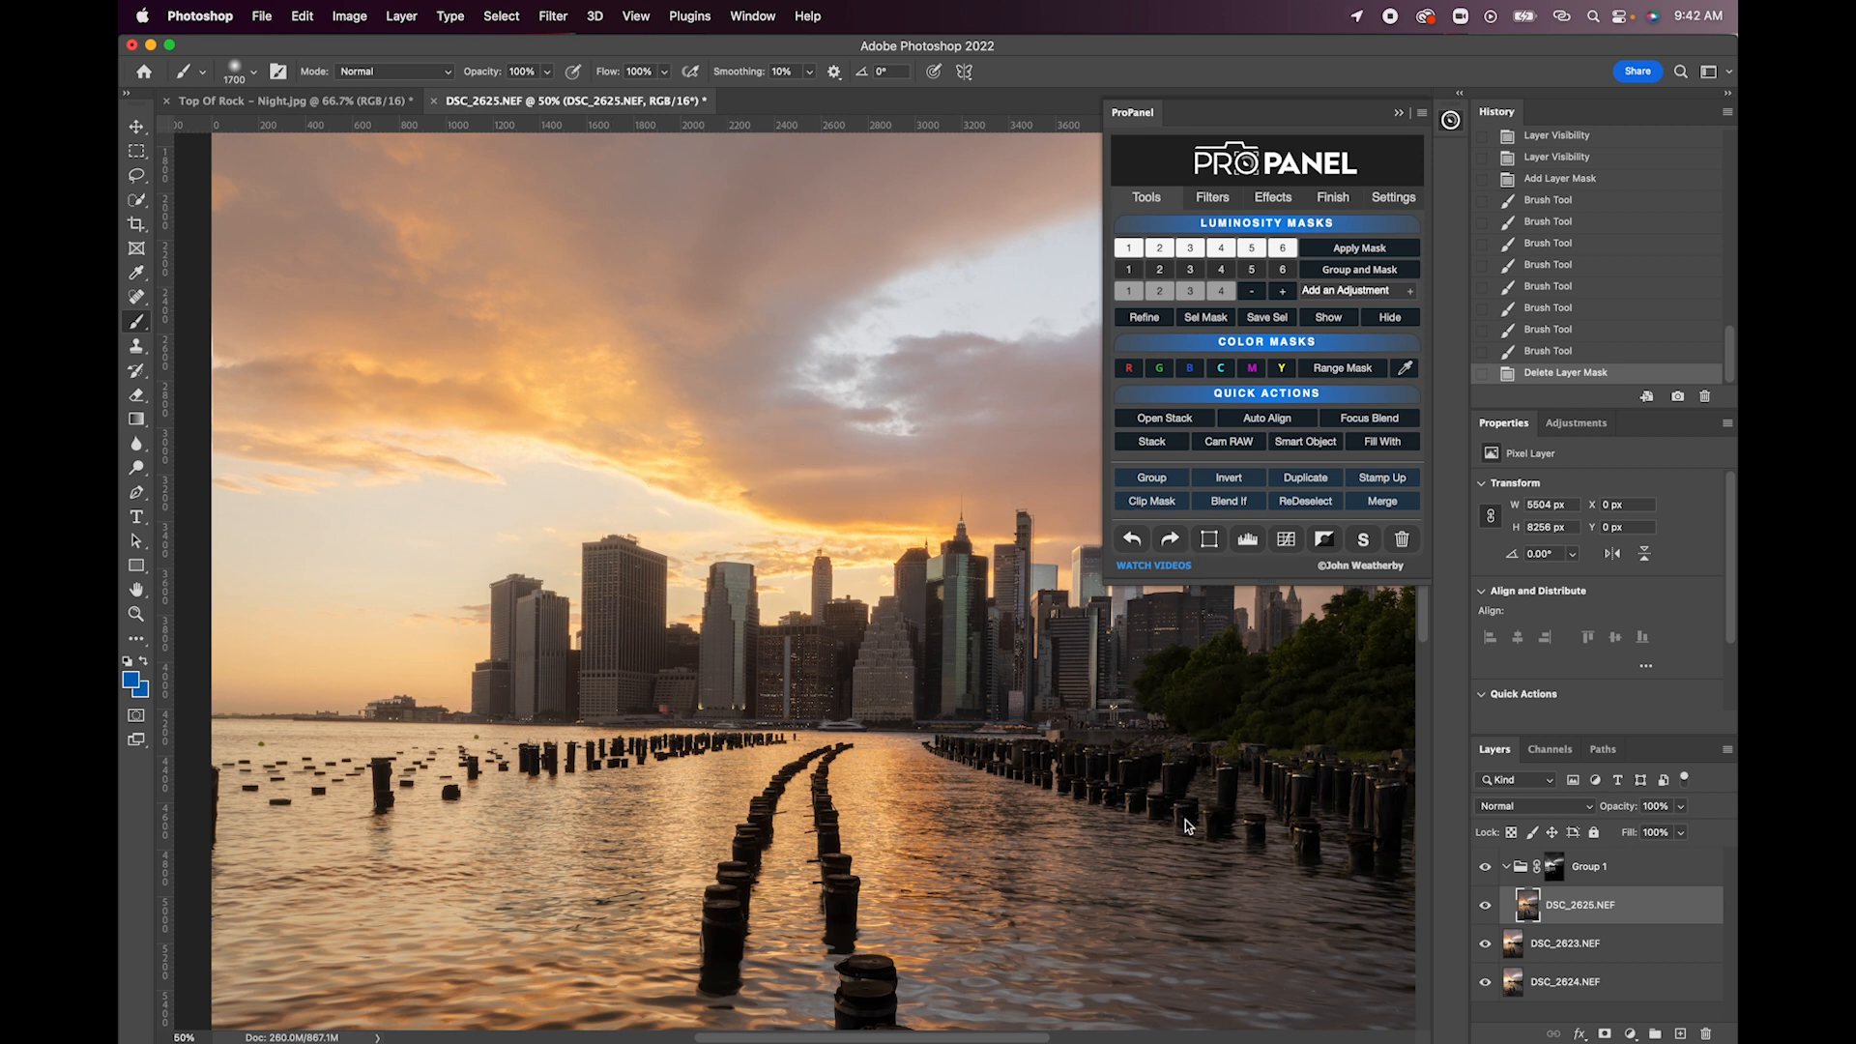
click(1552, 876)
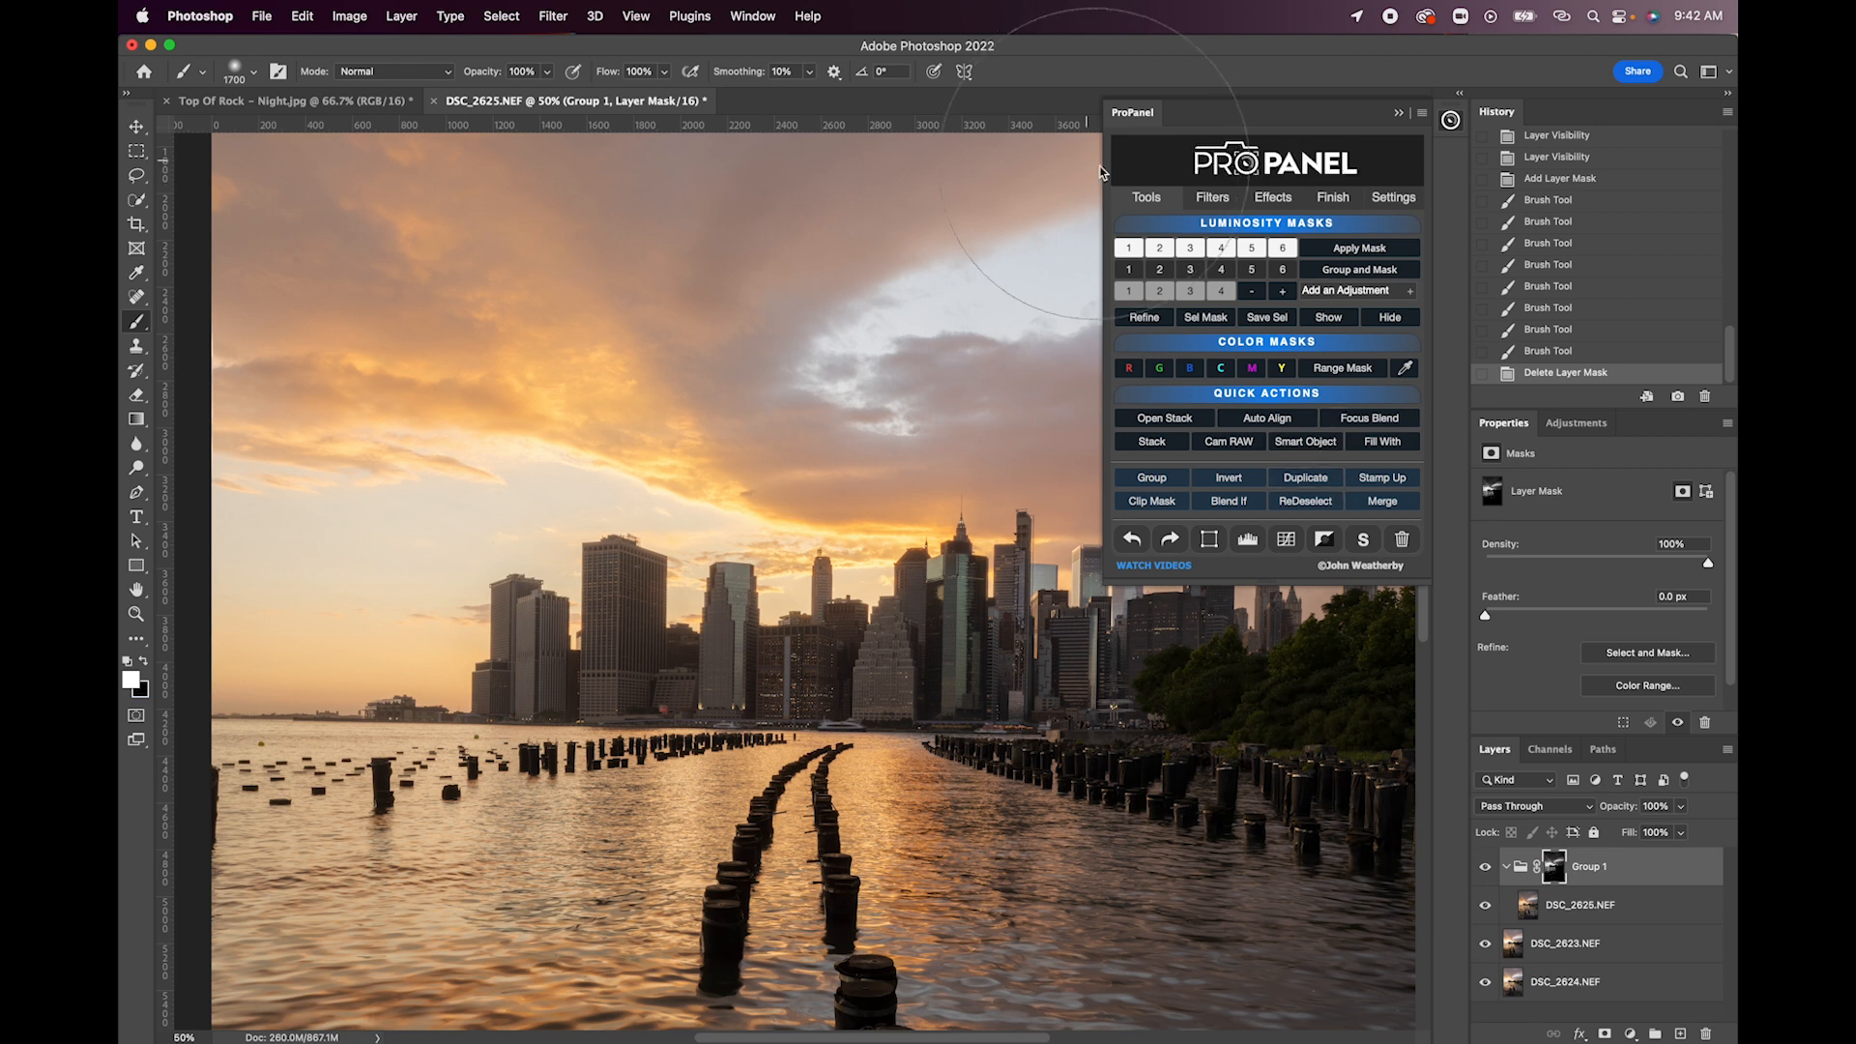
click(1324, 321)
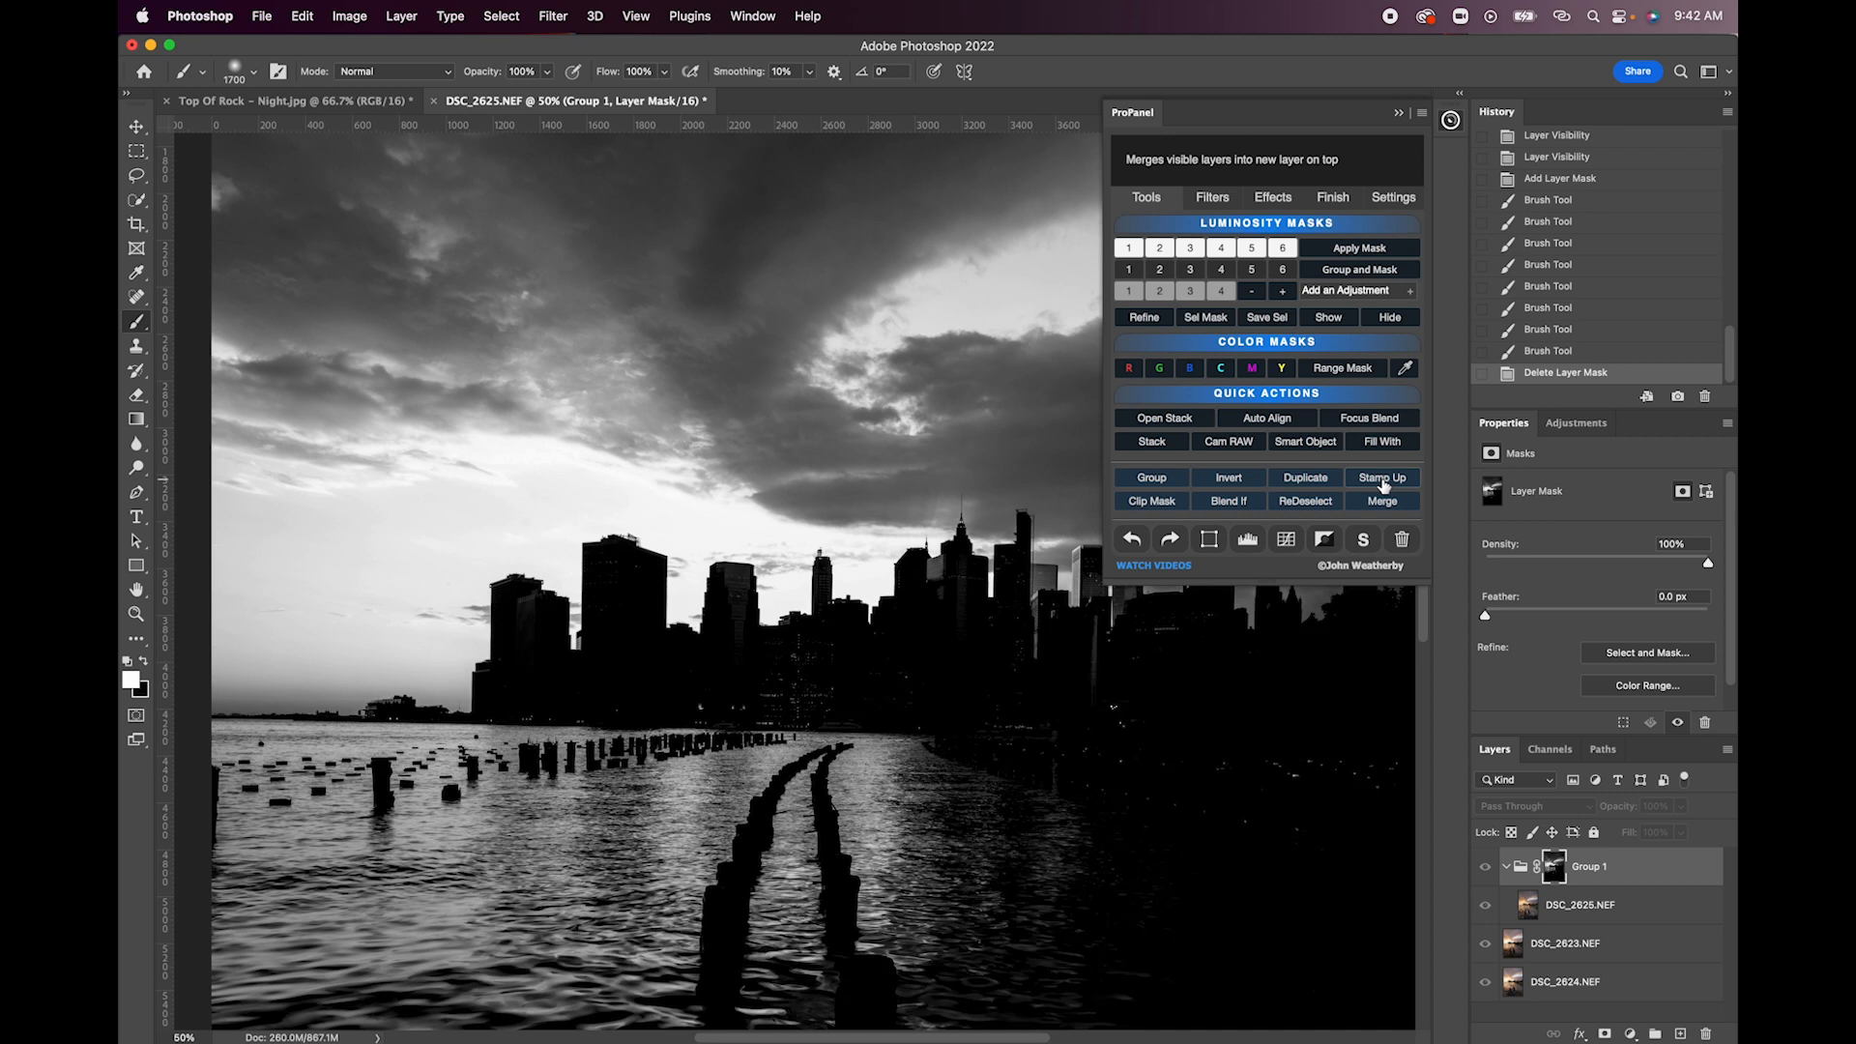
click(1395, 318)
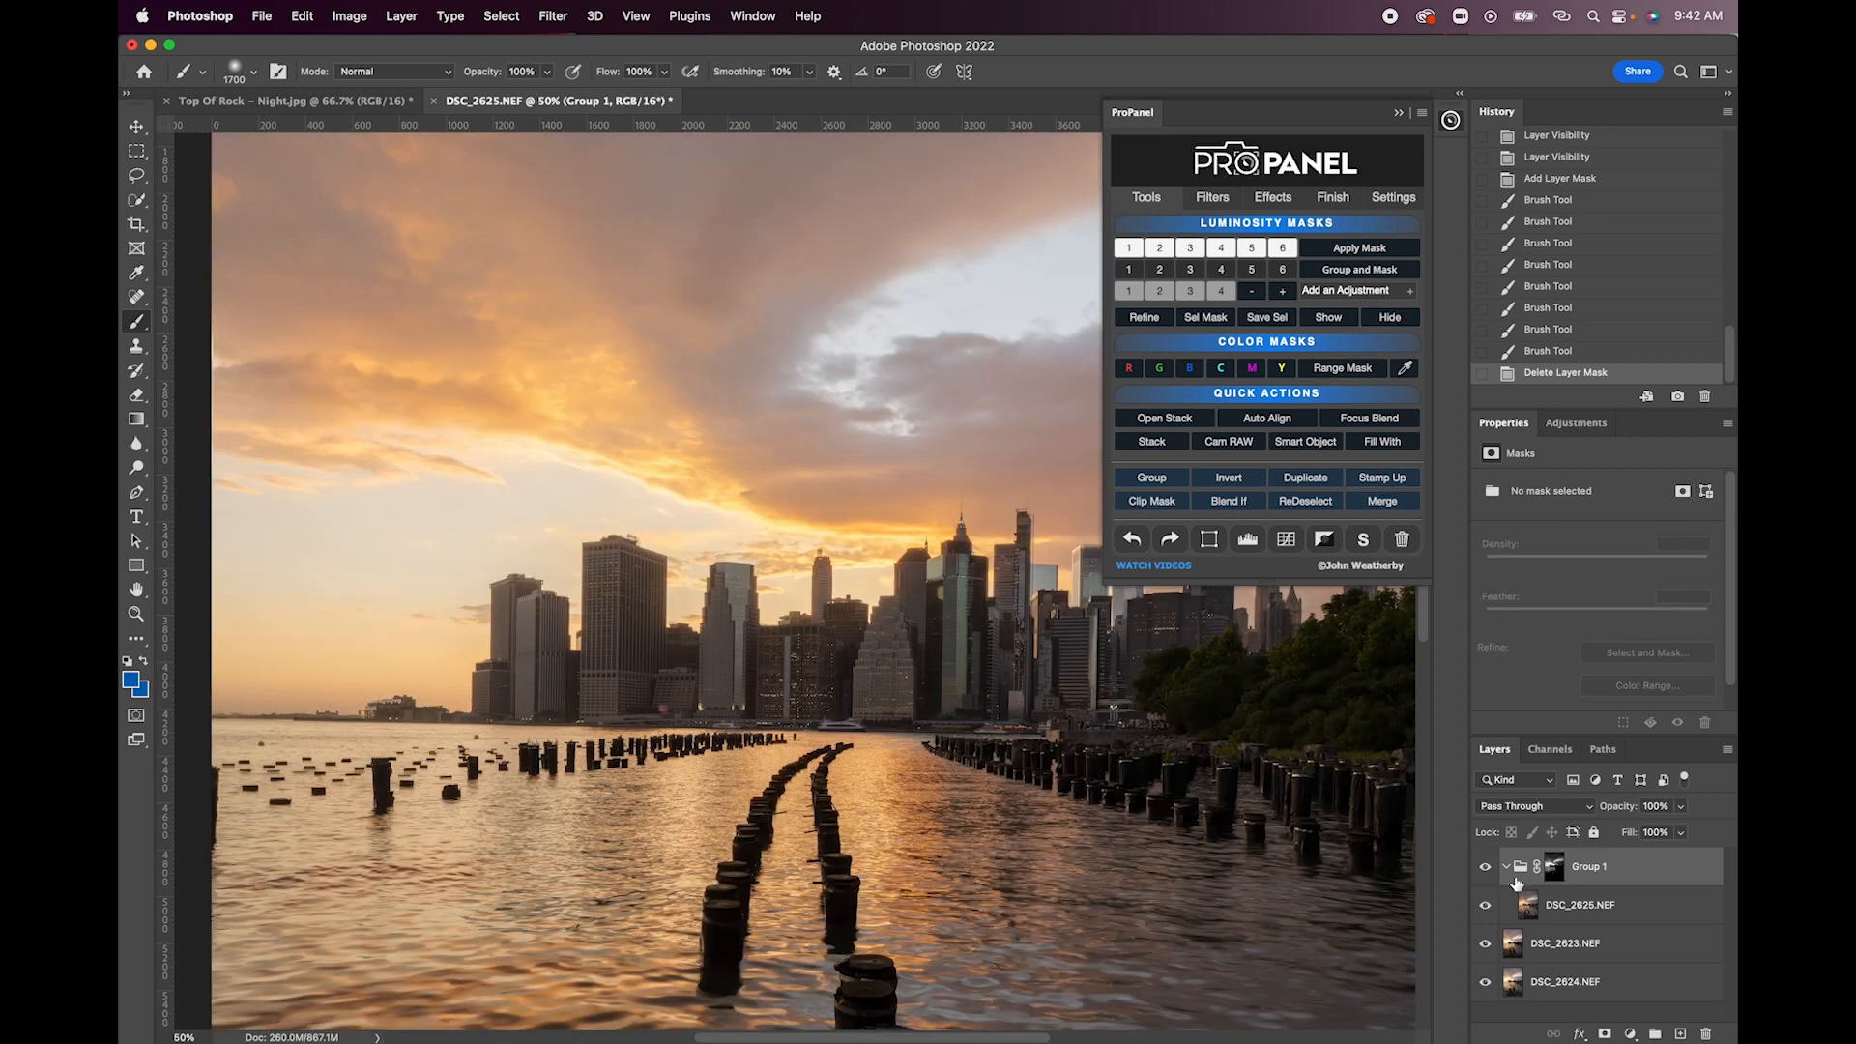
- Add a black layer mask to the DSC_2625.NEF layer inside Group 1 and preview the mask
click(1568, 915)
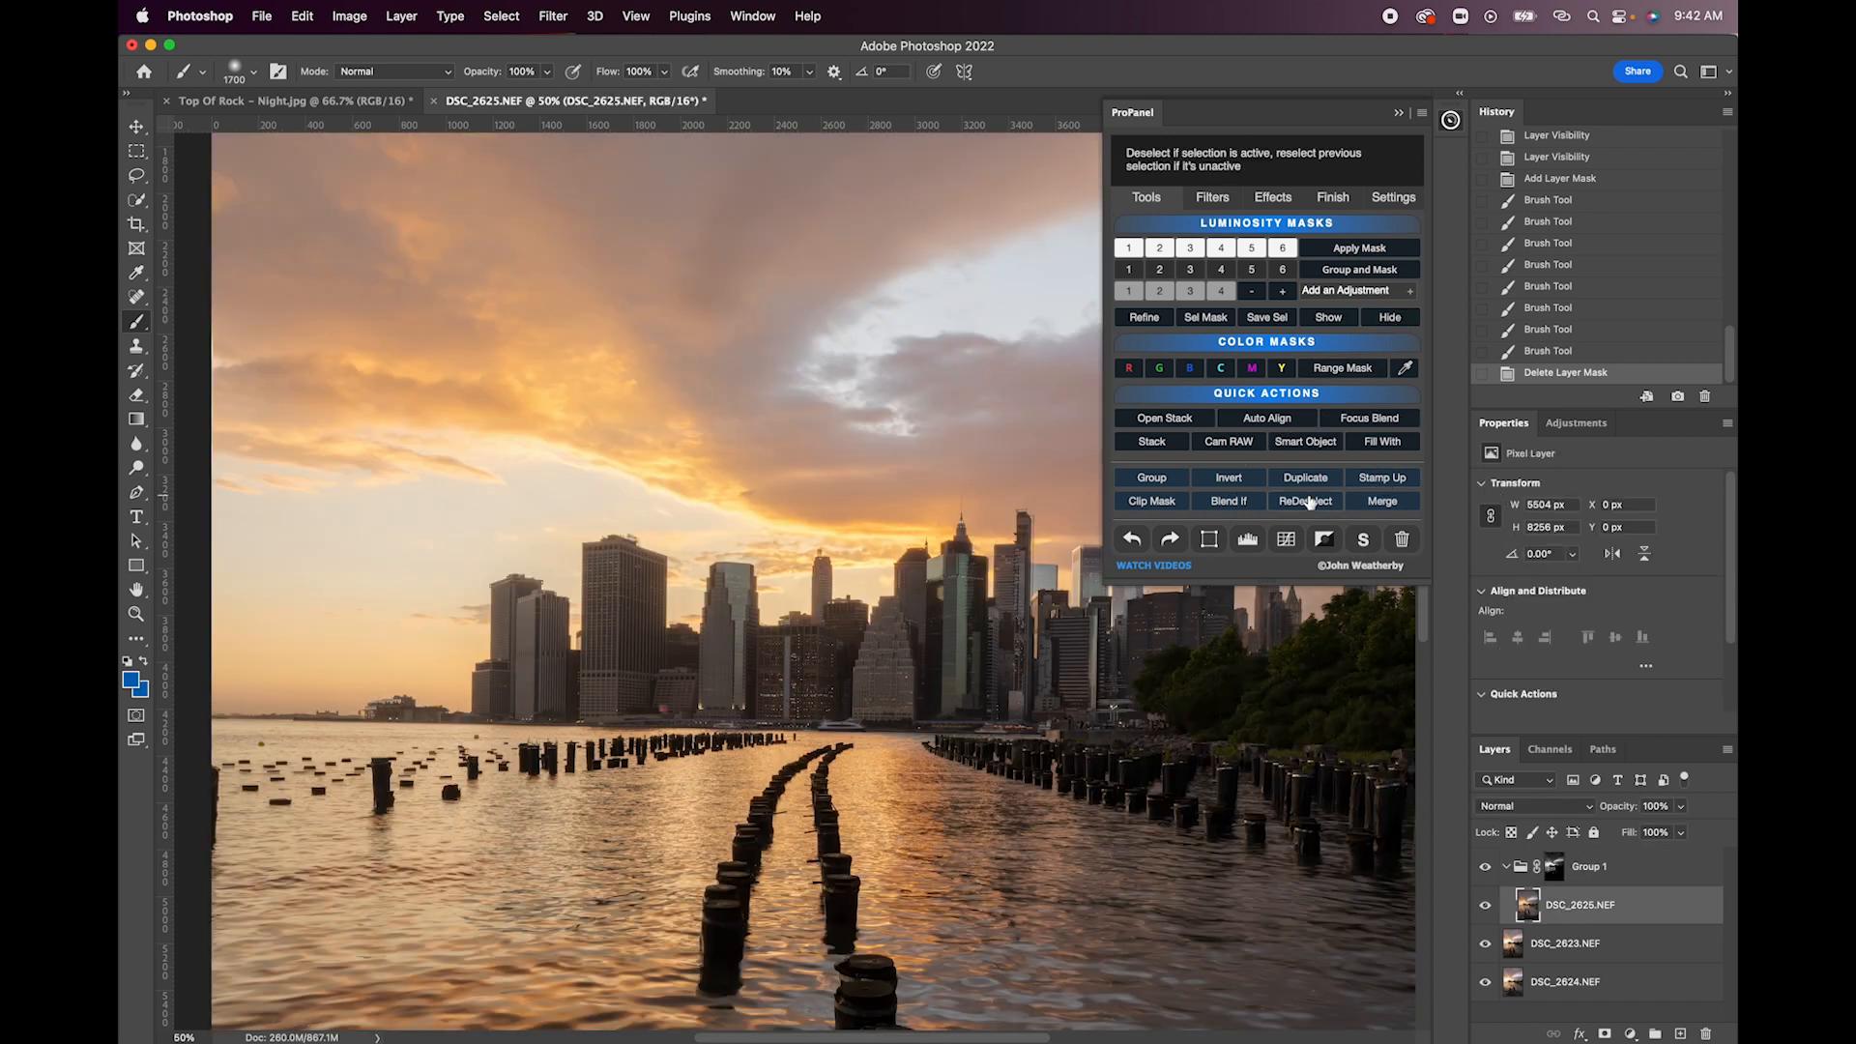
click(1325, 540)
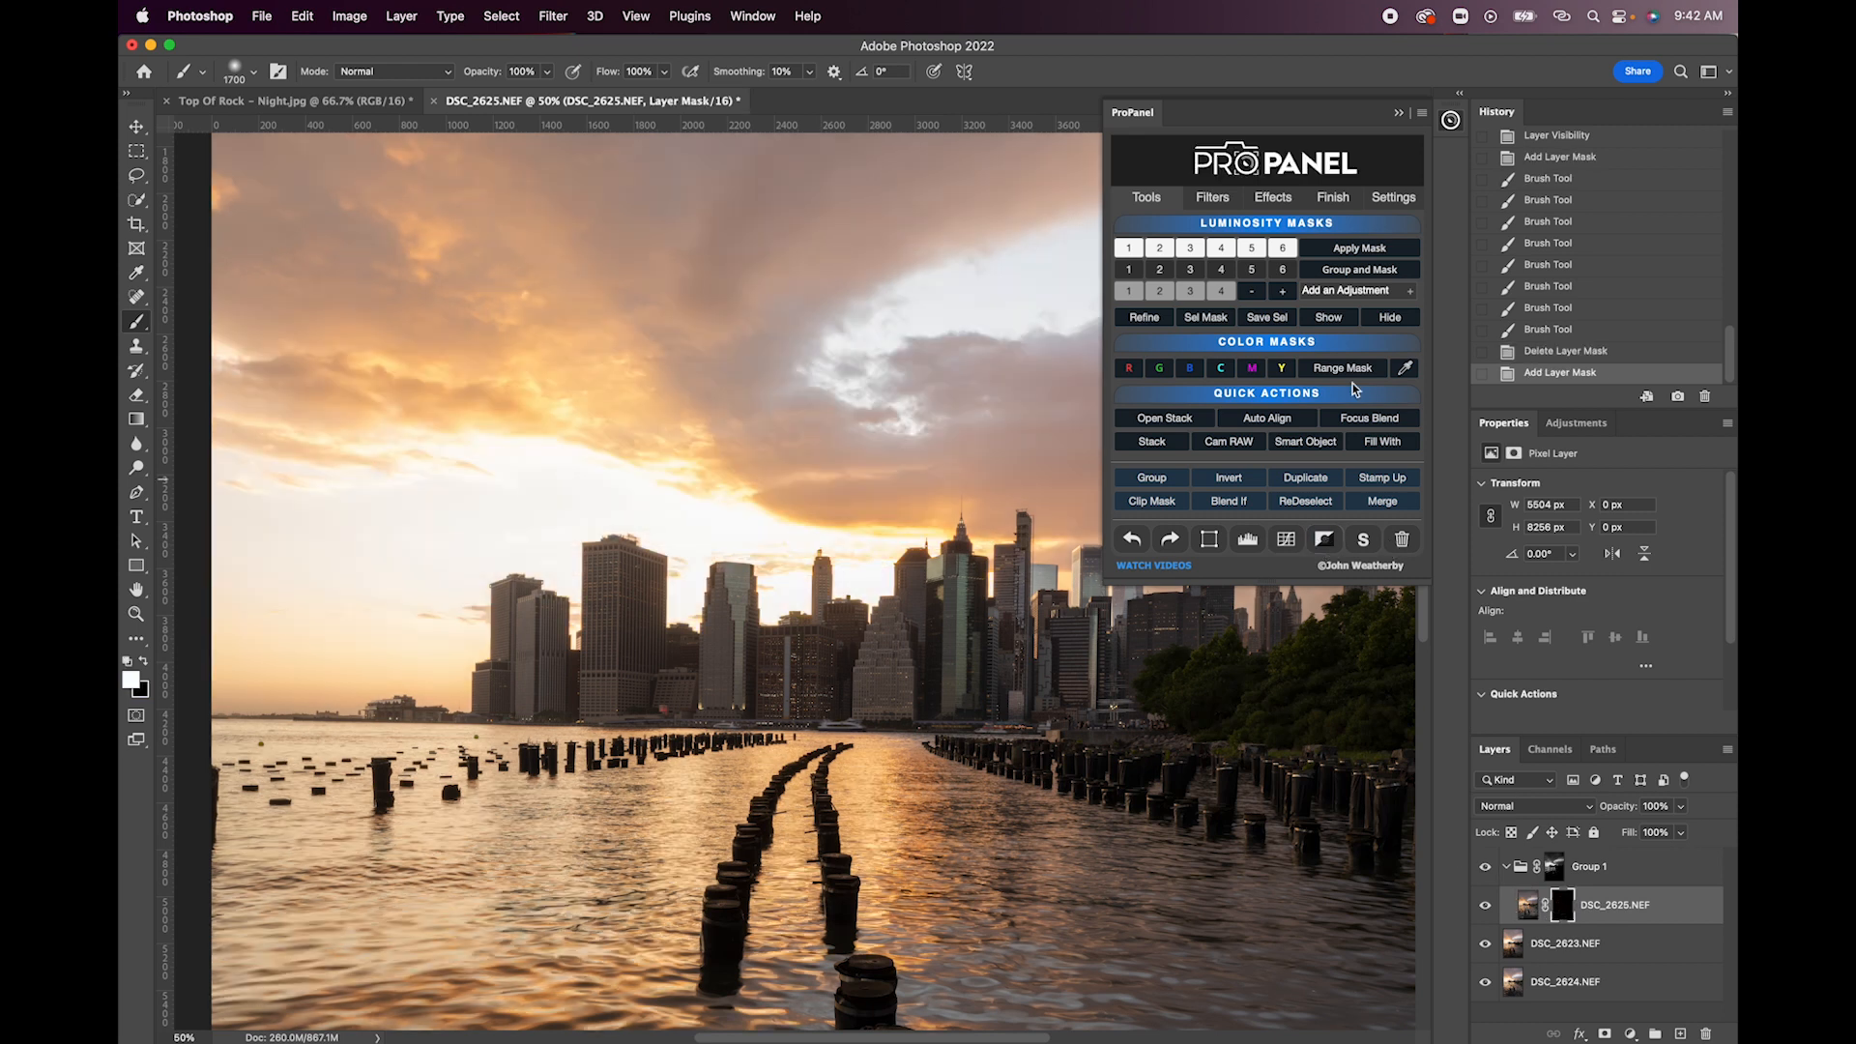
click(1329, 320)
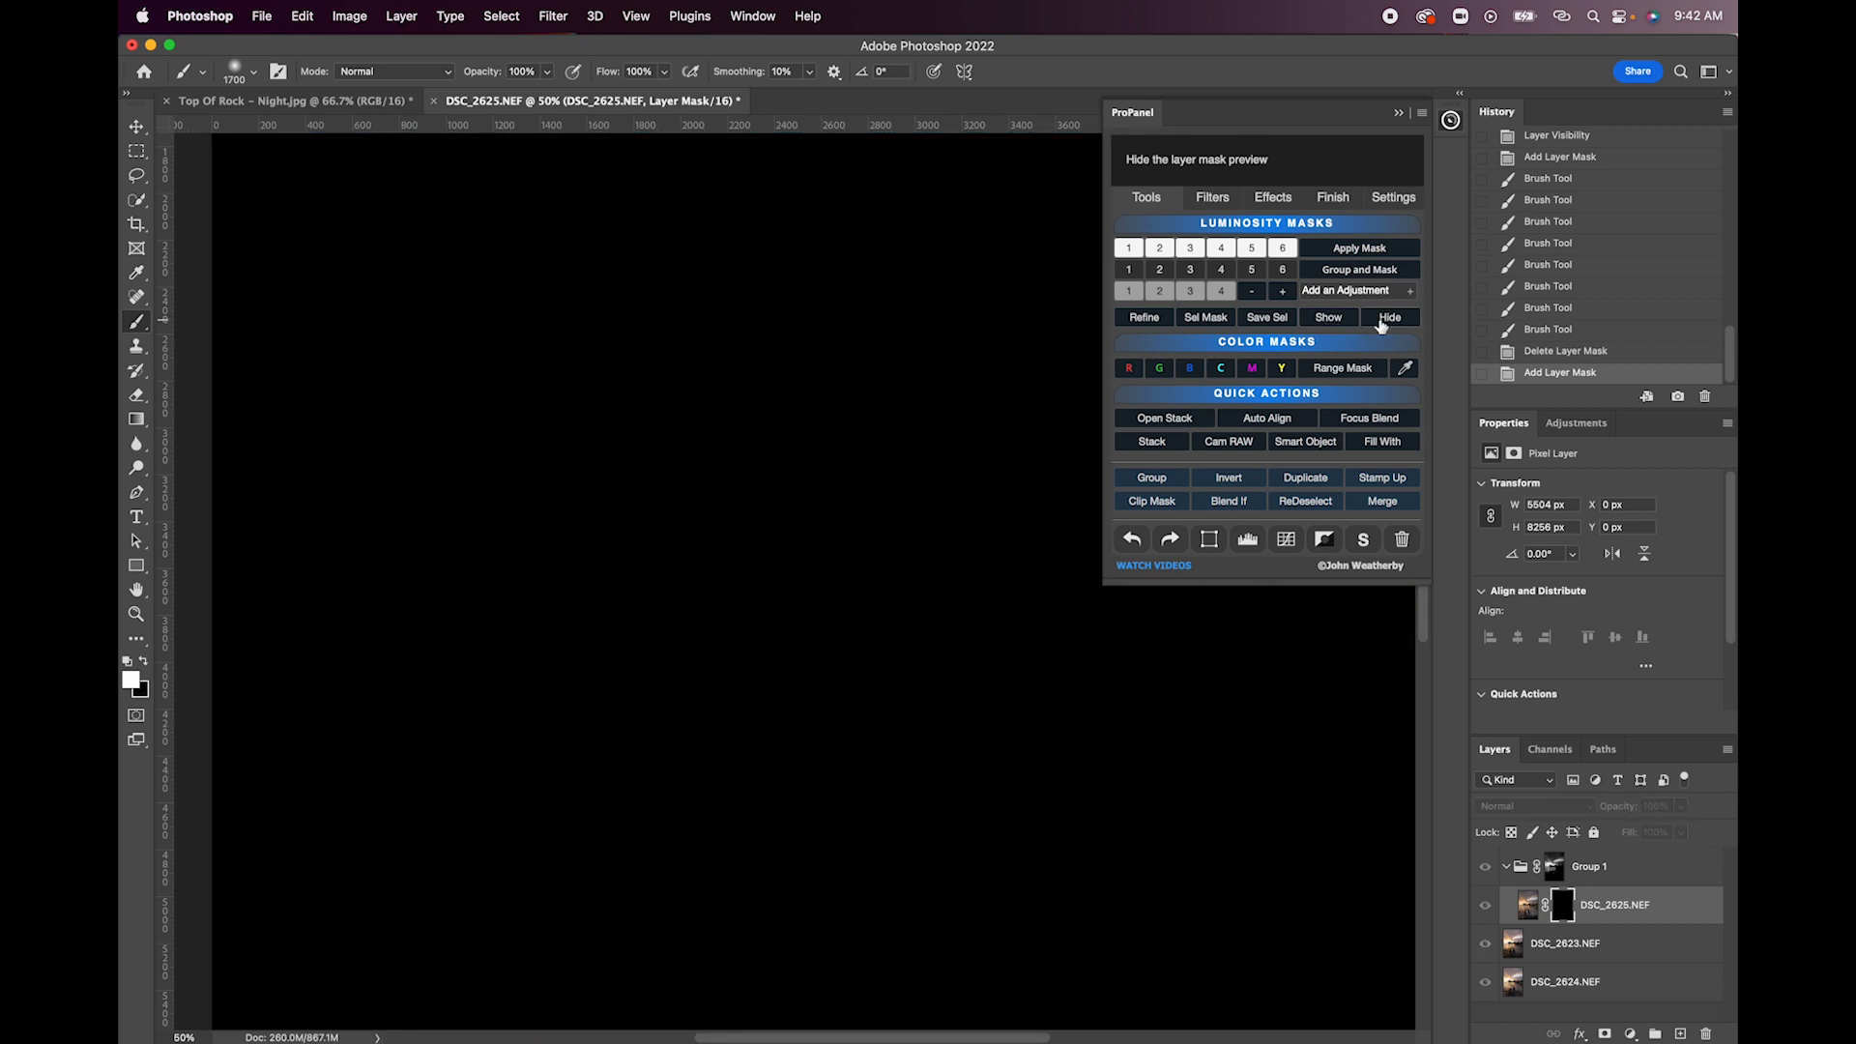
click(1389, 318)
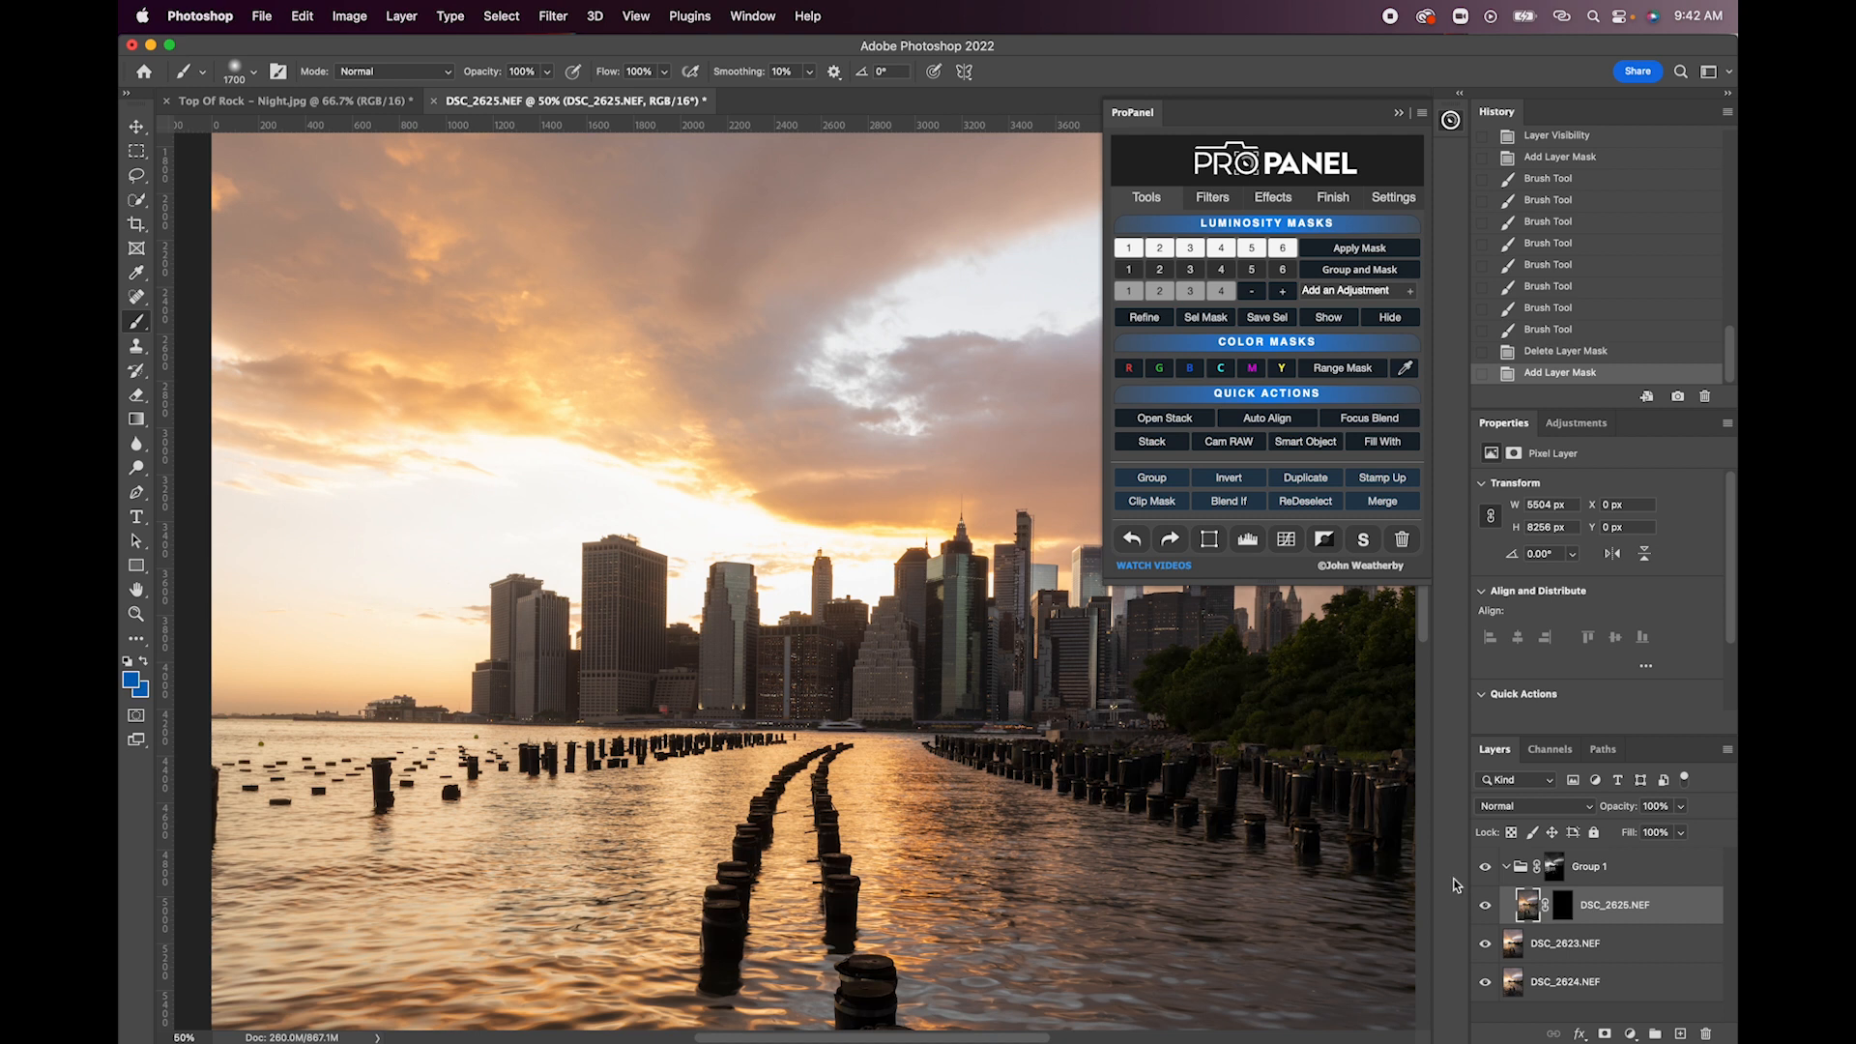
- Paint white on the DSC_2625.NEF layer mask with a soft 1700 px brush across the bright sky behind the left buildings
scroll(830, 686, left, 2)
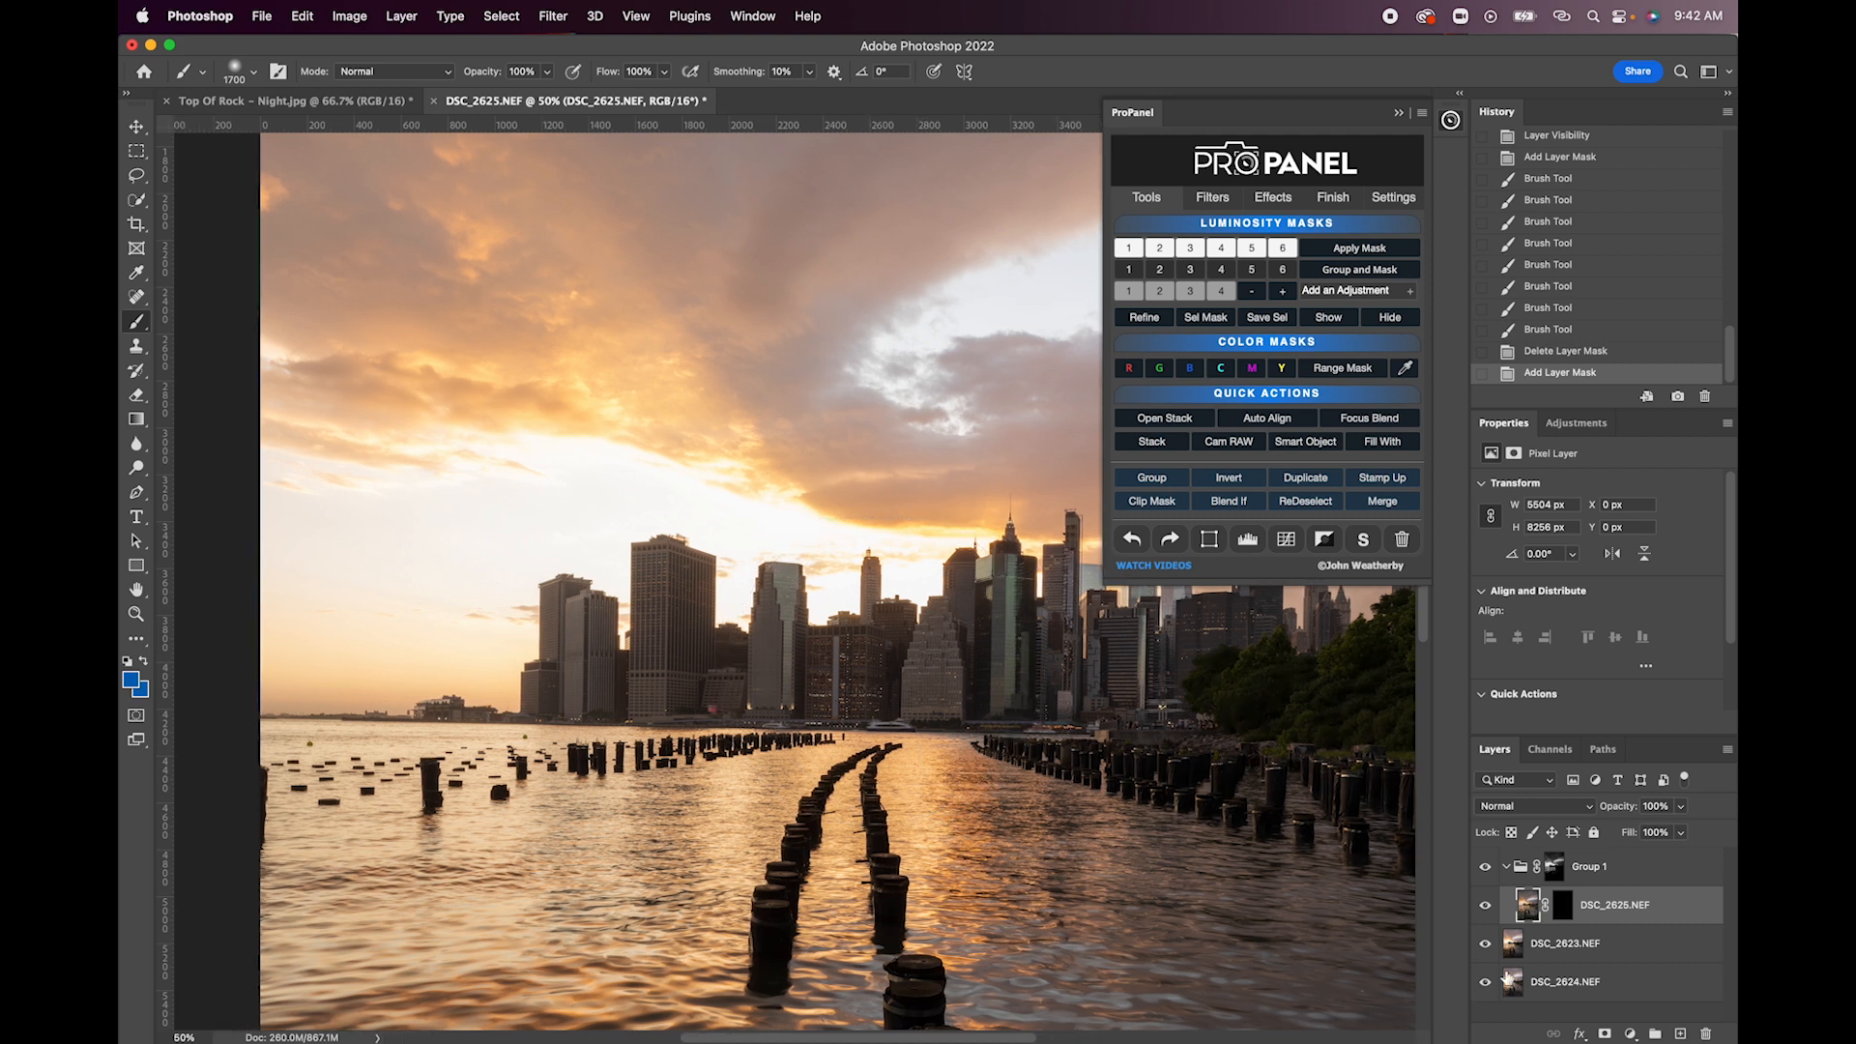
click(1561, 914)
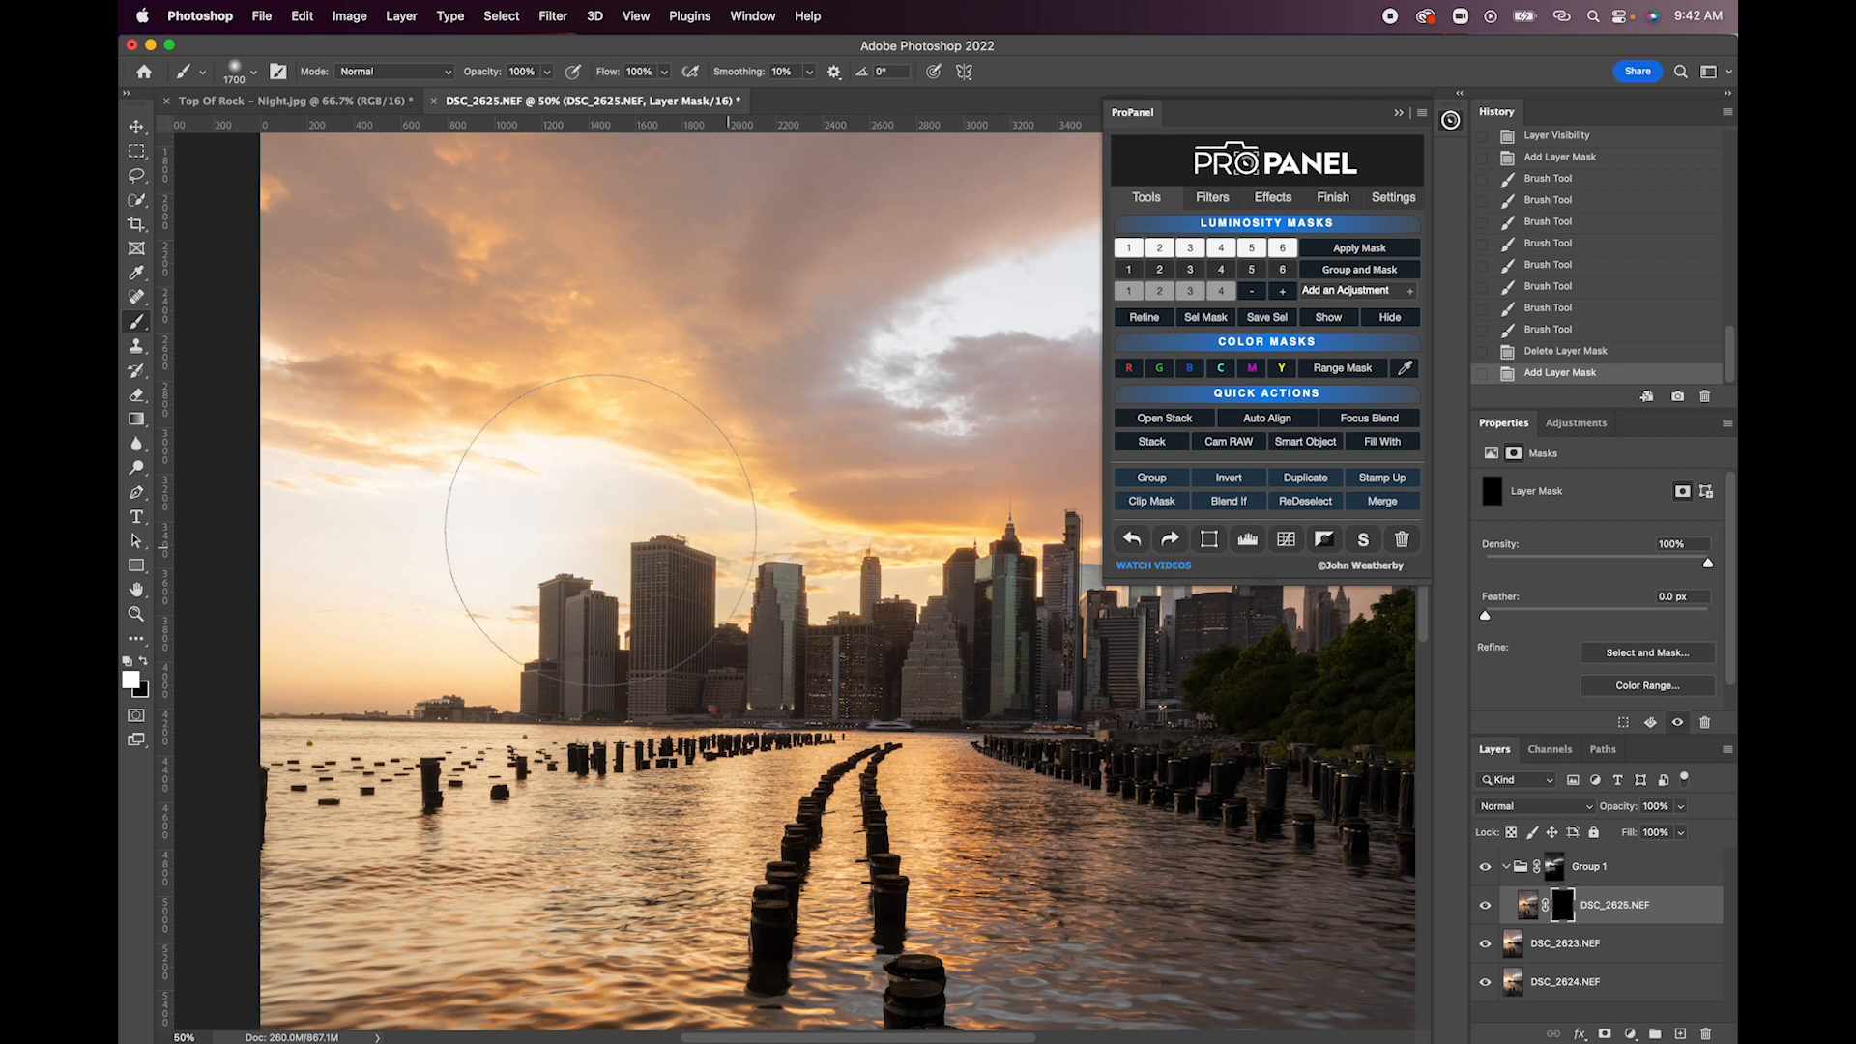
mouse_move(346, 534)
mouse_down()
mouse_move(300, 450)
mouse_move(296, 587)
mouse_move(481, 599)
mouse_move(851, 534)
mouse_move(716, 572)
mouse_up()
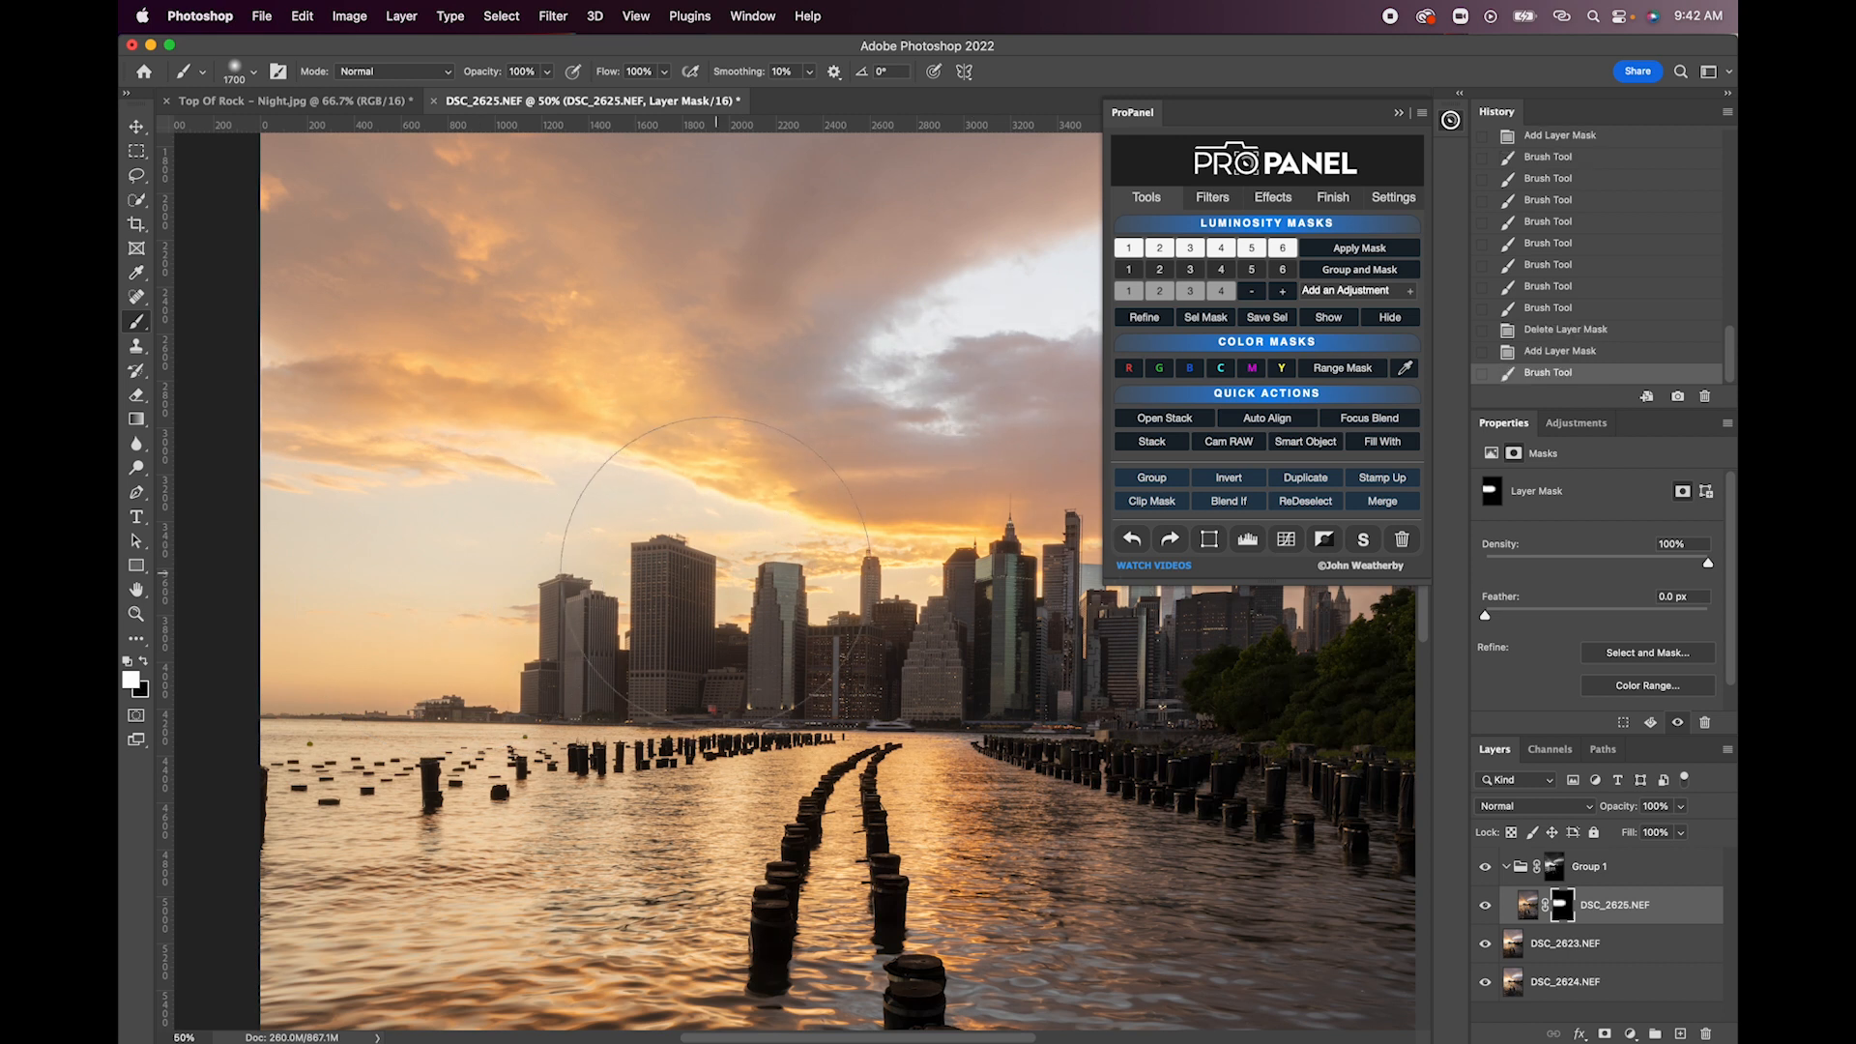
scroll(716, 572, down, 3)
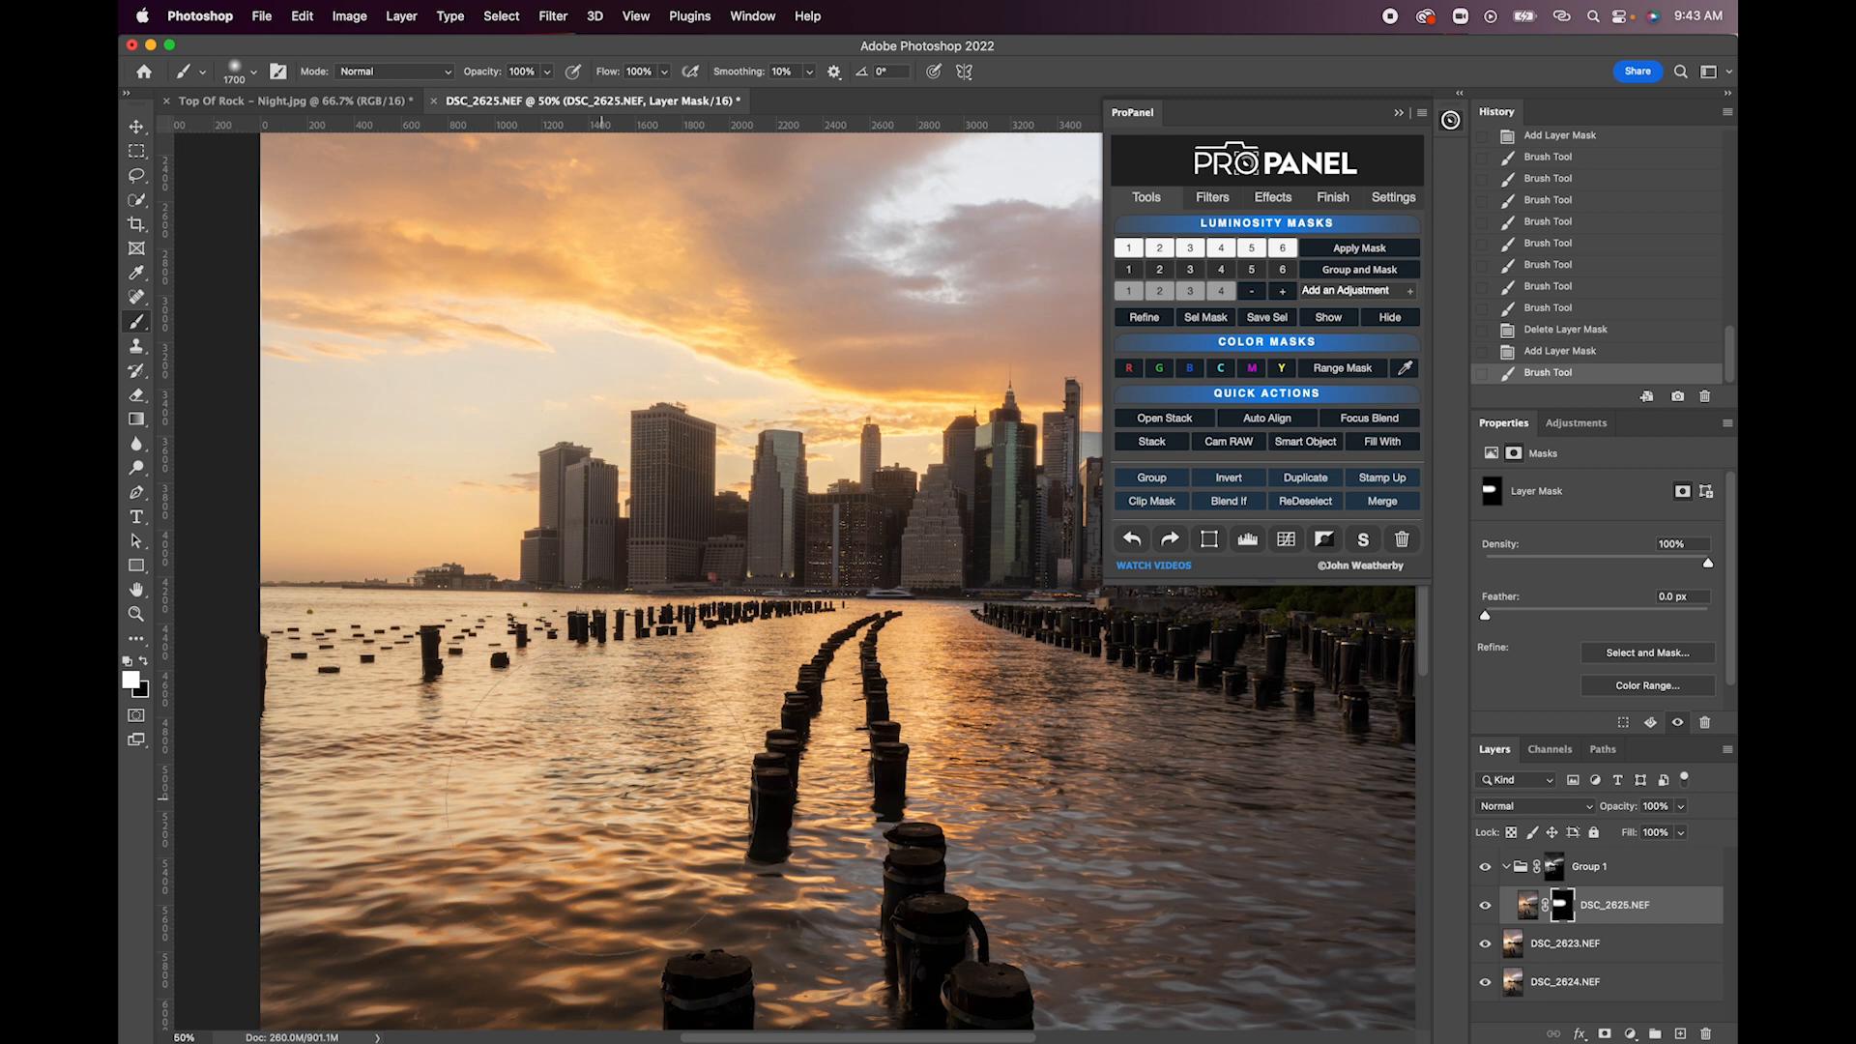
scroll(640, 779, down, 2)
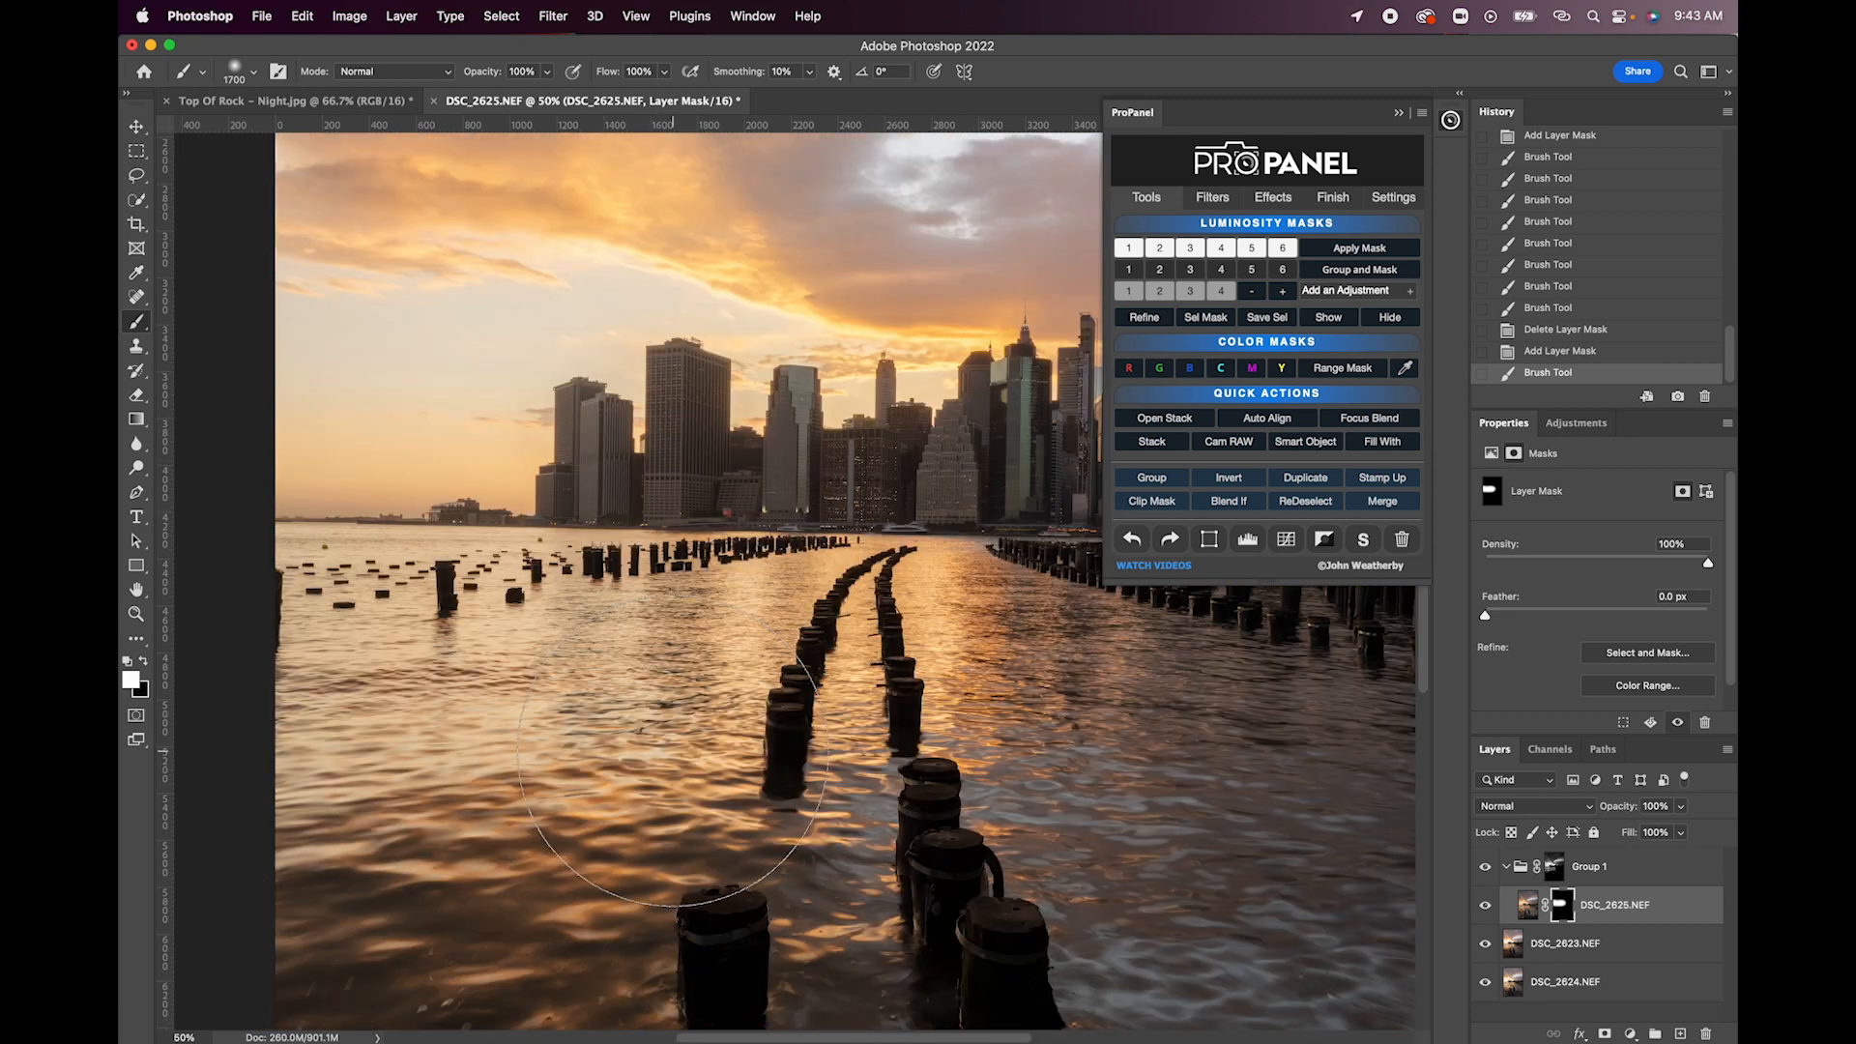
- Paint another white stroke on the DSC_2625.NEF layer mask over the sky at the image's left edge
scroll(646, 807, up, 2)
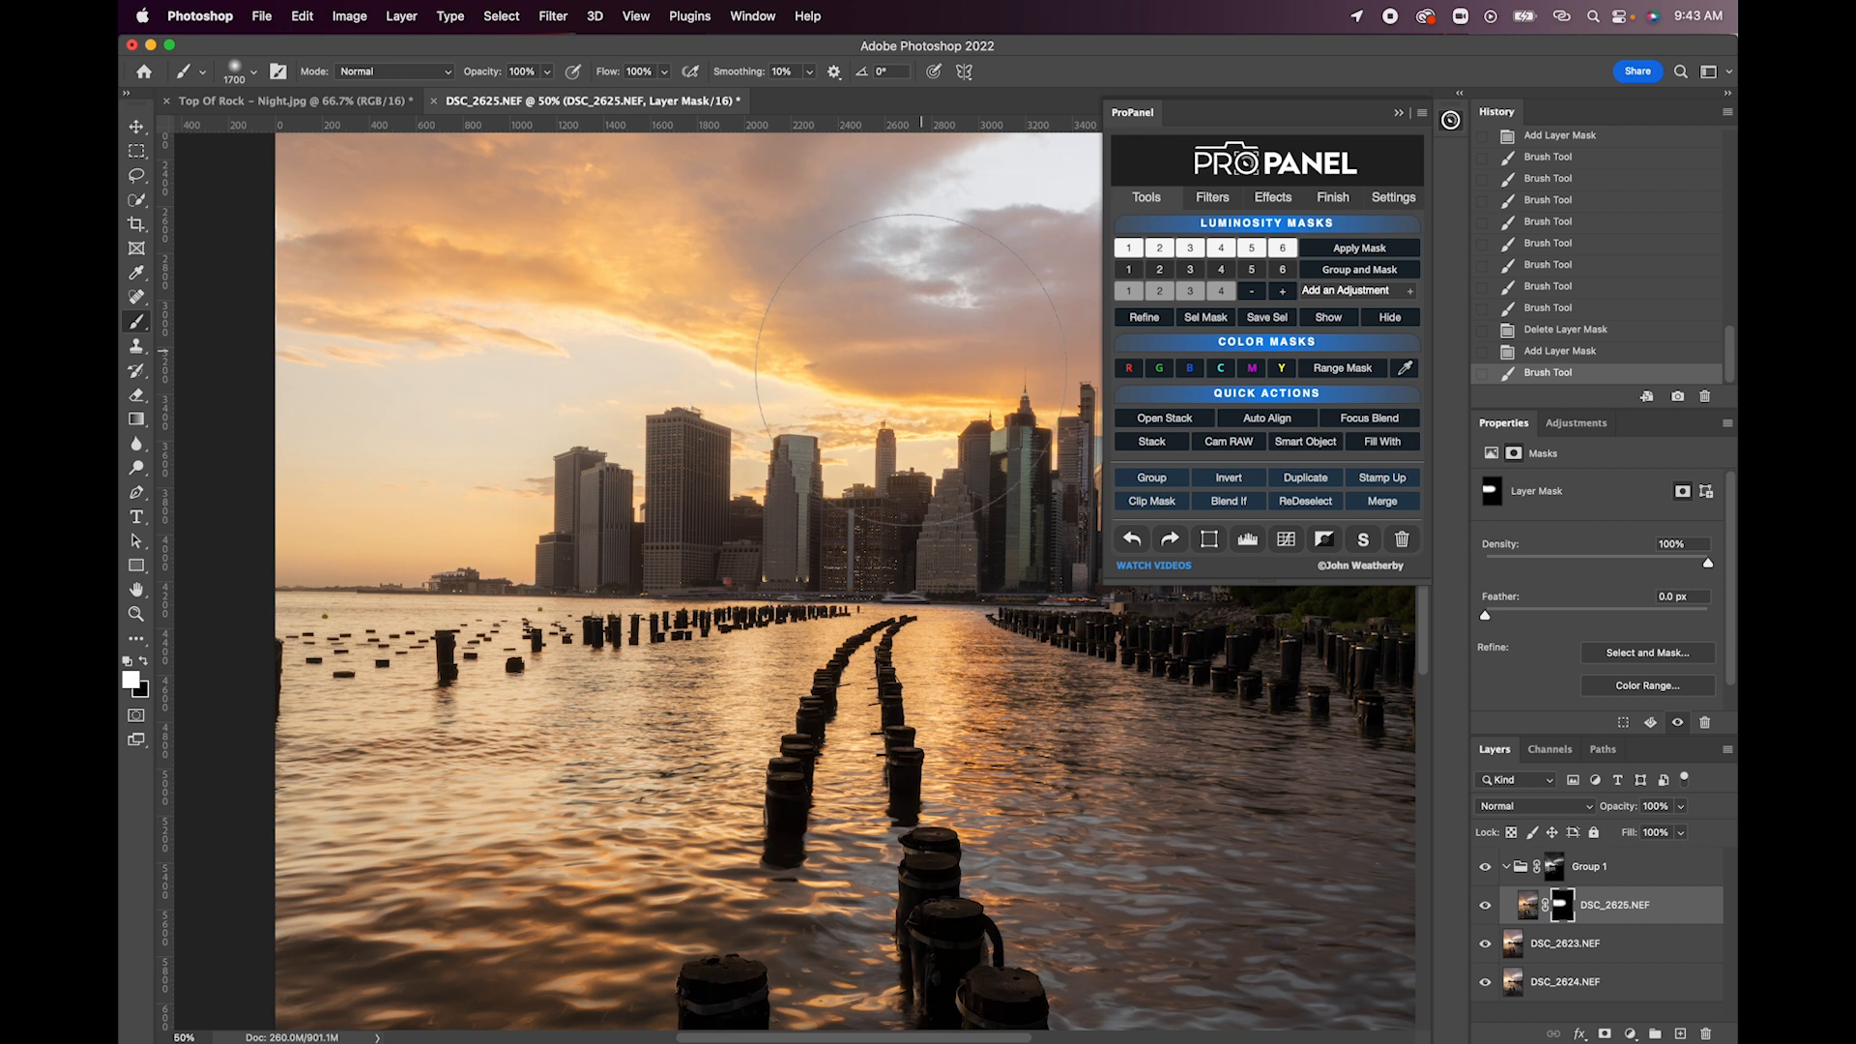
drag(381, 360, 372, 359)
scroll(376, 360, up, 6)
scroll(375, 359, right, 6)
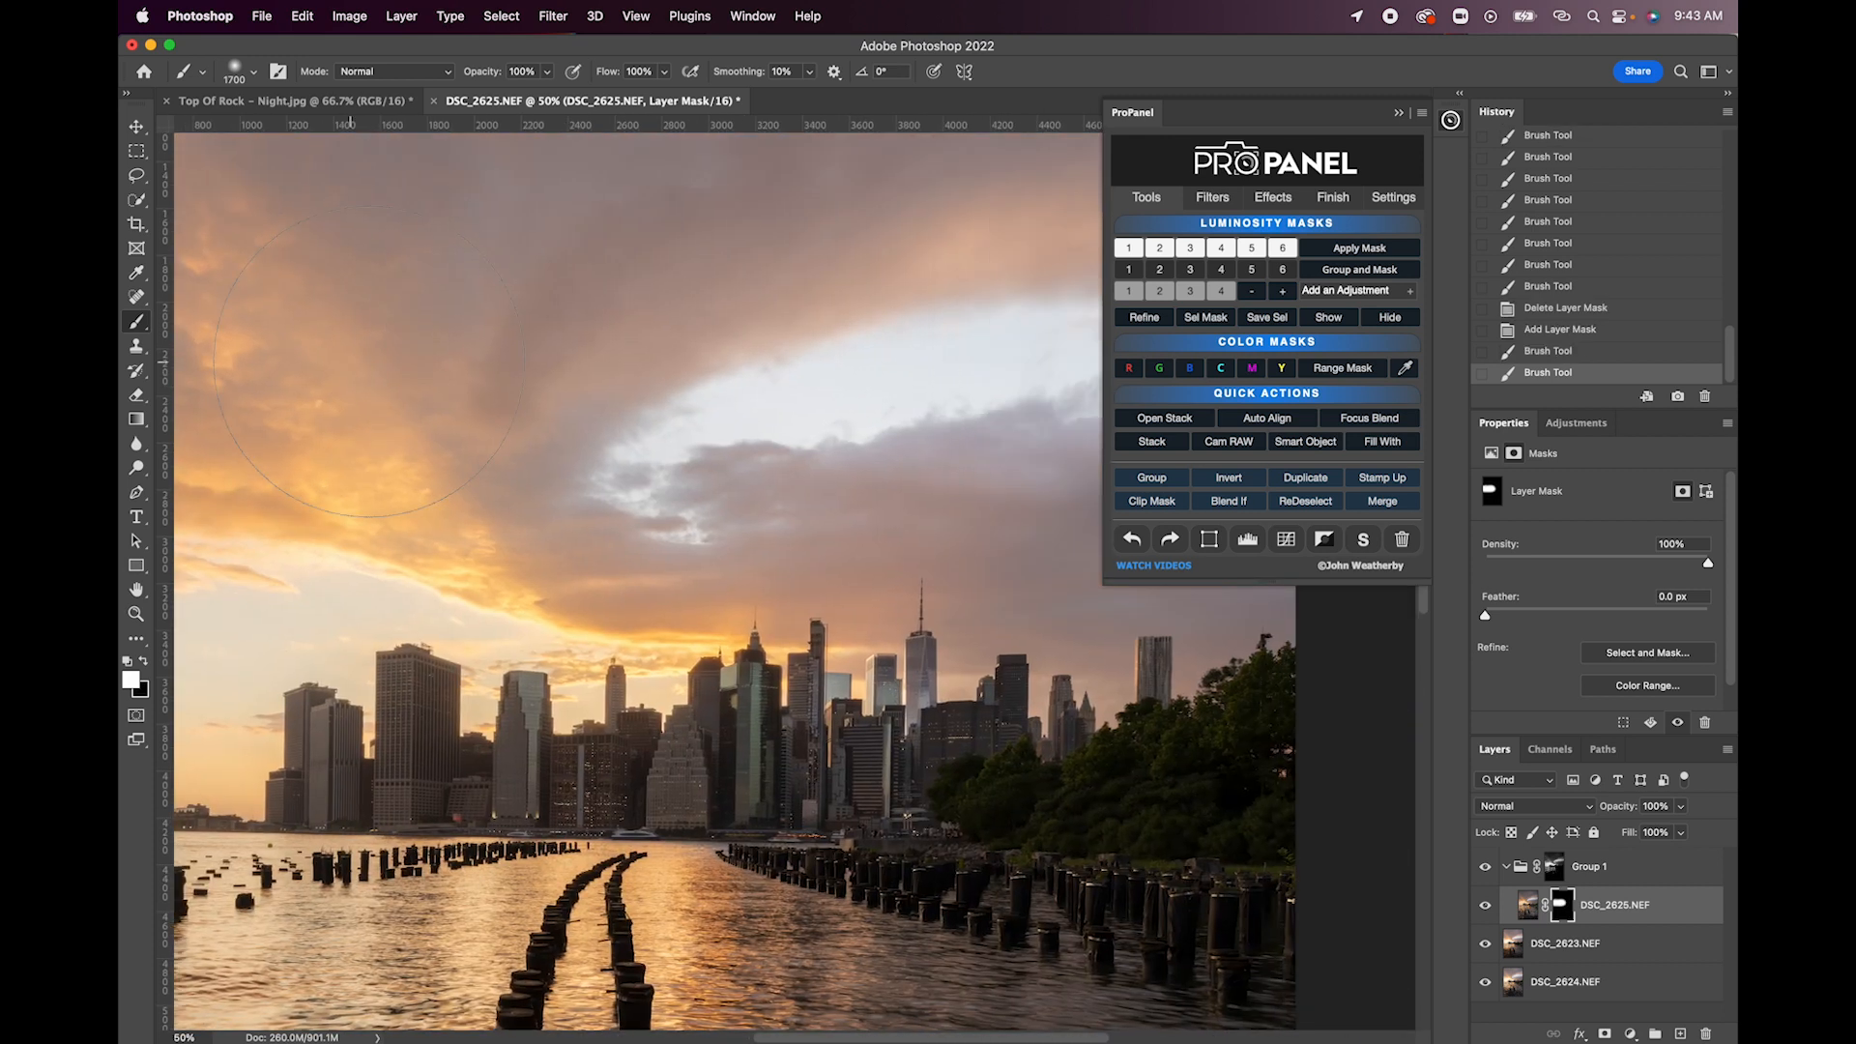
- Try painting the DSC_2625.NEF mask white over the bright cloud gap above the right skyline, and undo the stroke
scroll(823, 366, right, 1)
scroll(823, 376, right, 1)
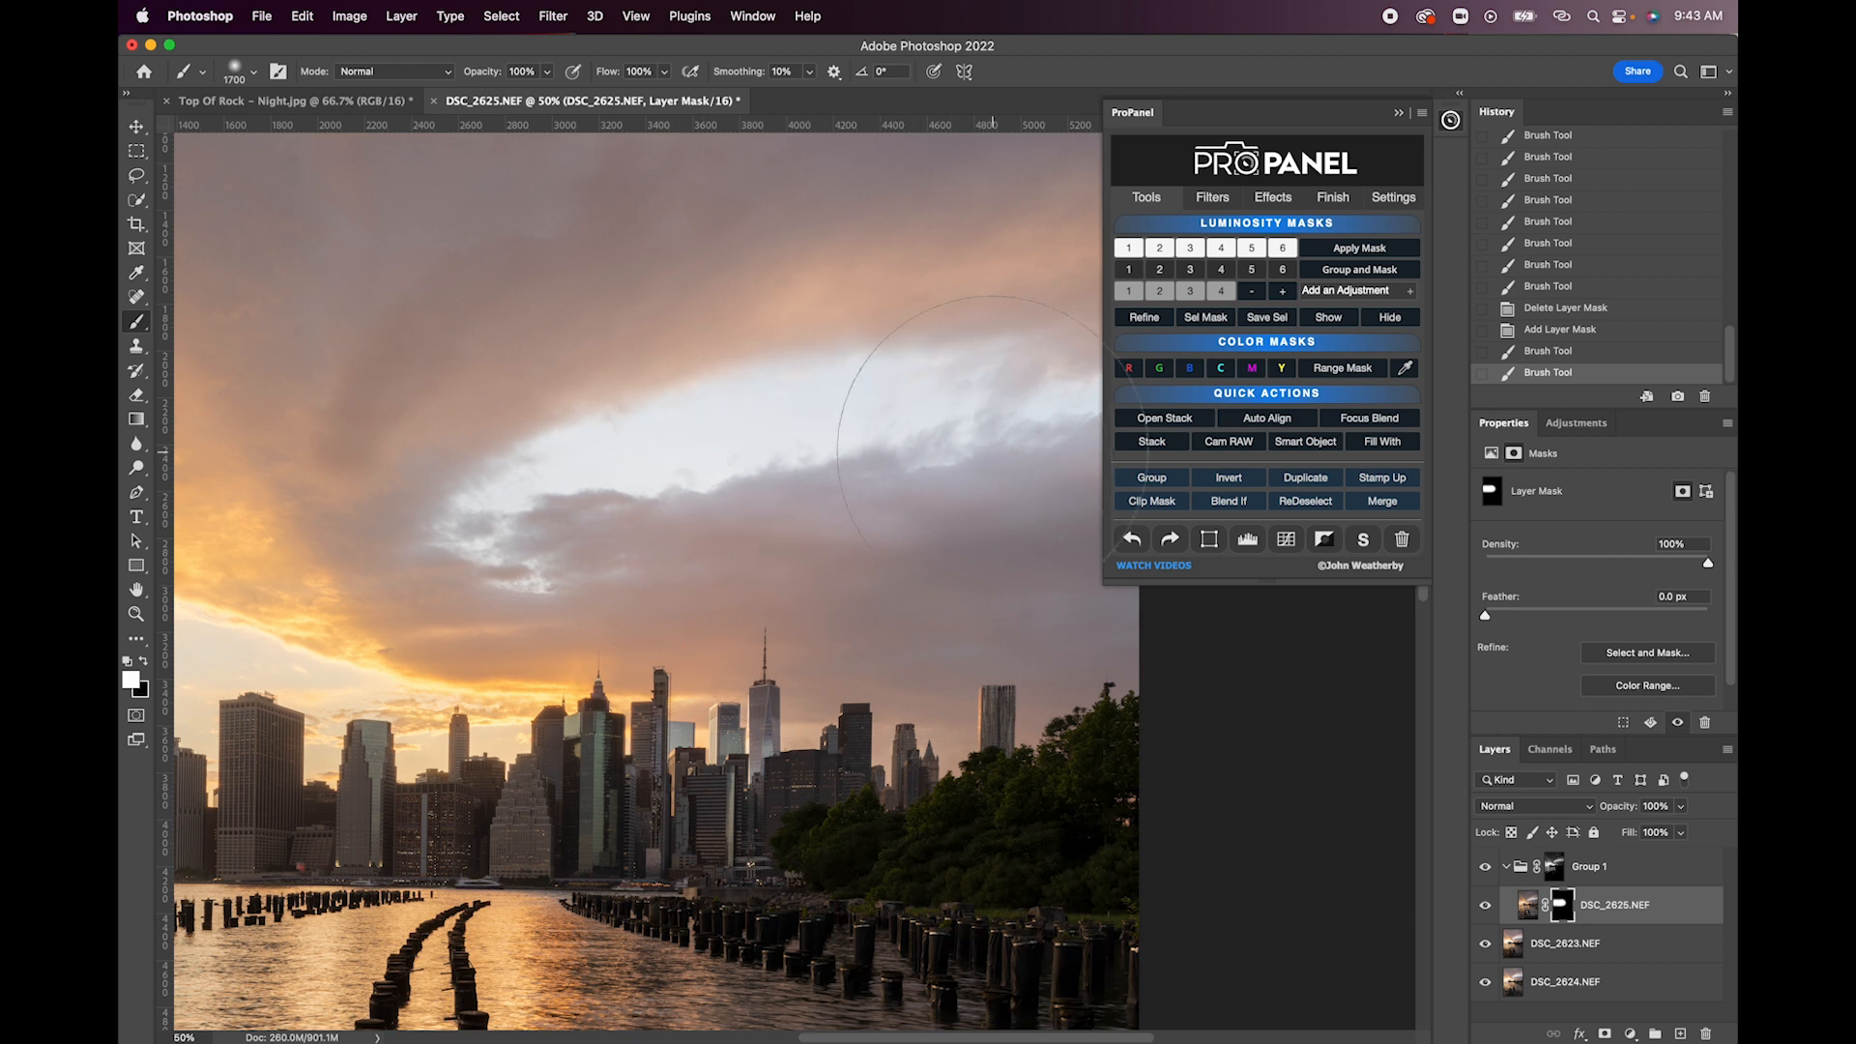
drag(992, 394, 593, 486)
key(super+z)
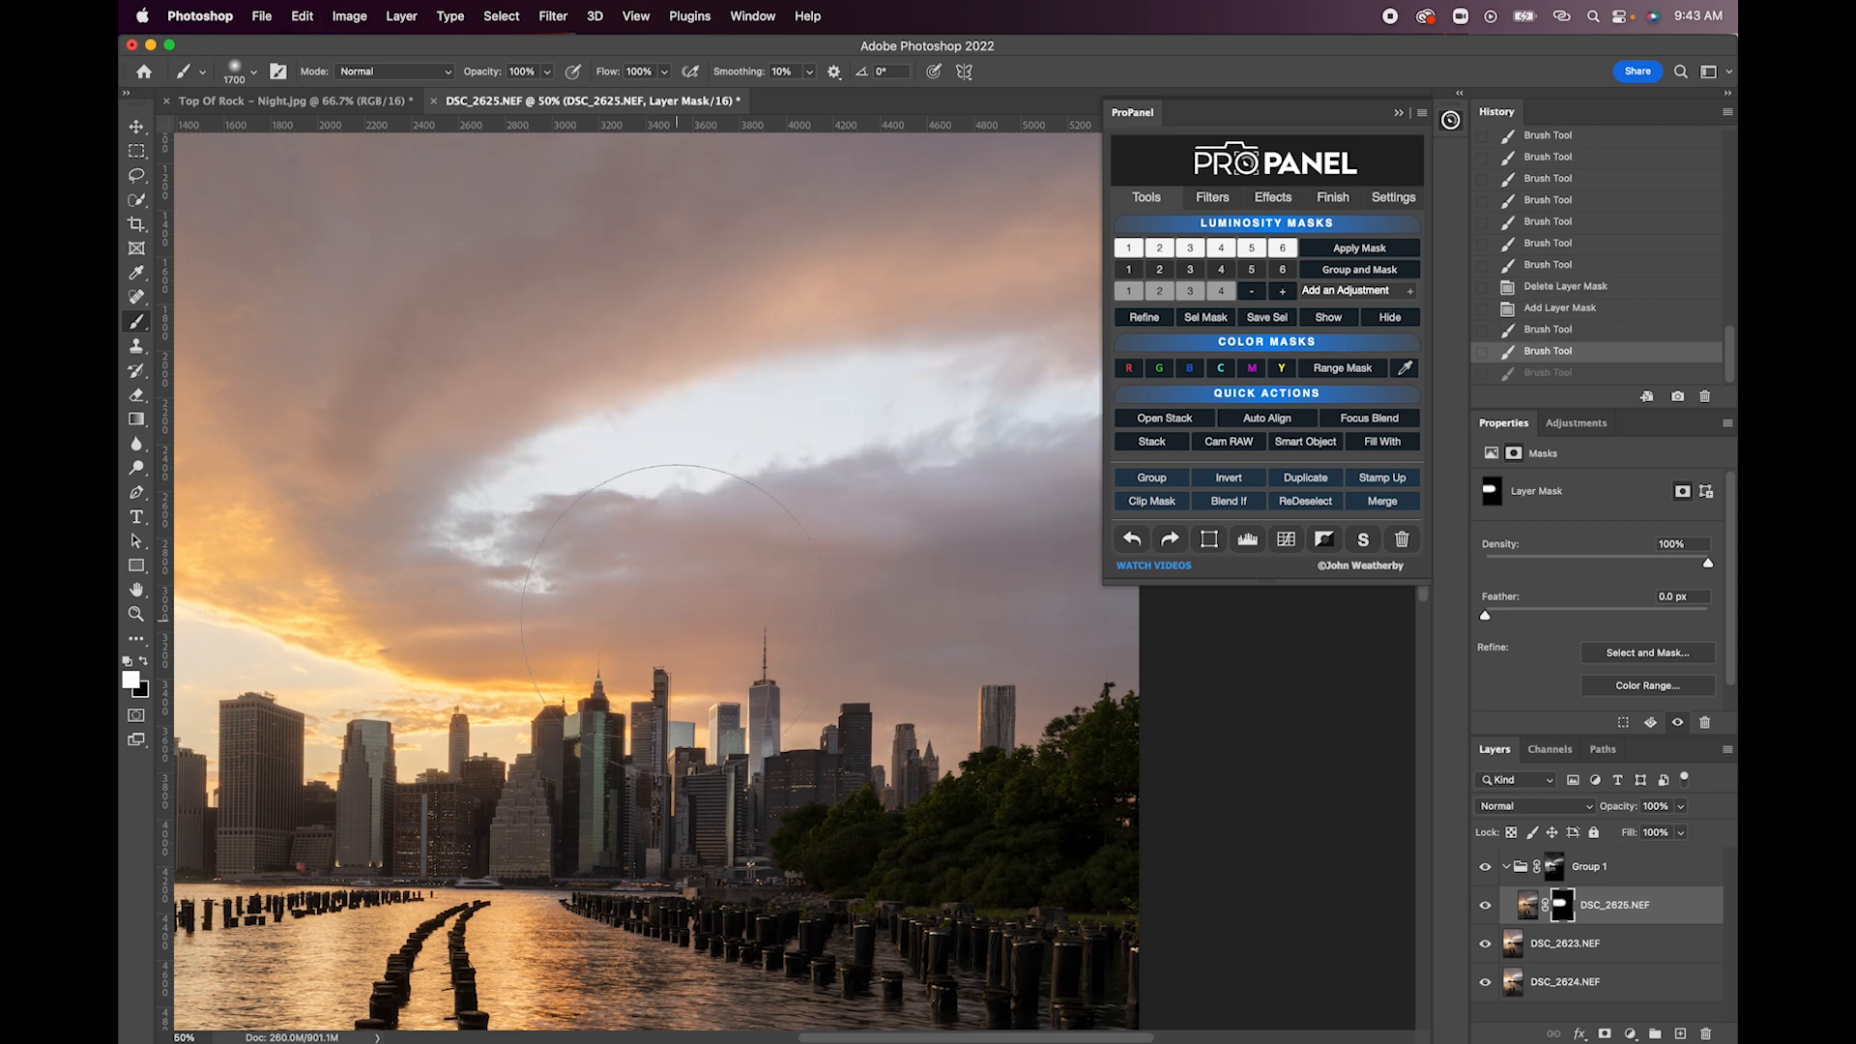
- Try painting the DSC_2625.NEF mask white over the reflective water around the pilings, inspect it at 100%, and undo the stroke
scroll(592, 486, down, 10)
scroll(592, 486, left, 7)
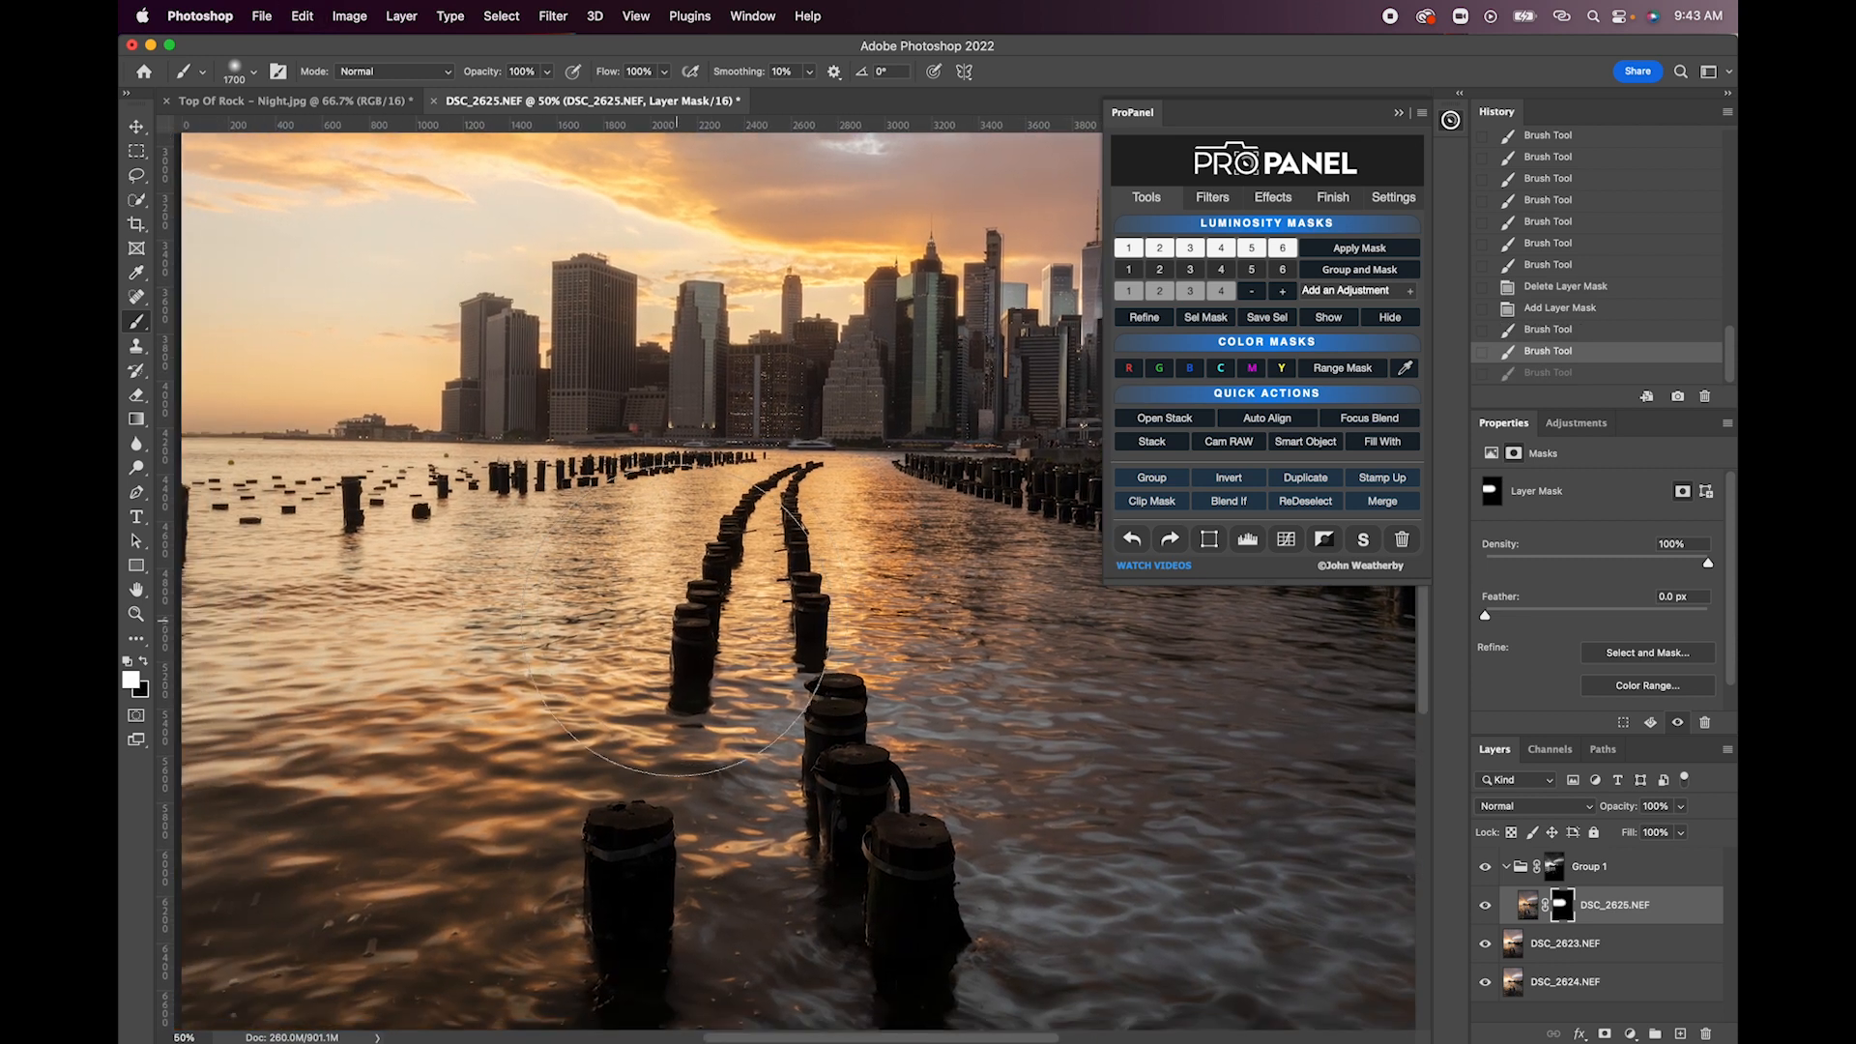
scroll(677, 619, left, 5)
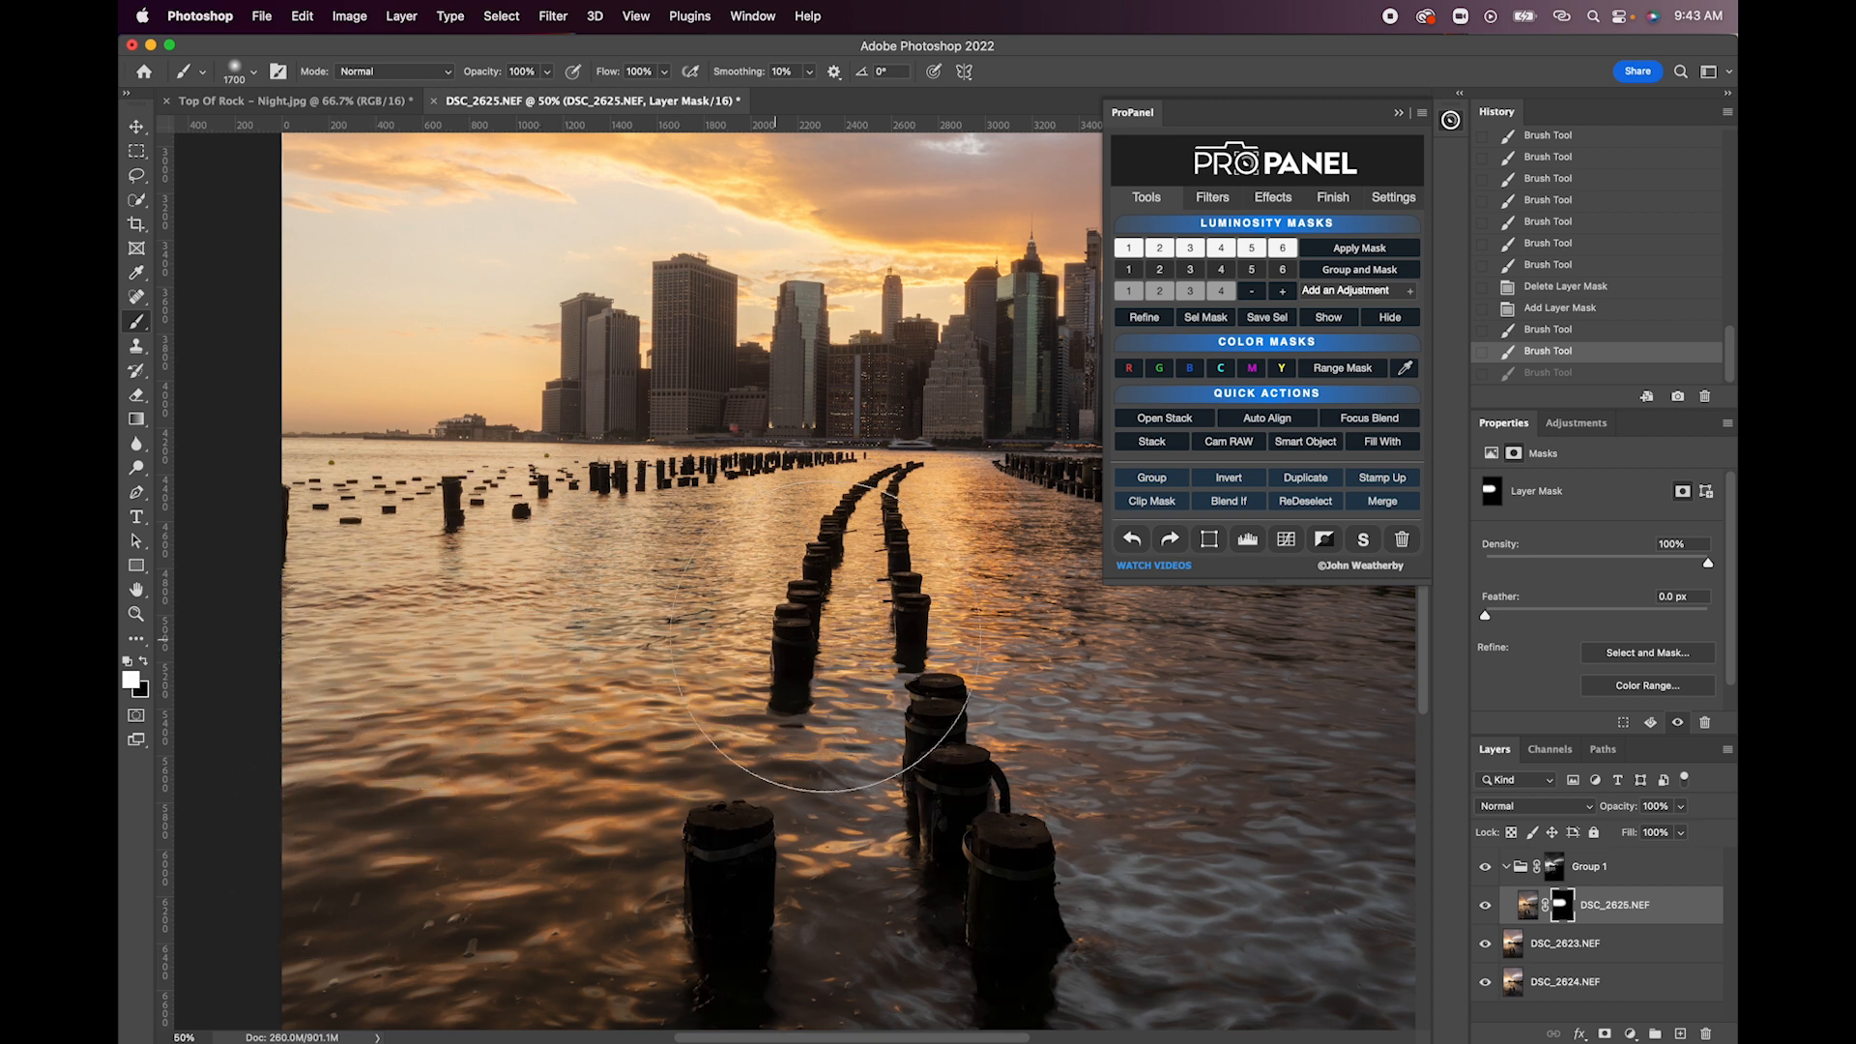
mouse_move(457, 704)
mouse_down()
mouse_move(387, 725)
mouse_move(899, 645)
mouse_up()
key(super+plus)
key(super+plus)
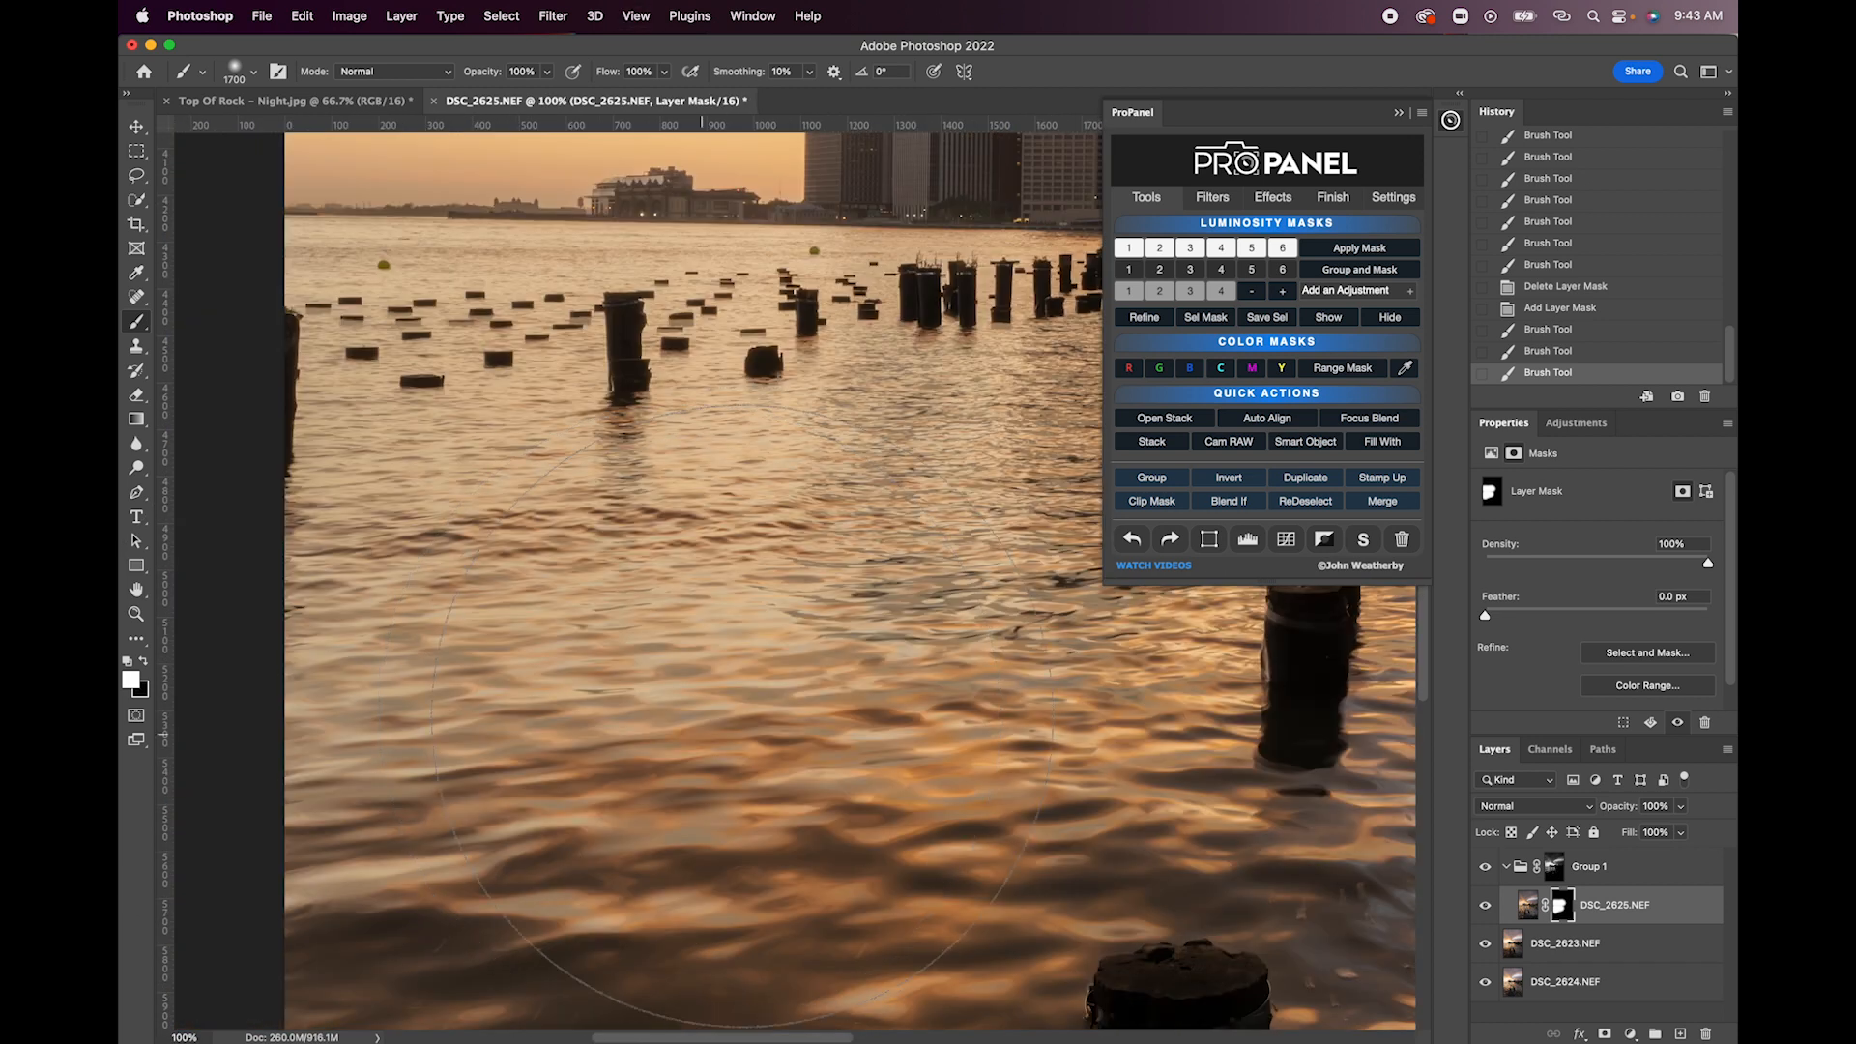
mouse_move(703, 732)
mouse_down()
mouse_move(578, 747)
mouse_move(684, 735)
mouse_up()
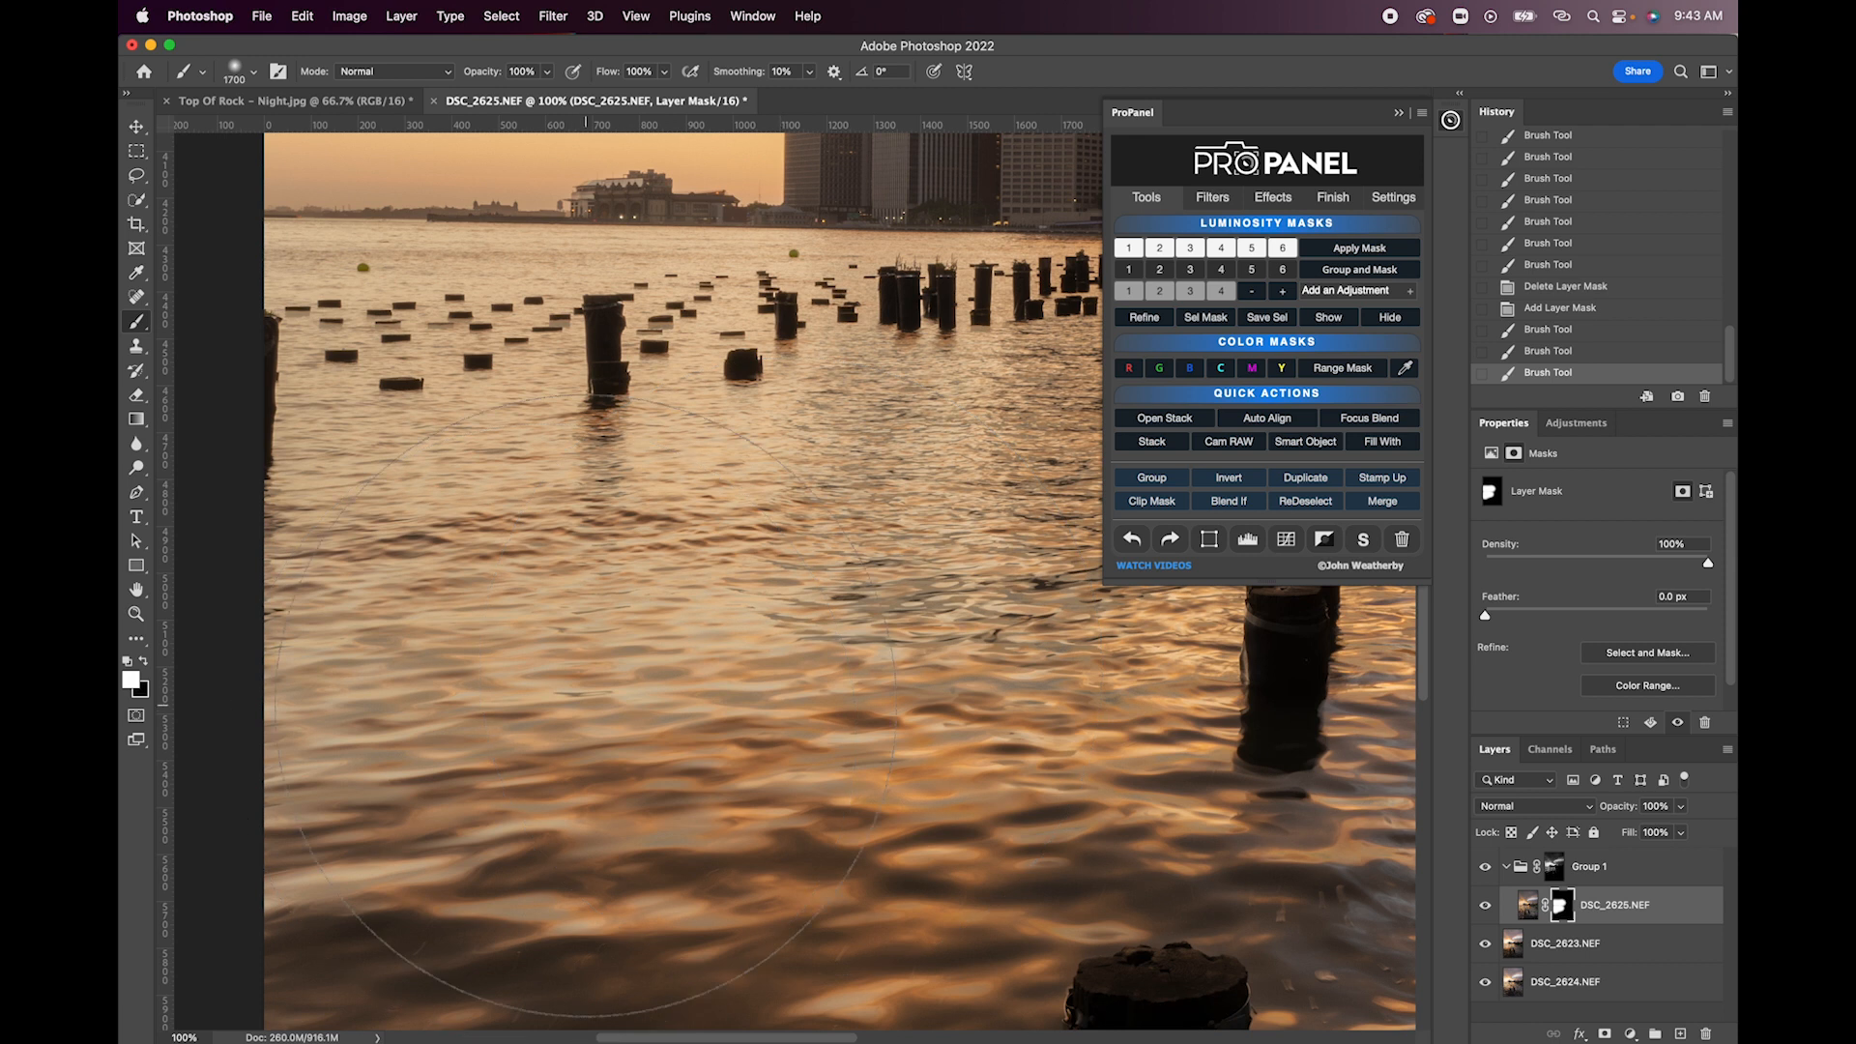
key(super+z)
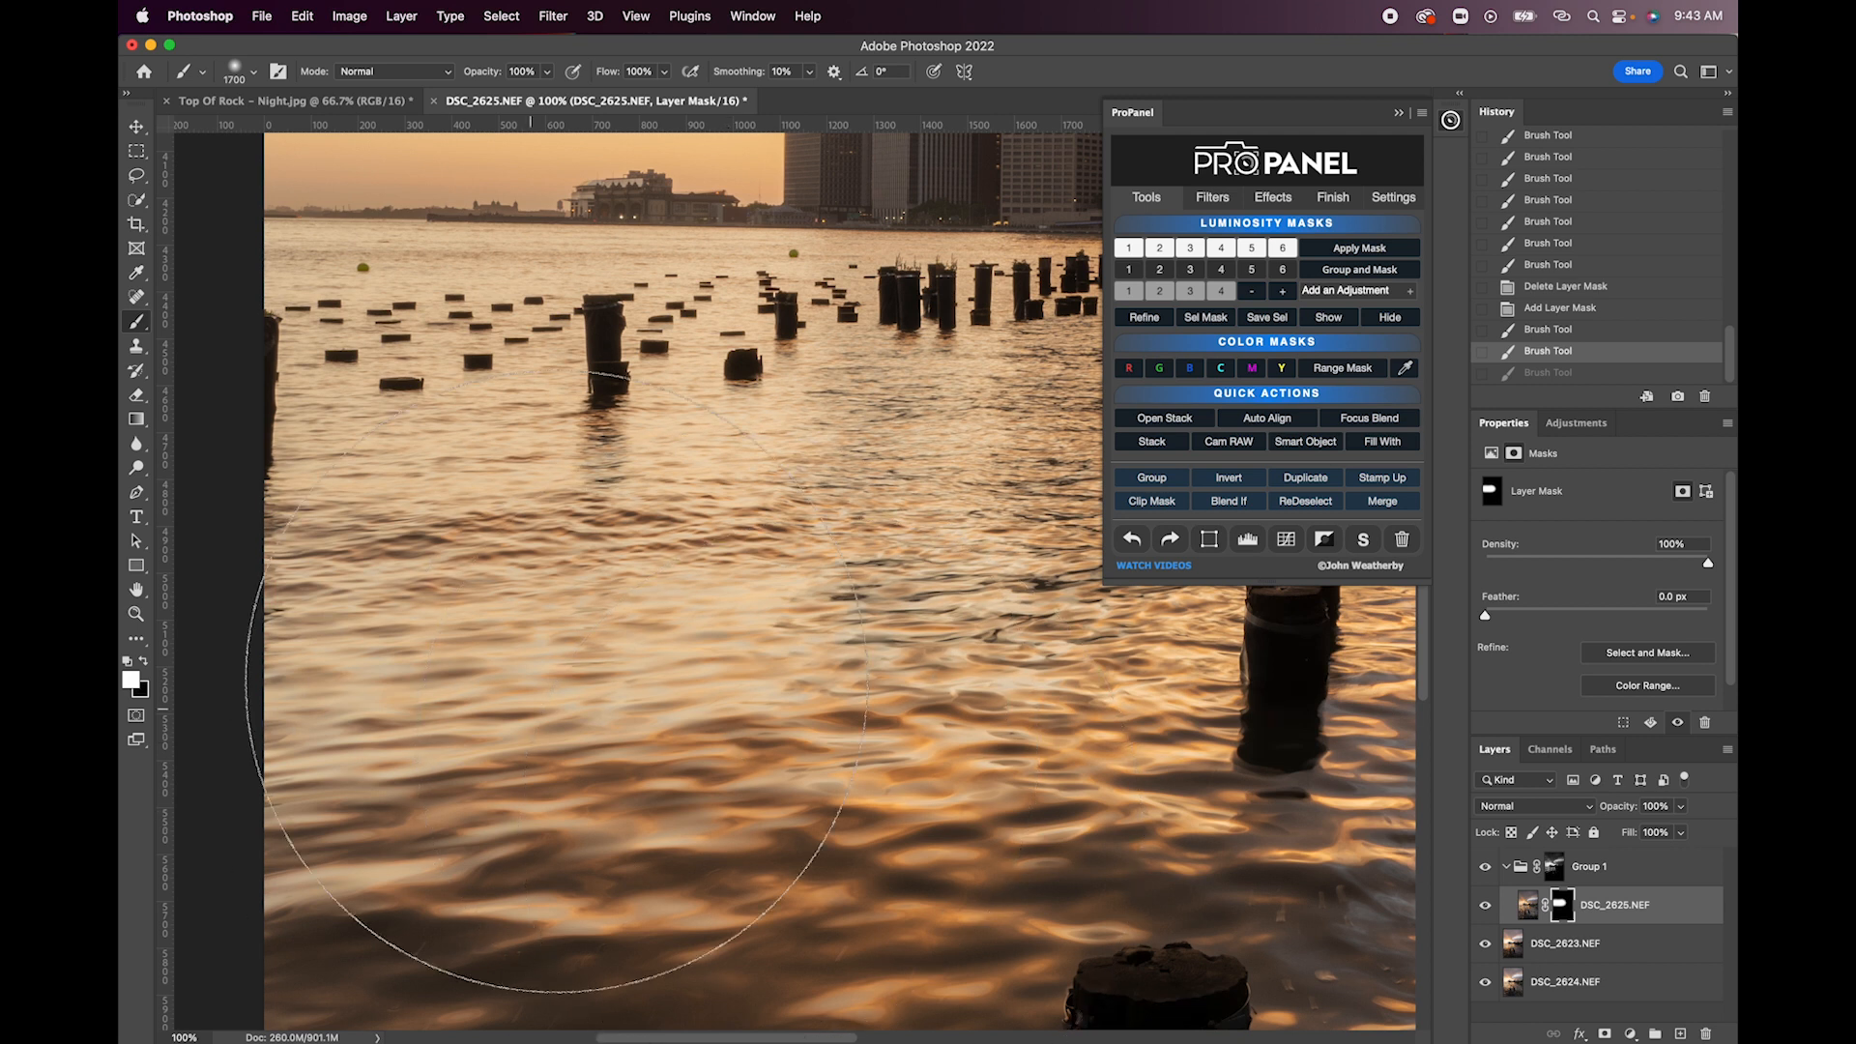
key(super+0)
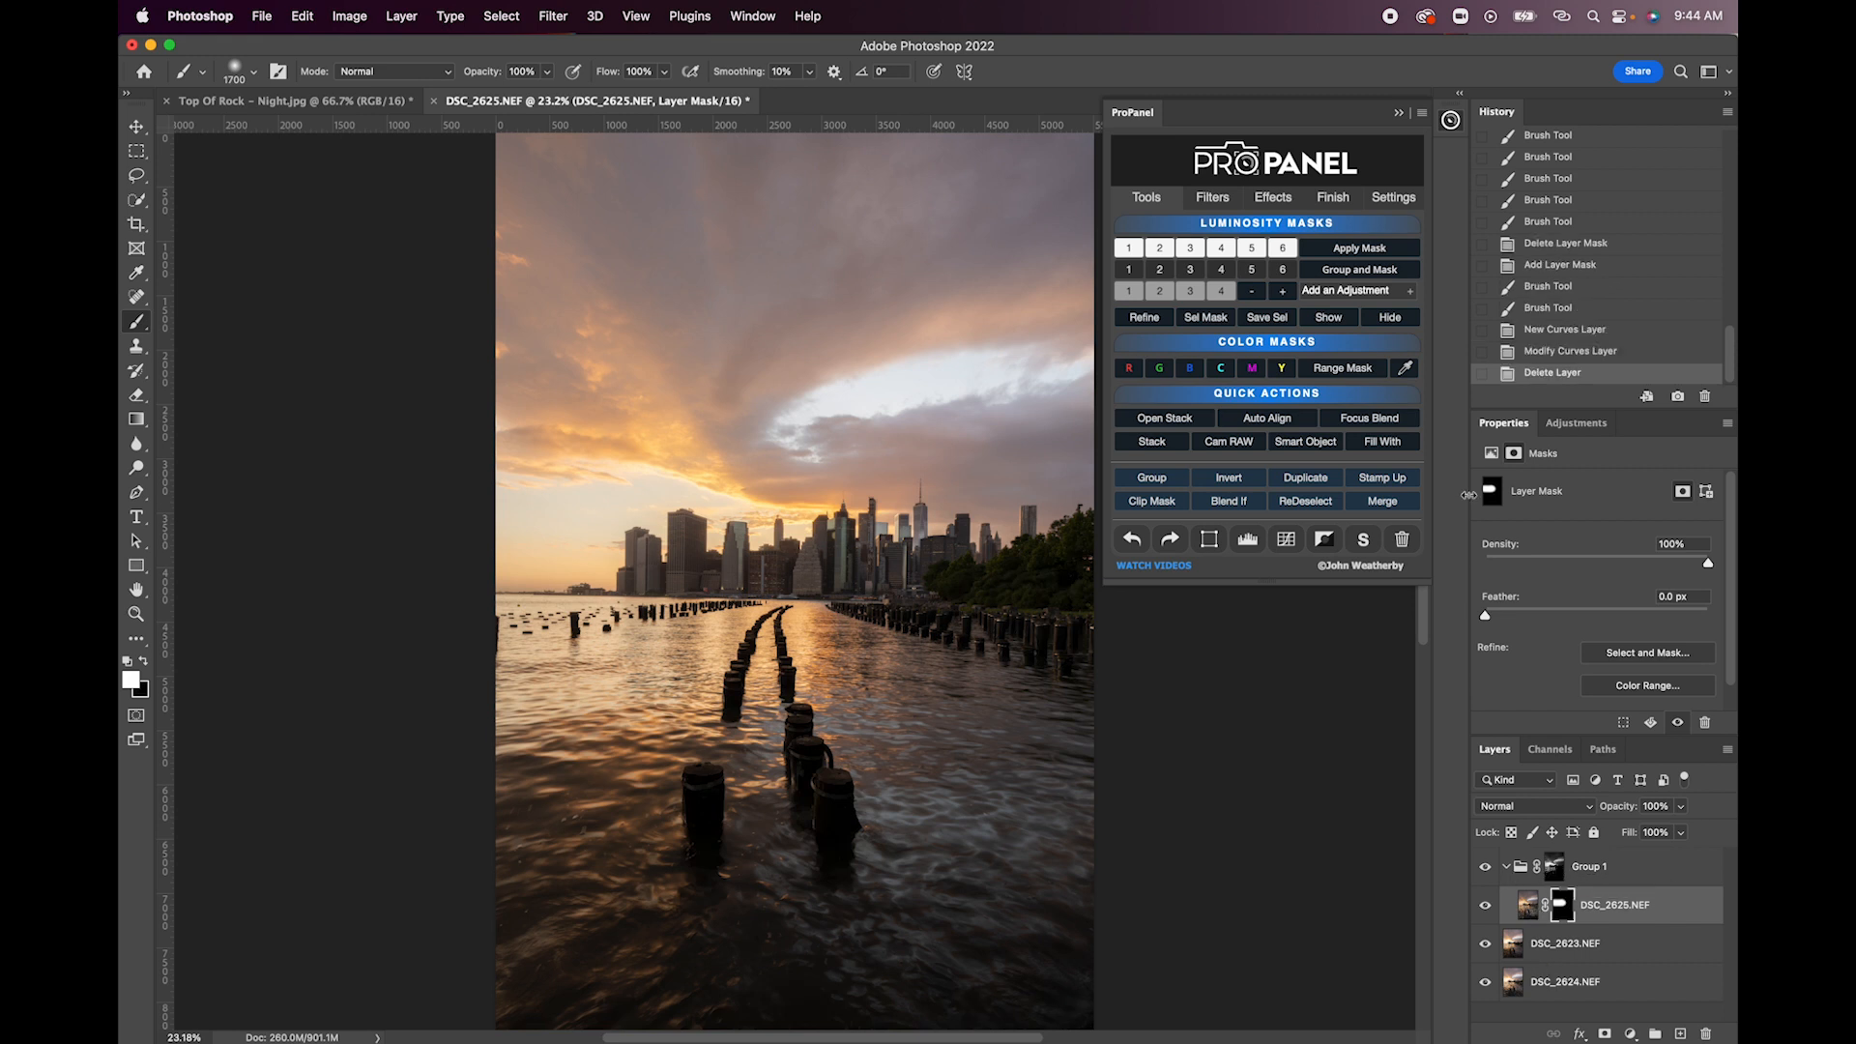
- Add a Curves adjustment above DSC_2625.NEF in Group 1, pulling the lower midtones down and adding a point in the highlights
click(1285, 540)
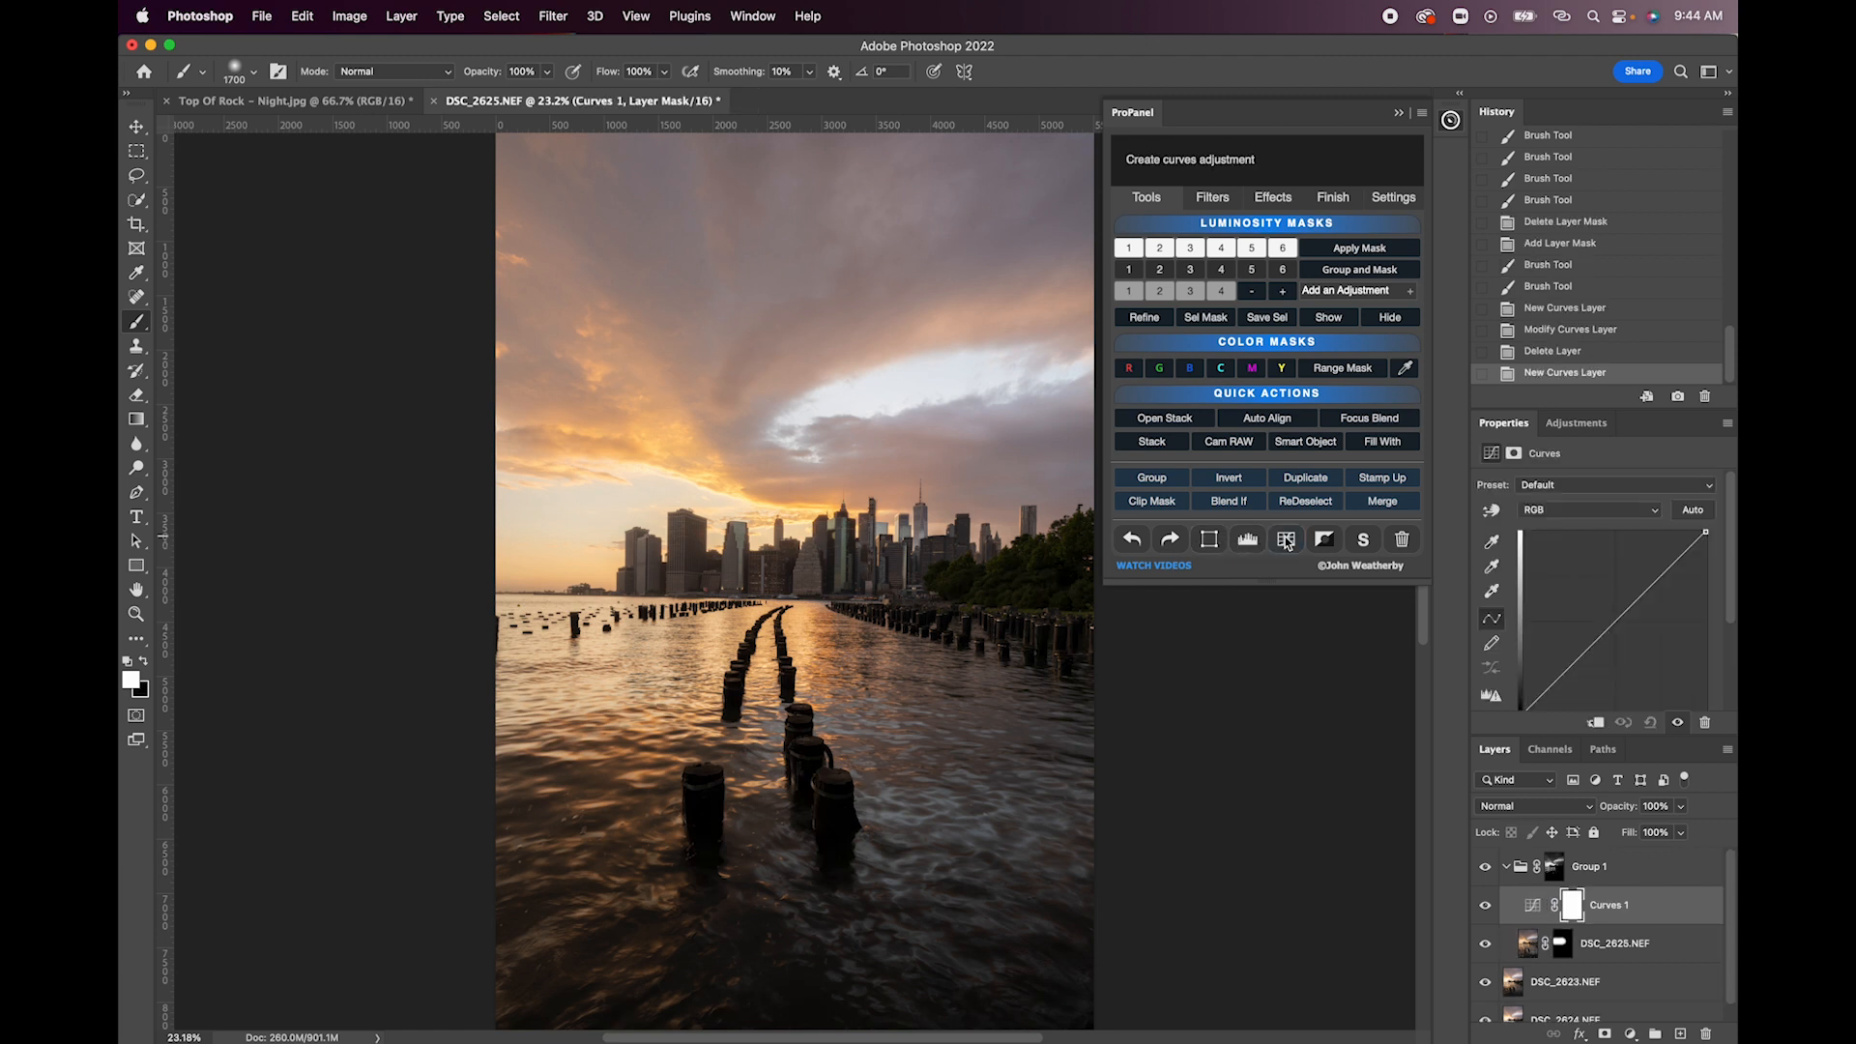
mouse_move(1586, 652)
mouse_down()
mouse_move(1586, 628)
mouse_move(1583, 650)
mouse_move(1613, 655)
mouse_move(1600, 640)
mouse_move(1594, 667)
mouse_up()
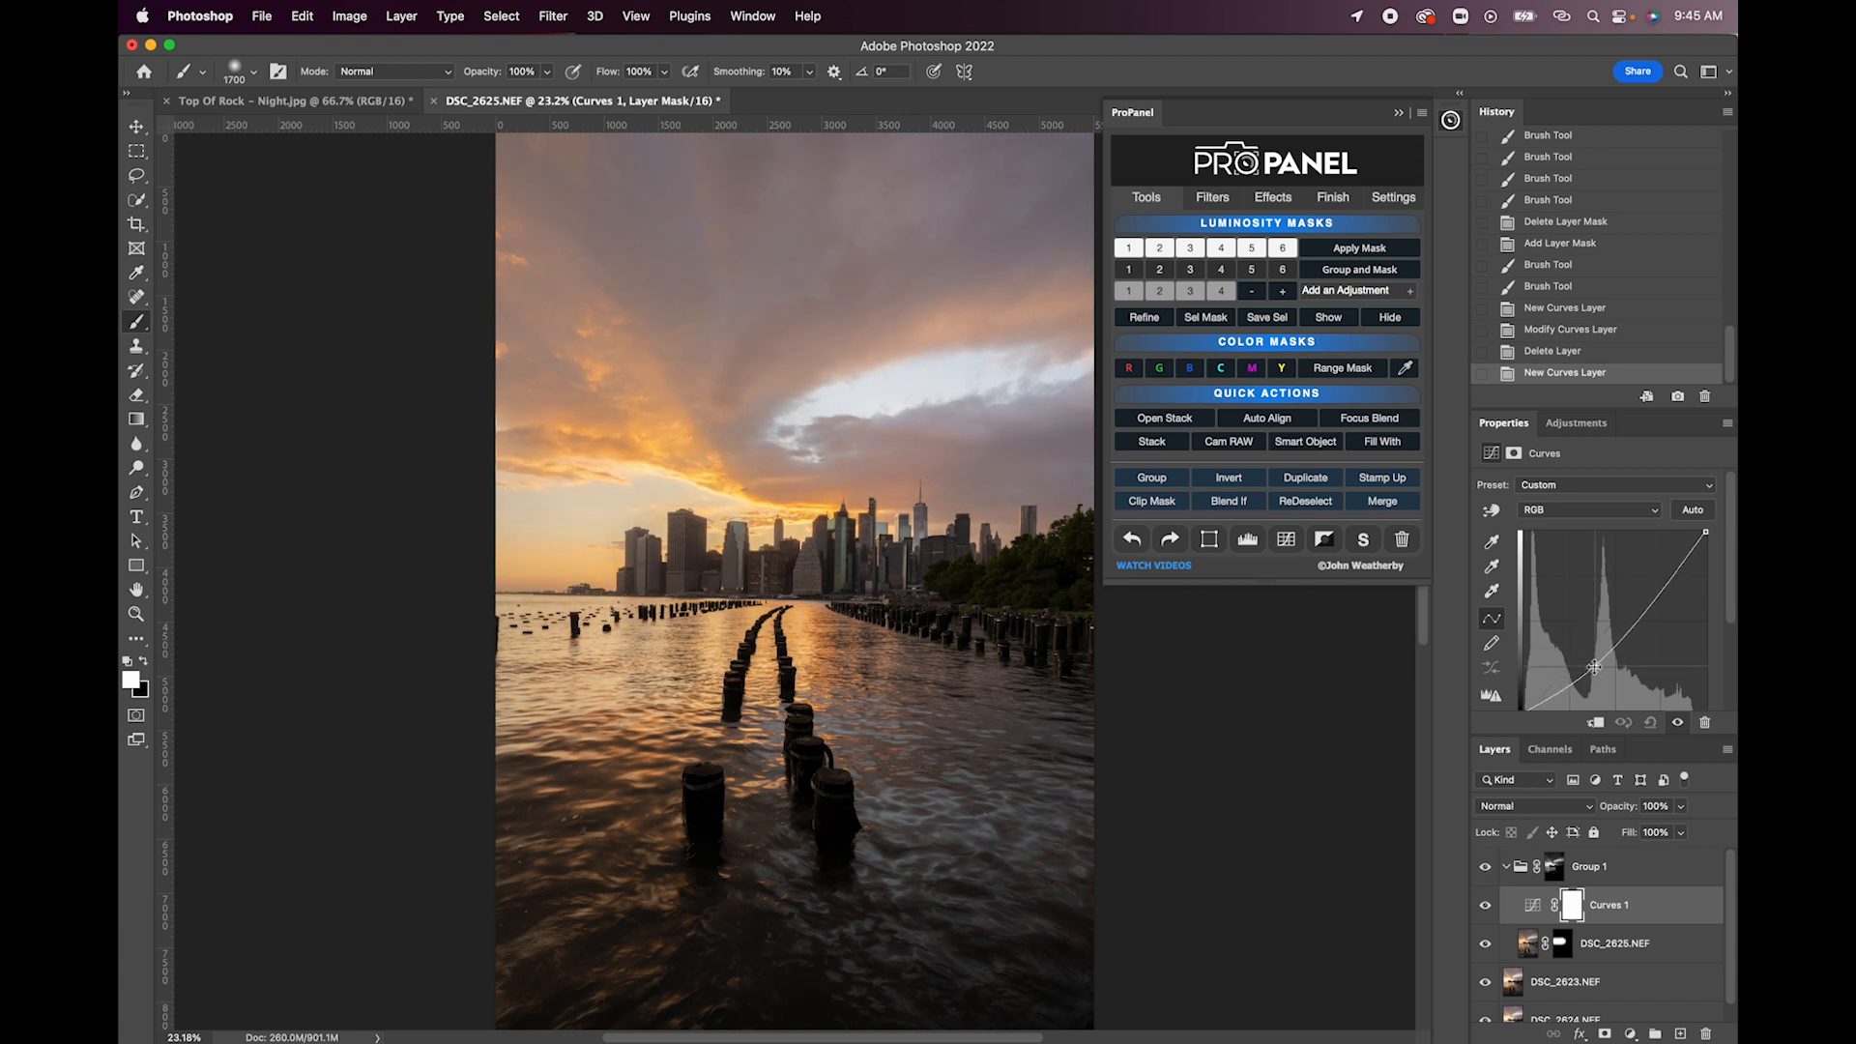
drag(1655, 590, 1659, 590)
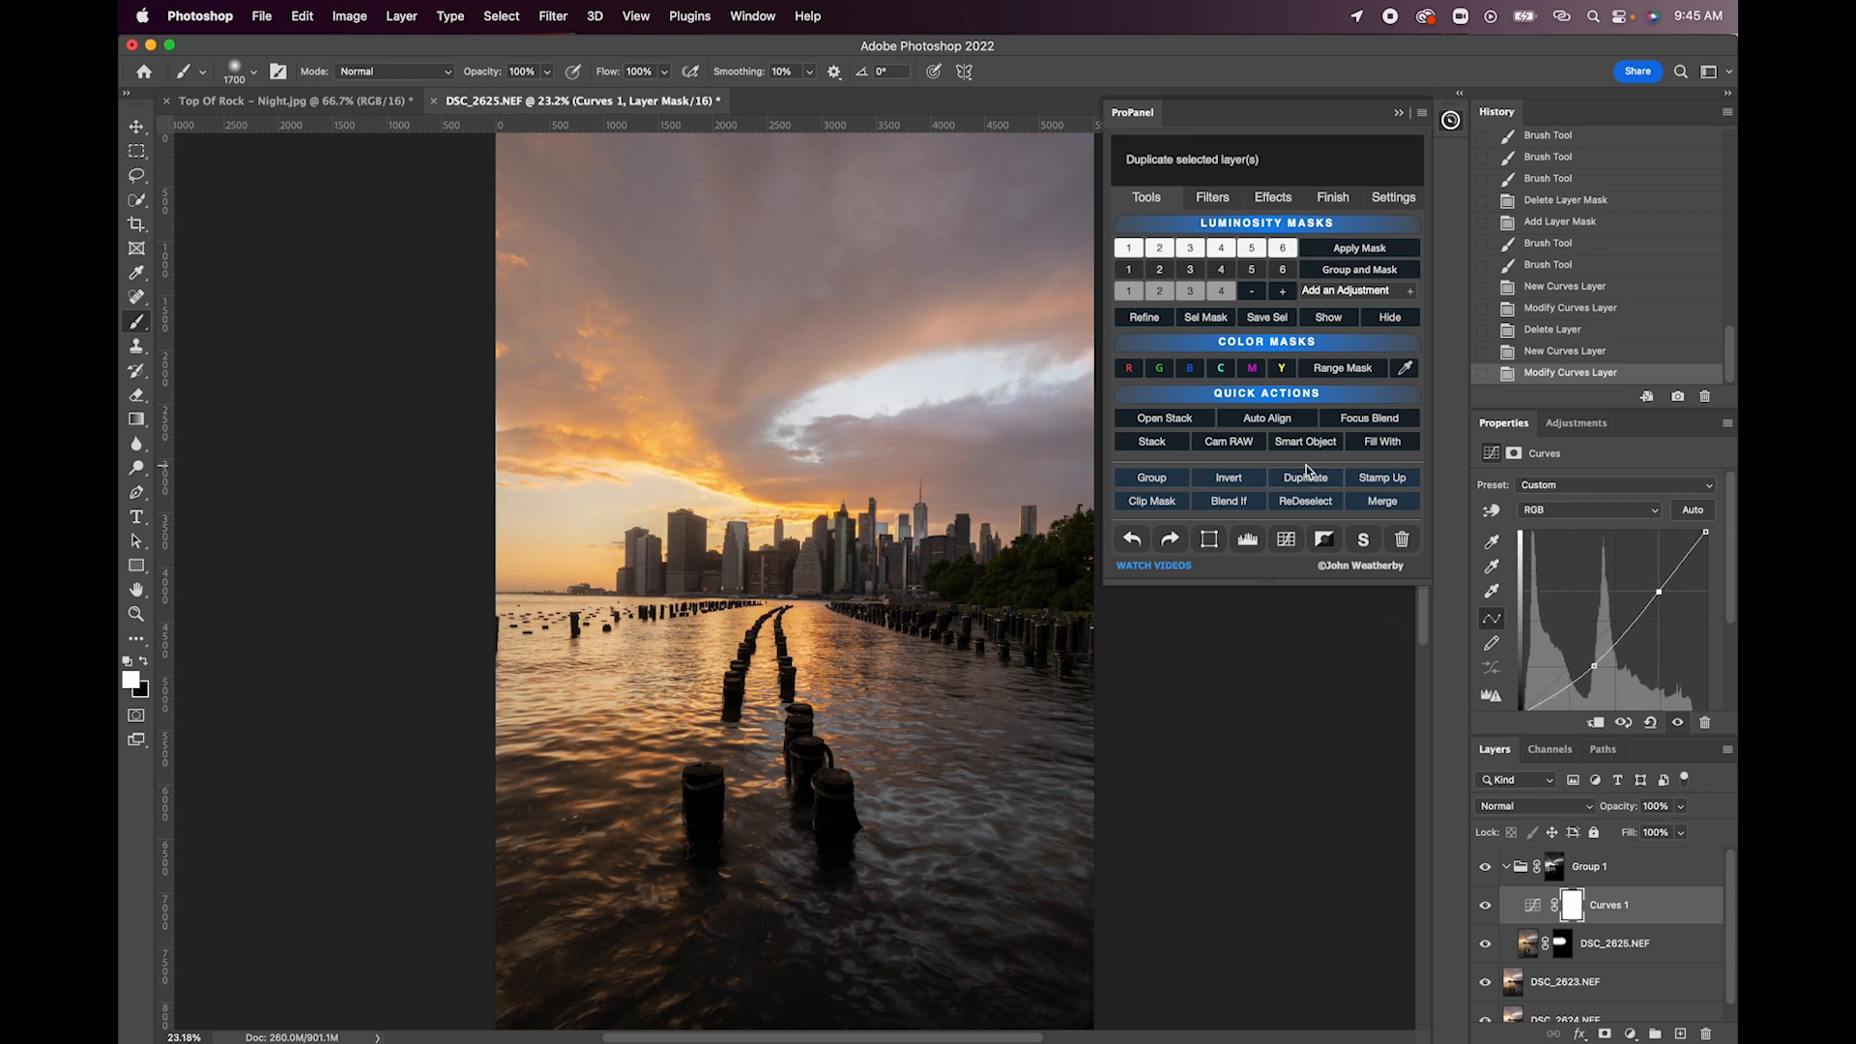
- Add a Color Balance adjustment above Curves 1 in Group 1 and shift its highlights slightly toward red
click(1257, 203)
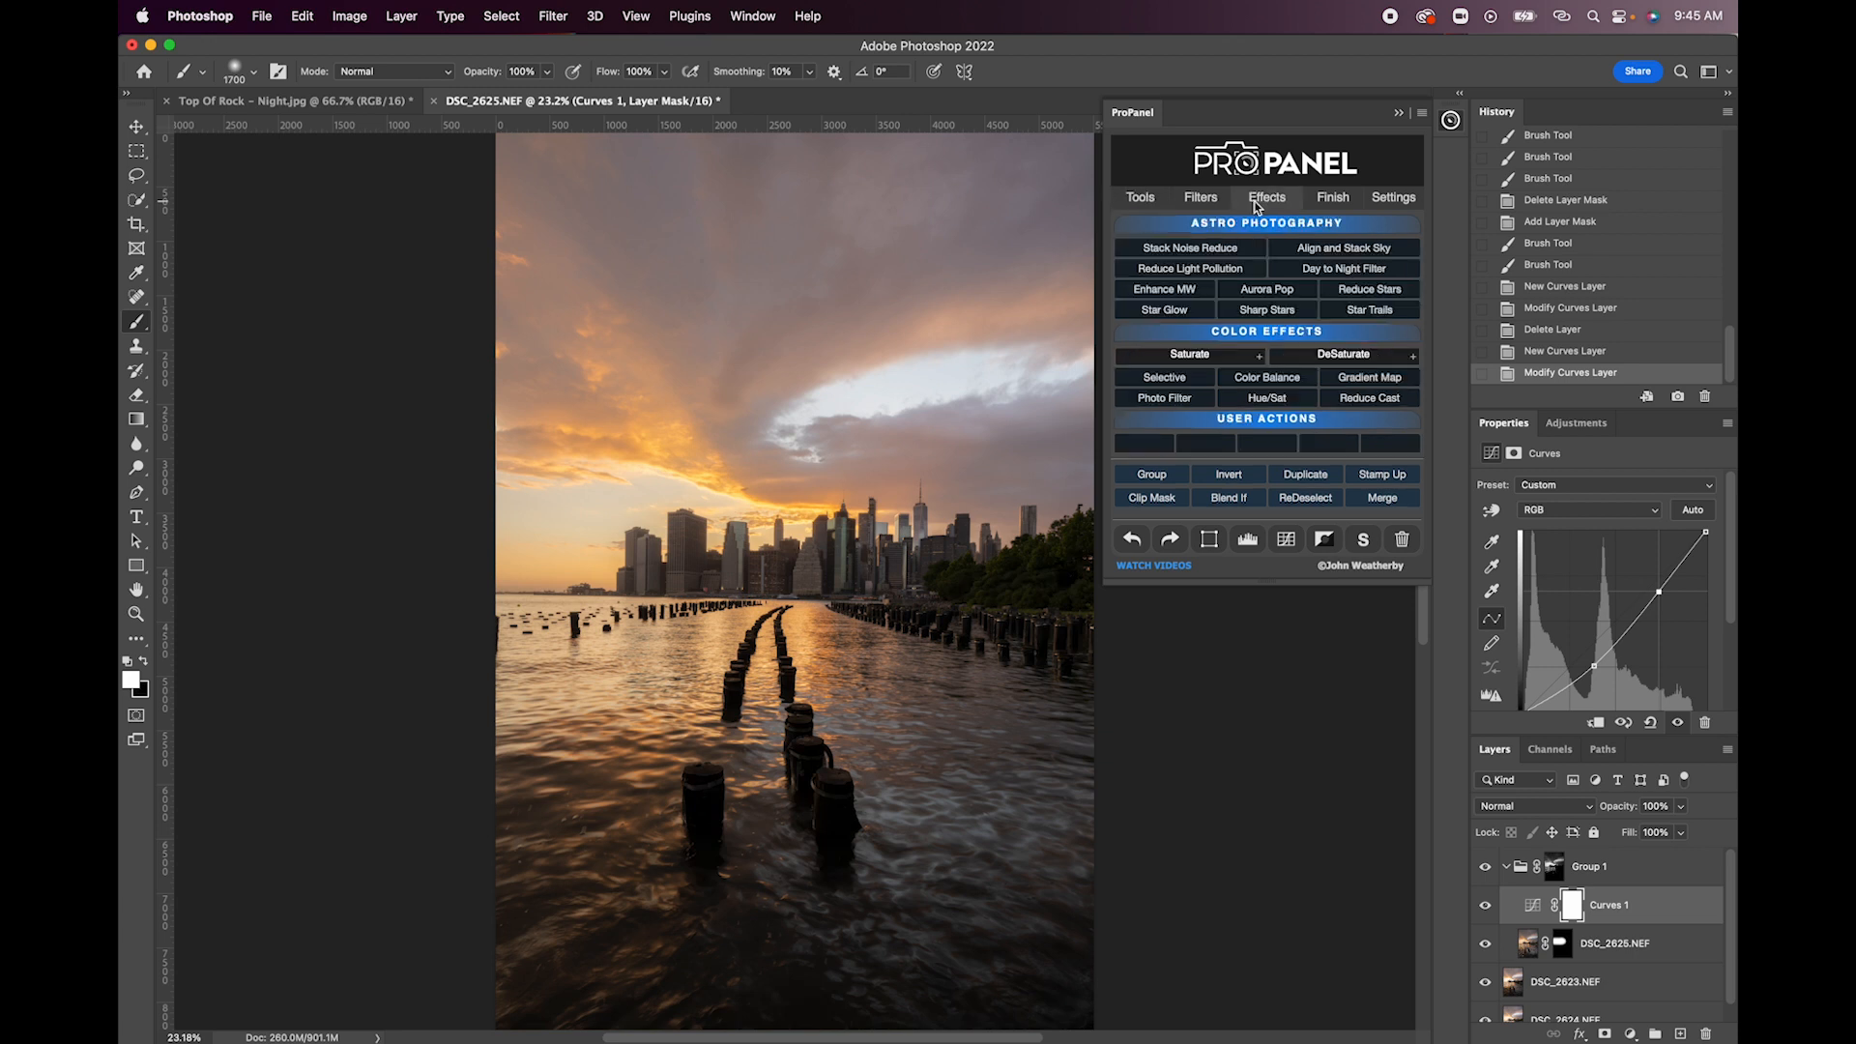
click(1263, 377)
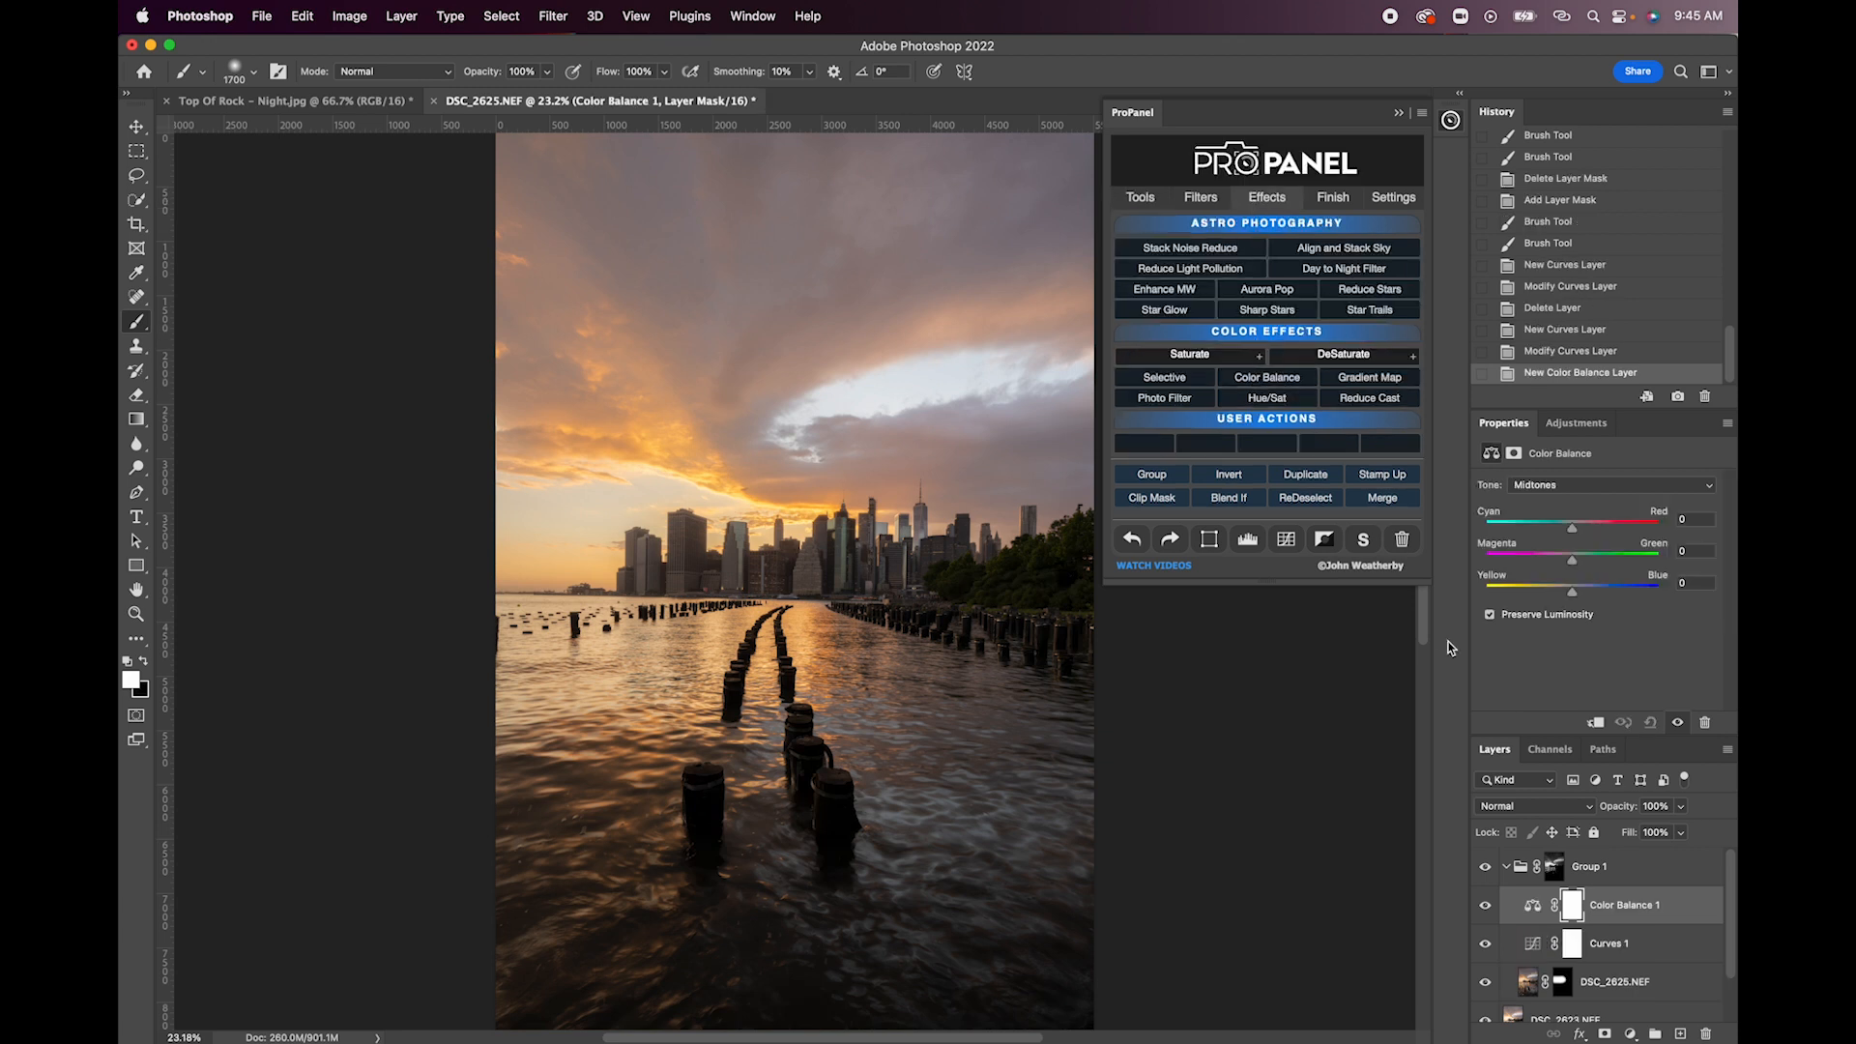
click(1560, 485)
click(1559, 504)
drag(1572, 528, 1581, 530)
- Preview the Group 1 luminosity mask and return to the image
click(1553, 867)
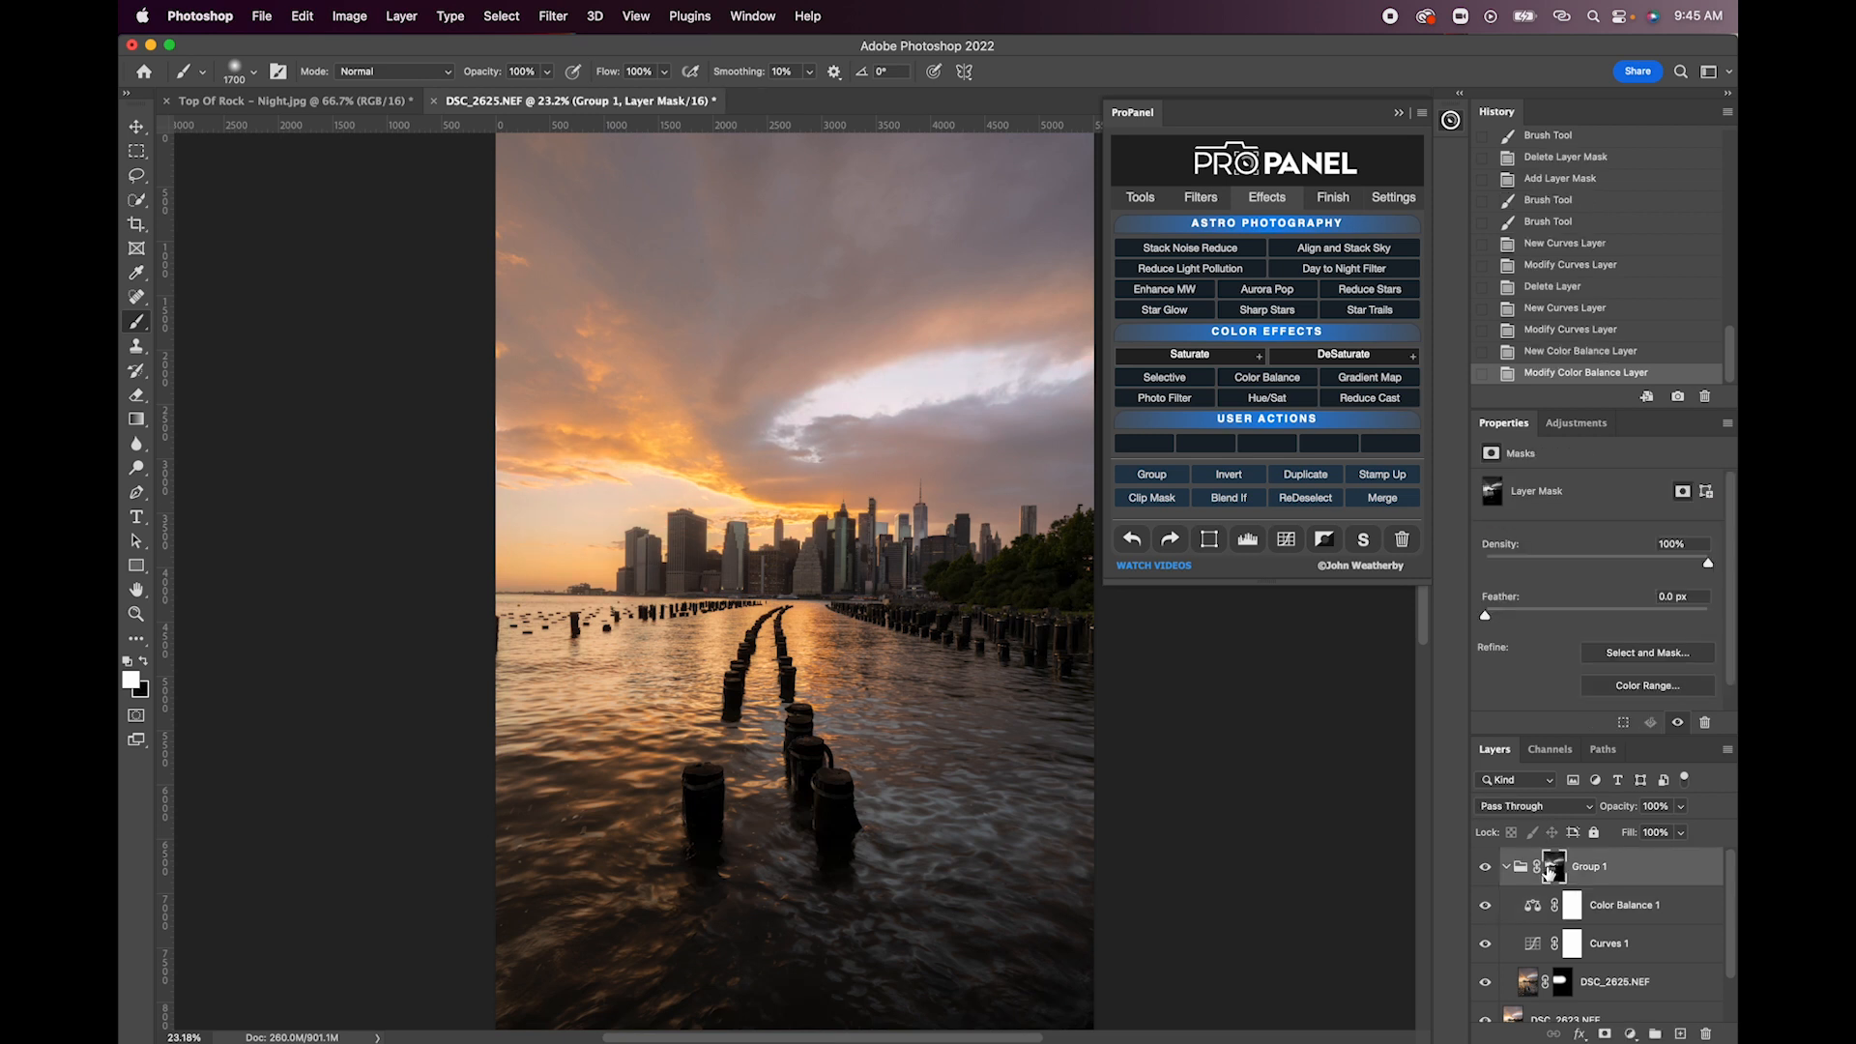
click(1140, 197)
click(1342, 324)
click(1389, 318)
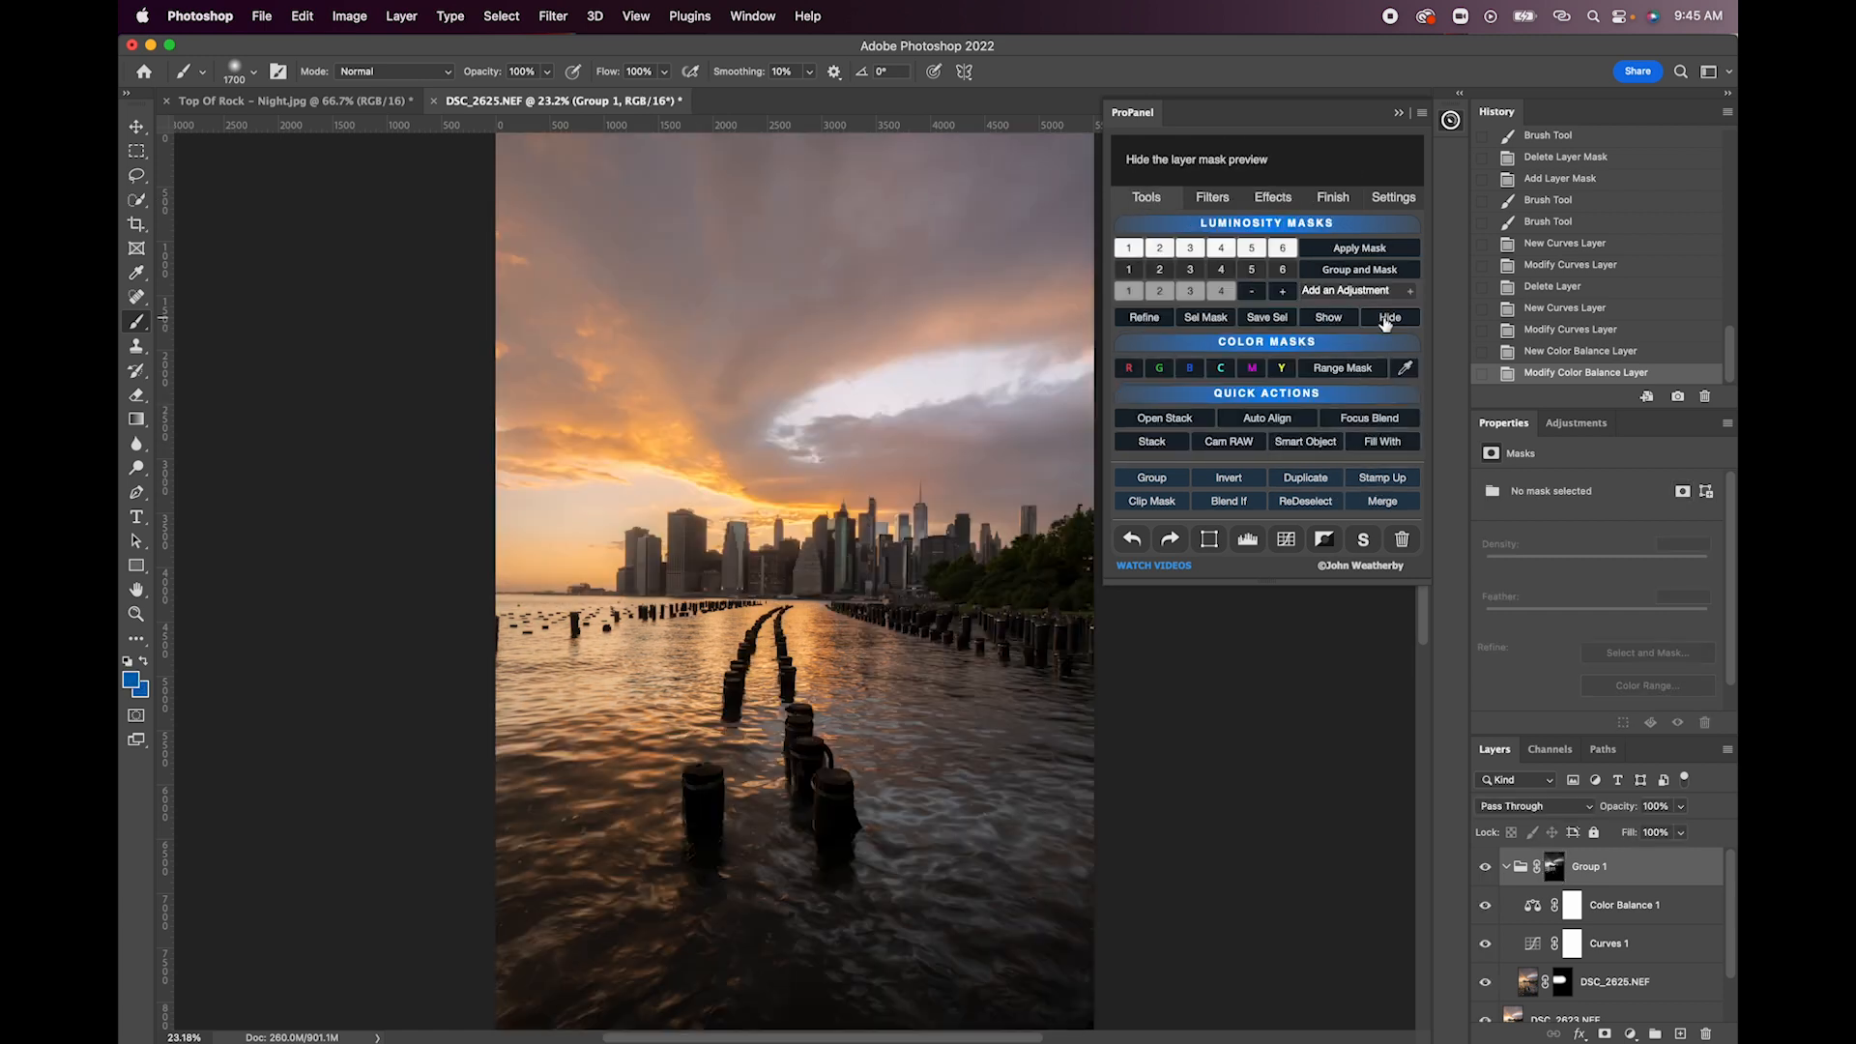
- Apply the Darken Highlights correction above Color Balance 1 inside Group 1
click(1605, 902)
click(1208, 198)
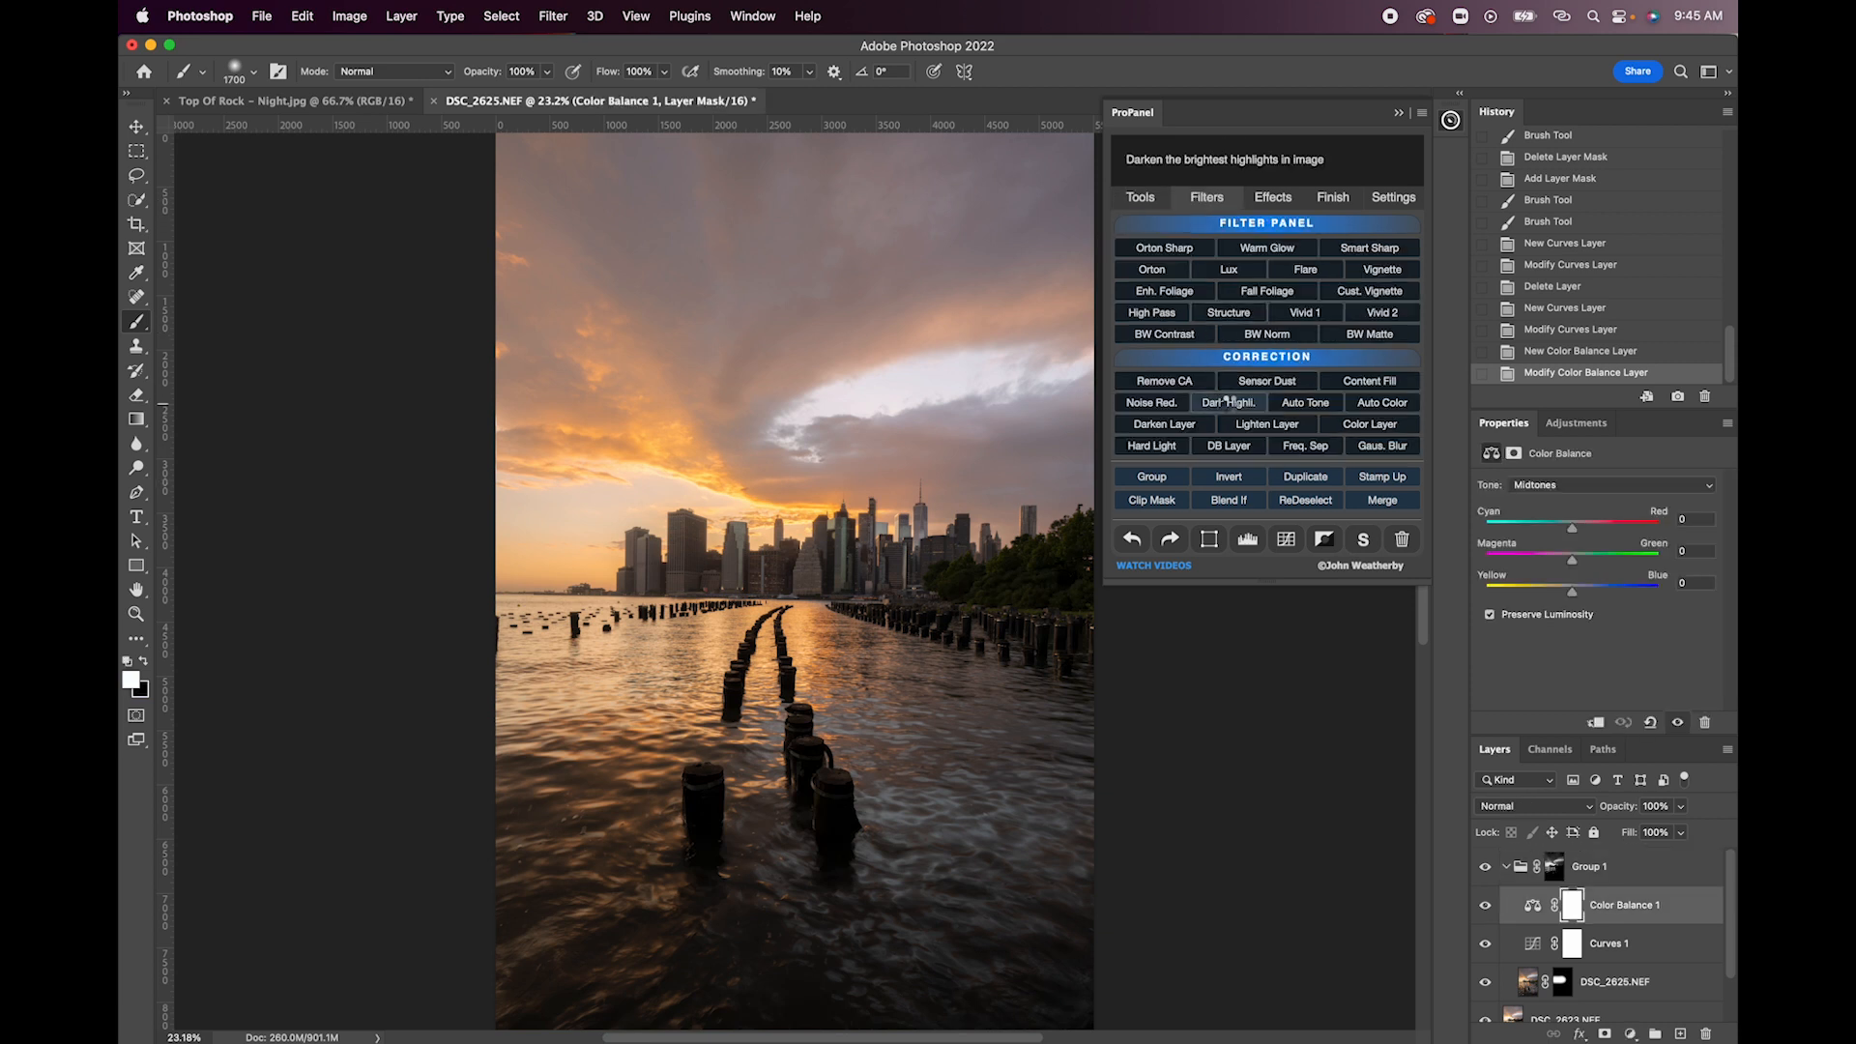
click(1226, 402)
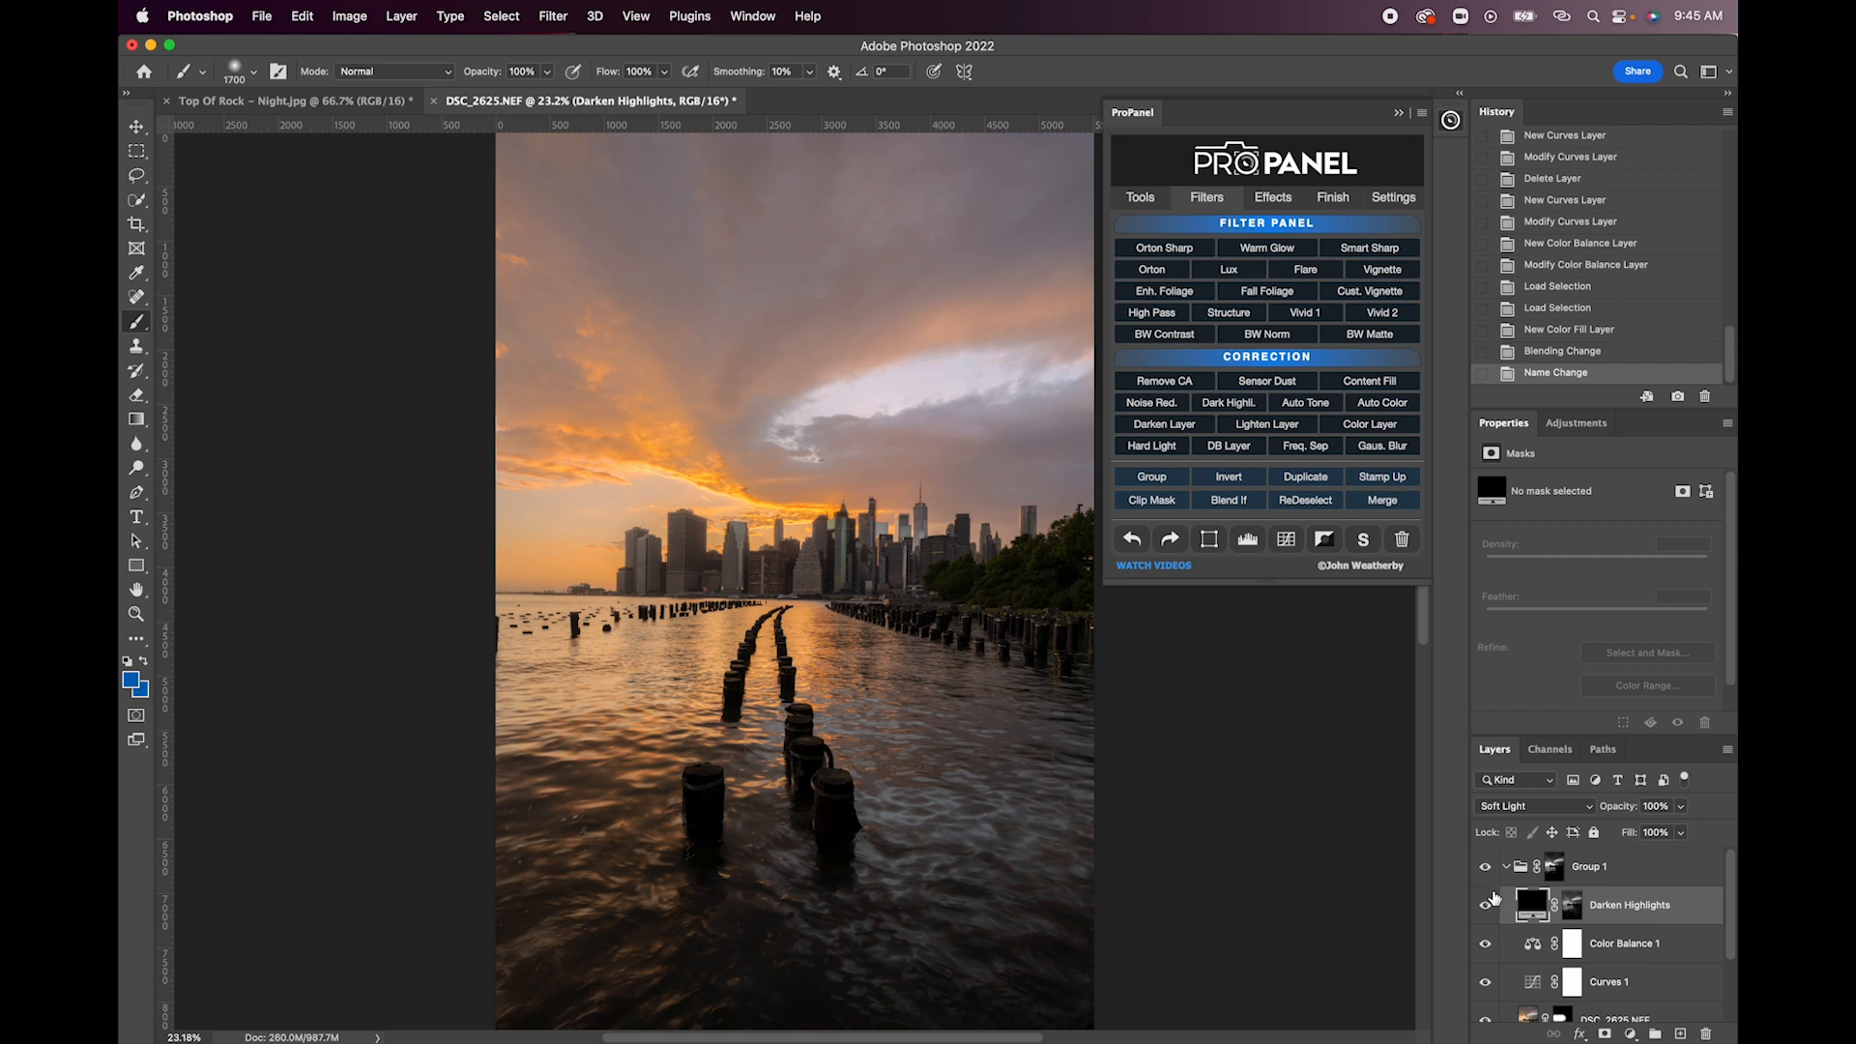
- Compare the image with Group 1 and the Darken Highlights layer each hidden and shown
click(1556, 868)
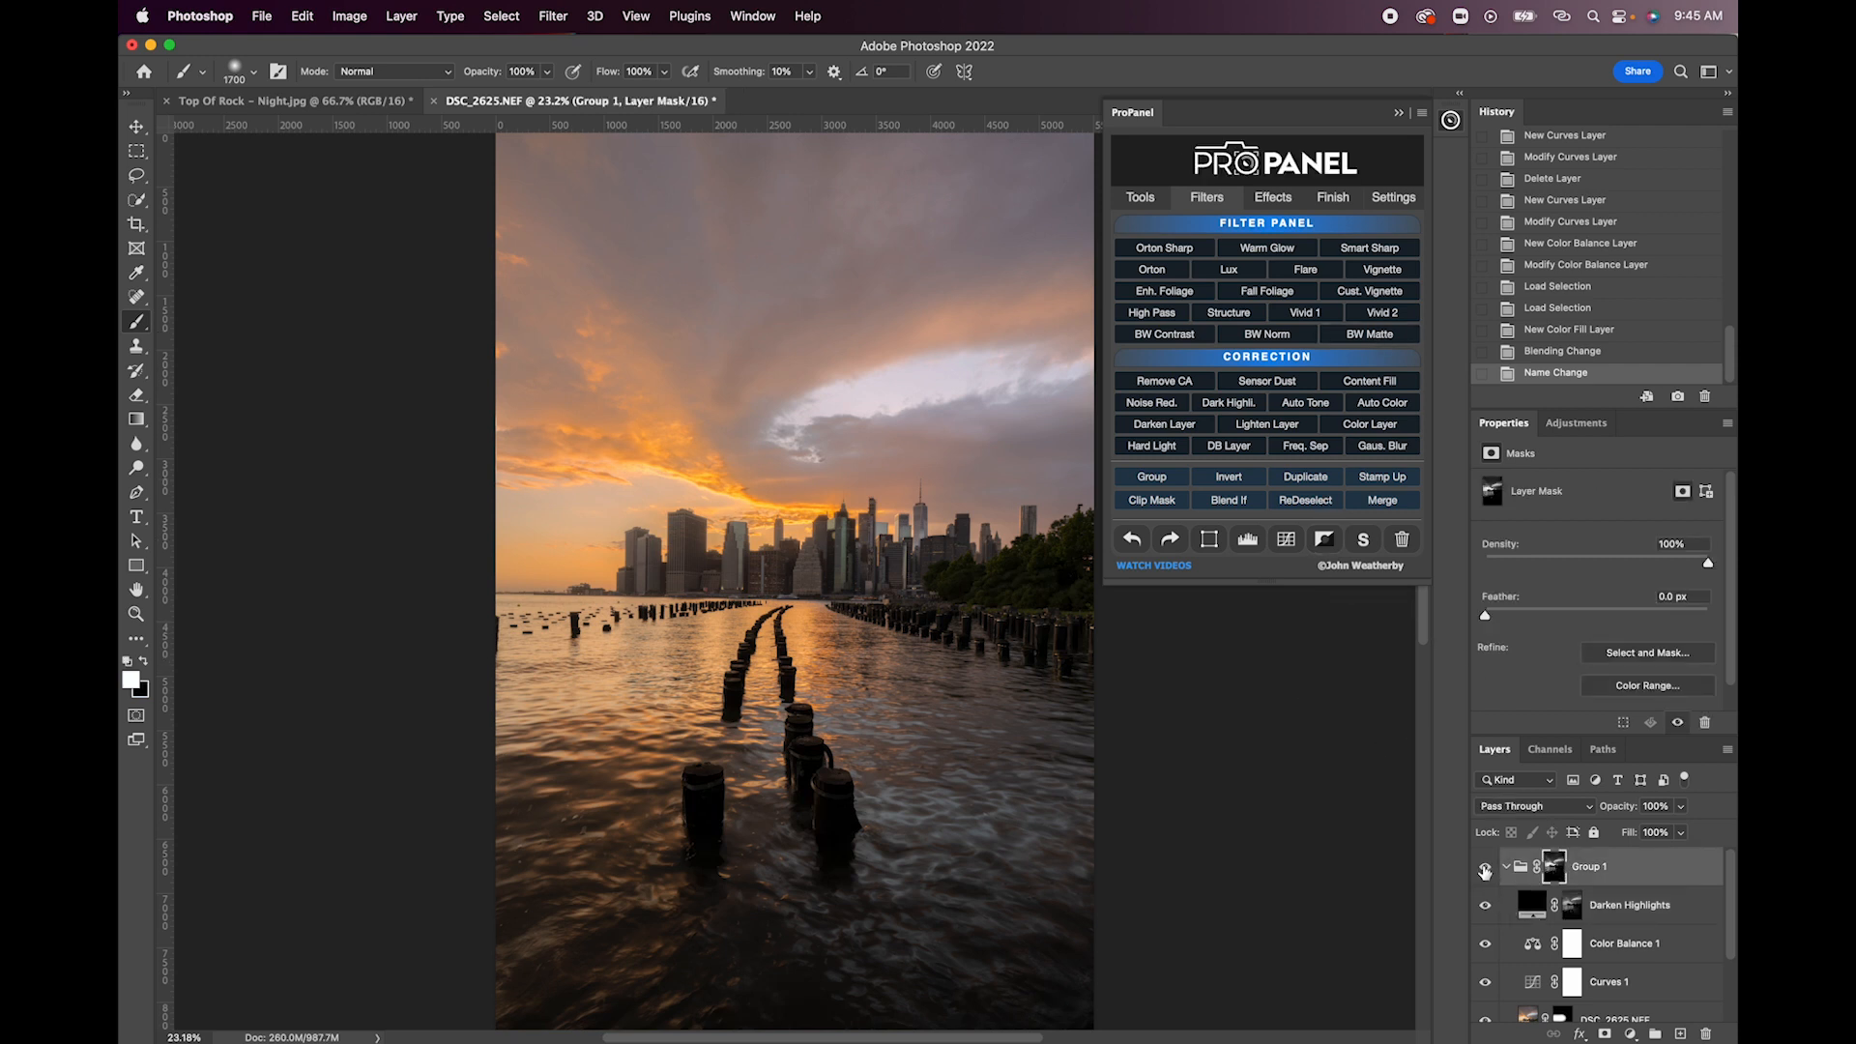
click(1484, 869)
click(1484, 869)
click(1486, 907)
click(1486, 907)
click(1486, 907)
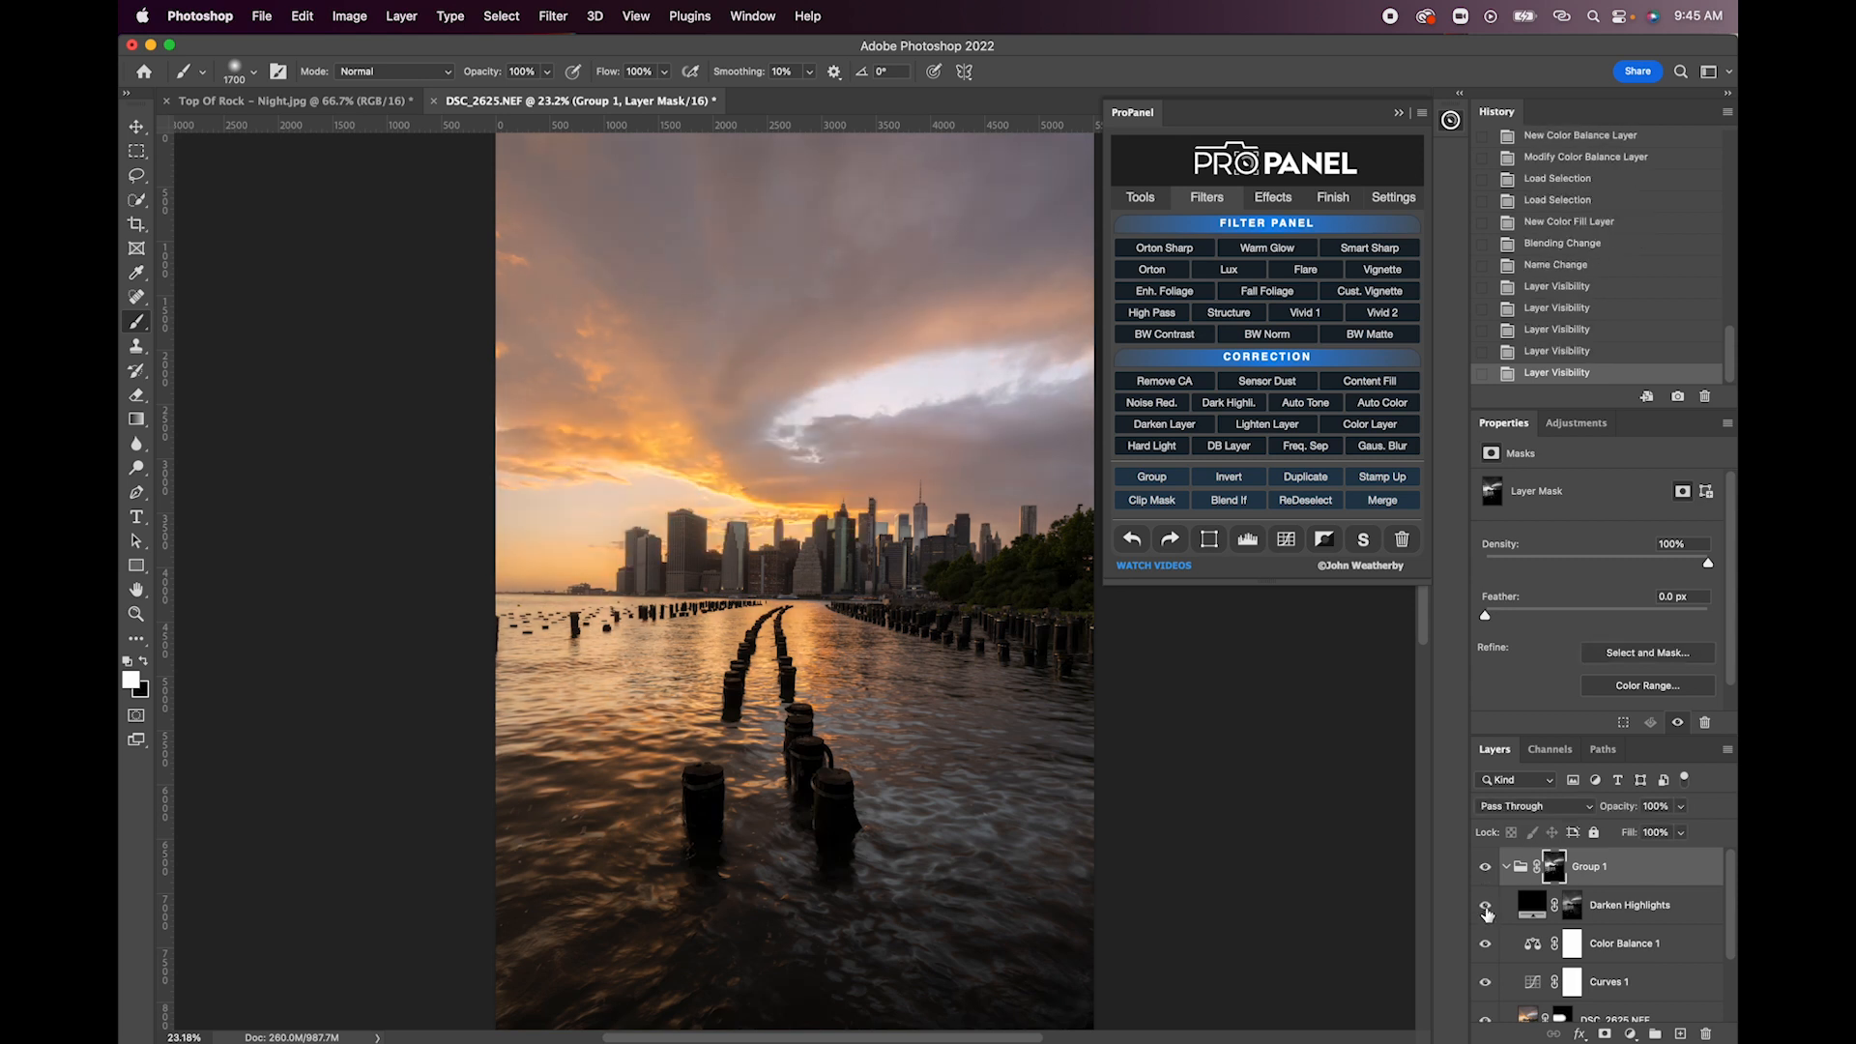
click(1486, 907)
- Delete the Darken Highlights layer from Group 1 and select the Color Balance 1 layer mask
click(1634, 919)
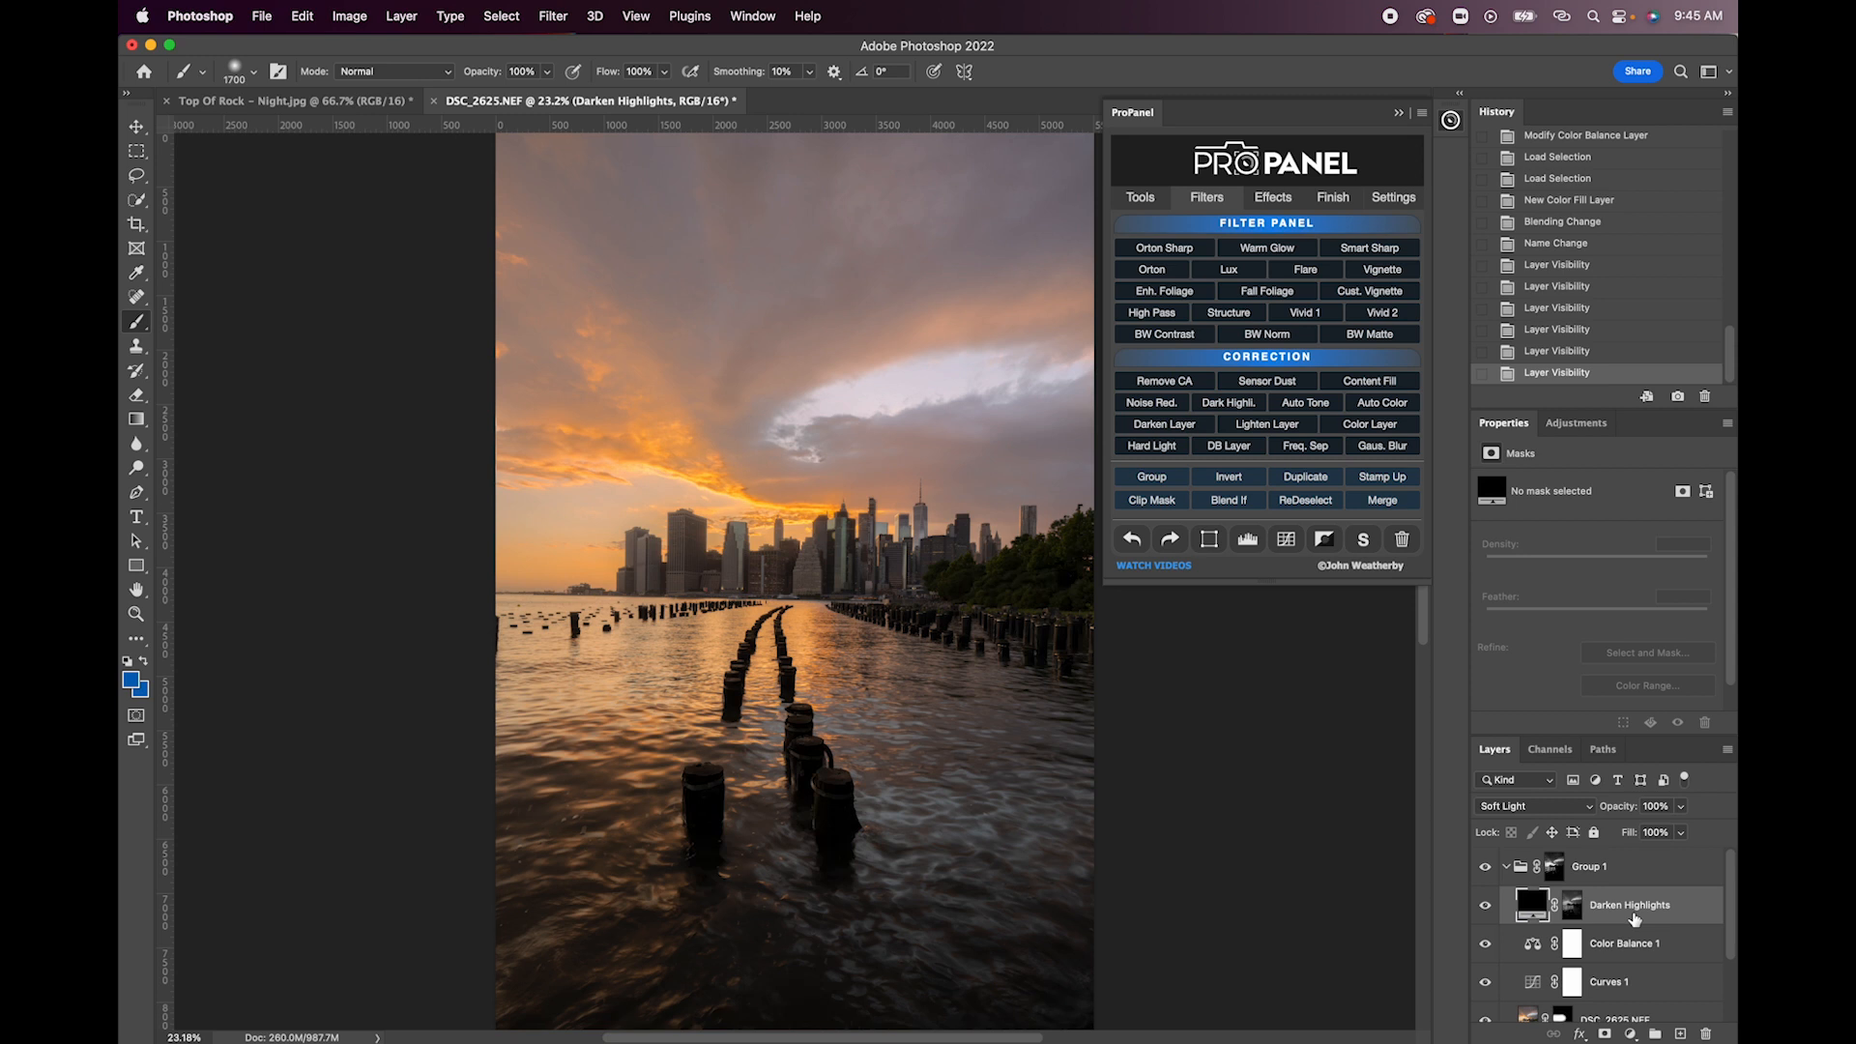
key(Delete)
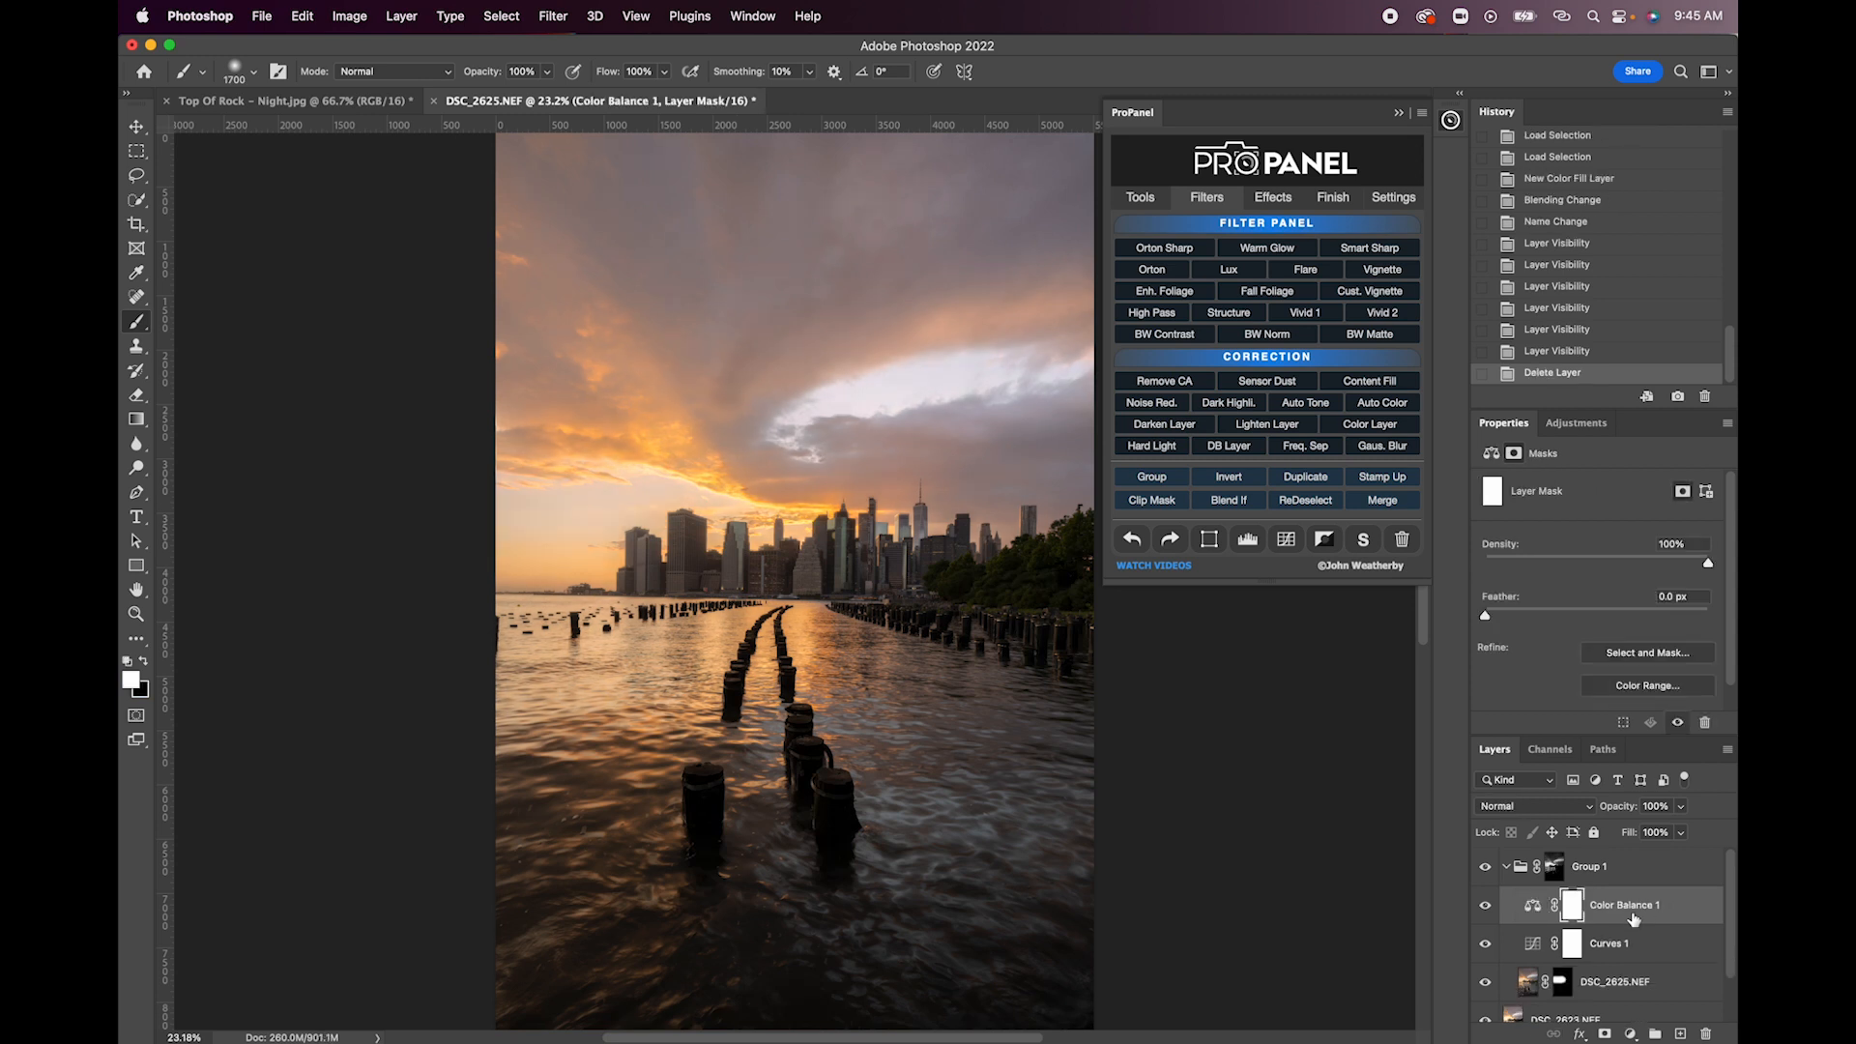
click(1610, 870)
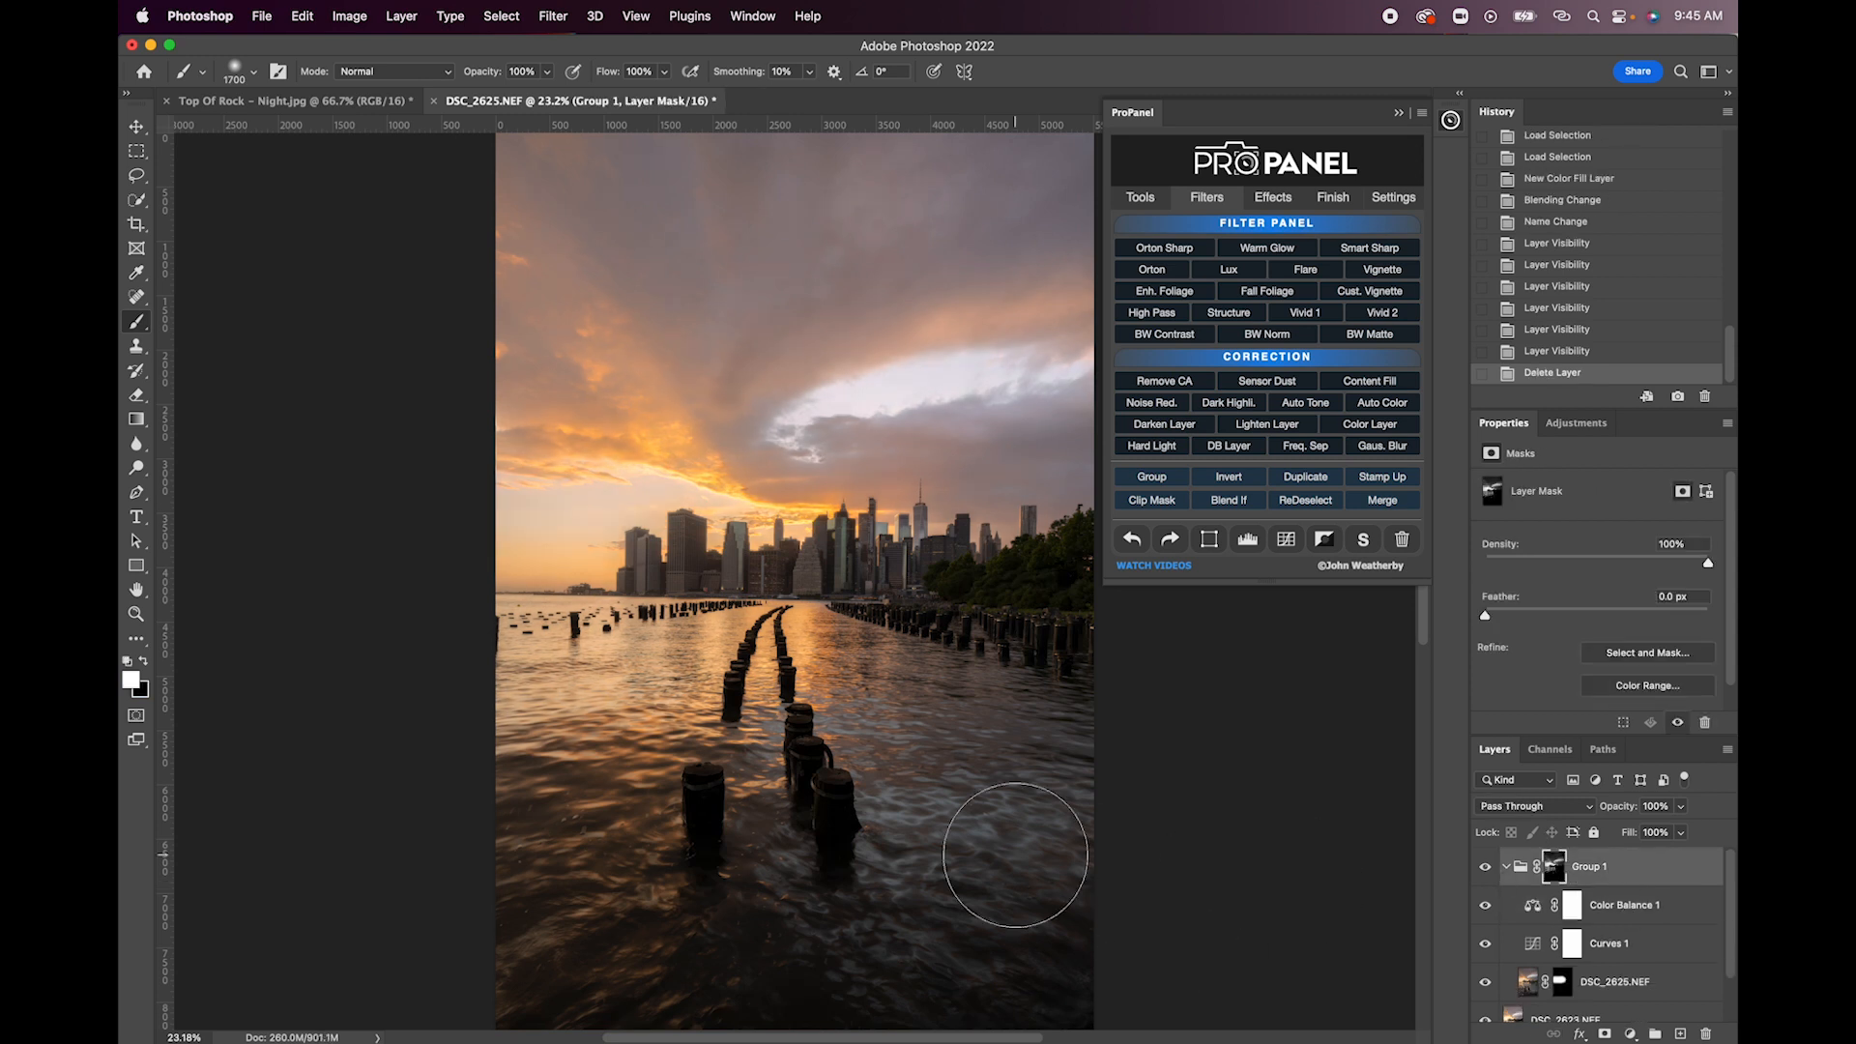
click(1573, 905)
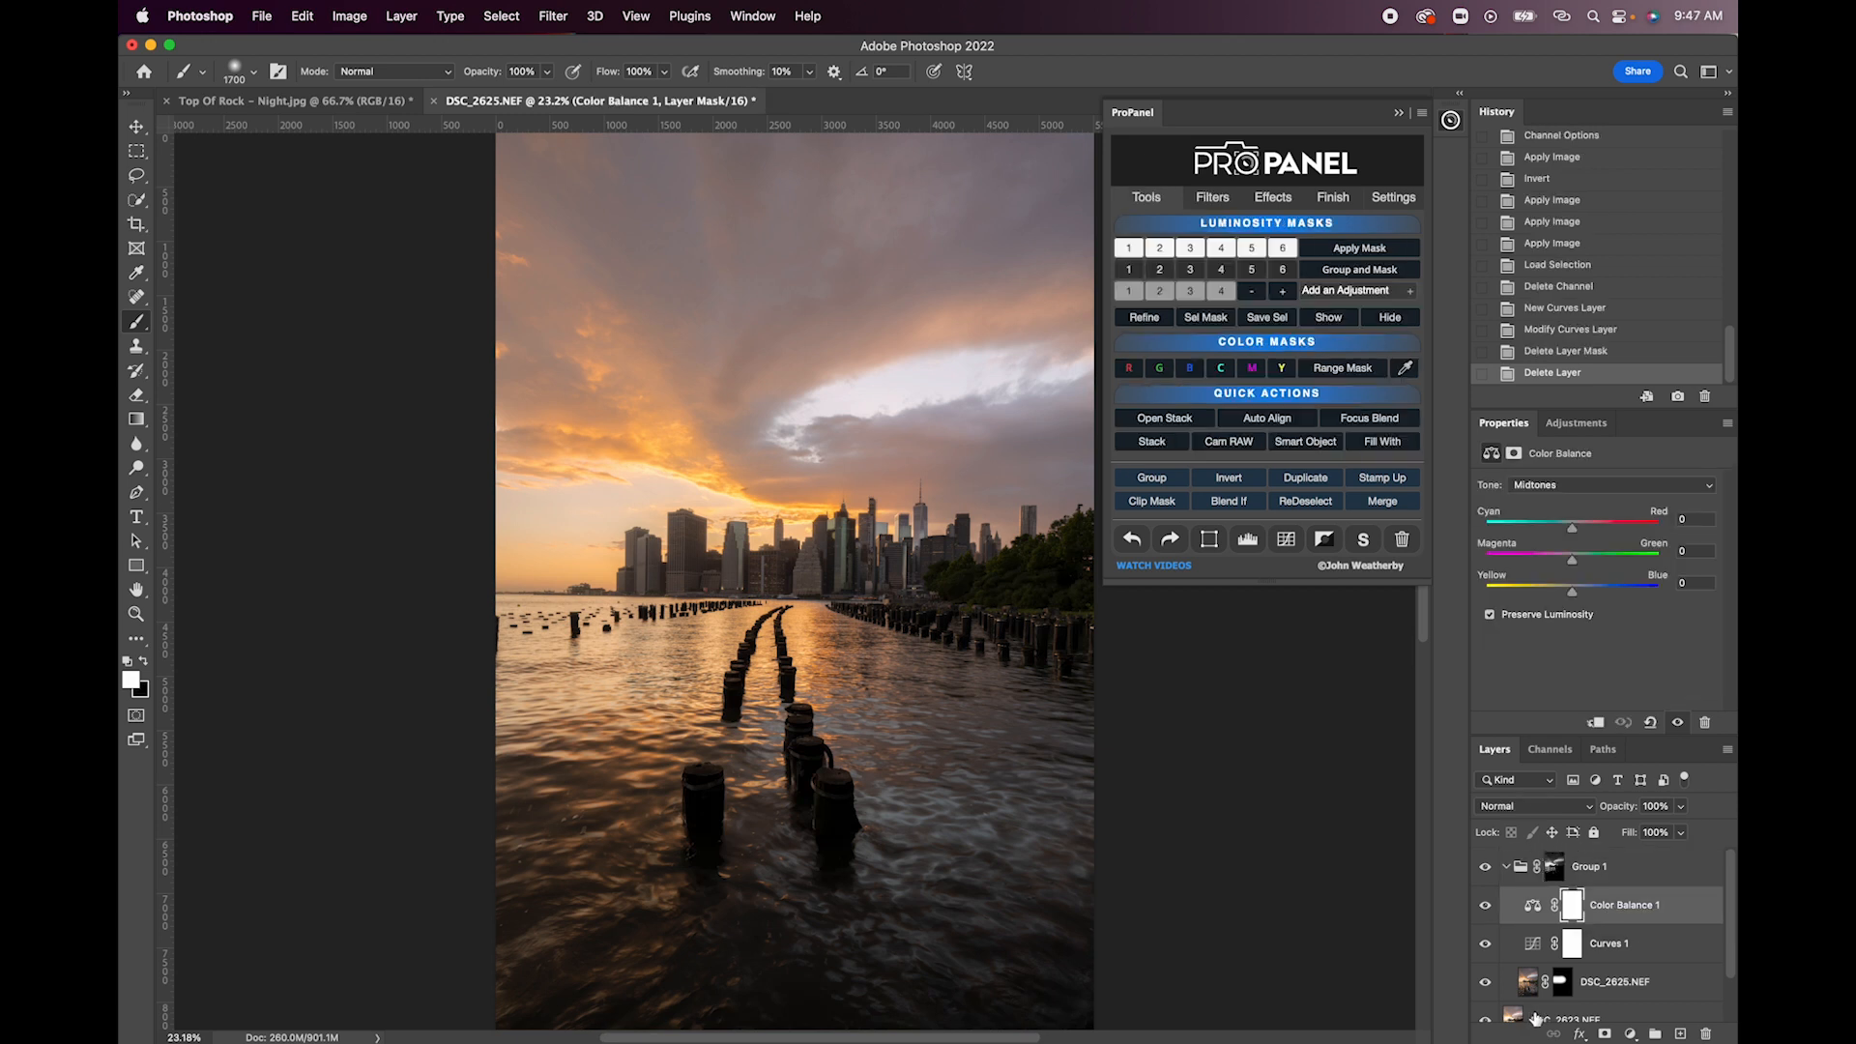
- Create a Darks 4 luminosity mask from the DSC_2623.NEF layer and apply it to a new group above that layer
click(1536, 1017)
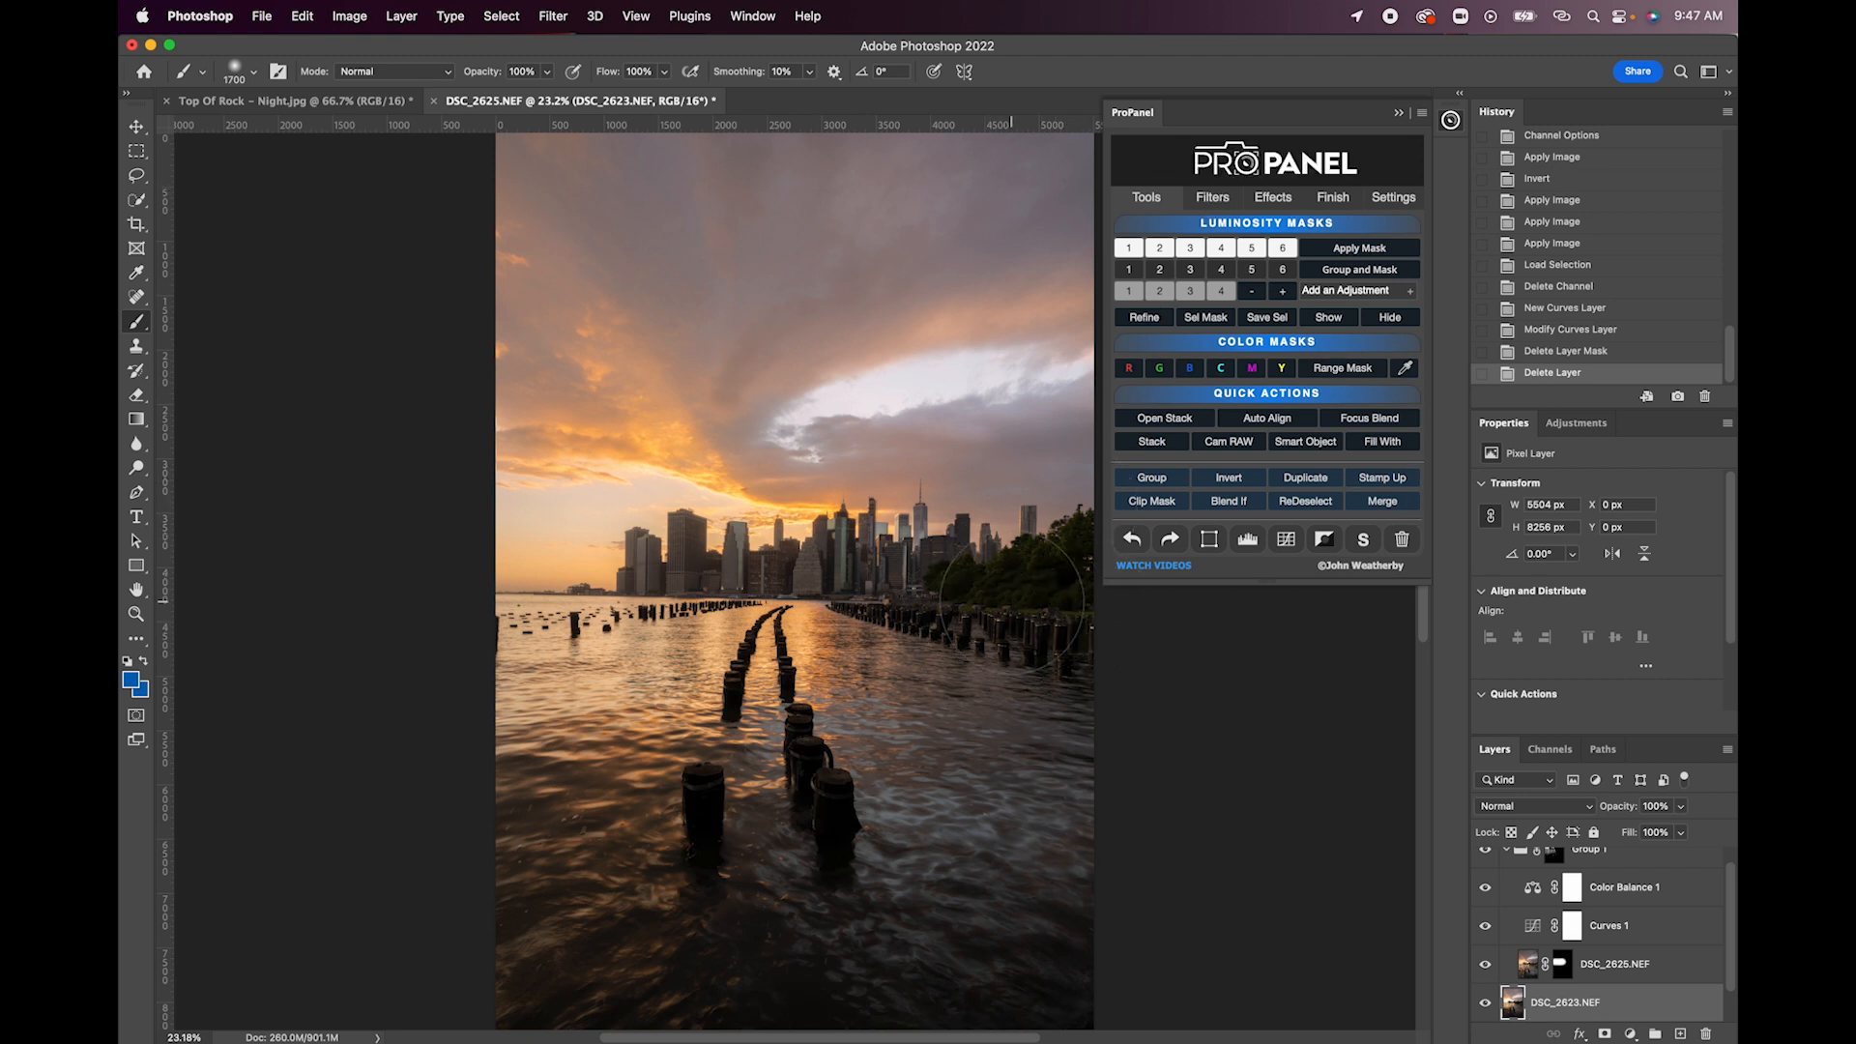
click(1226, 270)
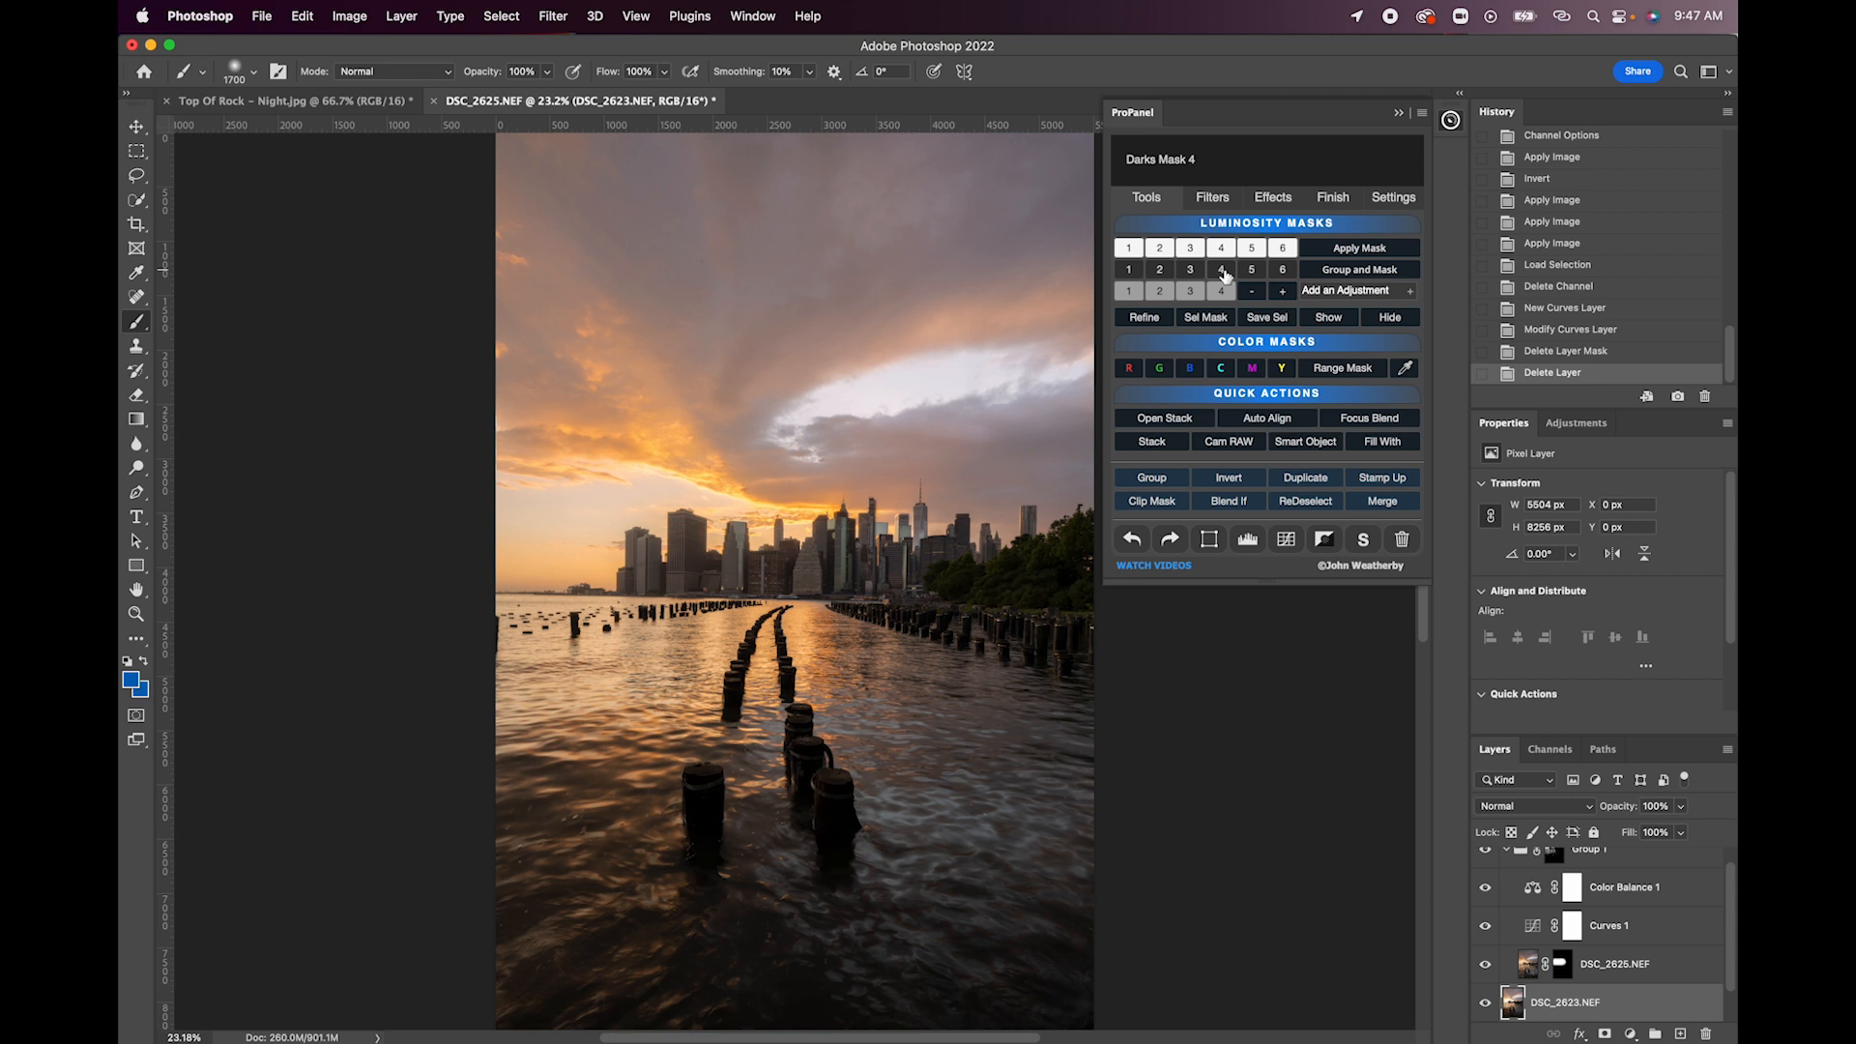
click(1222, 271)
click(1346, 274)
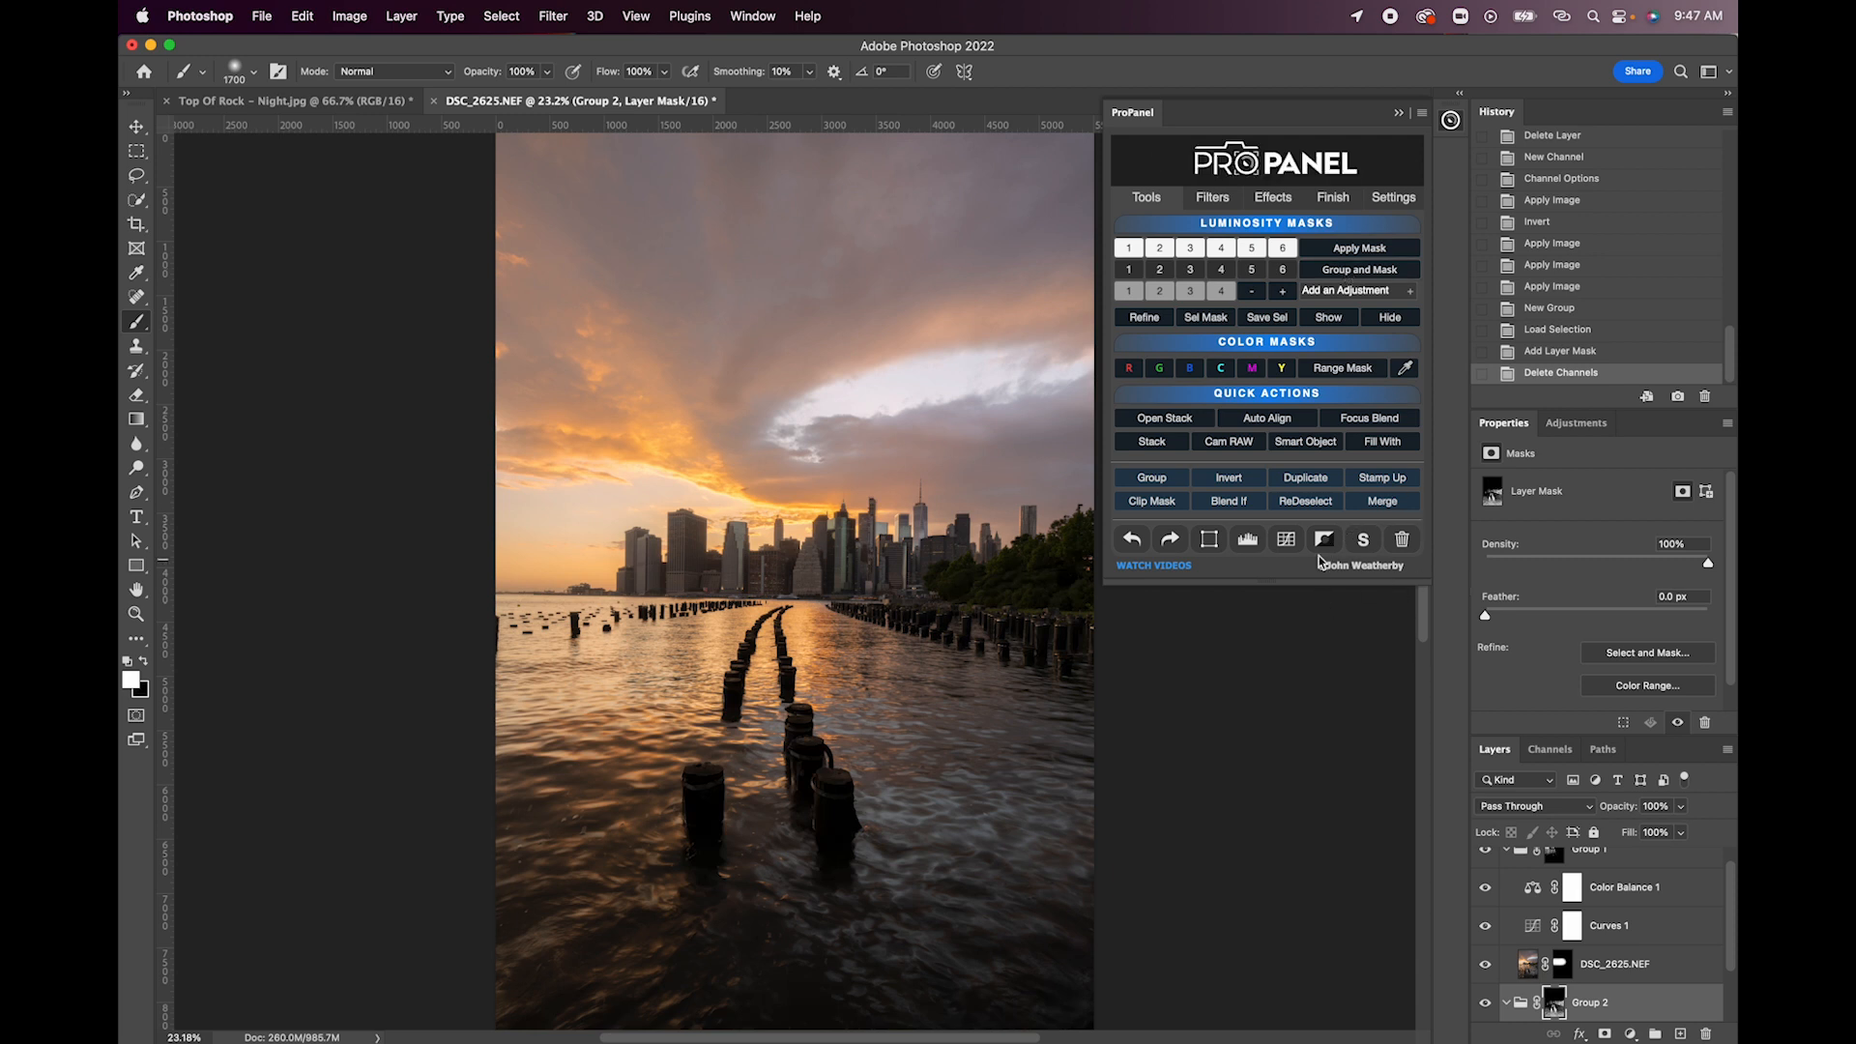
- Add a Curves adjustment inside Group 2 and raise the lower midtones to brighten the dark areas
click(1287, 545)
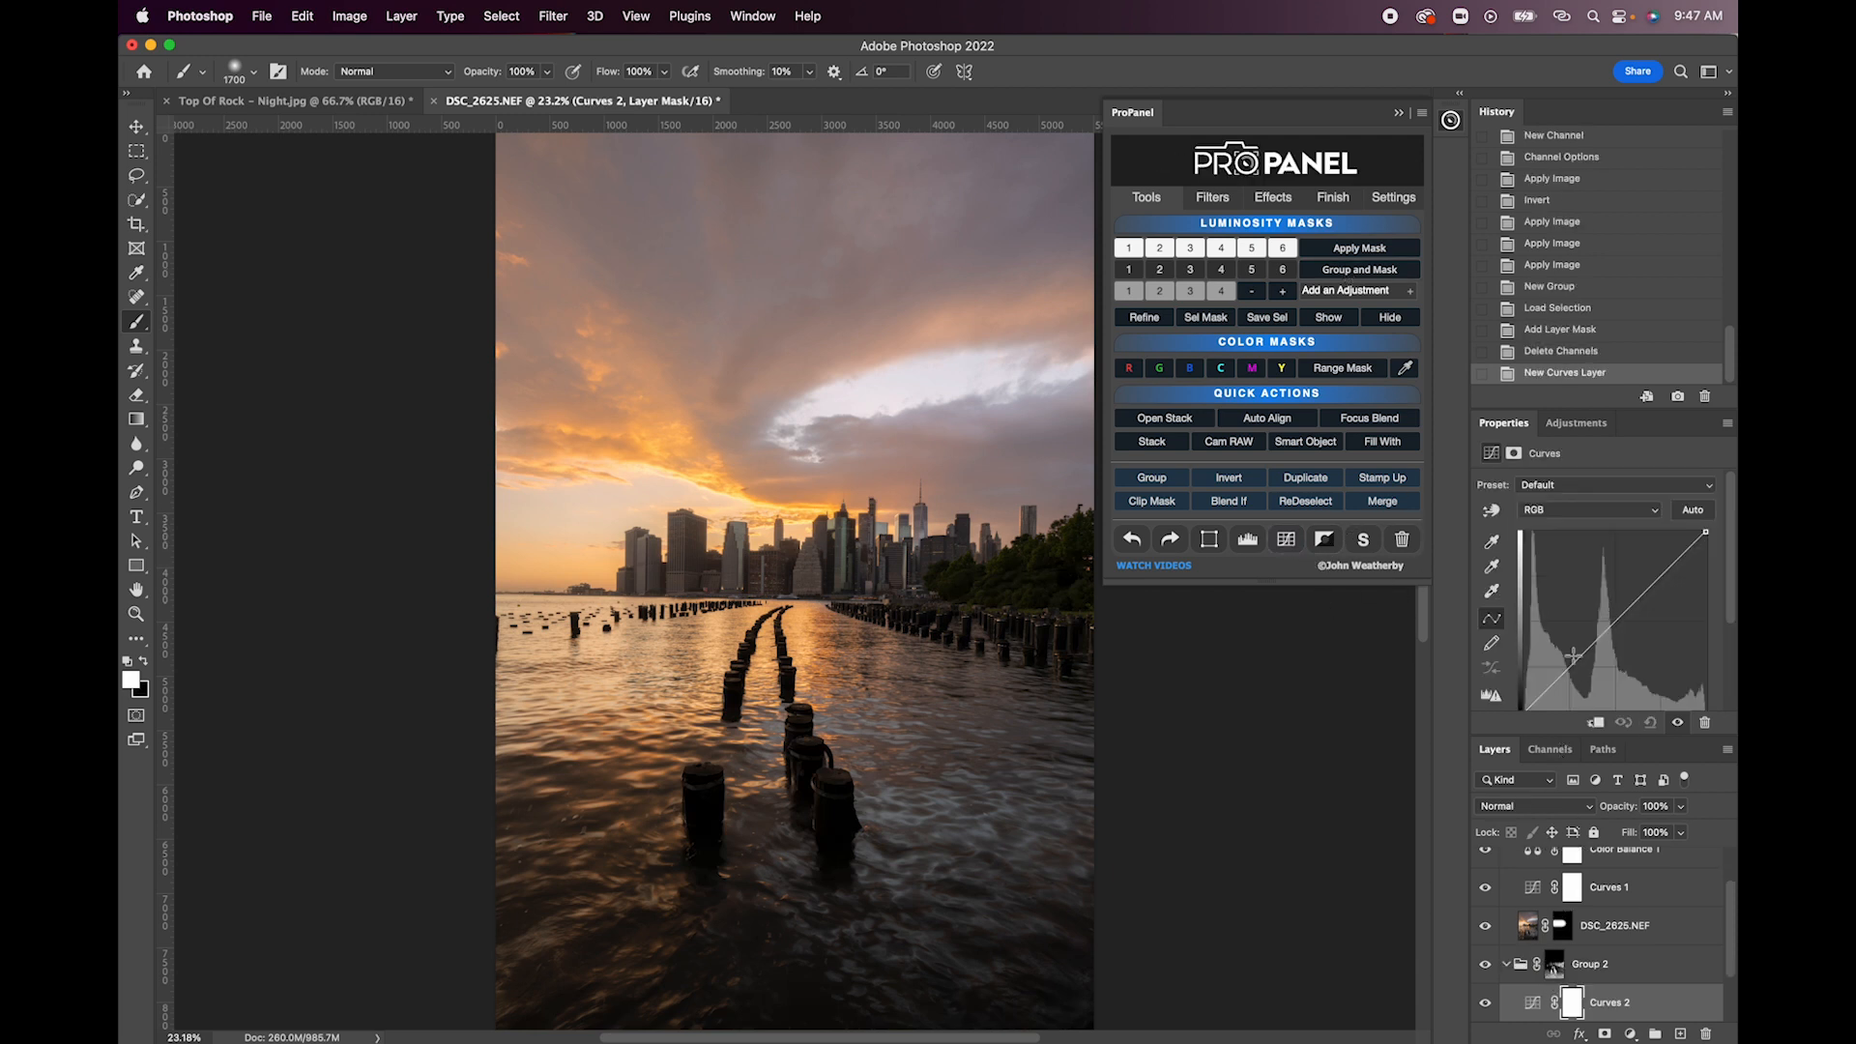
drag(1576, 658, 1555, 647)
- Preview the Group 2 darks mask and return to the image
click(1553, 968)
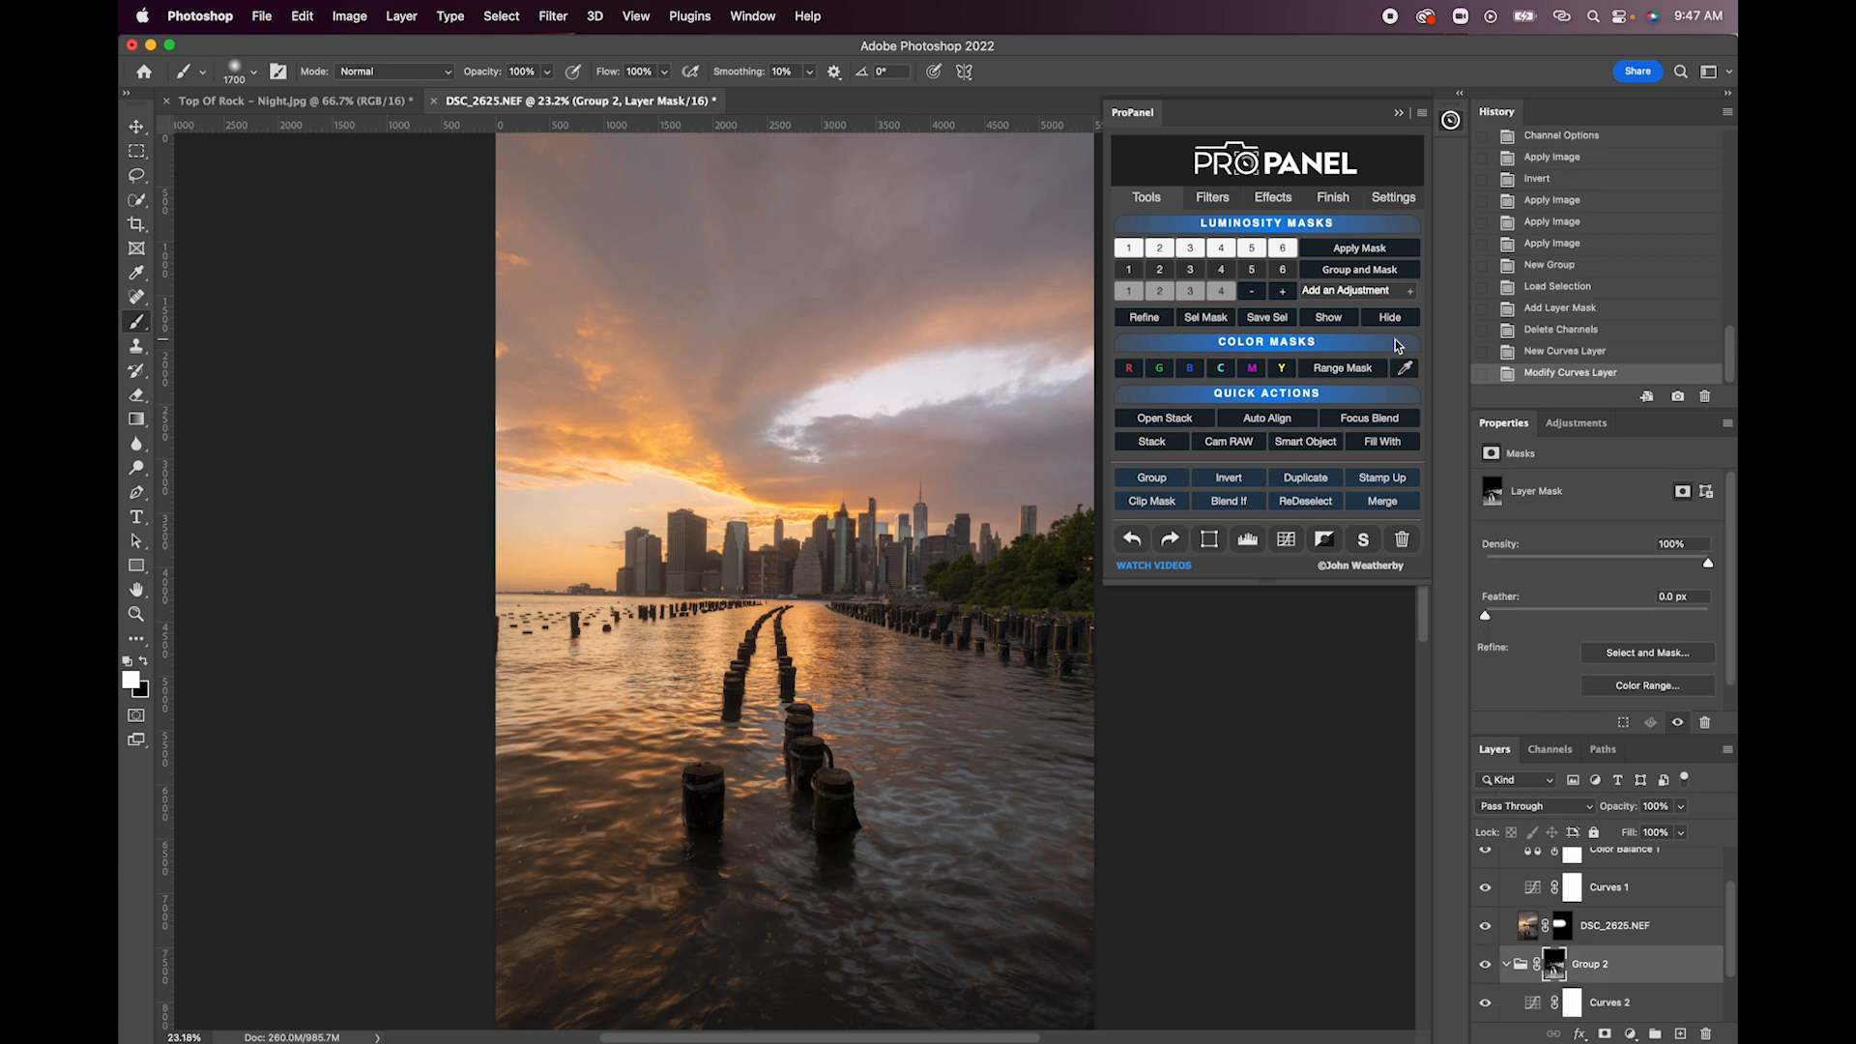
click(1346, 320)
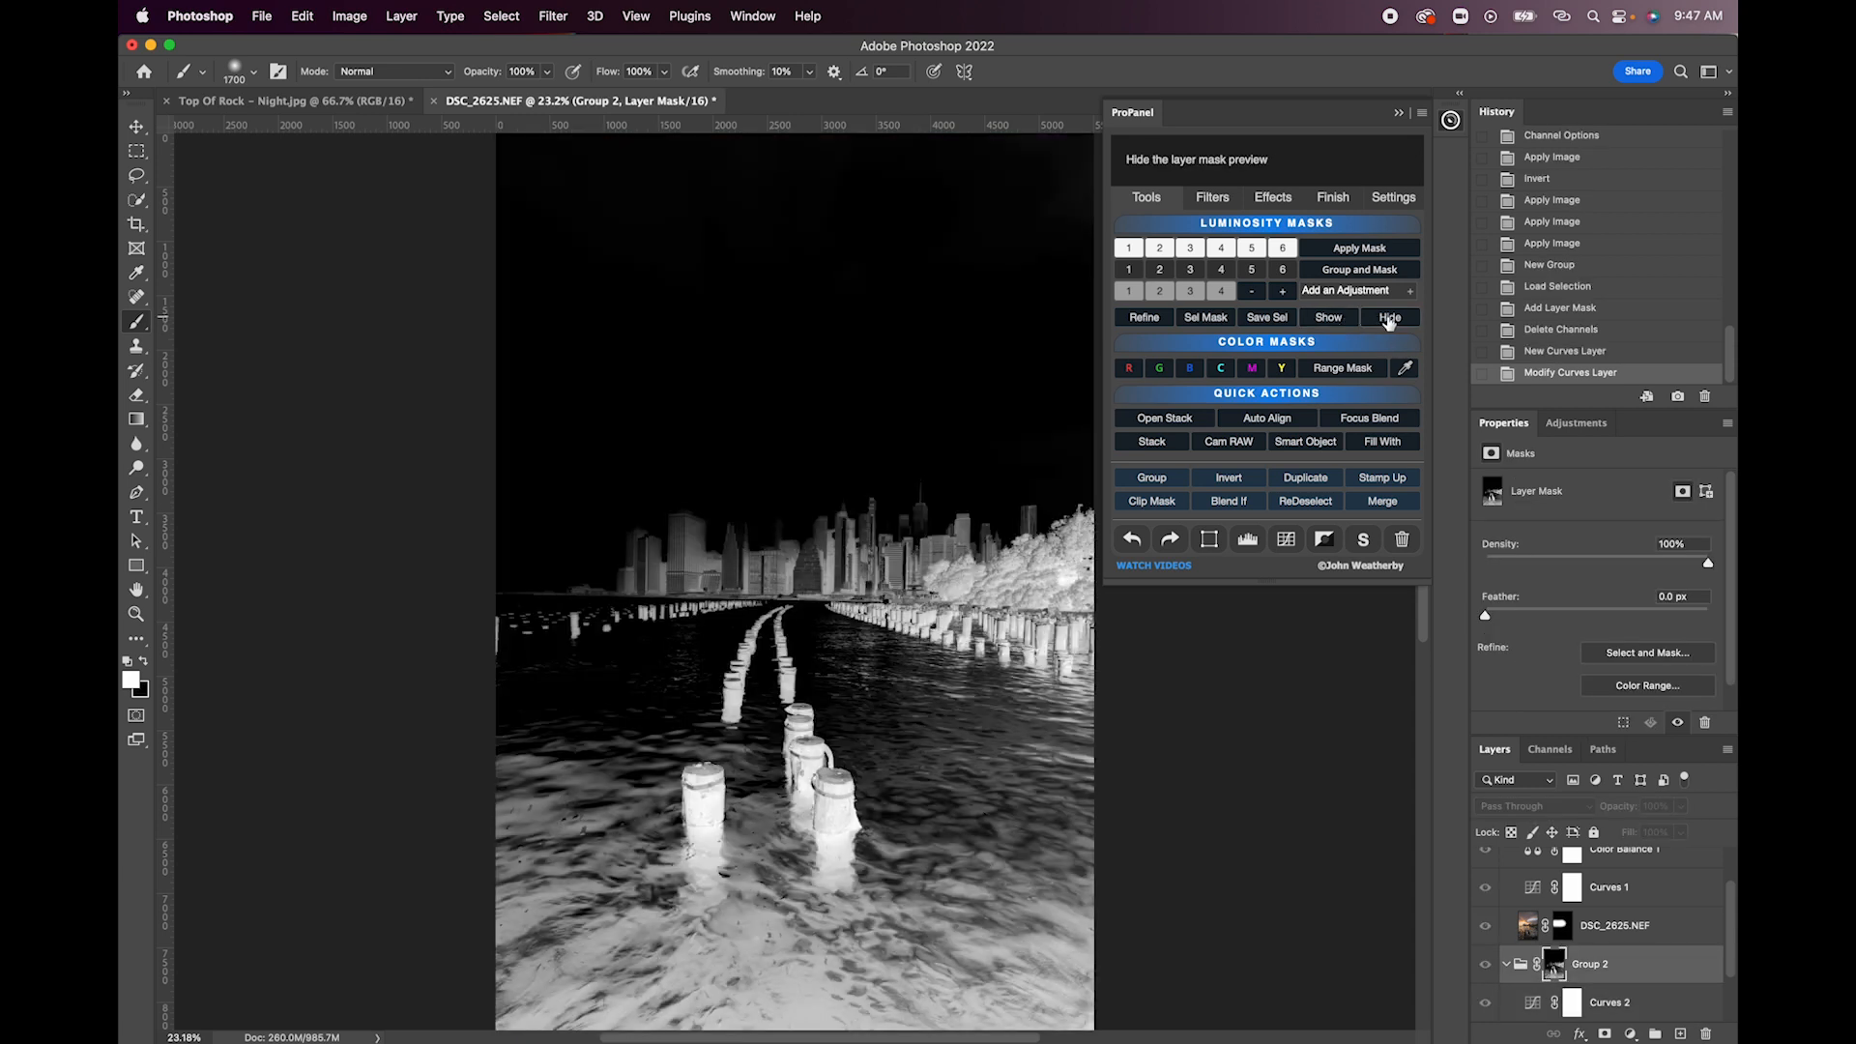
click(1390, 317)
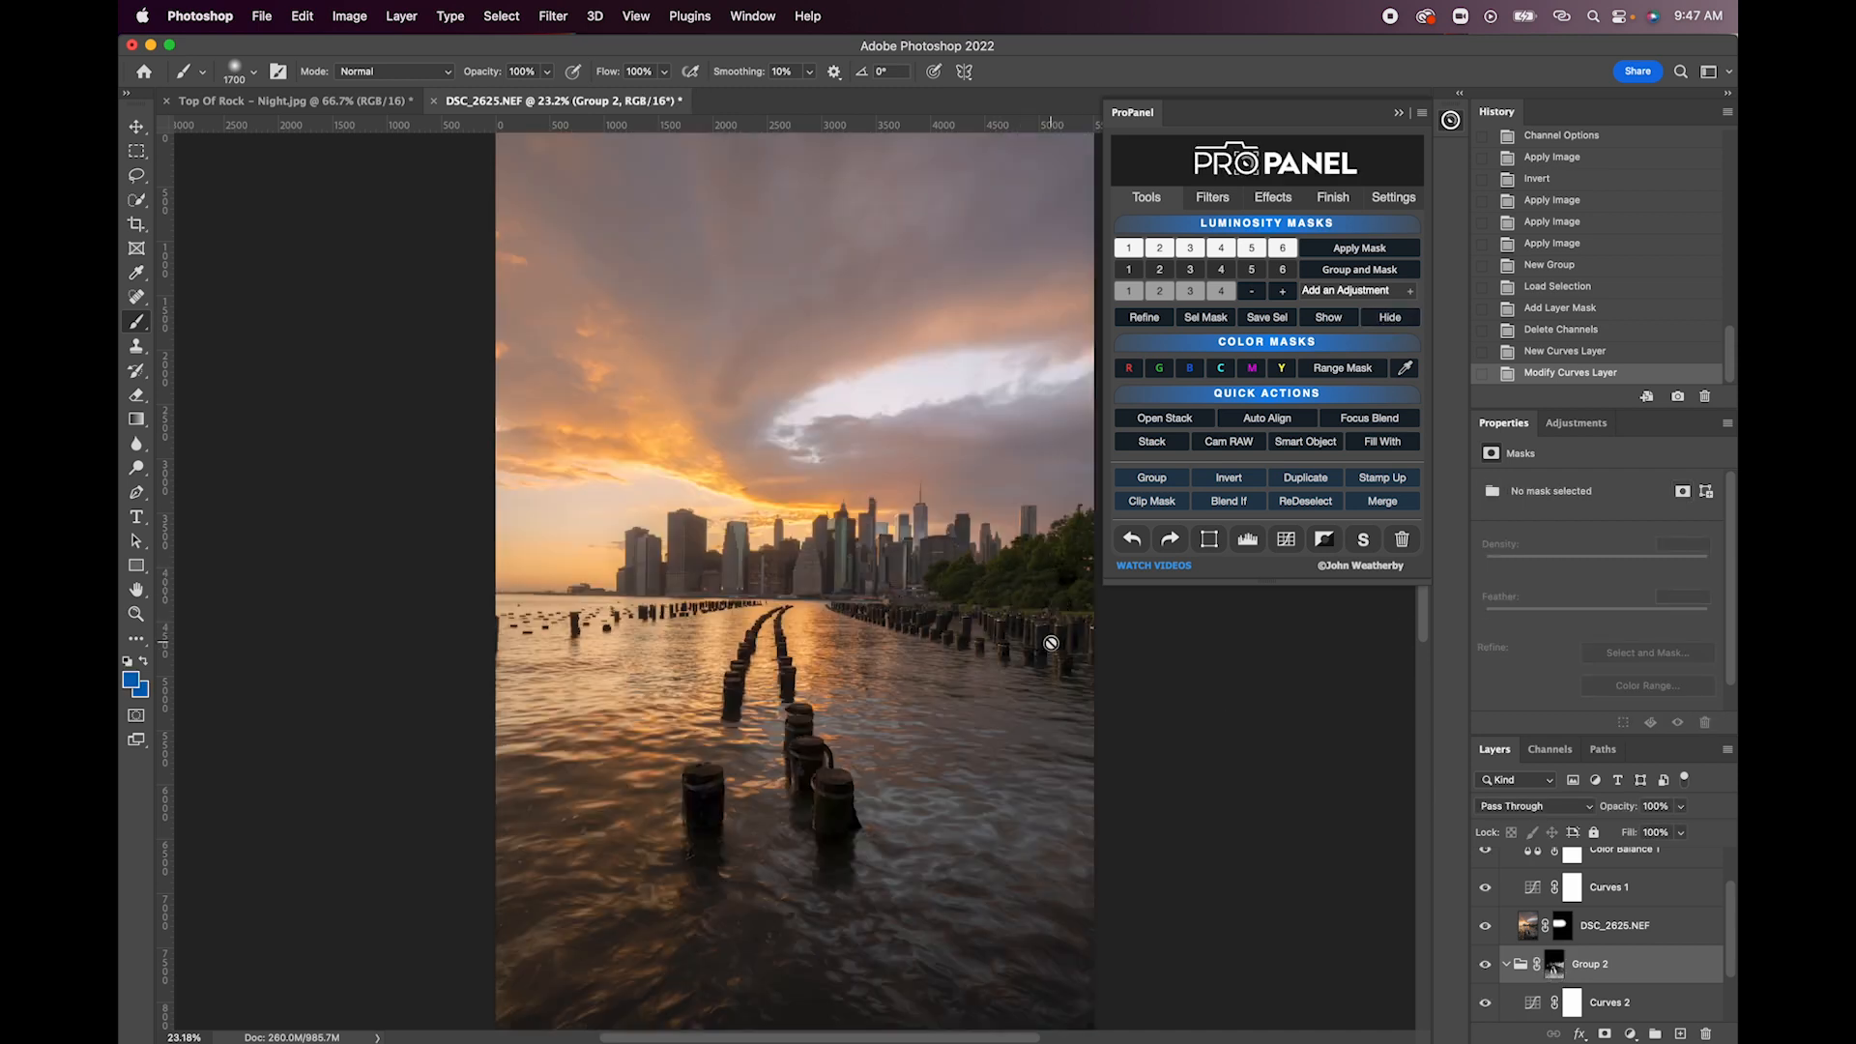
- Invert the Curves 2 layer mask inside Group 2 to black
scroll(1051, 642, right, 3)
click(1572, 1006)
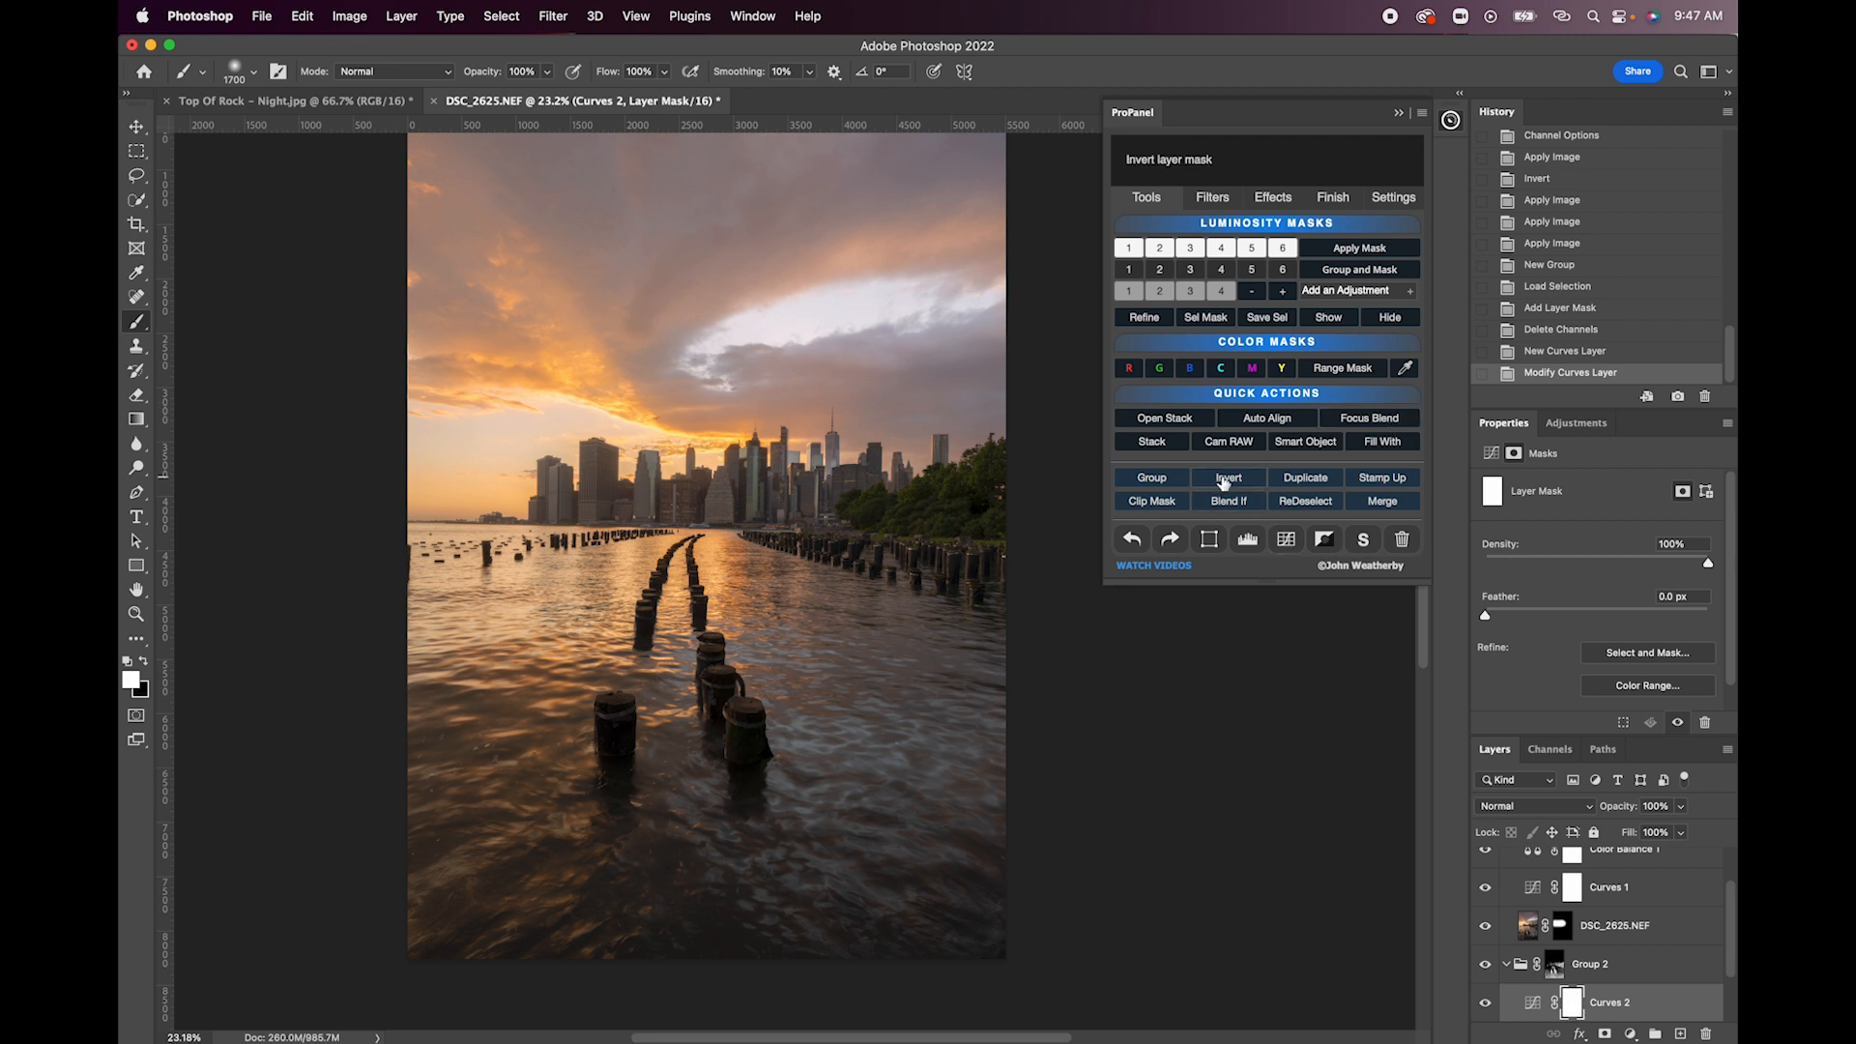
click(1228, 479)
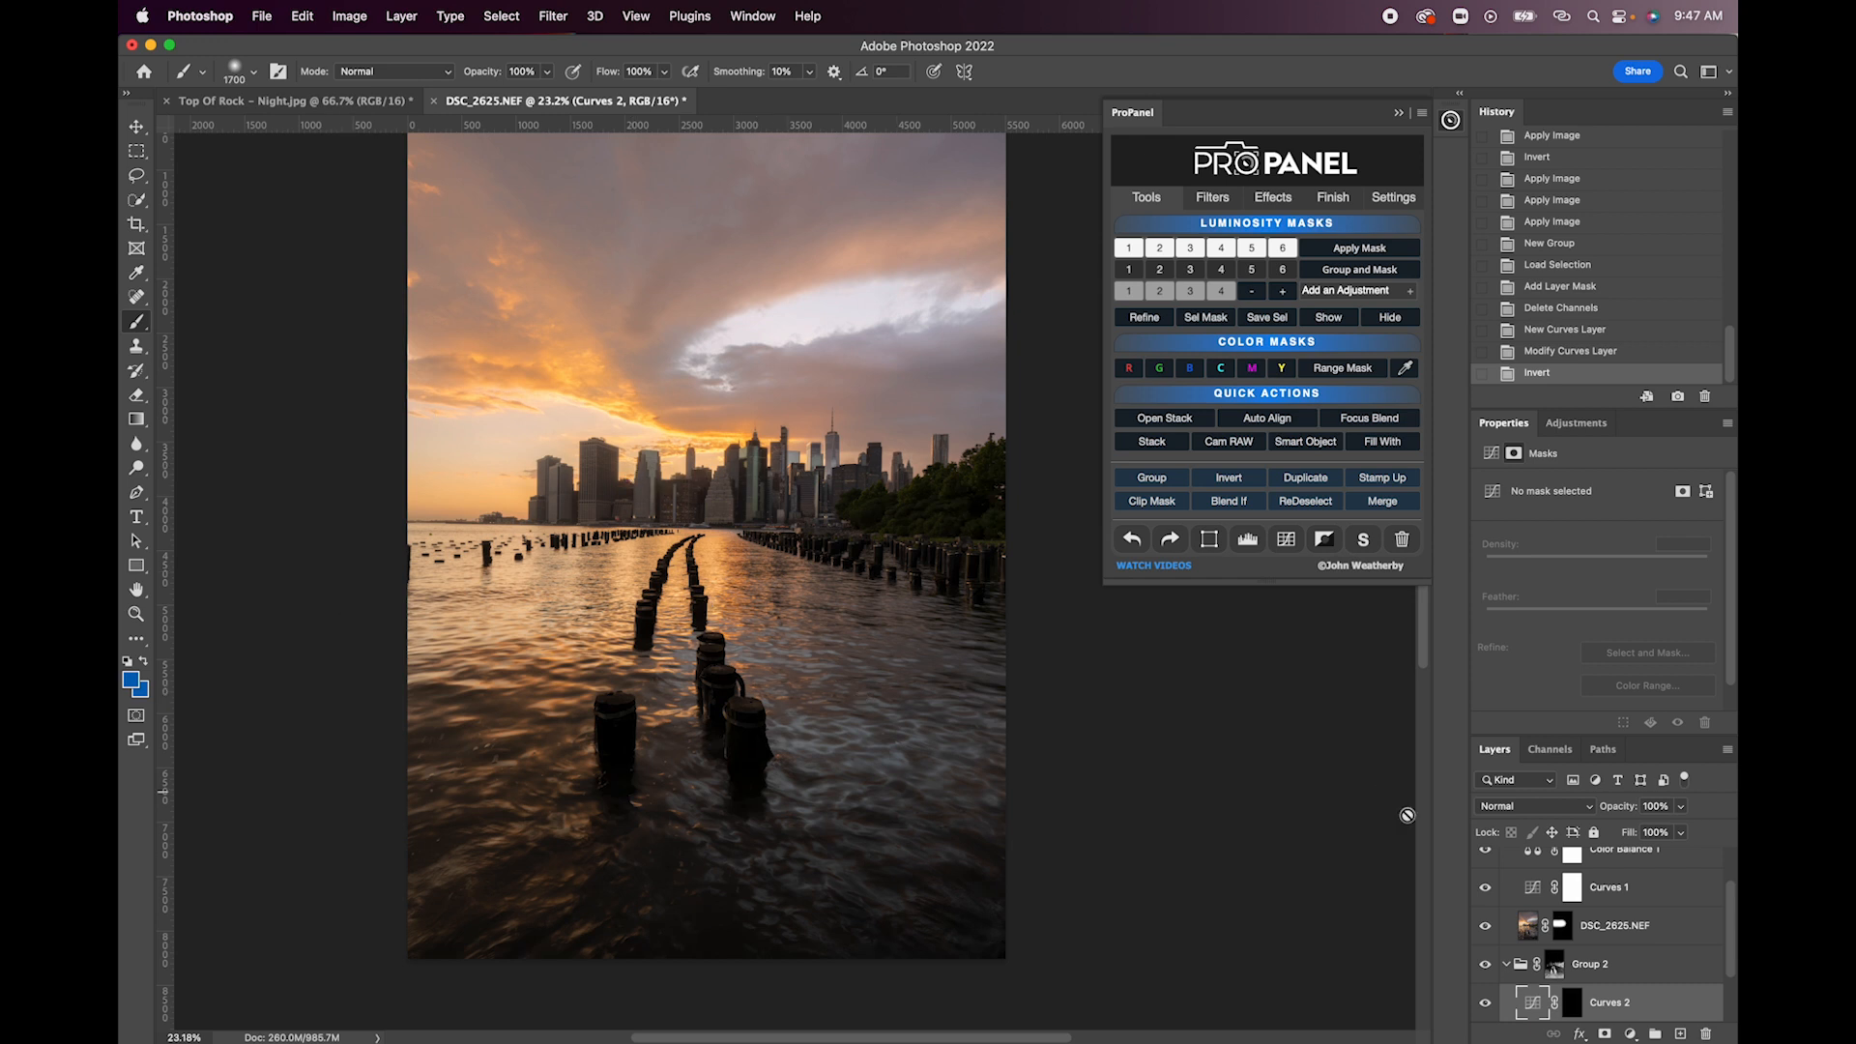
- Try brushing white over the trees on the Curves 2 layer mask and undo the stroke
click(1570, 1004)
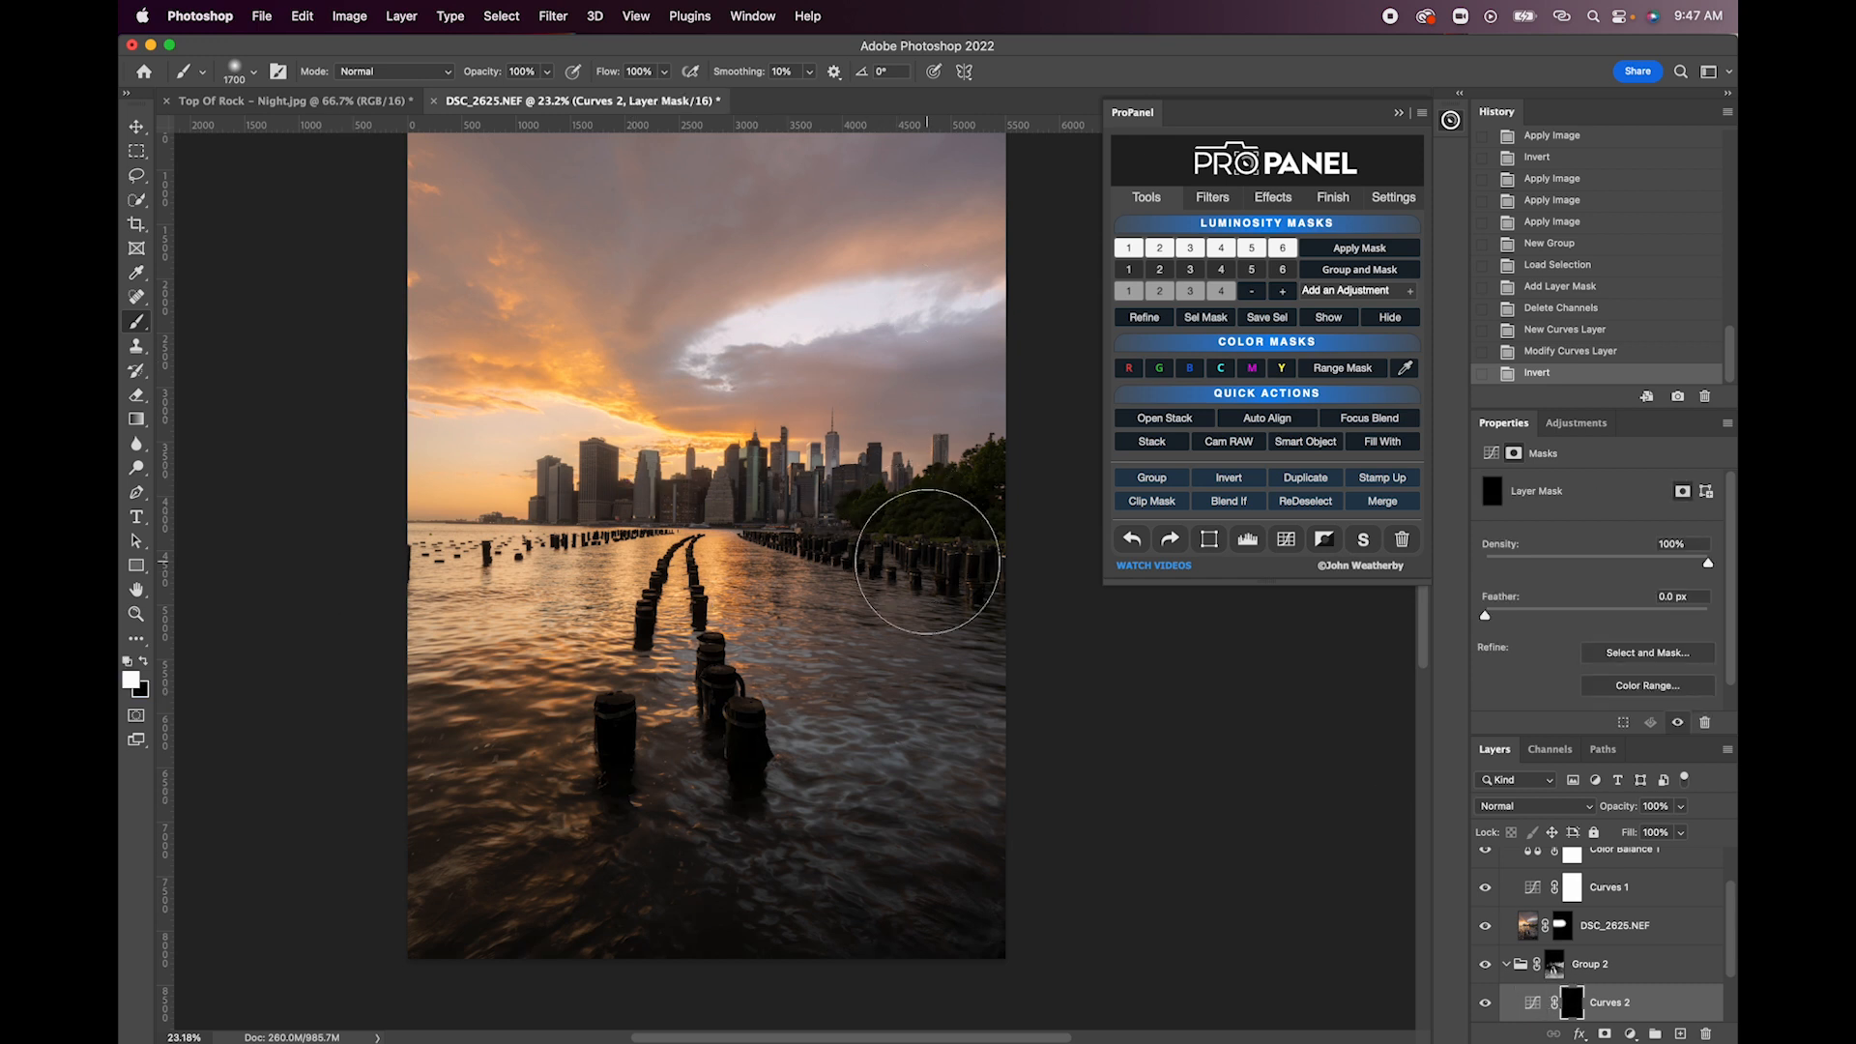
key(bracketright)
key(bracketright)
drag(927, 556, 1018, 523)
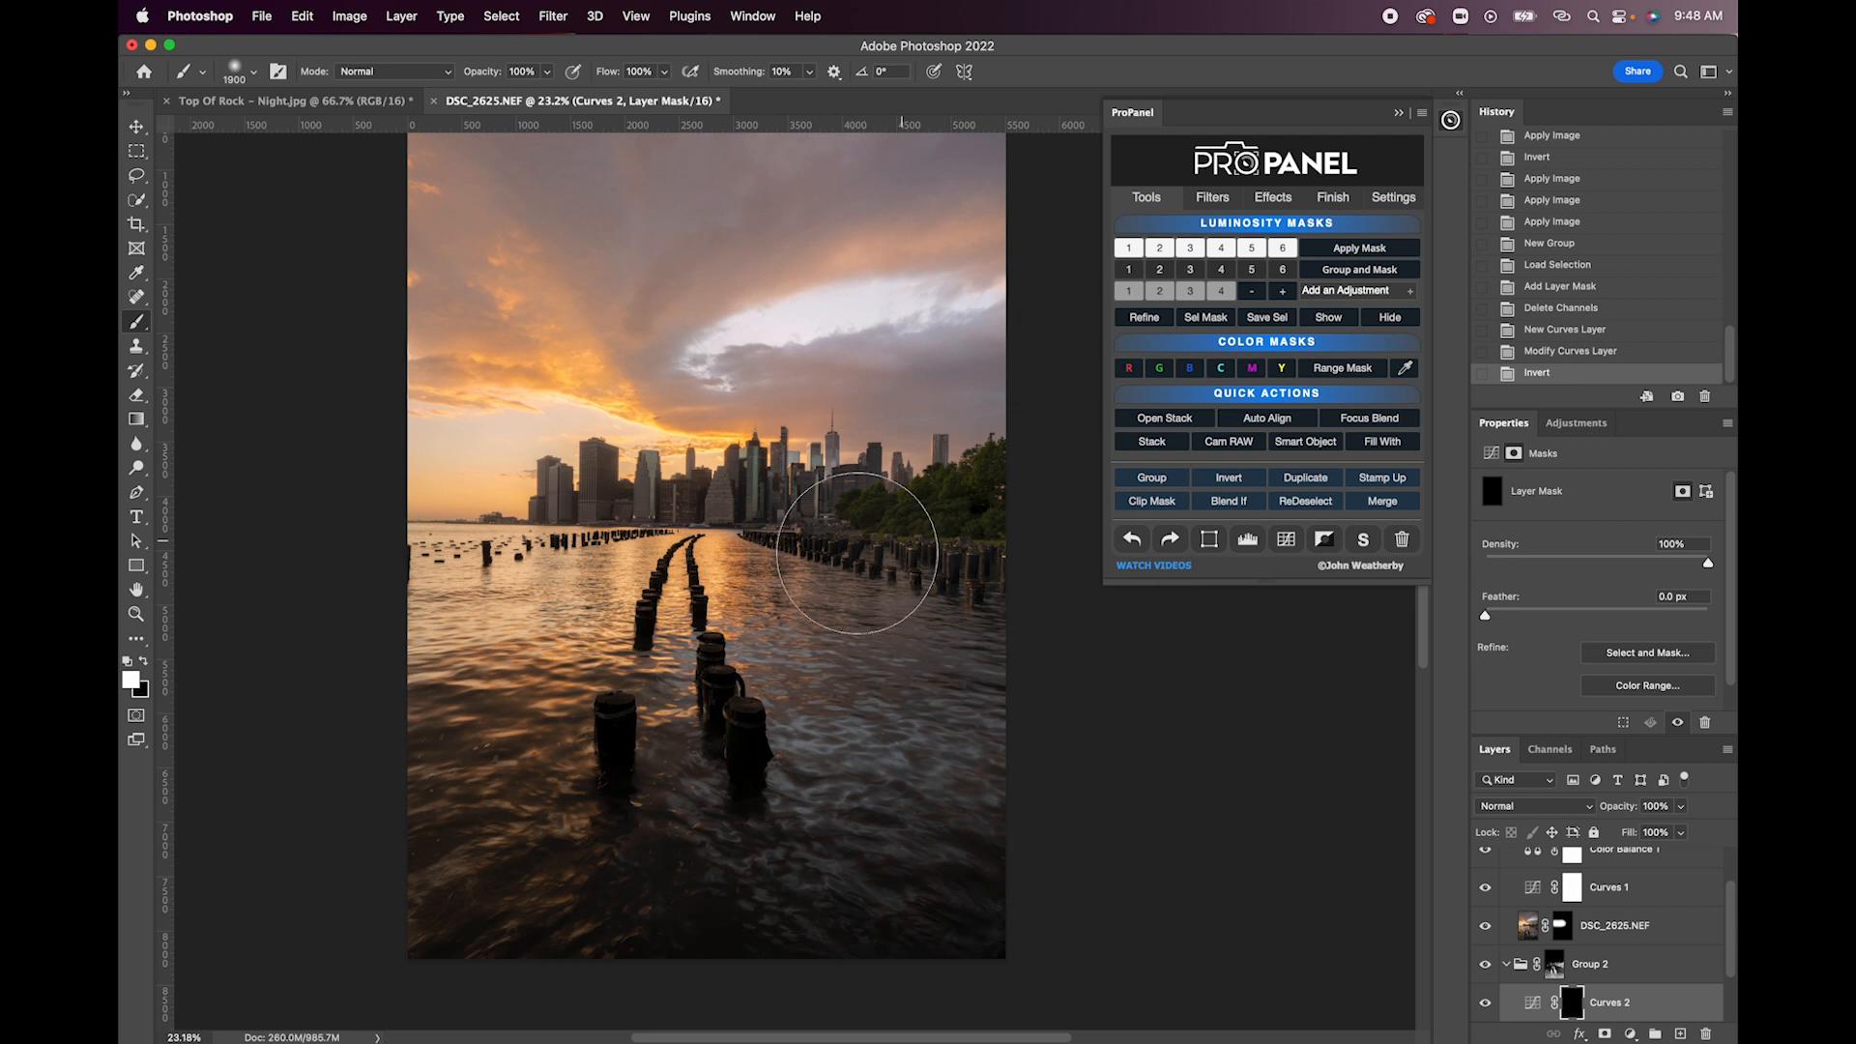
mouse_move(792, 582)
mouse_down()
mouse_move(951, 540)
mouse_move(1032, 548)
mouse_up()
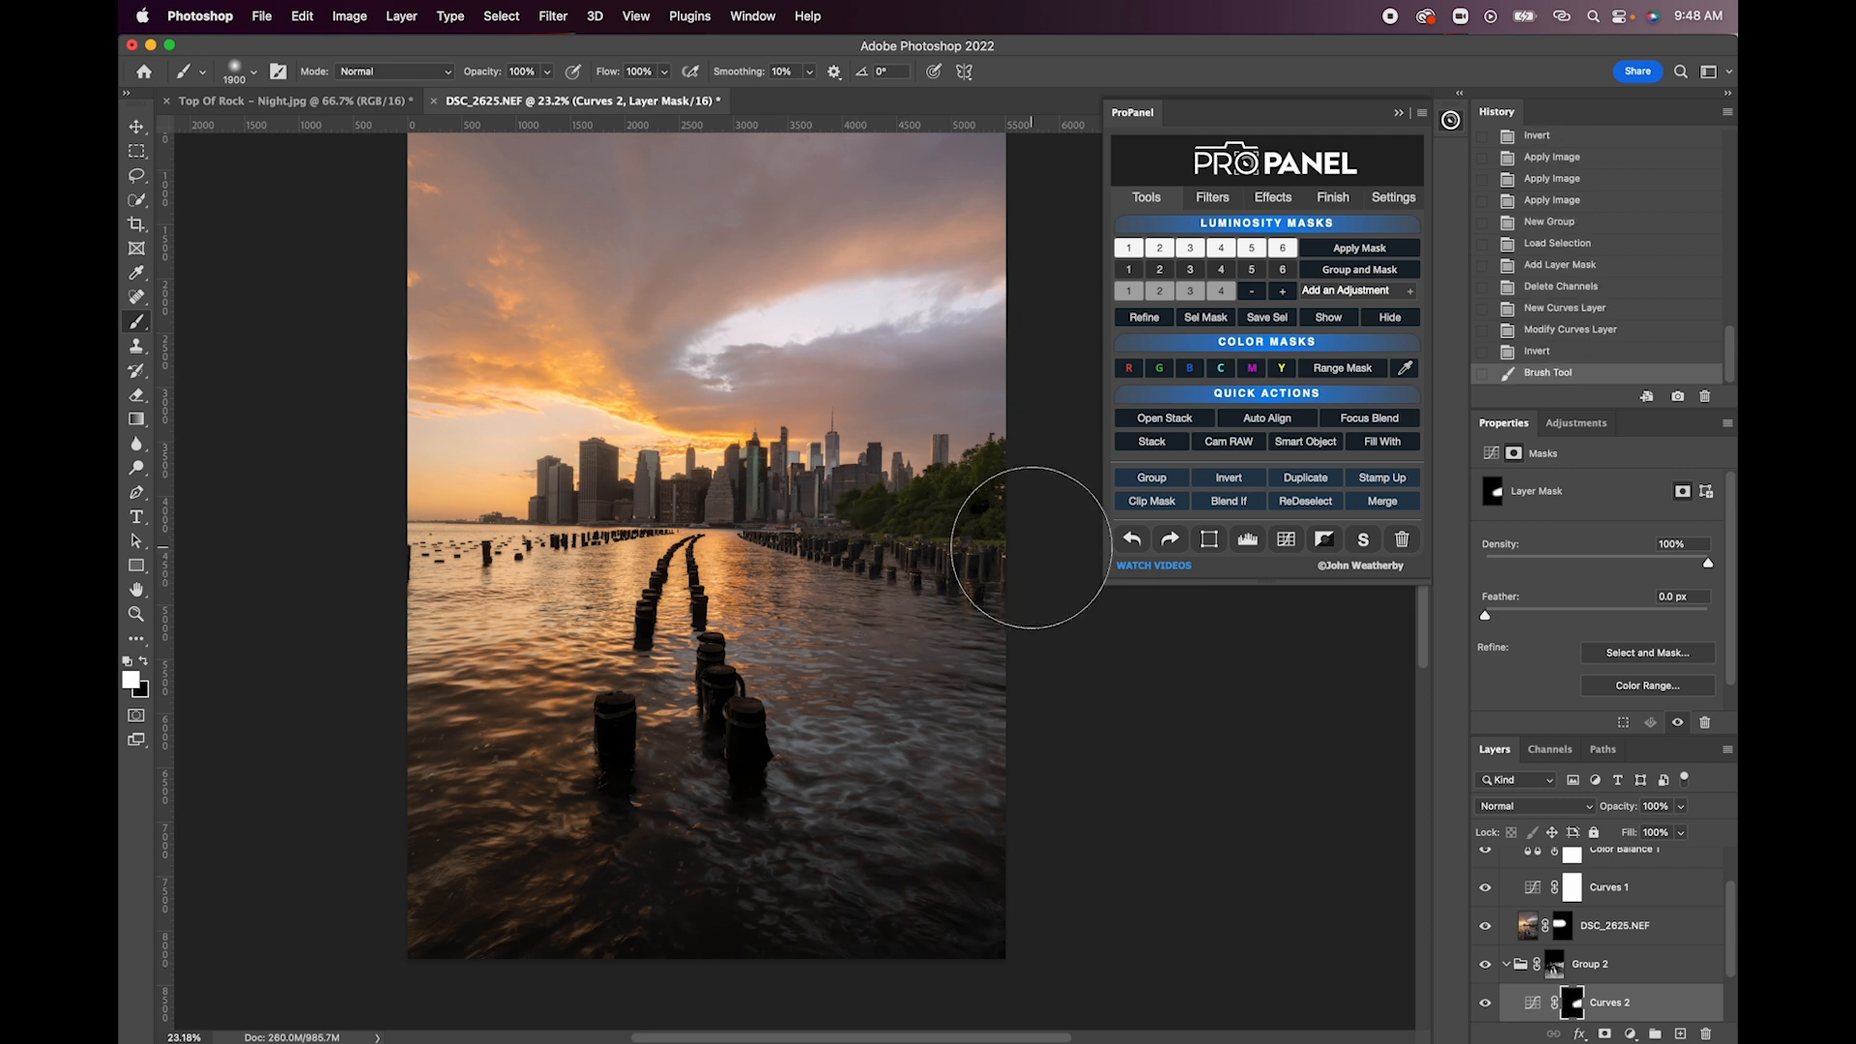
click(1129, 543)
- Set up the Gradient tool with the Foreground to Transparent preset and a radial shape
drag(136, 419, 222, 417)
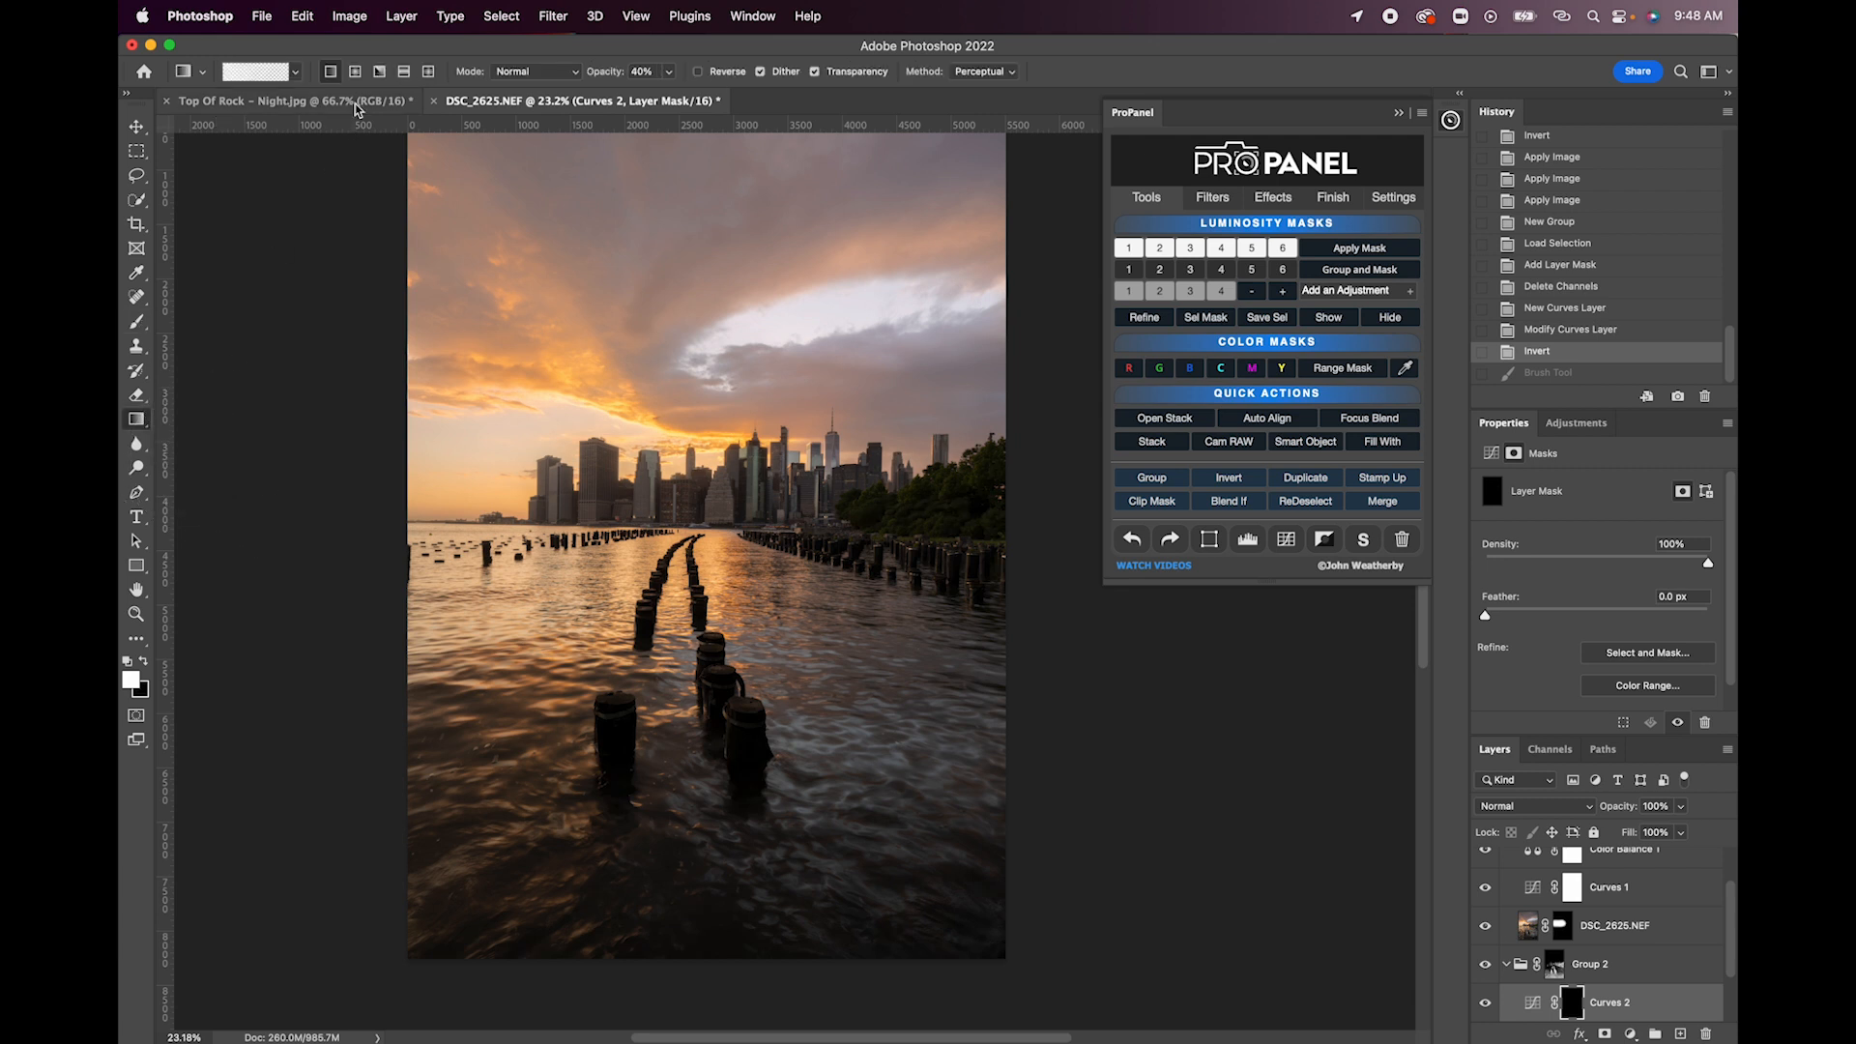
click(278, 77)
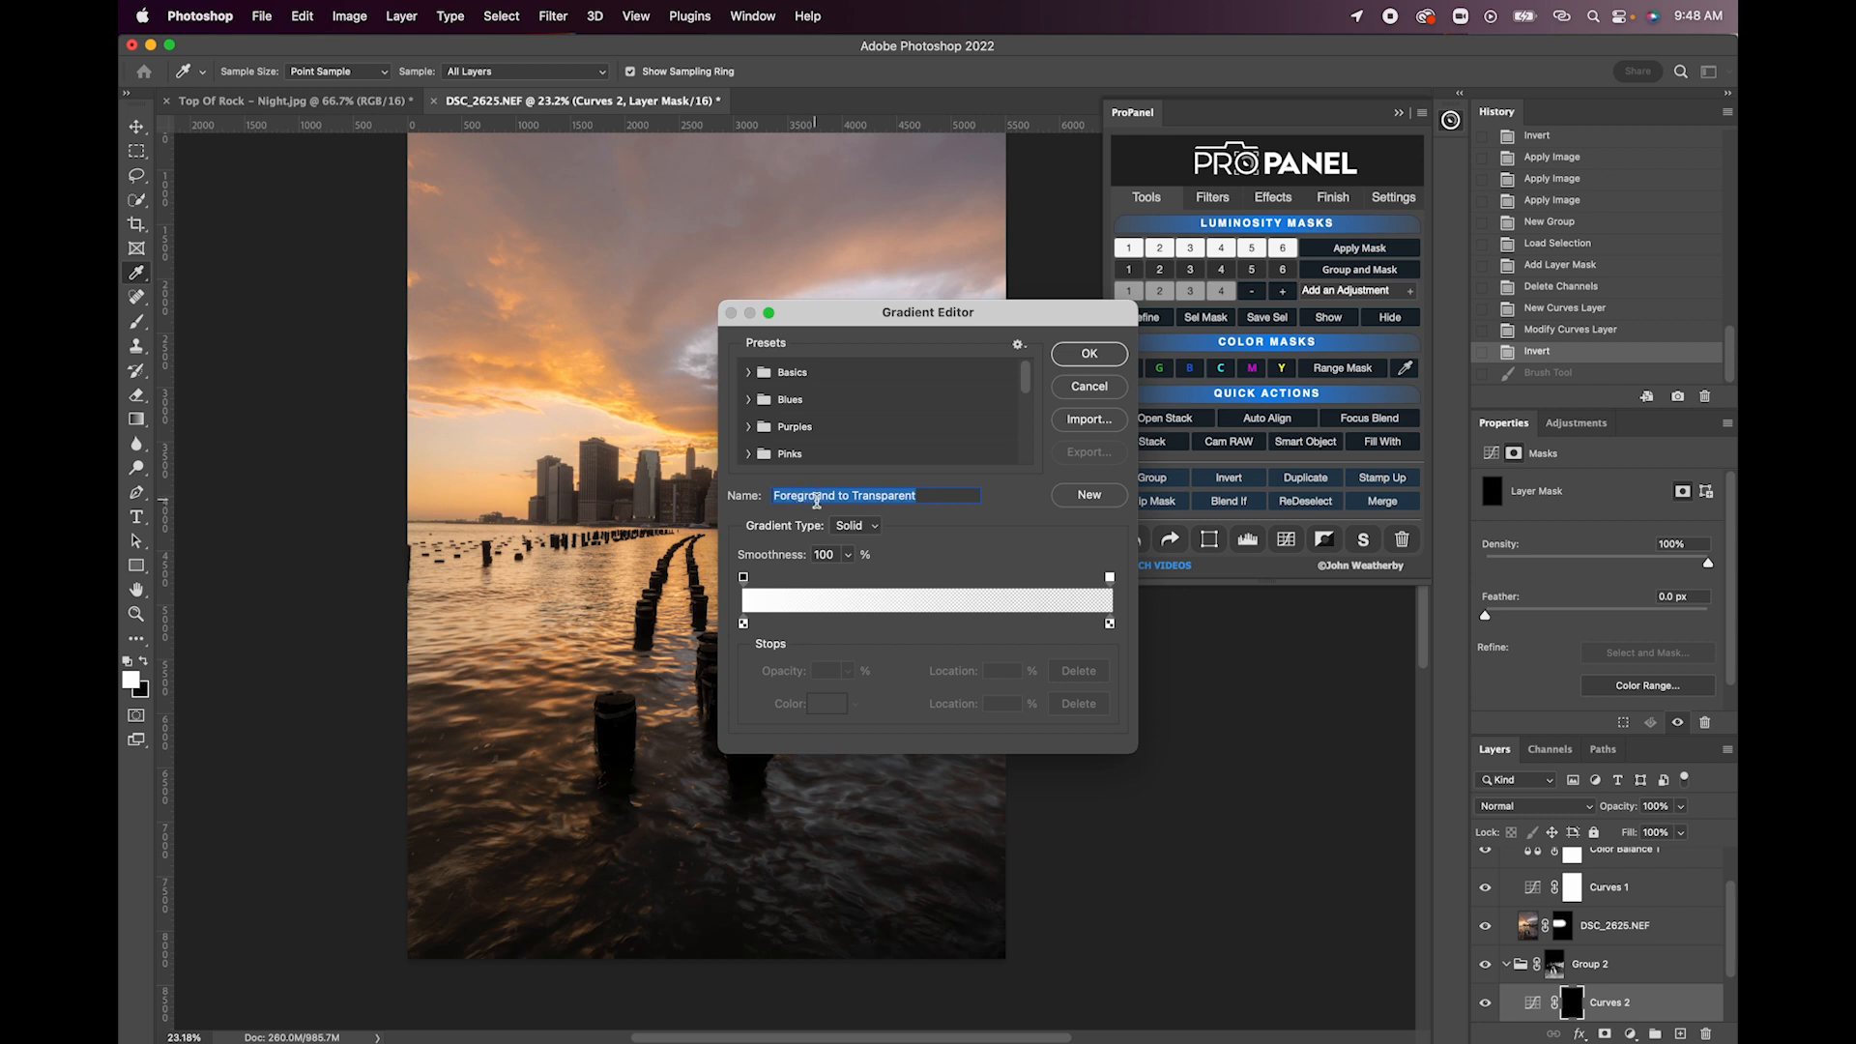
double_click(785, 375)
click(751, 380)
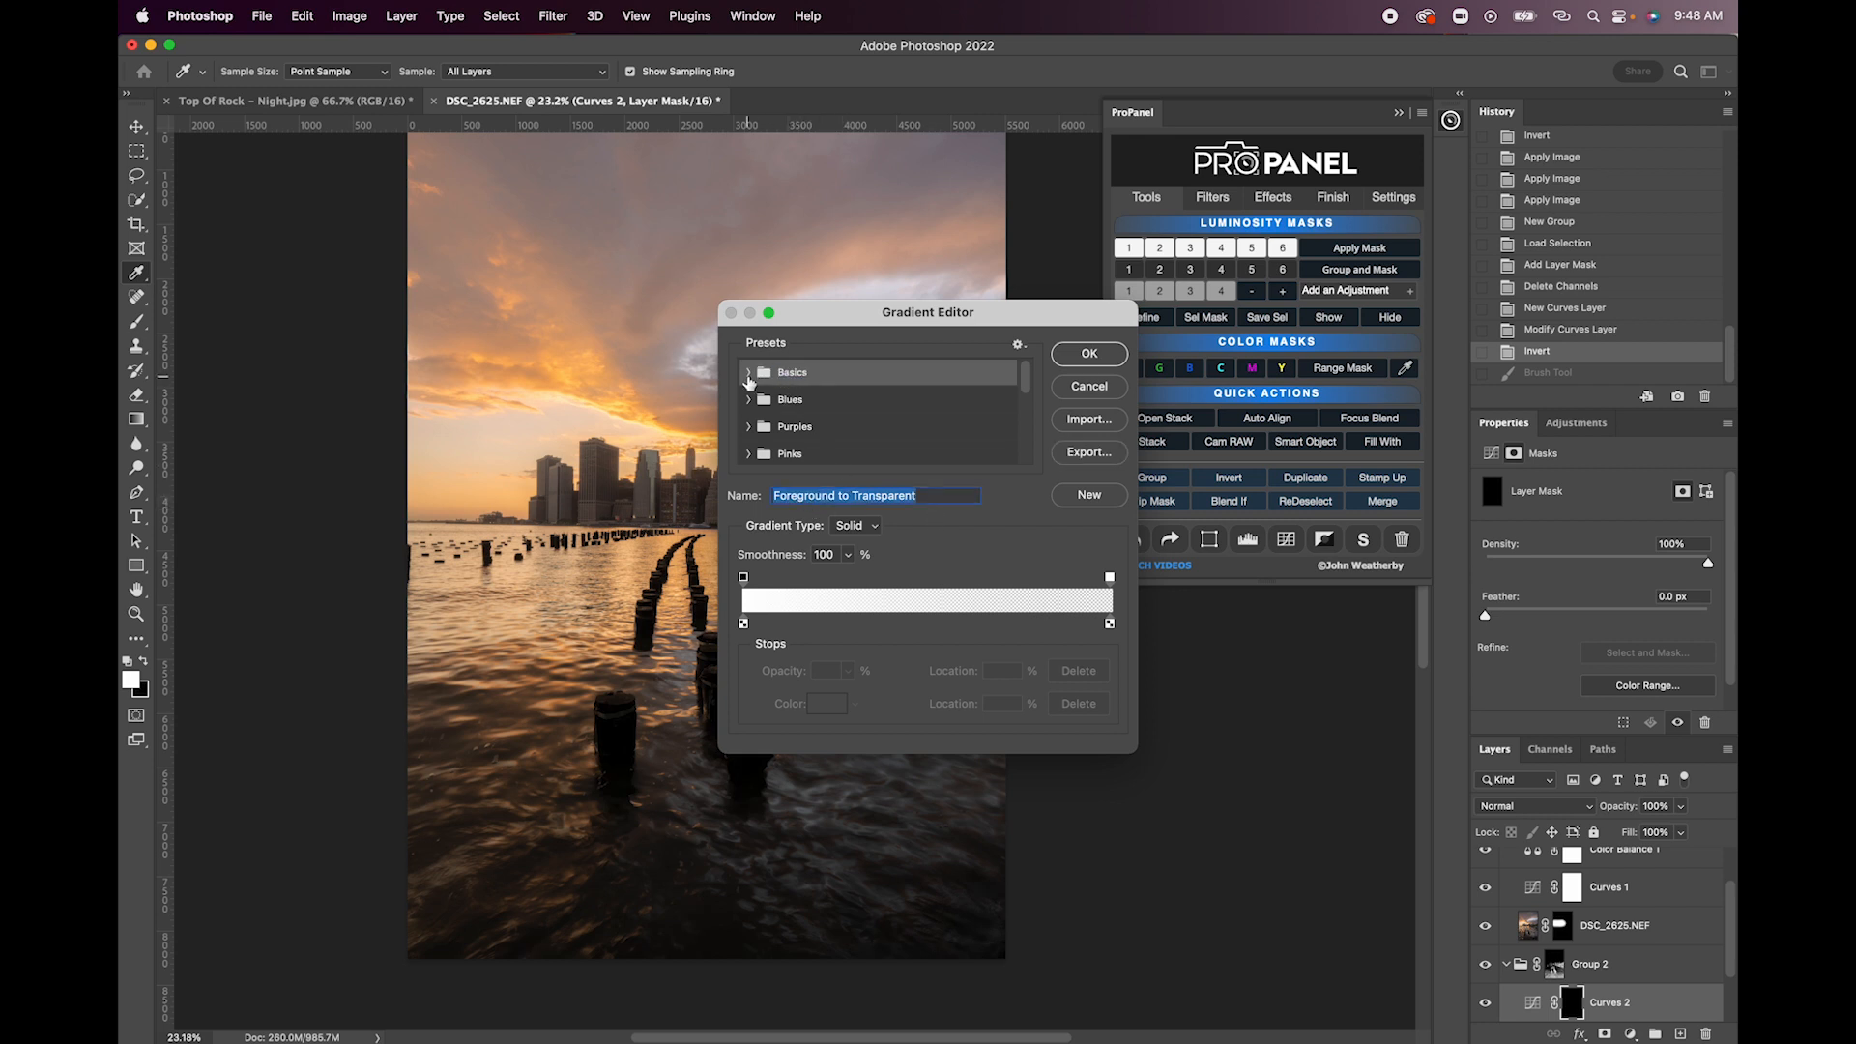
click(748, 373)
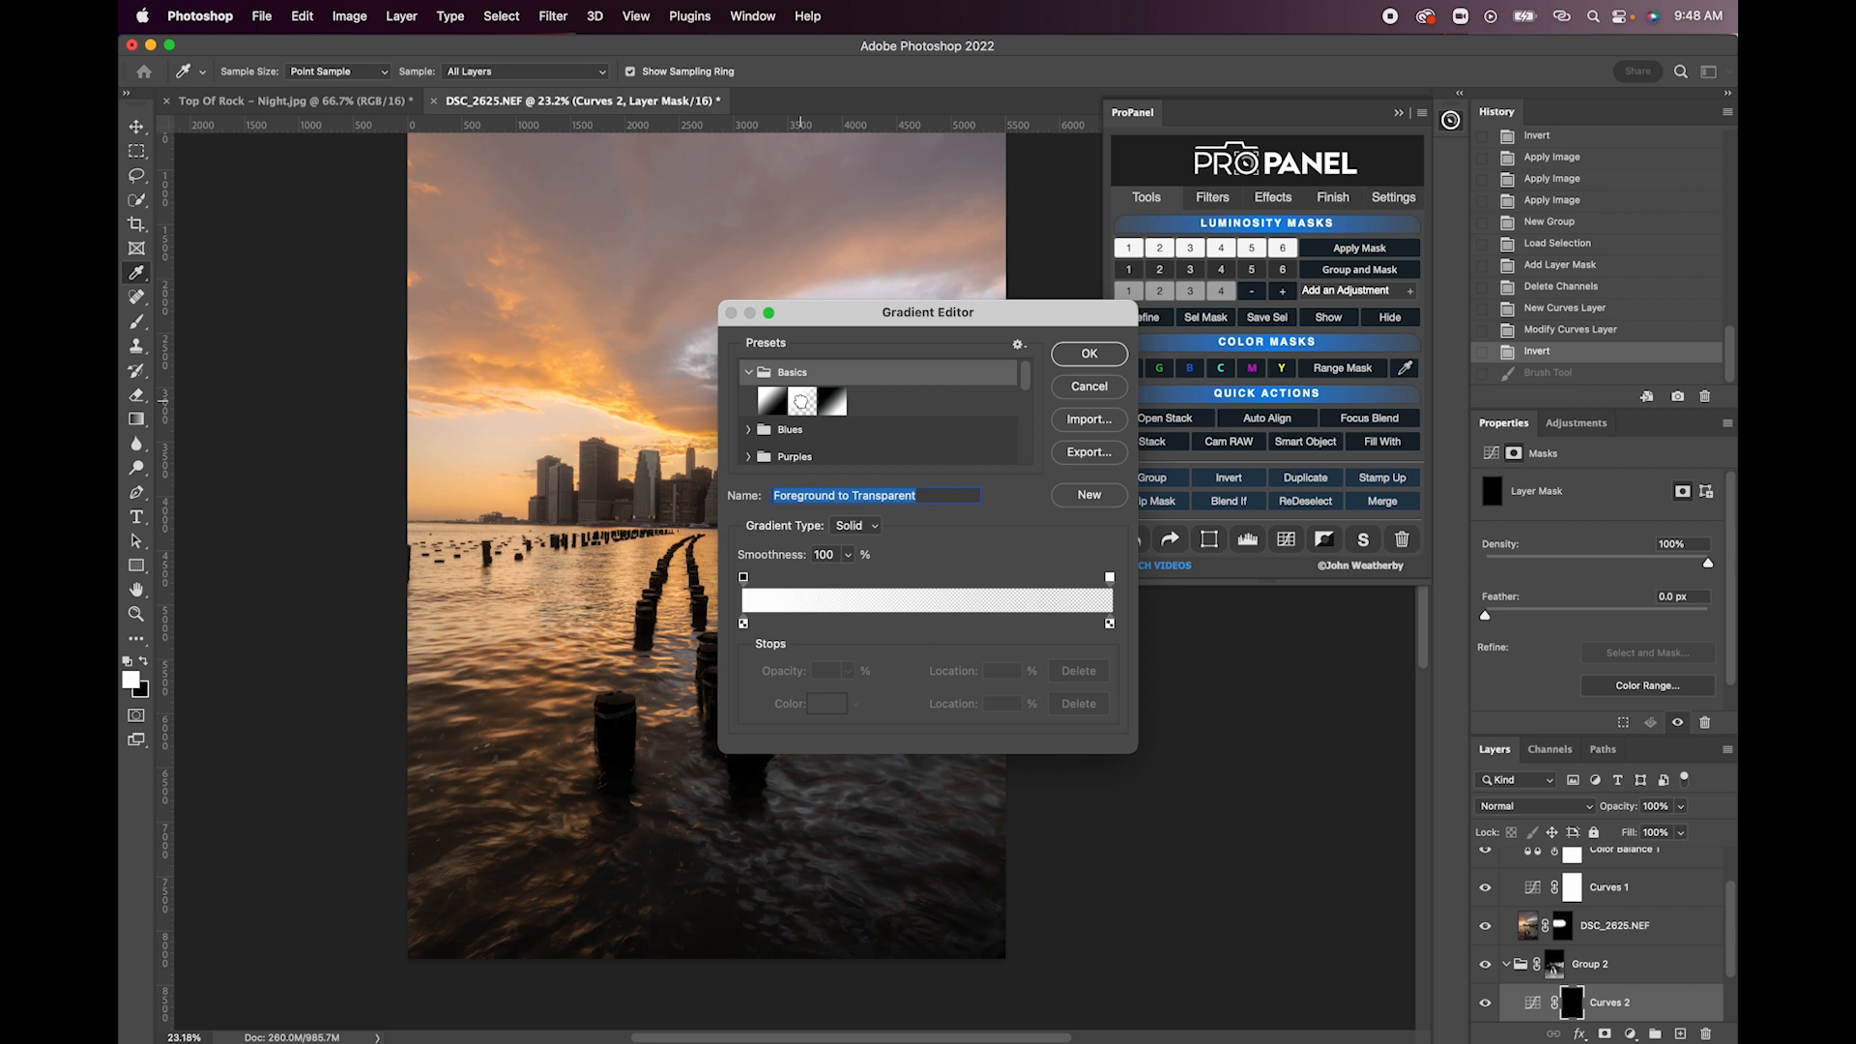
click(801, 402)
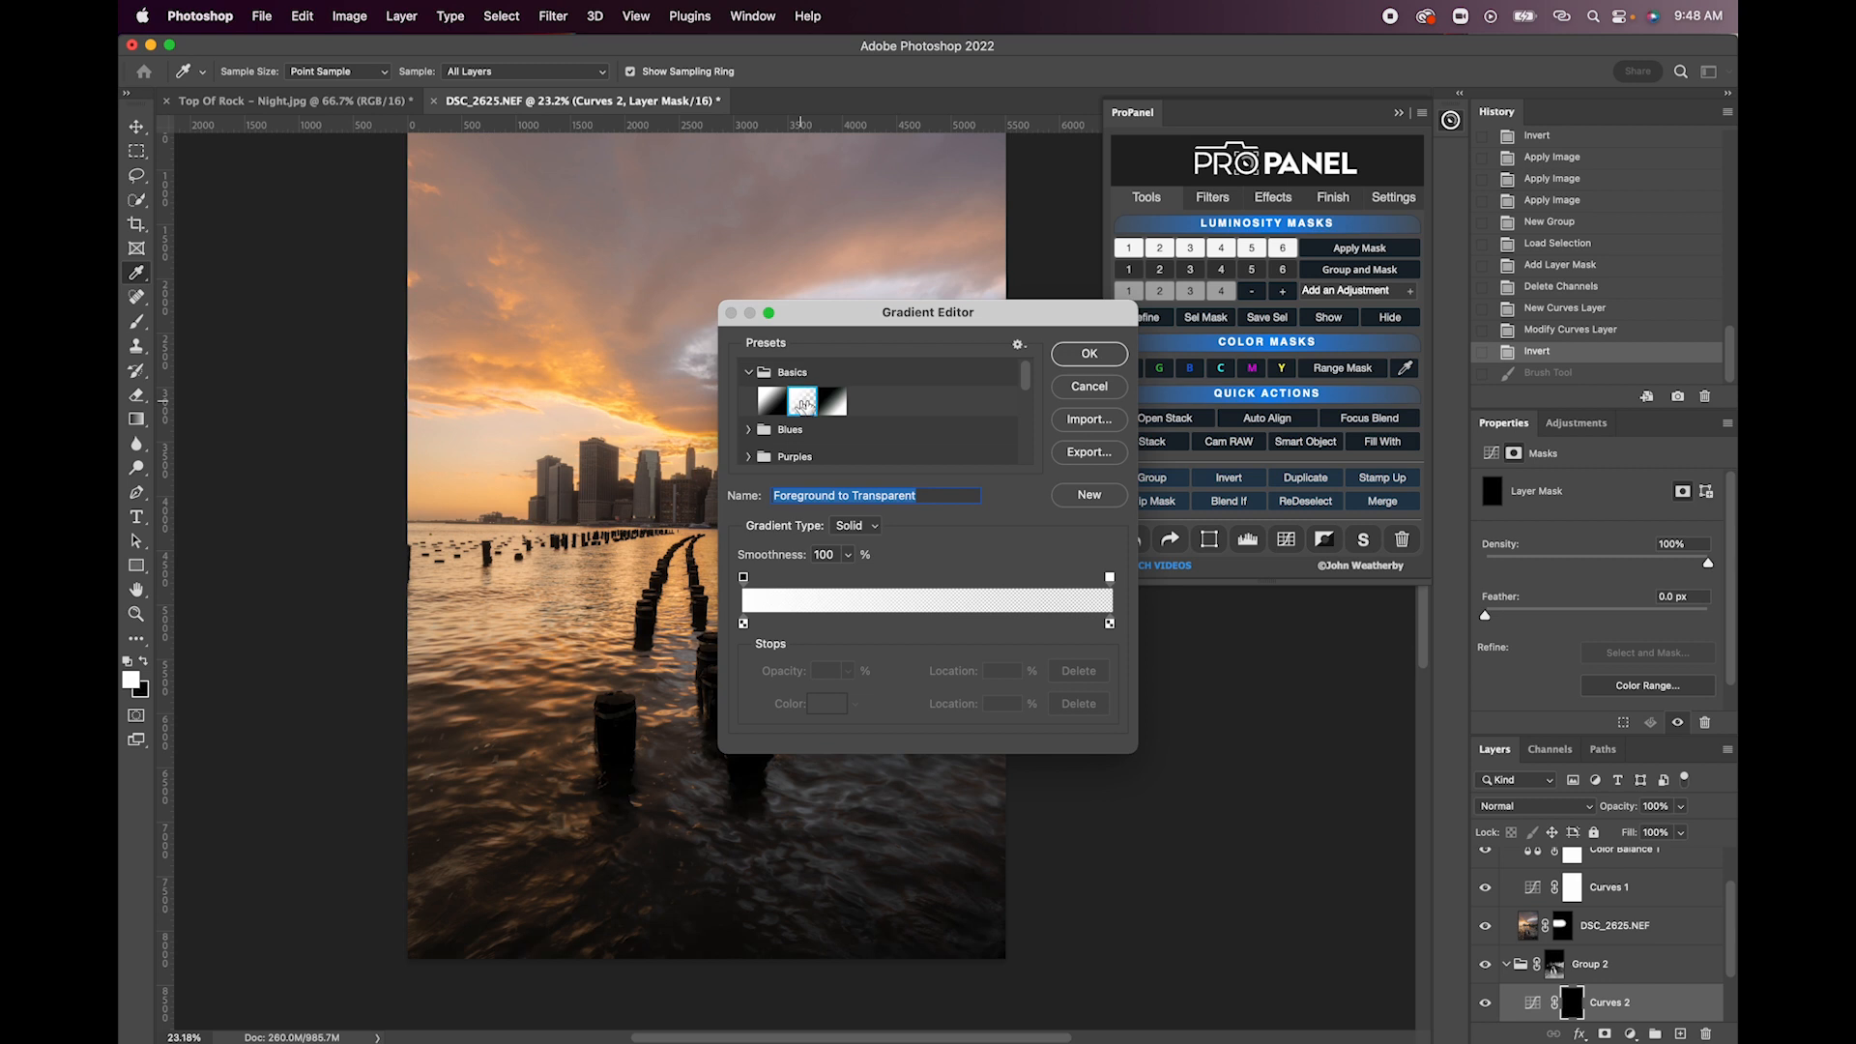
click(1088, 356)
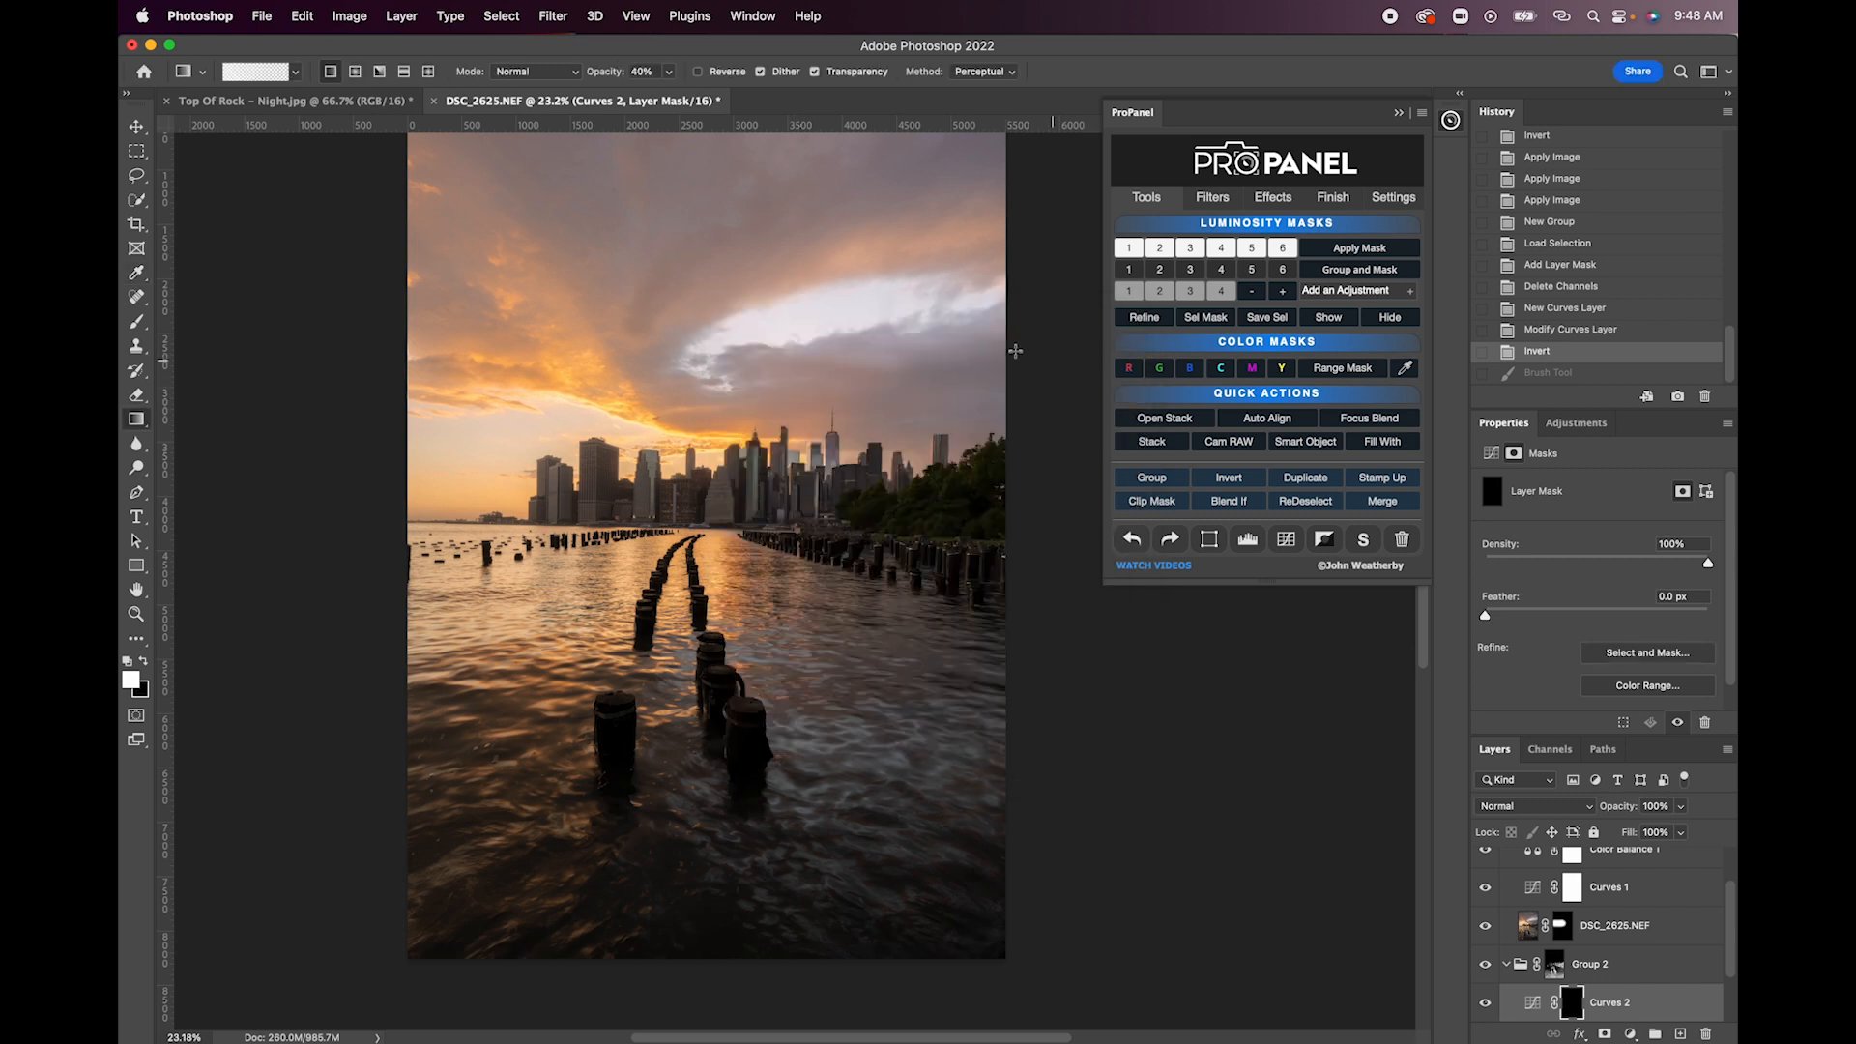
click(355, 72)
- Draw several white radial gradients at 40% opacity over the trees and shoreline pilings on the Curves 2 mask
drag(963, 529, 1131, 493)
drag(1005, 549, 1162, 561)
drag(937, 511, 788, 515)
mouse_move(889, 519)
mouse_down()
mouse_move(754, 520)
mouse_move(909, 513)
mouse_move(1065, 450)
mouse_up()
drag(967, 504, 1020, 503)
mouse_move(987, 555)
mouse_down()
mouse_move(1036, 555)
mouse_move(1039, 531)
mouse_up()
drag(880, 519, 819, 518)
drag(947, 520, 1076, 510)
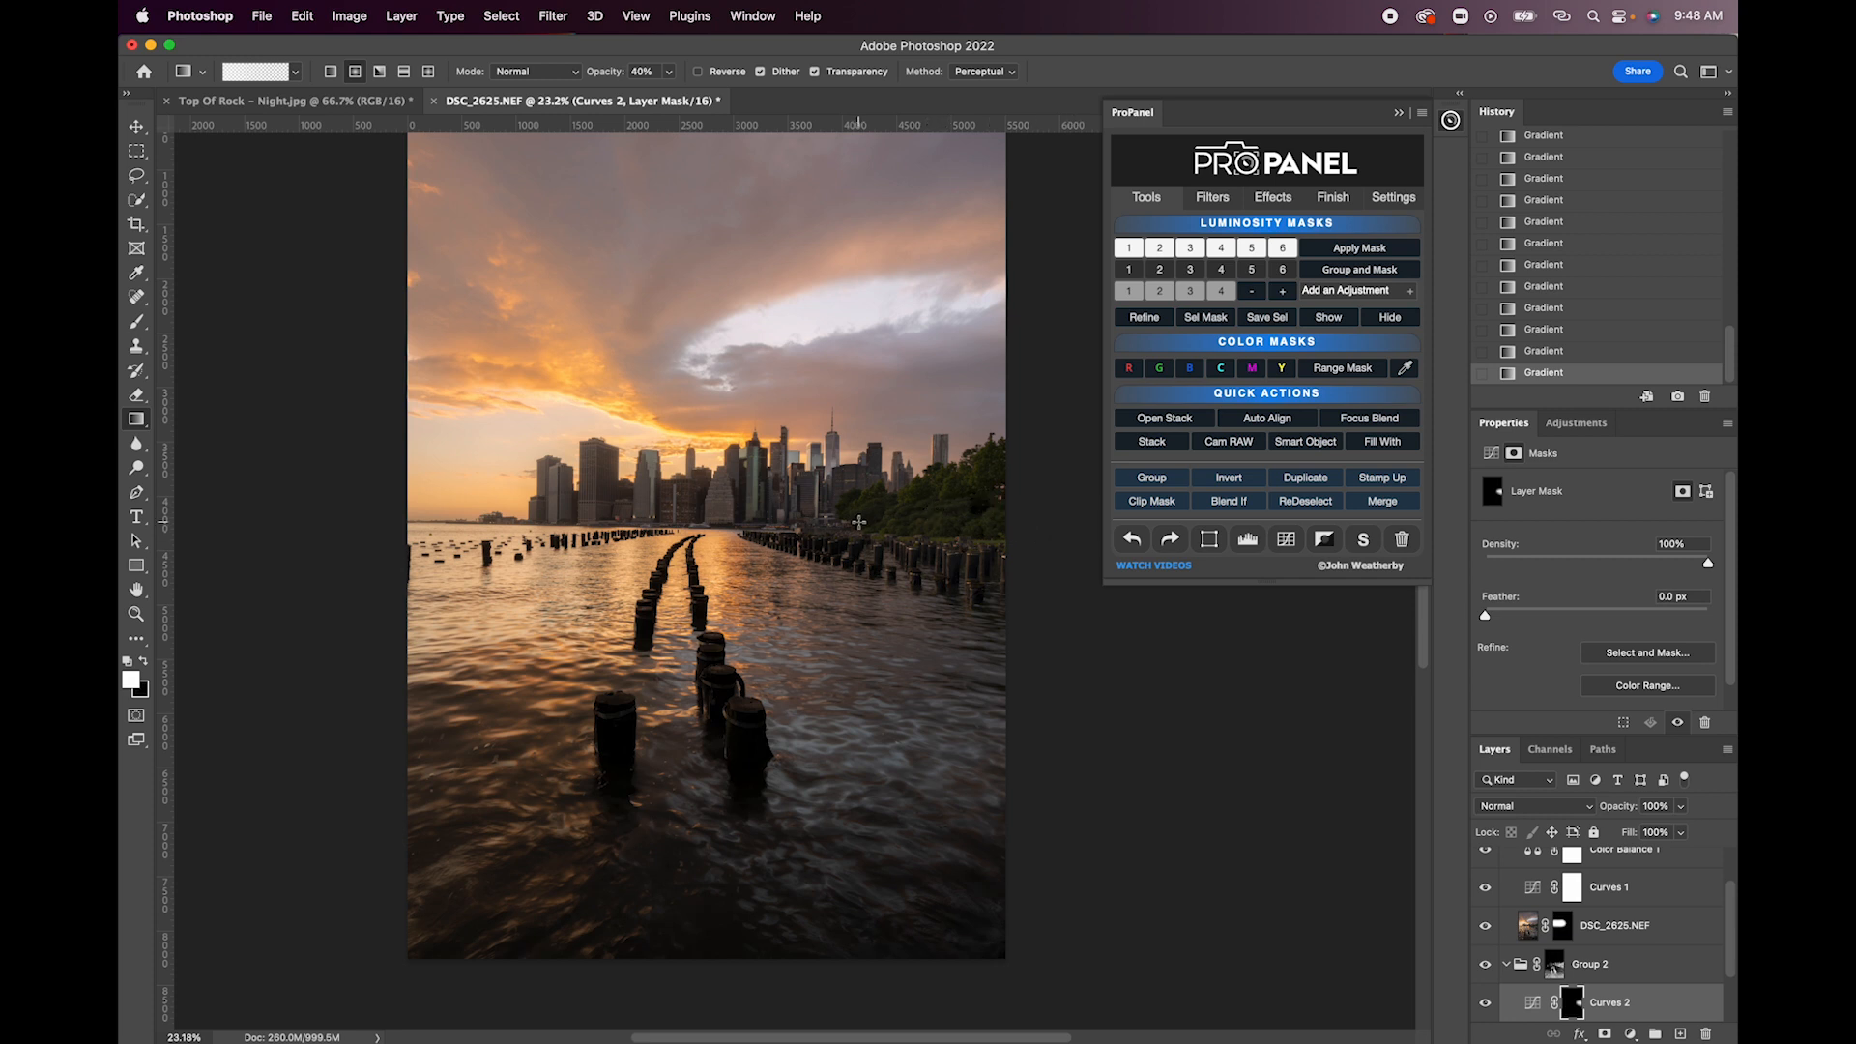
- Lower the gradient opacity to 31% and add more radial gradients over the trees and foreground water on the Curves 2 mask
drag(611, 75, 597, 80)
drag(937, 525, 1012, 490)
drag(545, 581, 640, 860)
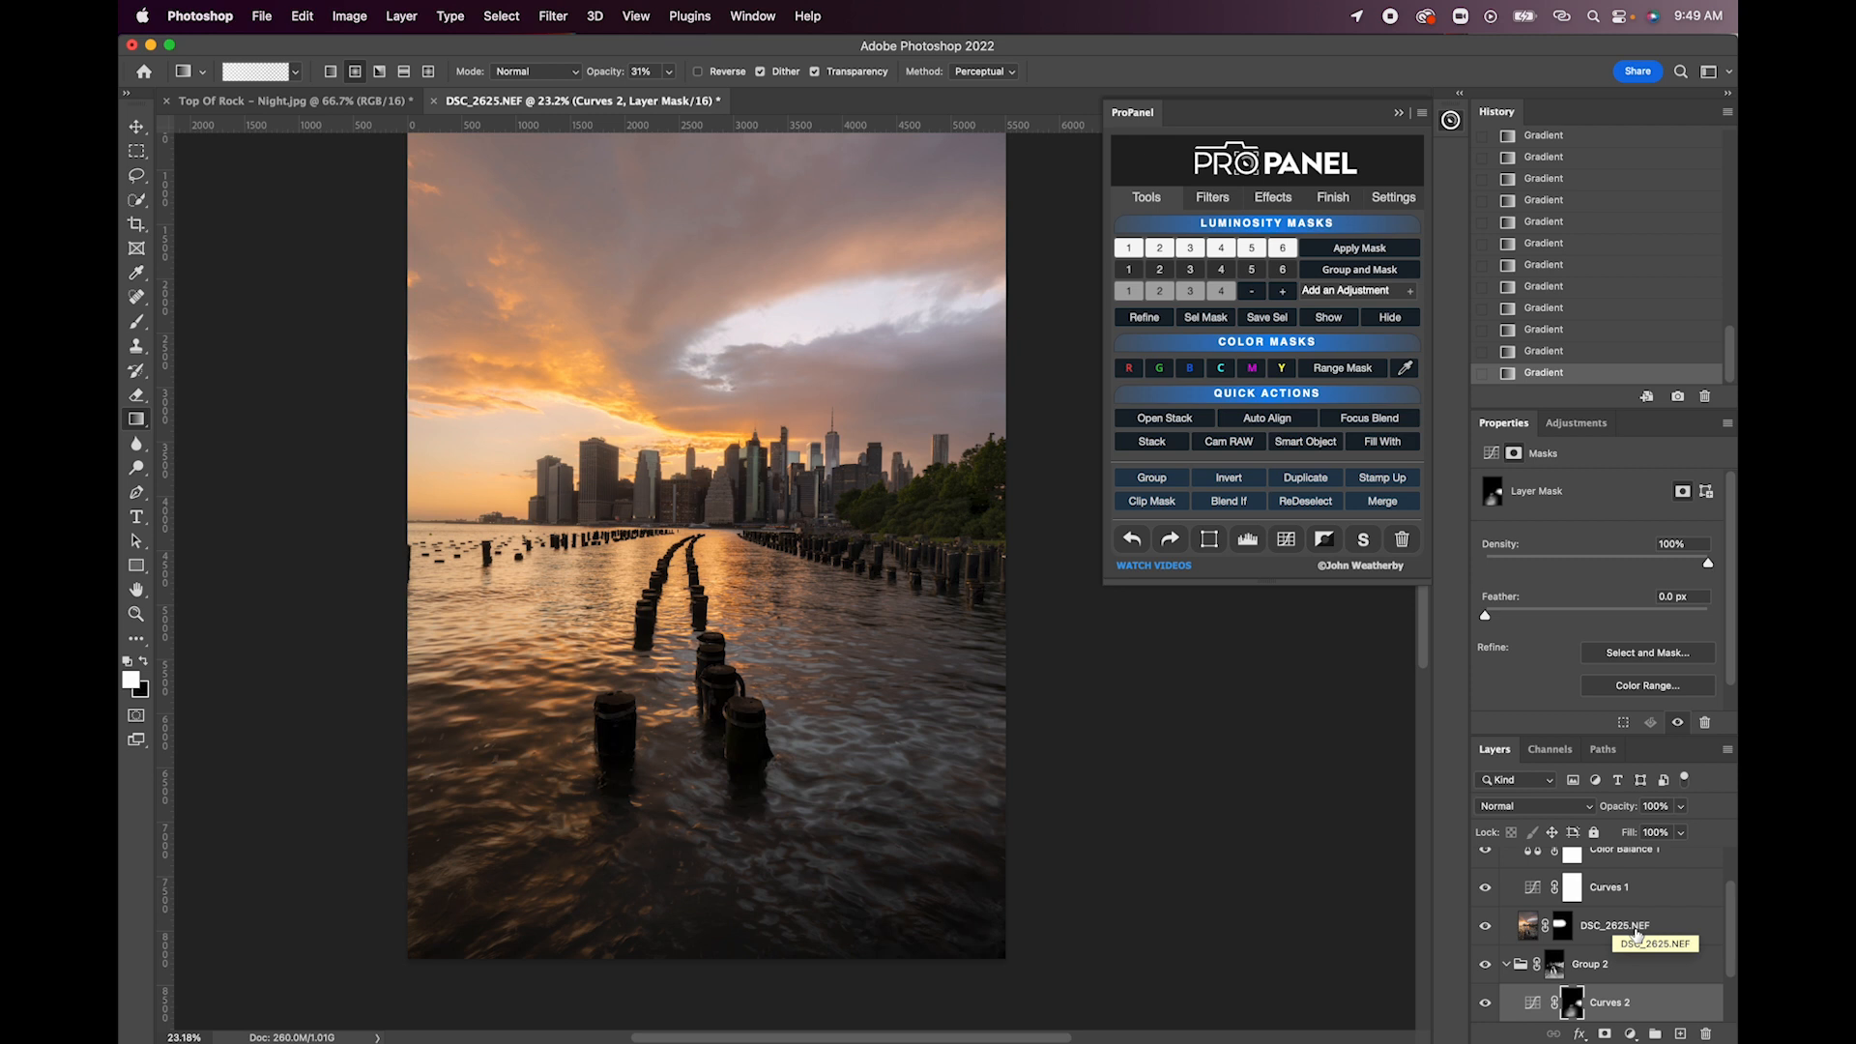
- Stamp all visible layers into a new layer above Group 1
scroll(1636, 935, up, 3)
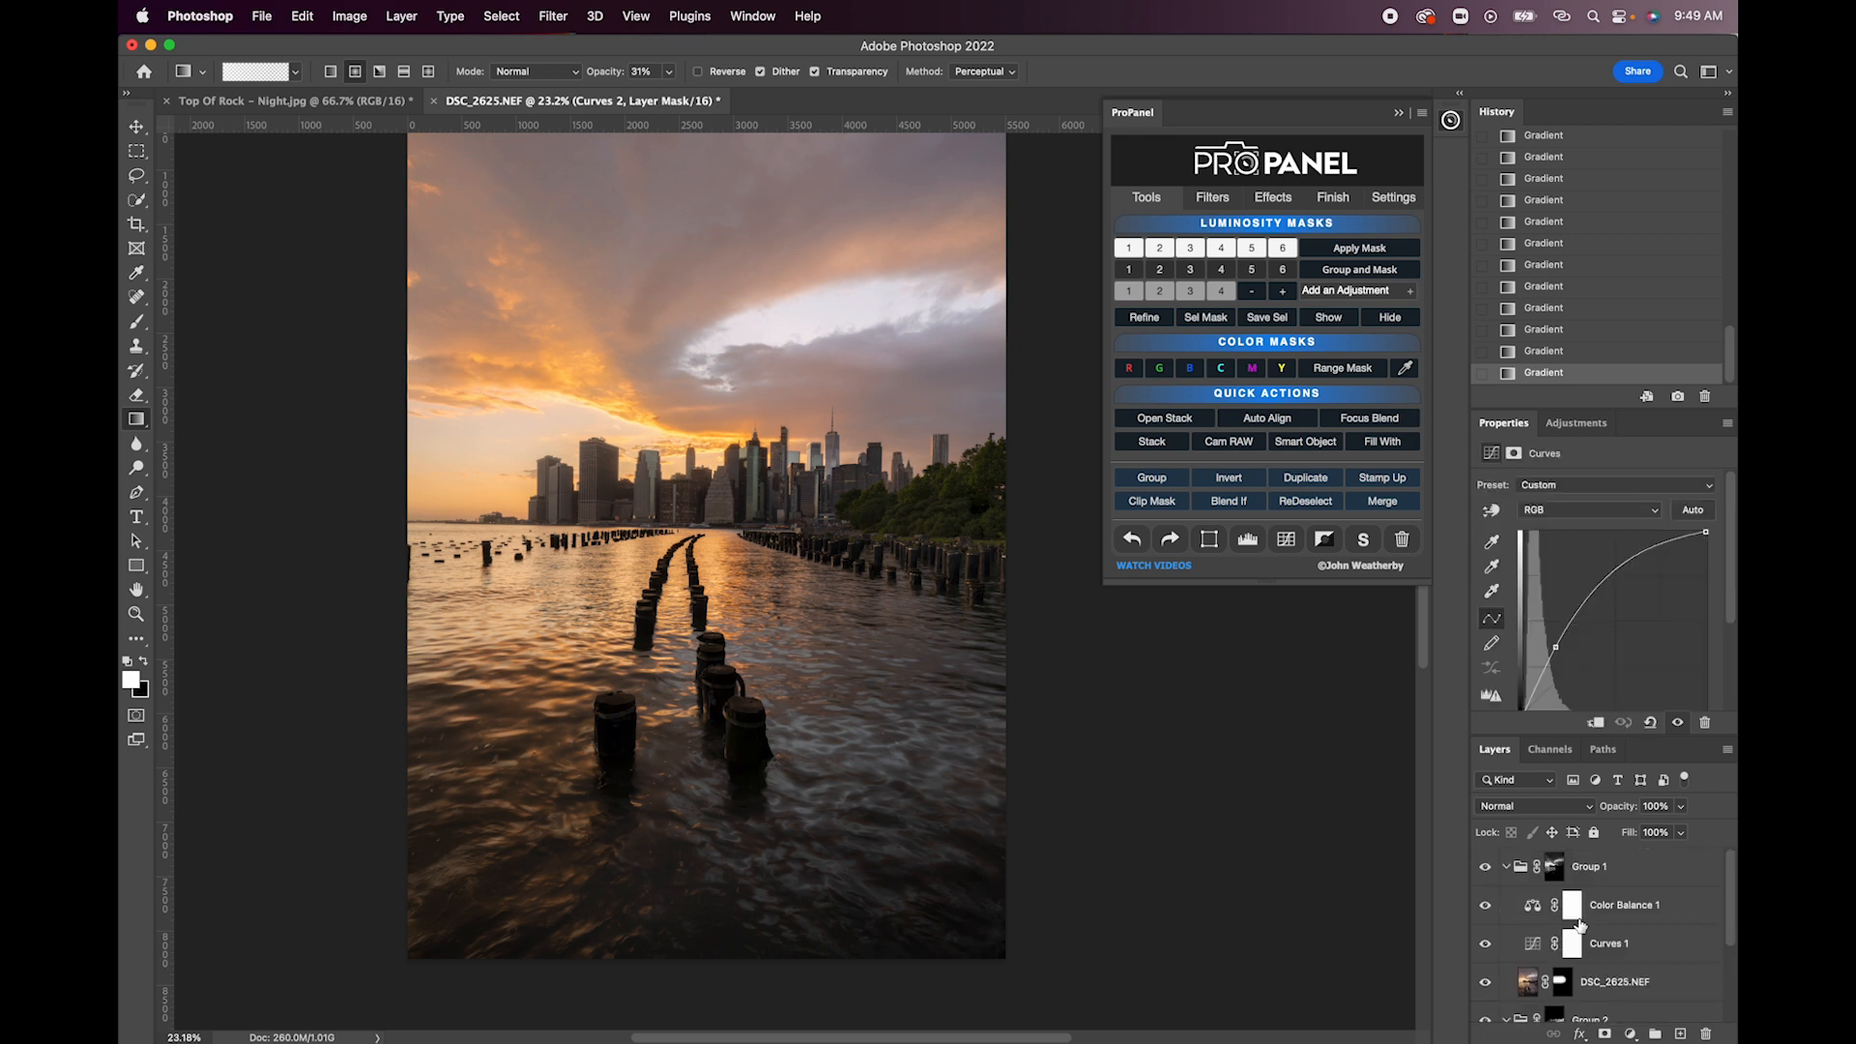
click(1554, 867)
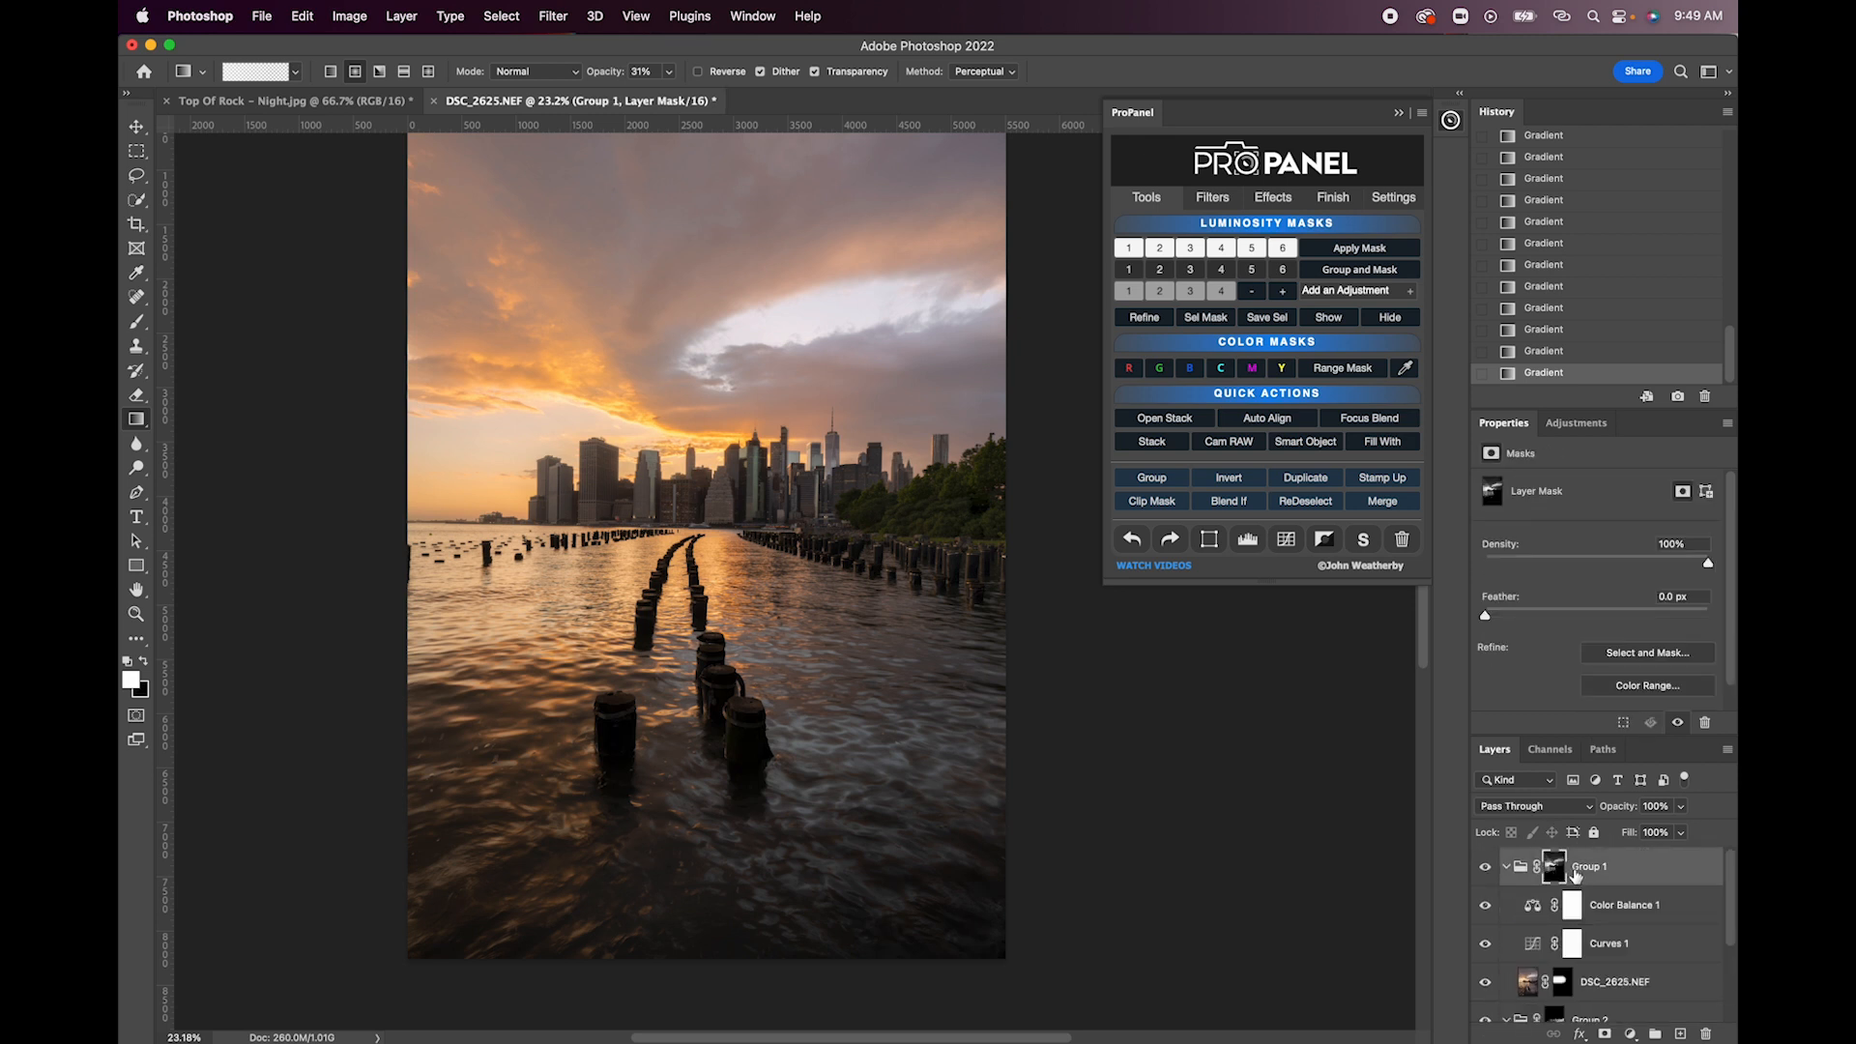
click(1392, 484)
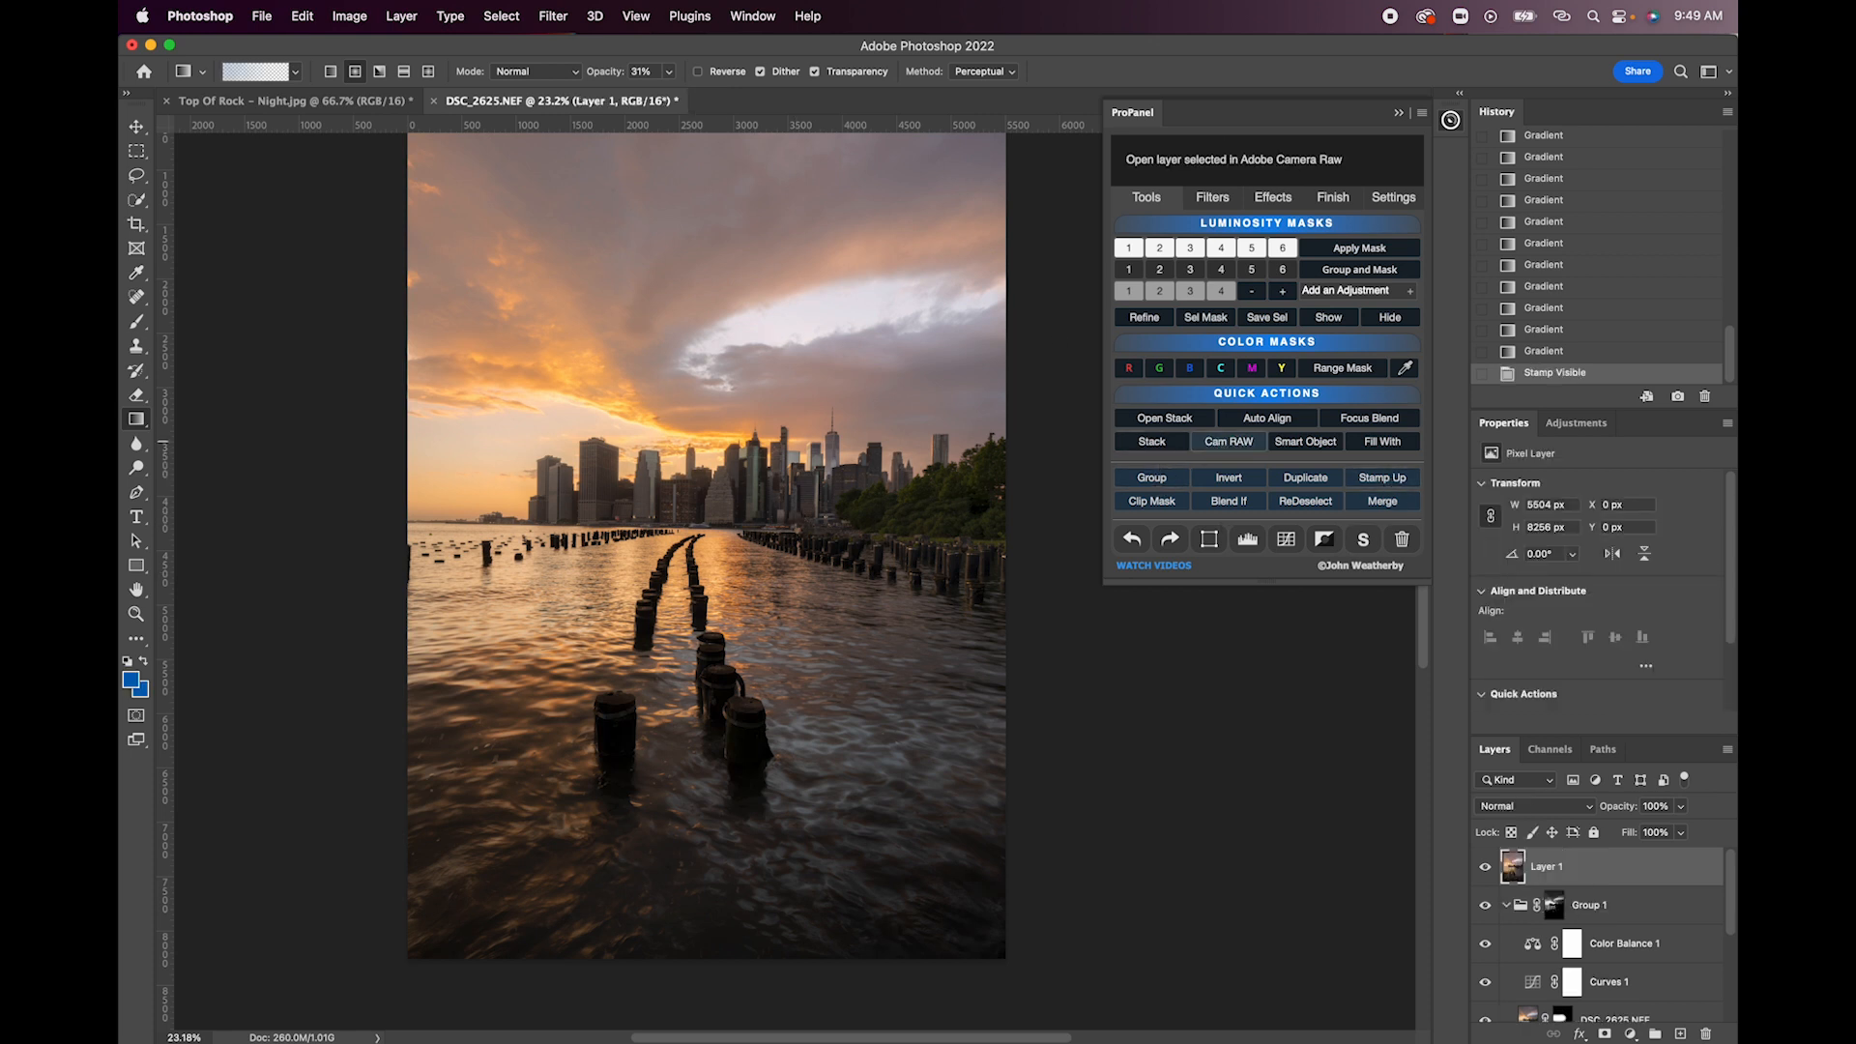
- Apply Camera Raw to the stamped layer with Exposure +0.20, Highlights -25 and Vignetting -17 with Midpoint 37 and Feather 68
click(1226, 441)
drag(1566, 531, 1570, 472)
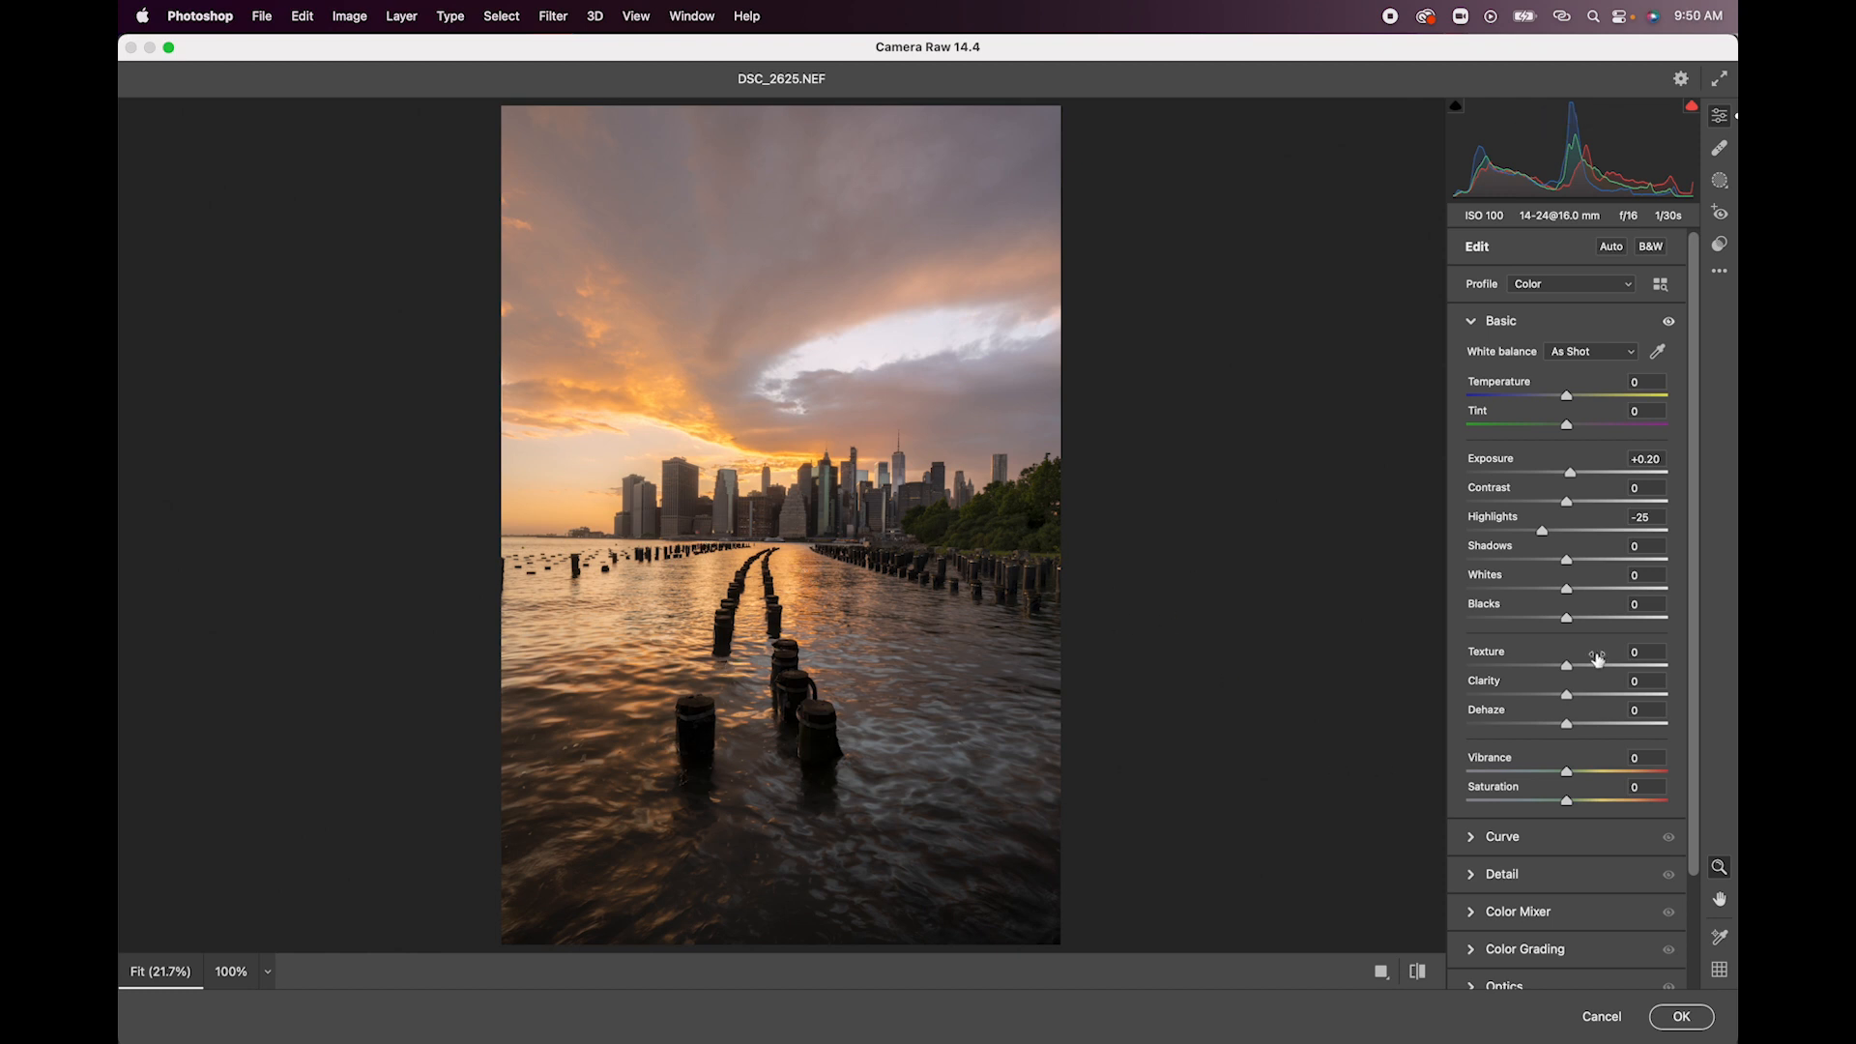
scroll(1528, 906, down, 3)
click(1494, 934)
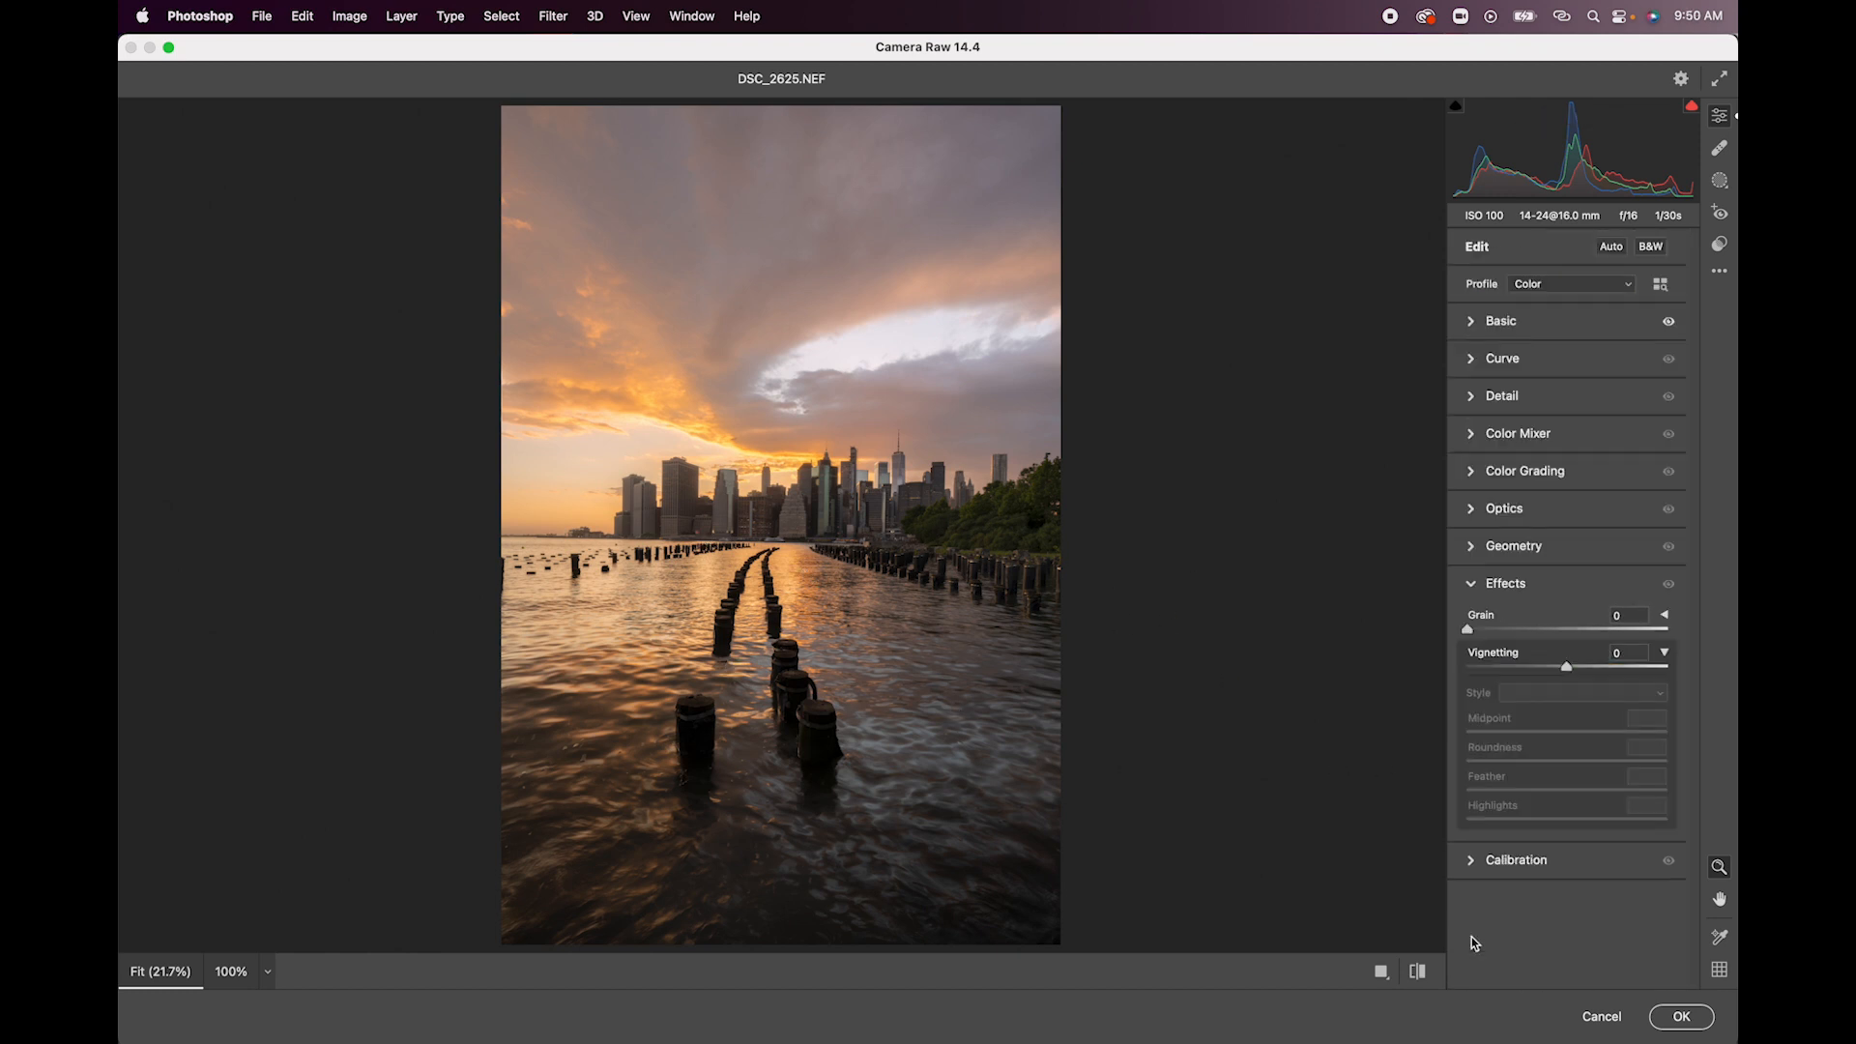
drag(1568, 670, 1551, 667)
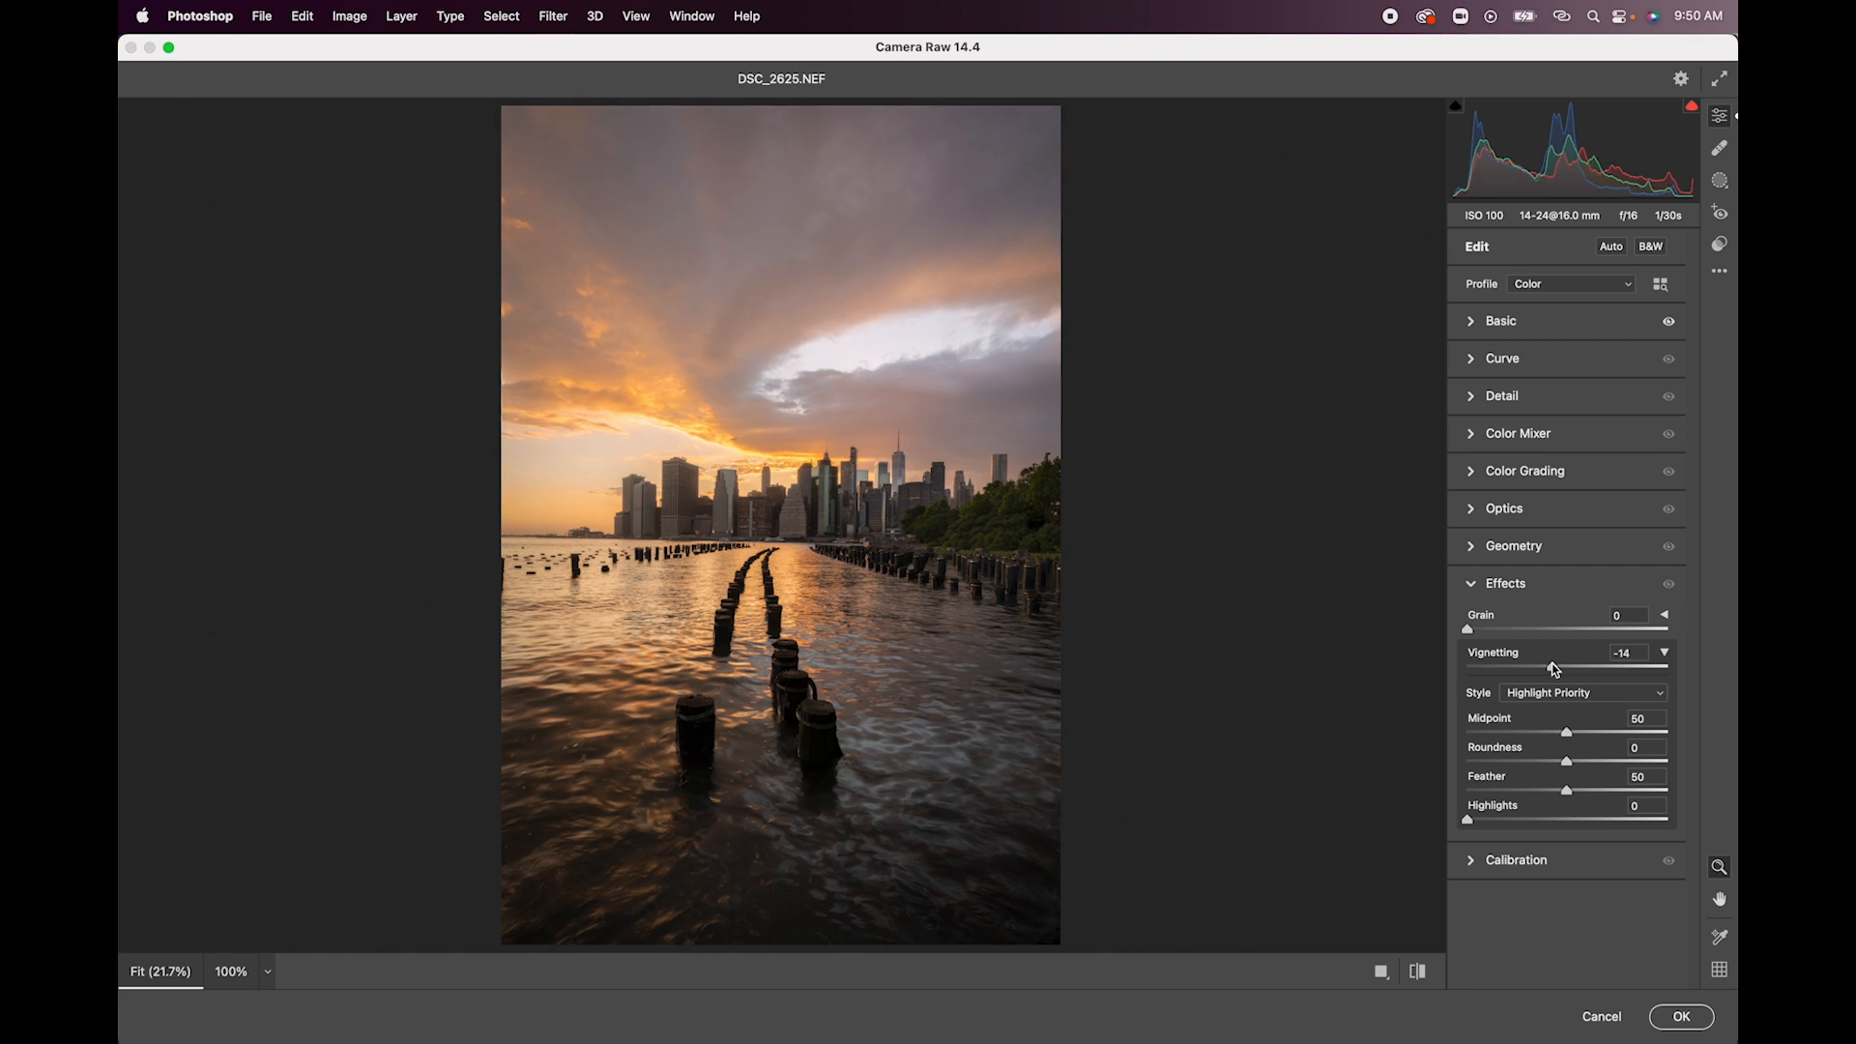
drag(1567, 731, 1592, 795)
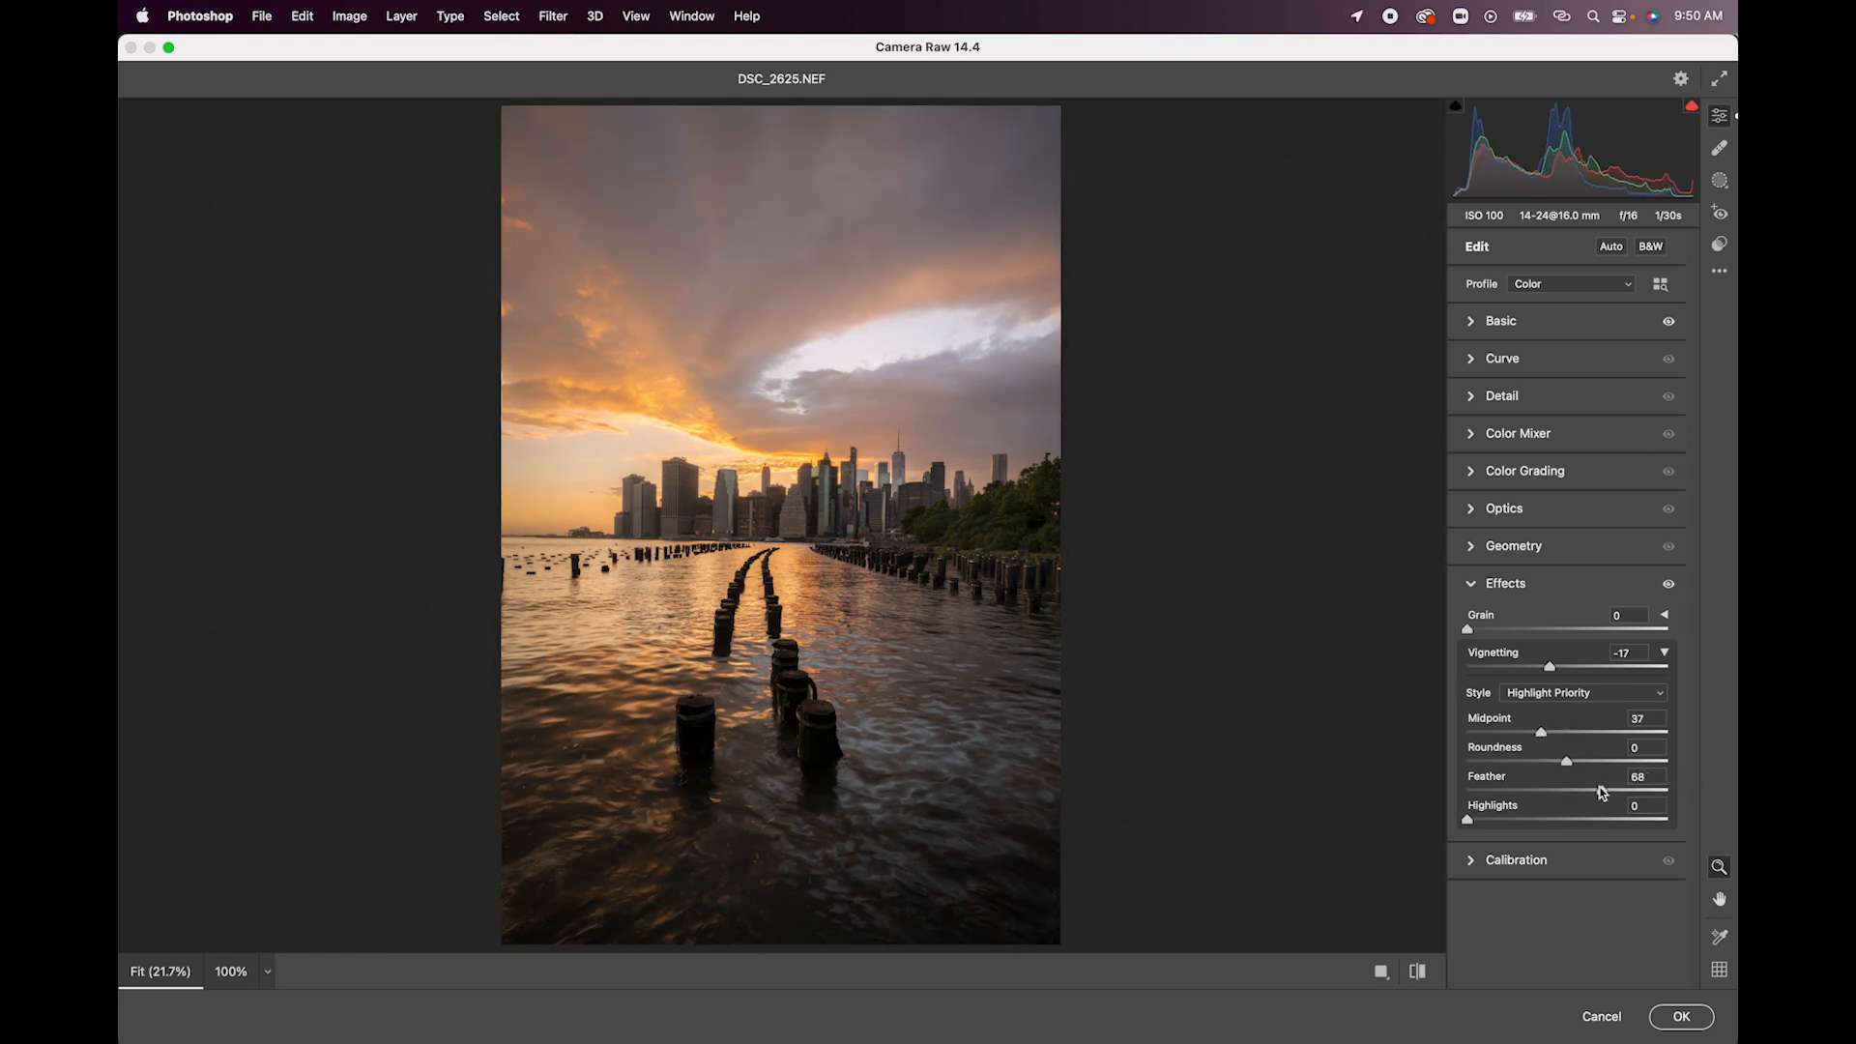
click(1678, 1009)
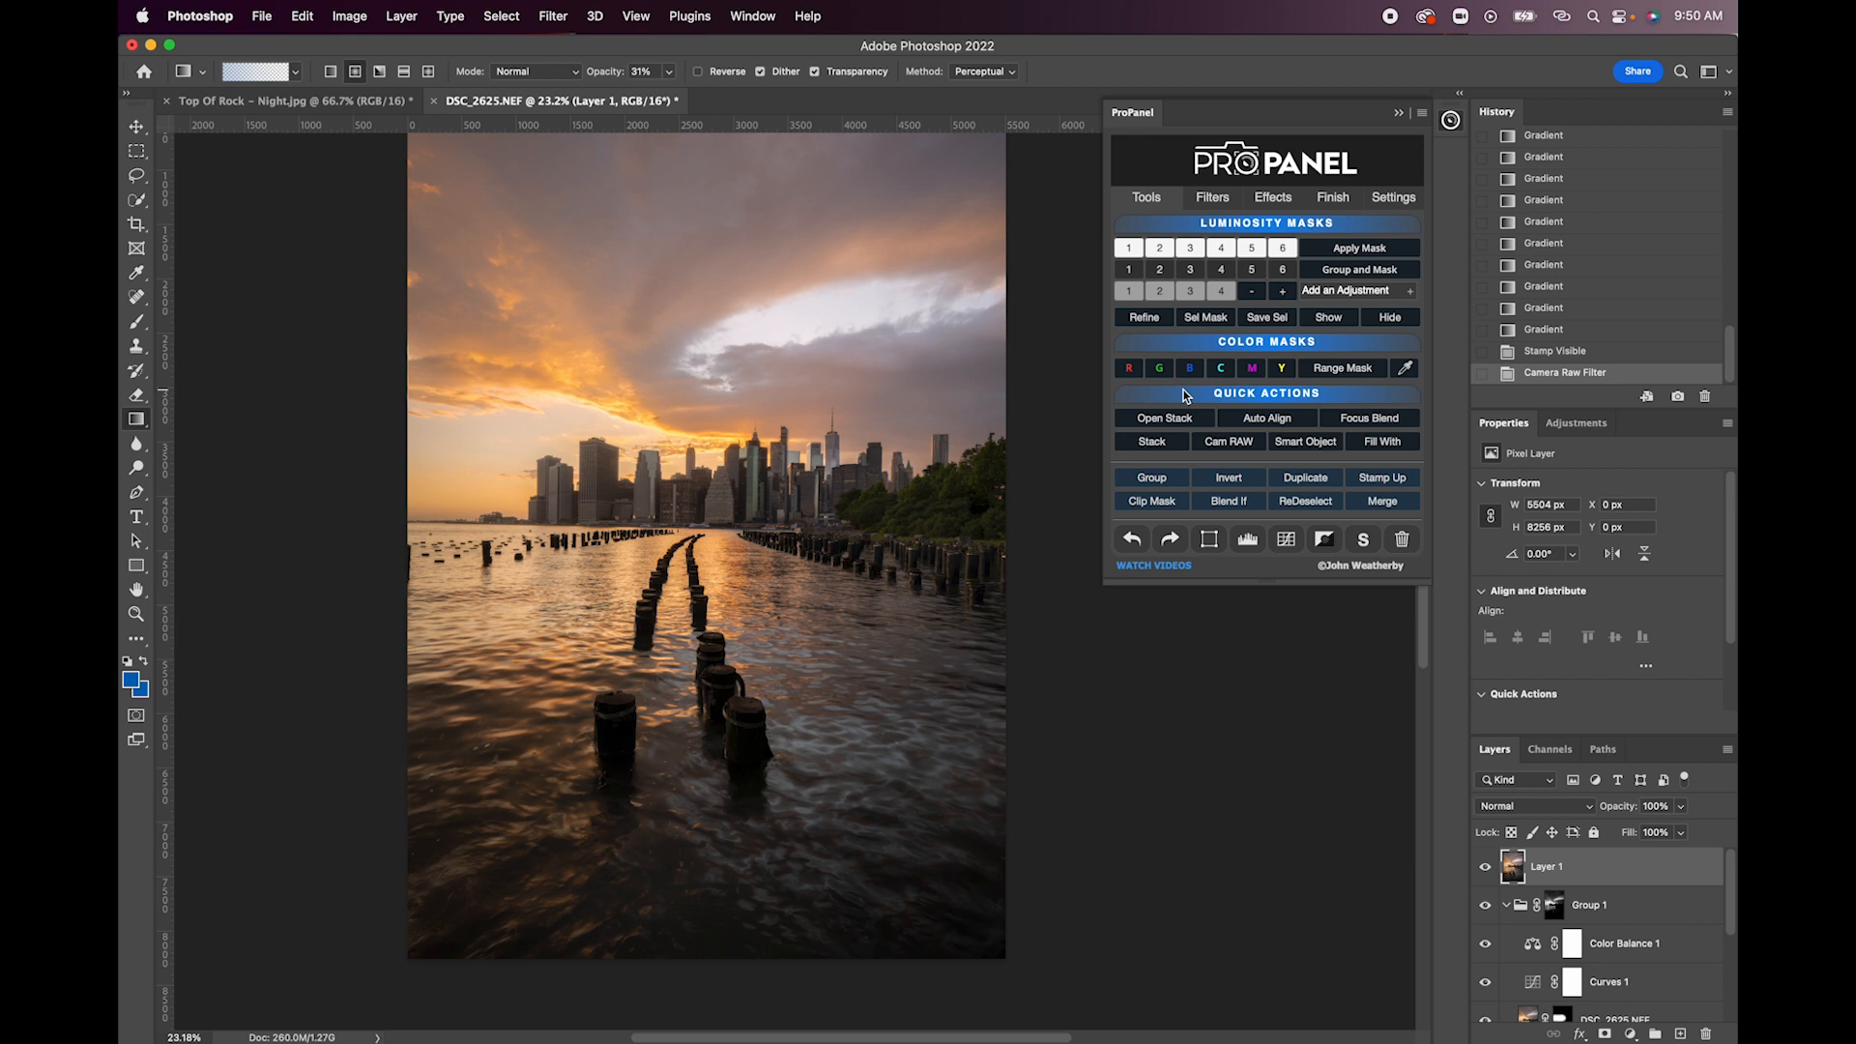
- Select the warm sky tones with Color Range at fuzziness 83 and apply the selection as a mask on a new group above Layer 1
click(1344, 369)
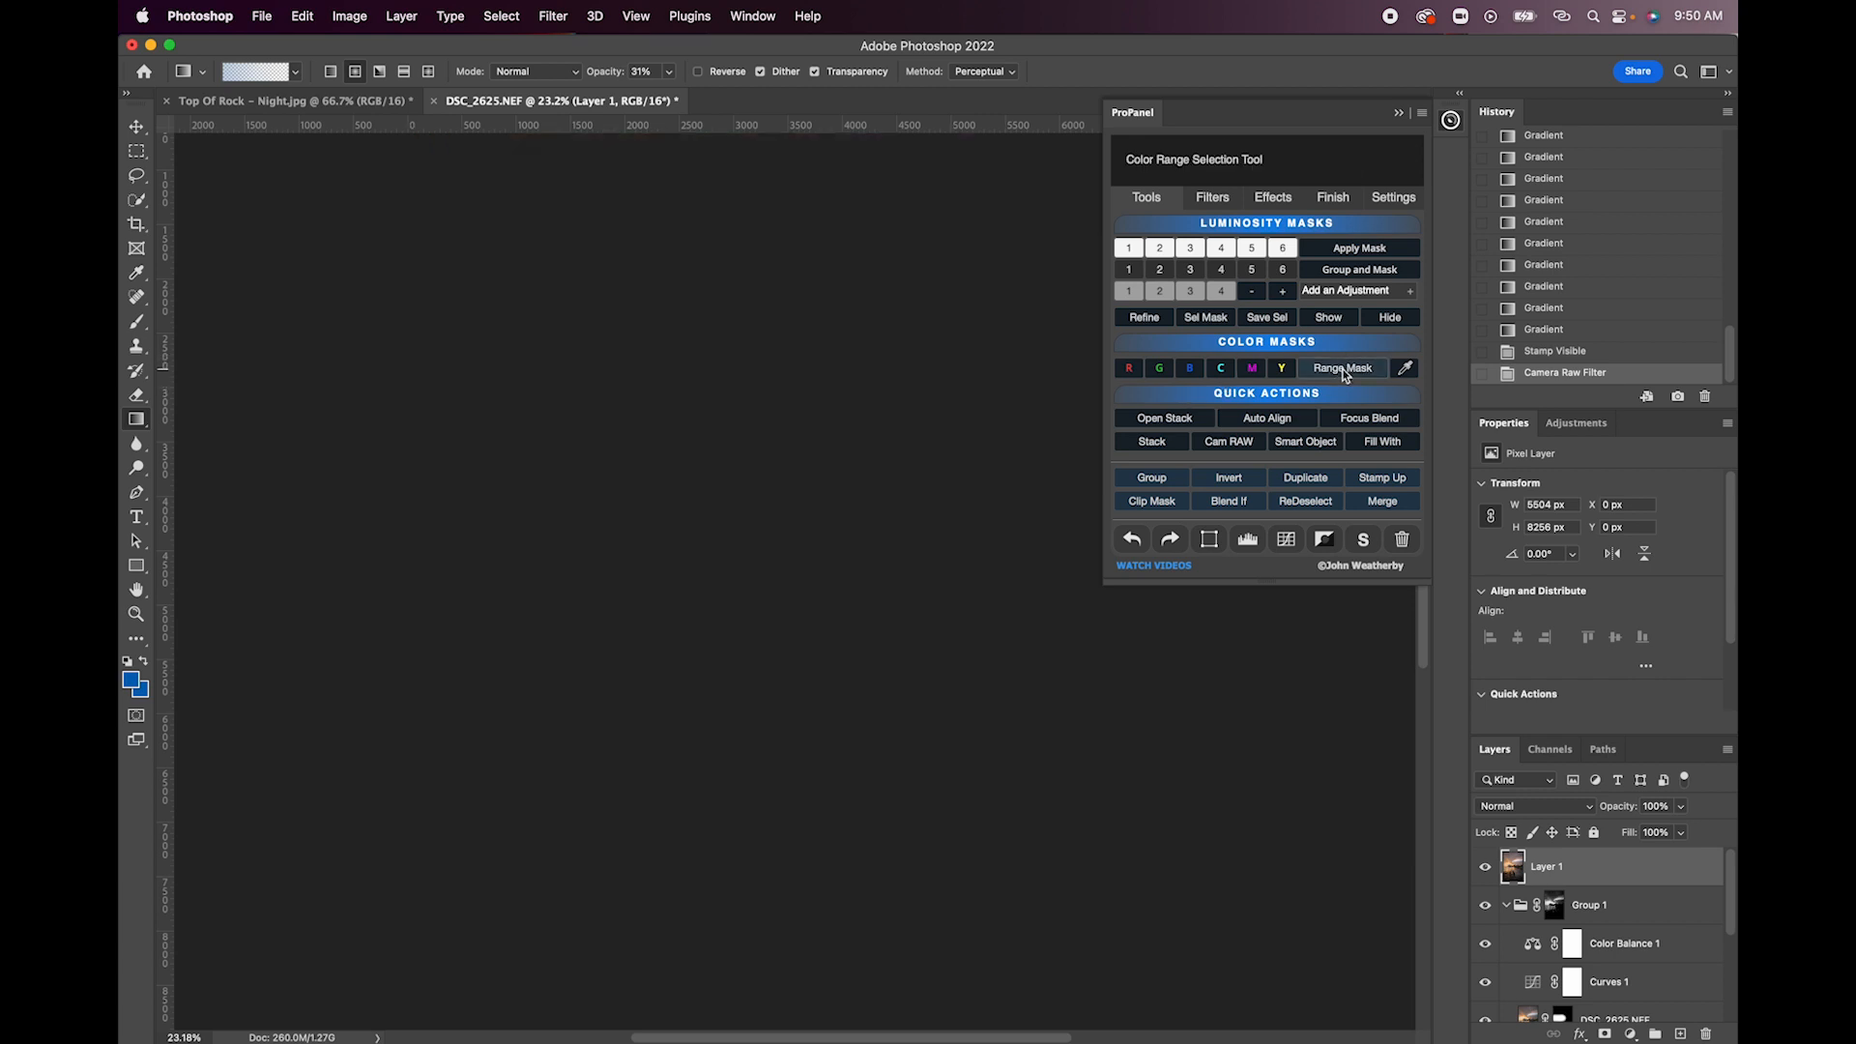
click(626, 283)
click(563, 367)
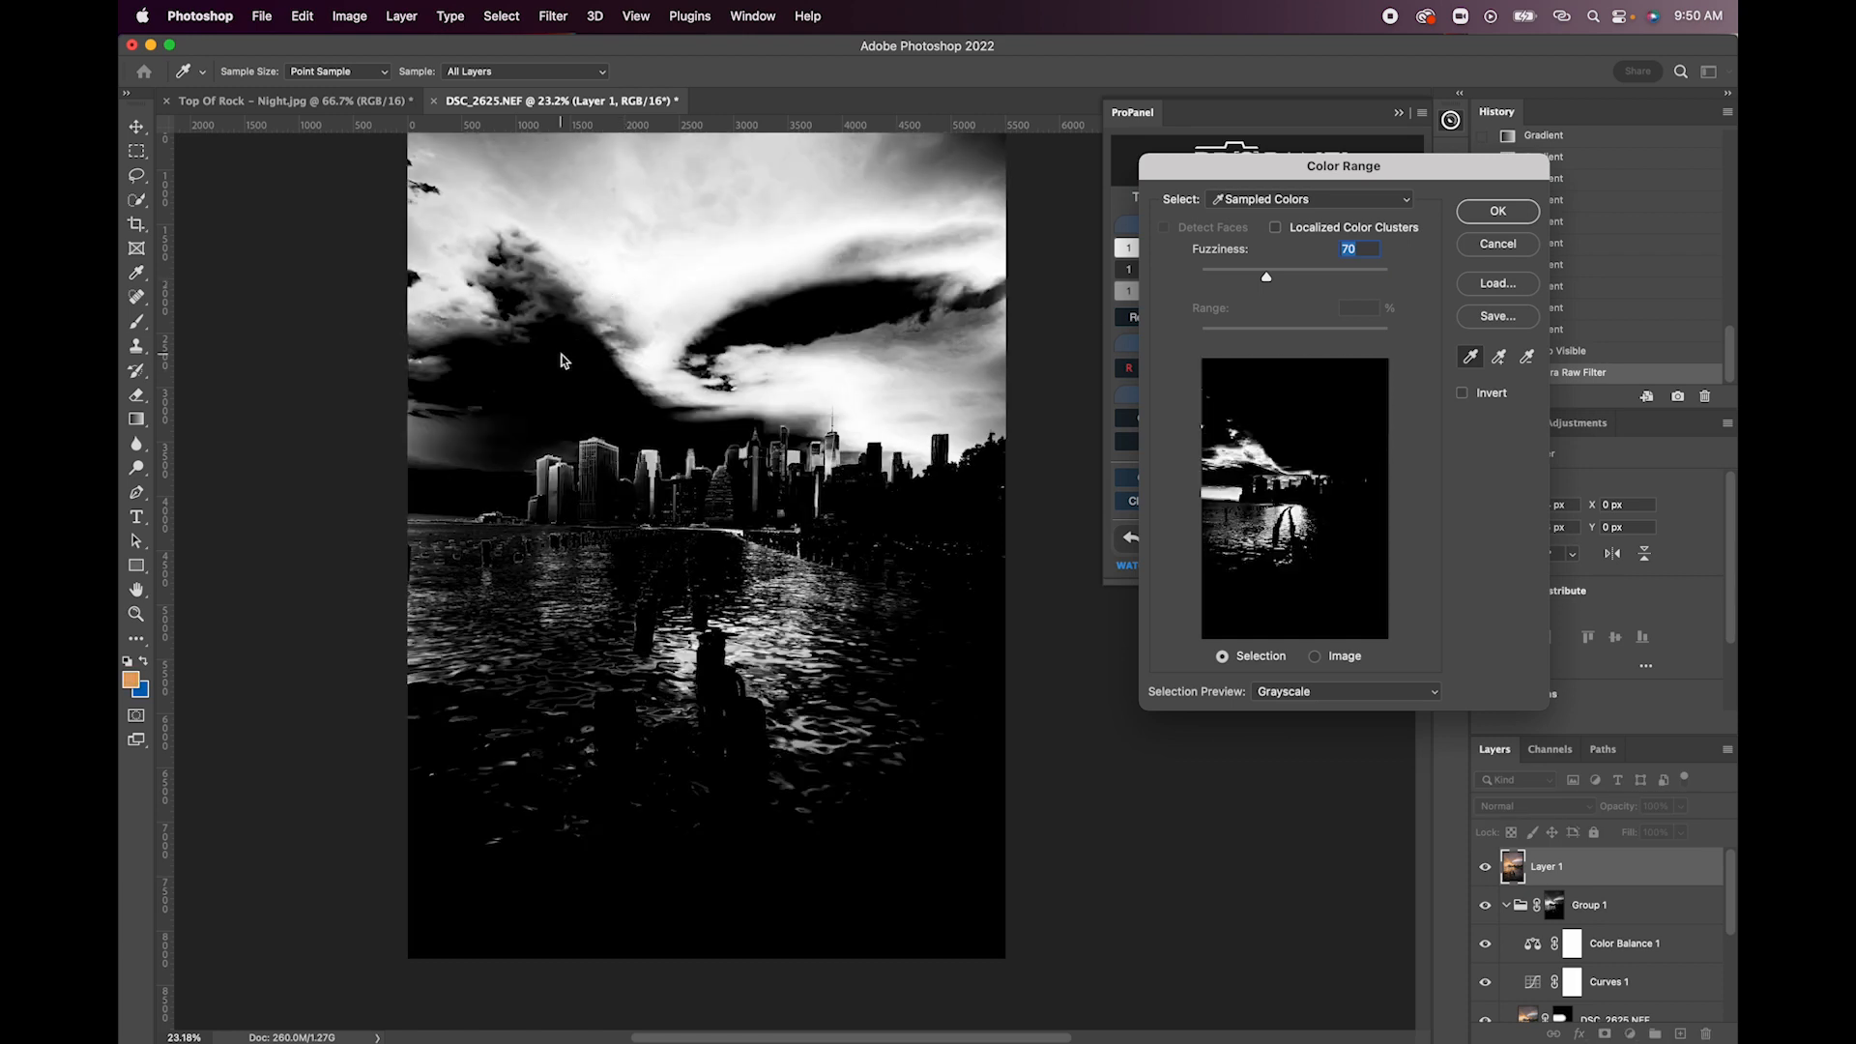
click(1290, 691)
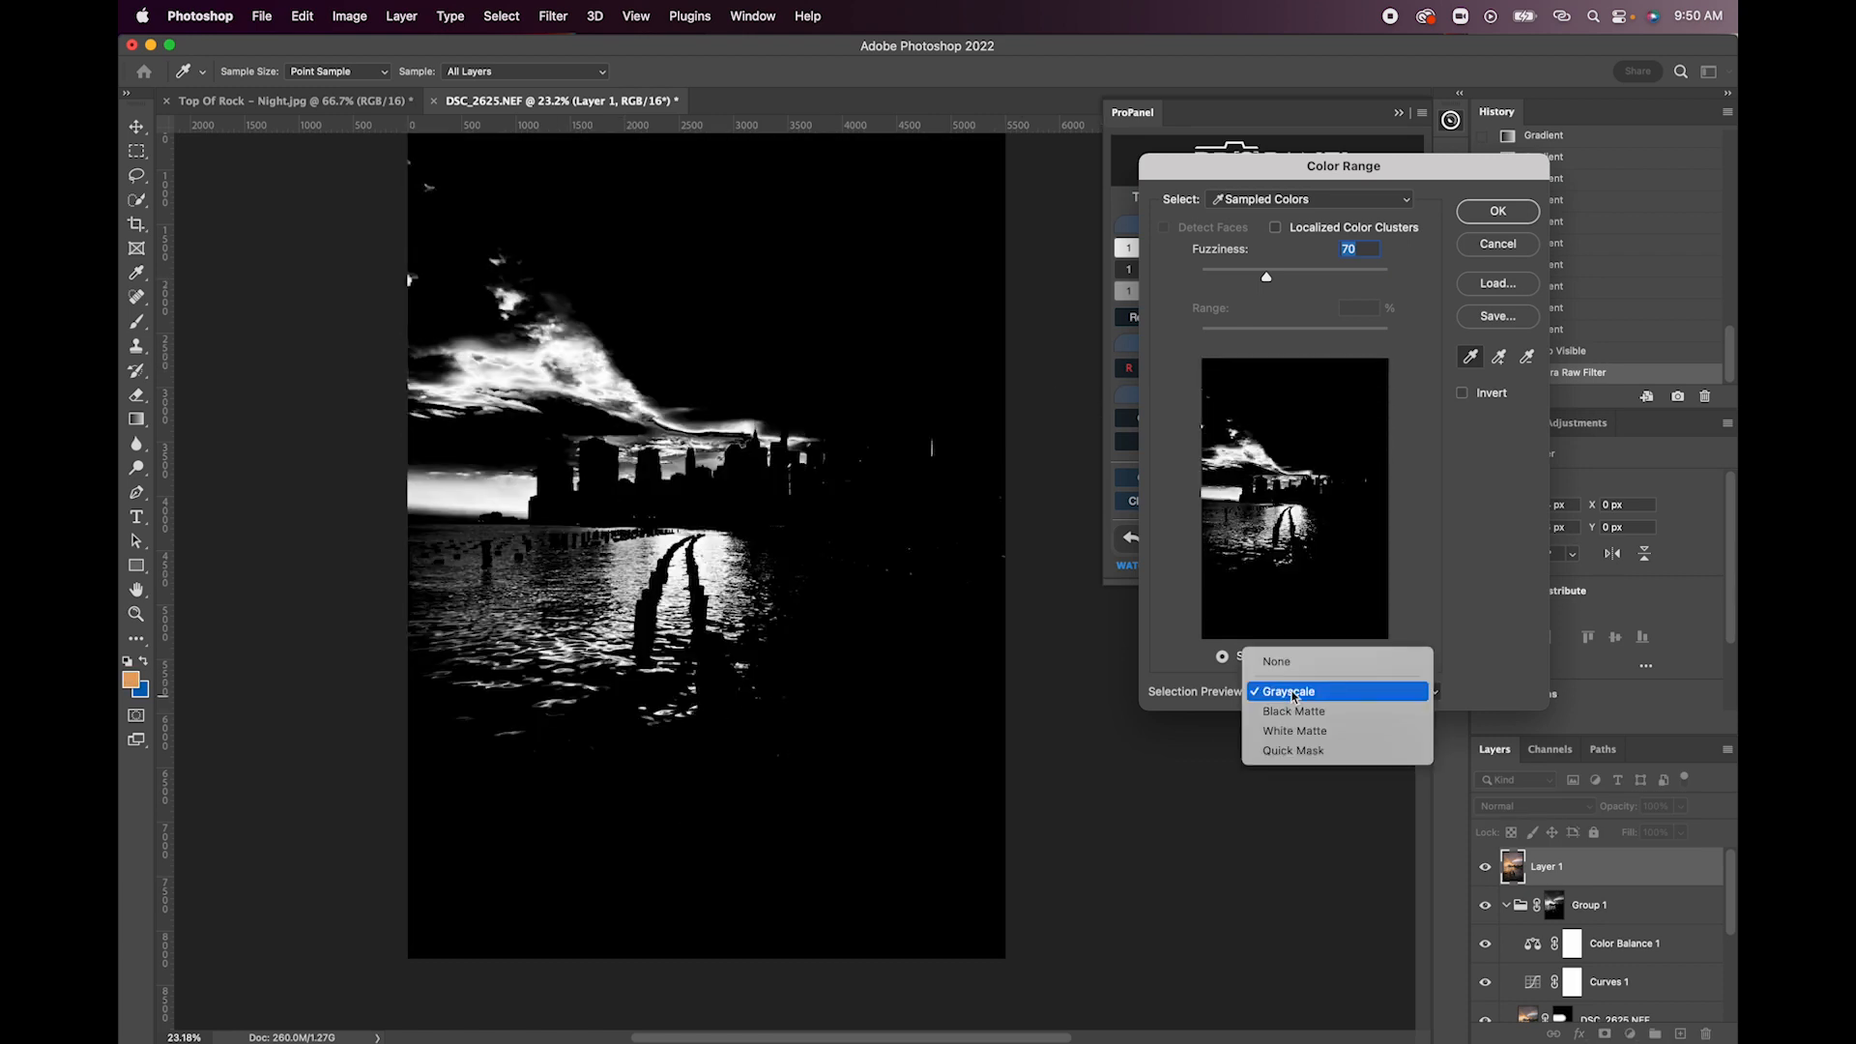
click(1293, 658)
click(566, 320)
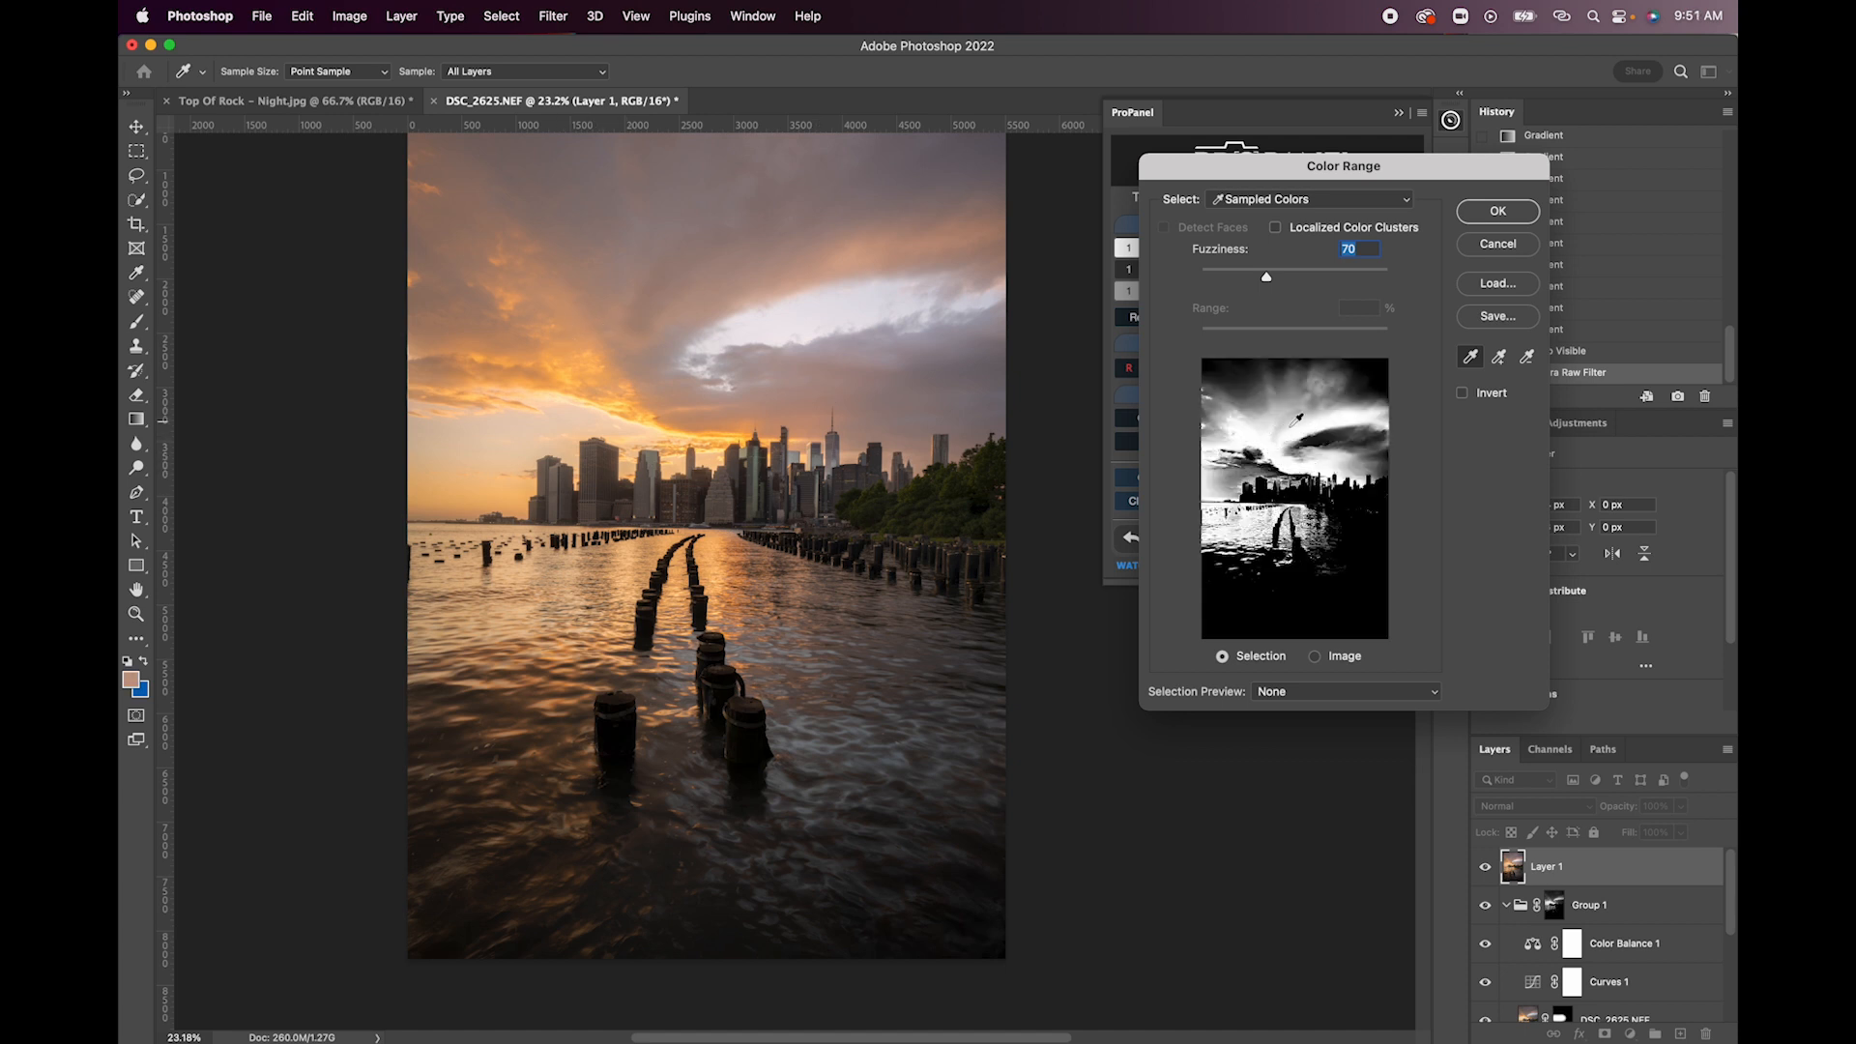
drag(1238, 278, 1279, 275)
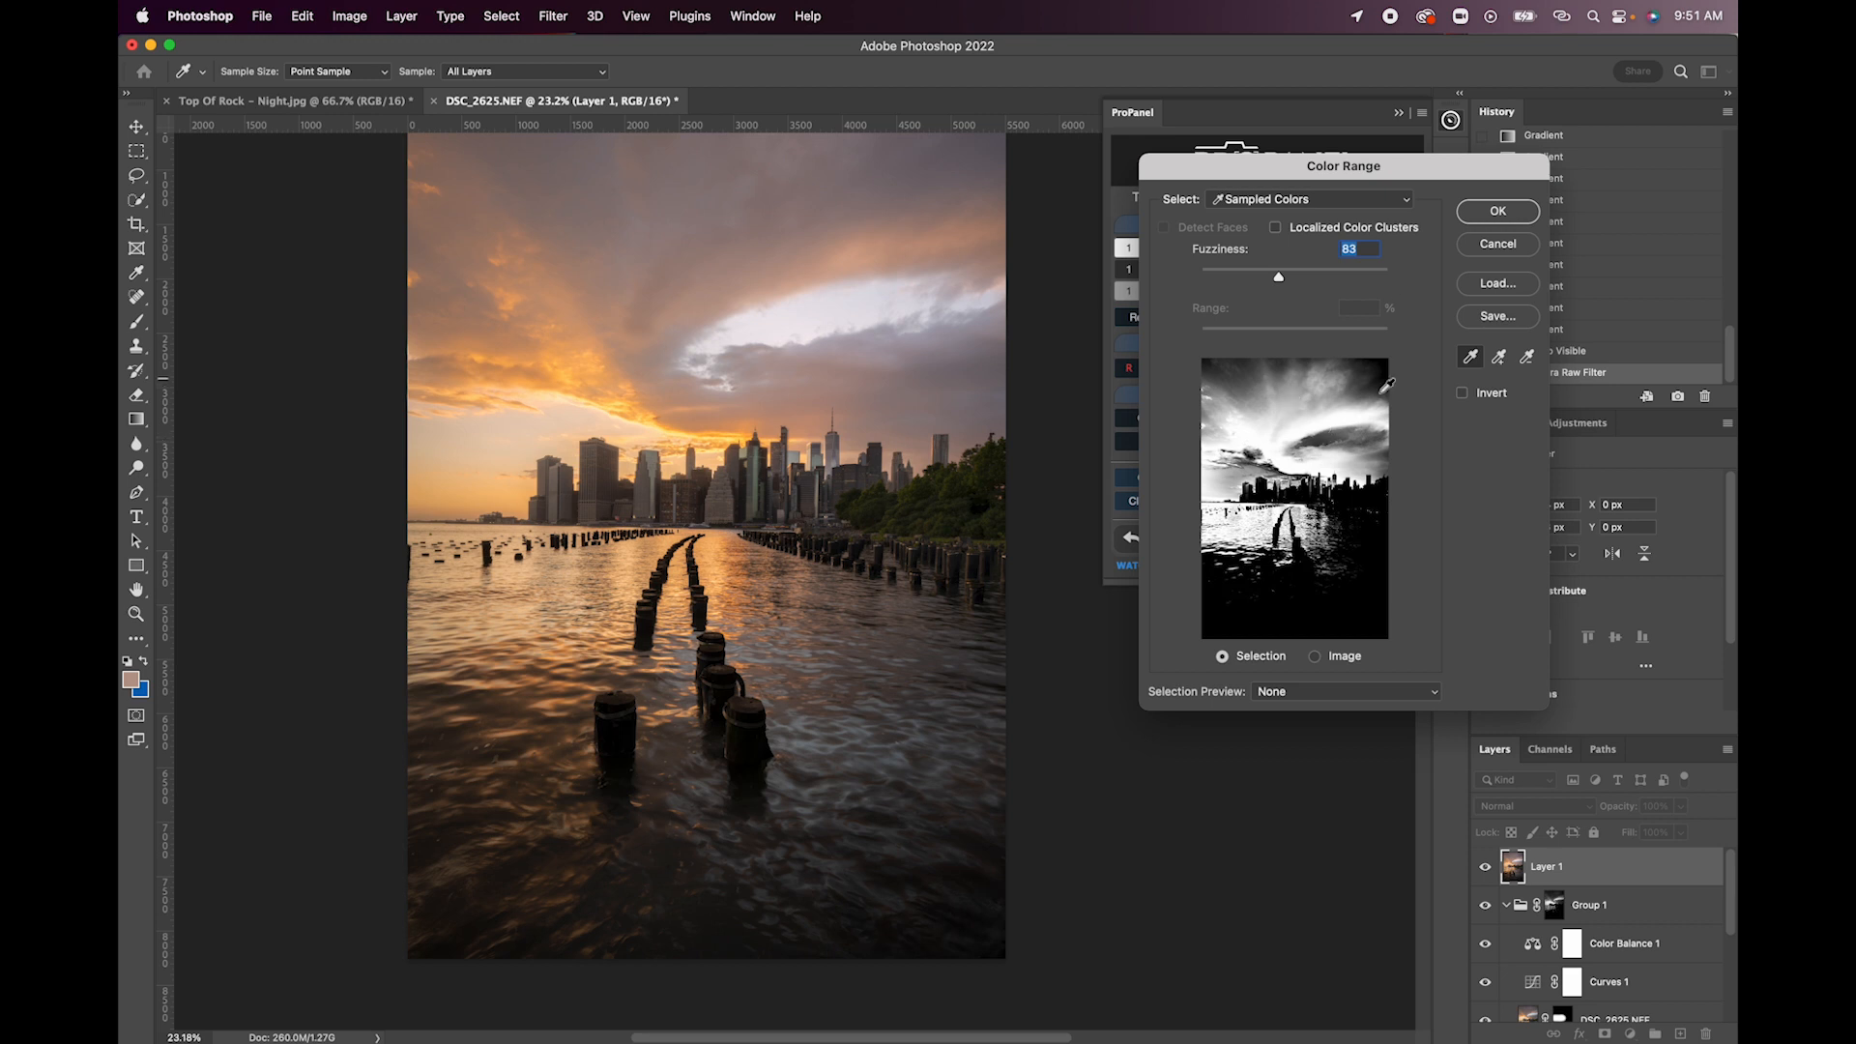
click(1497, 215)
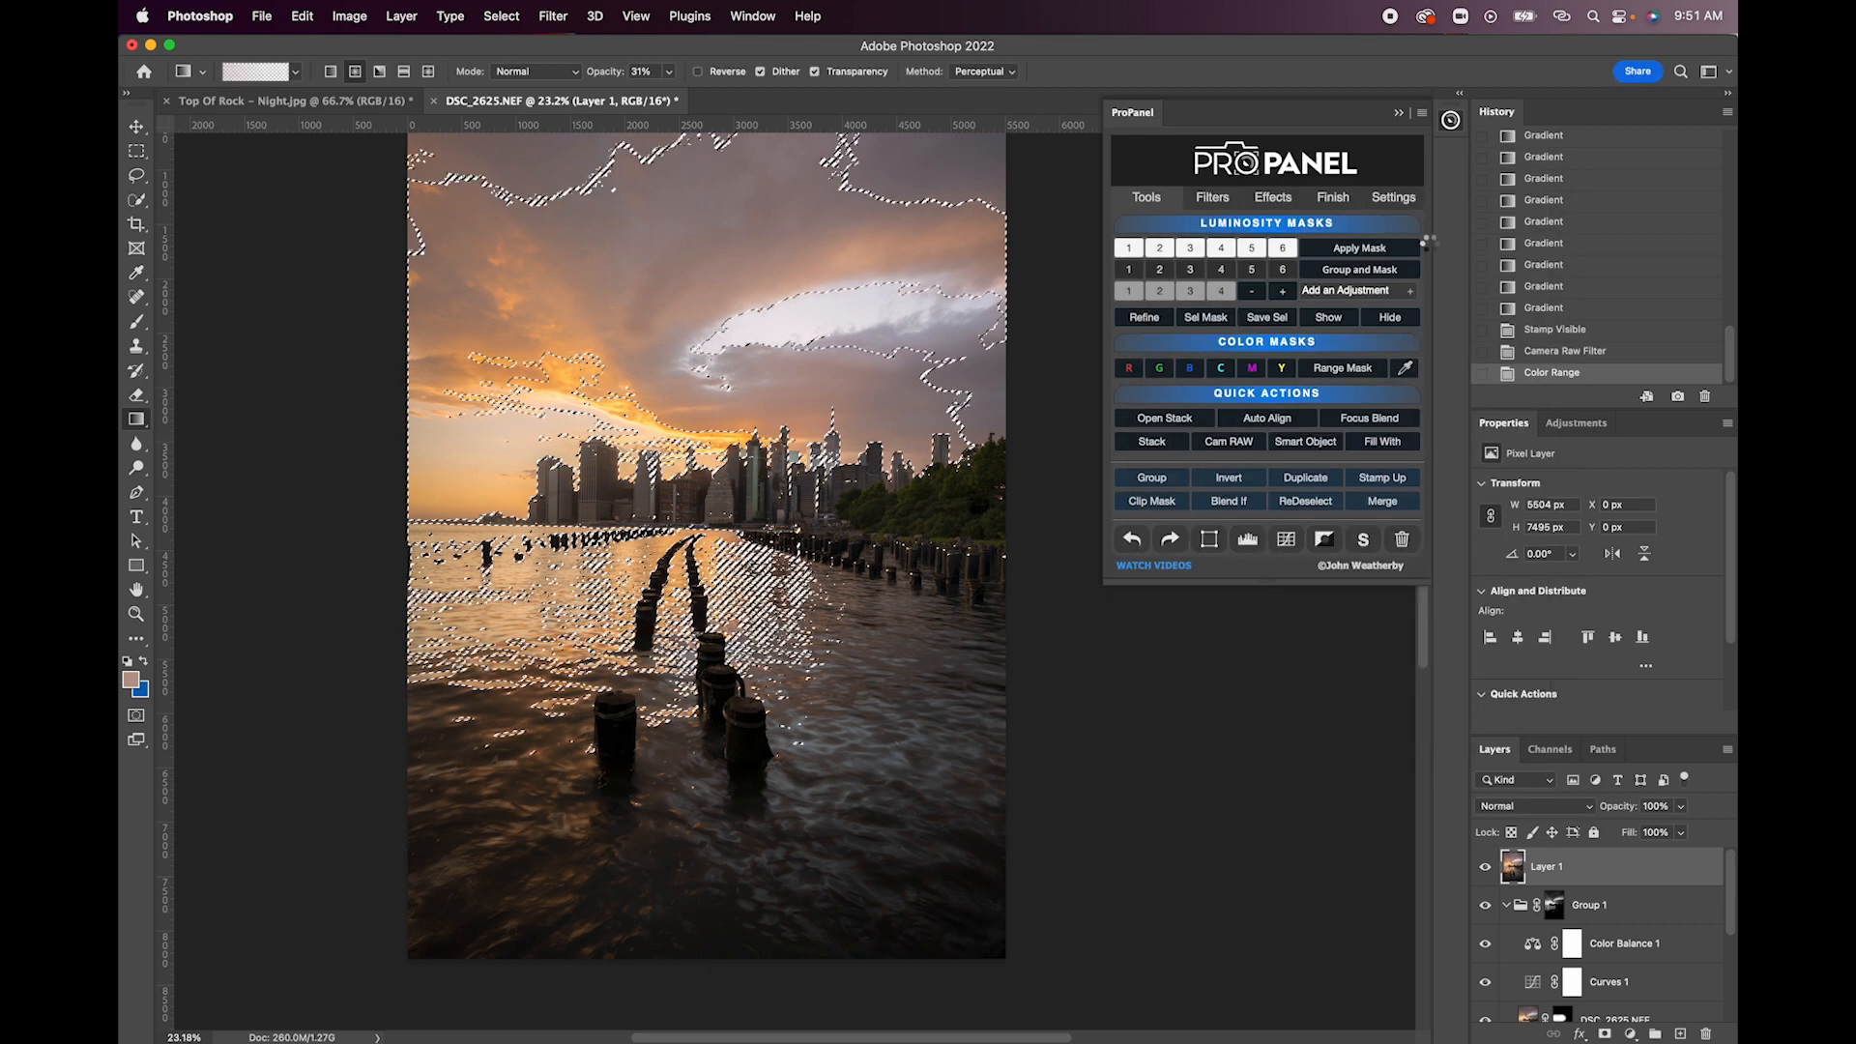
click(1368, 271)
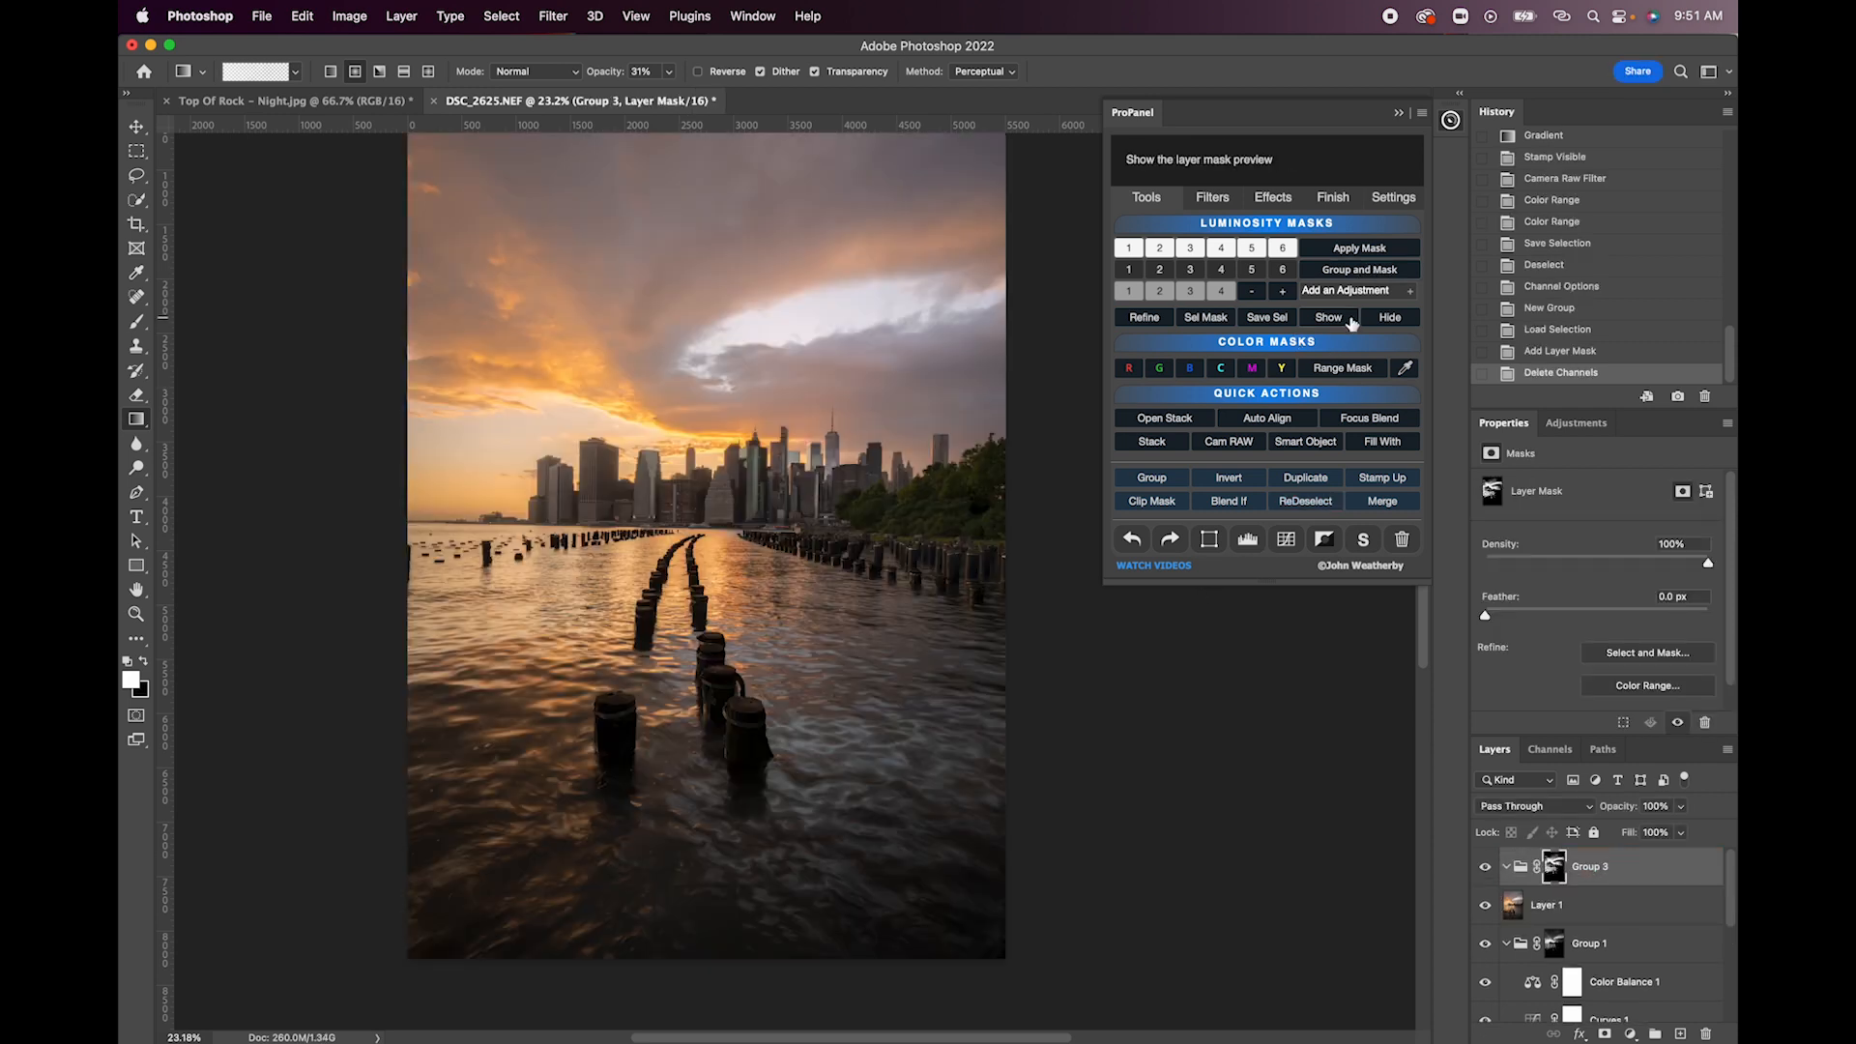
- Add a Color Balance adjustment inside Group 3 and set the midtones' Cyan-Red value to +14
click(1351, 292)
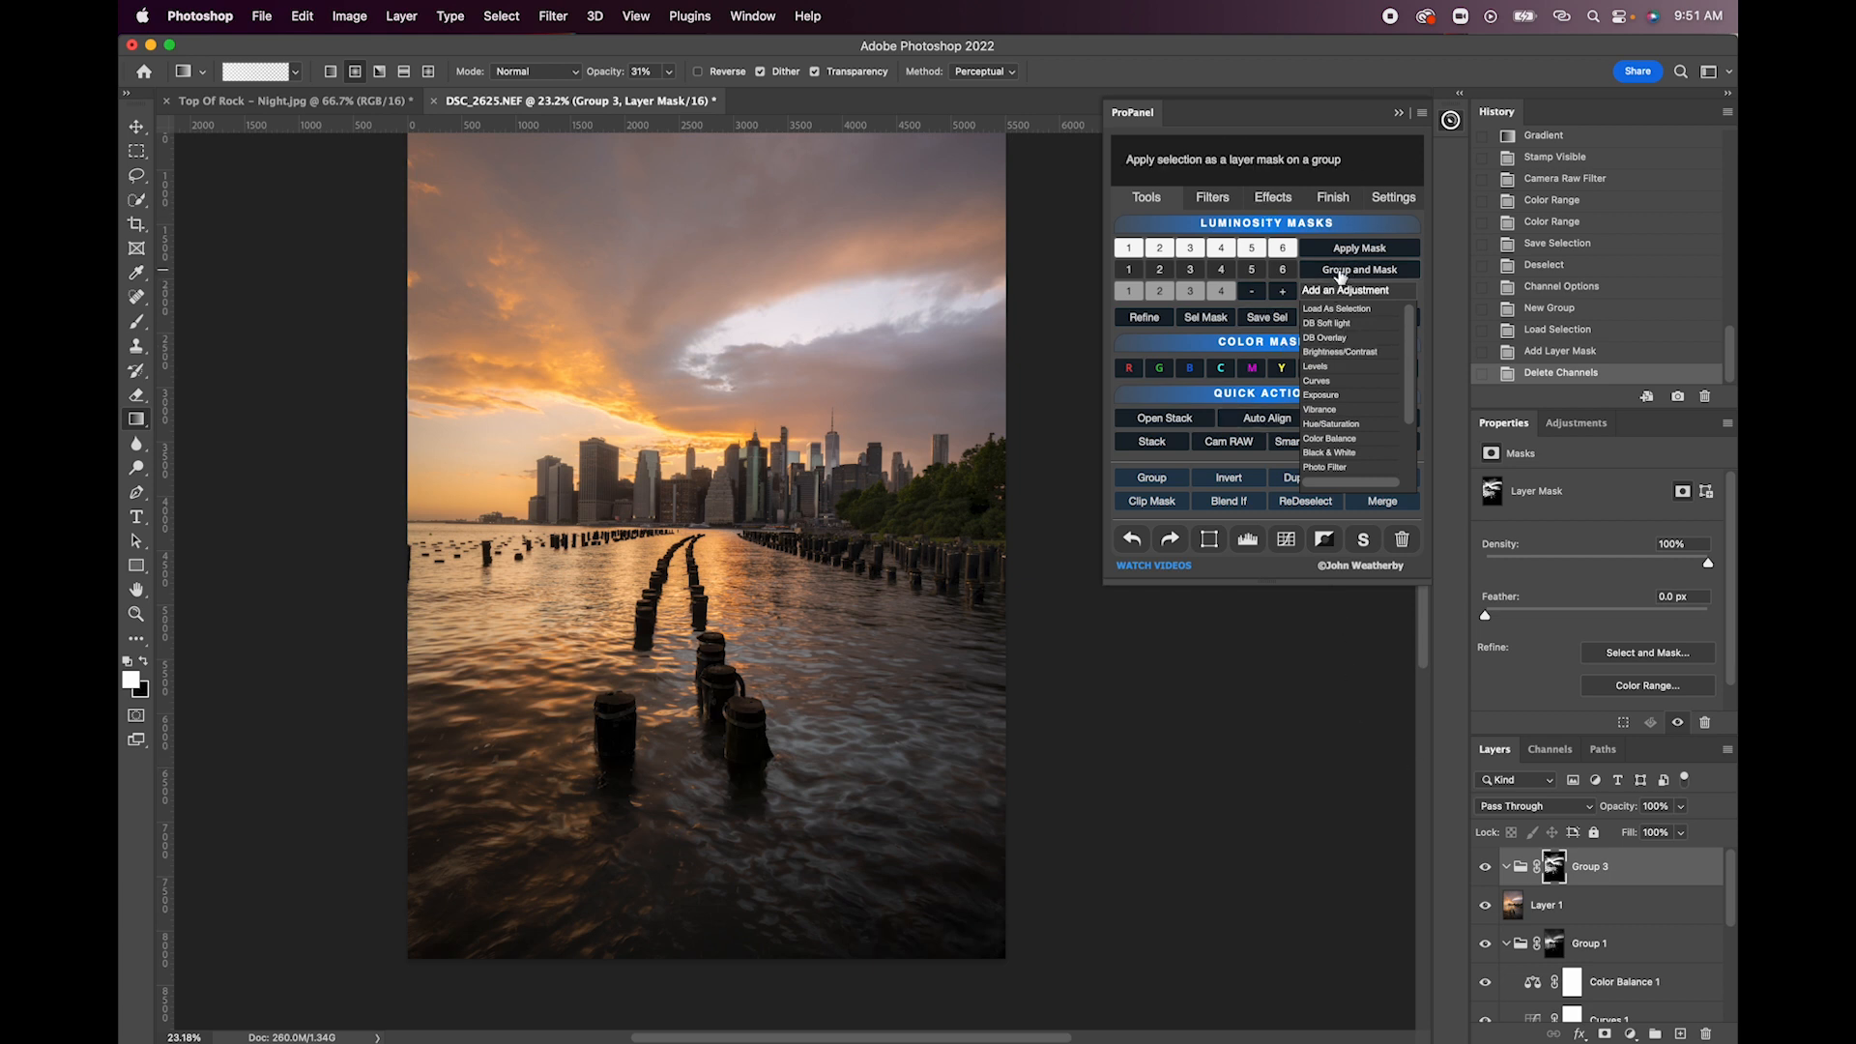
click(1385, 292)
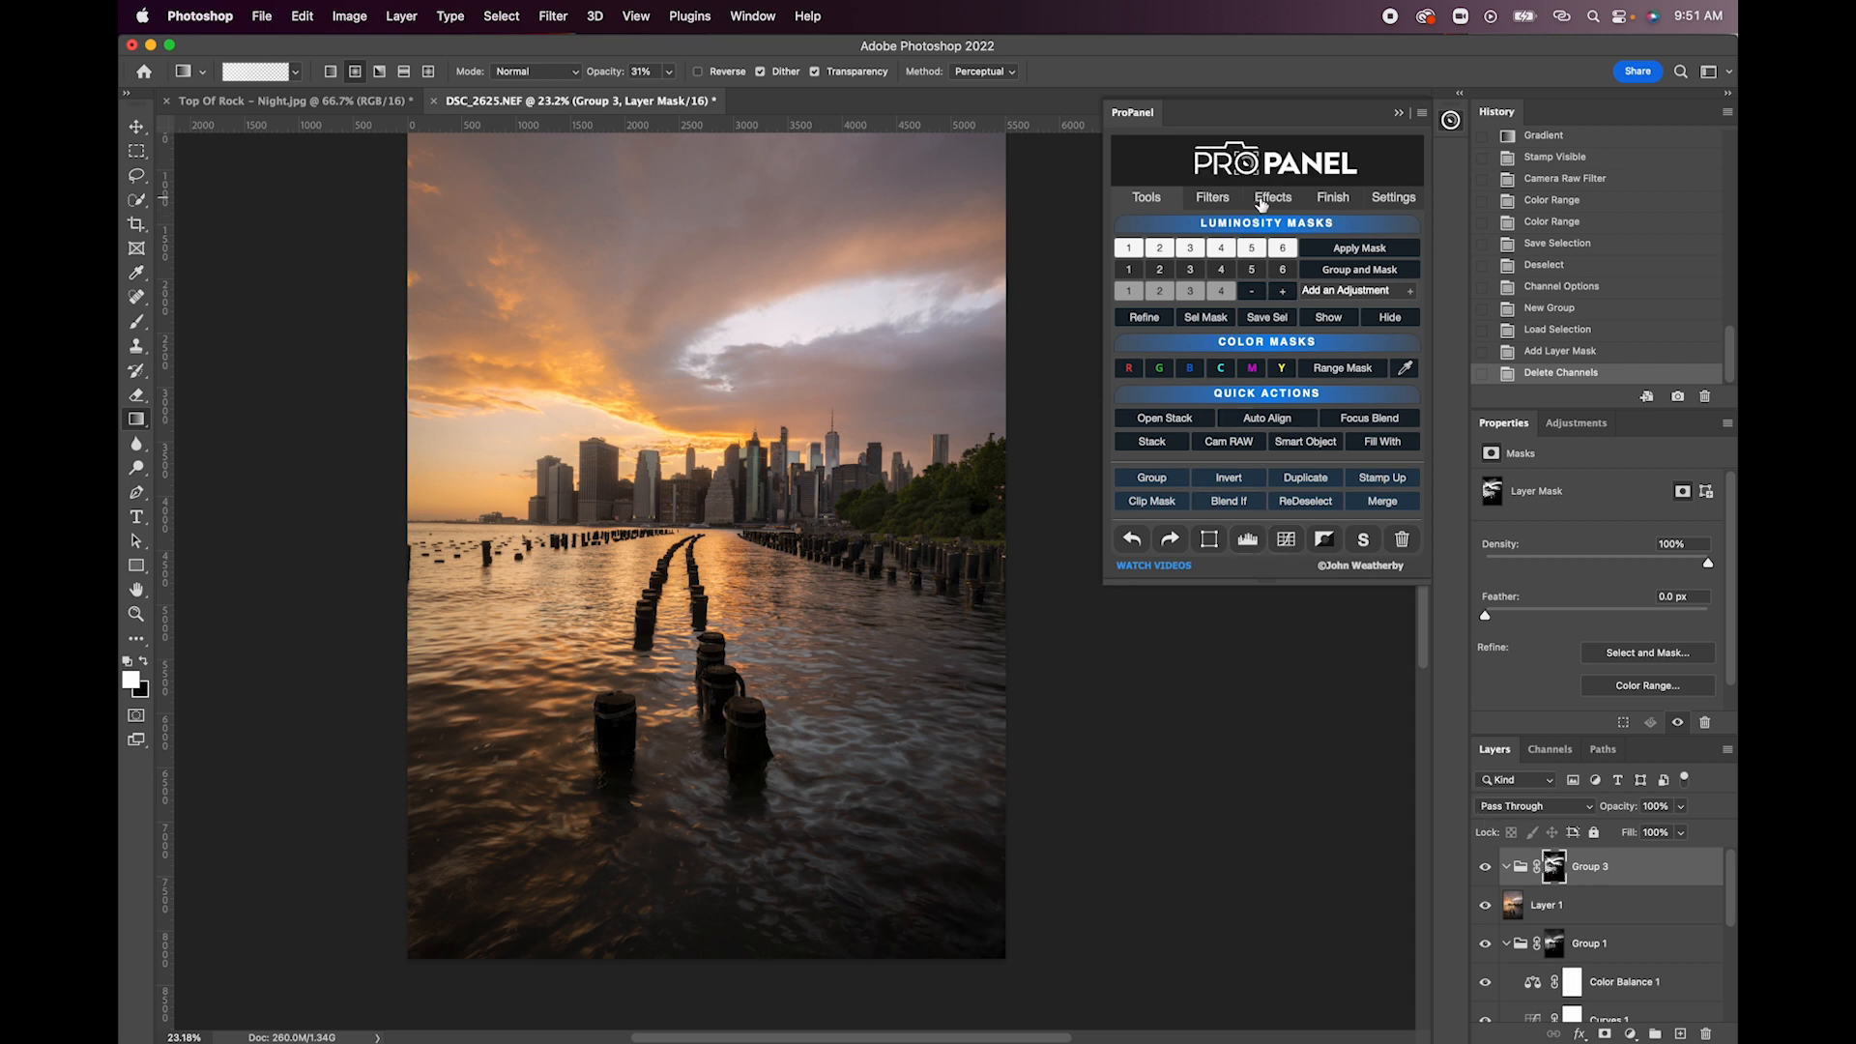
click(1261, 199)
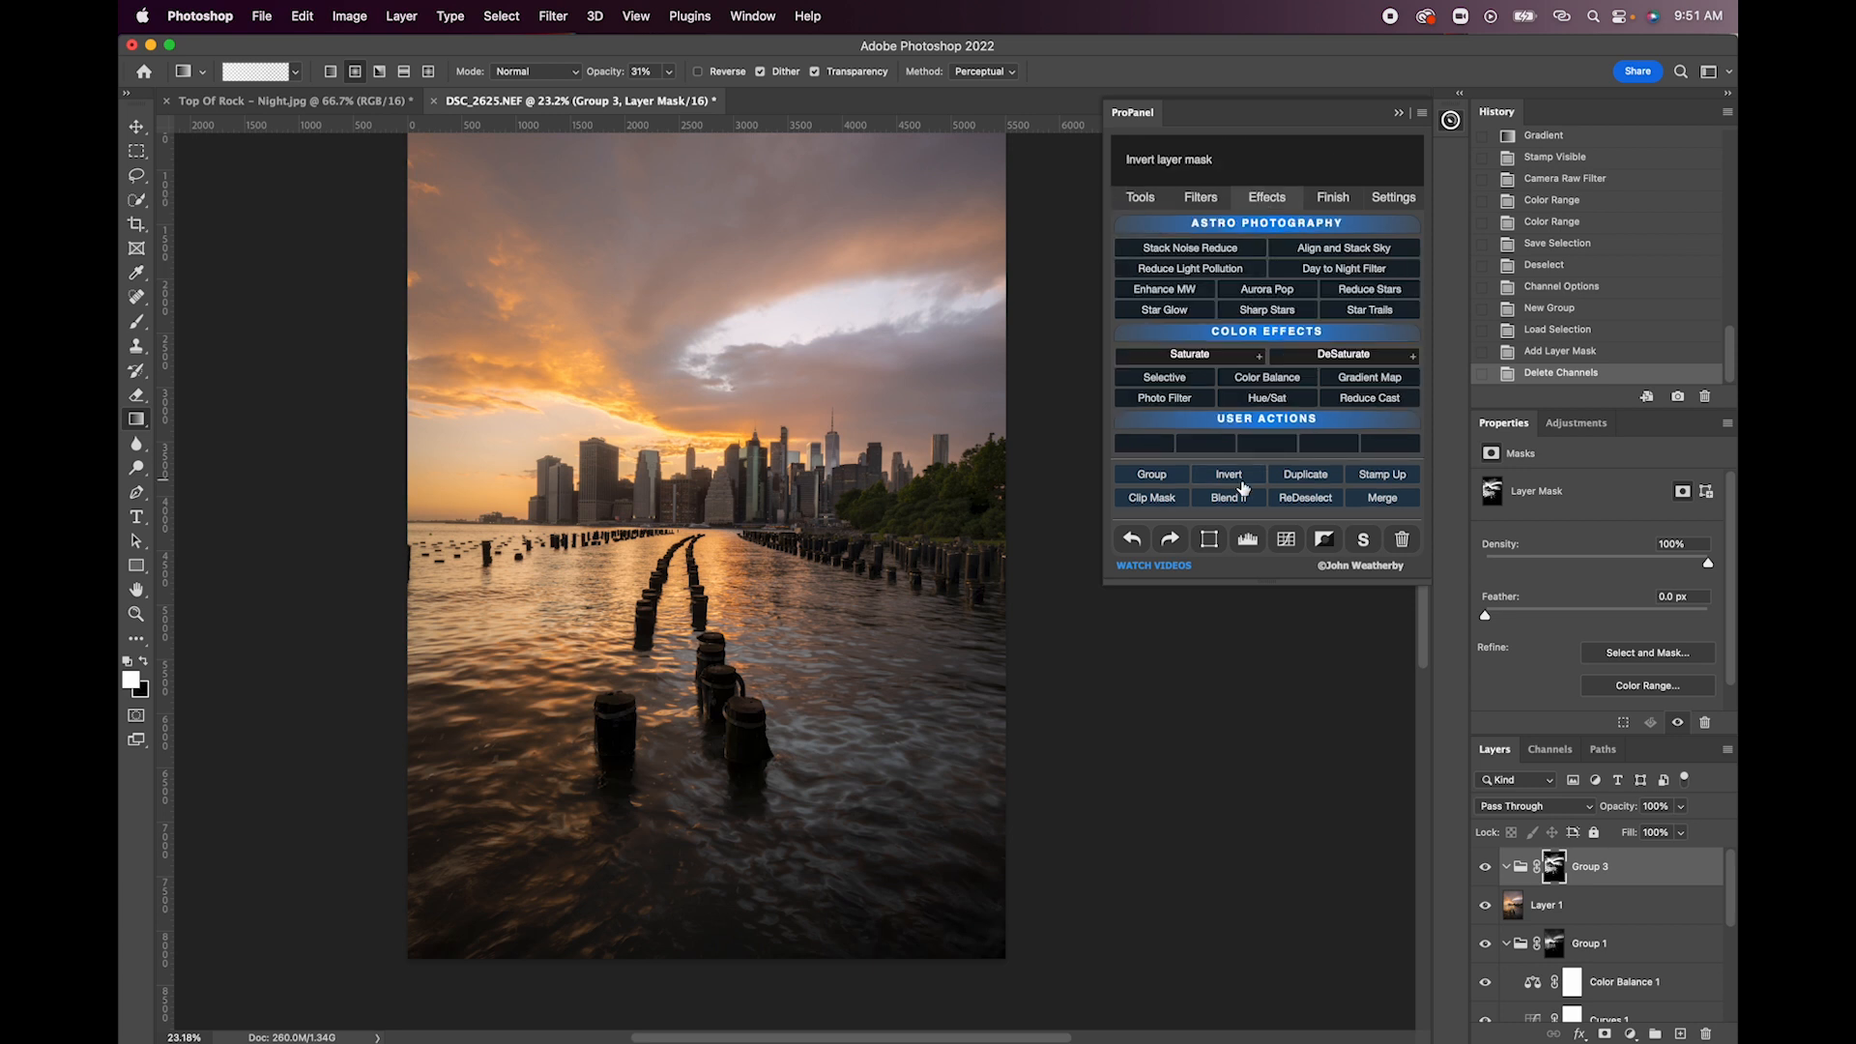
click(1256, 378)
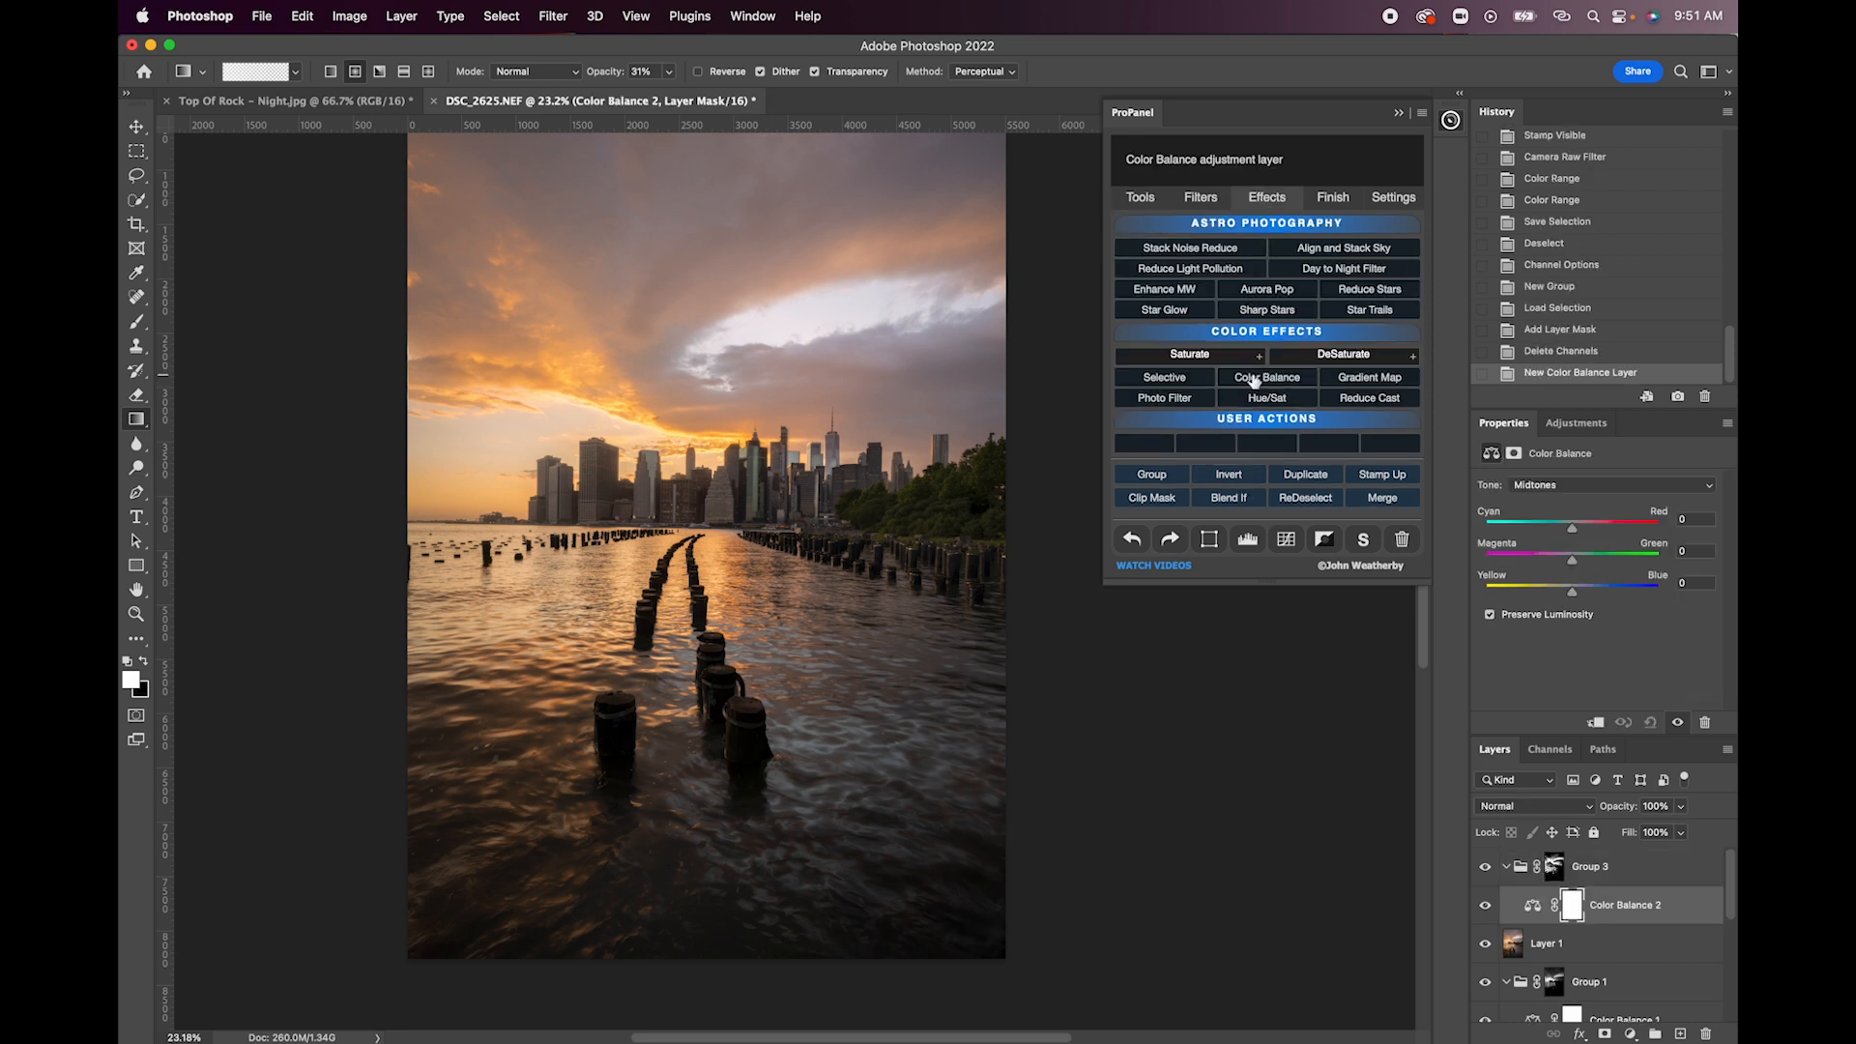
click(1574, 533)
drag(1574, 533, 1580, 529)
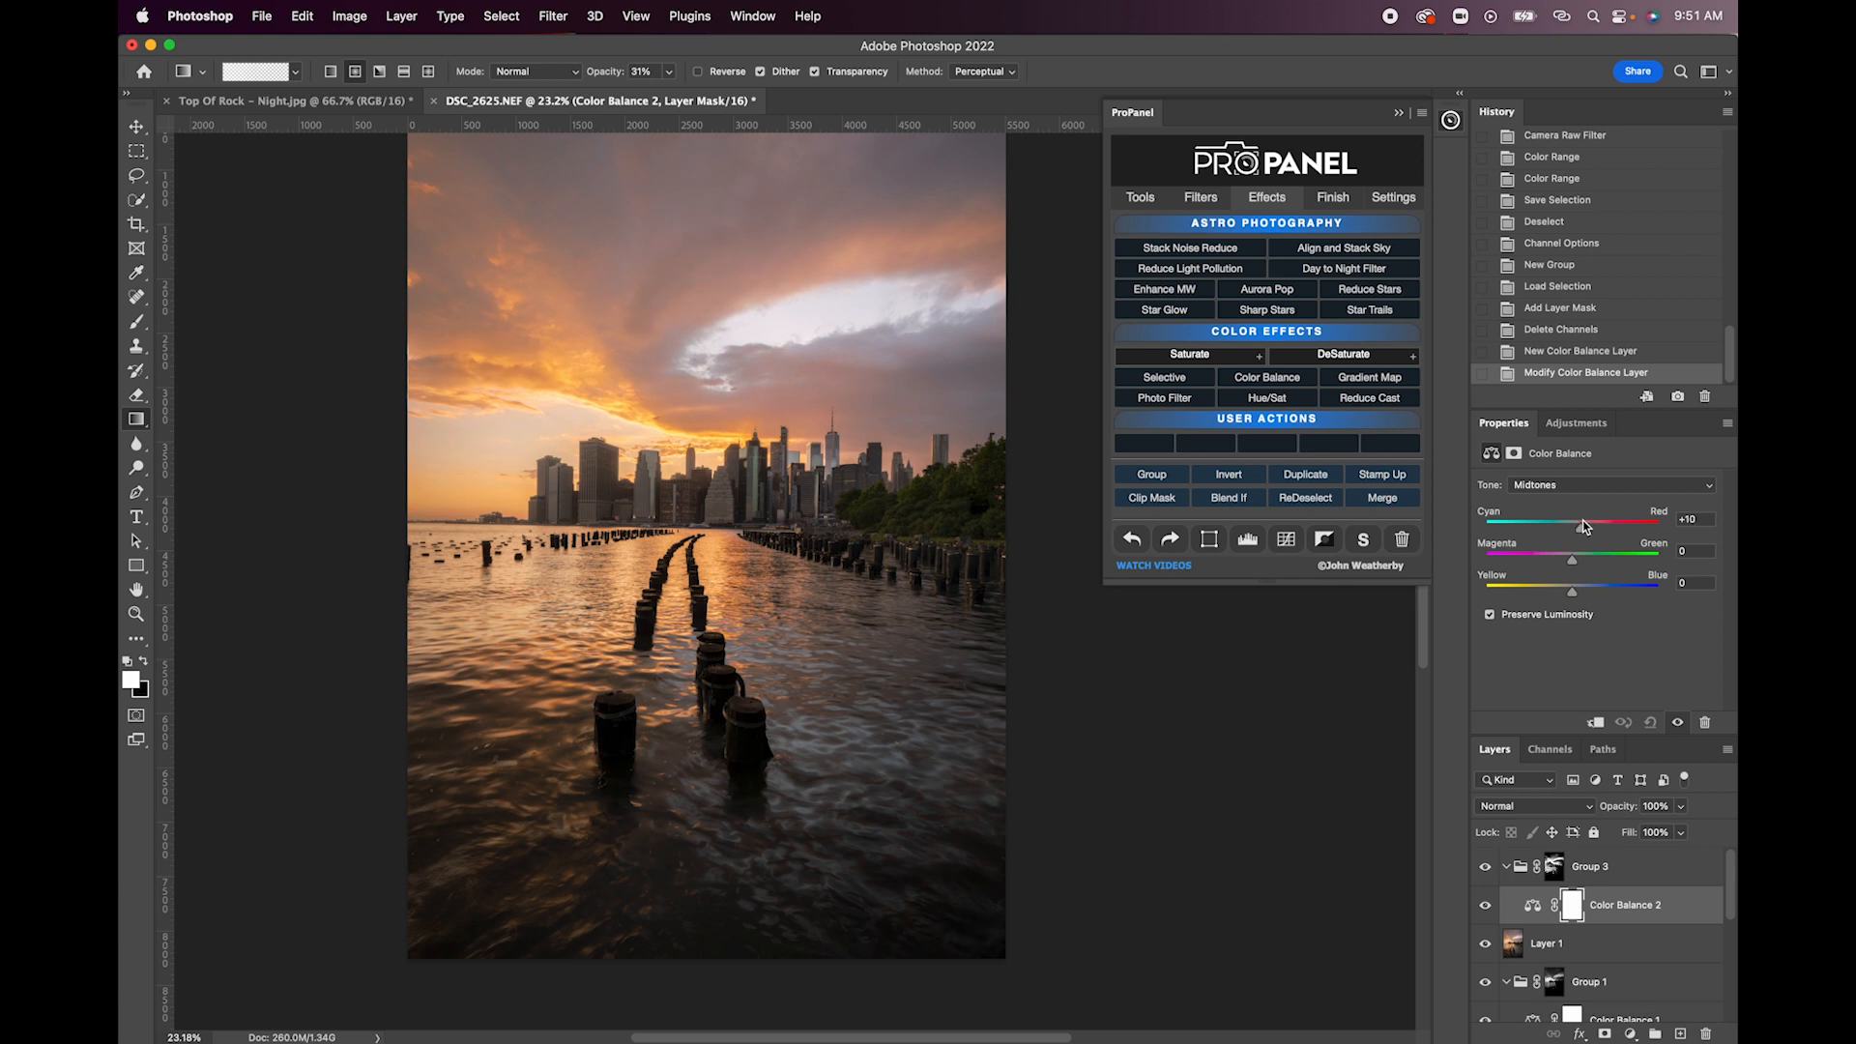
drag(1588, 523, 1586, 525)
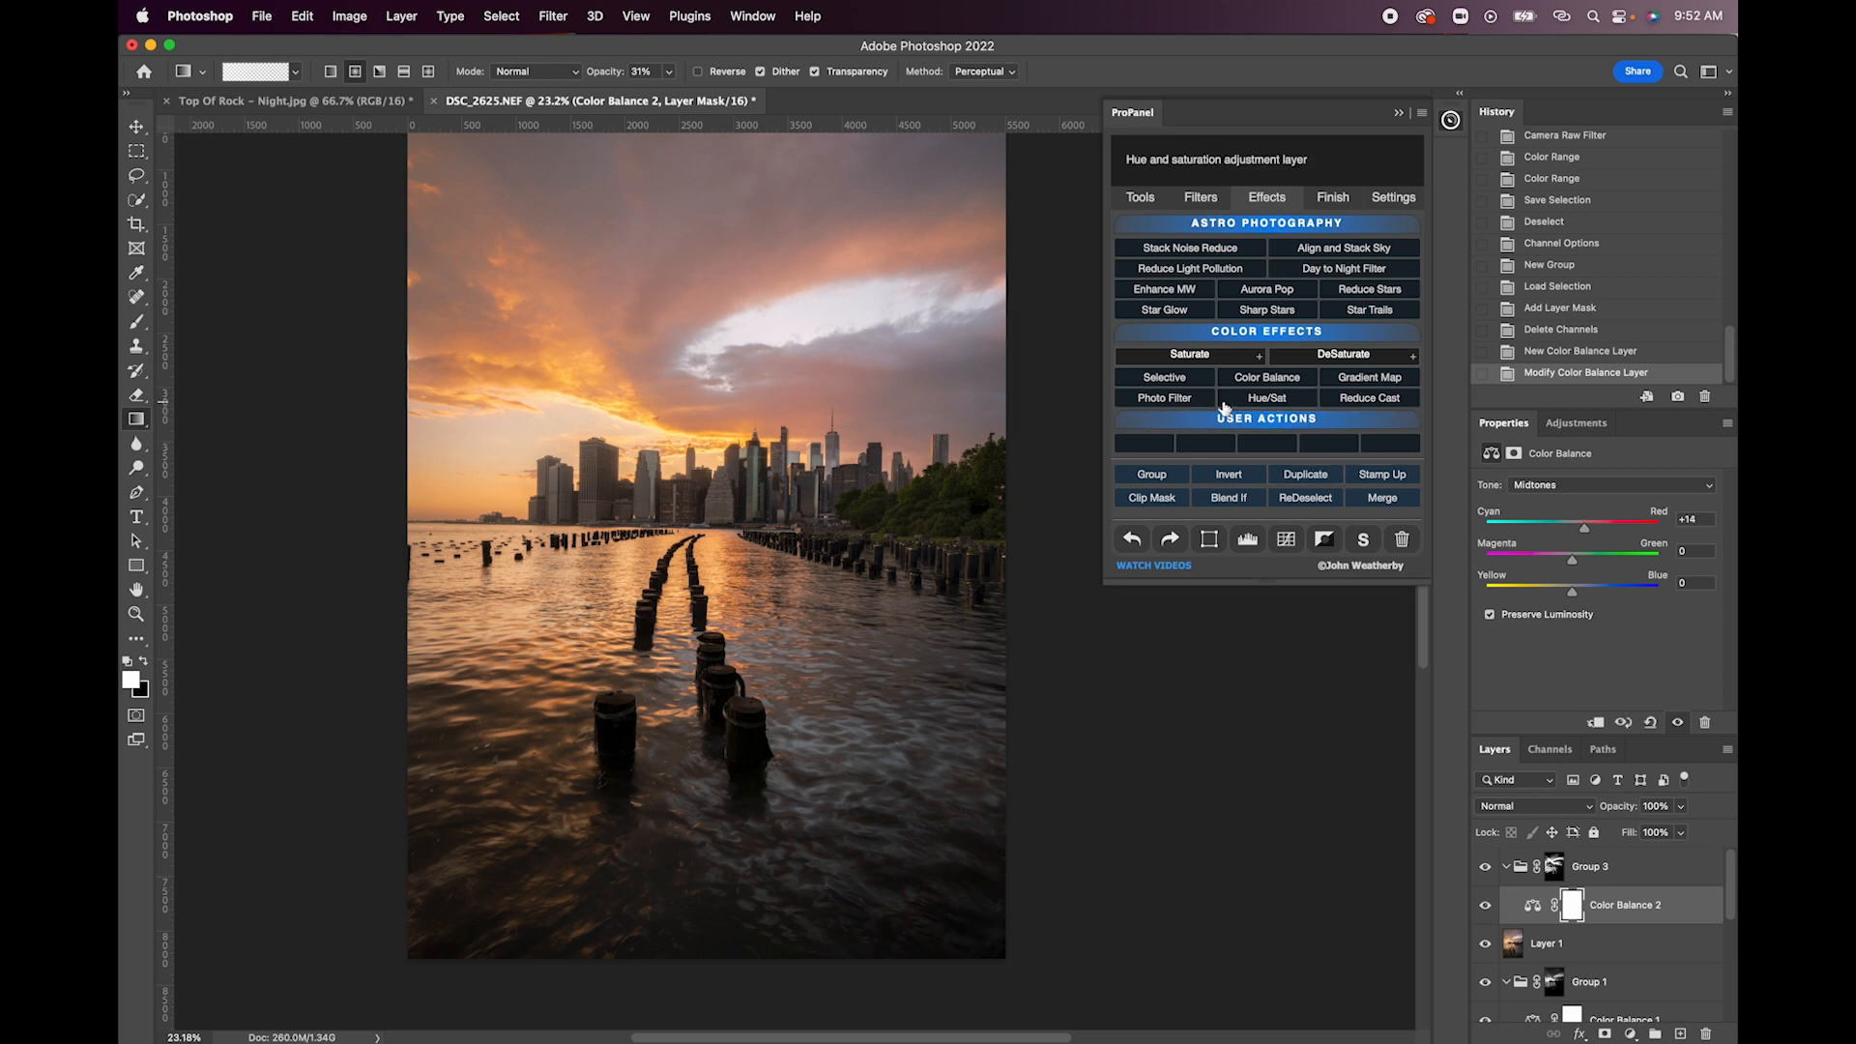
- Add a Curves adjustment with slightly raised midtones and a Warming Filter (85) Photo Filter adjustment inside Group 3
click(1284, 540)
mouse_move(1600, 626)
mouse_down()
mouse_move(1607, 650)
mouse_move(1604, 627)
mouse_up()
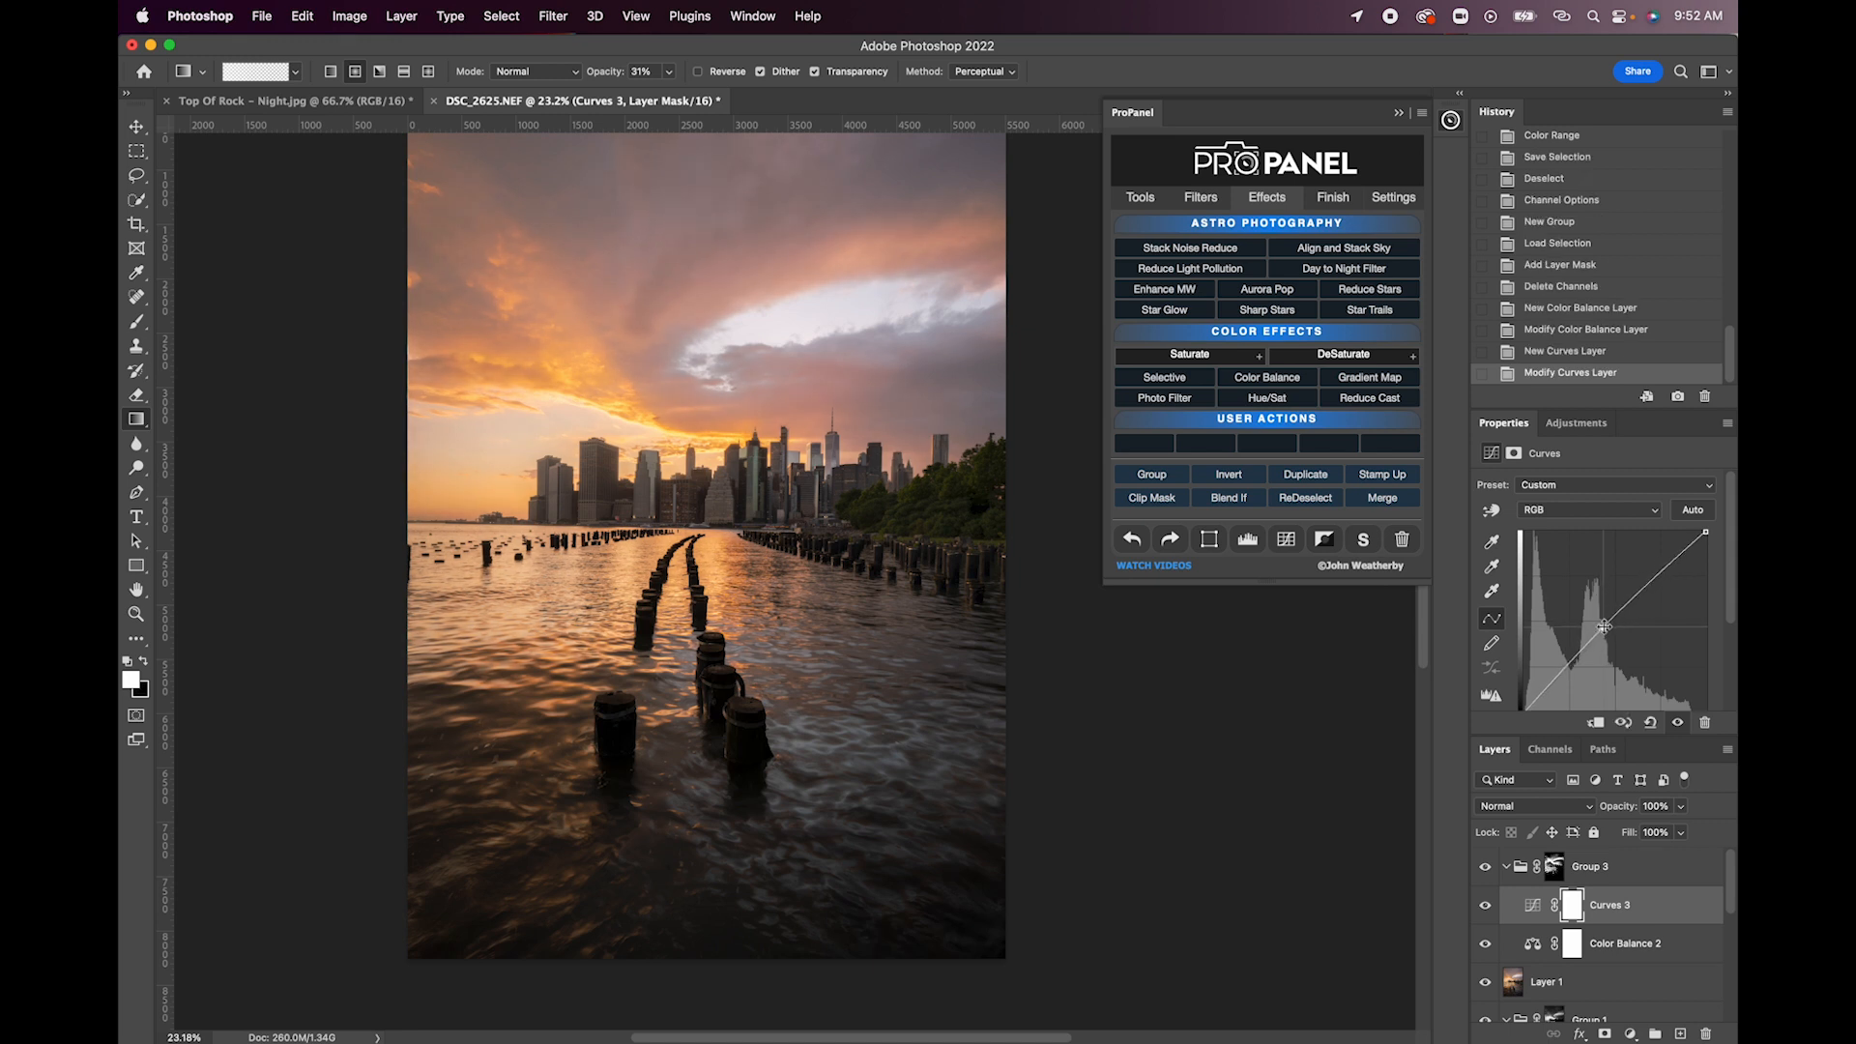
click(1165, 398)
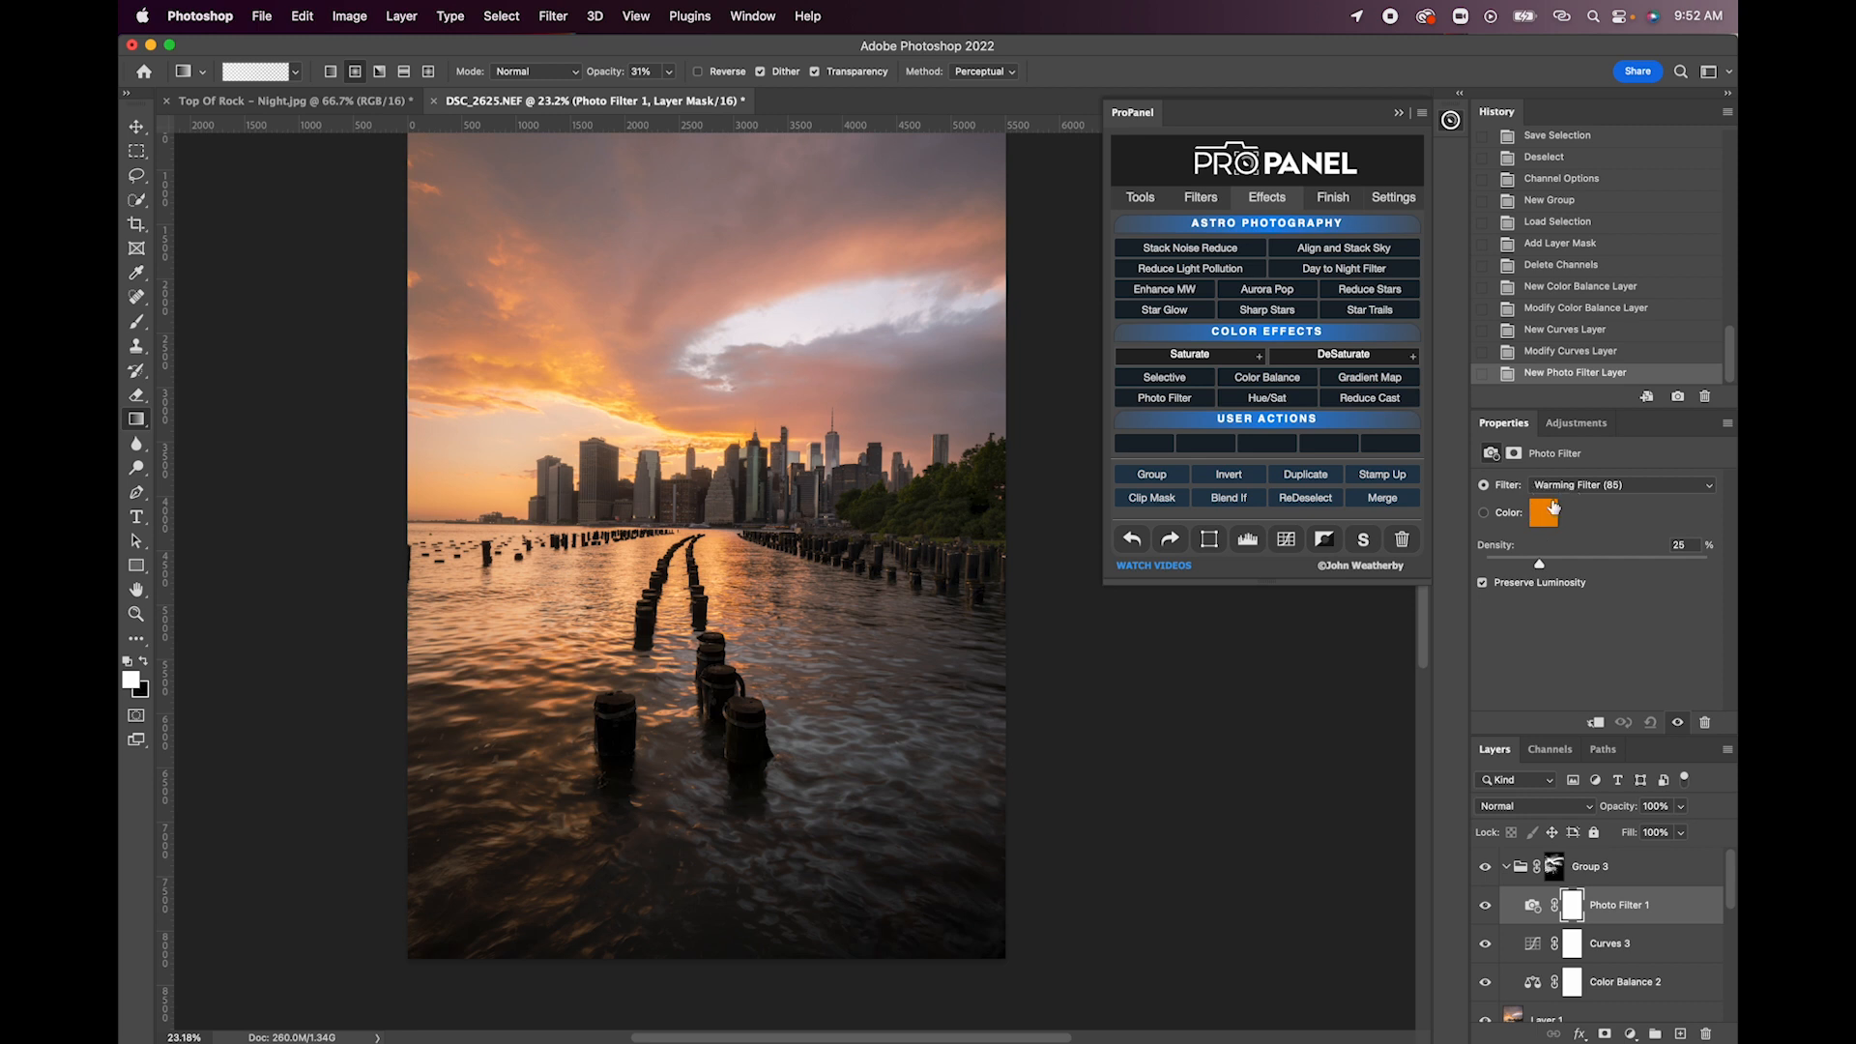
key(alt)
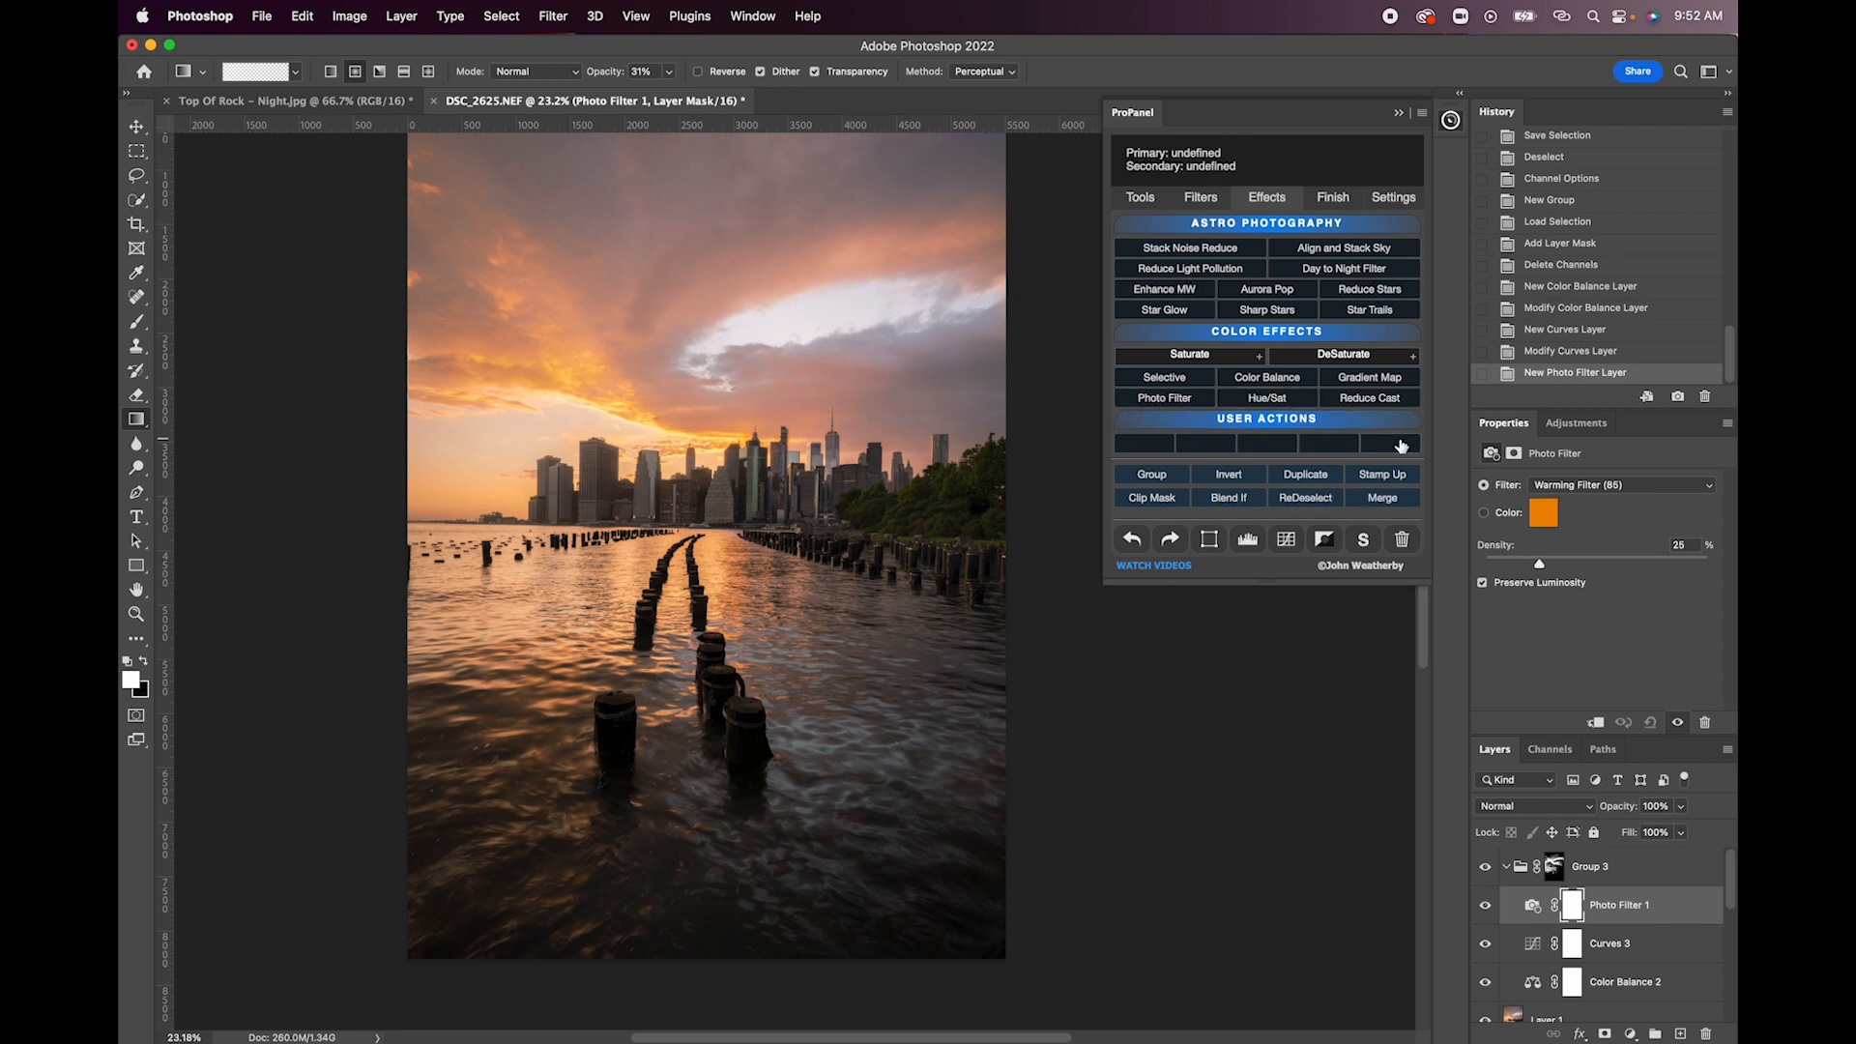
click(1192, 201)
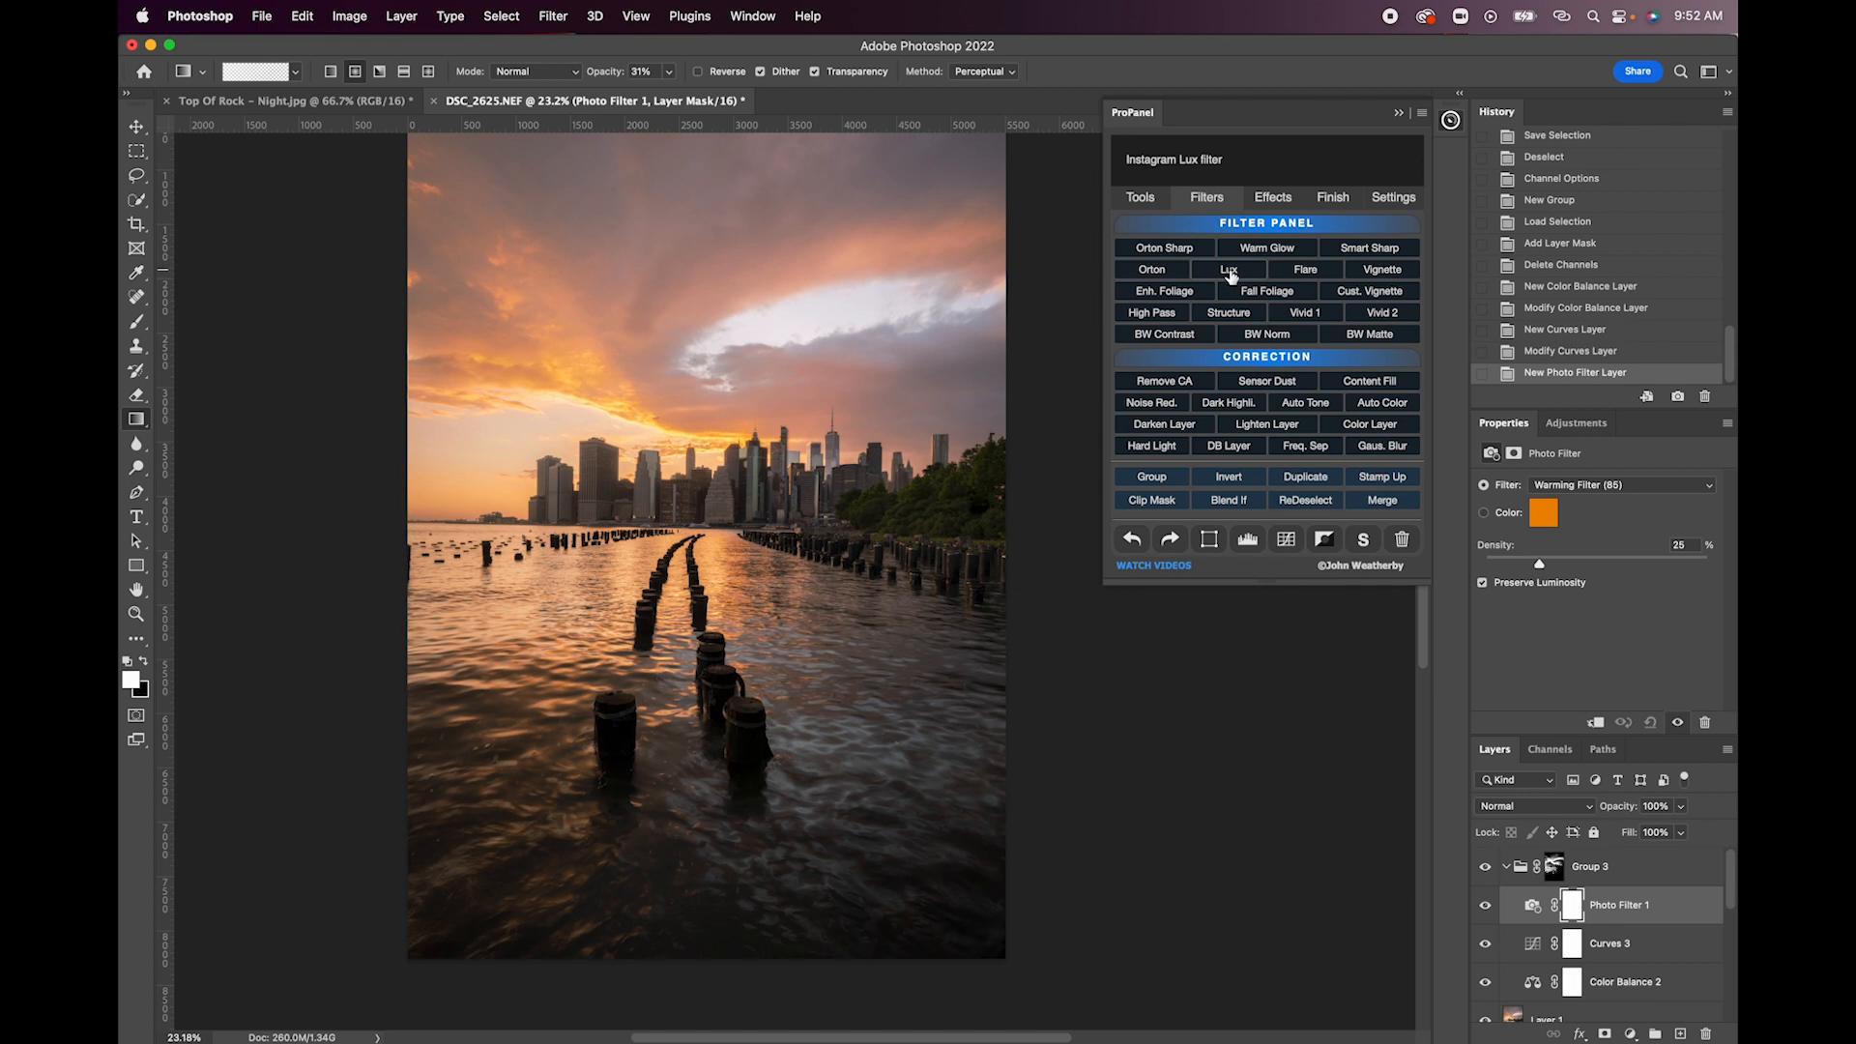
- Add the Vivid 1 filter at the top of Group 3 and preview the group's layer mask
click(1307, 314)
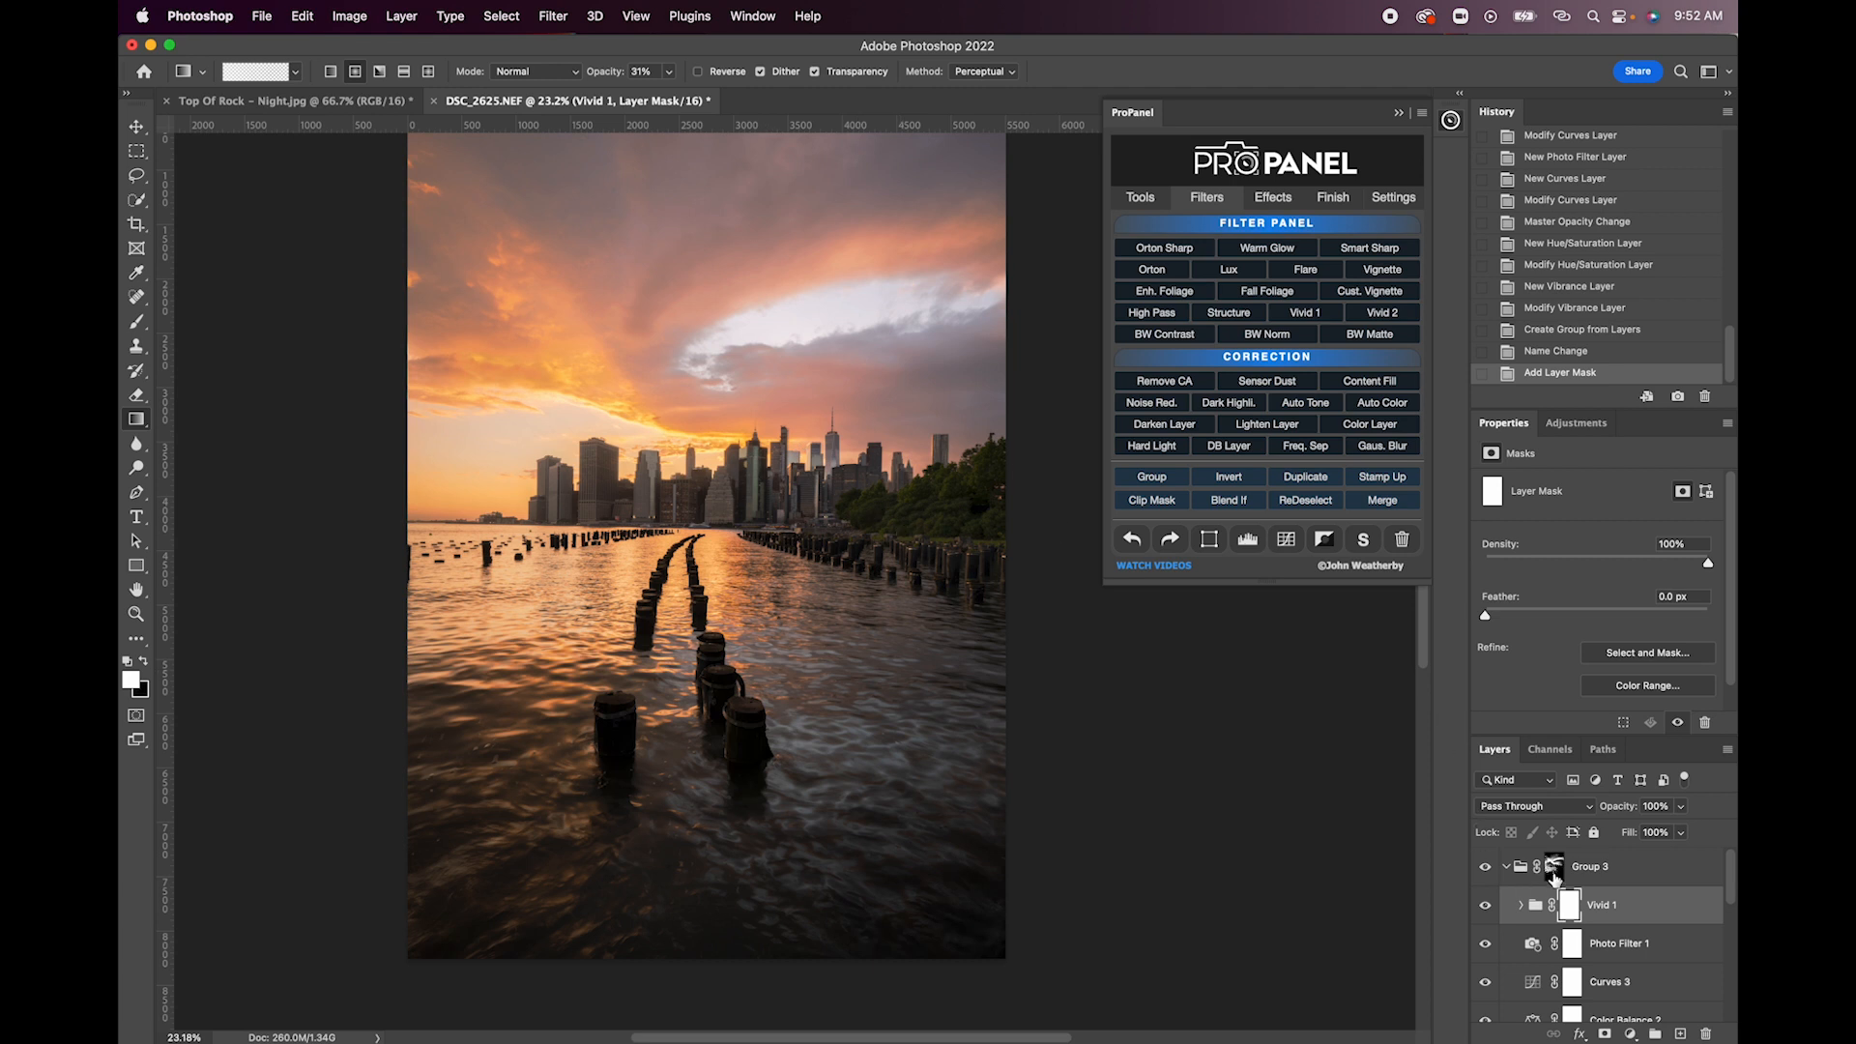
click(1555, 875)
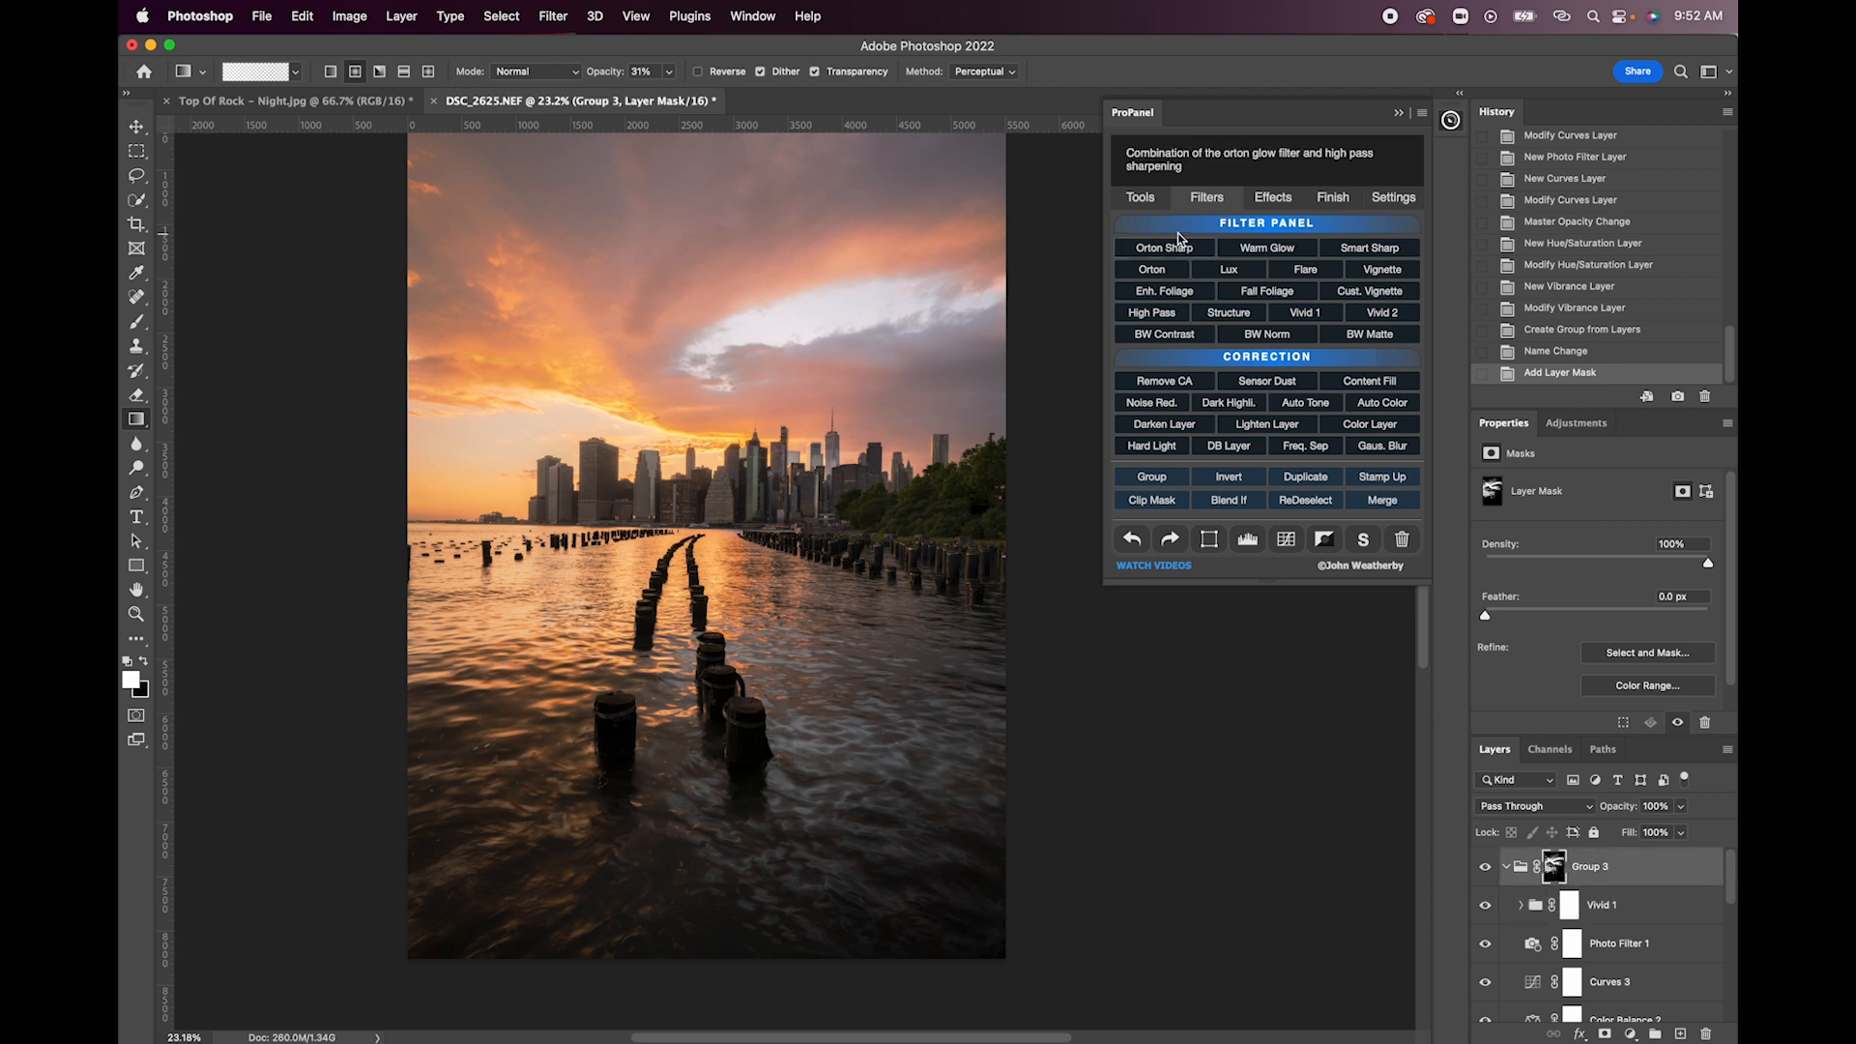
click(1141, 197)
click(1328, 319)
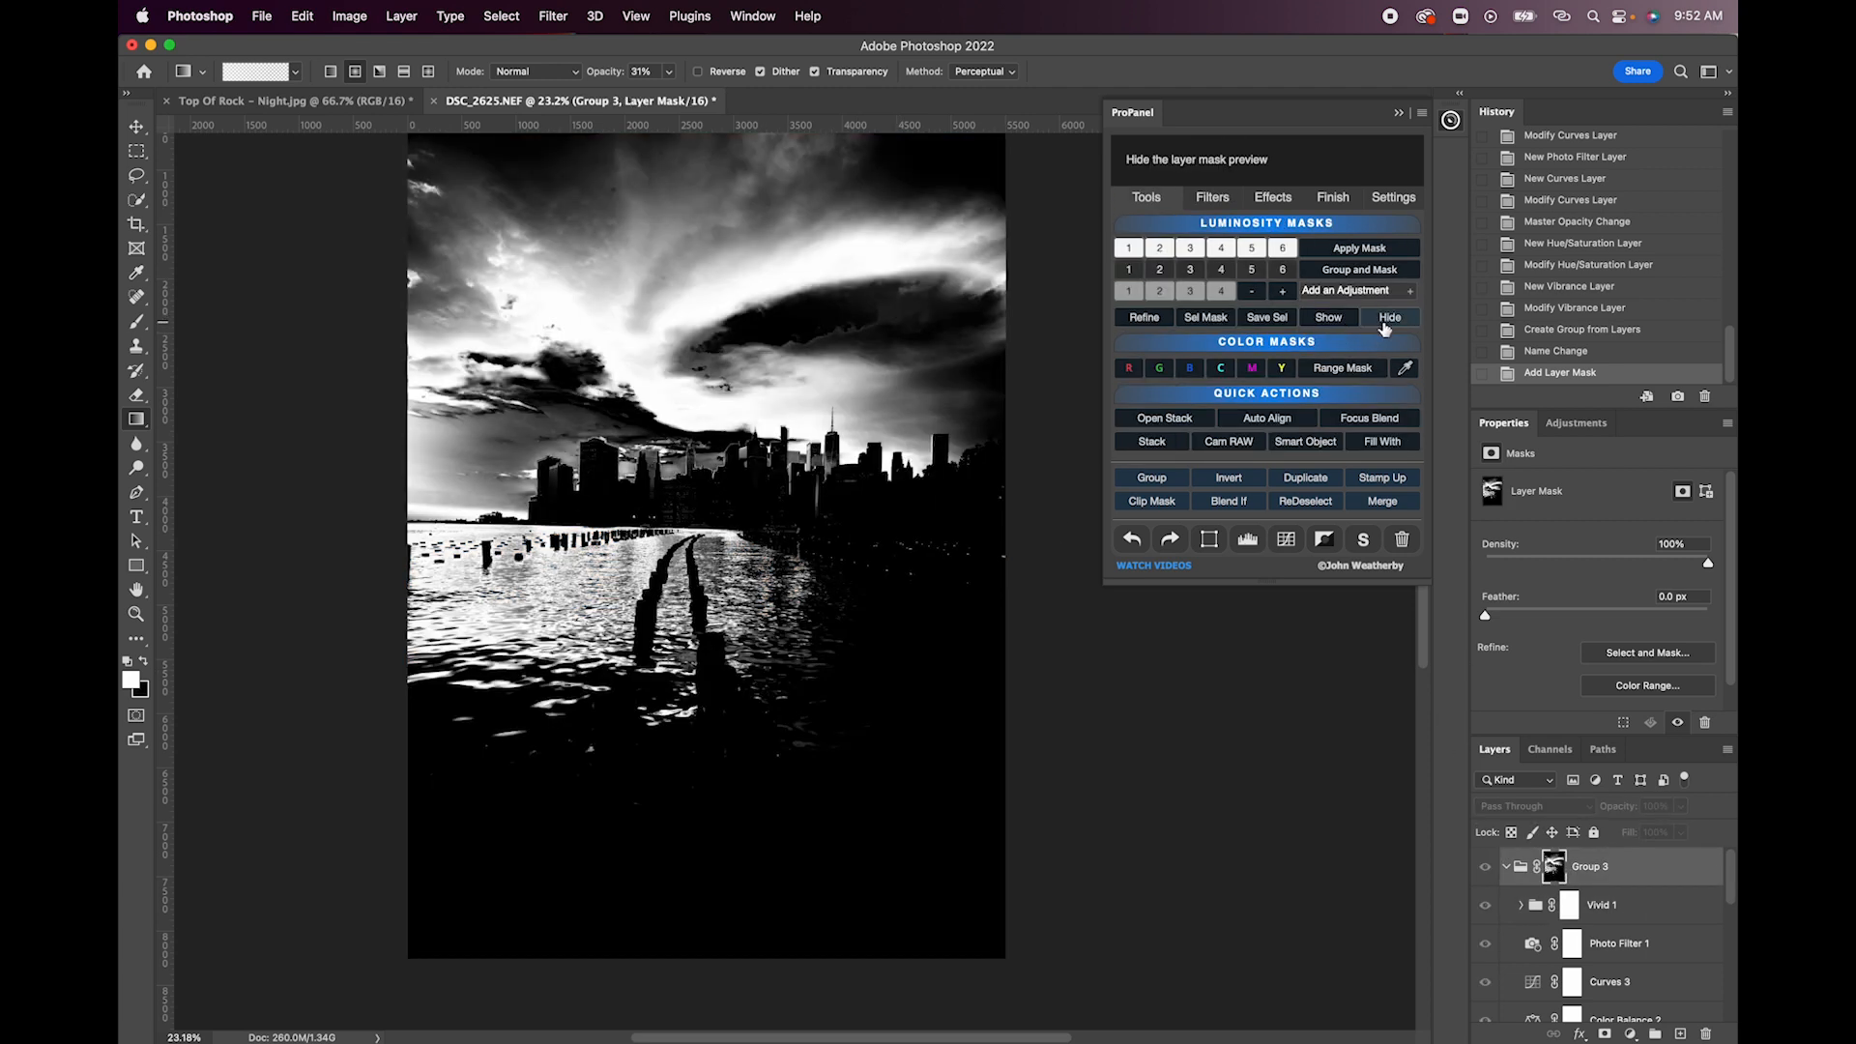
click(1388, 319)
- Compare the image with Group 3 hidden and shown, and reduce the Vivid 1 group's opacity to 81%
click(1485, 867)
click(1485, 868)
click(1486, 867)
click(1486, 867)
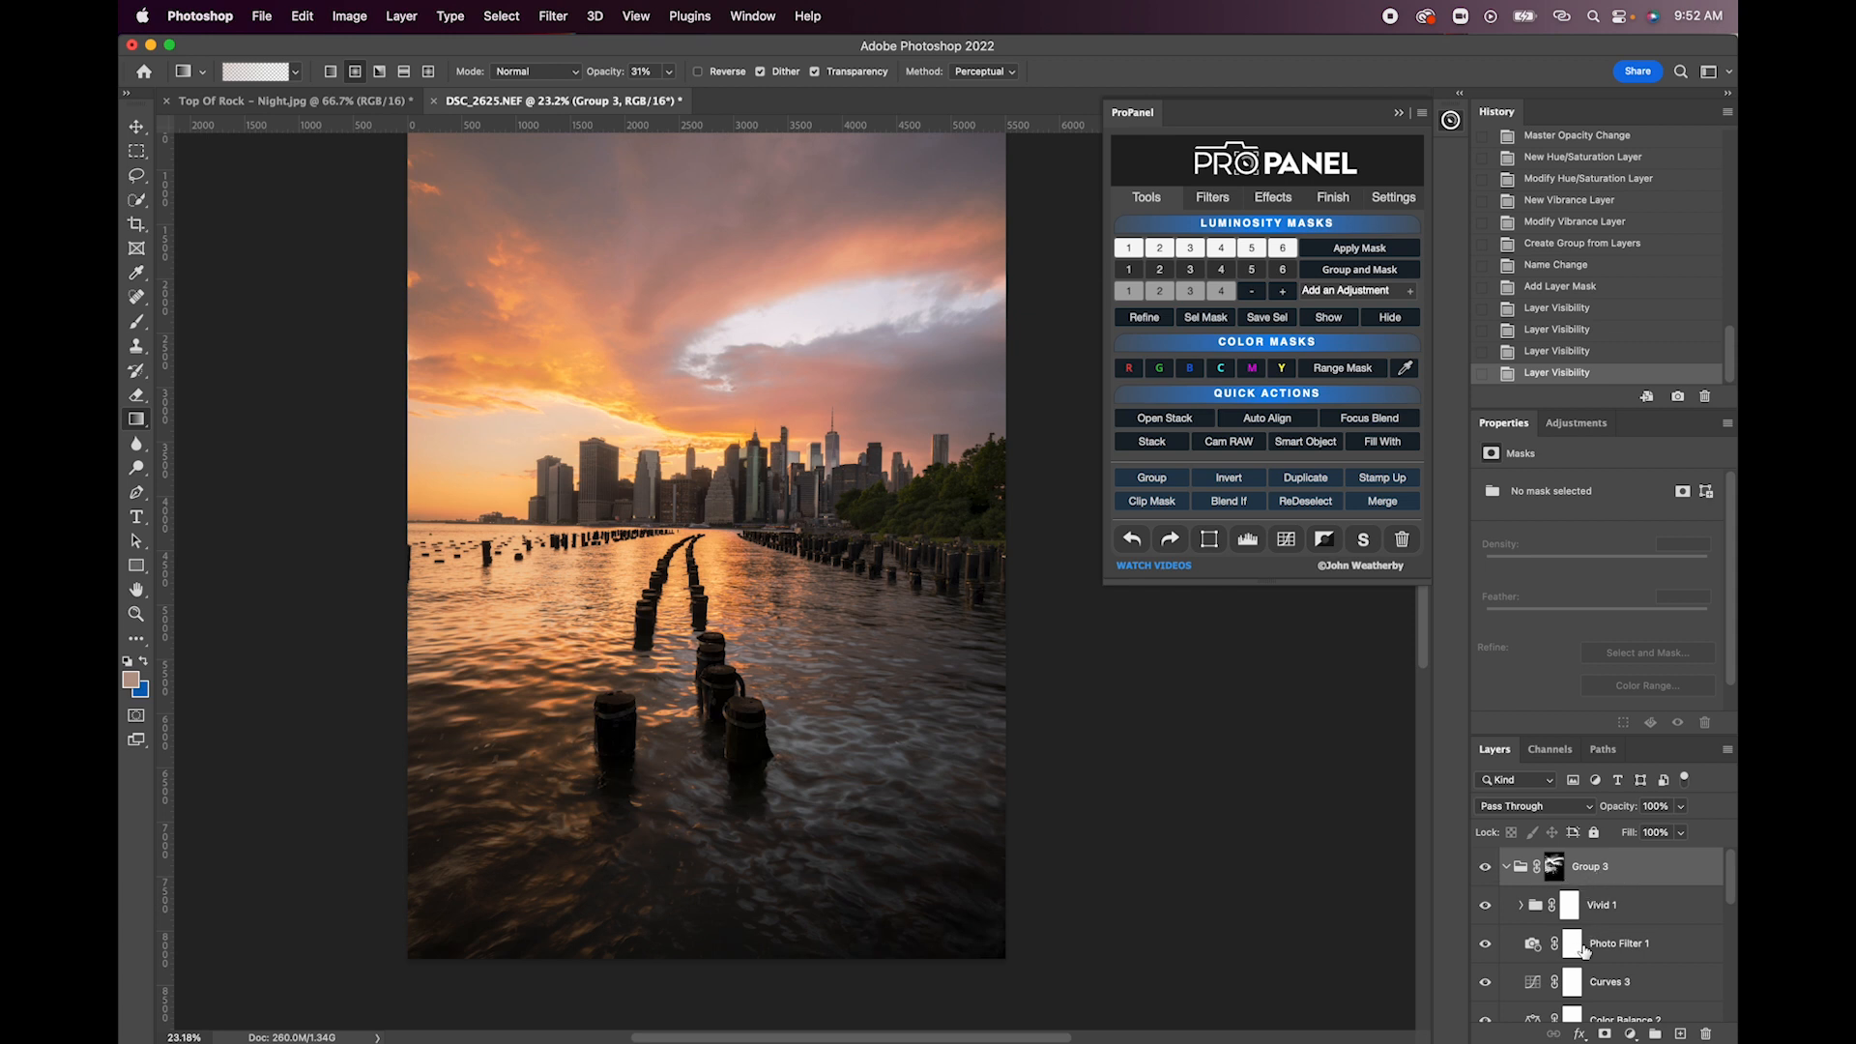
scroll(1583, 945, down, 1)
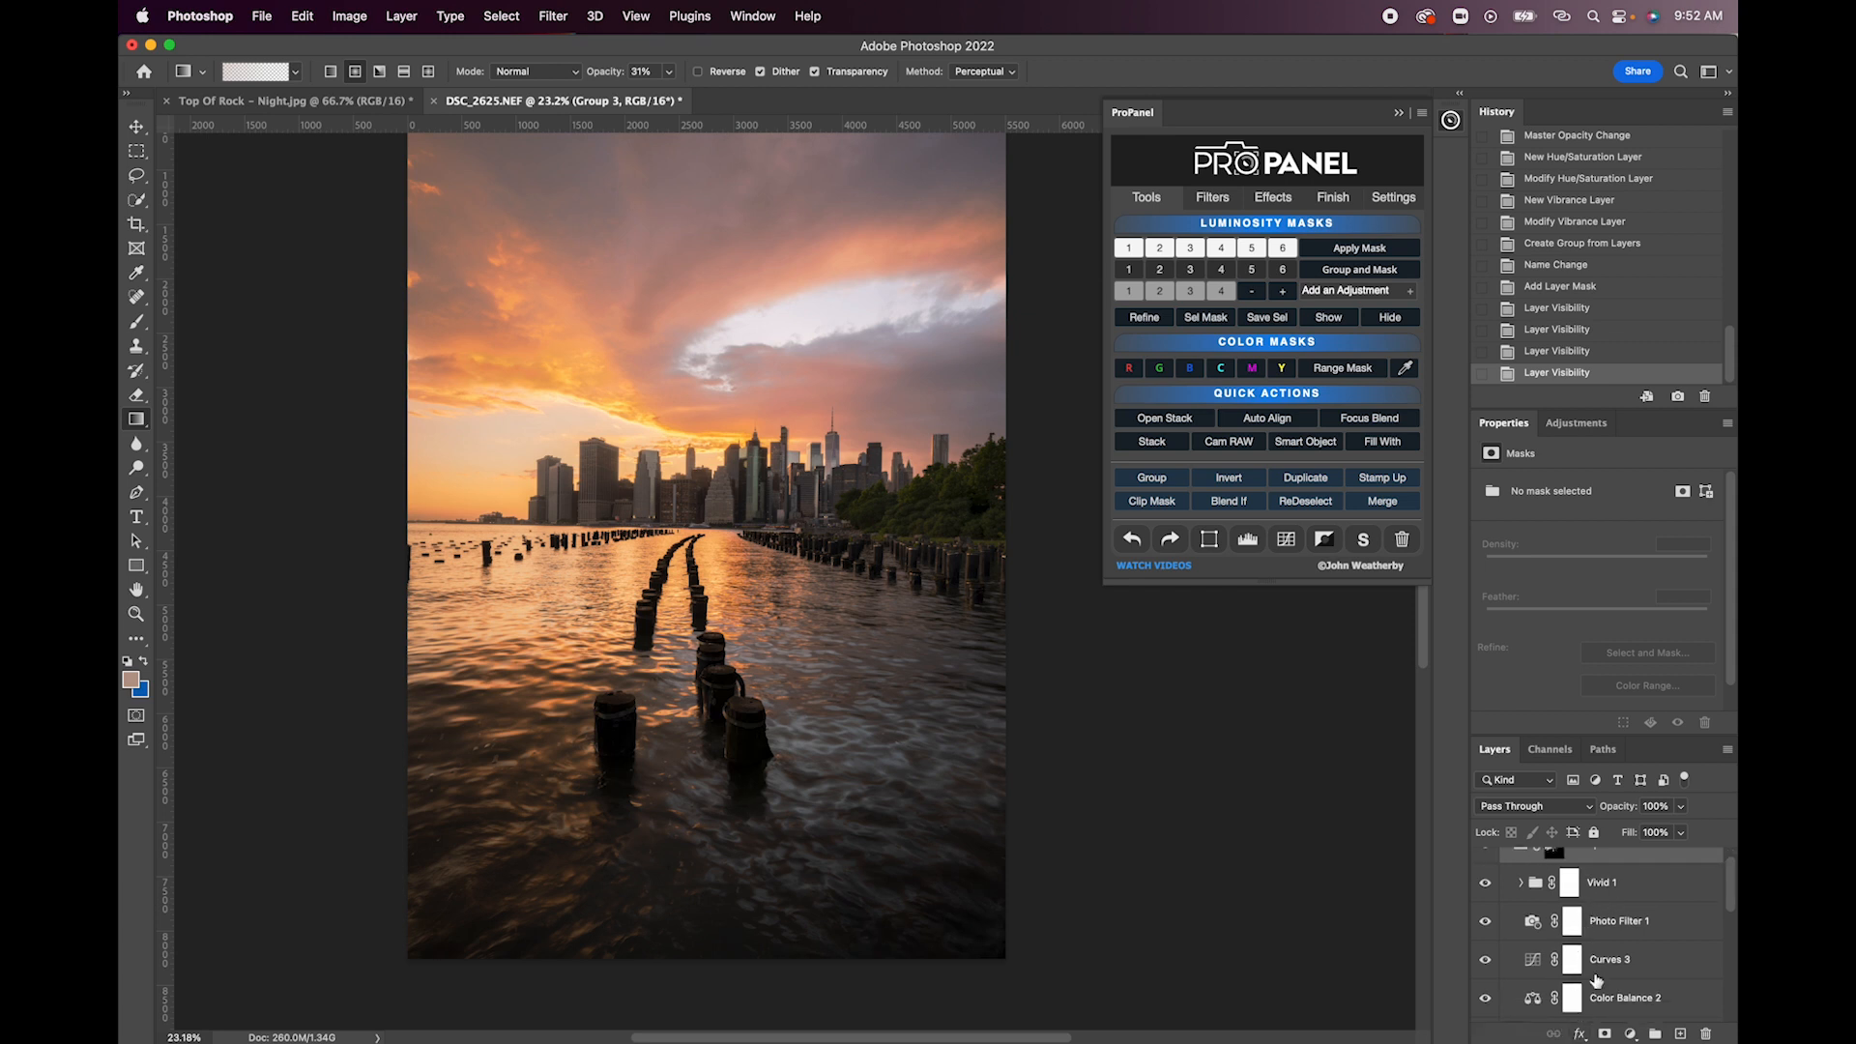
click(1614, 892)
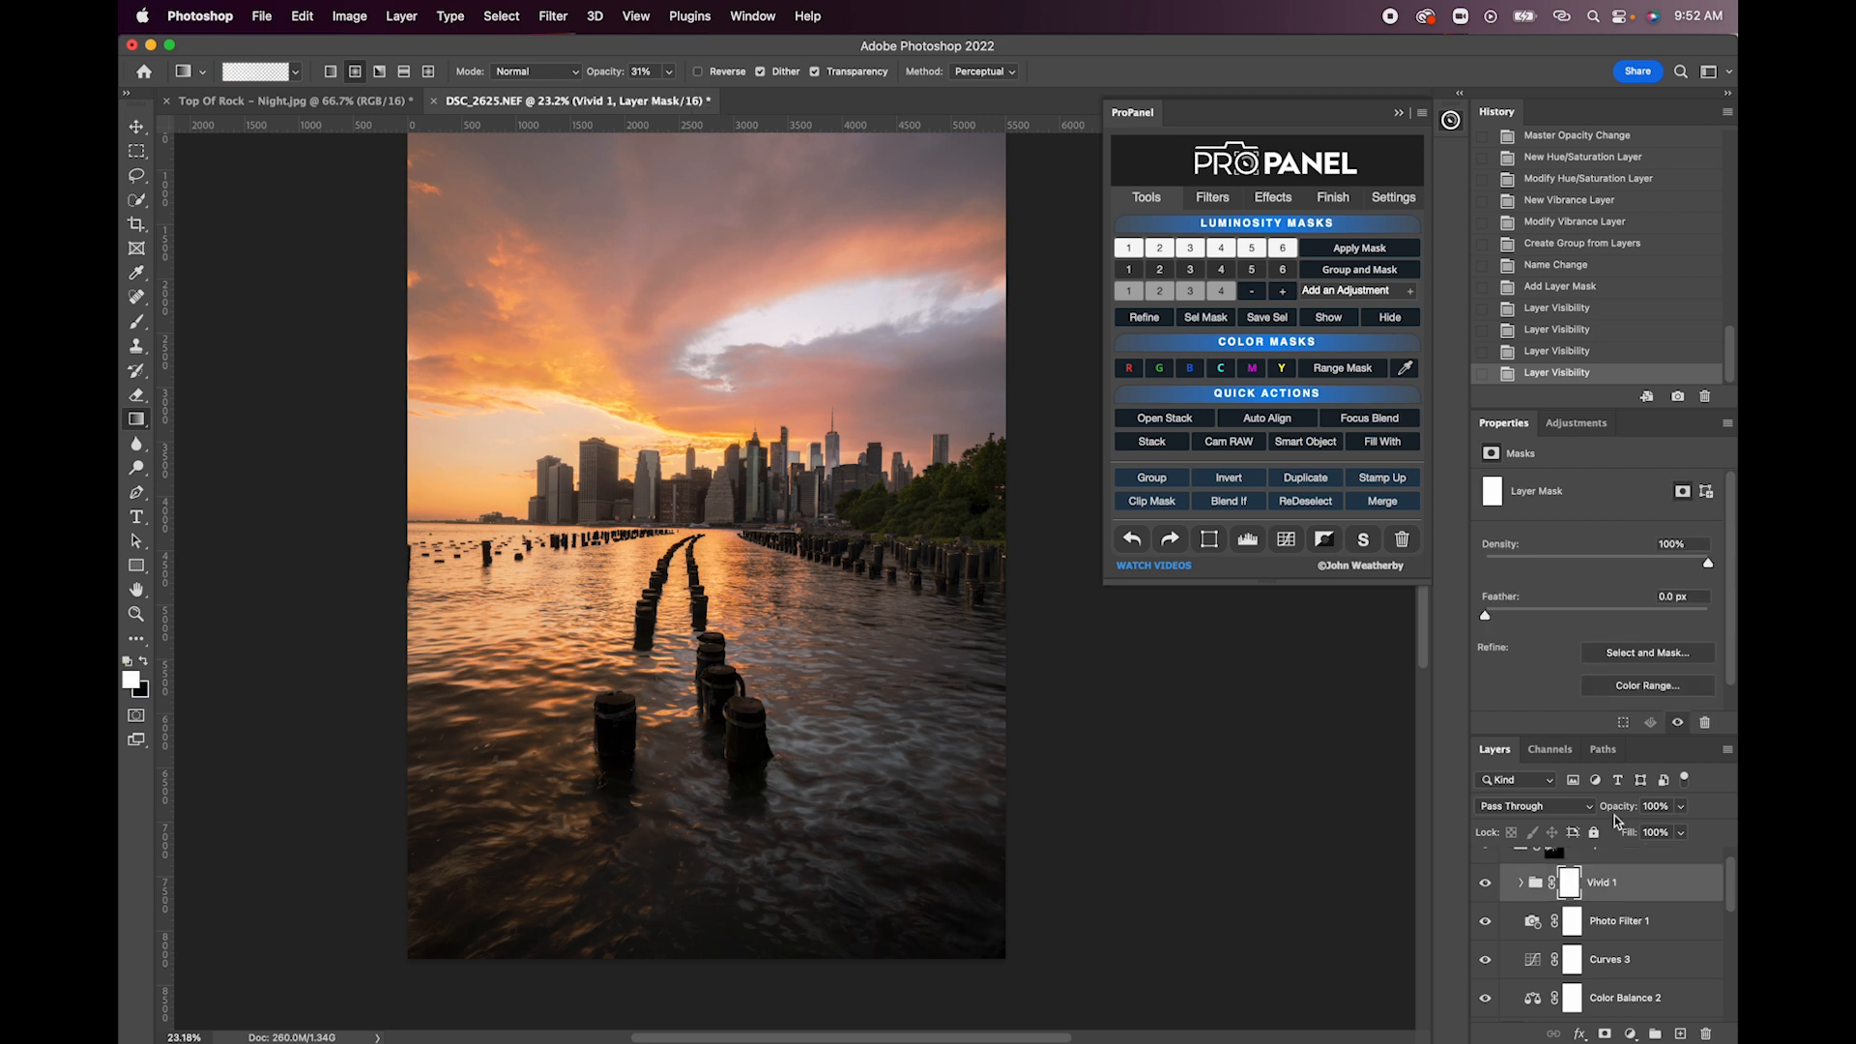
drag(1618, 812, 1598, 814)
scroll(1586, 901, up, 1)
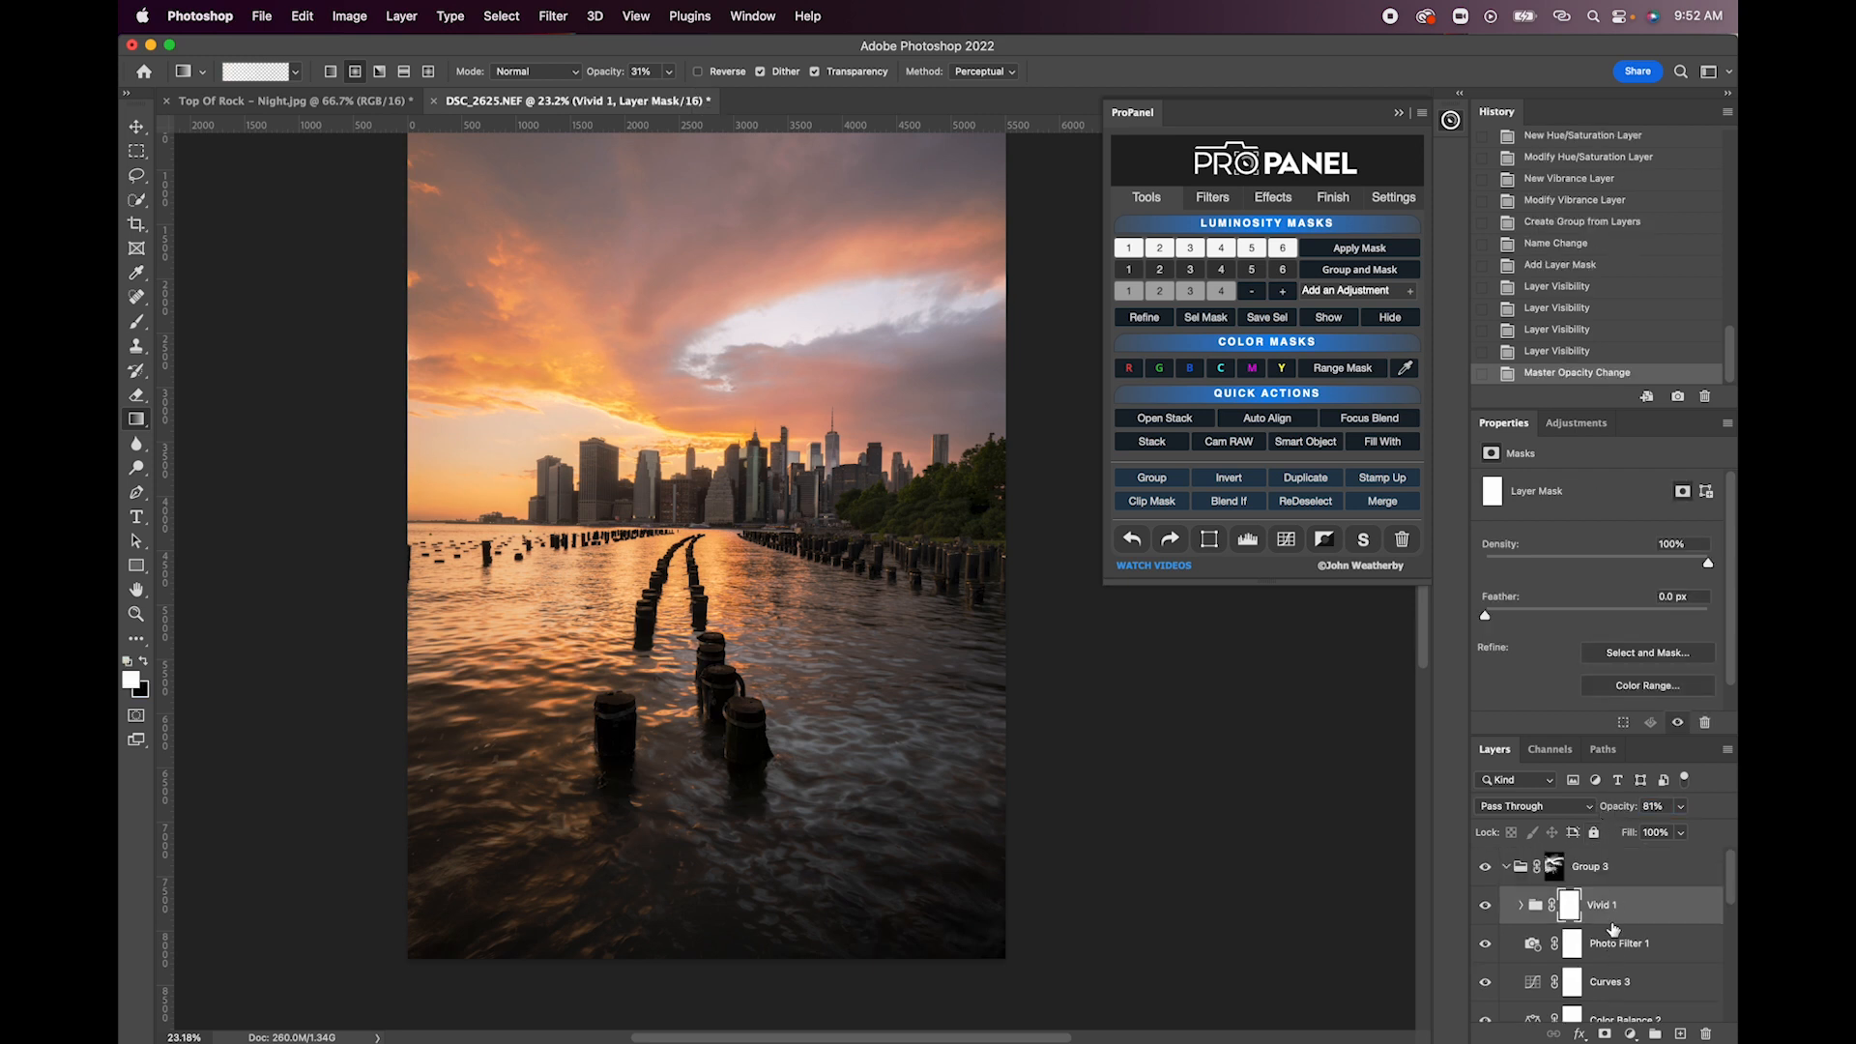
- Reduce Group 3's opacity to 56% and compare the image with the group hidden and shown
click(1586, 870)
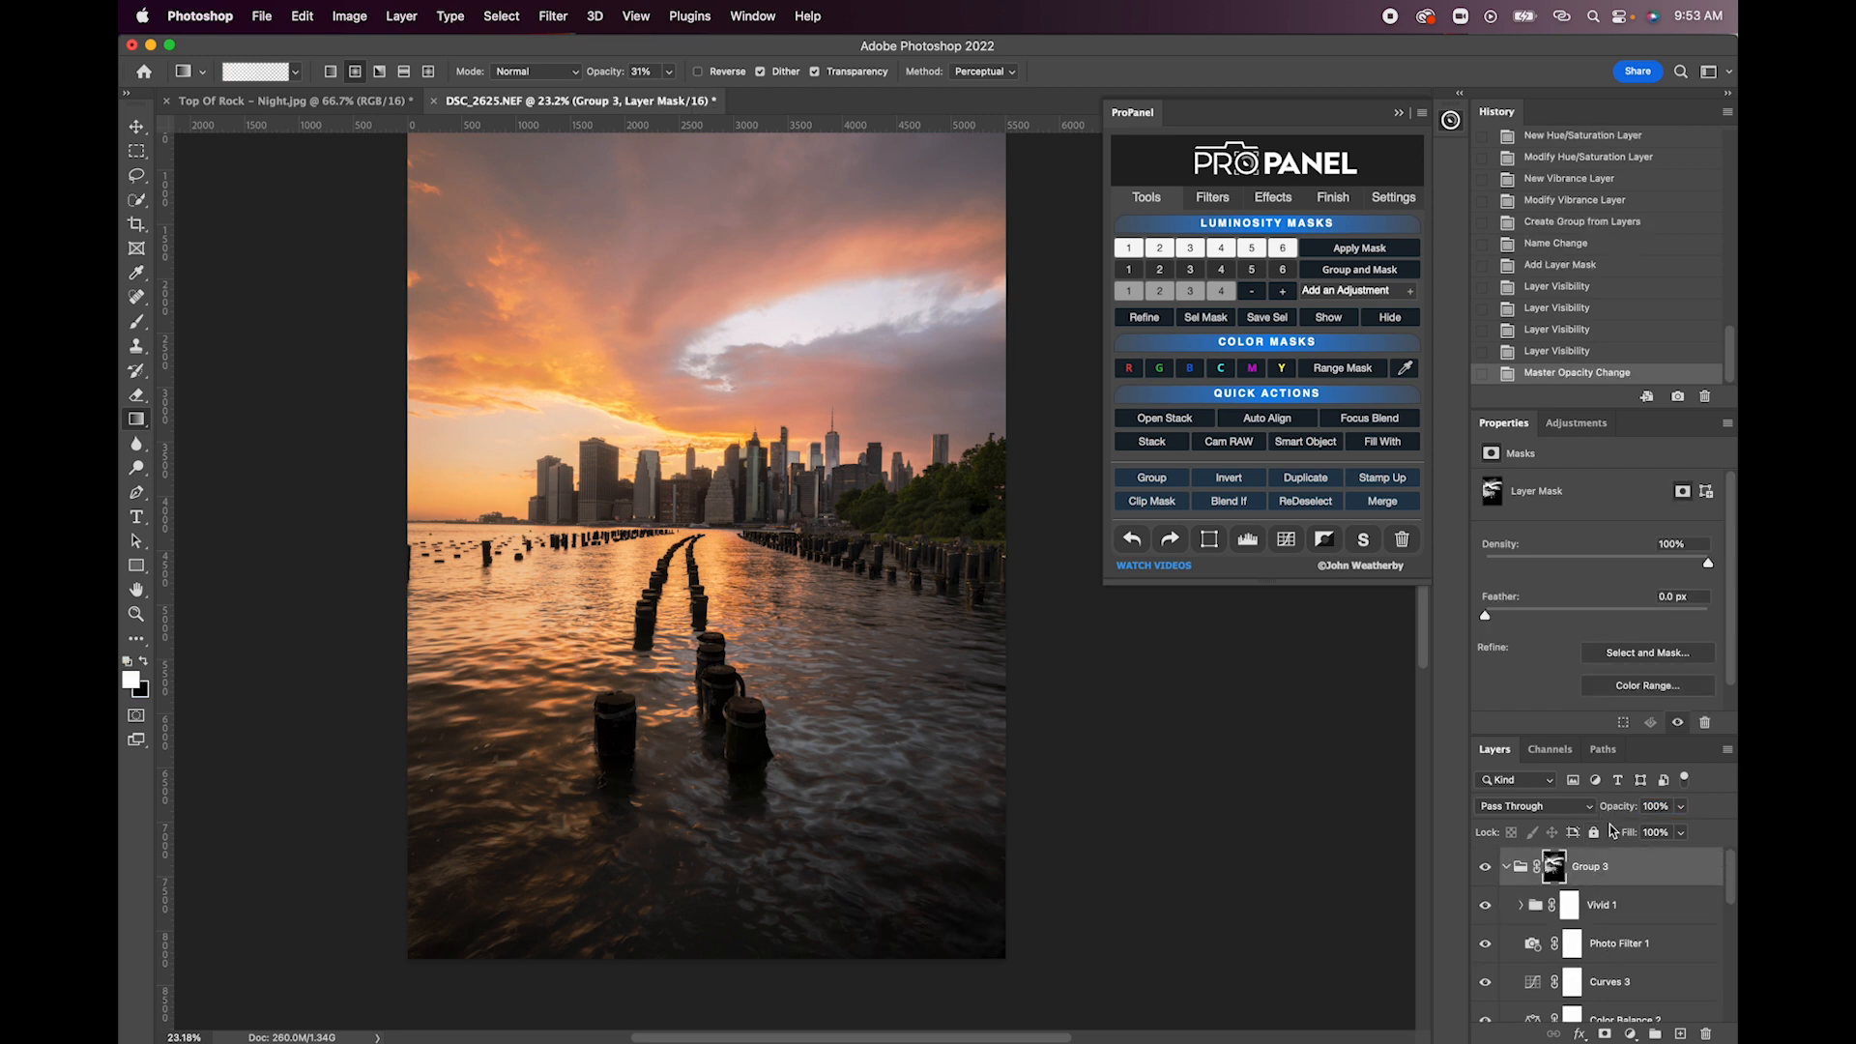
drag(1618, 814, 1595, 814)
click(1484, 867)
click(1484, 867)
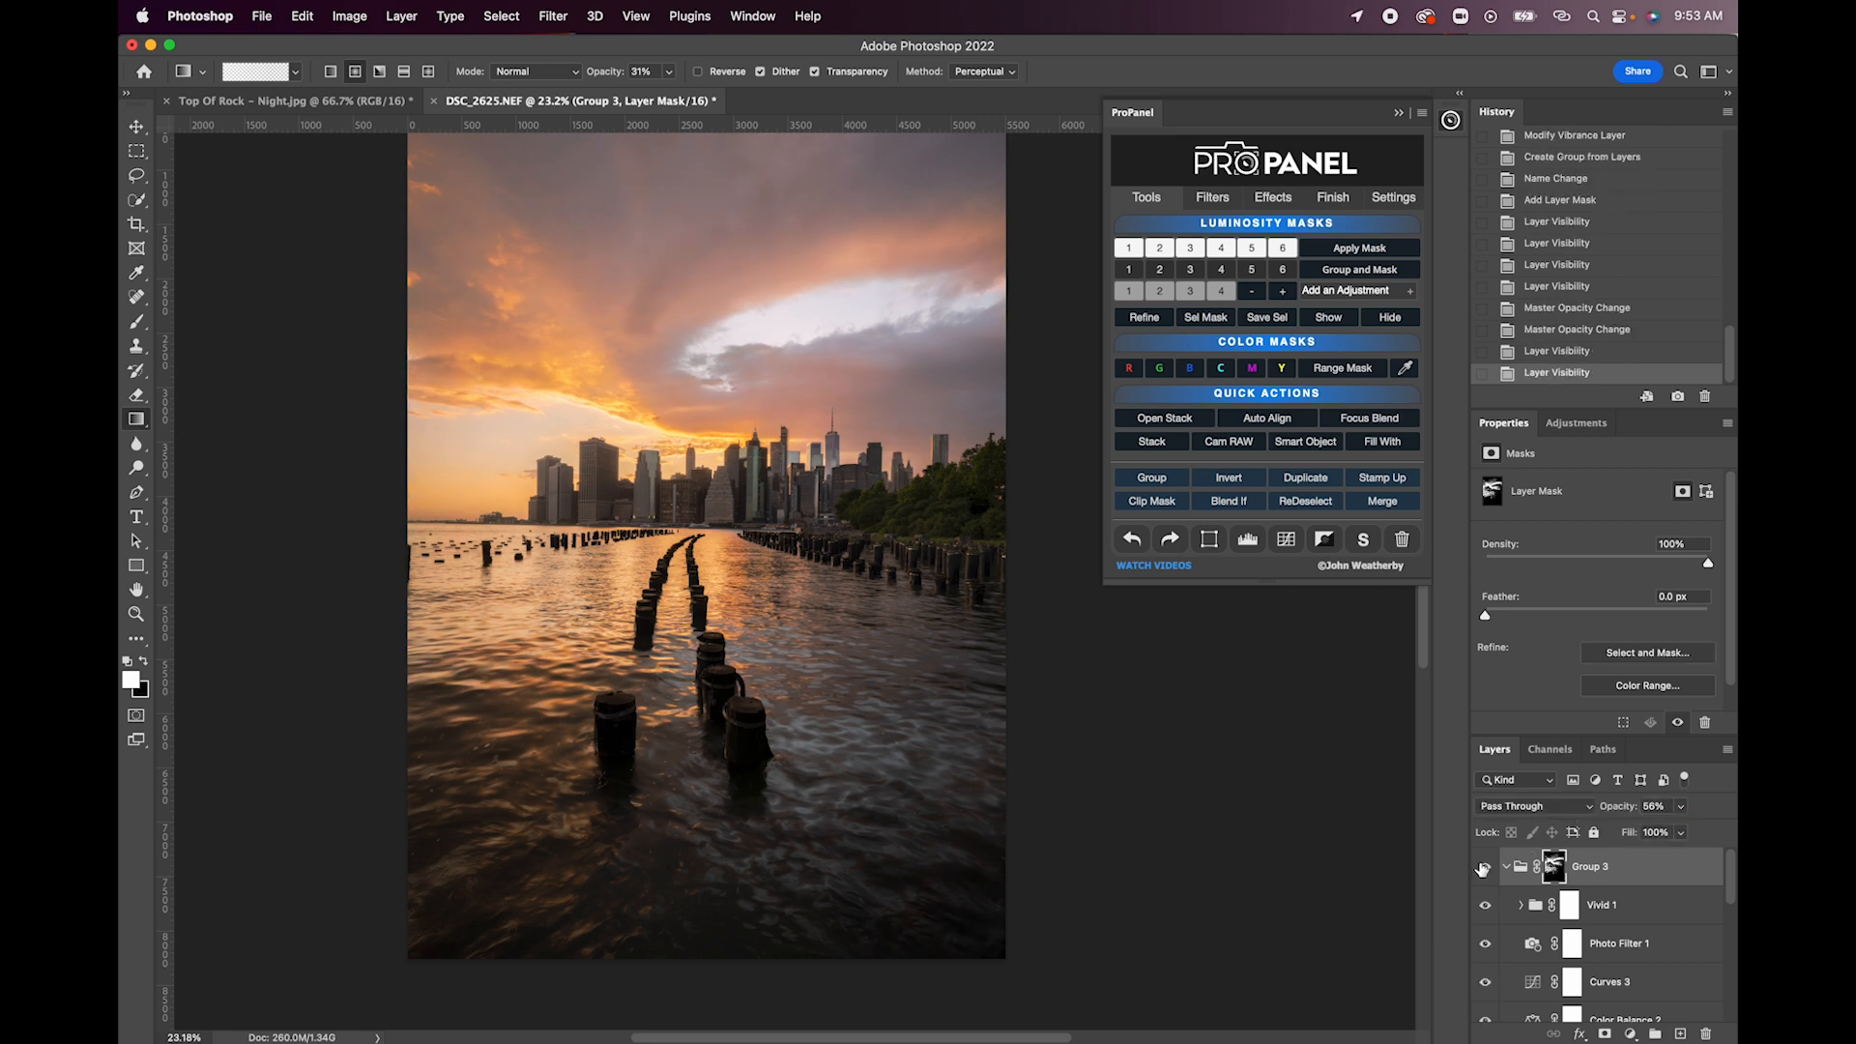
click(1484, 867)
click(1484, 868)
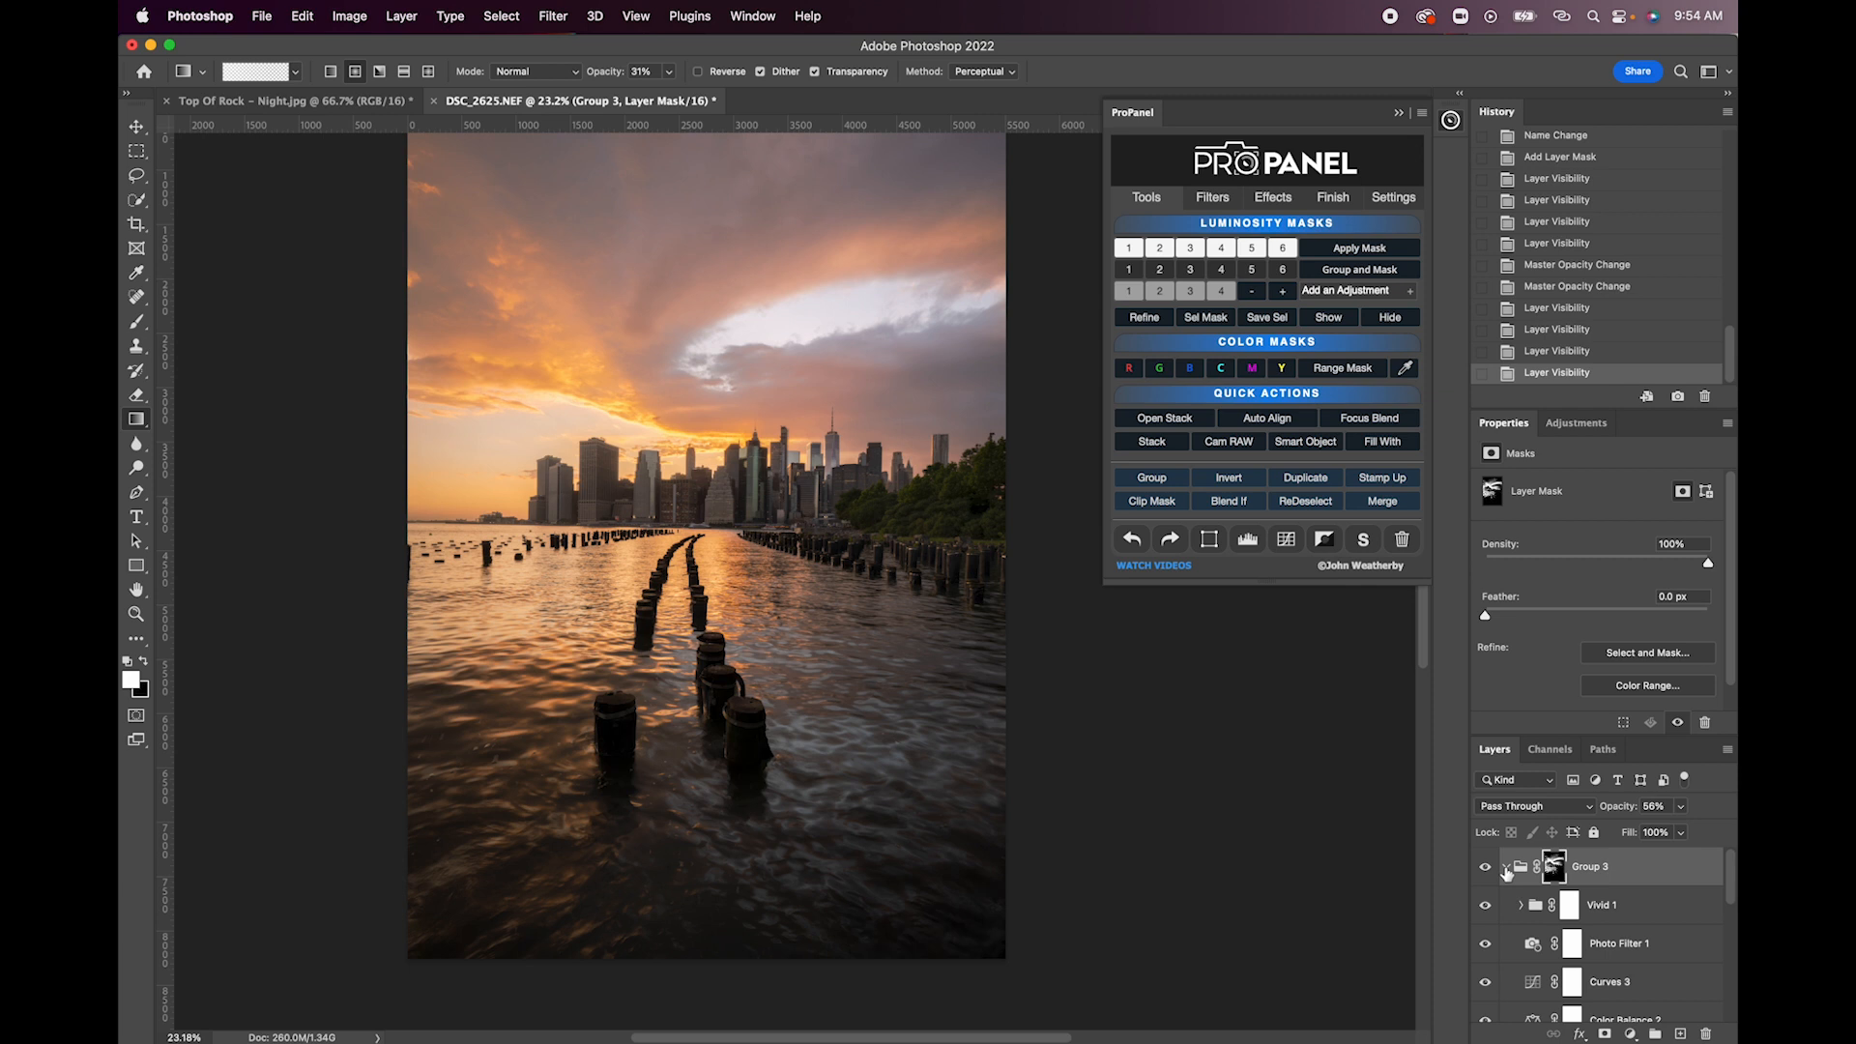
- Create a yellow color mask from Layer 1 and refine it with Levels at midtones 1.56 and white input 149
click(1506, 868)
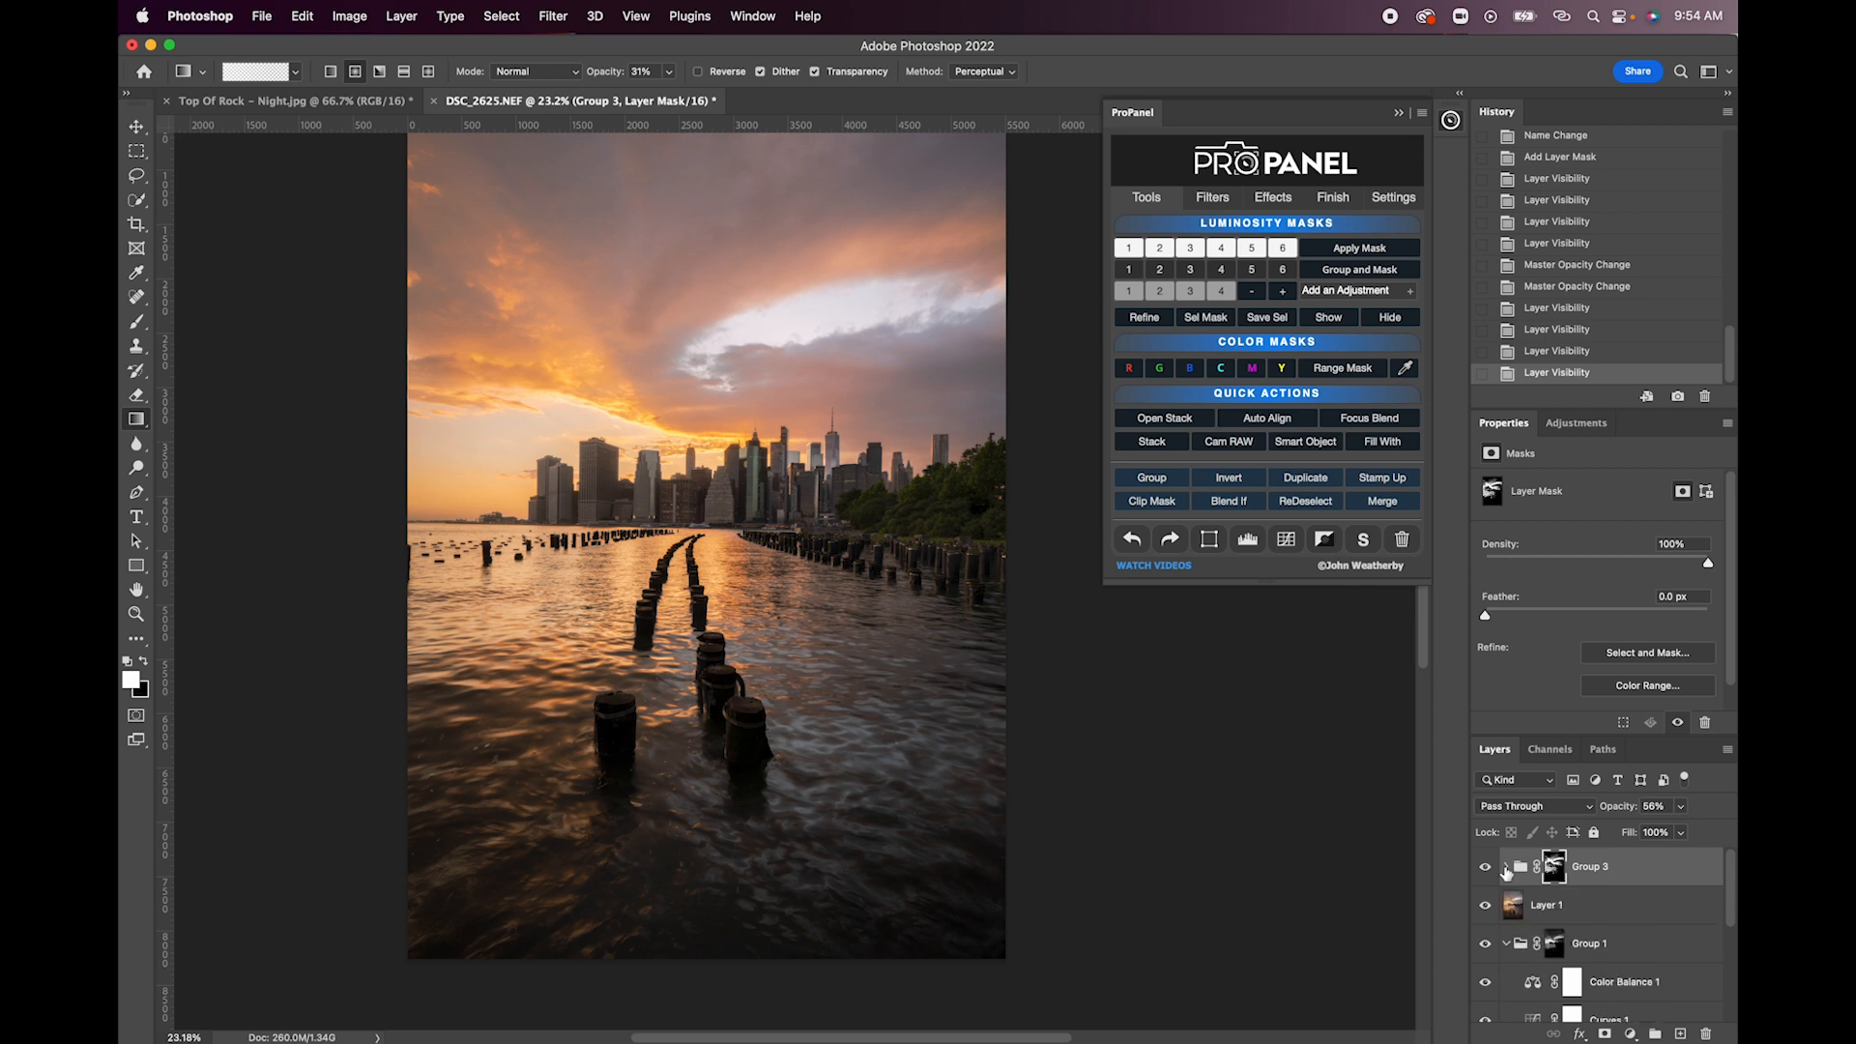
click(1514, 914)
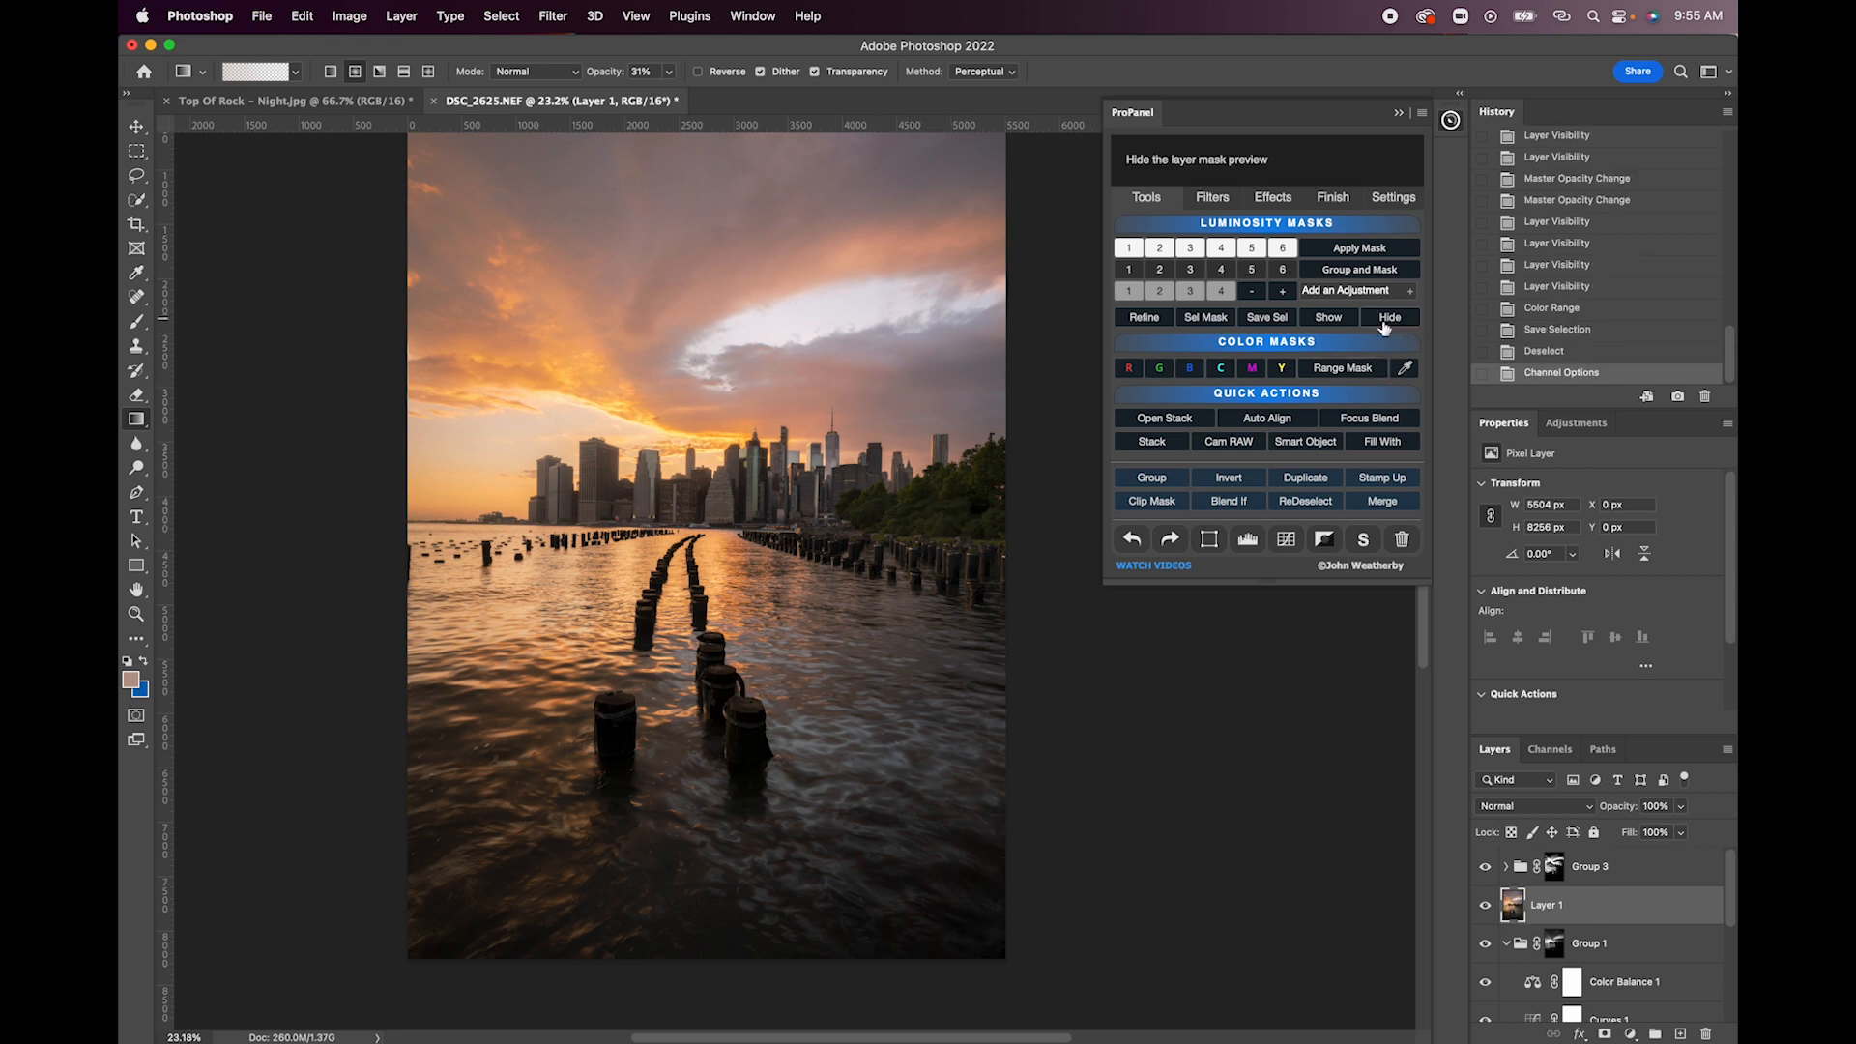
click(1284, 373)
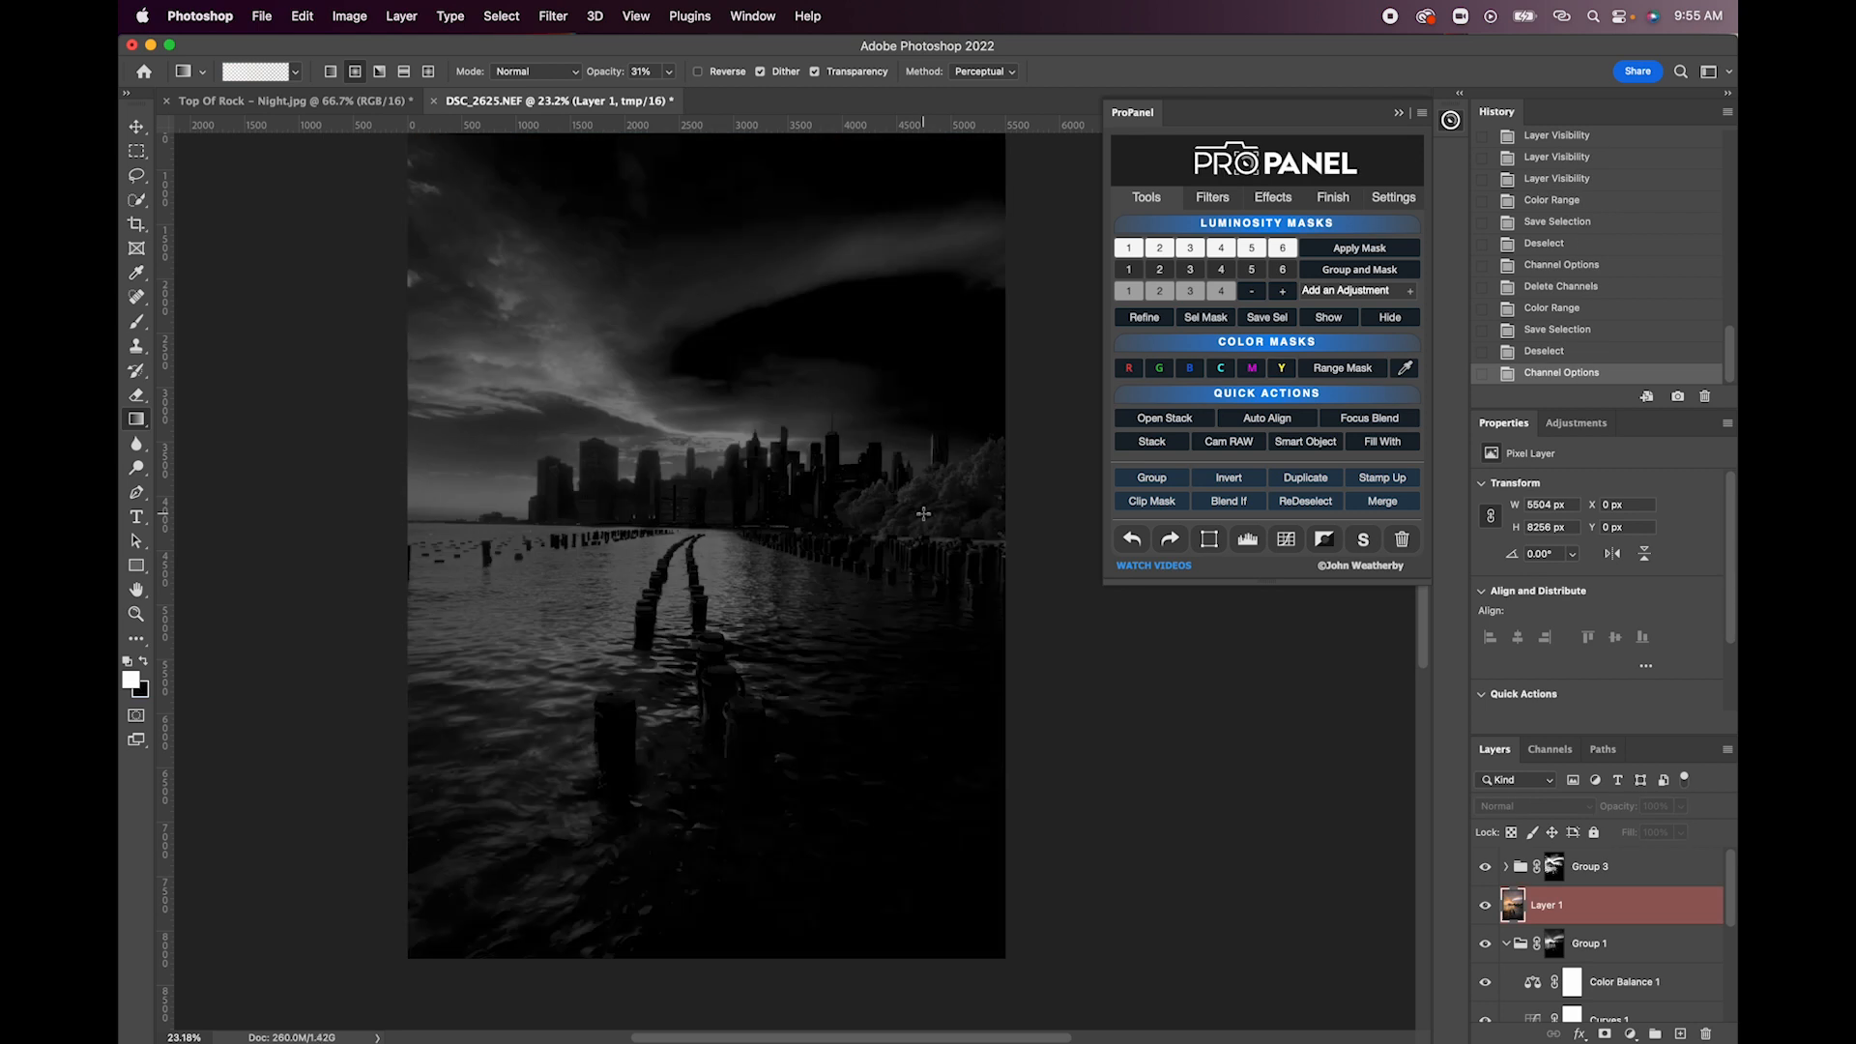
click(1156, 323)
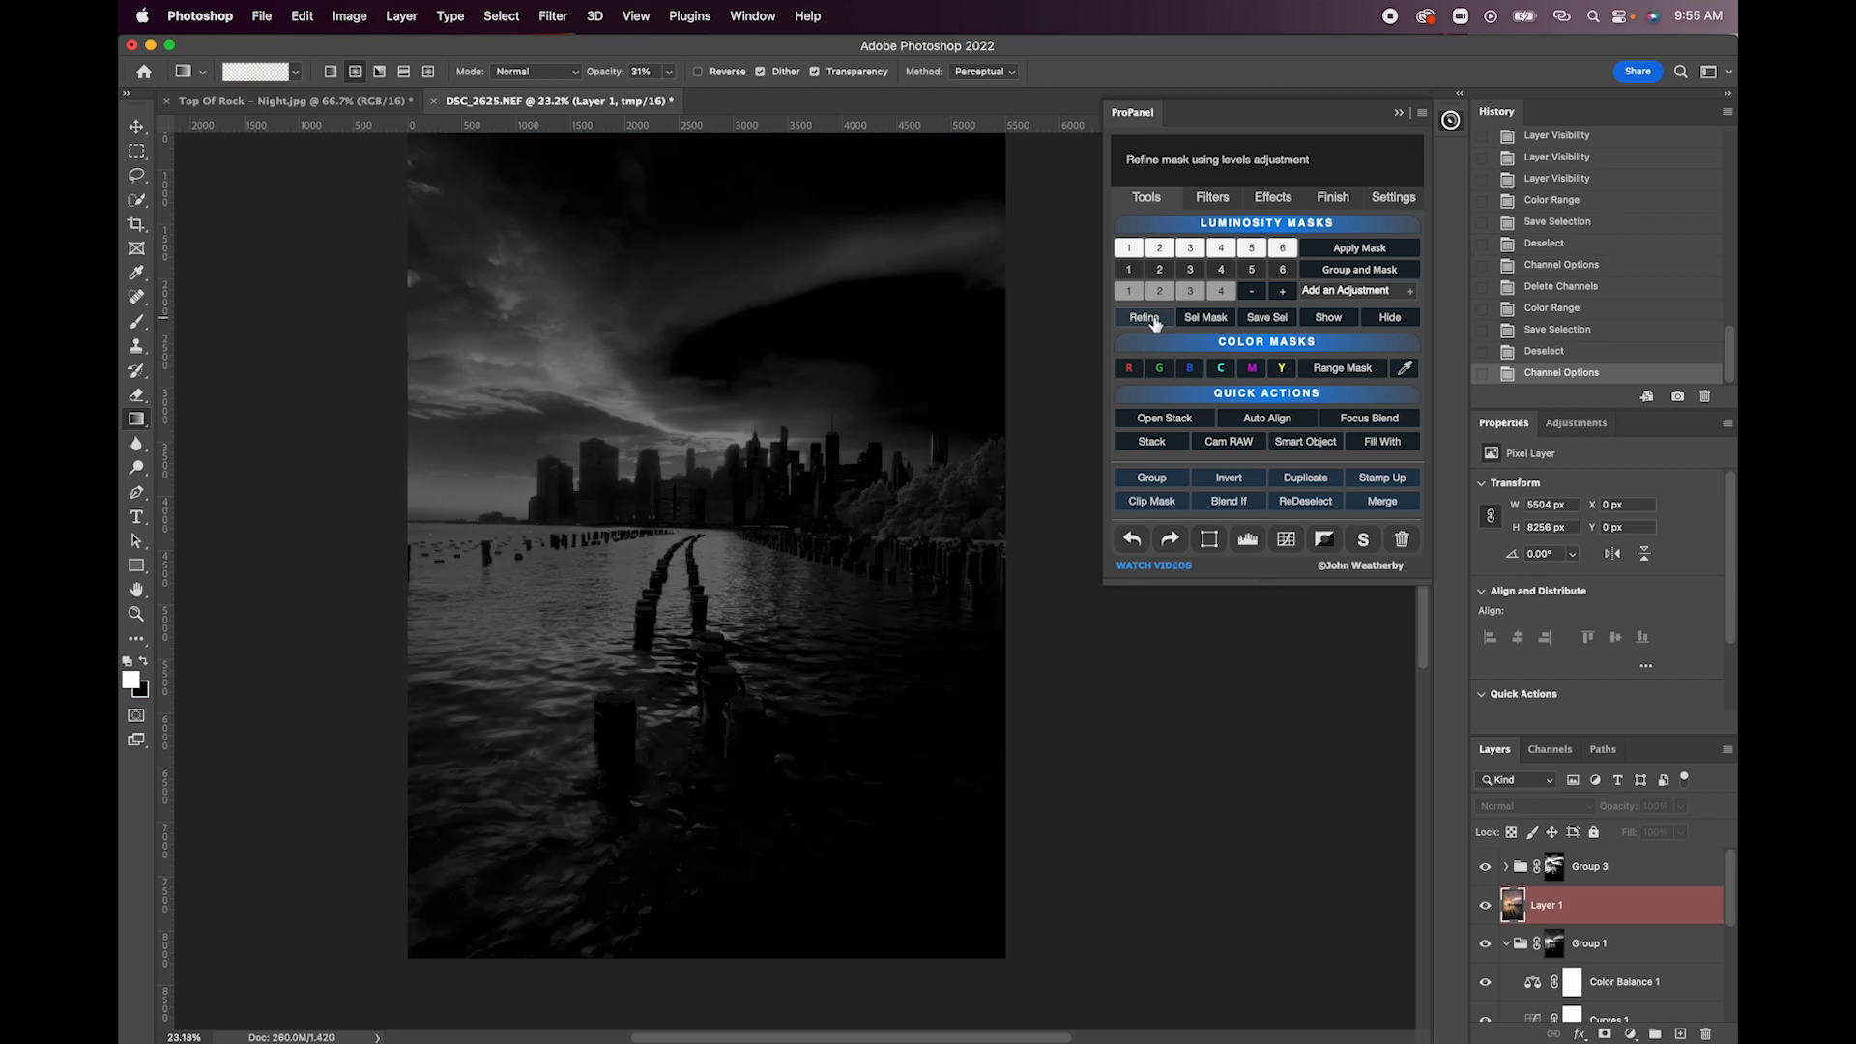
drag(1474, 337, 1437, 343)
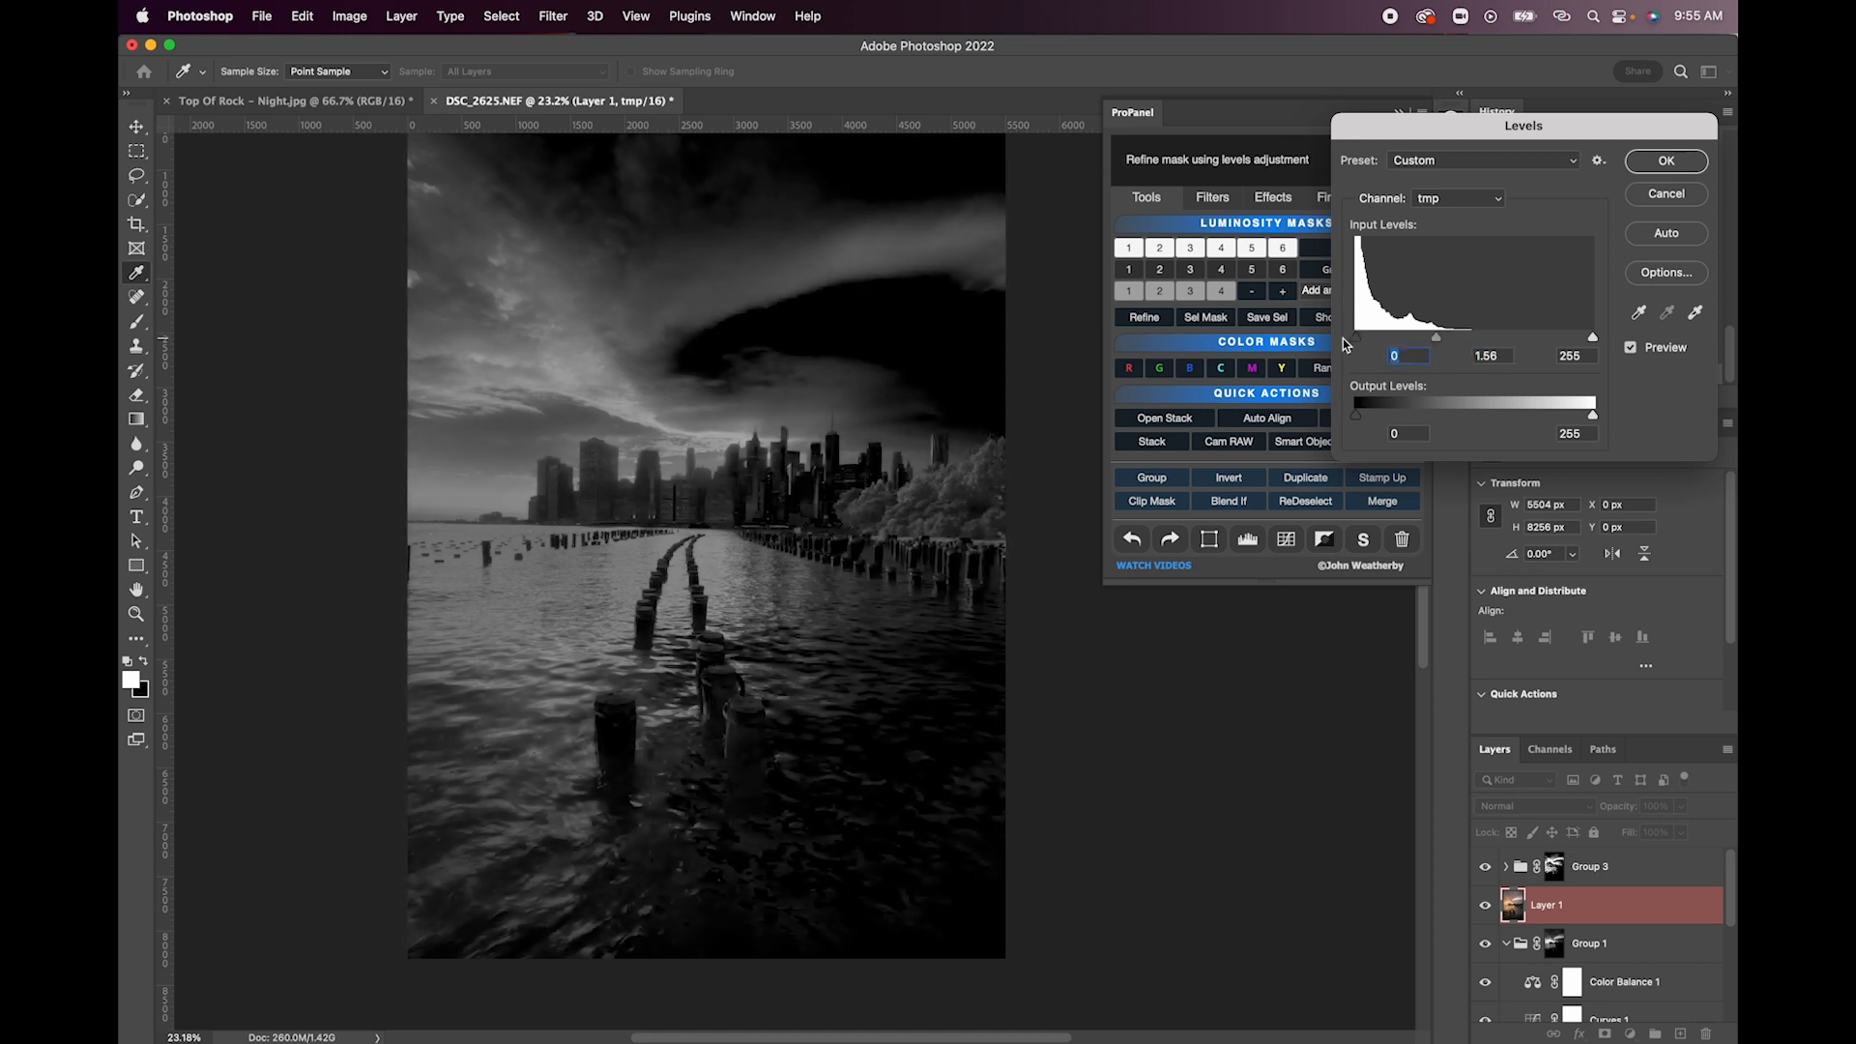
drag(1593, 337, 1496, 341)
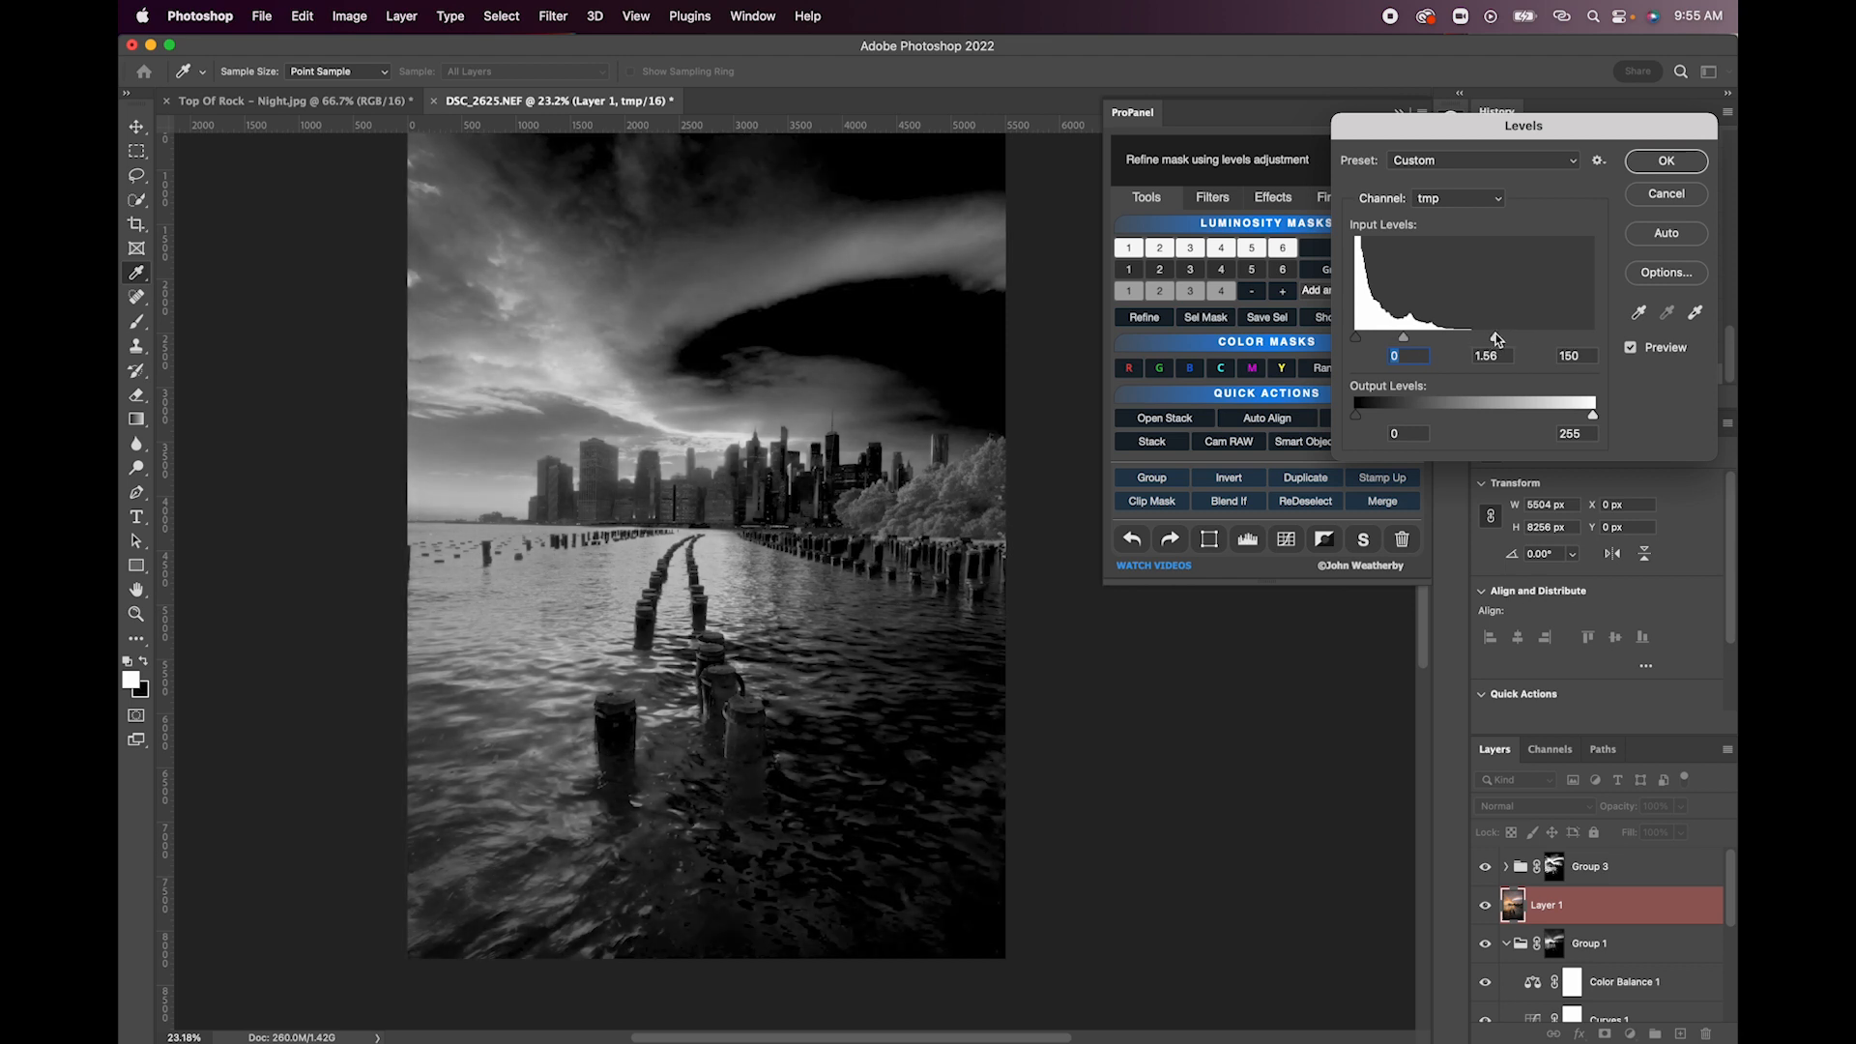
click(1665, 161)
- Add a DB Overlay layer through the yellow mask and paint the trees white with an 1100 px brush at 20% opacity and 20% flow
click(1353, 291)
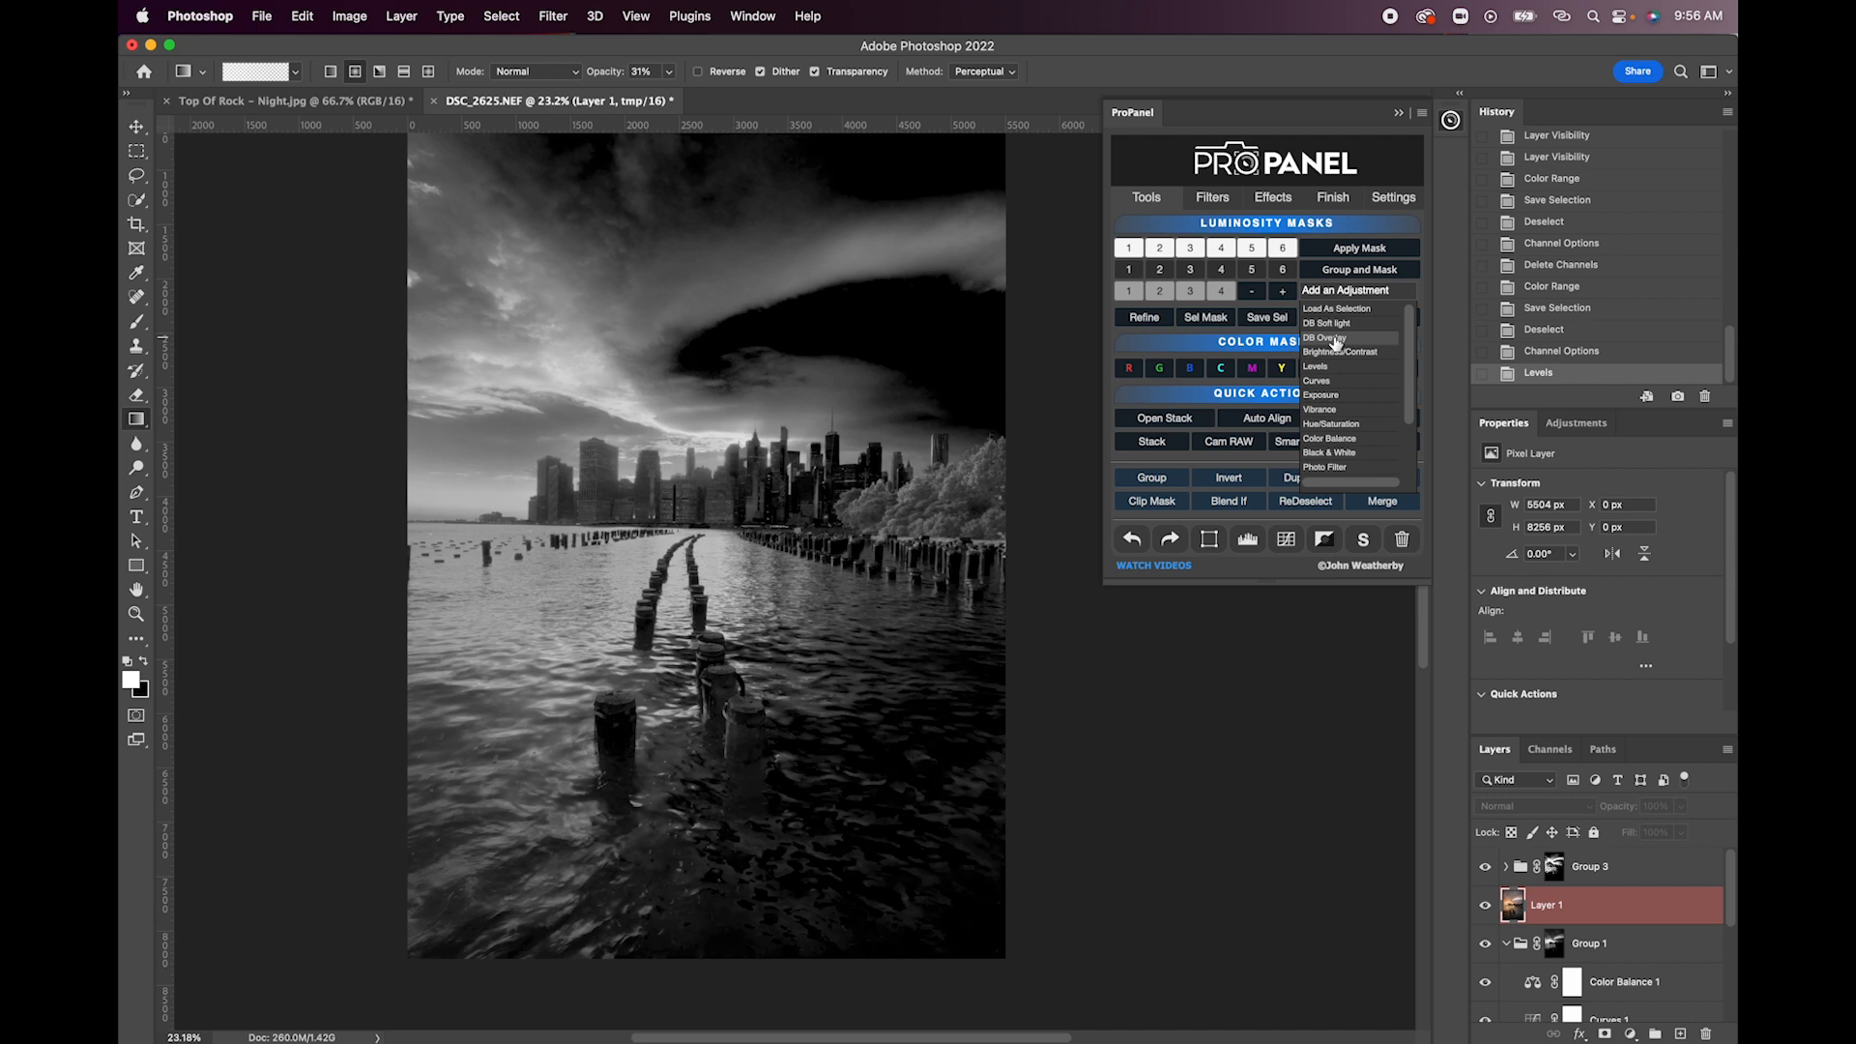
click(1335, 339)
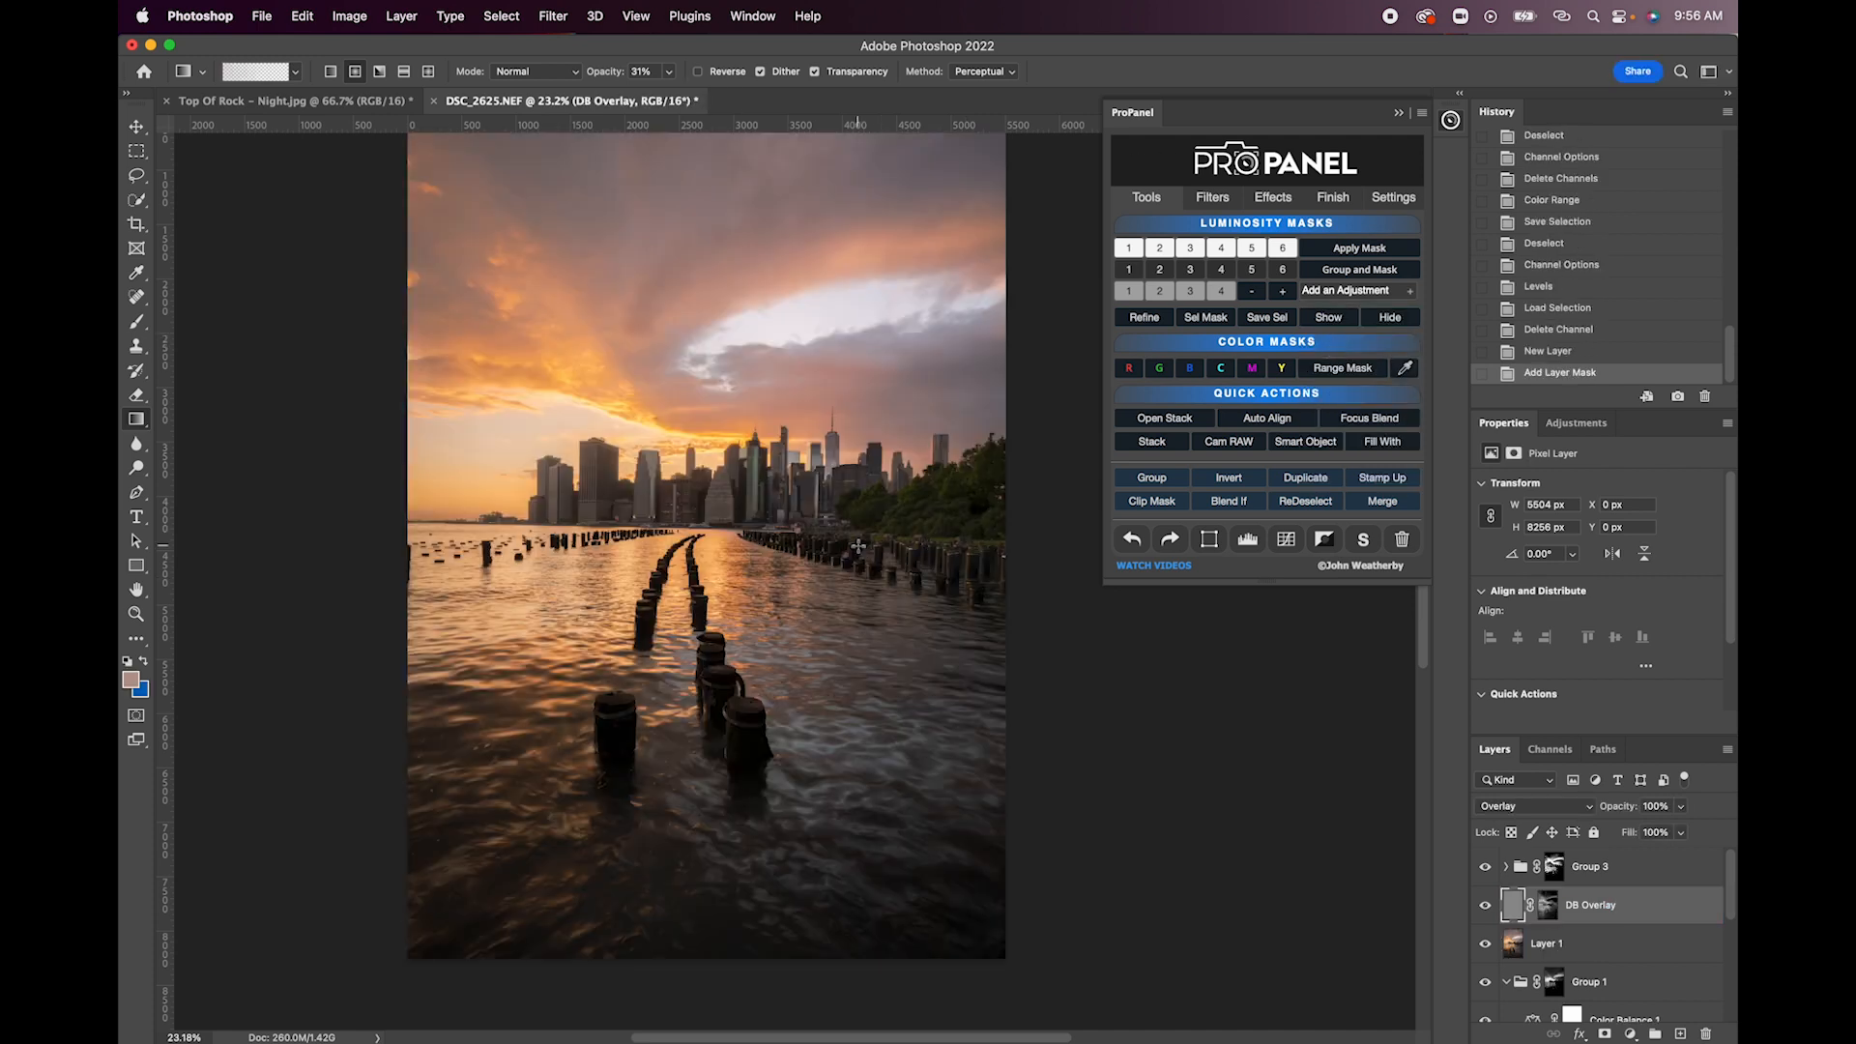
key(b)
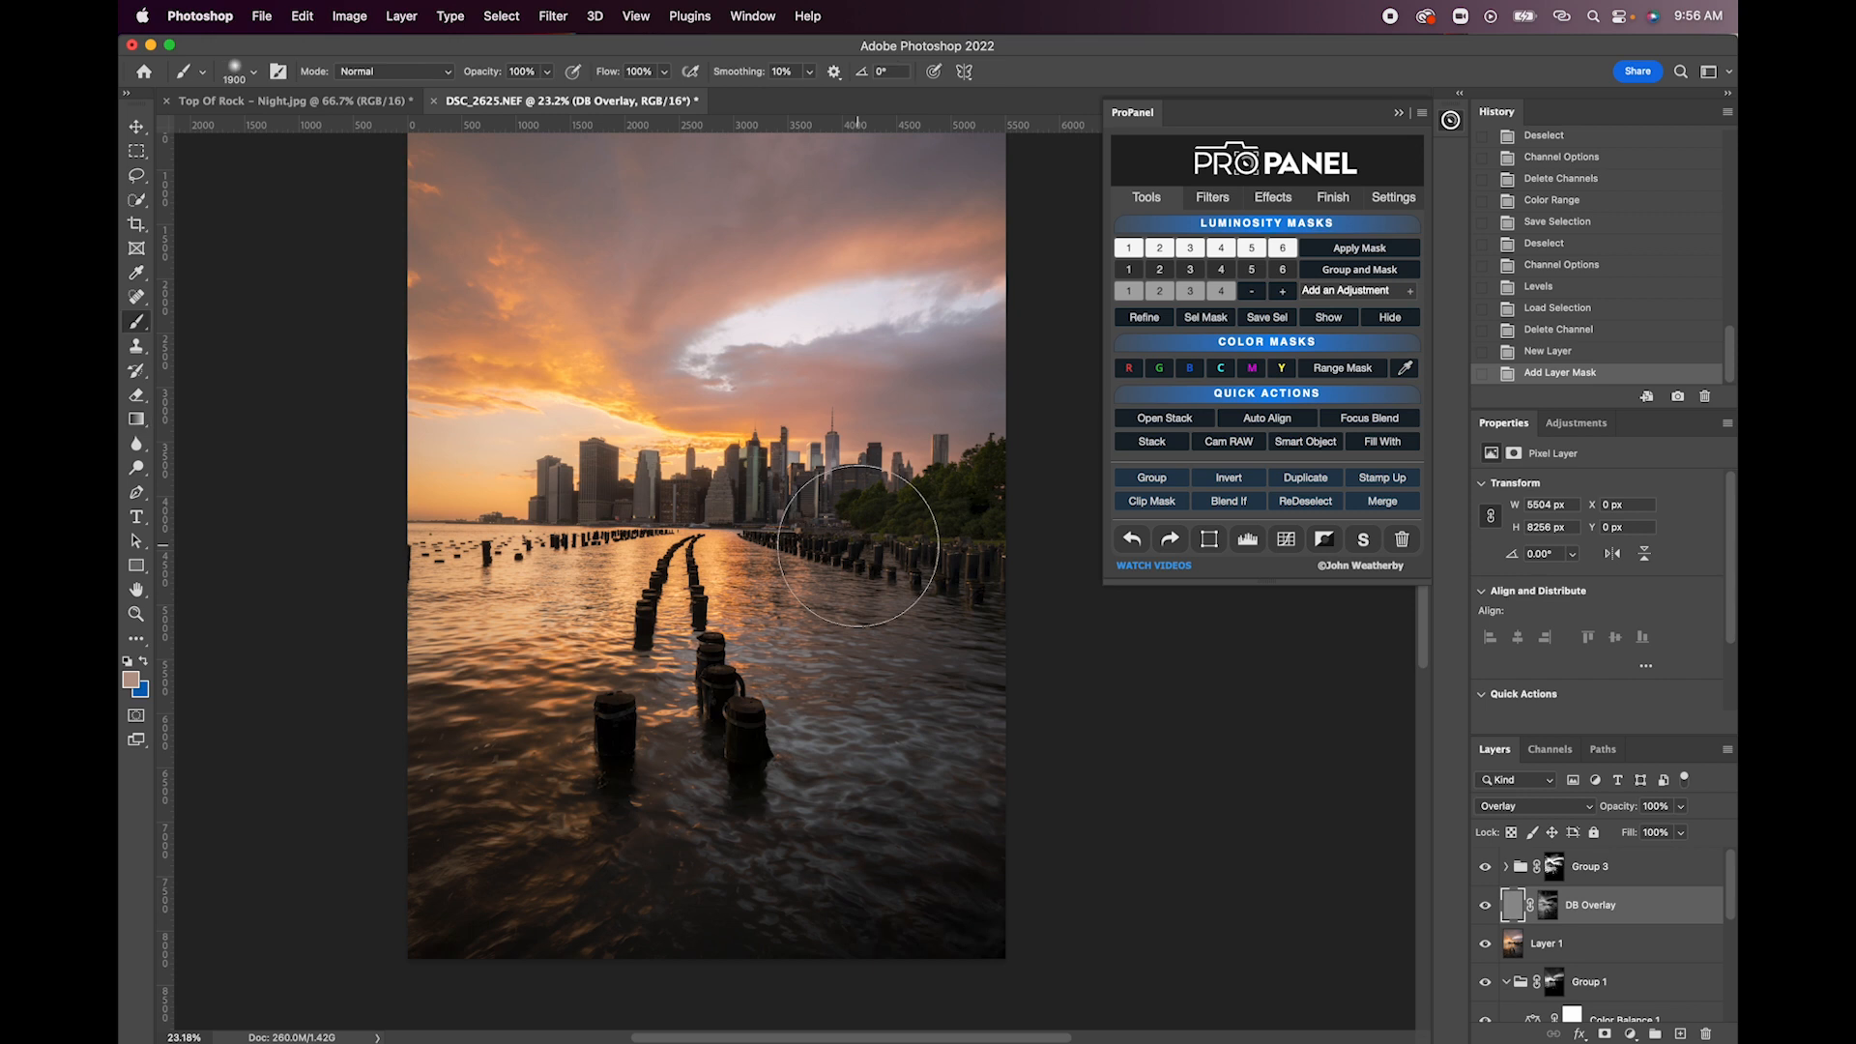
key(d)
key(x)
key(x)
key(x)
key(x)
key(bracketleft)
key(bracketleft)
key(bracketleft)
key(bracketleft)
key(bracketleft)
key(bracketleft)
key(bracketleft)
key(bracketleft)
mouse_move(497, 75)
mouse_down()
mouse_move(462, 77)
mouse_move(484, 78)
mouse_up()
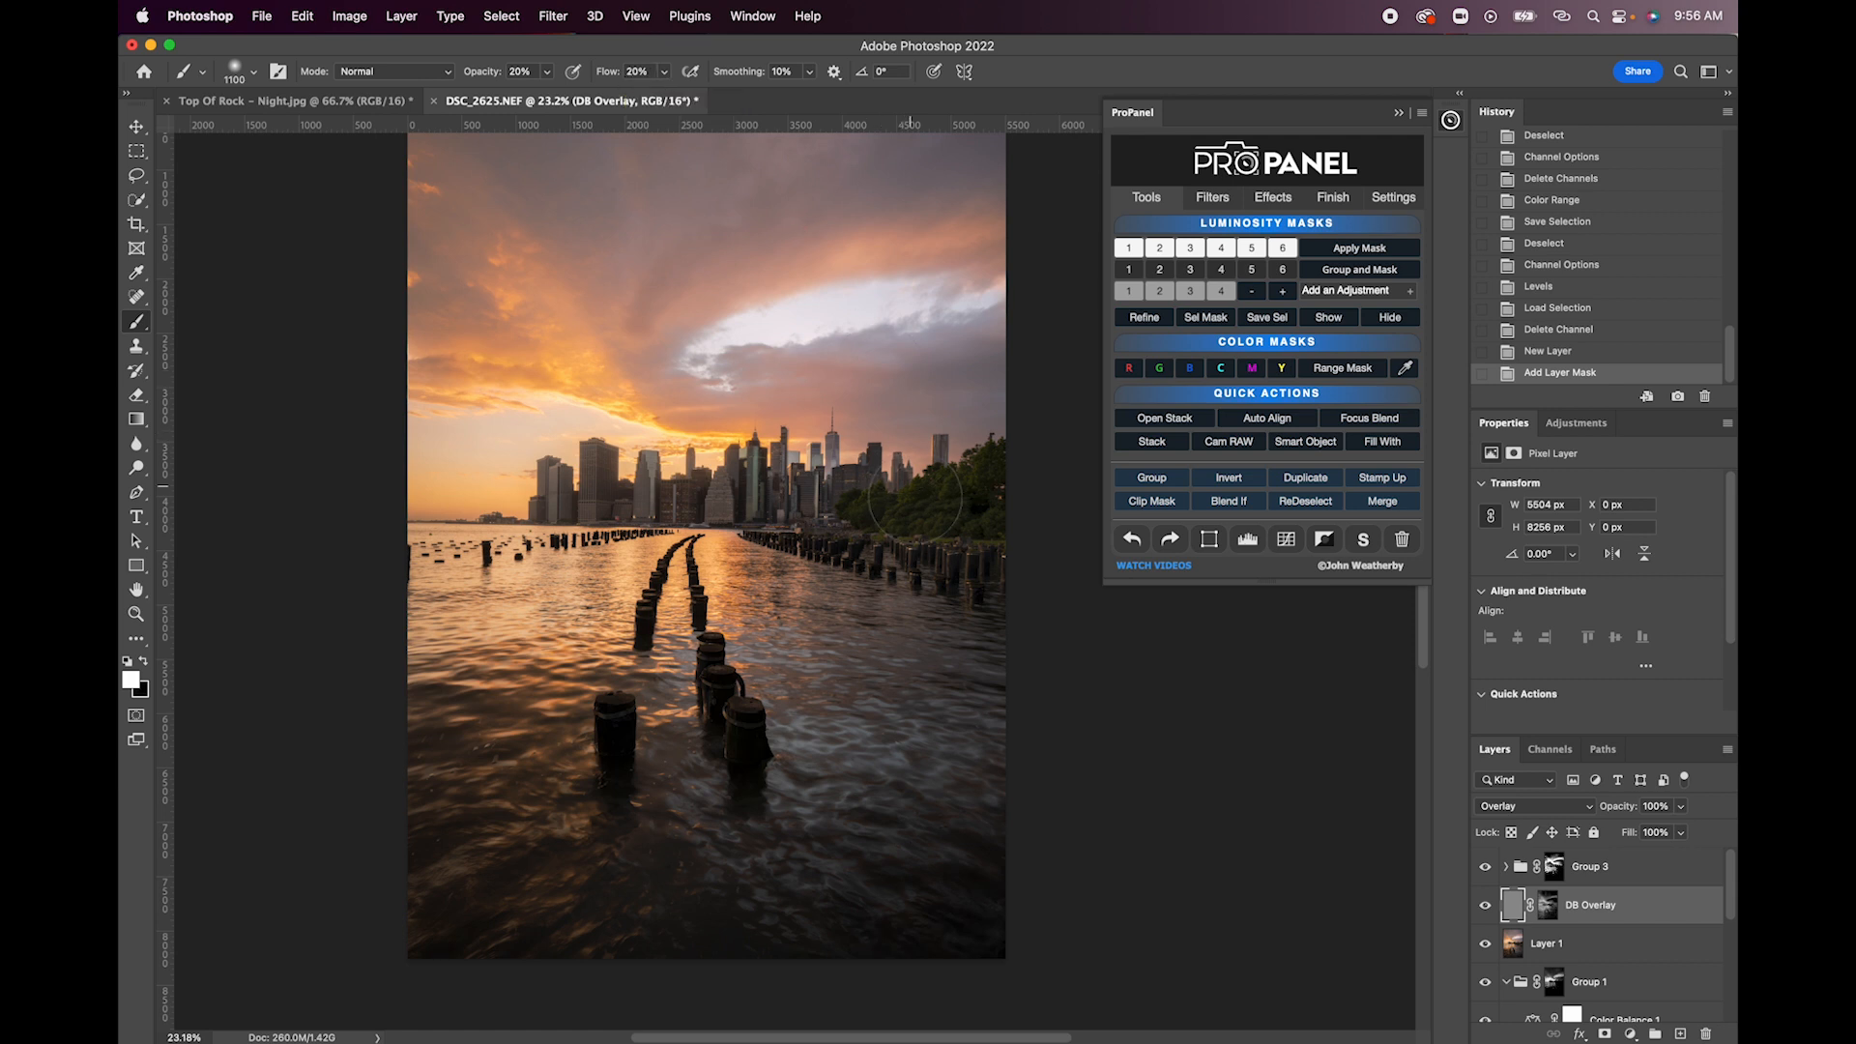
mouse_move(956, 514)
mouse_down()
mouse_move(996, 492)
mouse_move(995, 513)
mouse_move(920, 527)
mouse_move(1014, 510)
mouse_move(1017, 489)
mouse_move(988, 517)
mouse_move(864, 518)
mouse_move(986, 520)
mouse_move(1005, 494)
mouse_move(1006, 510)
mouse_move(855, 512)
mouse_up()
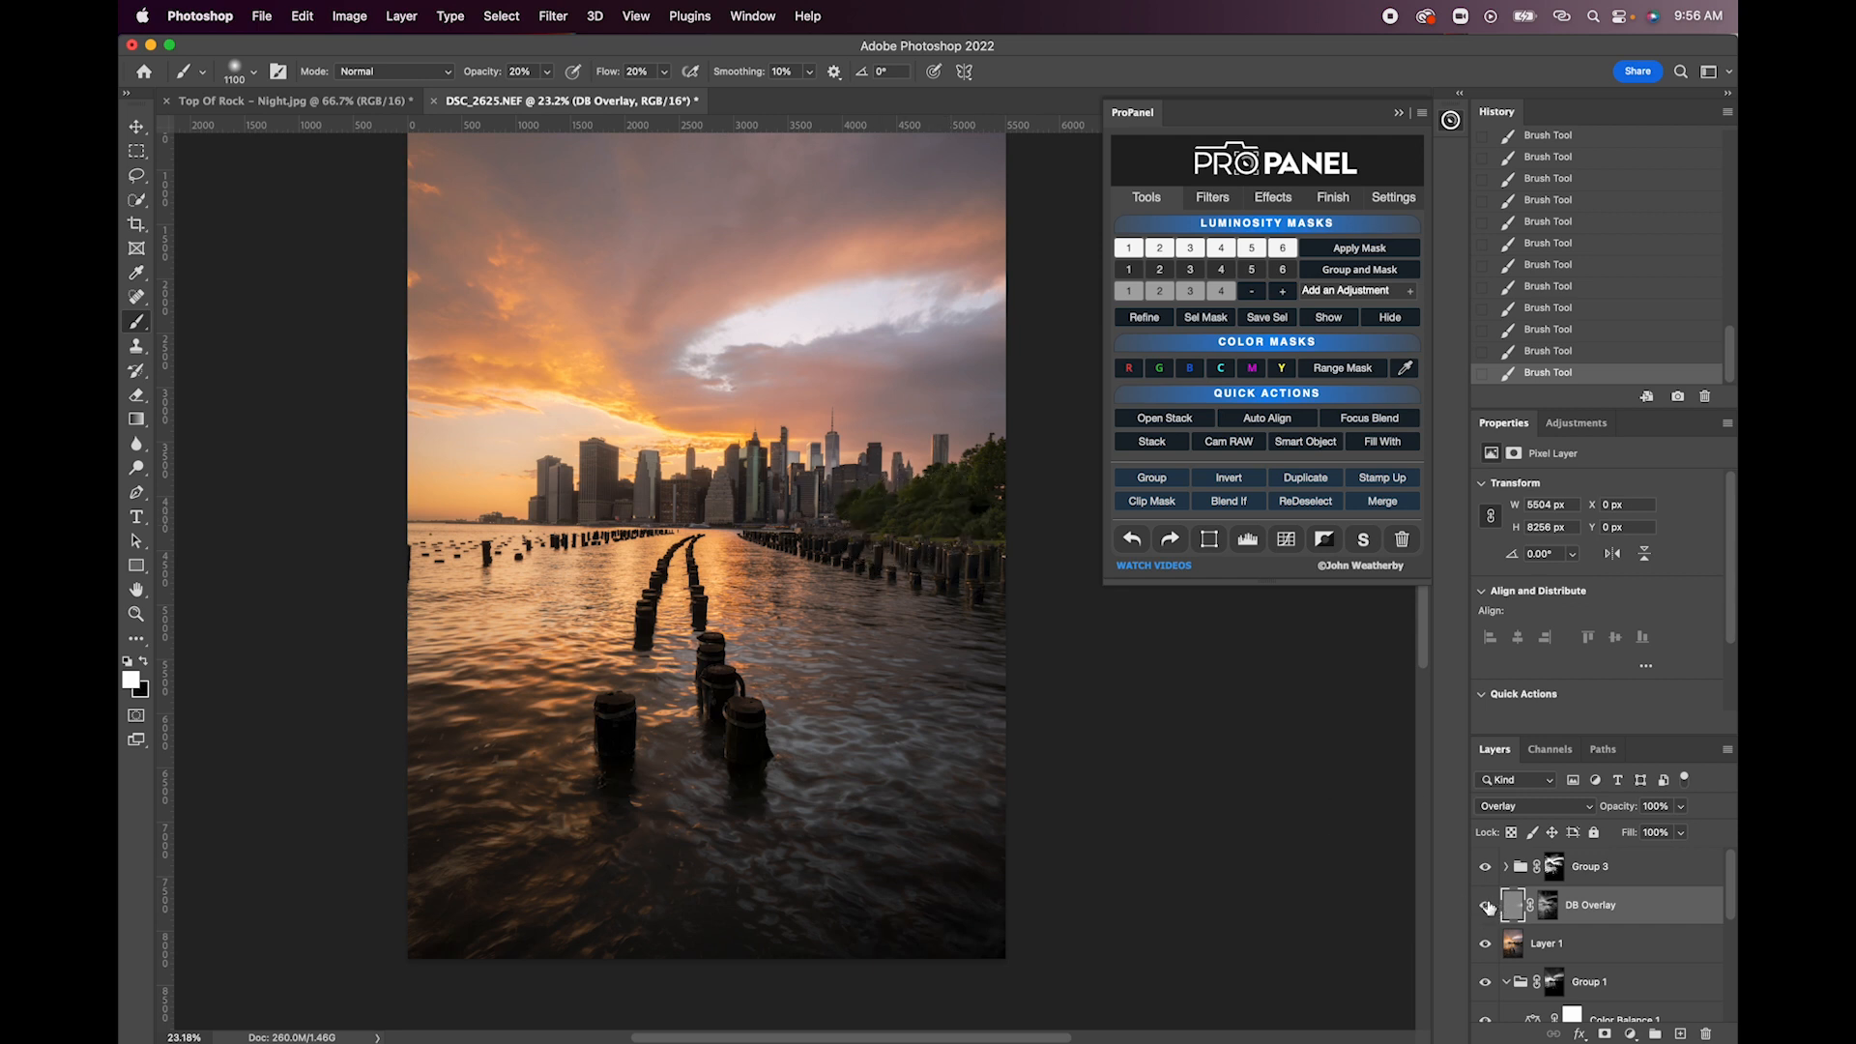
- Compare the trees with the DB Overlay layer hidden and shown
click(1486, 911)
click(1486, 911)
click(1486, 910)
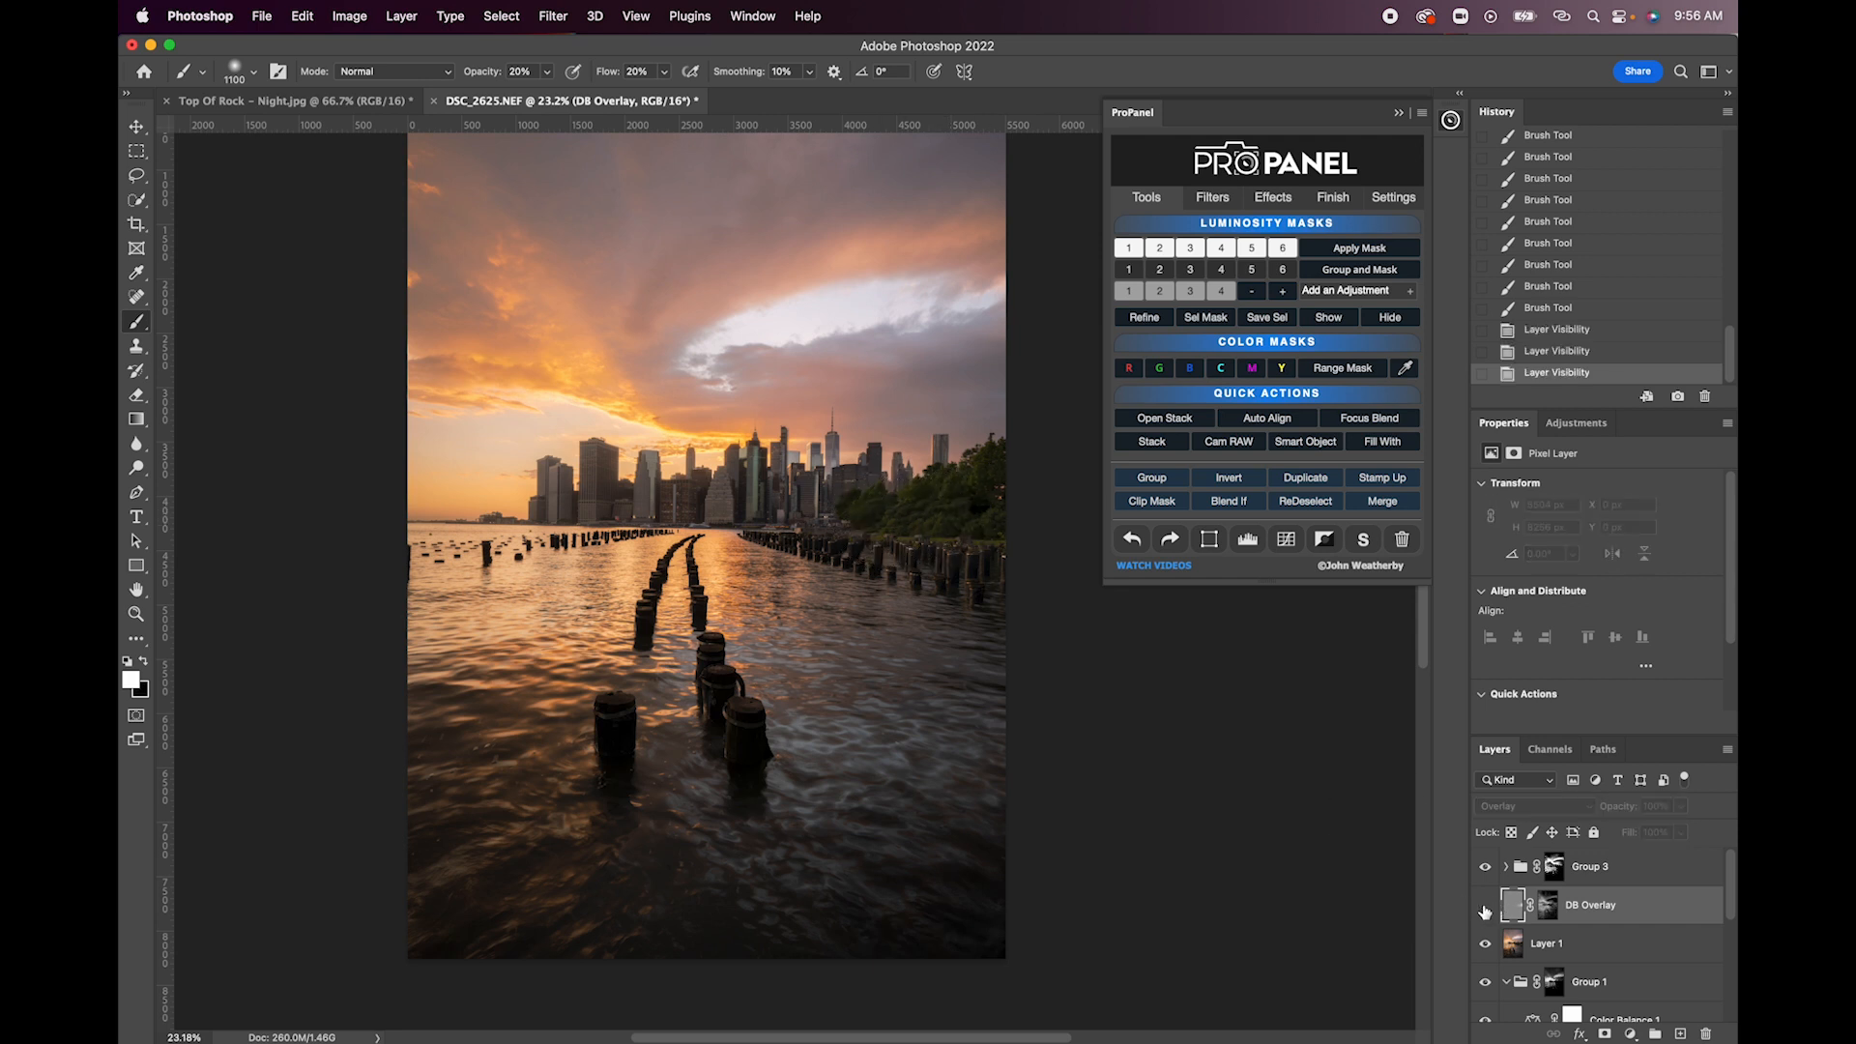
click(1486, 911)
click(1486, 911)
click(1486, 911)
click(1486, 911)
click(1486, 910)
click(1486, 911)
click(1486, 911)
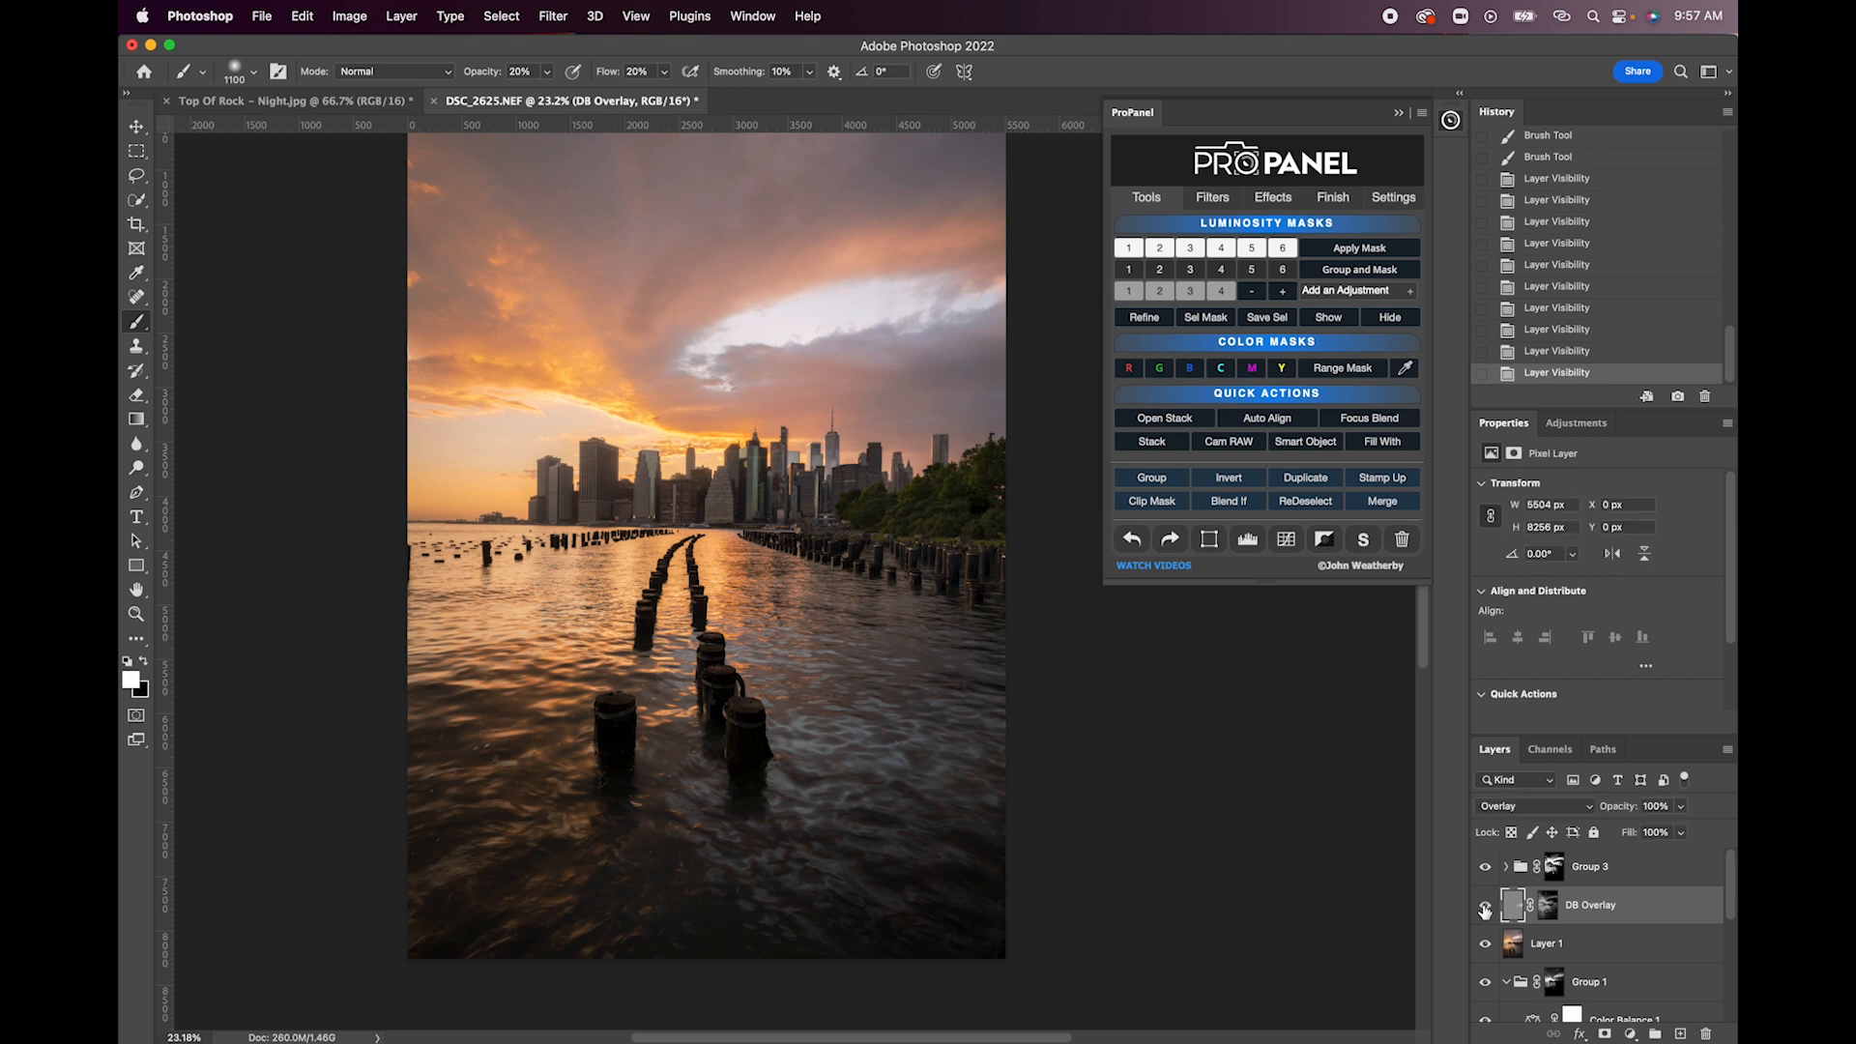
- Create a darks 4 luminosity mask from Layer 1 and apply it to a new DB Overlay layer
click(1534, 947)
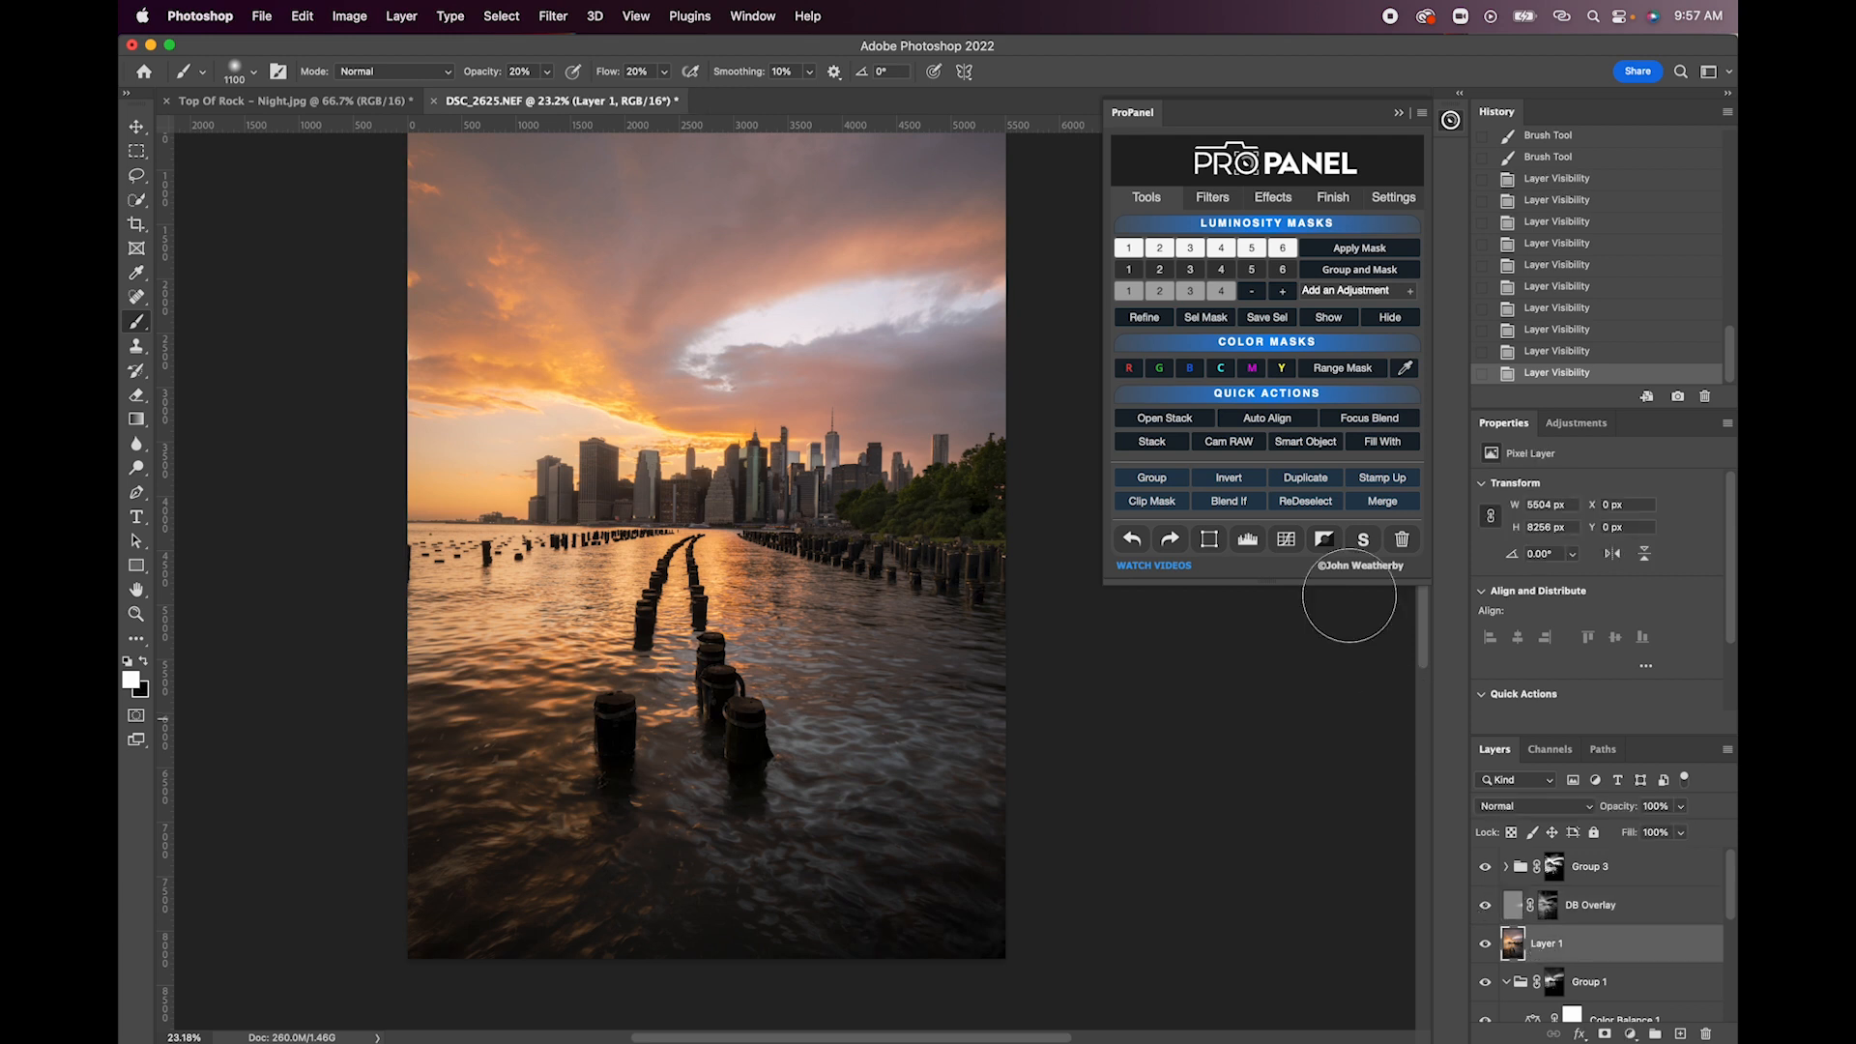
click(1222, 269)
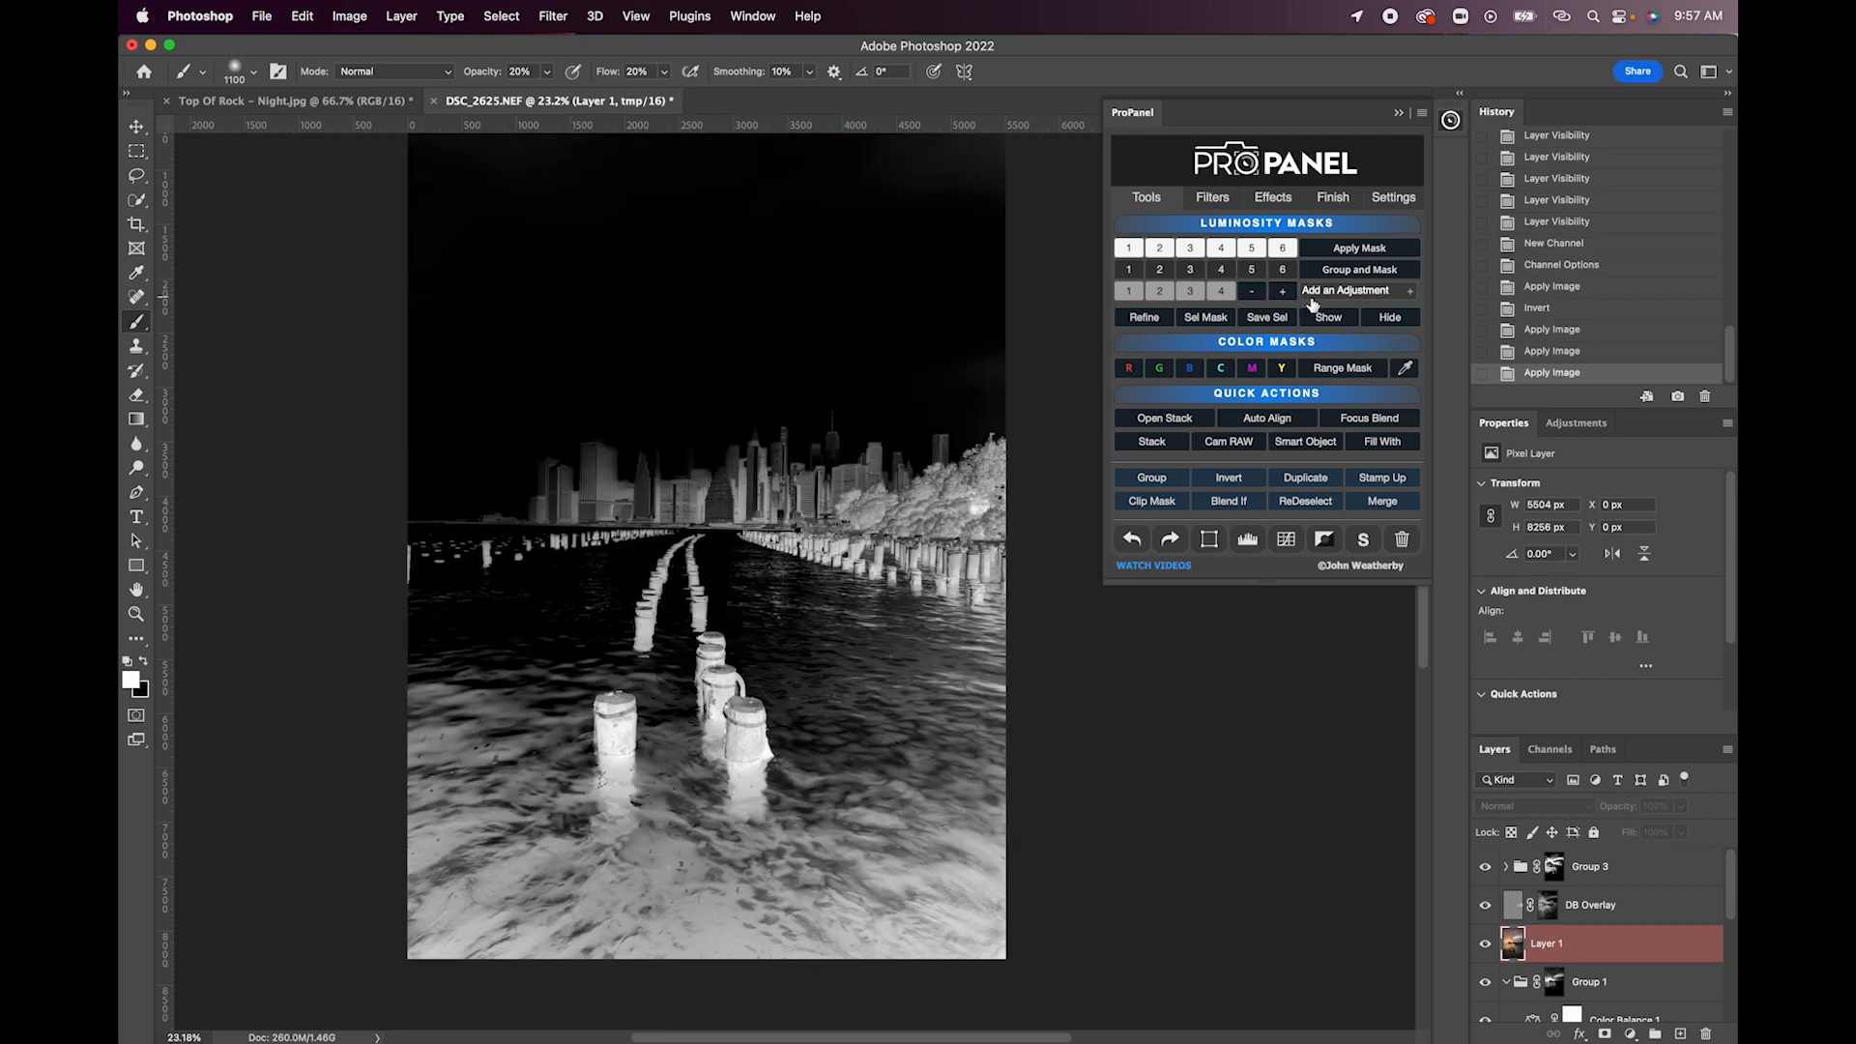
click(1350, 292)
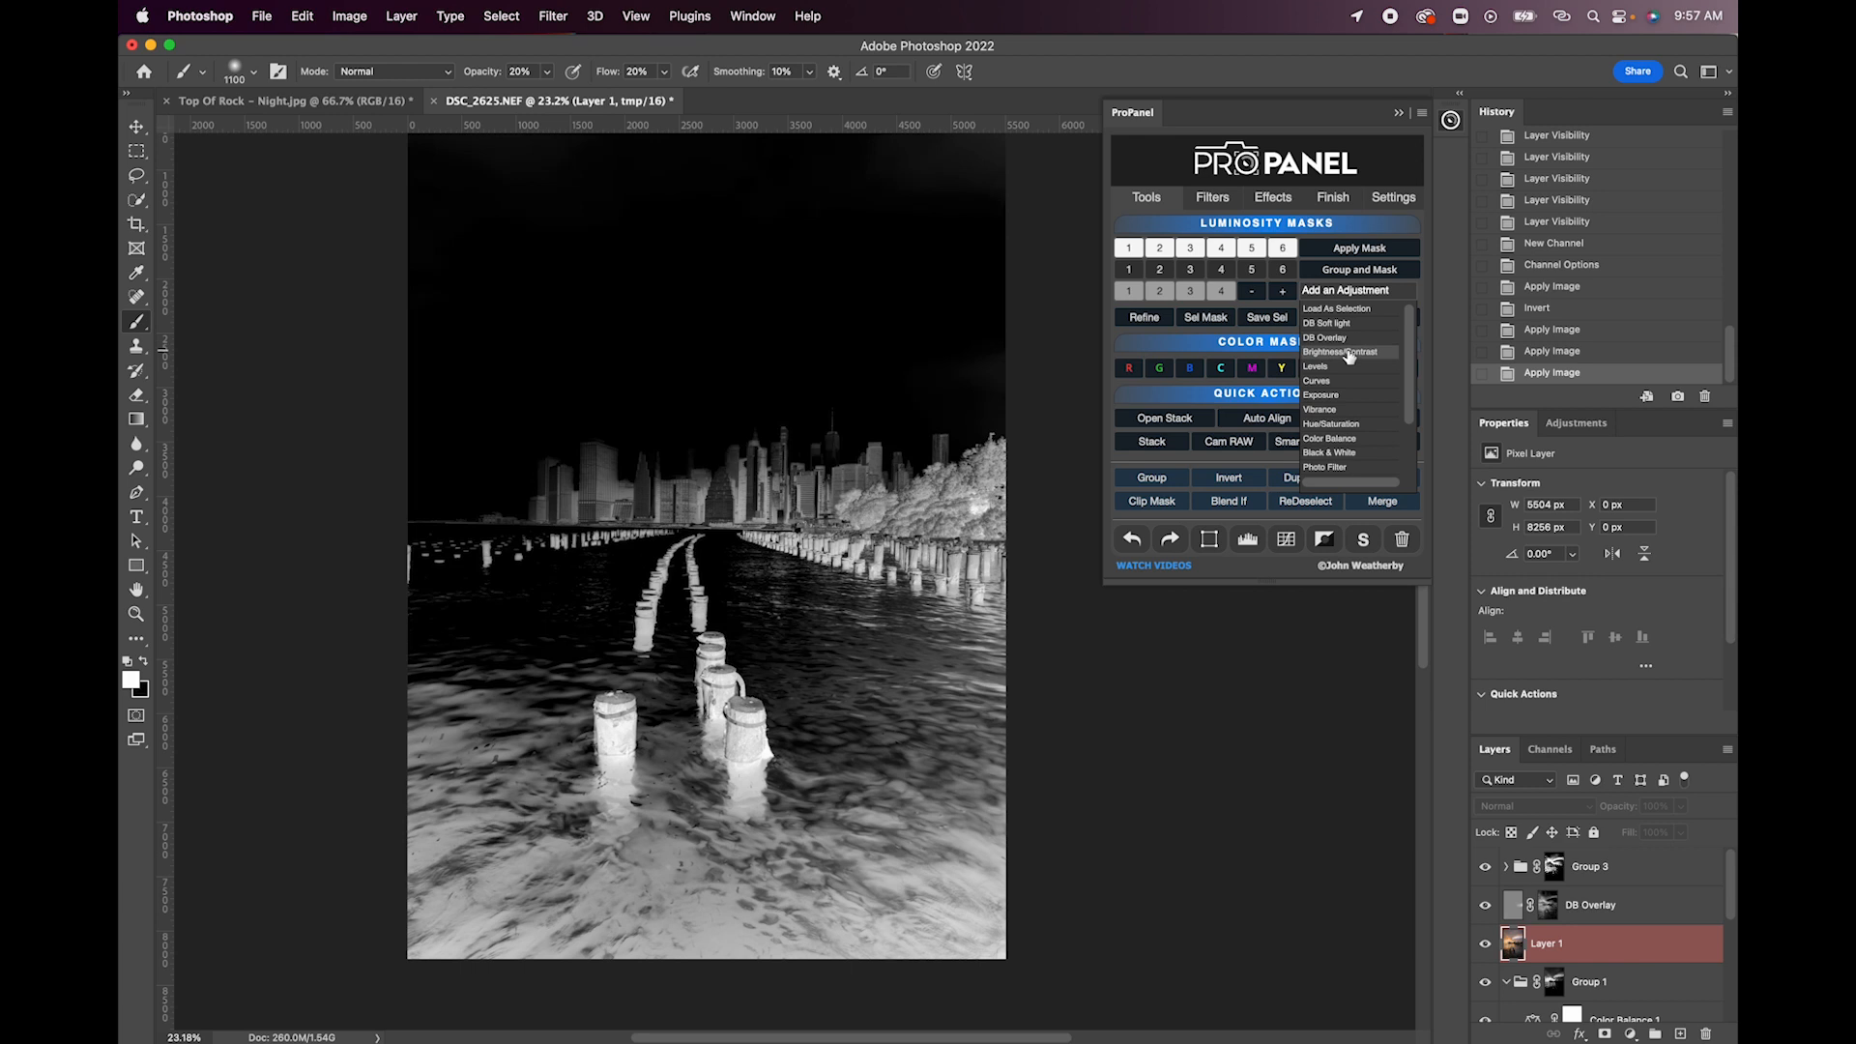
click(1350, 339)
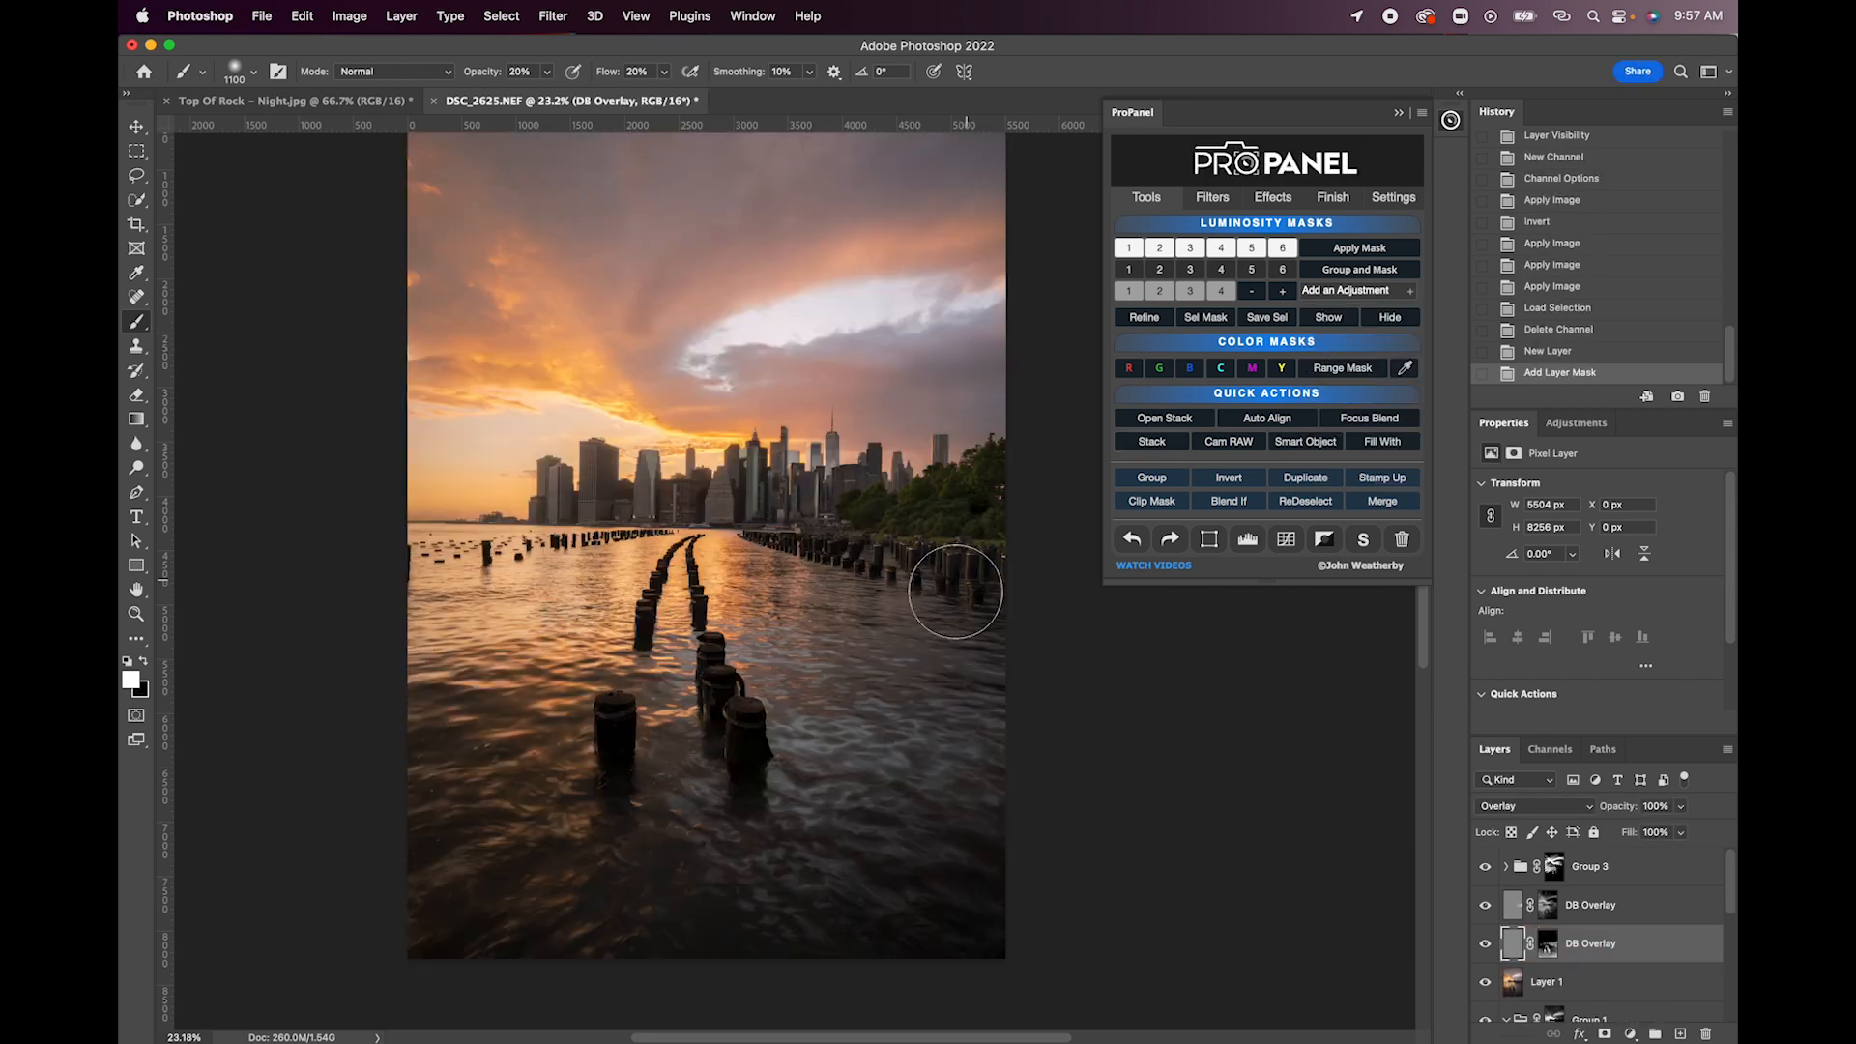
- Brighten the wooden pilings on the new DB Overlay layer with white brush strokes at 20% opacity
drag(697, 799, 734, 744)
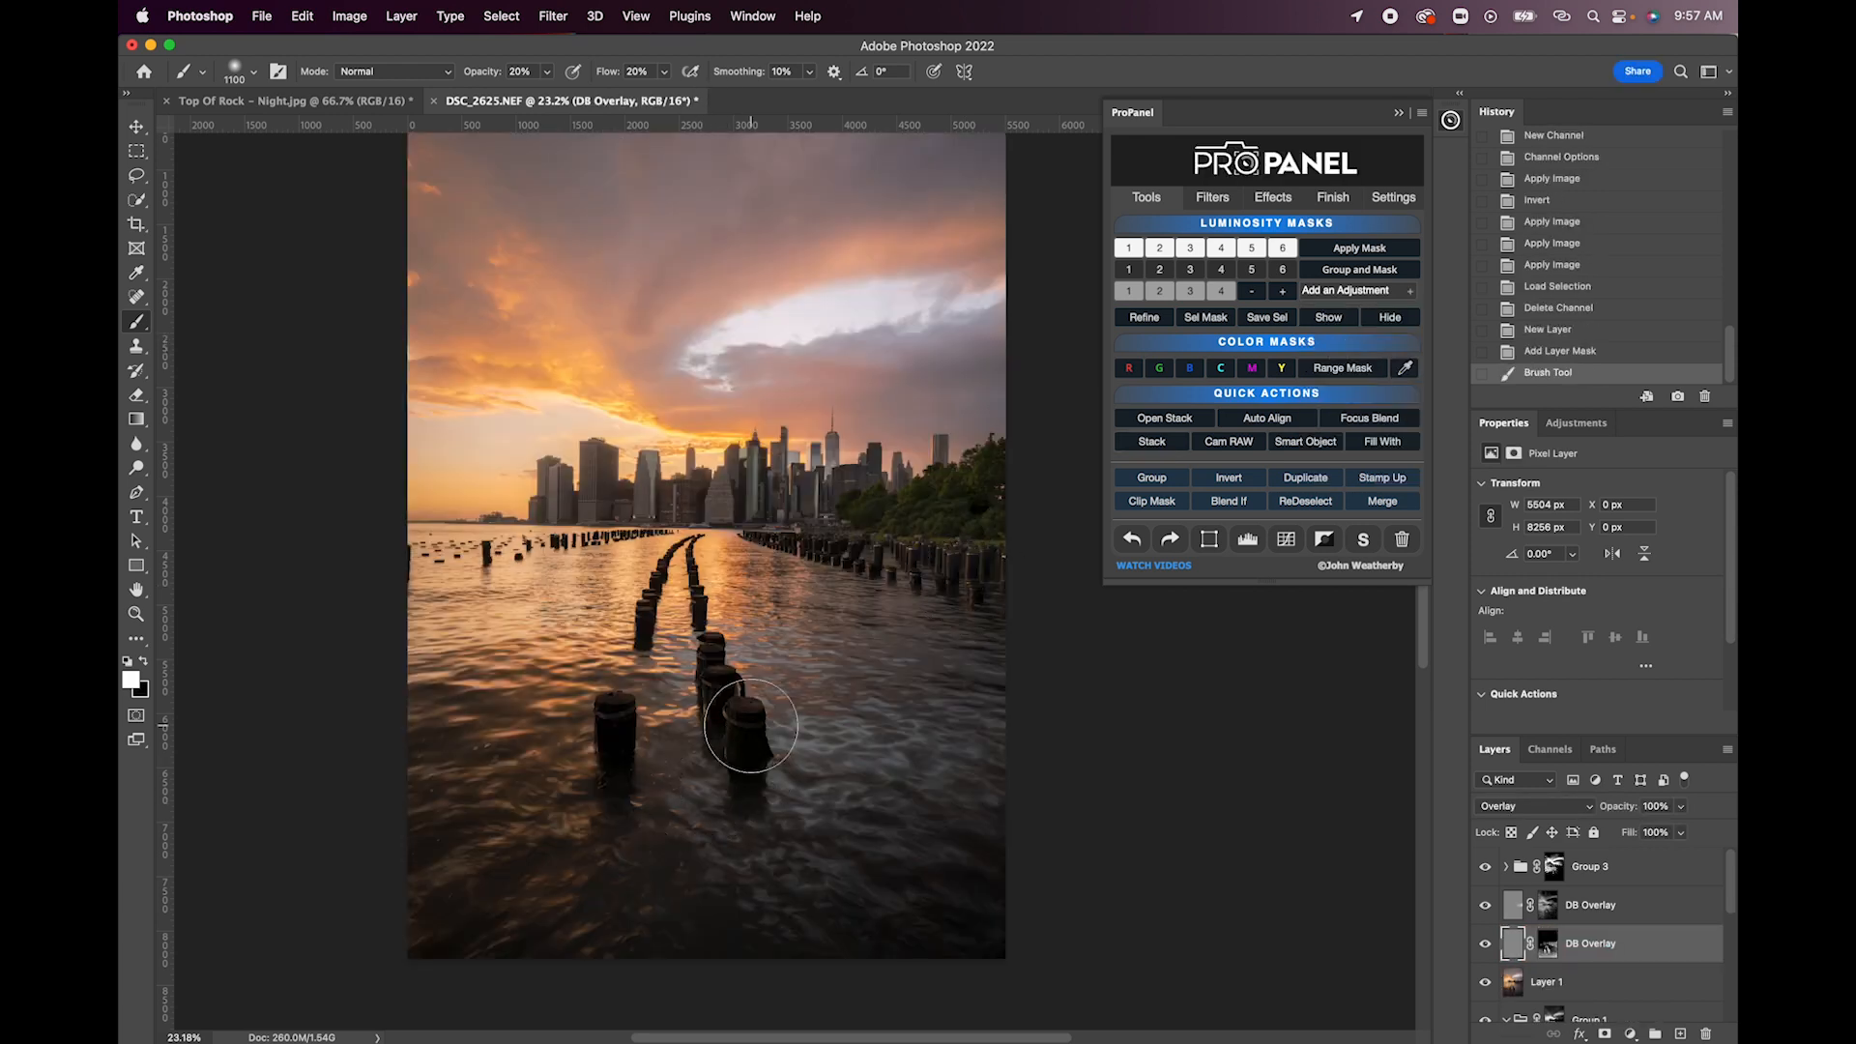
mouse_move(716, 639)
mouse_down()
mouse_move(724, 682)
mouse_move(749, 576)
mouse_move(703, 580)
mouse_up()
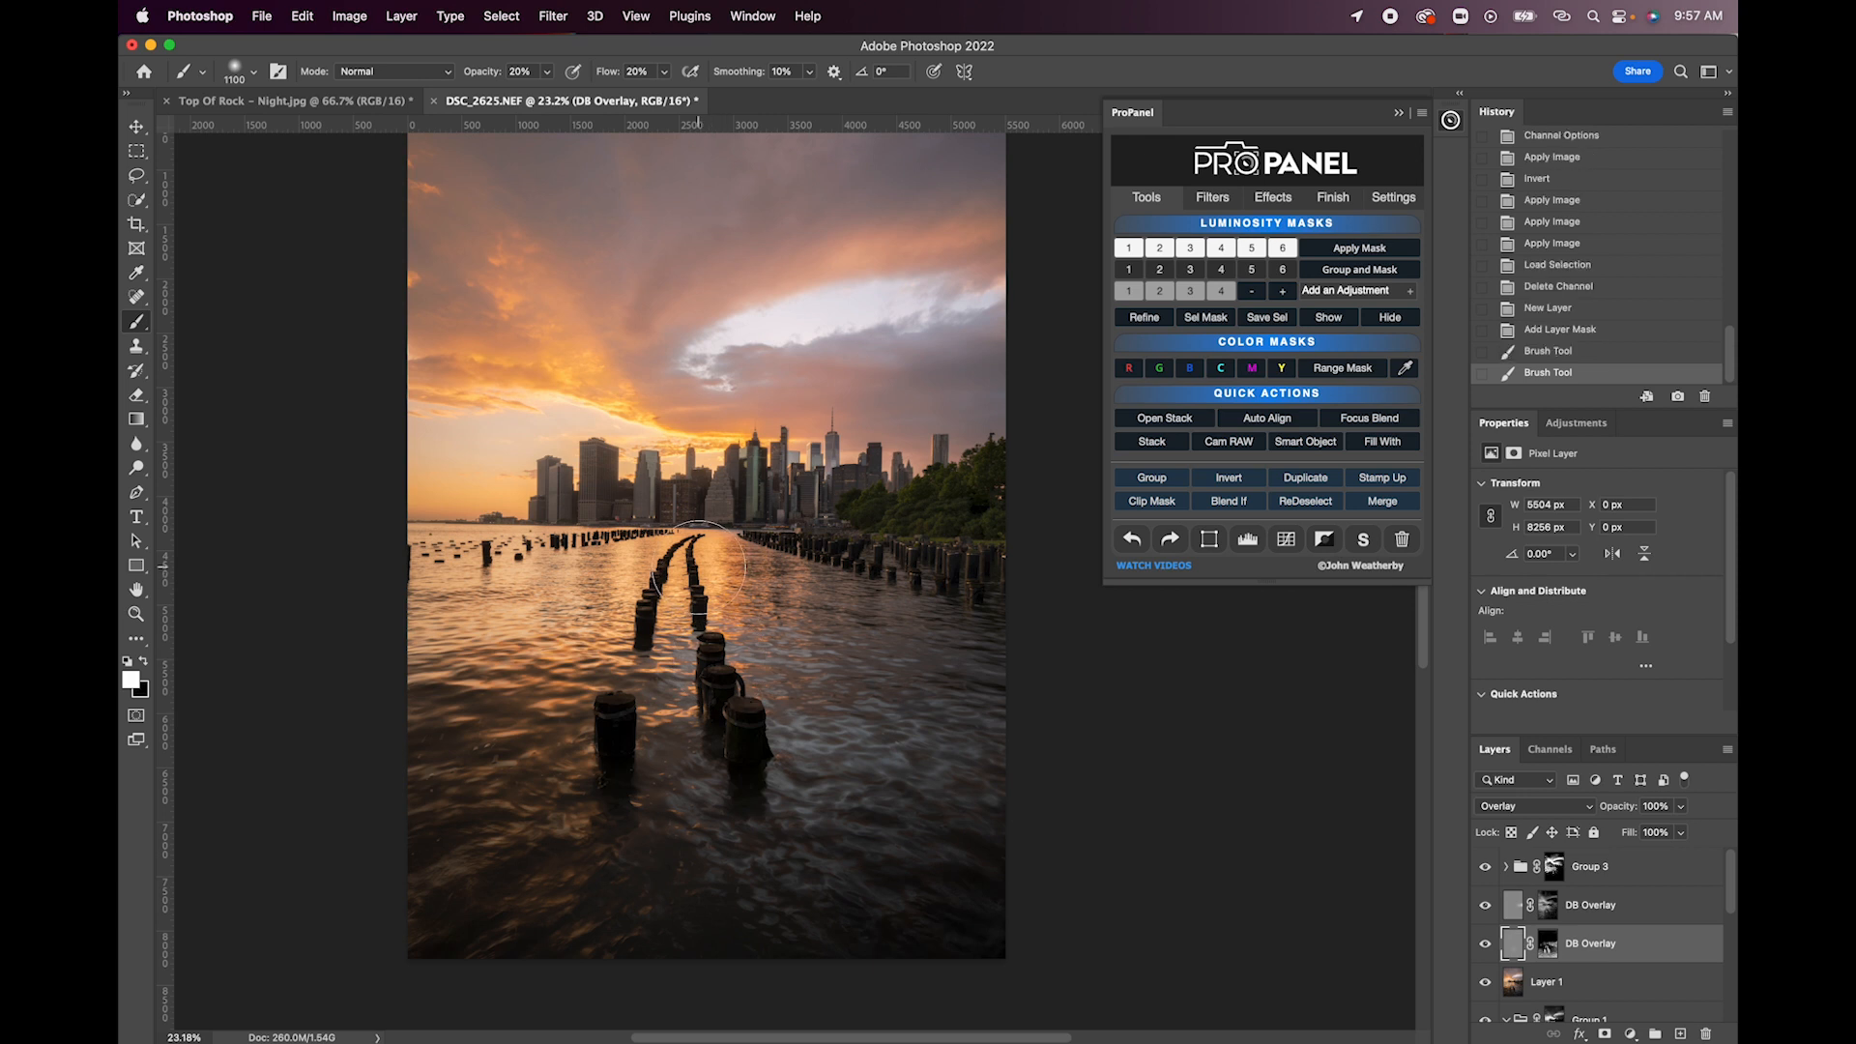
mouse_move(649, 667)
mouse_down()
mouse_move(631, 787)
mouse_move(618, 734)
mouse_up()
click(617, 734)
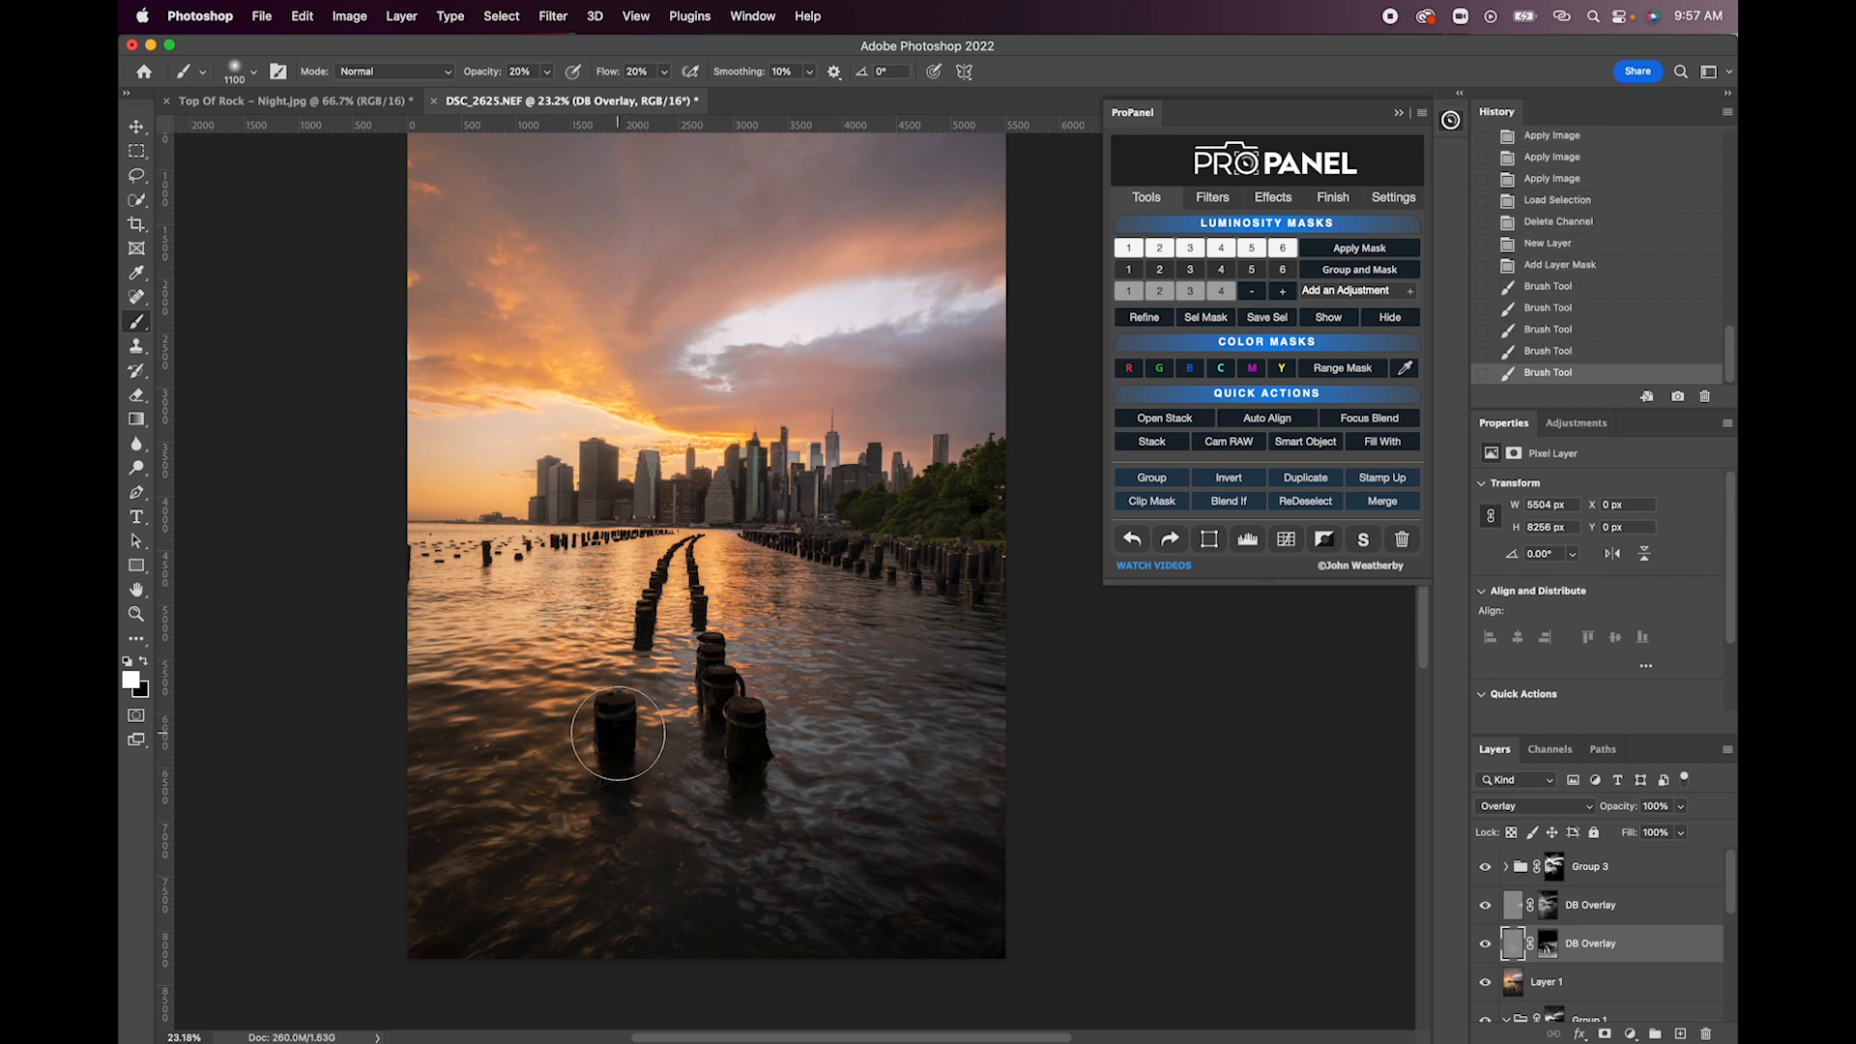
- Raise the brush opacity to 80% and brighten the foreground pilings and the distant piling rows along the waterline
click(617, 737)
click(746, 750)
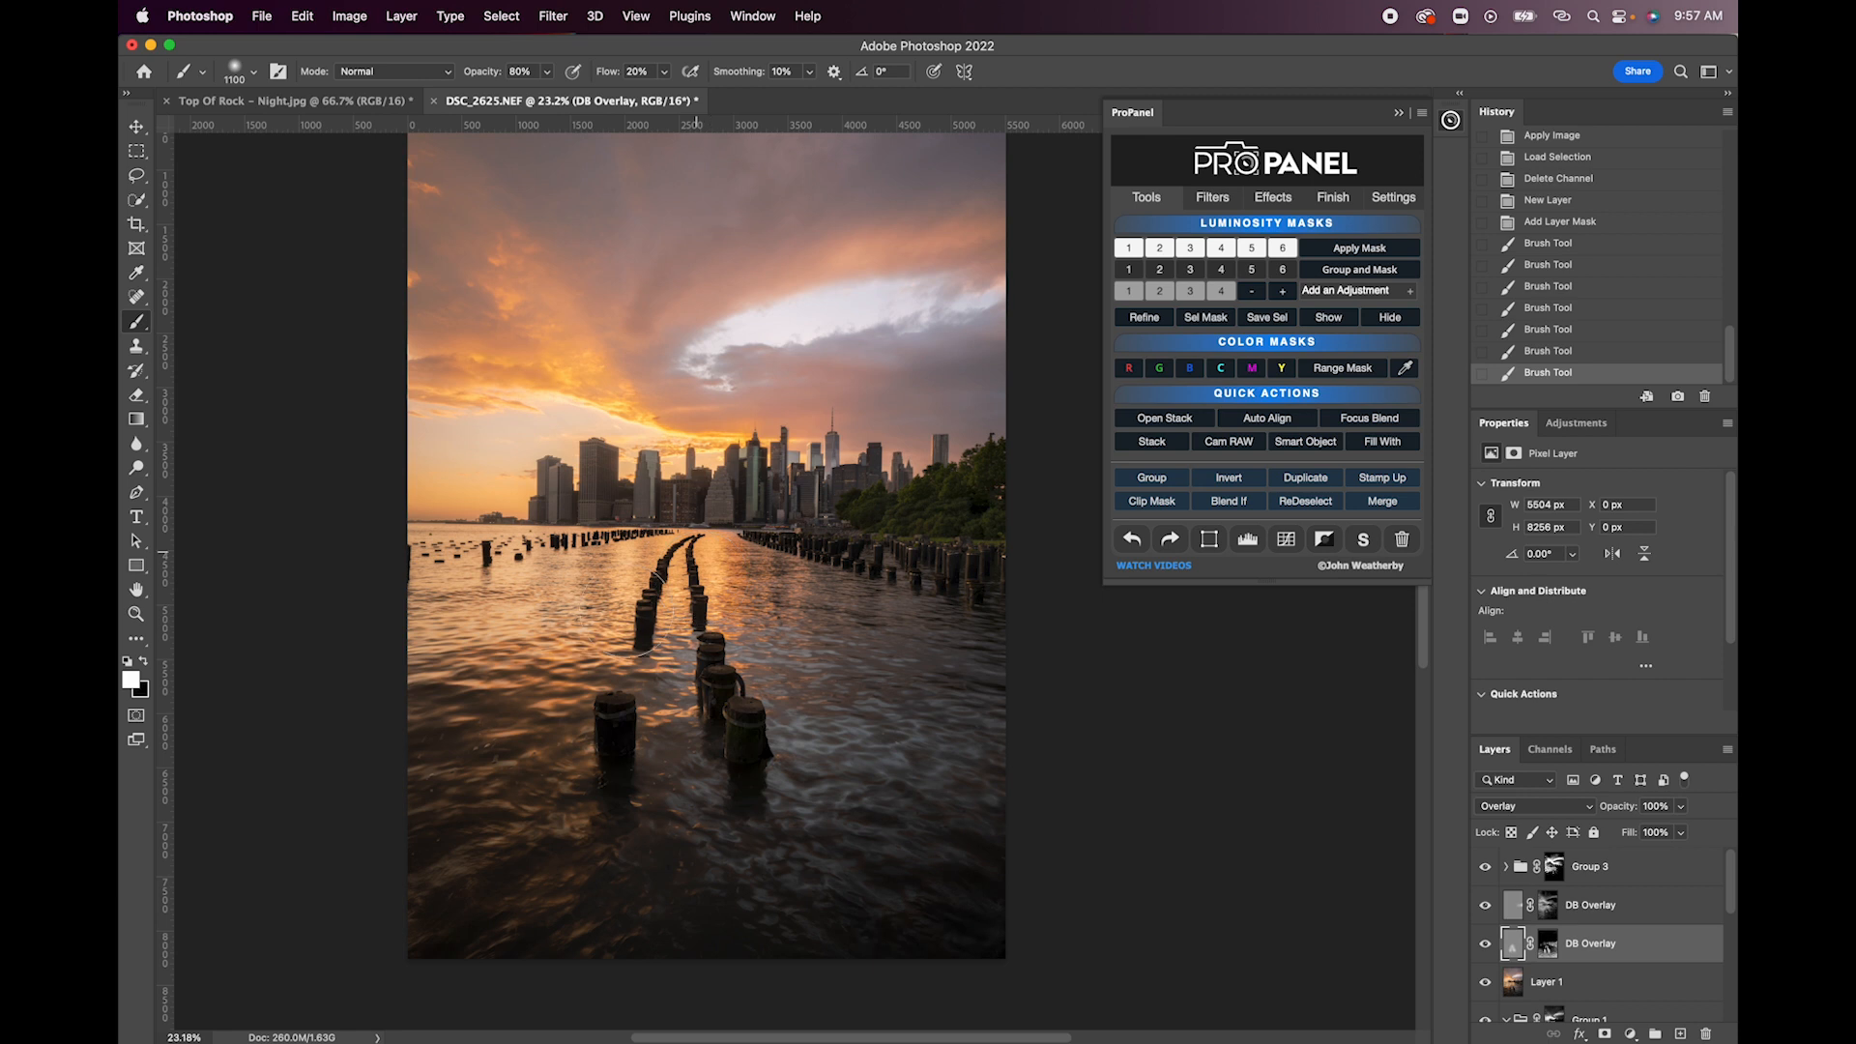
click(619, 724)
click(623, 721)
mouse_move(809, 554)
mouse_down()
mouse_move(949, 570)
mouse_move(750, 531)
mouse_up()
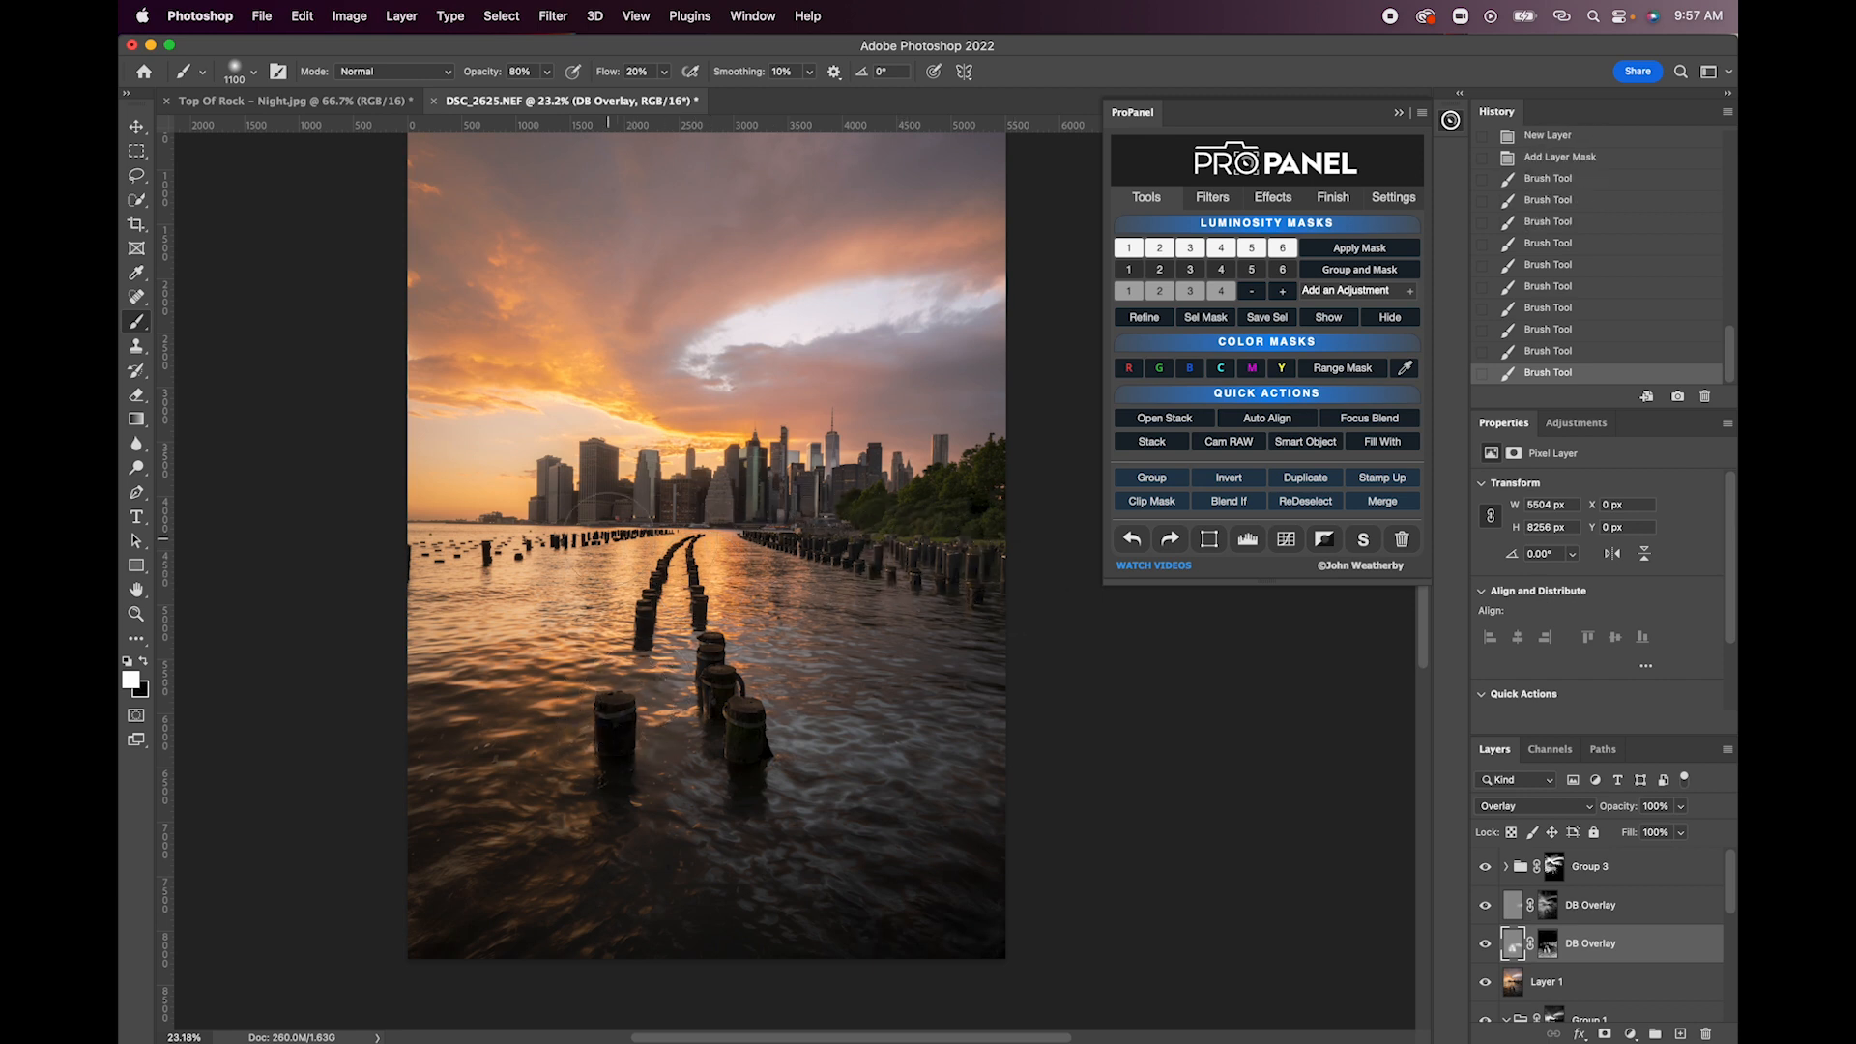
drag(452, 580, 575, 565)
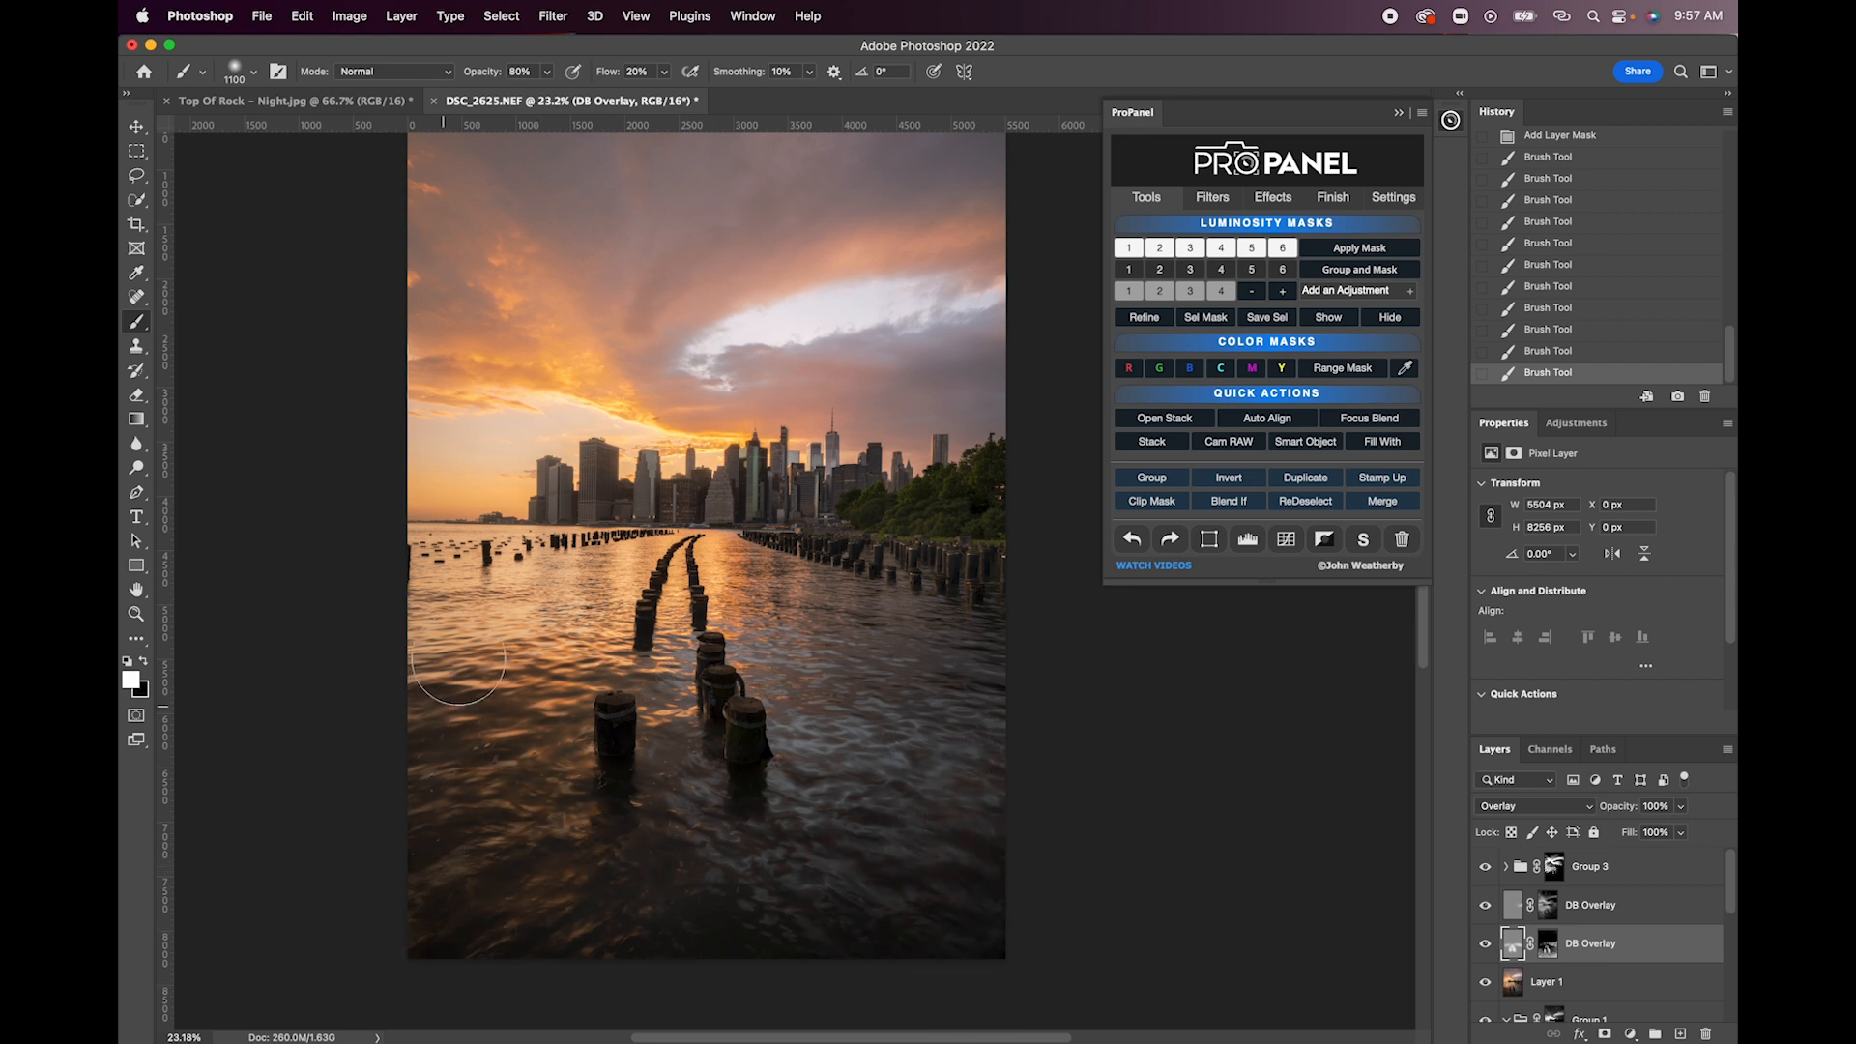
- Compare the pilings with the lower DB Overlay layer hidden and shown, and select that layer's mask
click(1486, 944)
click(1486, 944)
click(1486, 944)
click(1486, 945)
click(1486, 944)
click(1486, 945)
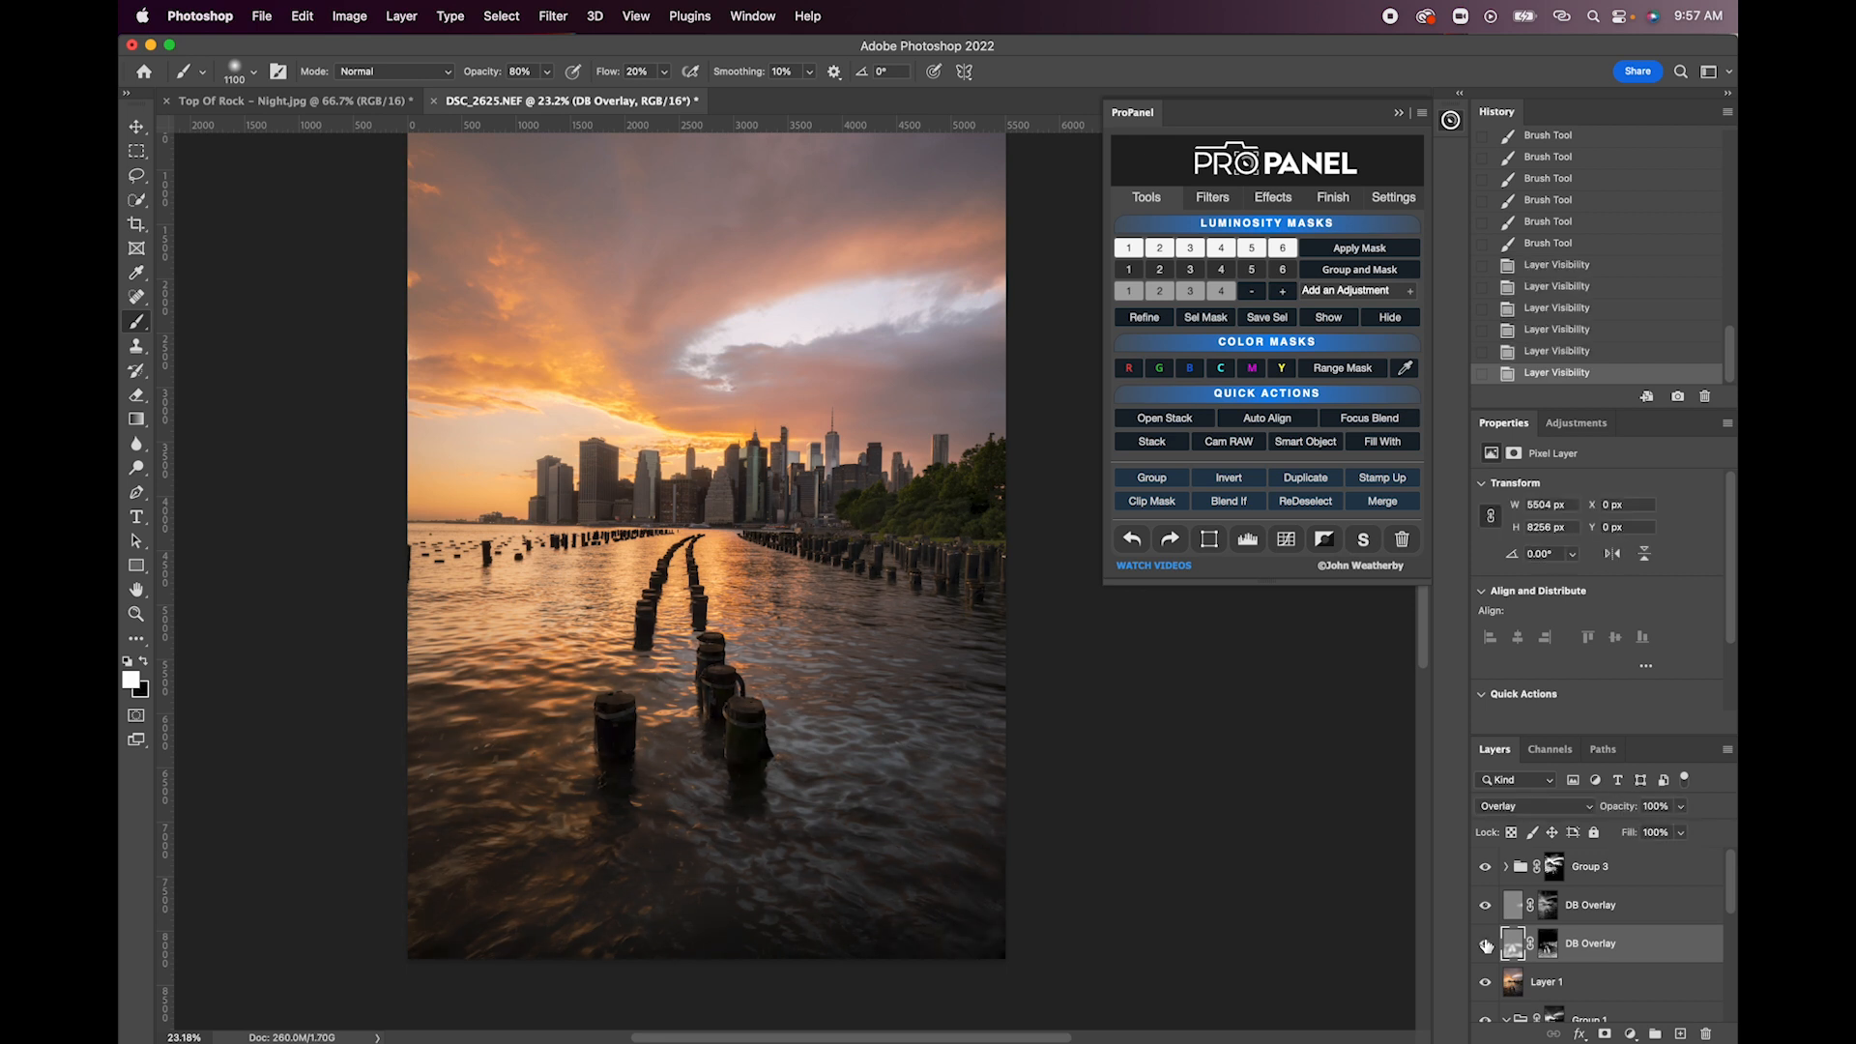
click(1486, 944)
click(1486, 945)
click(1486, 944)
click(1486, 945)
click(1548, 944)
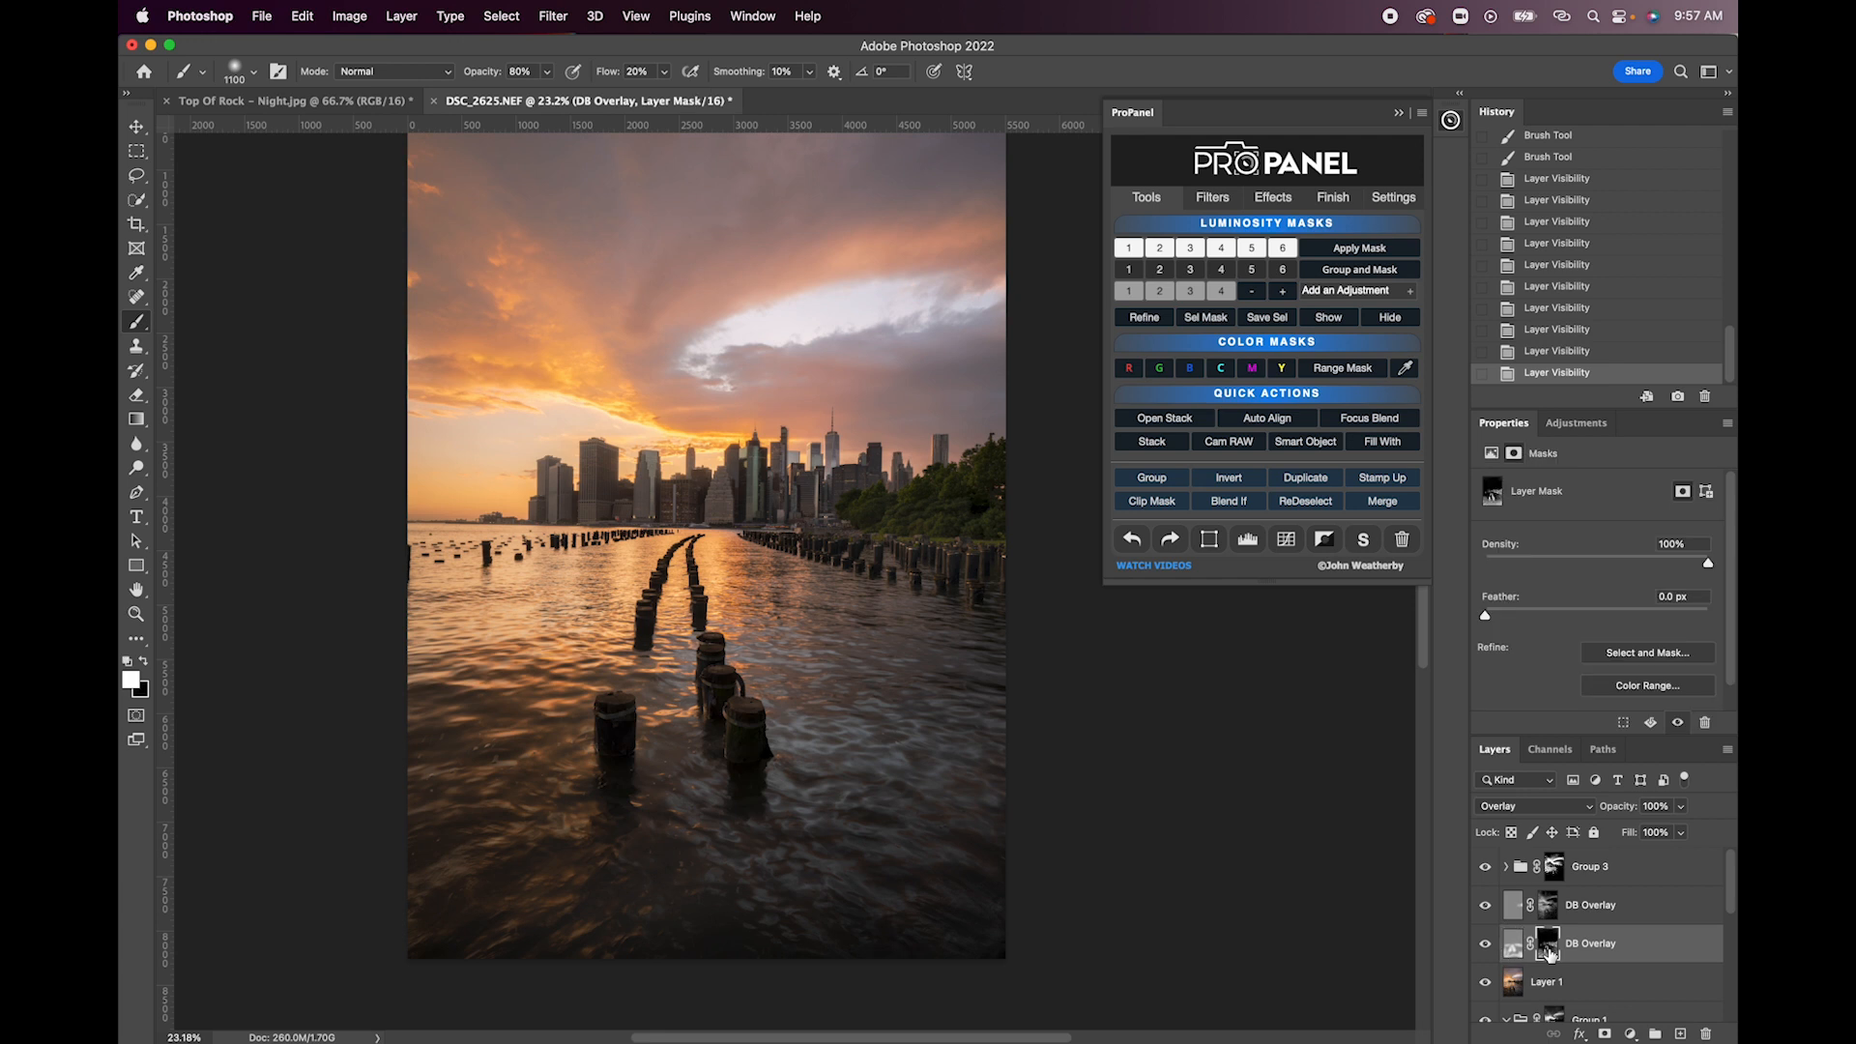